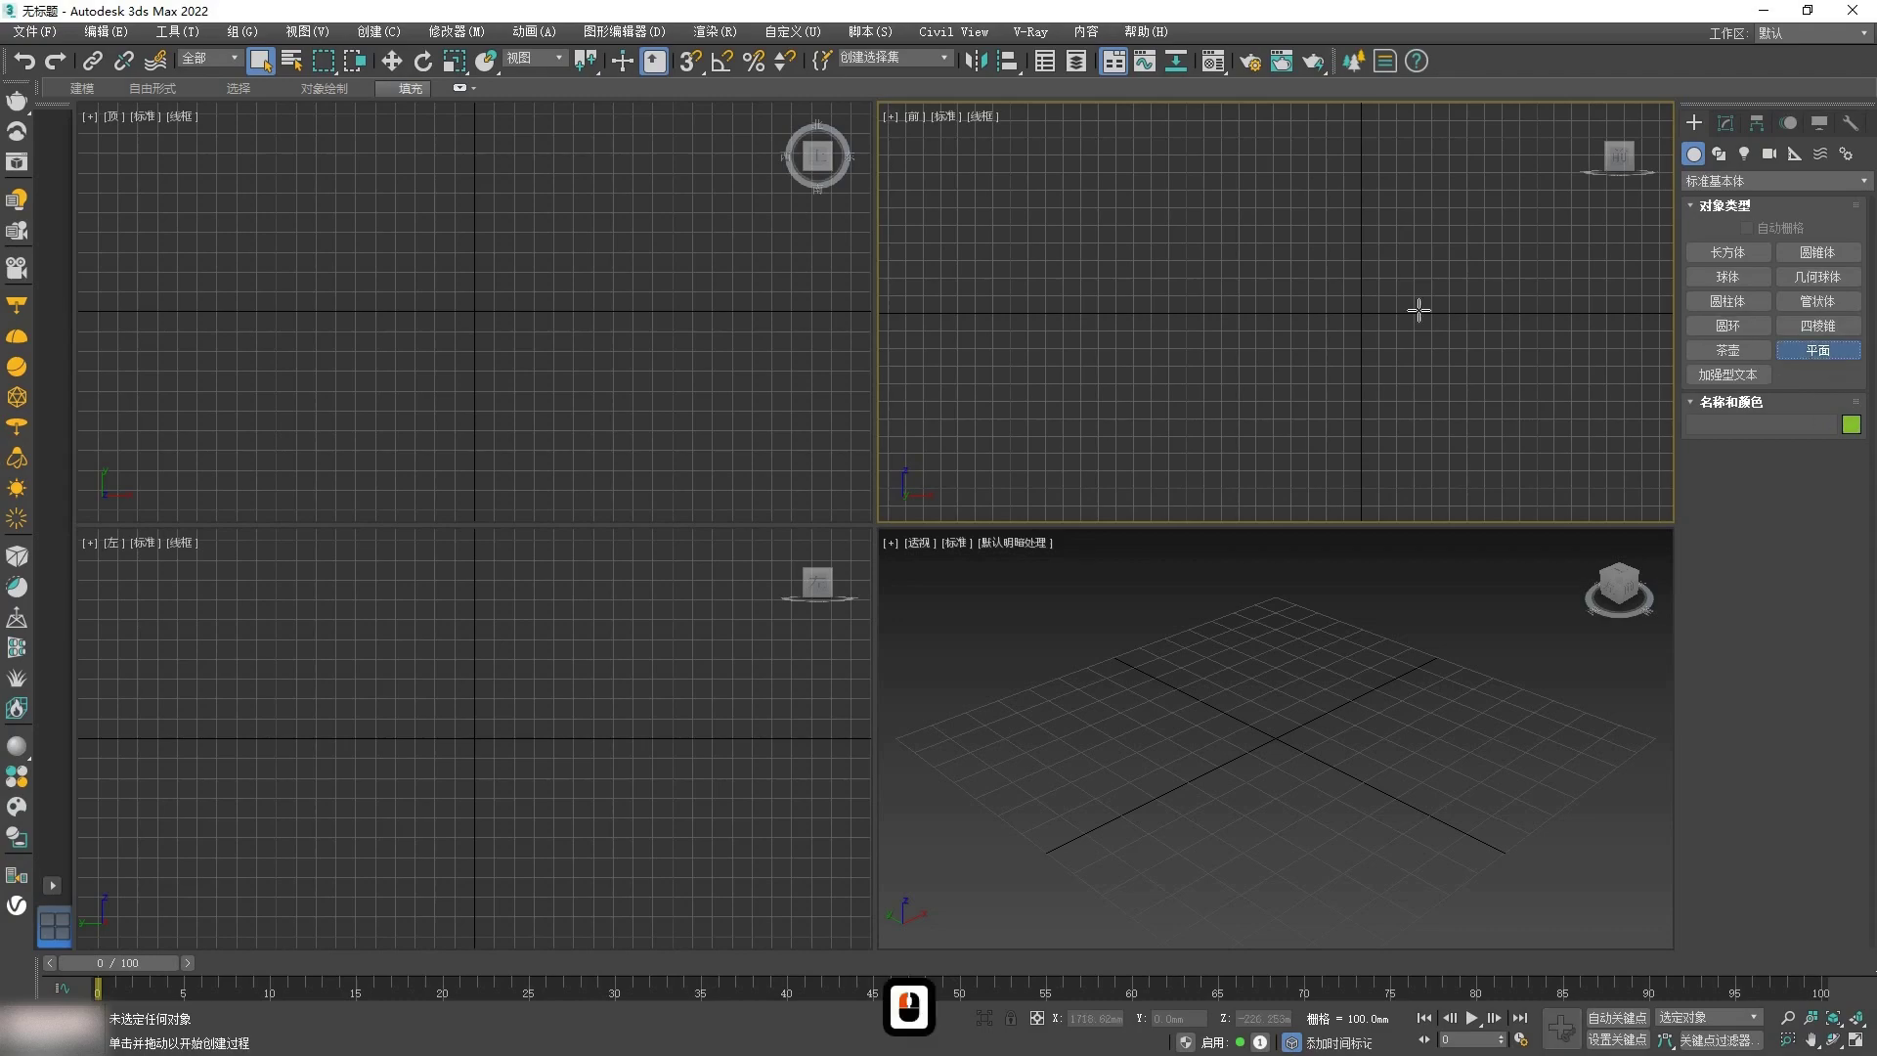
Step: Draw a plane about 1410 mm wide and 953 mm long in the front viewport and give it an orange-brown object colour
{"action": "left_click", "coordinate": [1725, 123]}
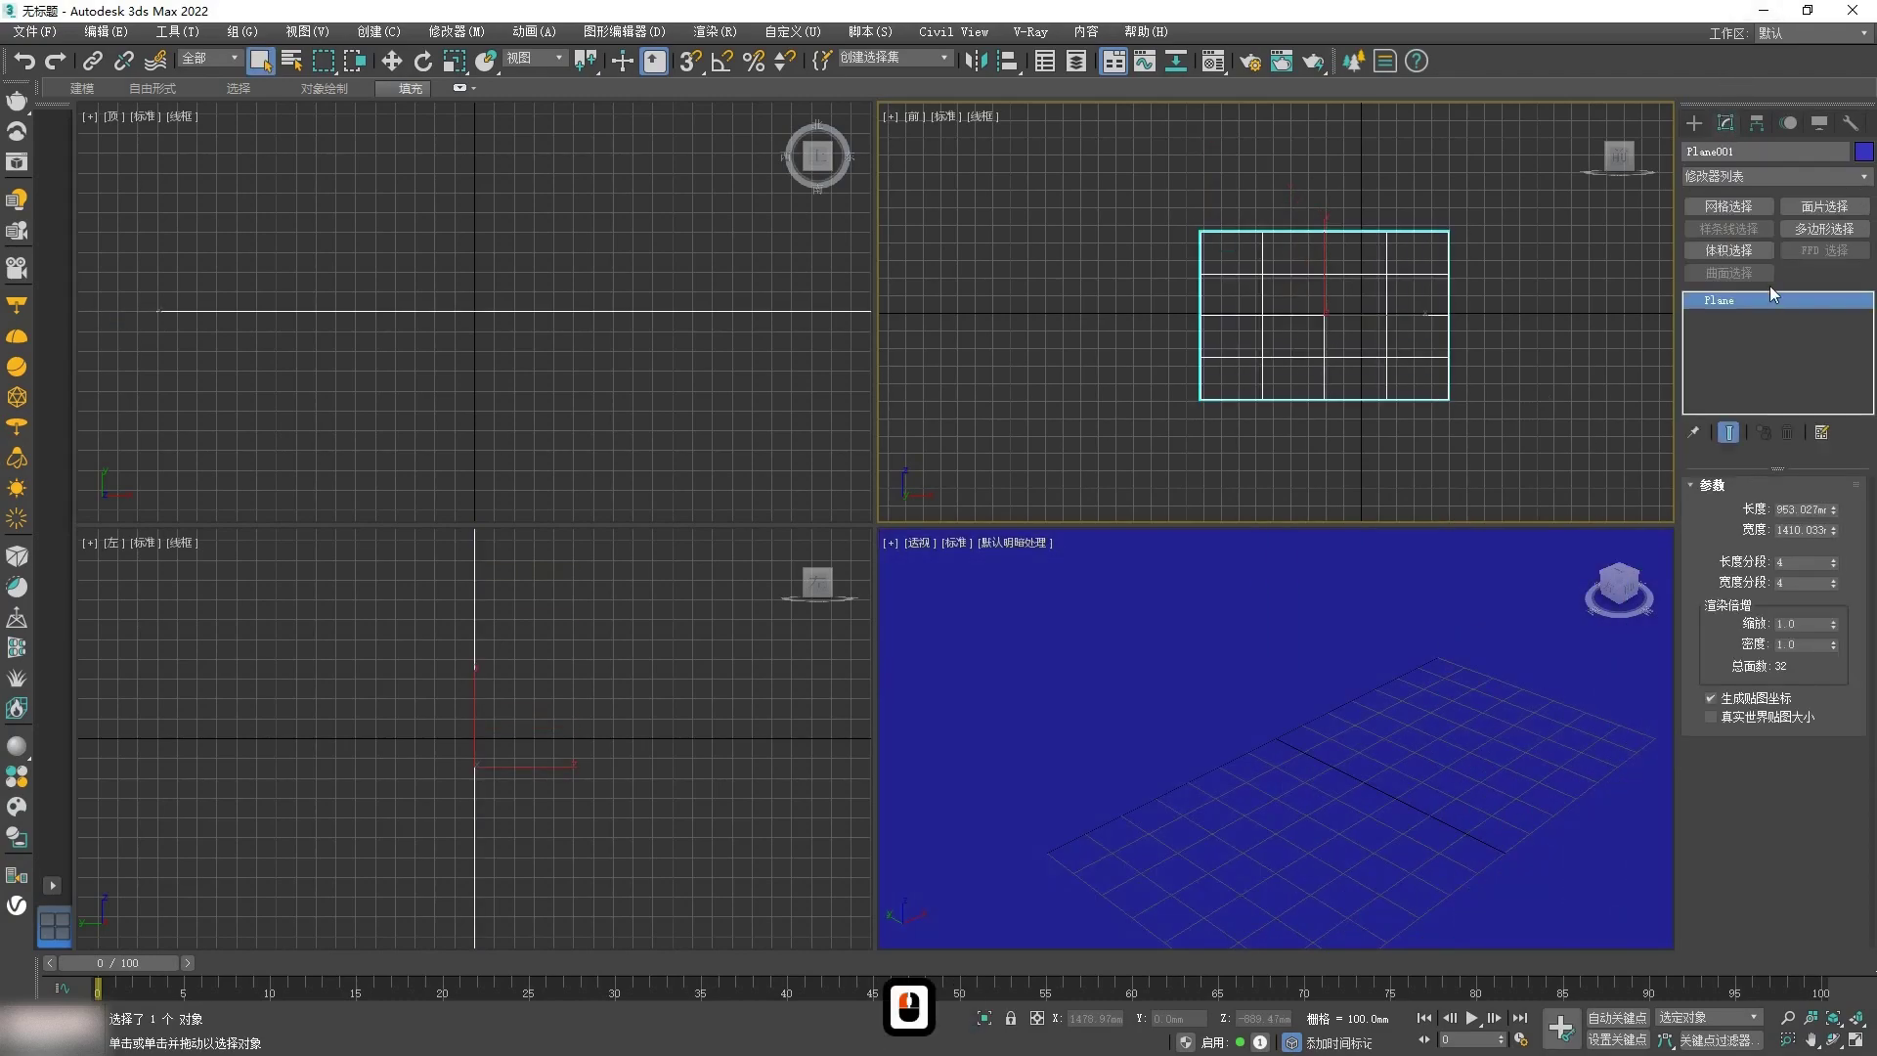
{"action": "left_click", "coordinate": [1864, 151]}
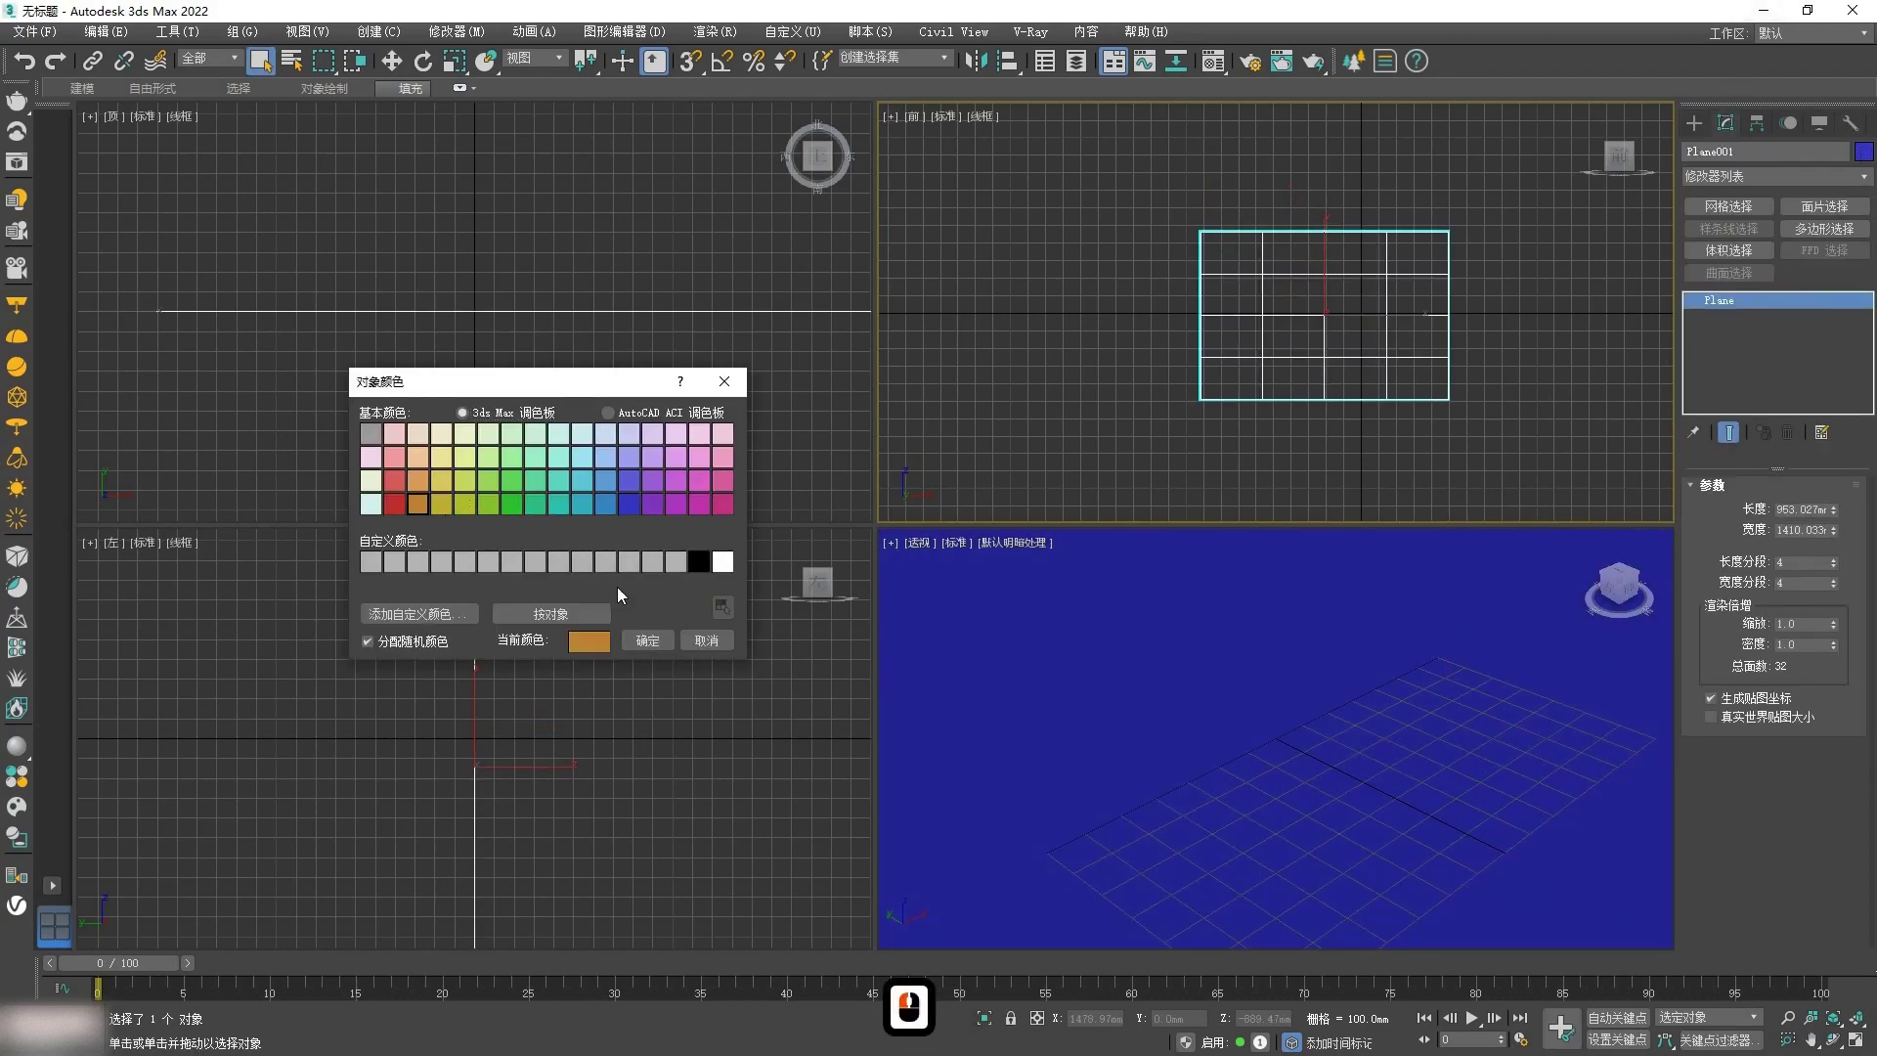
{"action": "left_click", "coordinate": [647, 641]}
Step: Set the plane's length to 1232 mm and width to 1493 mm, with 1 length segment and 1 width segment
{"action": "type", "text": "12"}
{"action": "left_click_drag", "start_coordinate": [1825, 532], "coordinate": [1686, 531]}
{"action": "type", "text": "1"}
{"action": "left_click_drag", "start_coordinate": [1835, 564], "coordinate": [1834, 589]}
{"action": "left_click_drag", "start_coordinate": [1835, 585], "coordinate": [1838, 608]}
{"action": "double_click", "coordinate": [1376, 206]}
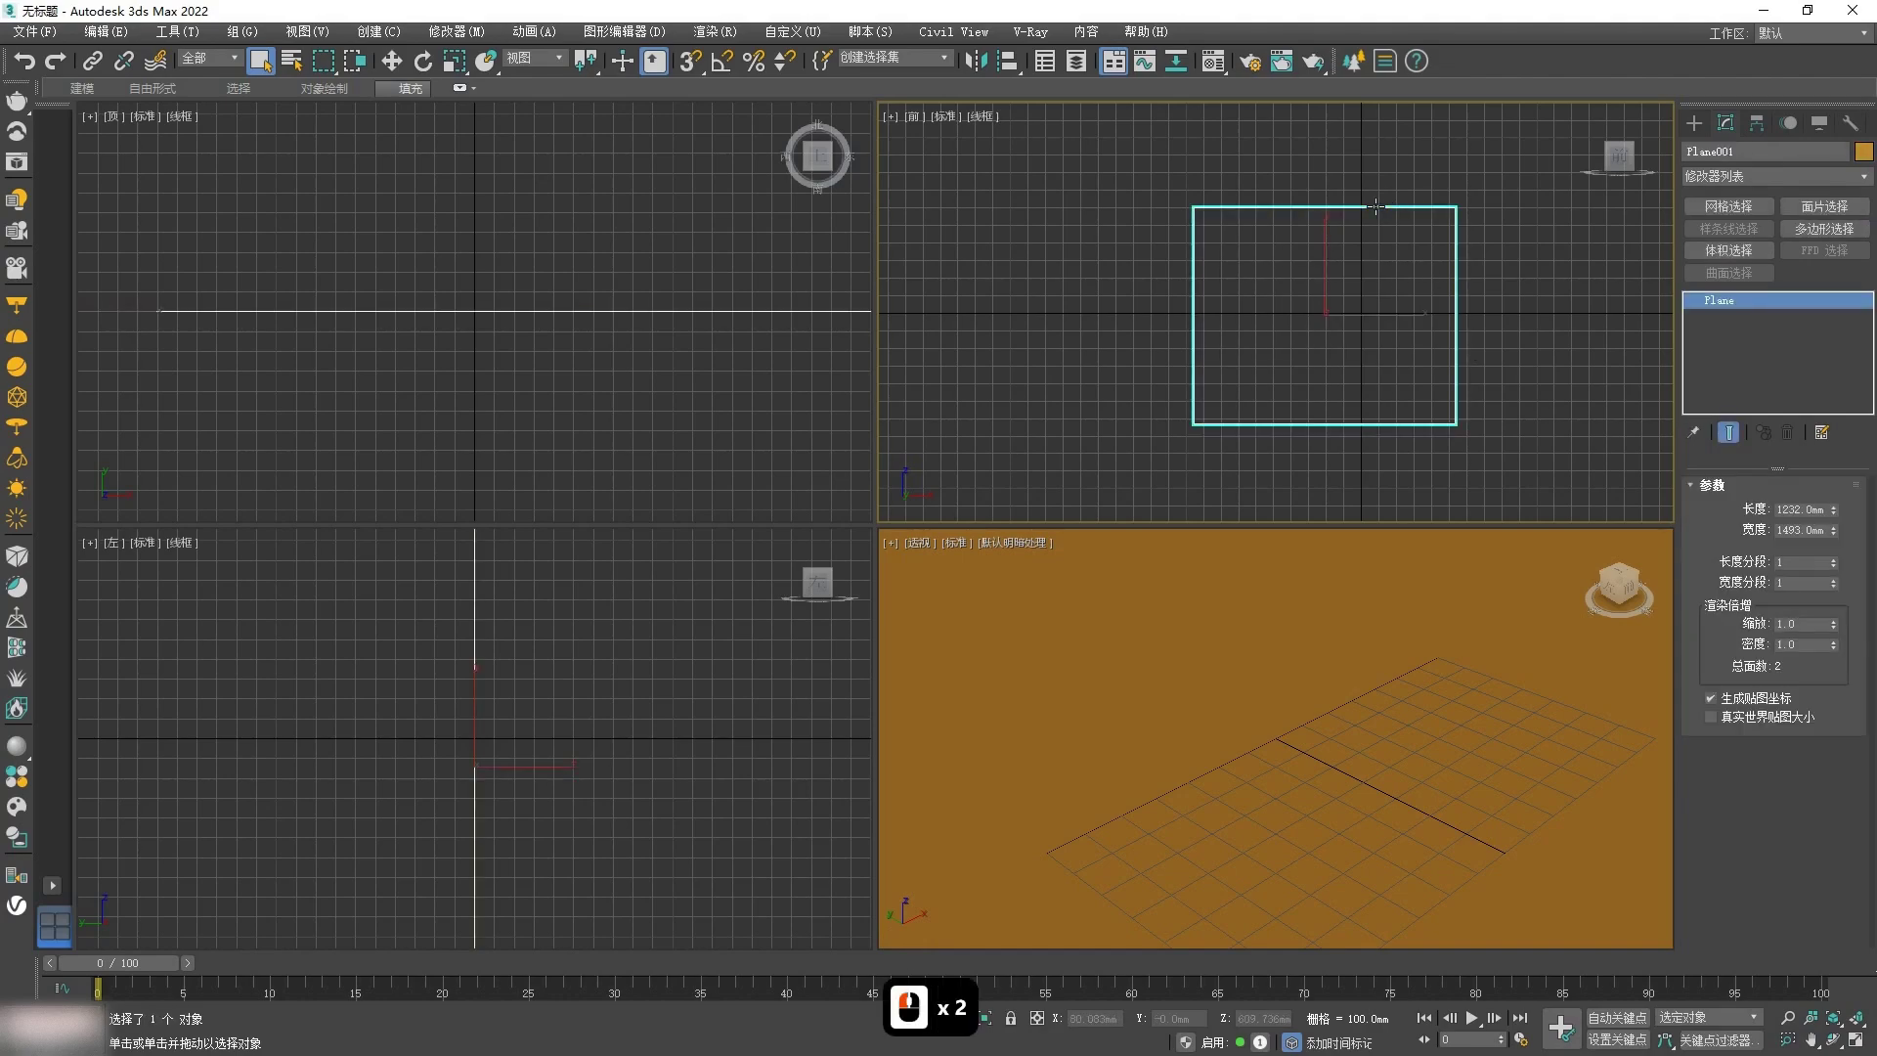
Step: Assign the material with the carved ornament photo to the plane
{"action": "key", "text": "m"}
{"action": "left_click", "coordinate": [261, 386]}
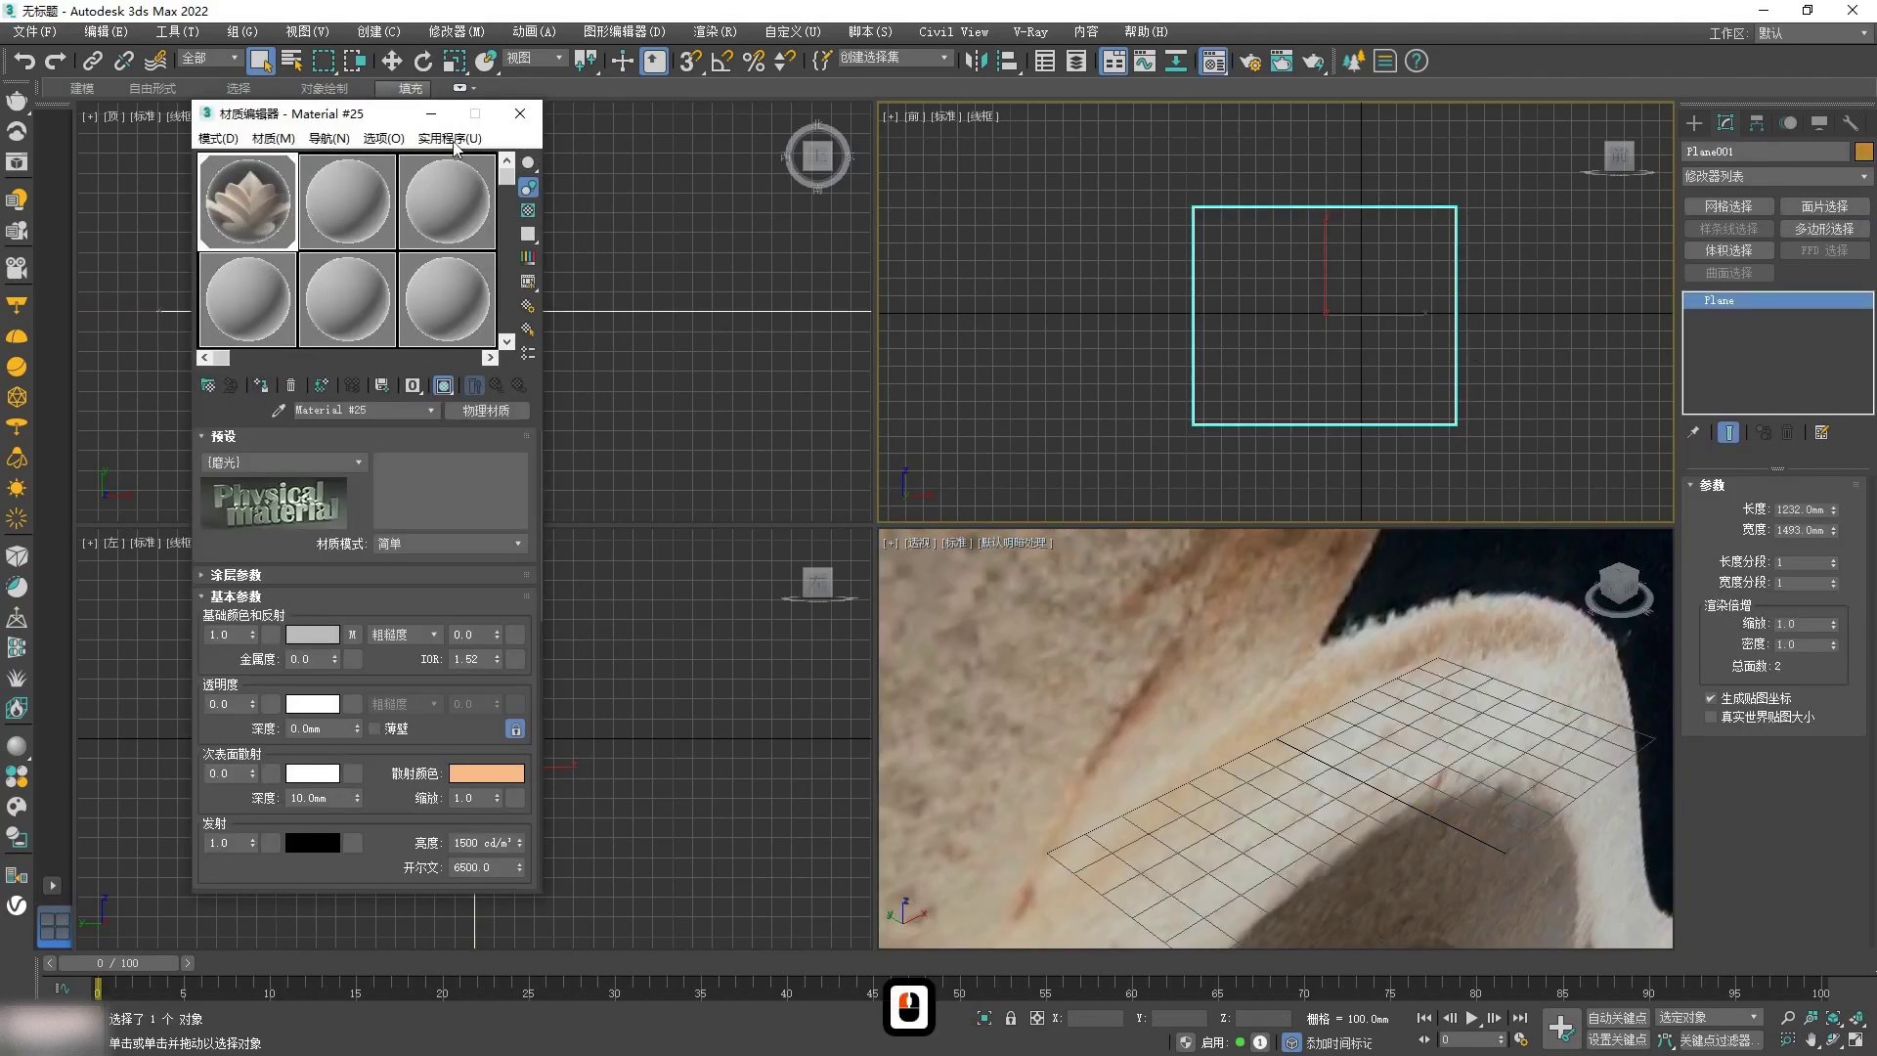
{"action": "left_click", "coordinate": [520, 113]}
Step: Display the viewport with default shading and show the textured plane from the front in a single maximized viewport
{"action": "left_click", "coordinate": [985, 115]}
{"action": "left_click", "coordinate": [1026, 130]}
{"action": "left_click", "coordinate": [1327, 758]}
{"action": "key", "text": "z"}
{"action": "left_click", "coordinate": [1858, 1043]}
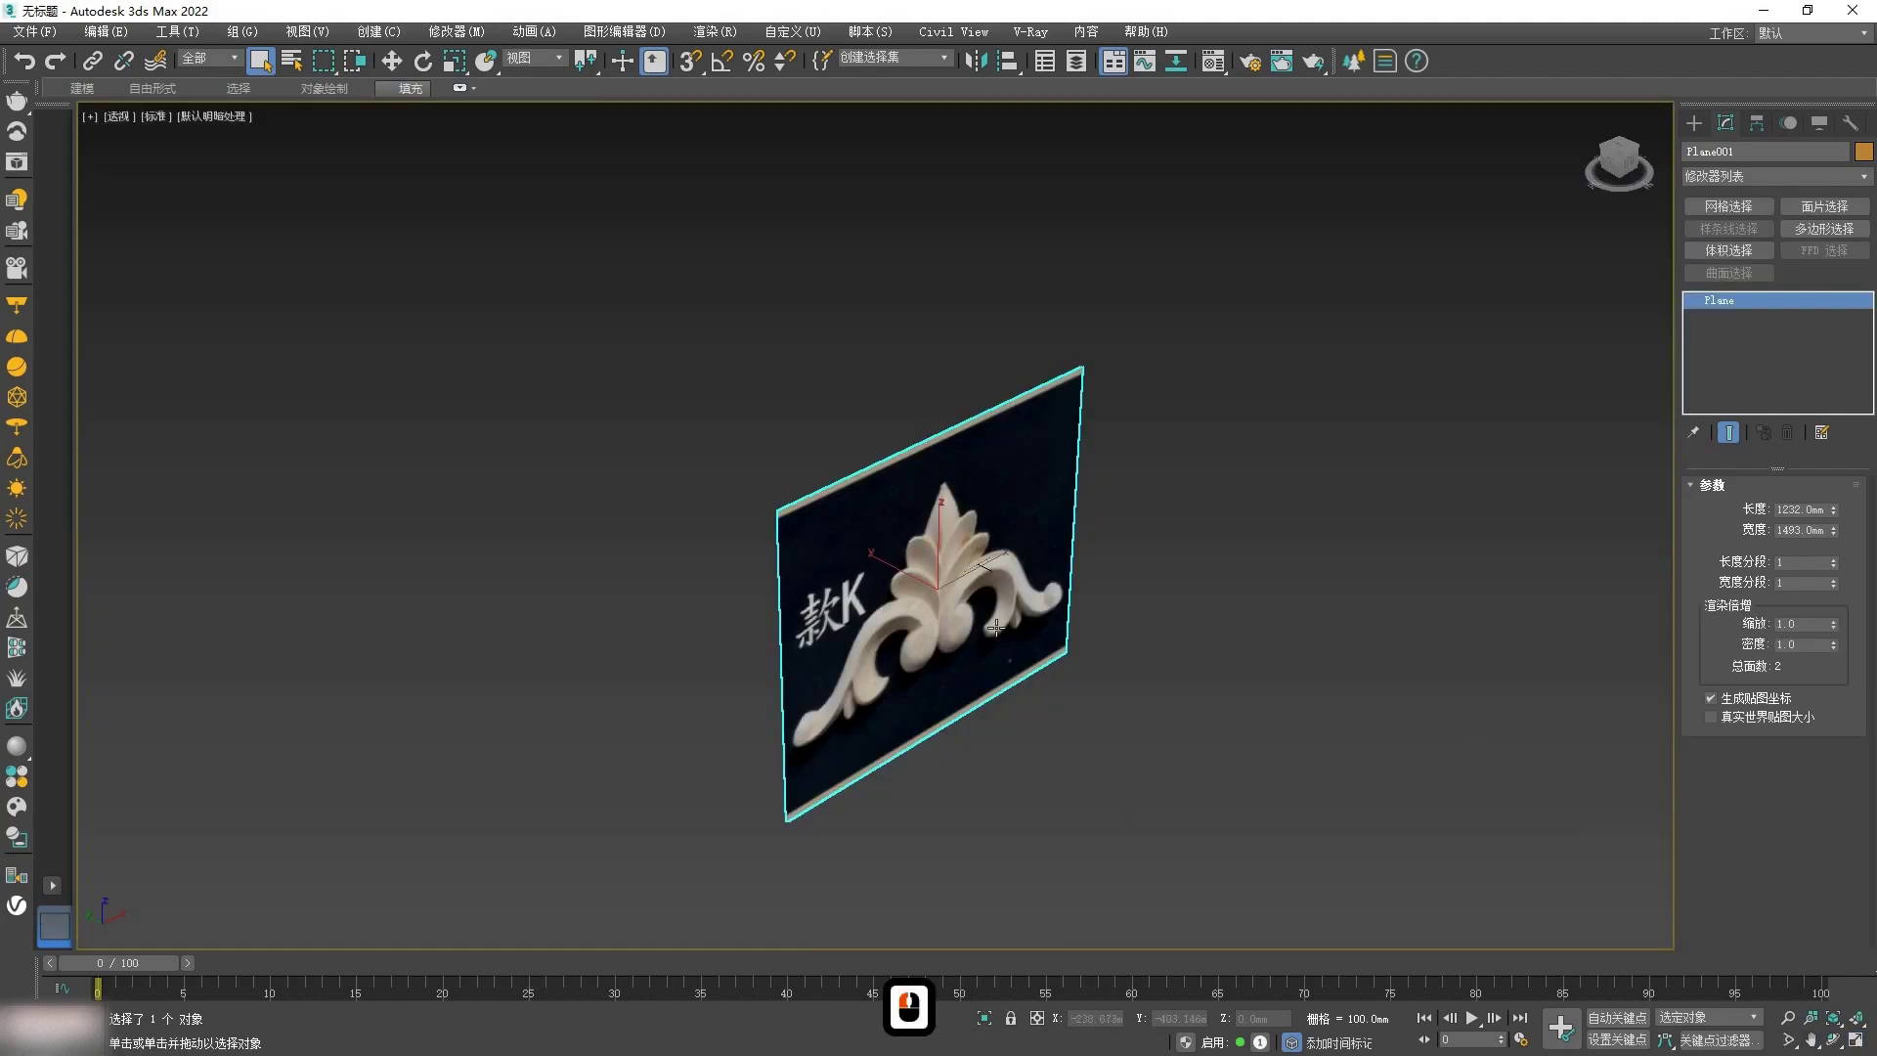
{"action": "key", "text": "f"}
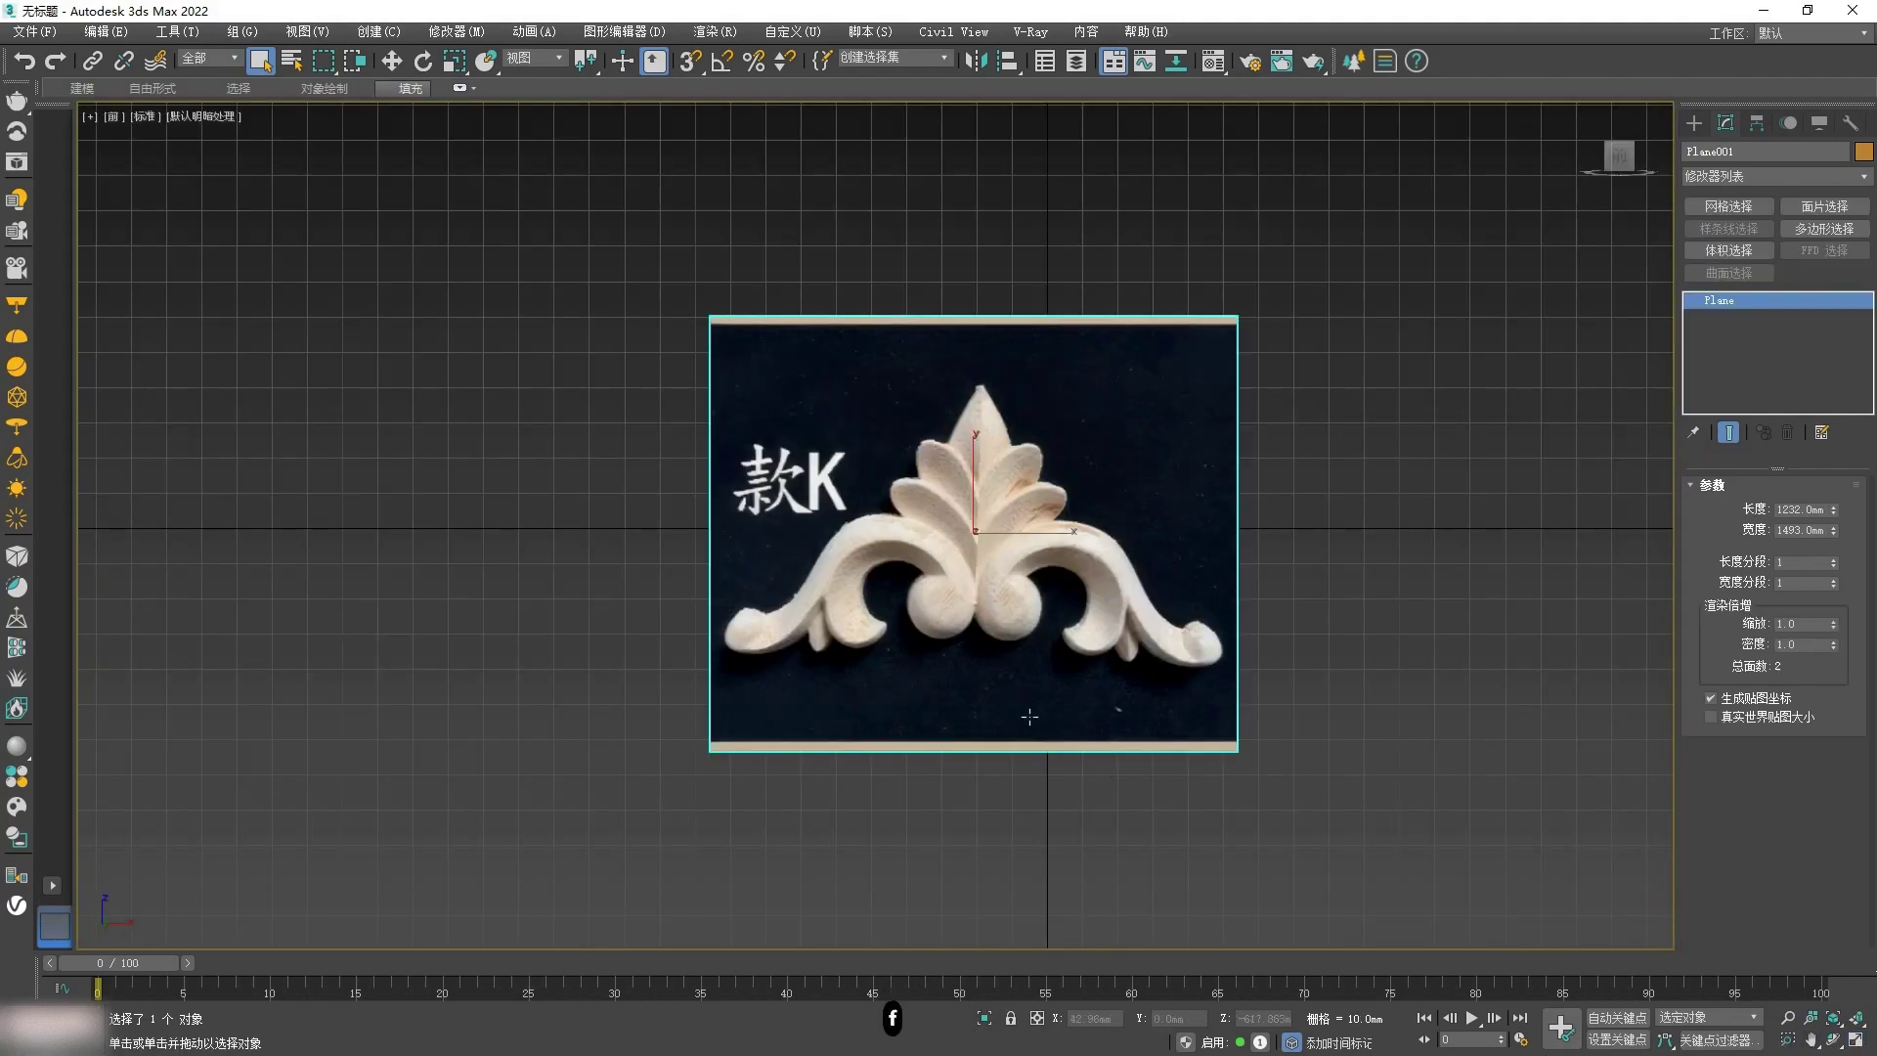
Step: Move the reference plane to the world origin by setting its X, Y and Z position to 0
{"action": "right_click", "coordinate": [1037, 320]}
{"action": "left_click", "coordinate": [1074, 339]}
{"action": "key", "text": "w"}
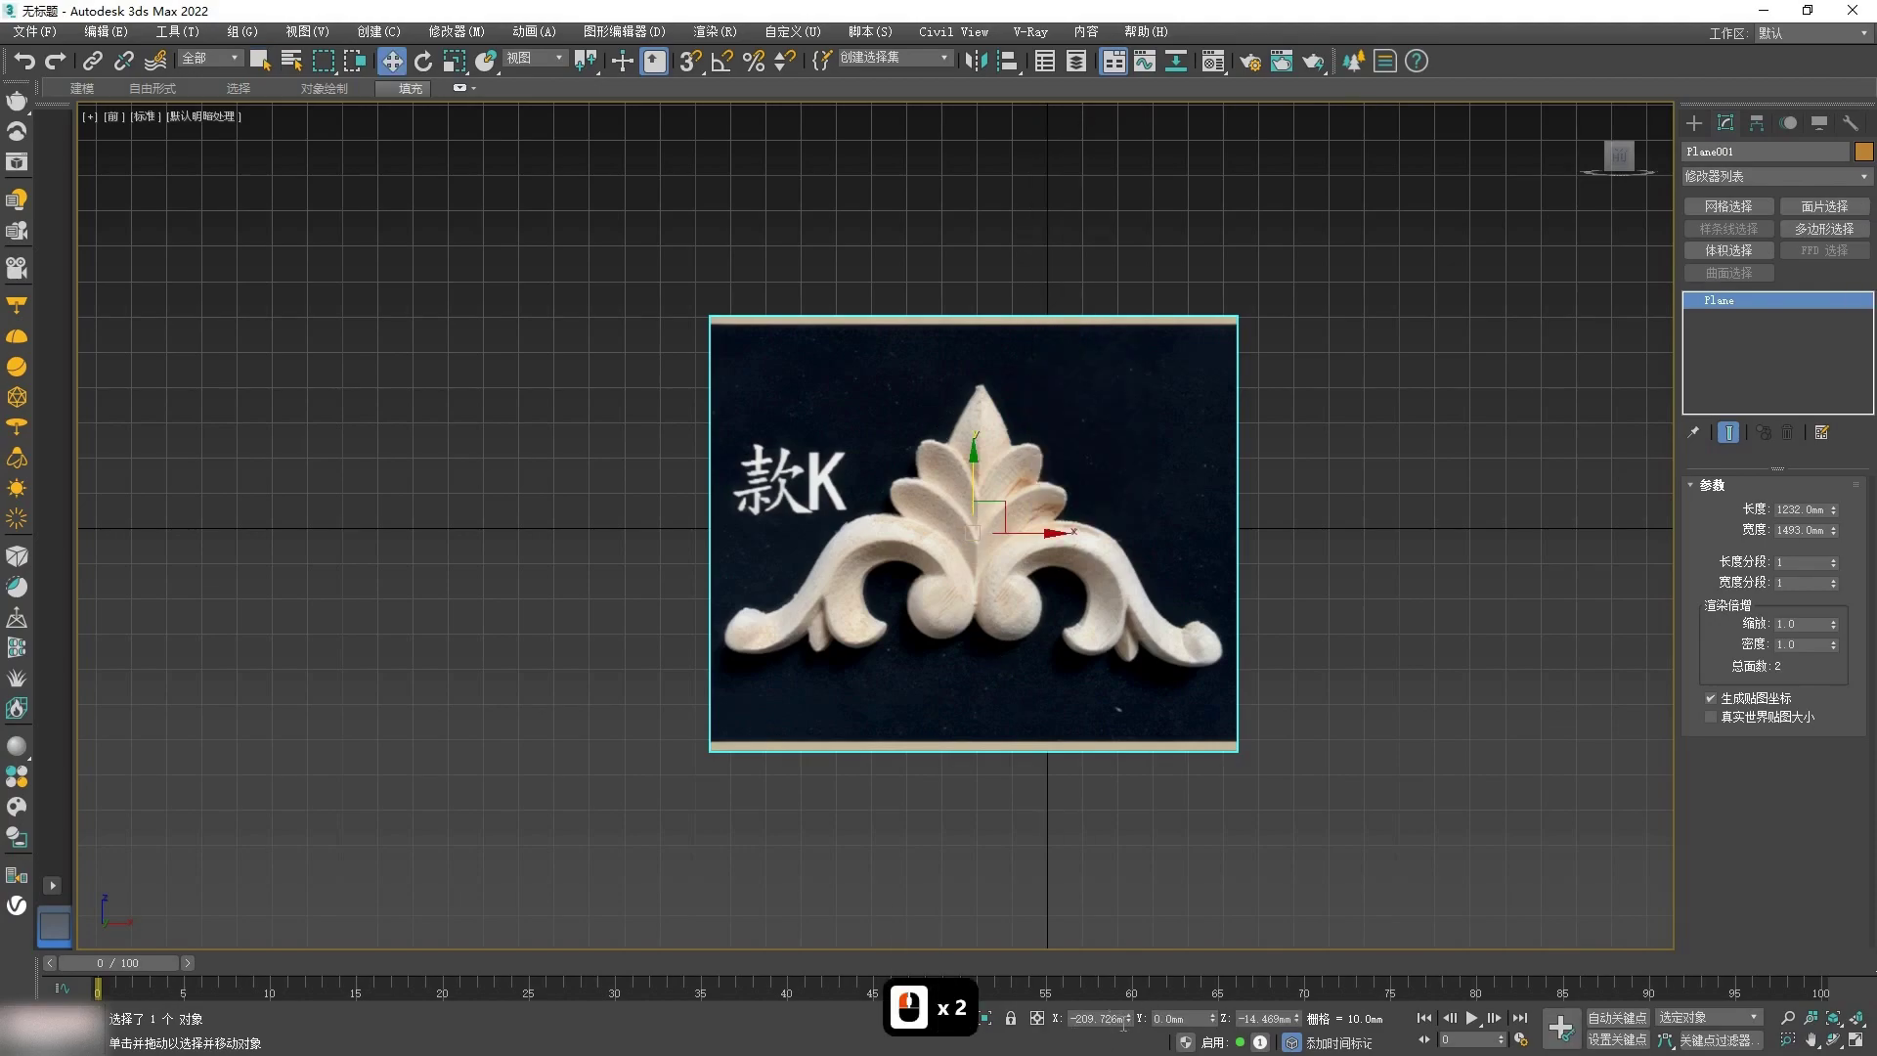
{"action": "type", "text": "0"}
{"action": "key", "text": "Return"}
{"action": "left_click", "coordinate": [1157, 824]}
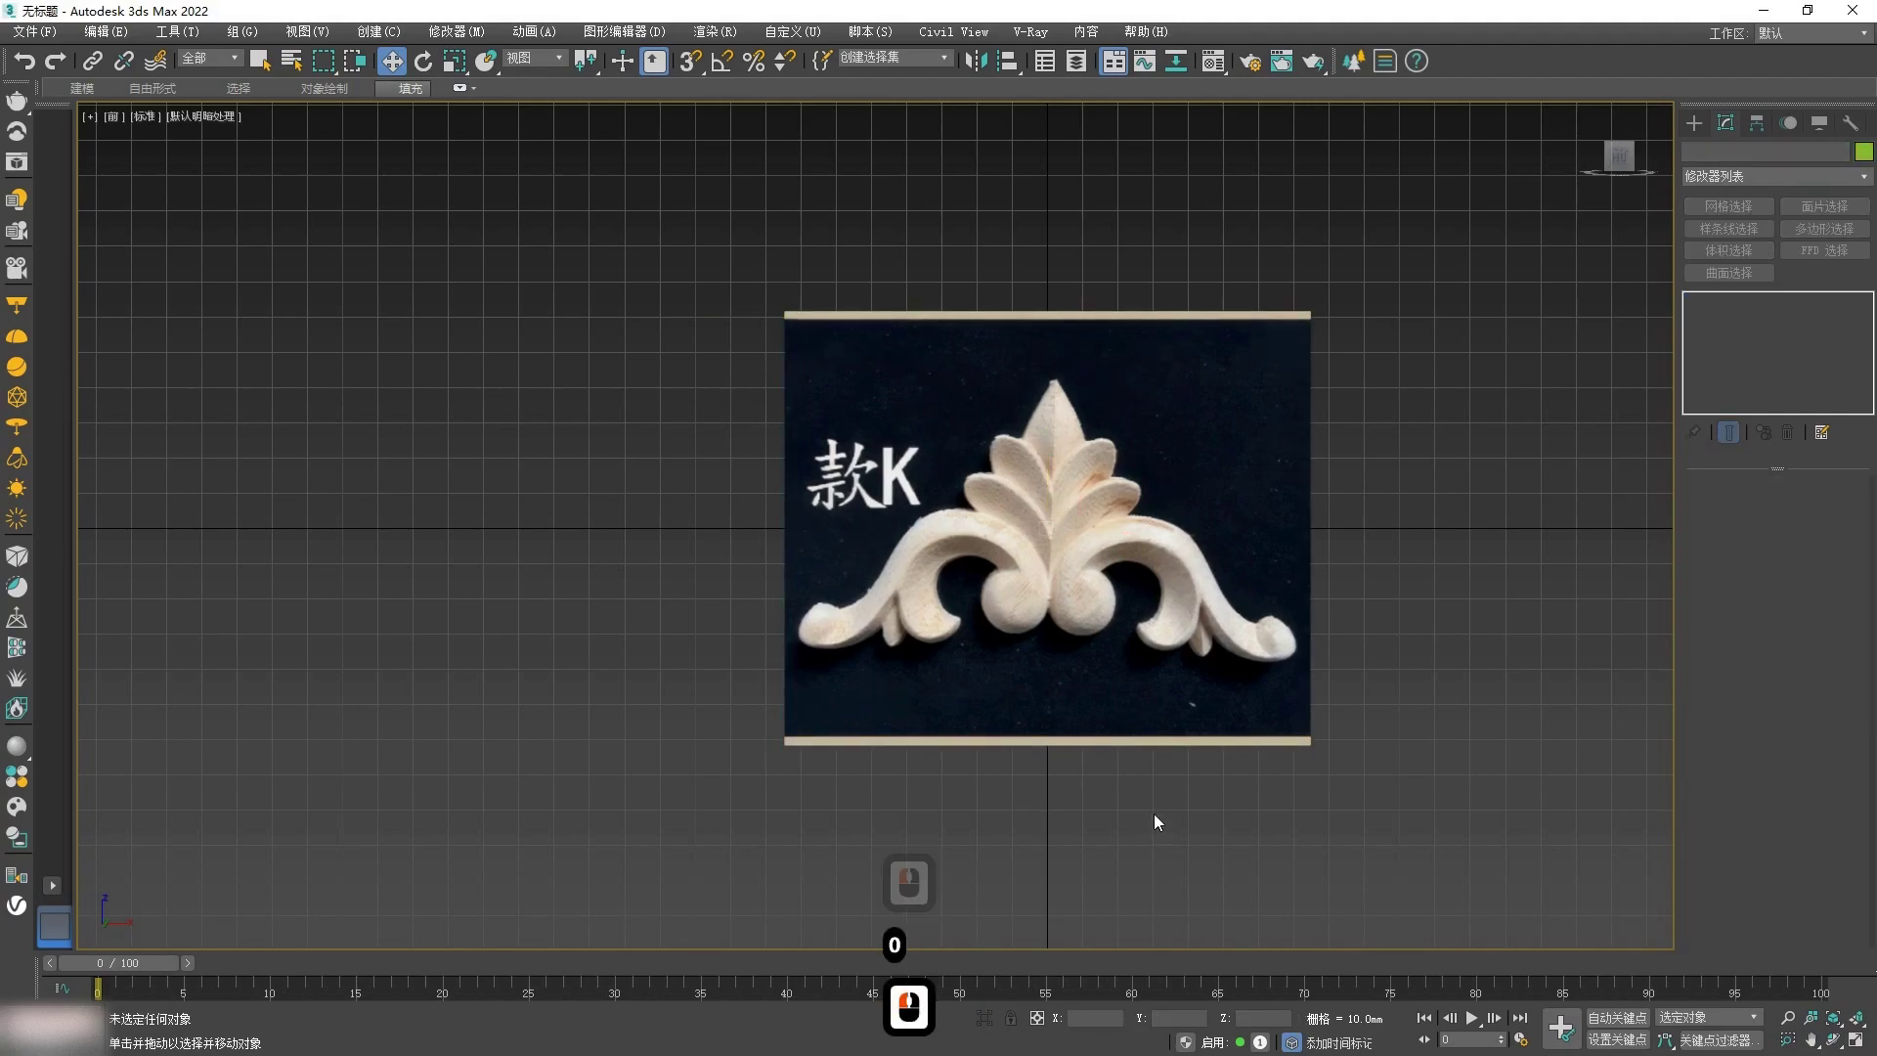
Step: Freeze the reference plane through its object properties, with the option to show frozen objects in gray turned off
{"action": "right_click", "coordinate": [1064, 319]}
{"action": "left_click", "coordinate": [1114, 459]}
{"action": "left_click", "coordinate": [770, 501]}
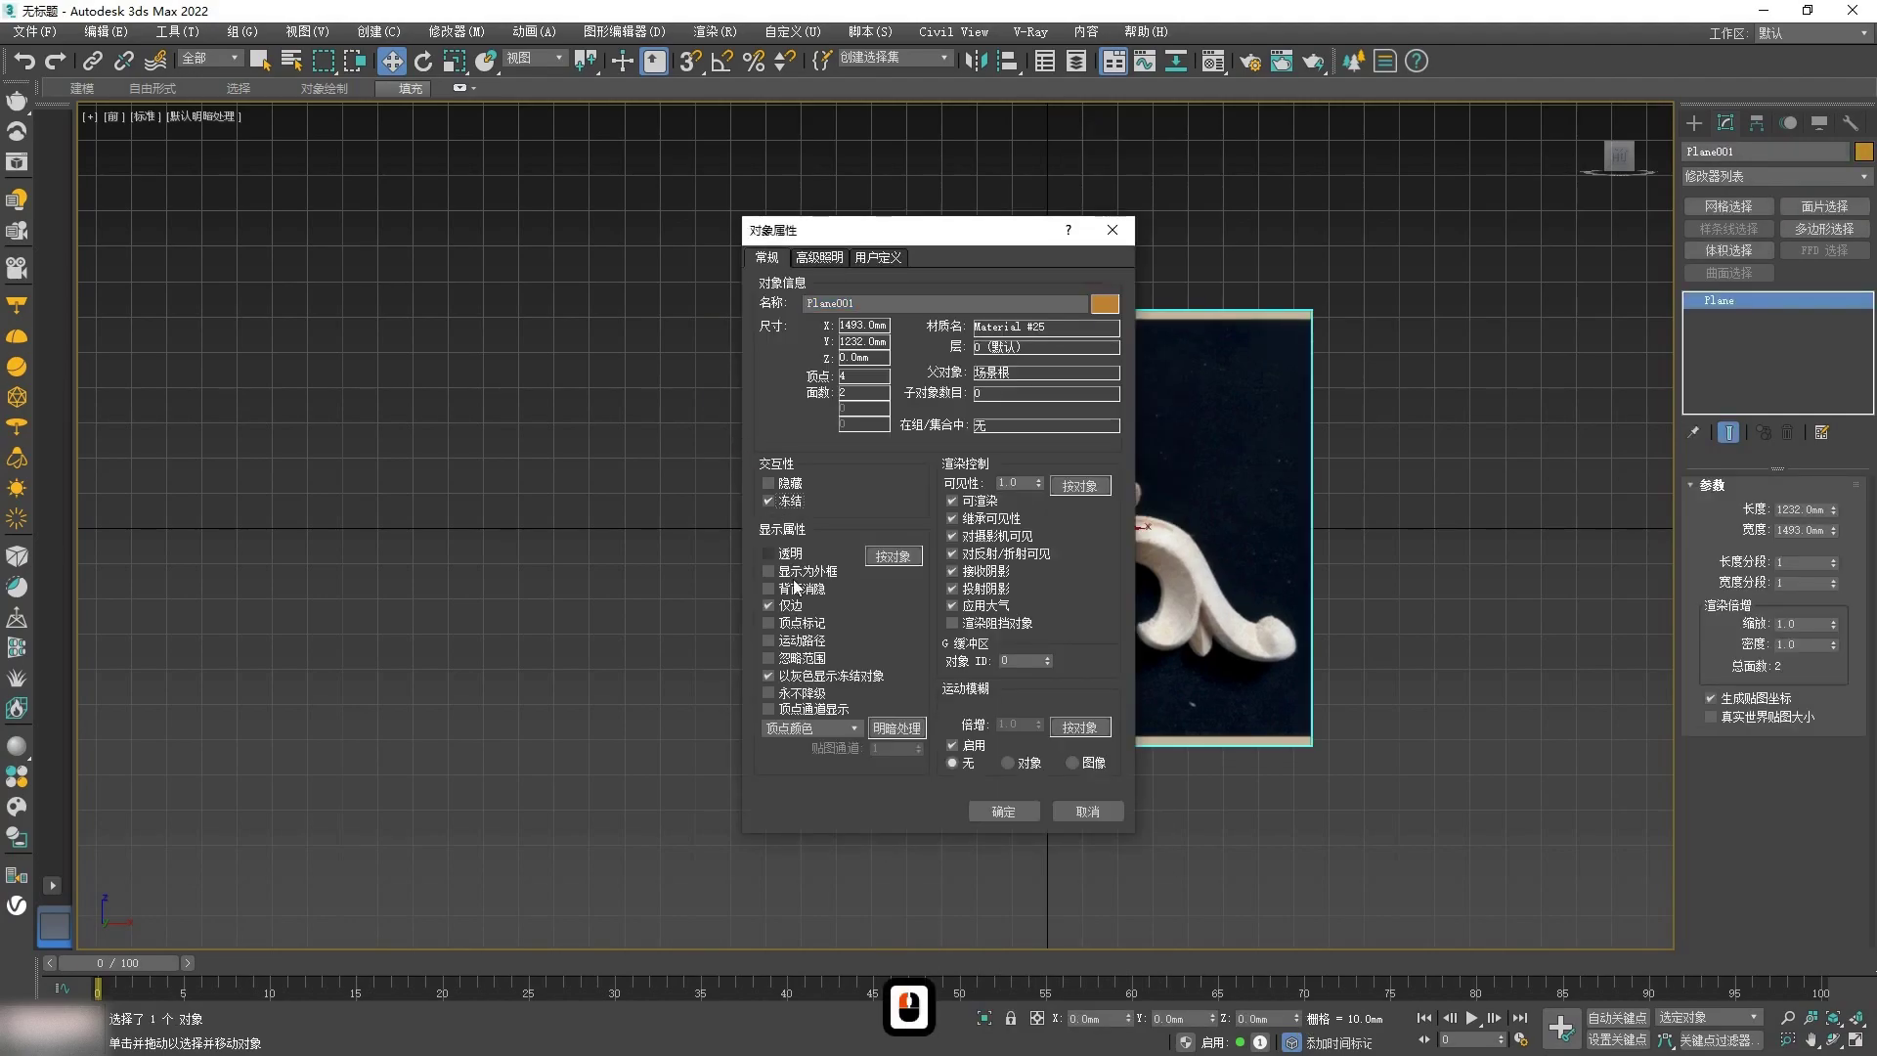
{"action": "left_click", "coordinate": [1004, 812]}
Step: Draw a six-sided polygon spline with a radius of about 96 mm over the ball of the ornament's right-hand scroll
{"action": "scroll", "coordinate": [1072, 516], "scroll_direction": "up", "scroll_amount": 5}
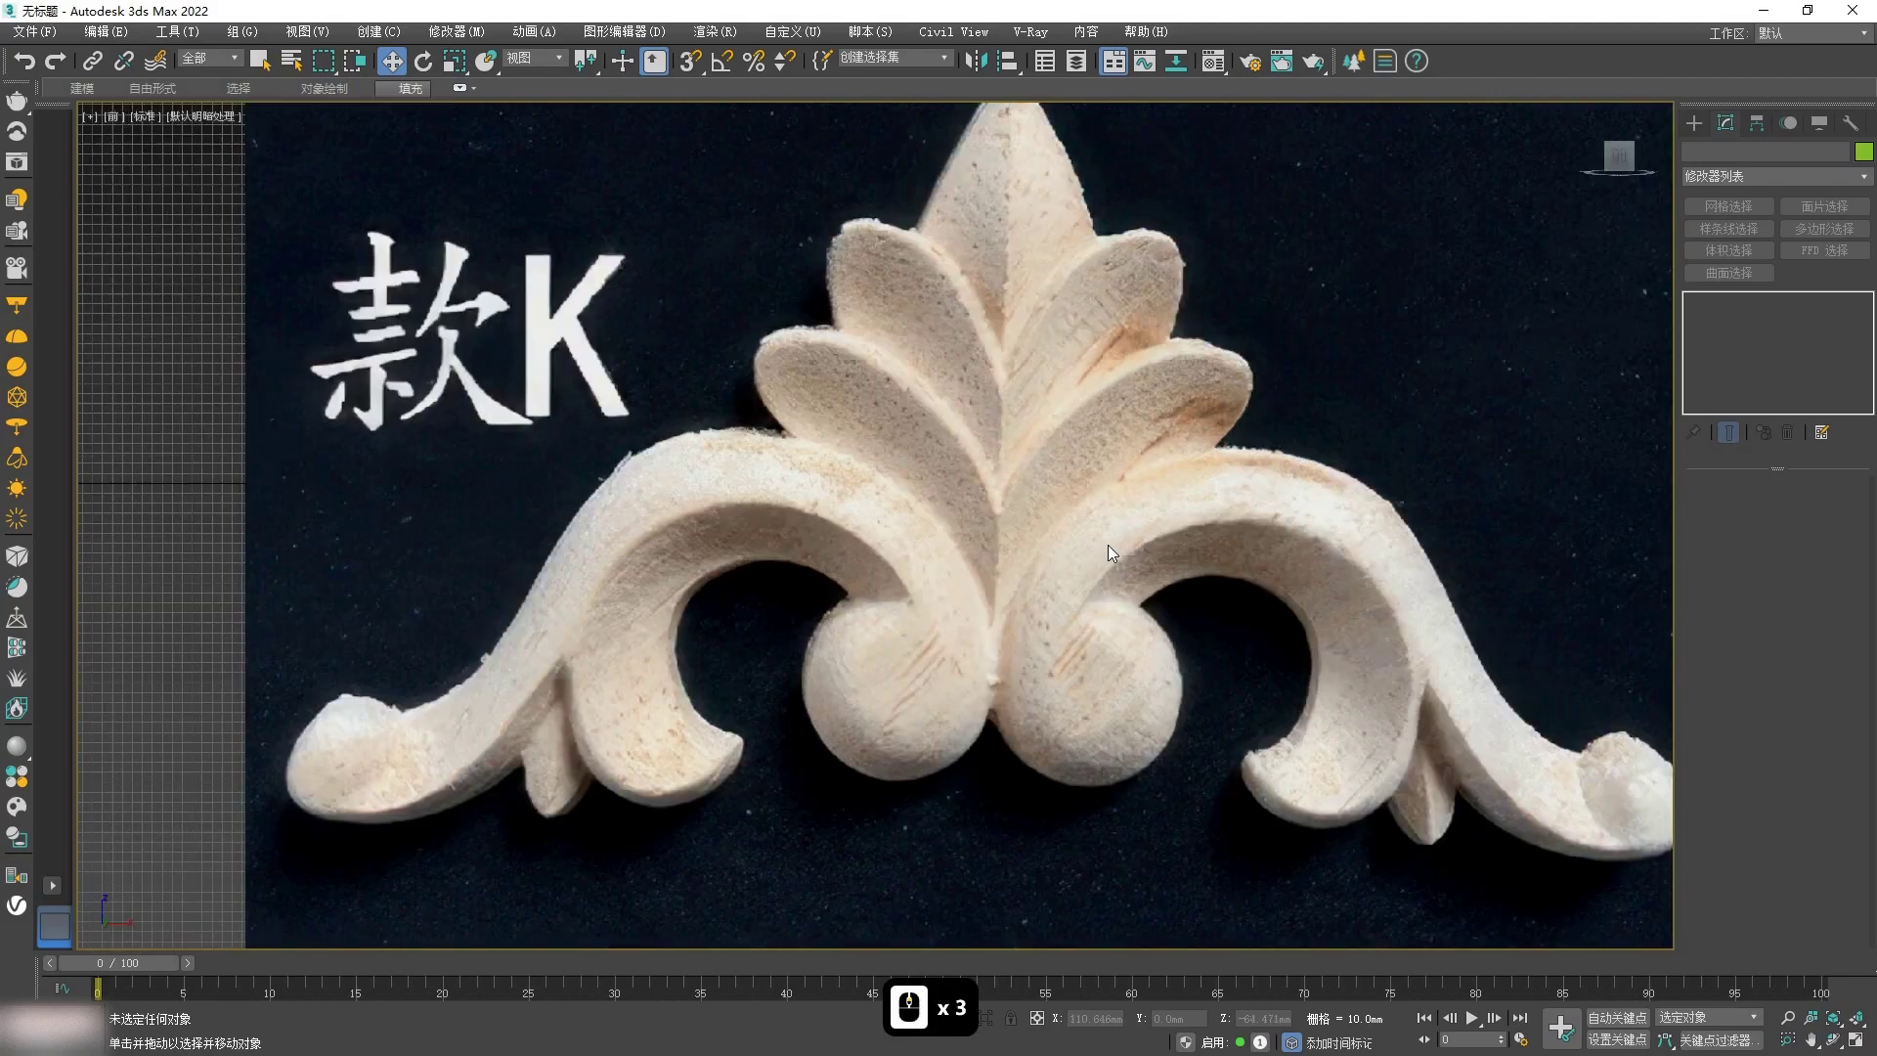
{"action": "scroll", "coordinate": [1103, 548], "scroll_direction": "down", "scroll_amount": 2}
{"action": "left_click", "coordinate": [1698, 123]}
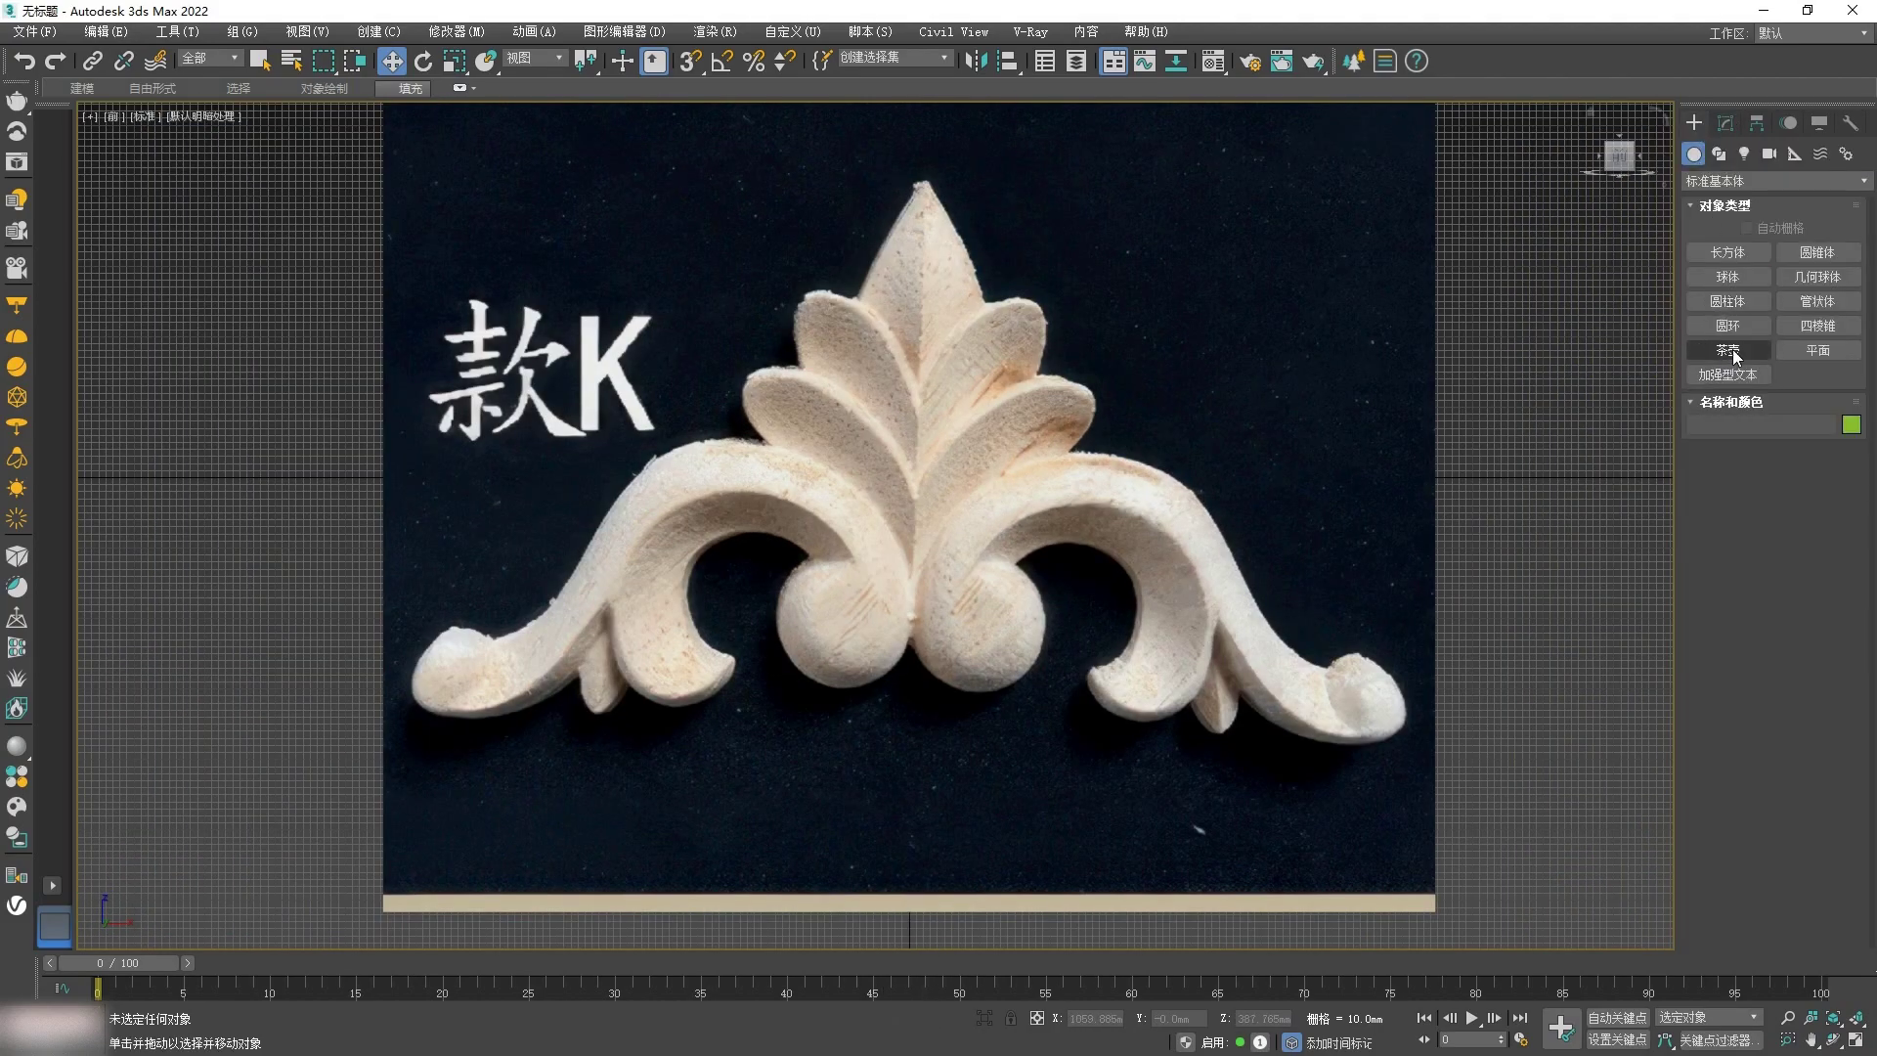
{"action": "left_click", "coordinate": [1719, 153]}
{"action": "left_click", "coordinate": [1728, 349]}
{"action": "scroll", "coordinate": [751, 508], "scroll_direction": "up", "scroll_amount": 4}
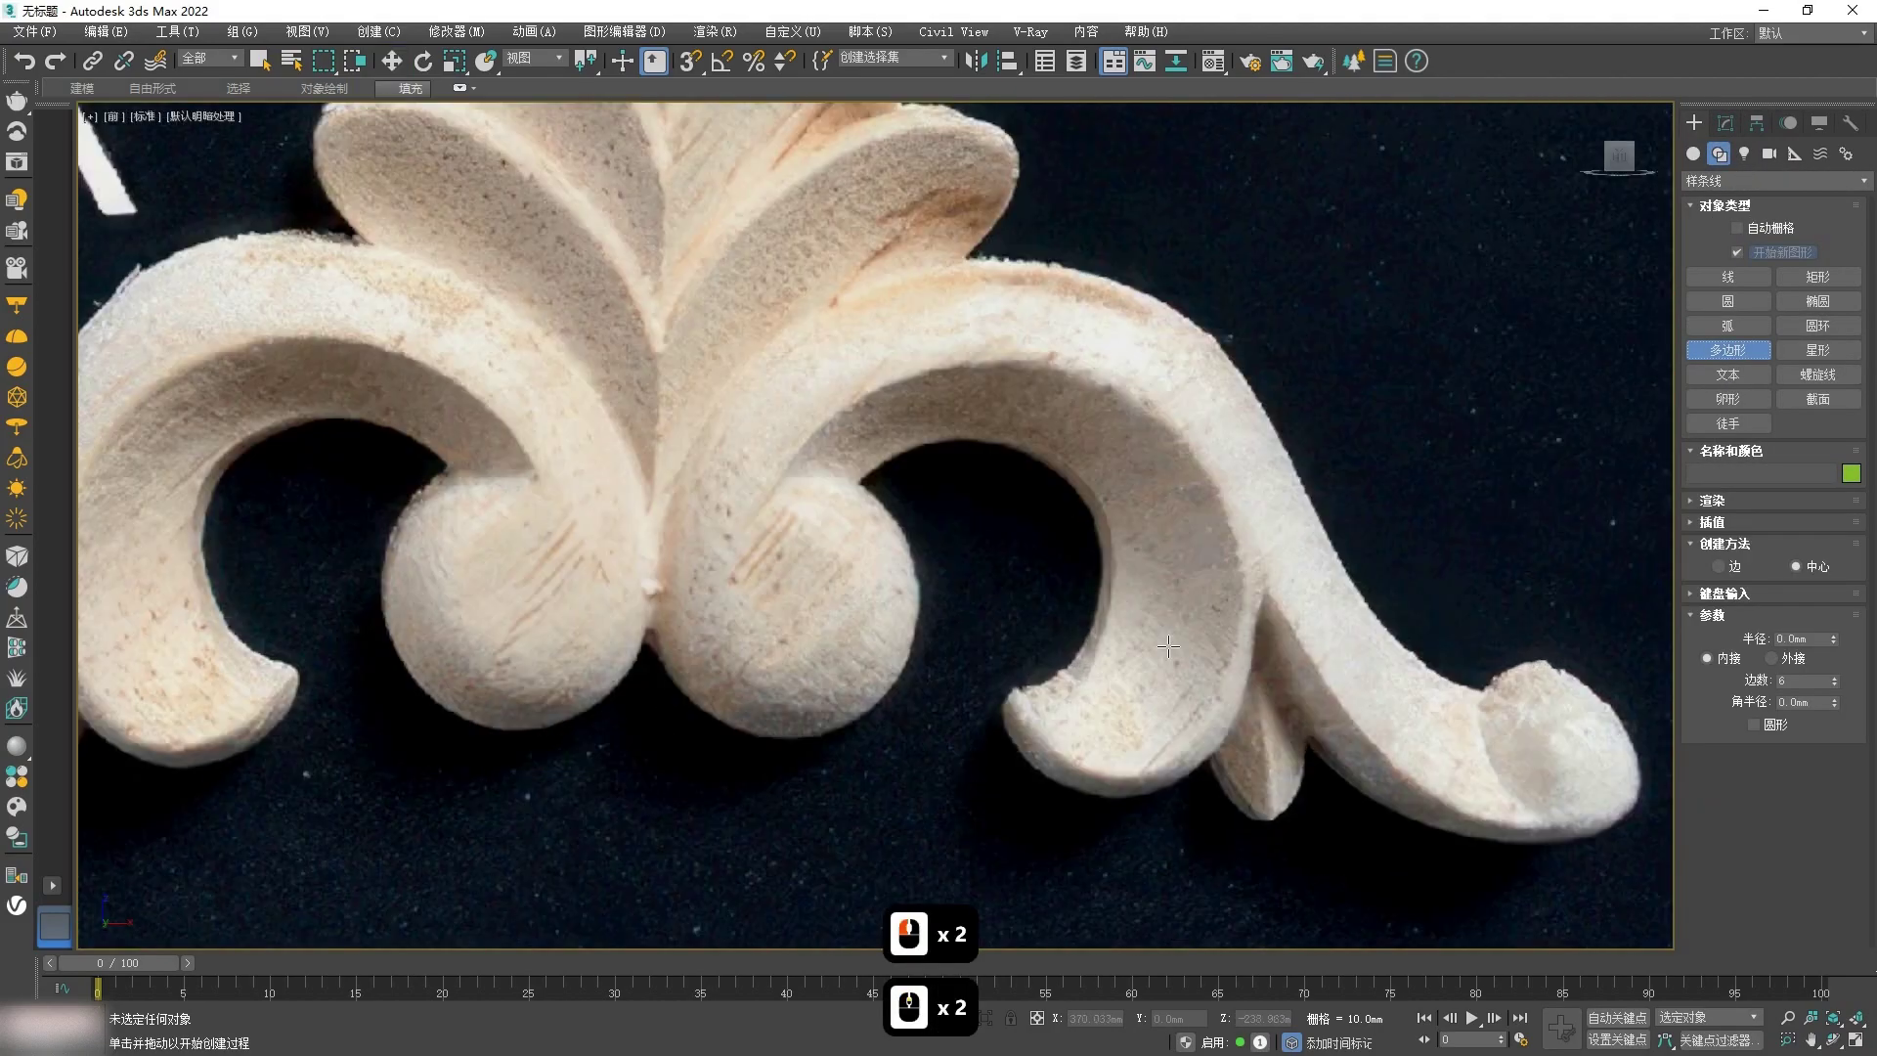
{"action": "left_click_drag", "start_coordinate": [741, 501], "coordinate": [856, 572]}
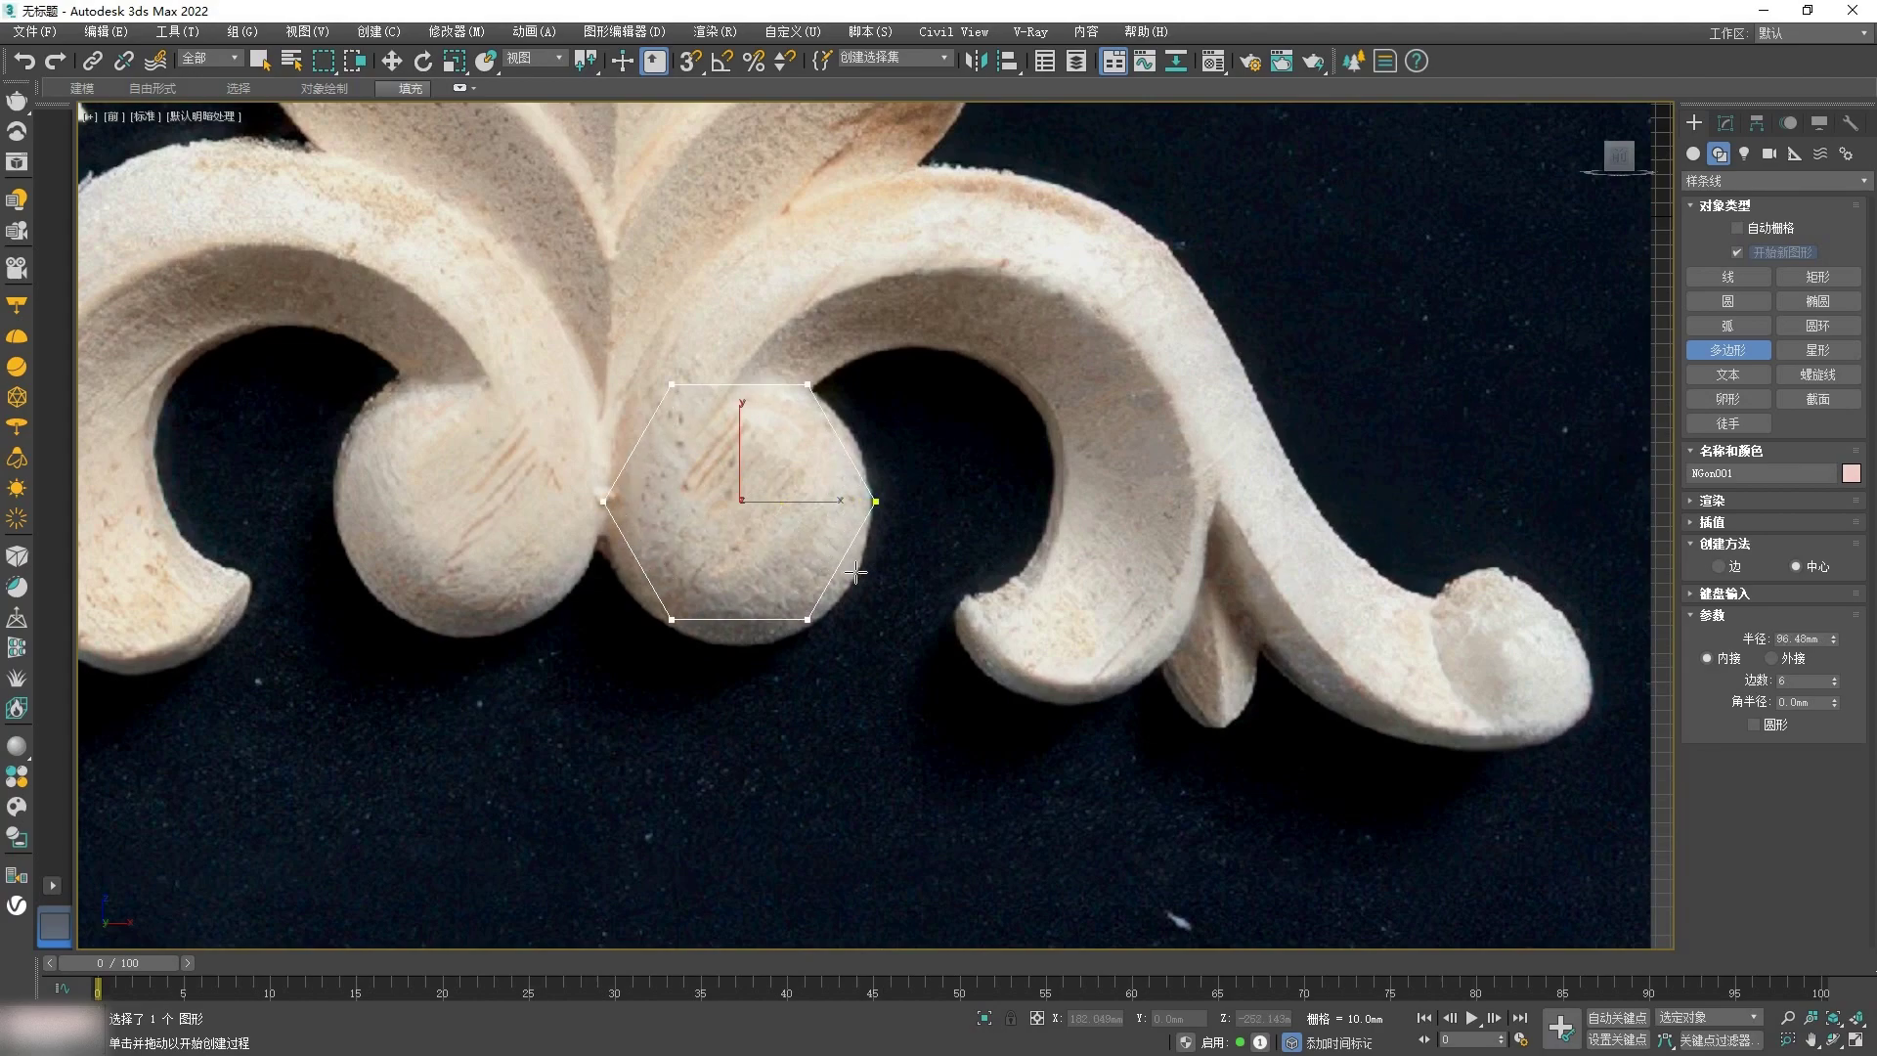
{"action": "right_click", "coordinate": [861, 469]}
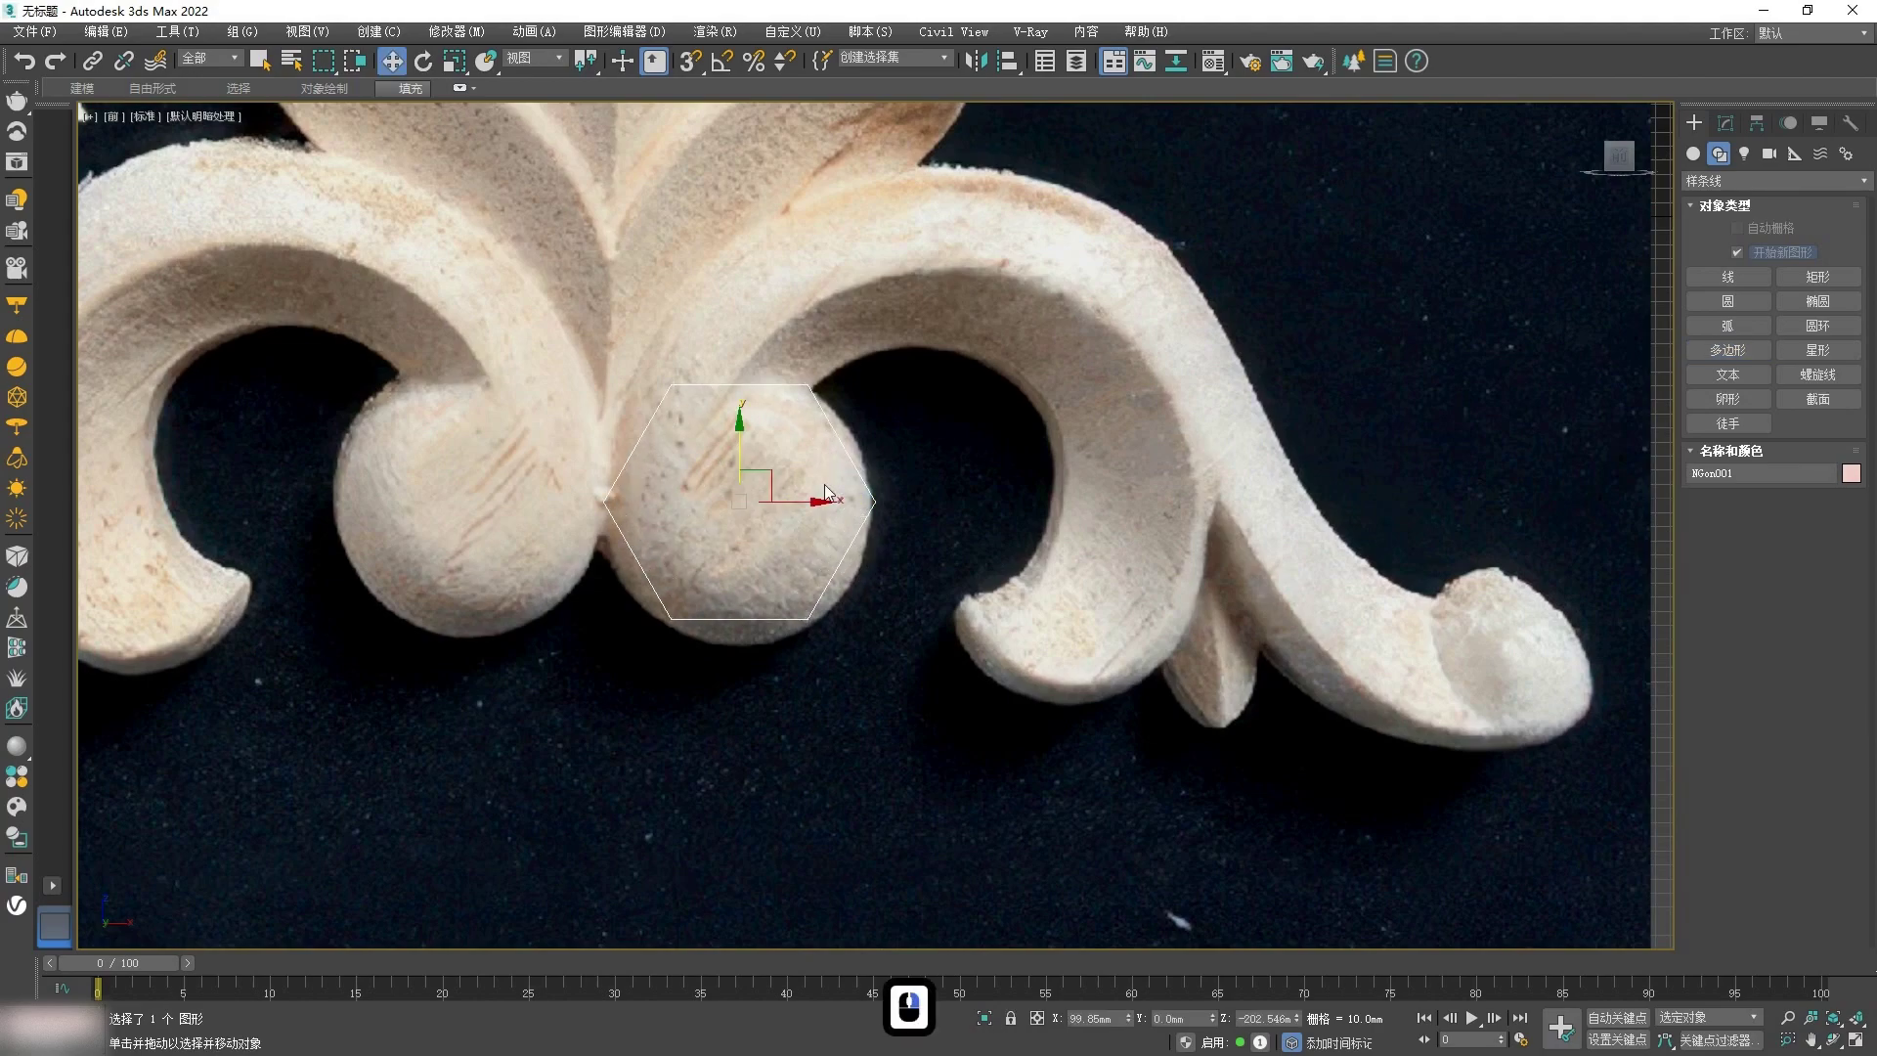
Step: Convert the hexagon to an editable poly and move it about 100 mm in front of the reference plane
{"action": "right_click", "coordinate": [868, 507]}
{"action": "mouse_move", "coordinate": [870, 716]}
{"action": "left_click", "coordinate": [946, 741]}
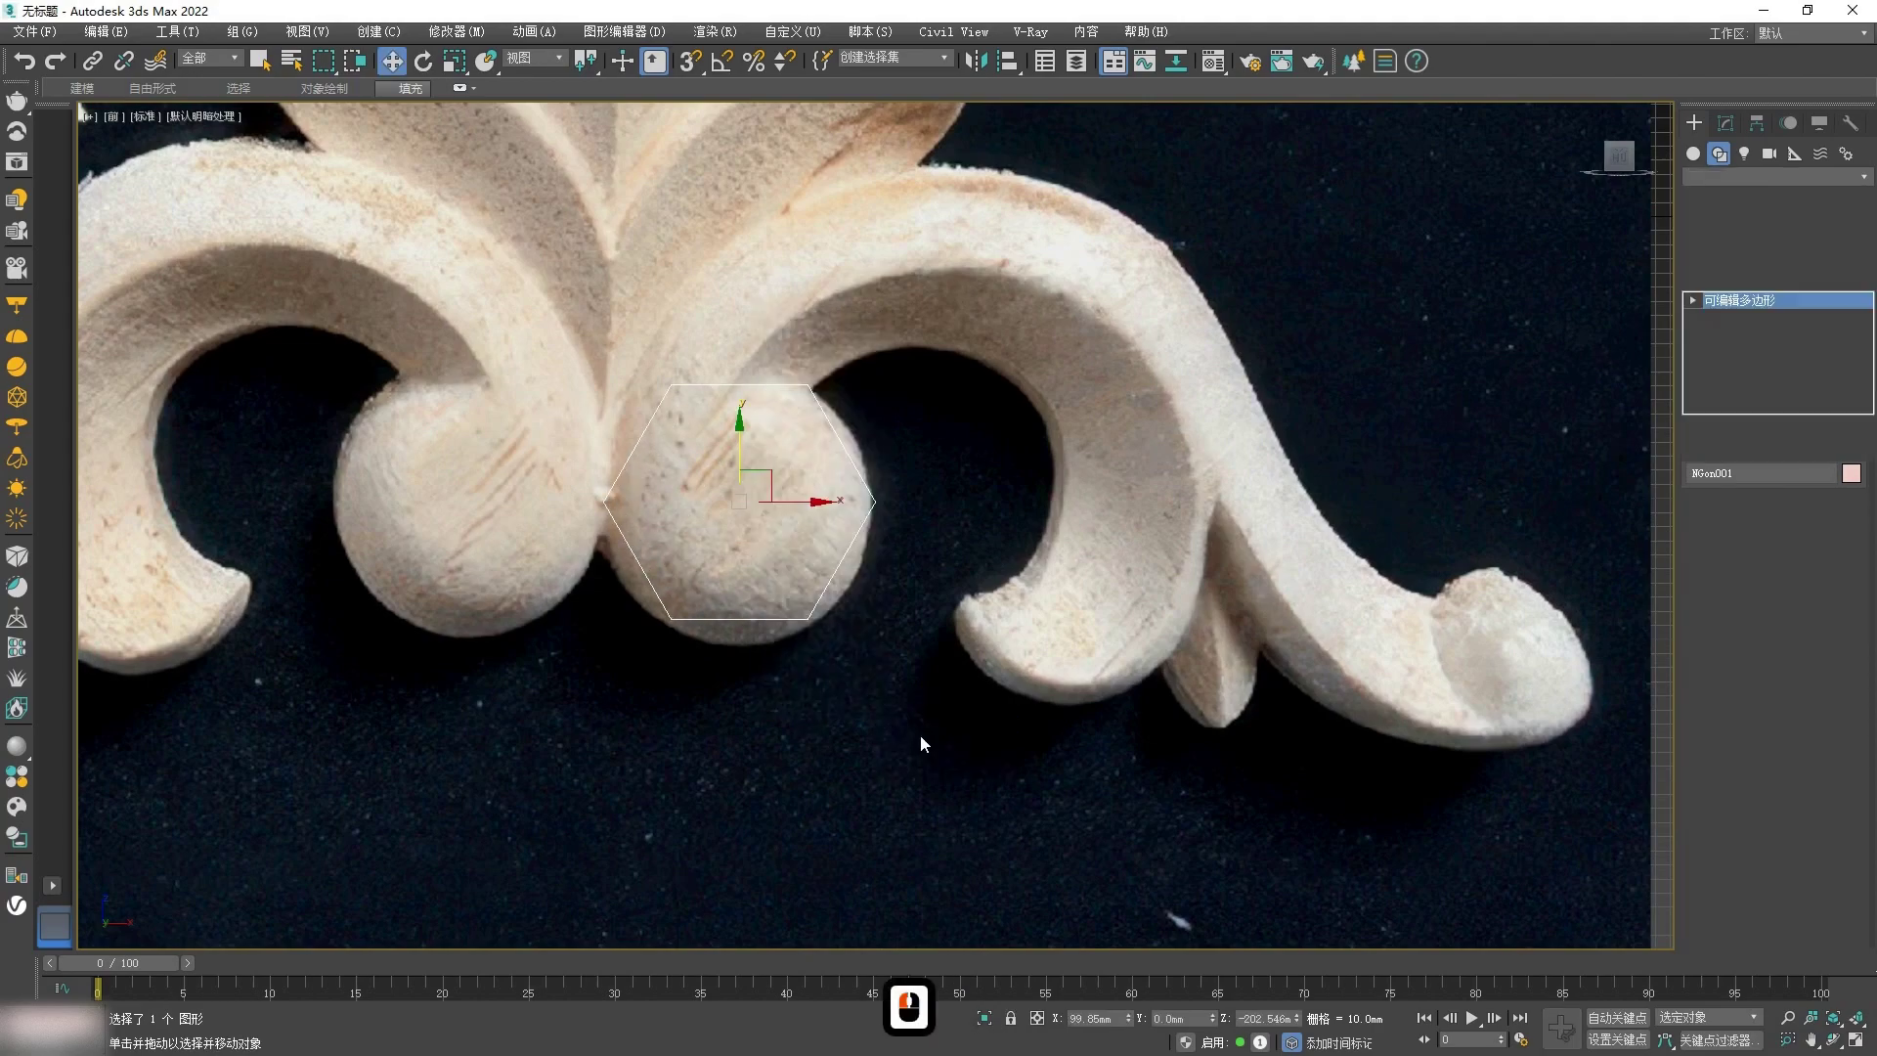
{"action": "middle_click_drag", "start_coordinate": [809, 569], "coordinate": [785, 492], "text": "alt"}
{"action": "left_click_drag", "start_coordinate": [785, 492], "coordinate": [703, 518]}
{"action": "key", "text": "f"}
Step: Make the hexagon see-through and display its edges over the reference photo
{"action": "scroll", "coordinate": [1096, 622], "scroll_direction": "up", "scroll_amount": 4}
{"action": "middle_click_drag", "start_coordinate": [1095, 623], "coordinate": [918, 641]}
{"action": "scroll", "coordinate": [891, 595], "scroll_direction": "up", "scroll_amount": 3}
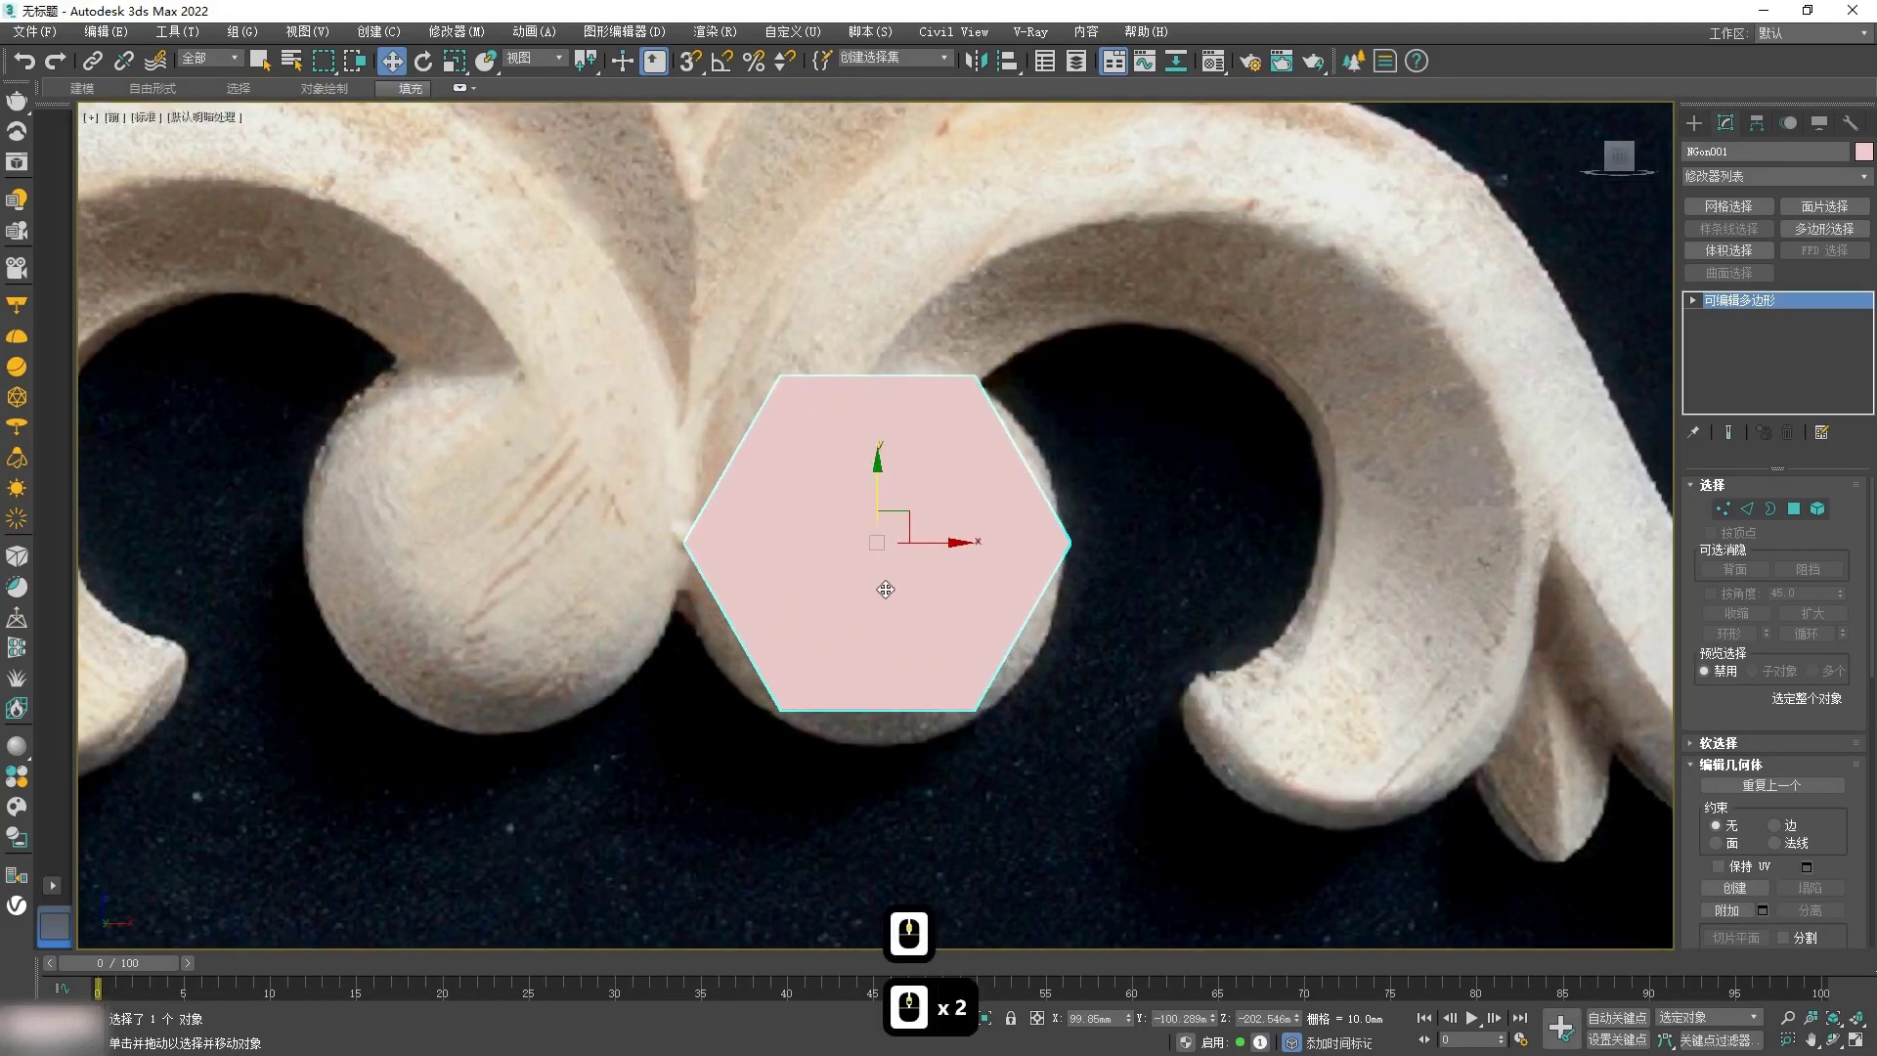
{"action": "key", "text": "alt+x"}
{"action": "key", "text": "F4"}
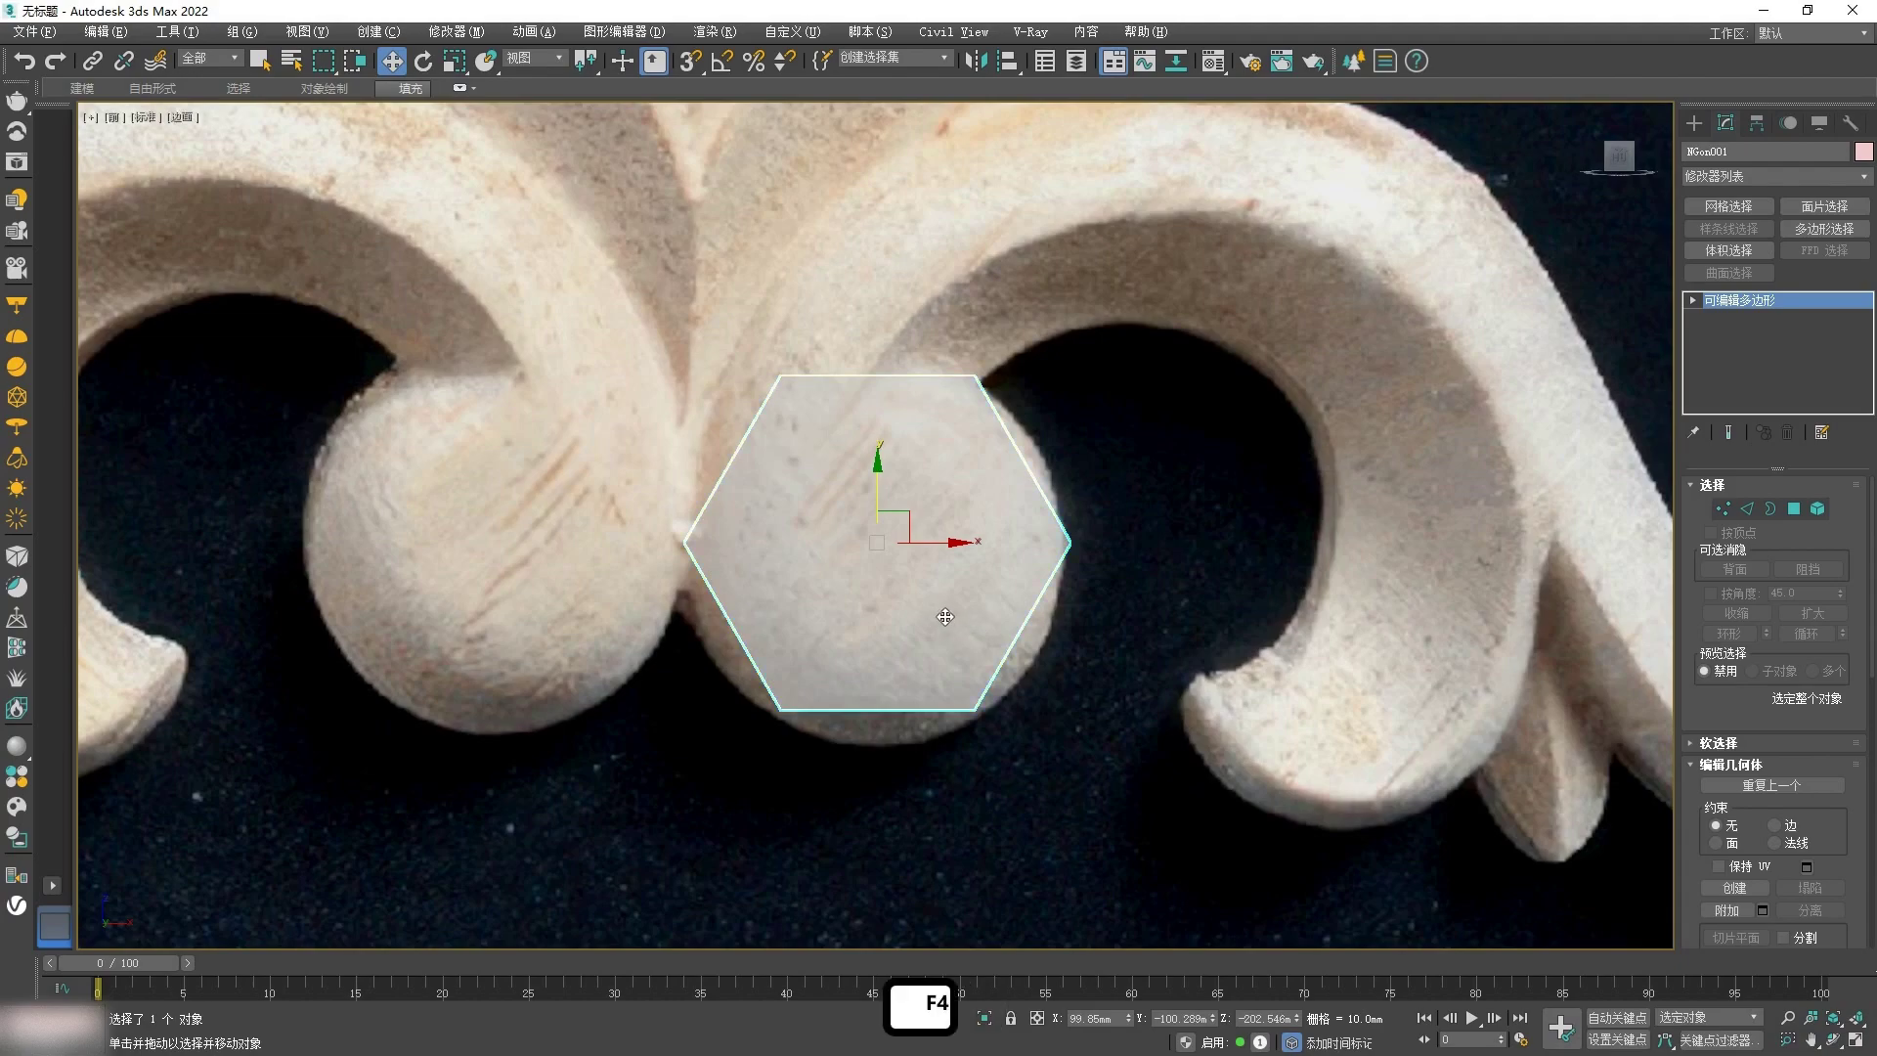
Step: Inset the hexagon's face to form a smaller hexagon in its middle
{"action": "key", "text": "1"}
{"action": "key", "text": "4"}
{"action": "left_click", "coordinate": [1799, 834]}
{"action": "left_click_drag", "start_coordinate": [865, 533], "coordinate": [859, 590]}
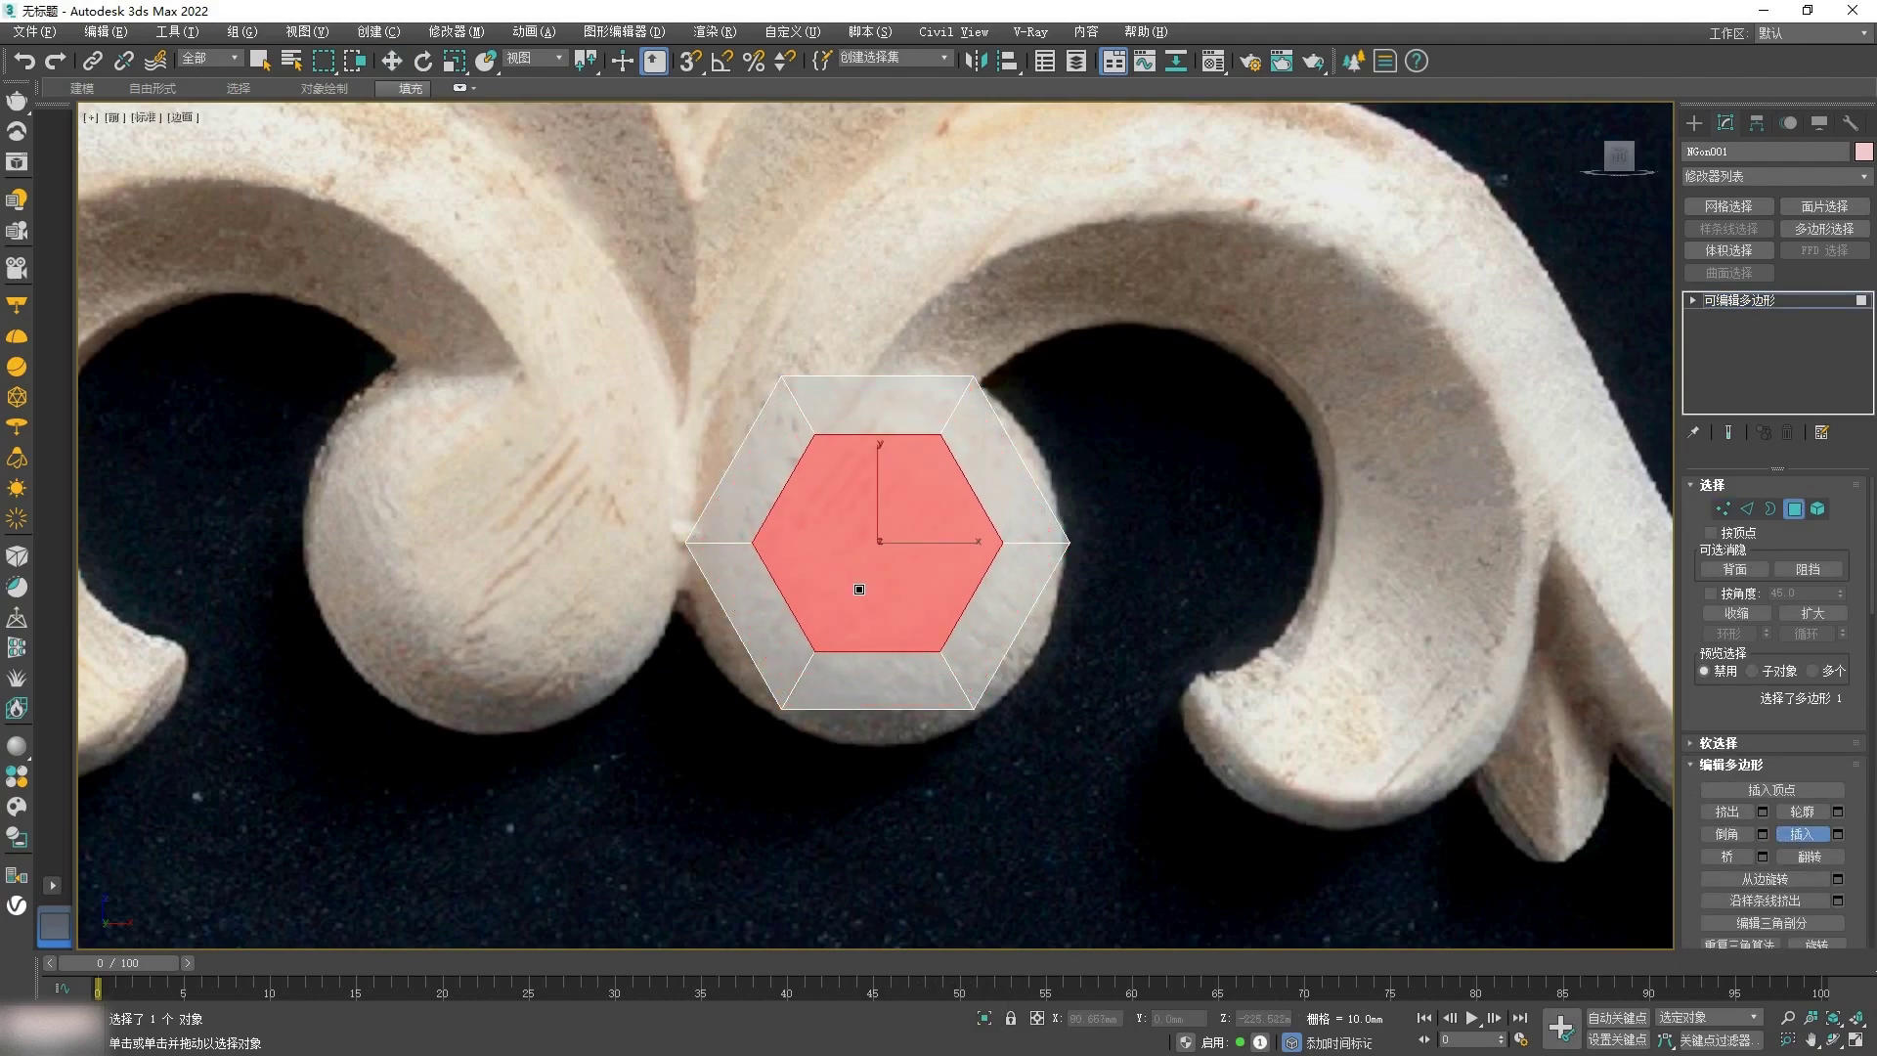
Step: Move the hexagon's upper and lower outer vertices to match the outline of the scroll's ball
{"action": "key", "text": "1"}
{"action": "key", "text": "w"}
{"action": "key", "text": "w"}
{"action": "scroll", "coordinate": [778, 513], "scroll_direction": "up", "scroll_amount": 3}
{"action": "left_click", "coordinate": [778, 338]}
{"action": "left_click_drag", "start_coordinate": [777, 337], "coordinate": [692, 332]}
{"action": "left_click_drag", "start_coordinate": [1049, 338], "coordinate": [1059, 347]}
{"action": "middle_click_drag", "start_coordinate": [631, 591], "coordinate": [636, 469]}
{"action": "scroll", "coordinate": [637, 469], "scroll_direction": "up", "scroll_amount": 2}
{"action": "left_click_drag", "start_coordinate": [551, 421], "coordinate": [540, 422]}
{"action": "left_click_drag", "start_coordinate": [742, 748], "coordinate": [698, 770]}
{"action": "left_click_drag", "start_coordinate": [1130, 753], "coordinate": [1139, 780]}
Step: Select the ring of edges between the outer and inner hexagons and connect them with a new edge loop
{"action": "middle_click_drag", "start_coordinate": [1219, 739], "coordinate": [1125, 850]}
{"action": "scroll", "coordinate": [1219, 583], "scroll_direction": "down", "scroll_amount": 2}
{"action": "scroll", "coordinate": [1221, 584], "scroll_direction": "down", "scroll_amount": 2}
{"action": "middle_click_drag", "start_coordinate": [1098, 504], "coordinate": [1003, 558]}
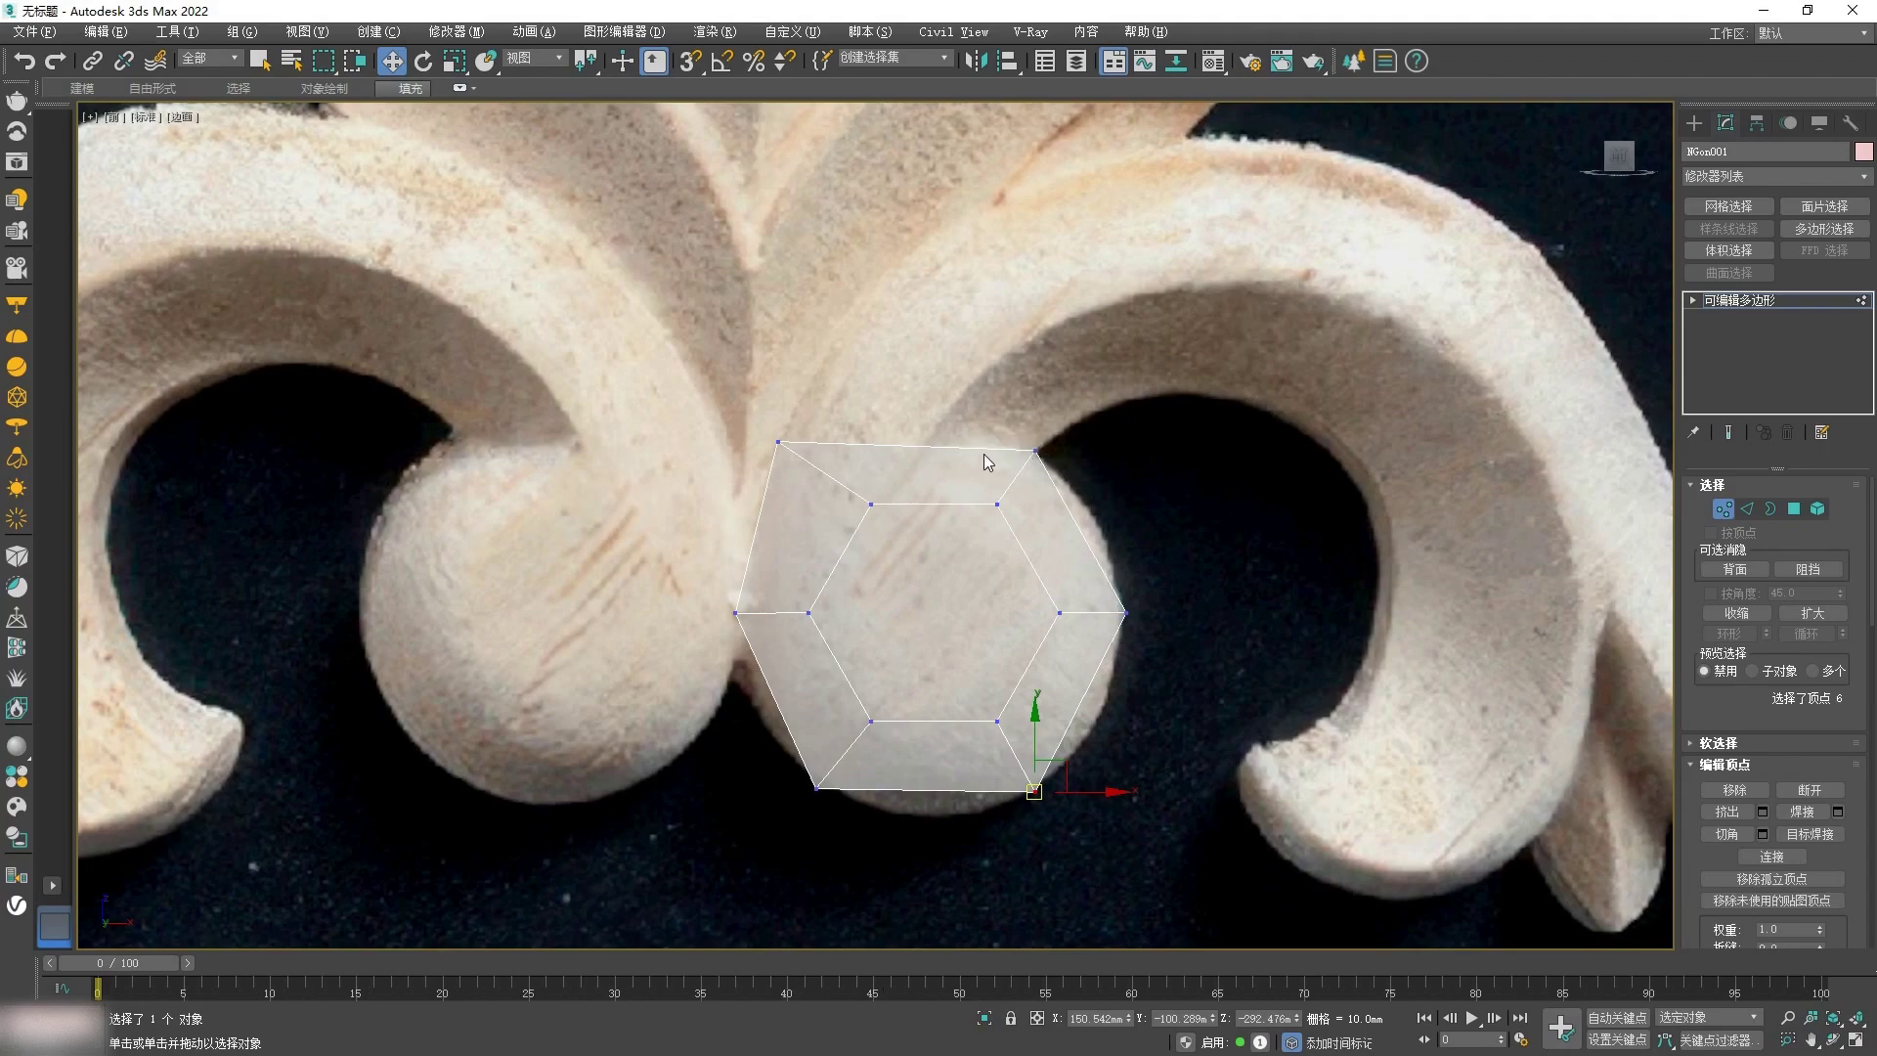
{"action": "middle_click_drag", "start_coordinate": [915, 507], "coordinate": [817, 578]}
{"action": "scroll", "coordinate": [837, 572], "scroll_direction": "up", "scroll_amount": 2}
{"action": "scroll", "coordinate": [837, 572], "scroll_direction": "down", "scroll_amount": 2}
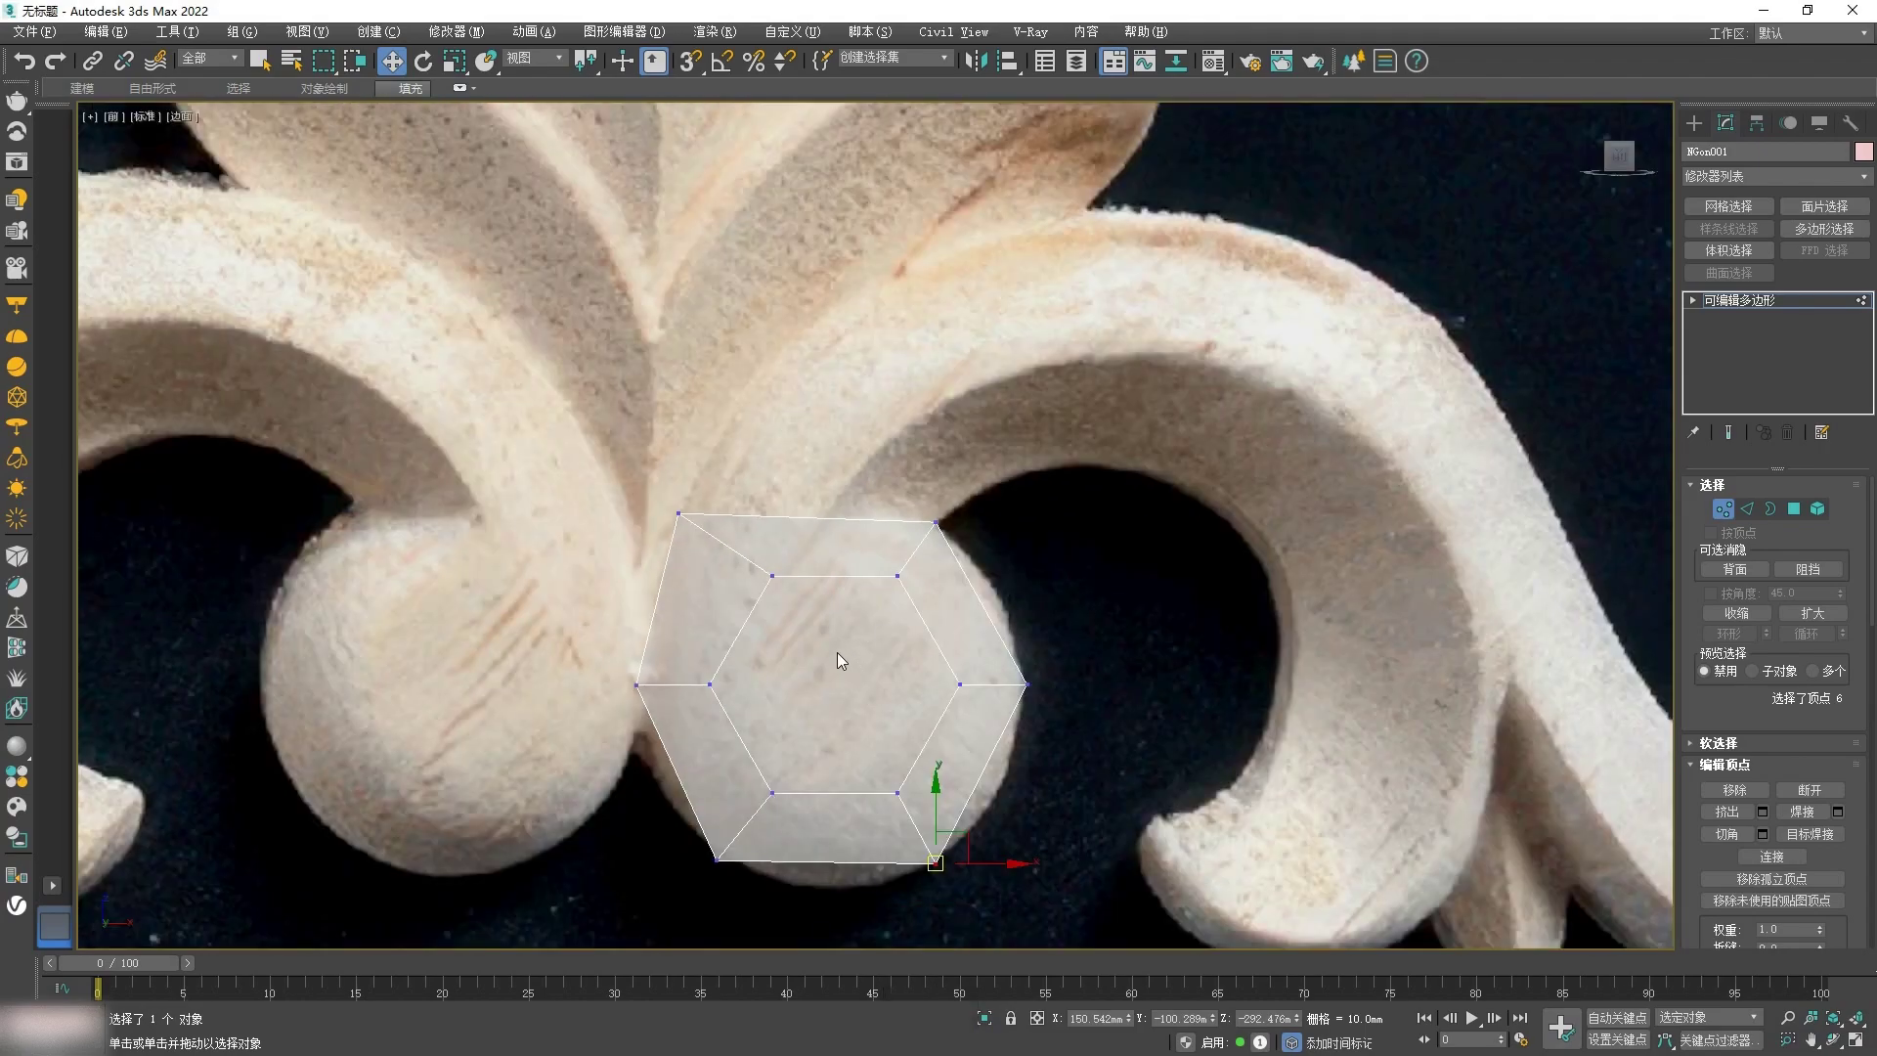
{"action": "key", "text": "2"}
{"action": "left_click", "coordinate": [726, 544]}
{"action": "left_click", "coordinate": [1729, 634]}
{"action": "right_click", "coordinate": [1230, 583]}
{"action": "left_click", "coordinate": [1149, 653]}
Step: Shift the middle loop's upper-left vertex to the right and lower the inner hexagon's two upper vertices
{"action": "key", "text": "1"}
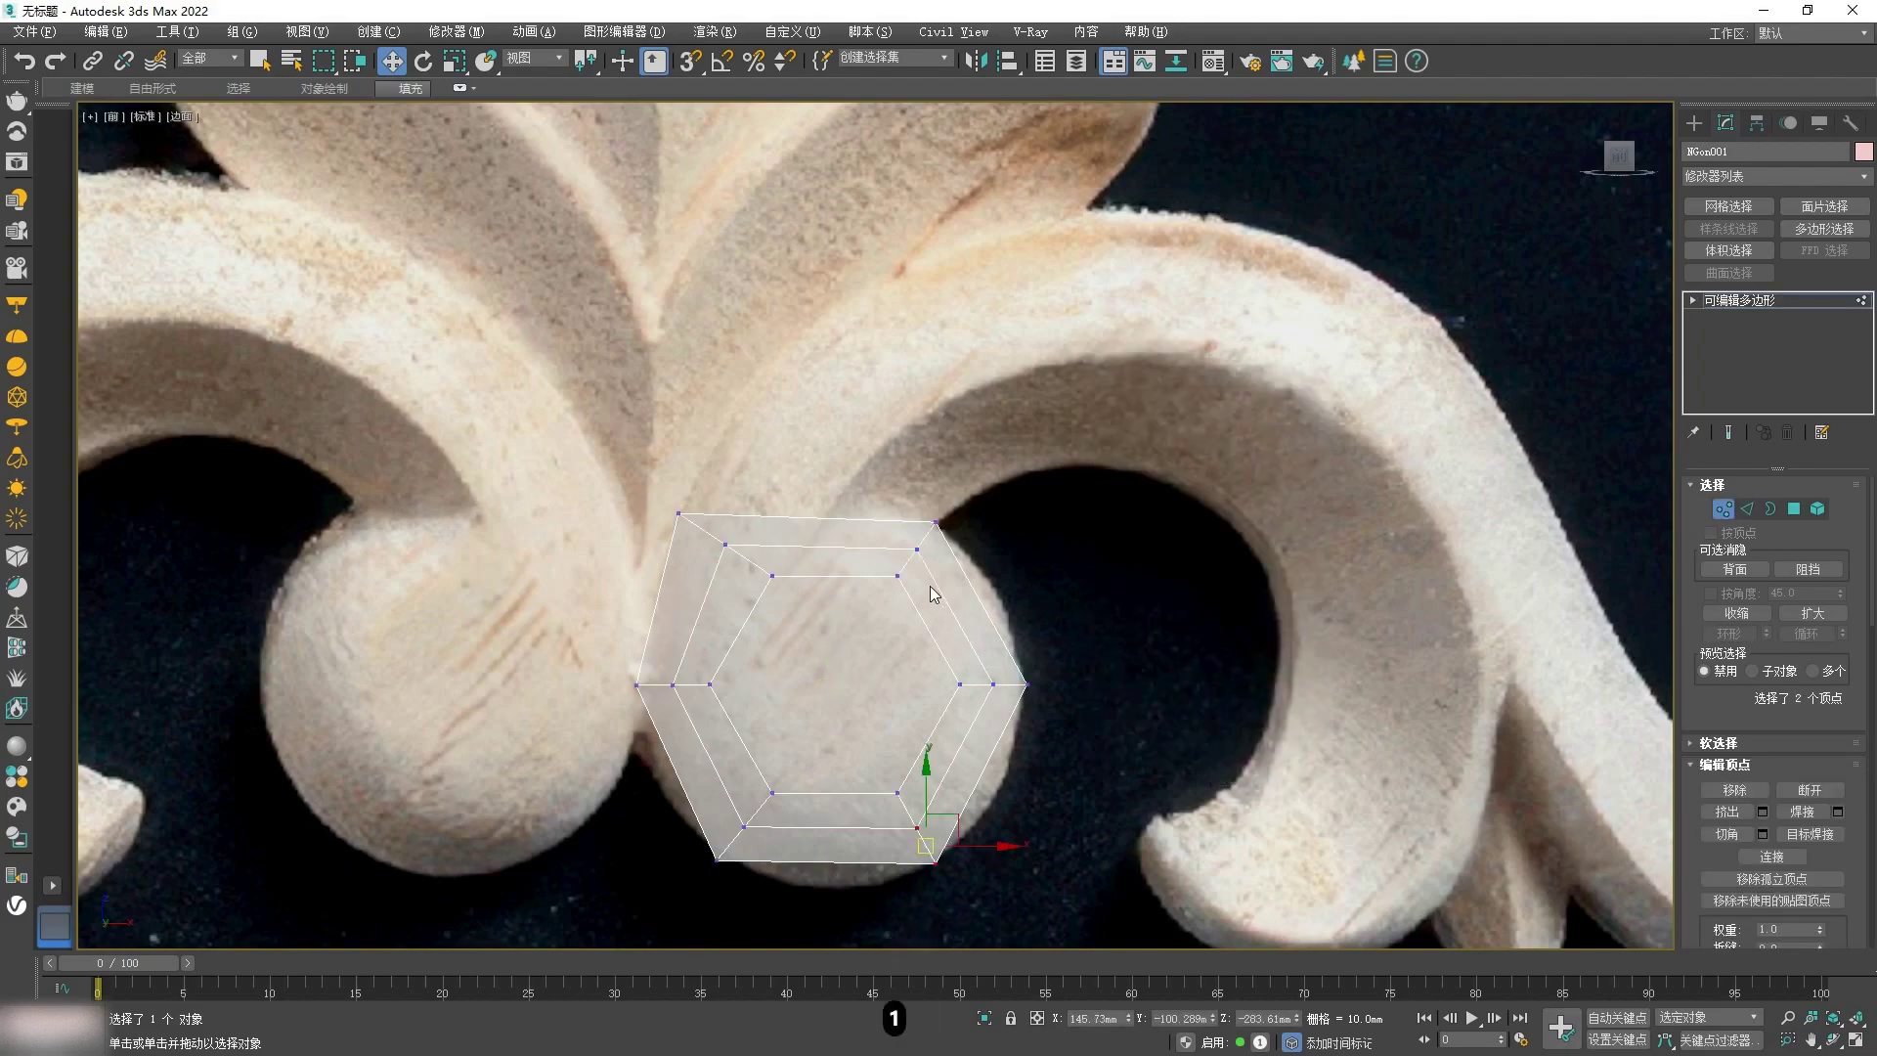
{"action": "scroll", "coordinate": [930, 585], "scroll_direction": "up", "scroll_amount": 2}
{"action": "left_click", "coordinate": [525, 503]}
{"action": "left_click_drag", "start_coordinate": [525, 503], "coordinate": [653, 505]}
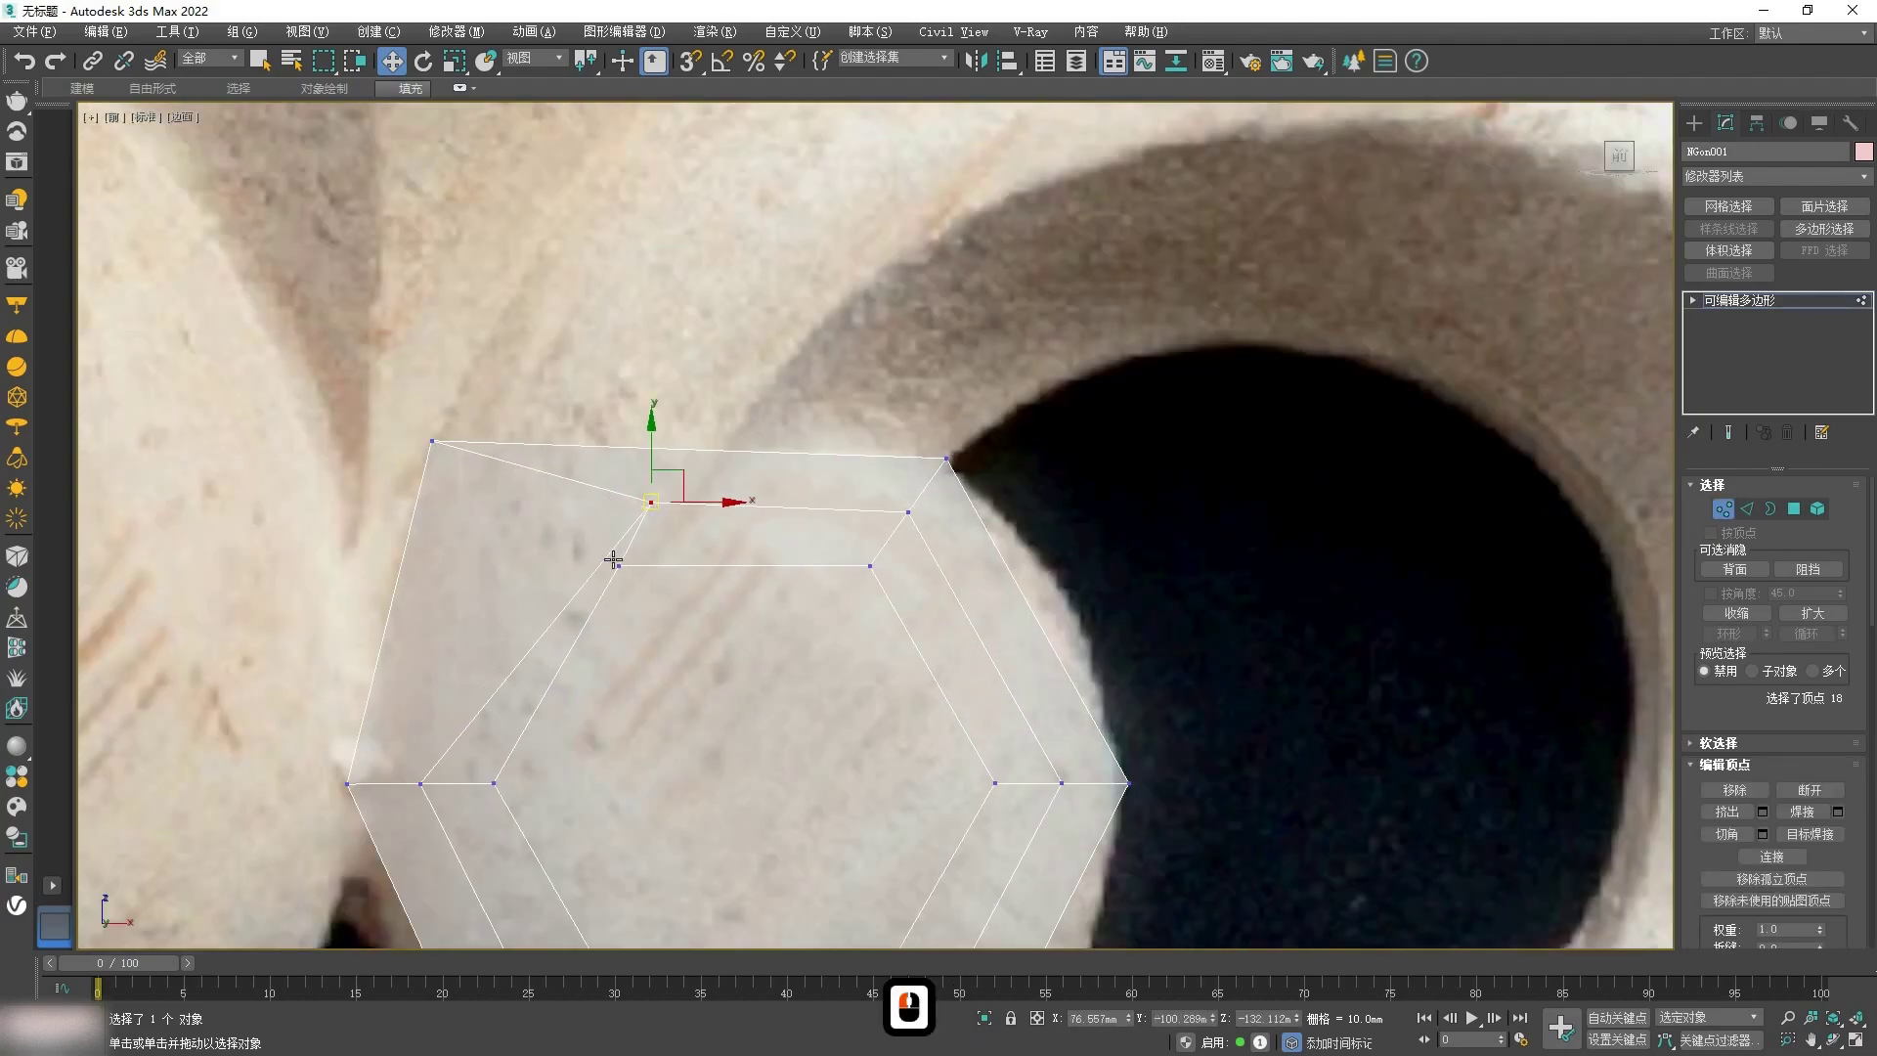
{"action": "left_click_drag", "start_coordinate": [624, 572], "coordinate": [641, 598]}
{"action": "left_click_drag", "start_coordinate": [870, 574], "coordinate": [879, 614]}
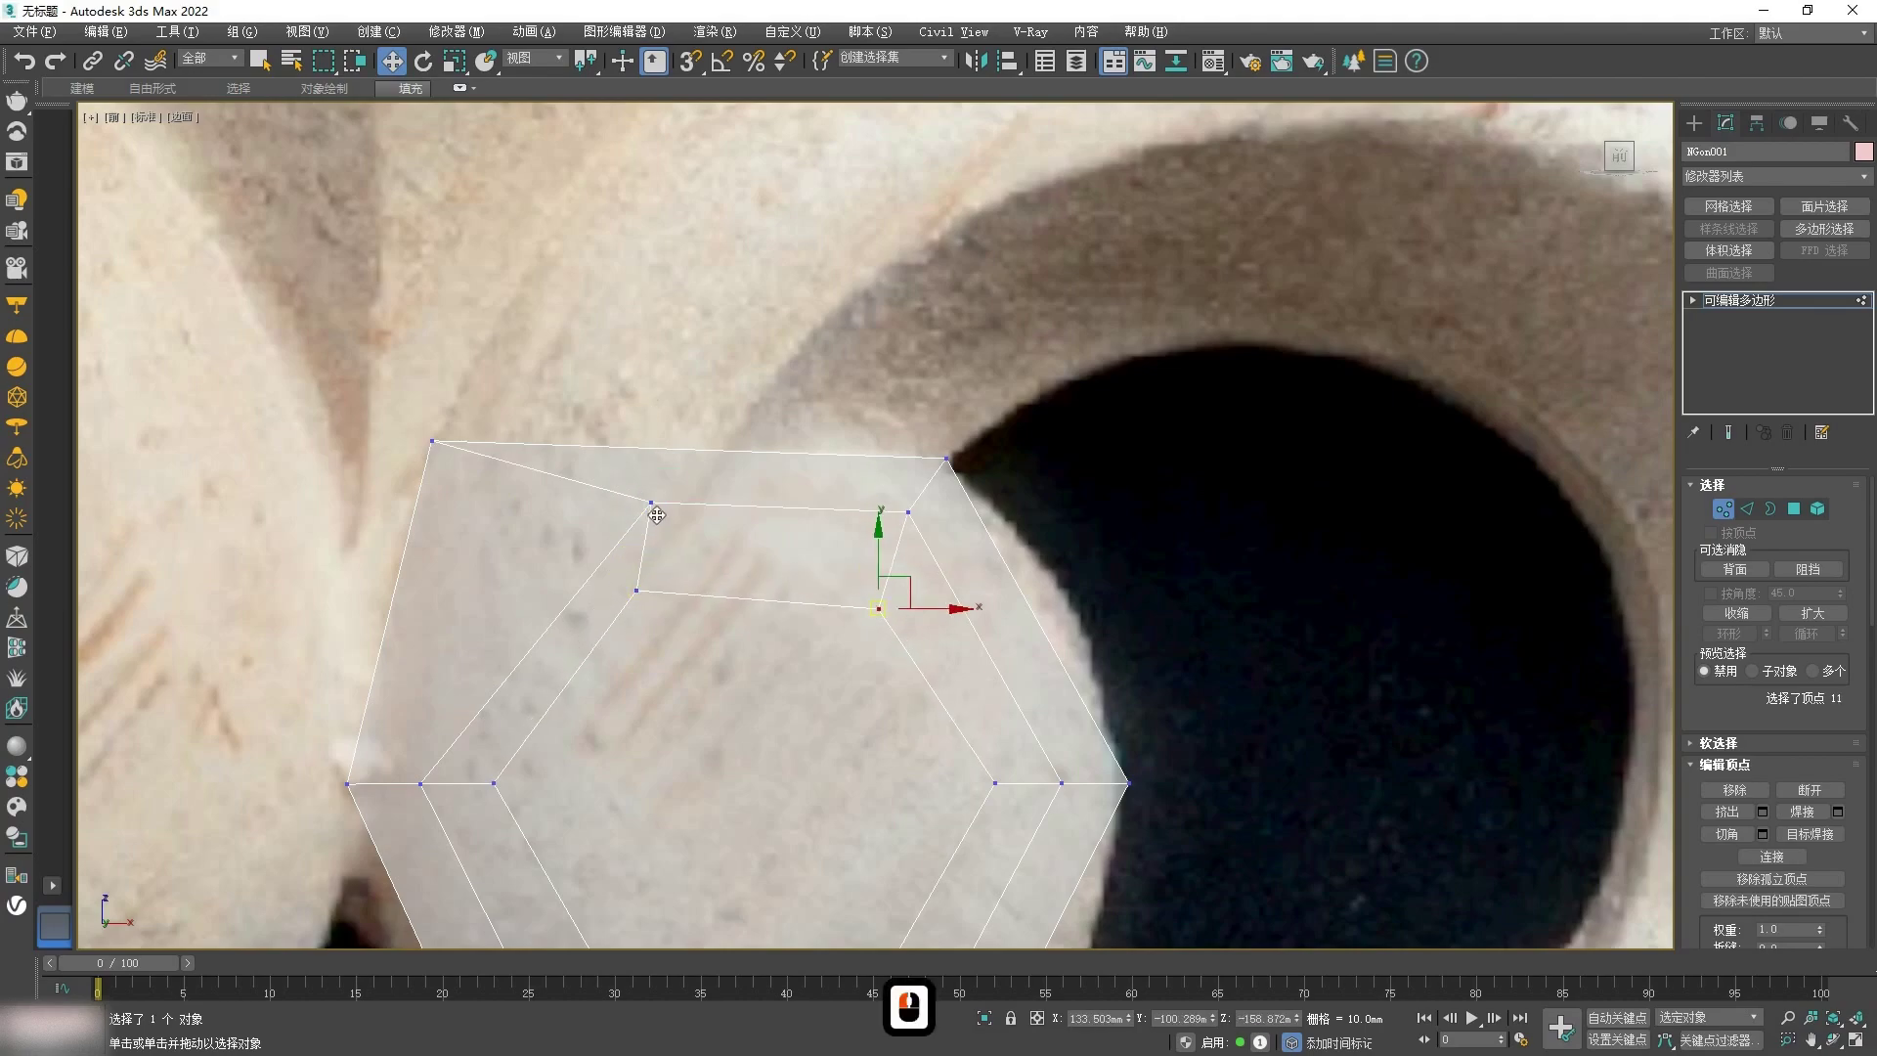
Step: Pull the middle loop's side and lower vertices inward, close to the inner hexagon
{"action": "scroll", "coordinate": [657, 515], "scroll_direction": "down", "scroll_amount": 2}
{"action": "scroll", "coordinate": [684, 541], "scroll_direction": "up", "scroll_amount": 2}
{"action": "left_click", "coordinate": [523, 569]}
{"action": "left_click_drag", "start_coordinate": [636, 859], "coordinate": [662, 819]}
{"action": "left_click_drag", "start_coordinate": [982, 868], "coordinate": [968, 839]}
{"action": "left_click_drag", "start_coordinate": [1135, 579], "coordinate": [1122, 578]}
Step: Fine-tune the upper vertices of the middle loop and inner hexagon so both loops run evenly
{"action": "middle_click_drag", "start_coordinate": [989, 311], "coordinate": [944, 475]}
{"action": "left_click_drag", "start_coordinate": [934, 476], "coordinate": [925, 506]}
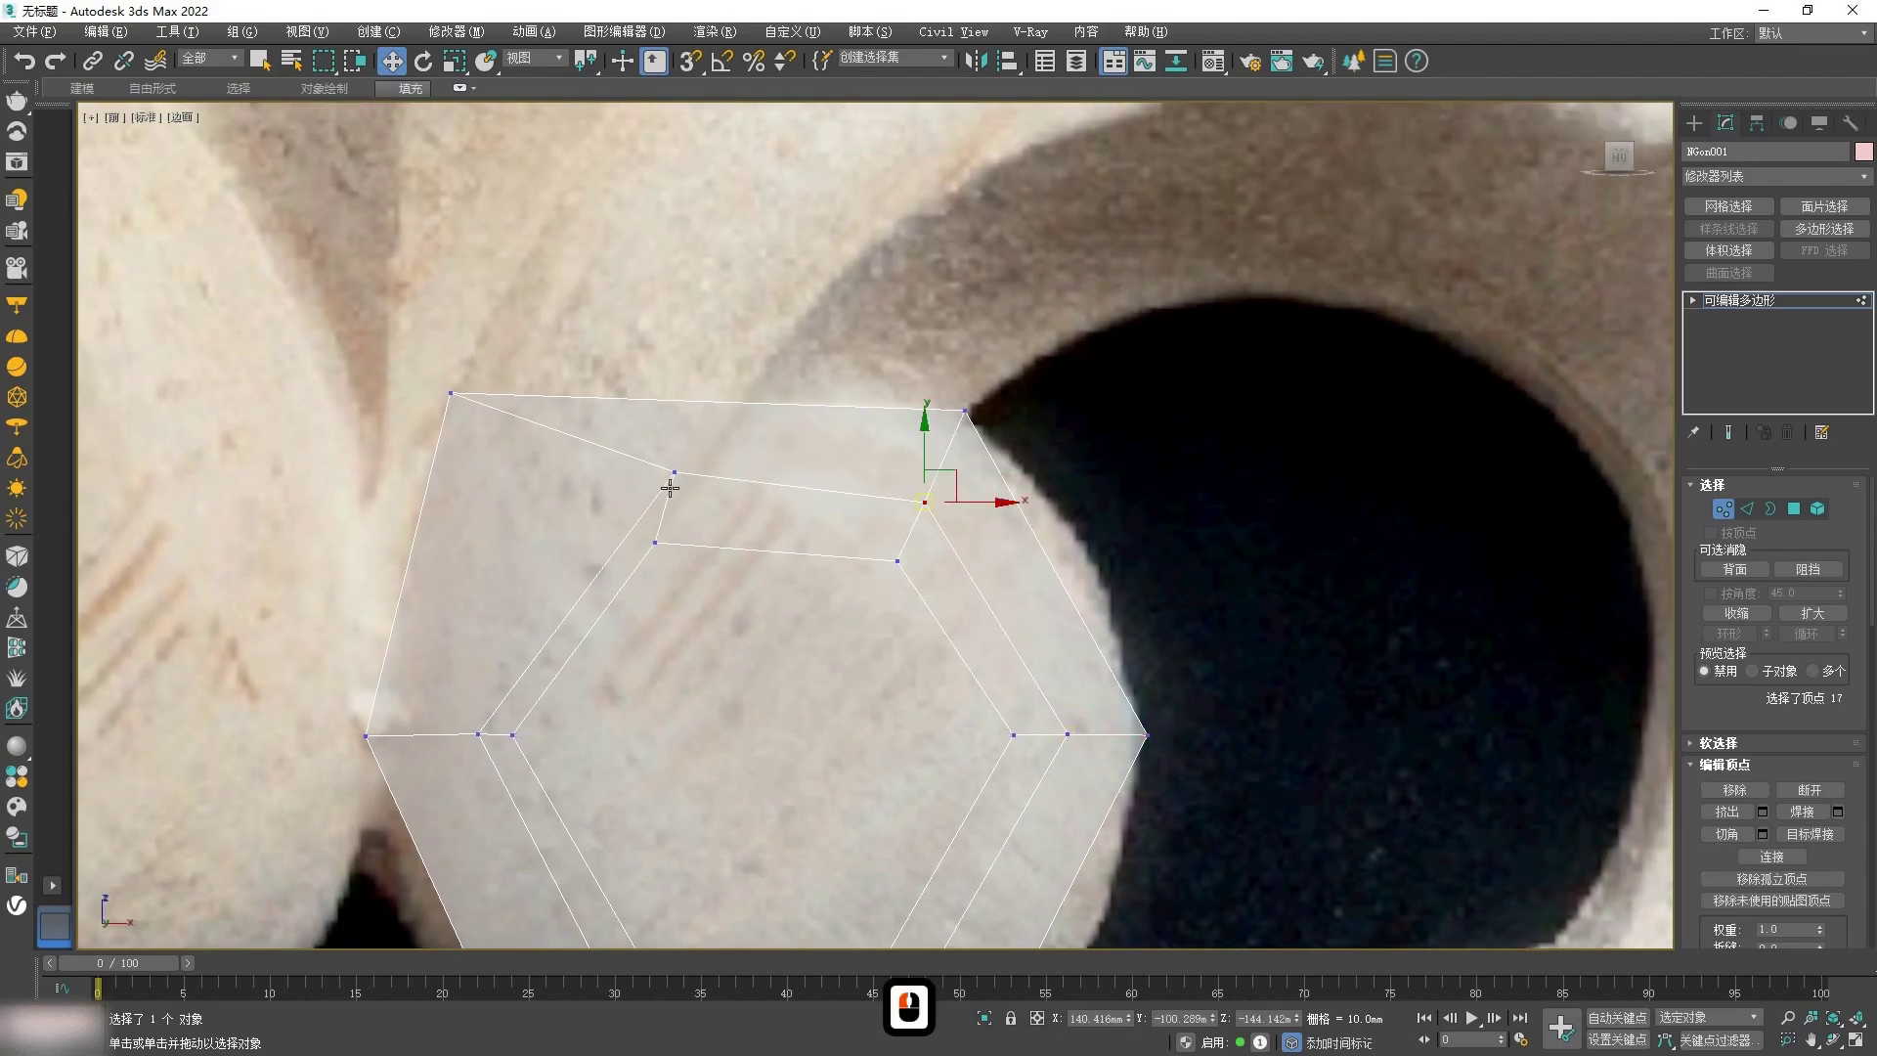
{"action": "left_click_drag", "start_coordinate": [669, 490], "coordinate": [667, 491]}
{"action": "left_click_drag", "start_coordinate": [655, 545], "coordinate": [665, 556]}
{"action": "scroll", "coordinate": [666, 555], "scroll_direction": "down", "scroll_amount": 2}
{"action": "middle_click_drag", "start_coordinate": [666, 554], "coordinate": [710, 518]}
{"action": "scroll", "coordinate": [713, 496], "scroll_direction": "up", "scroll_amount": 3}
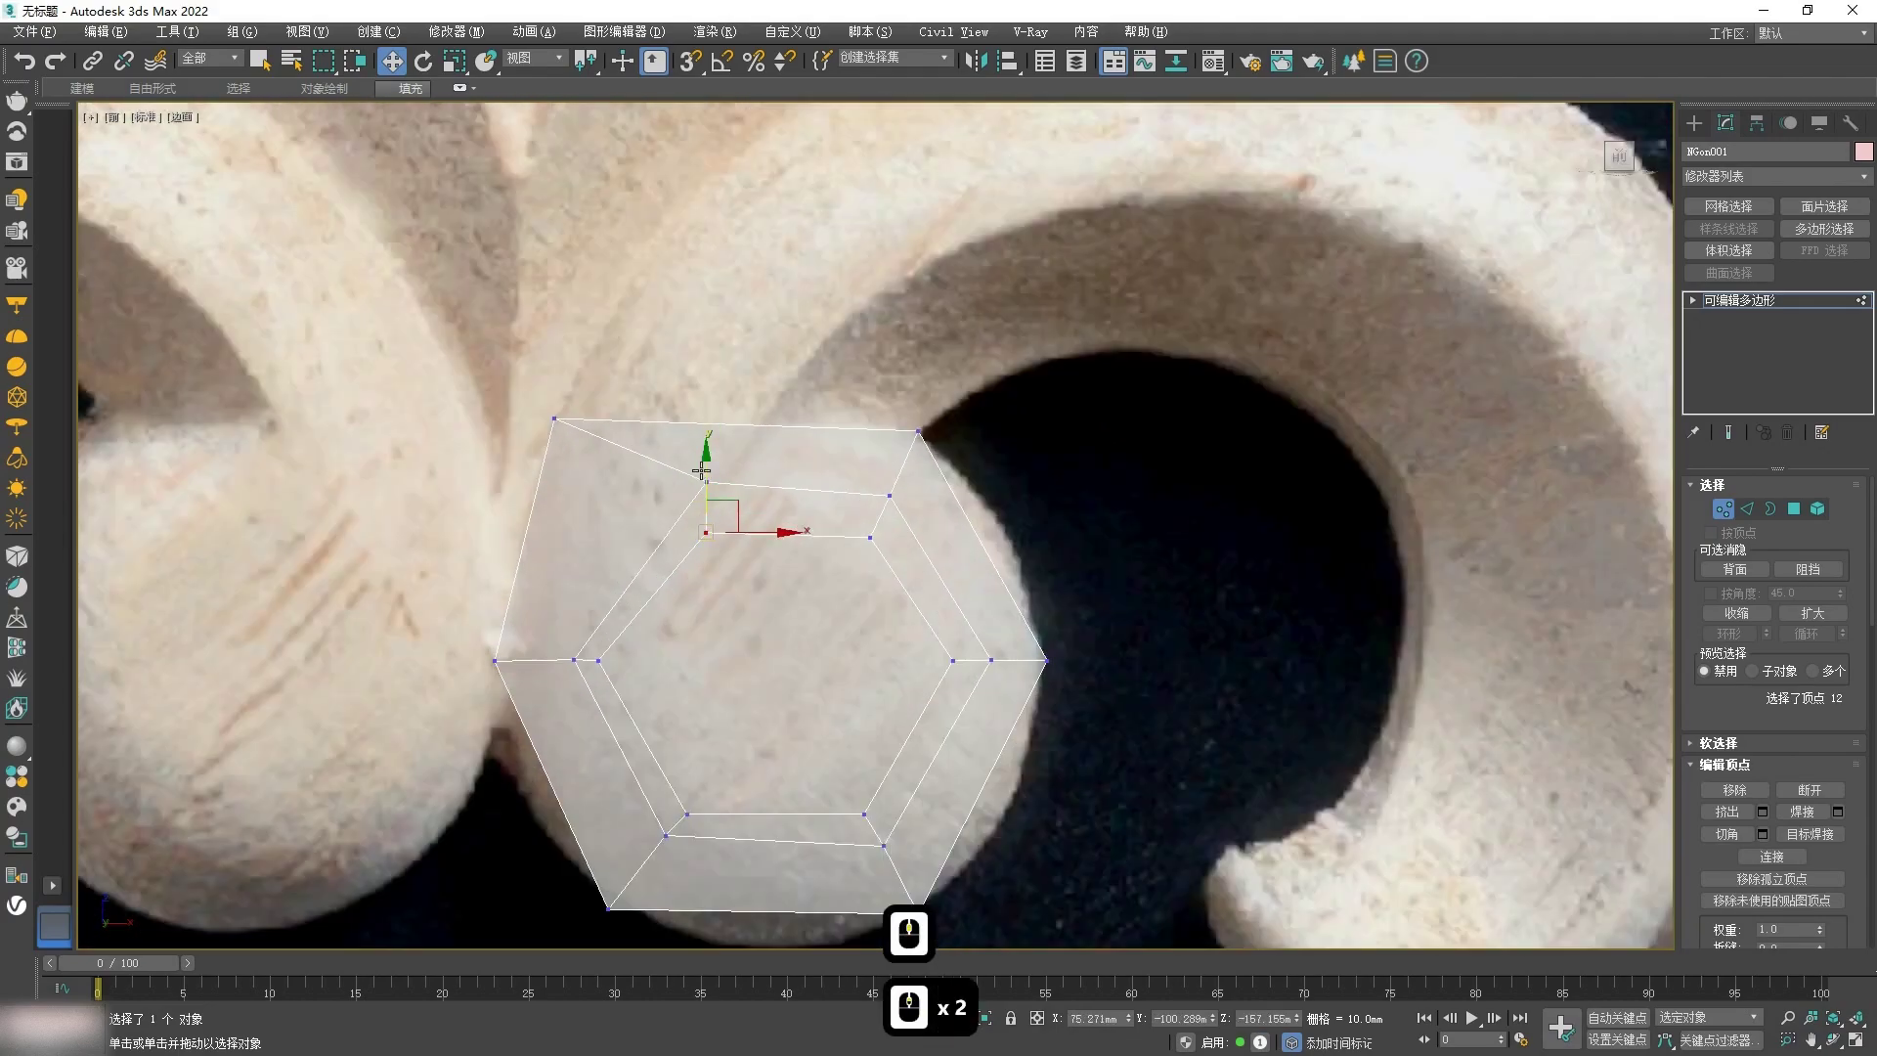
{"action": "left_click", "coordinate": [715, 492]}
{"action": "left_click", "coordinate": [715, 491]}
Step: Cut an edge from the middle loop's upper-left vertex to a new vertex on the hexagon's outer top edge
{"action": "scroll", "coordinate": [743, 509], "scroll_direction": "down", "scroll_amount": 2}
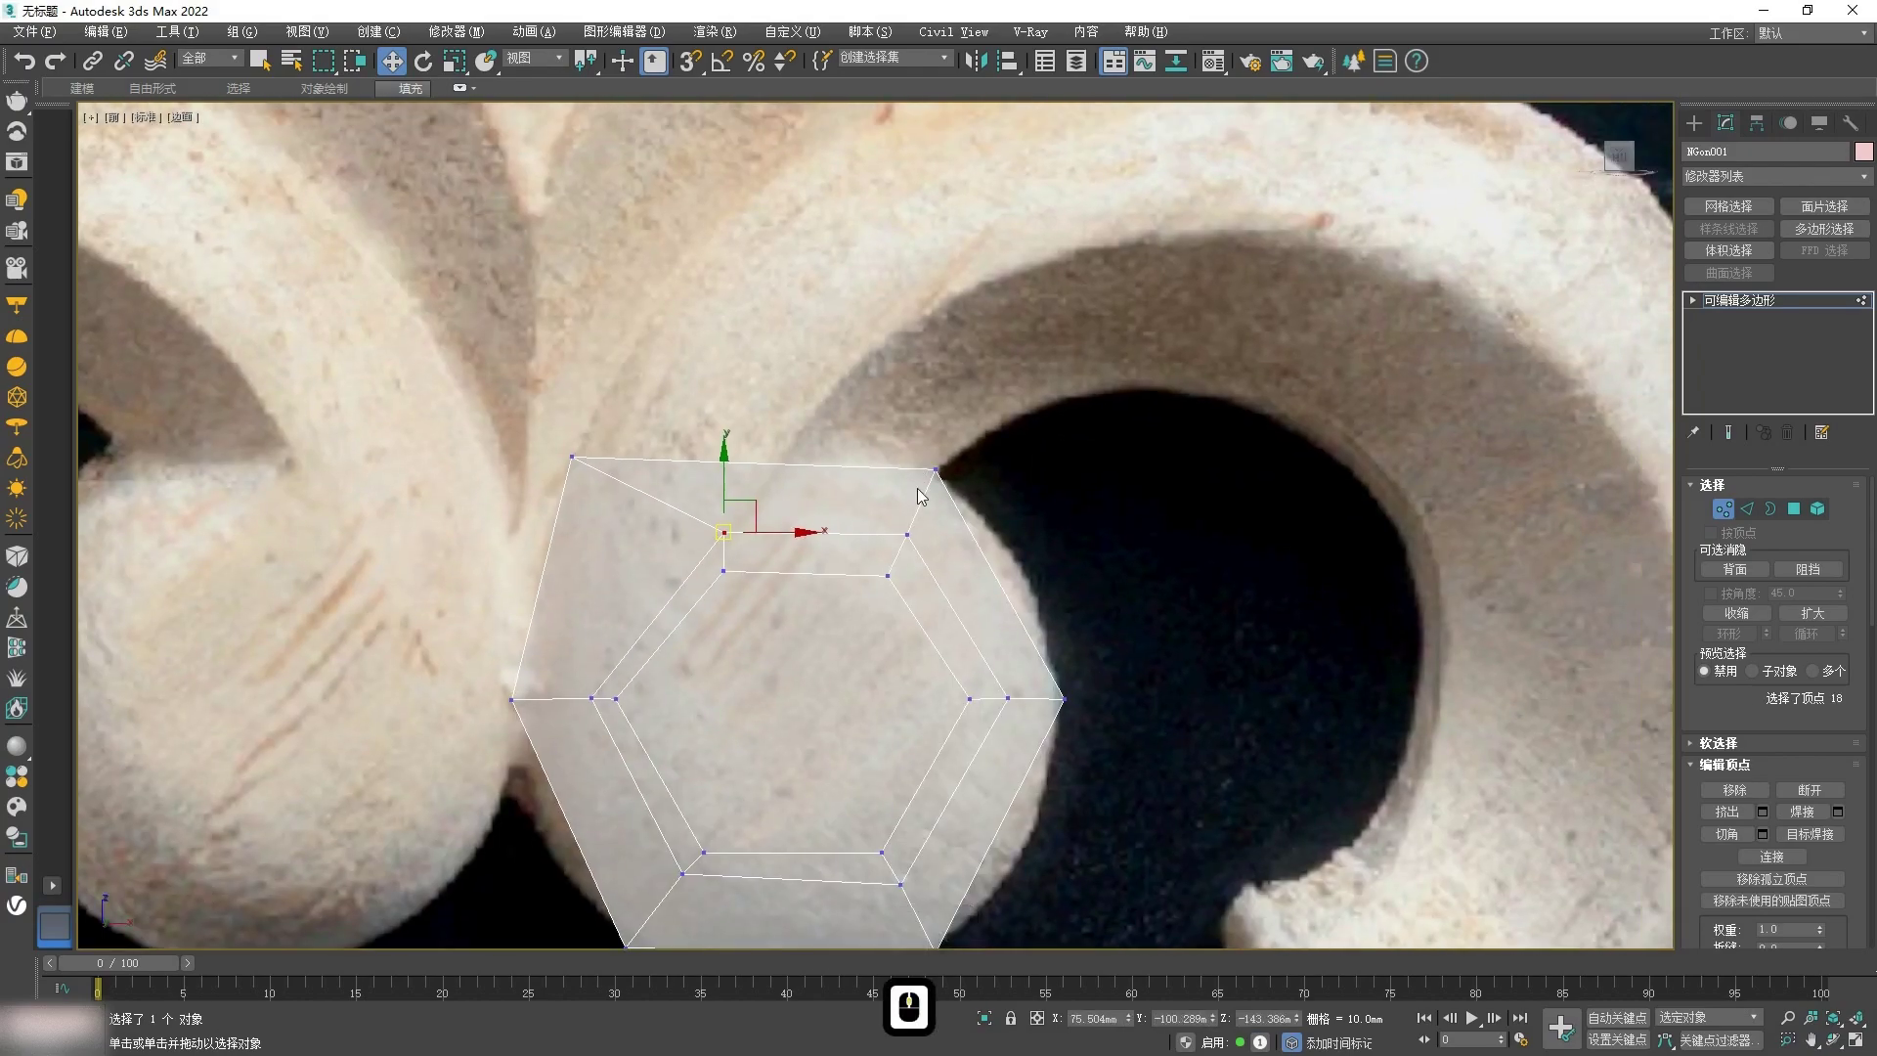
{"action": "right_click", "coordinate": [824, 377]}
{"action": "left_click", "coordinate": [792, 204]}
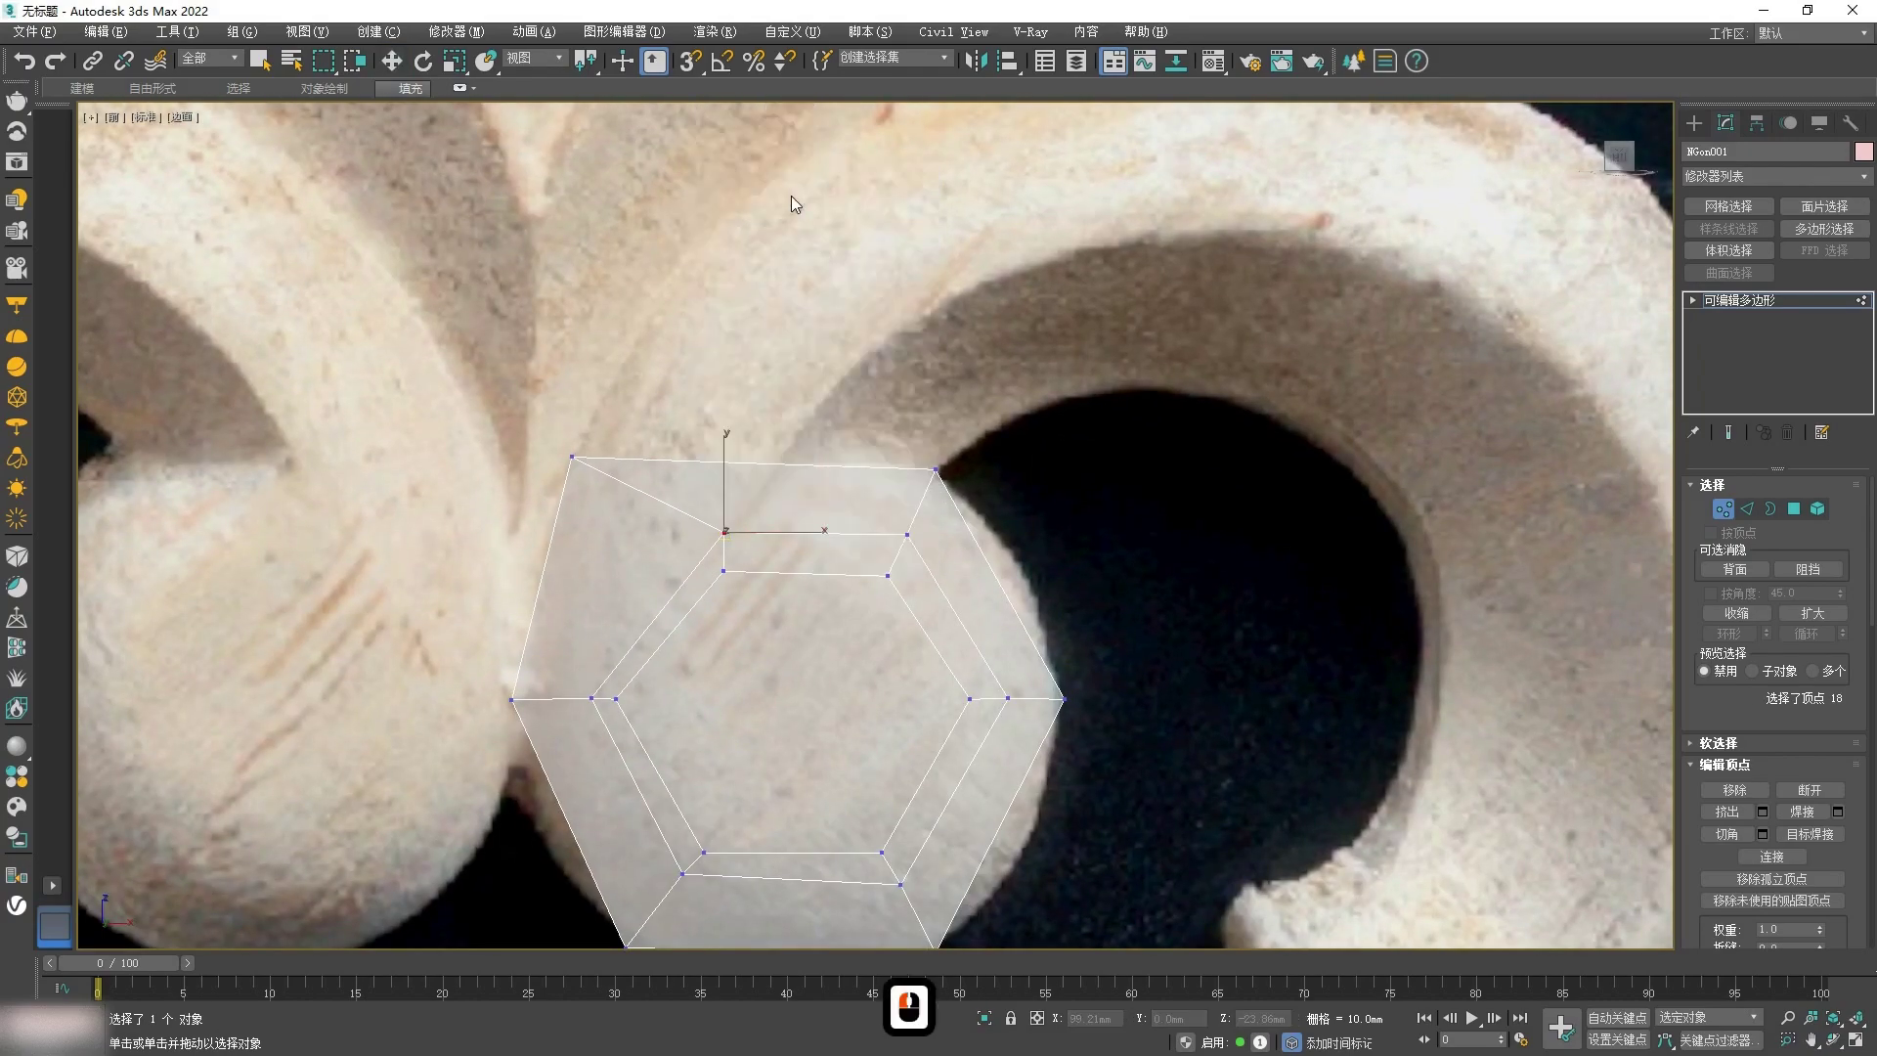
{"action": "left_click", "coordinate": [777, 460]}
{"action": "right_click", "coordinate": [828, 393]}
{"action": "right_click", "coordinate": [831, 393]}
Step: Extrude the hexagon's two top edges upward into new polygons and angle them along the start of the scroll
{"action": "middle_click_drag", "start_coordinate": [1152, 419], "coordinate": [981, 436]}
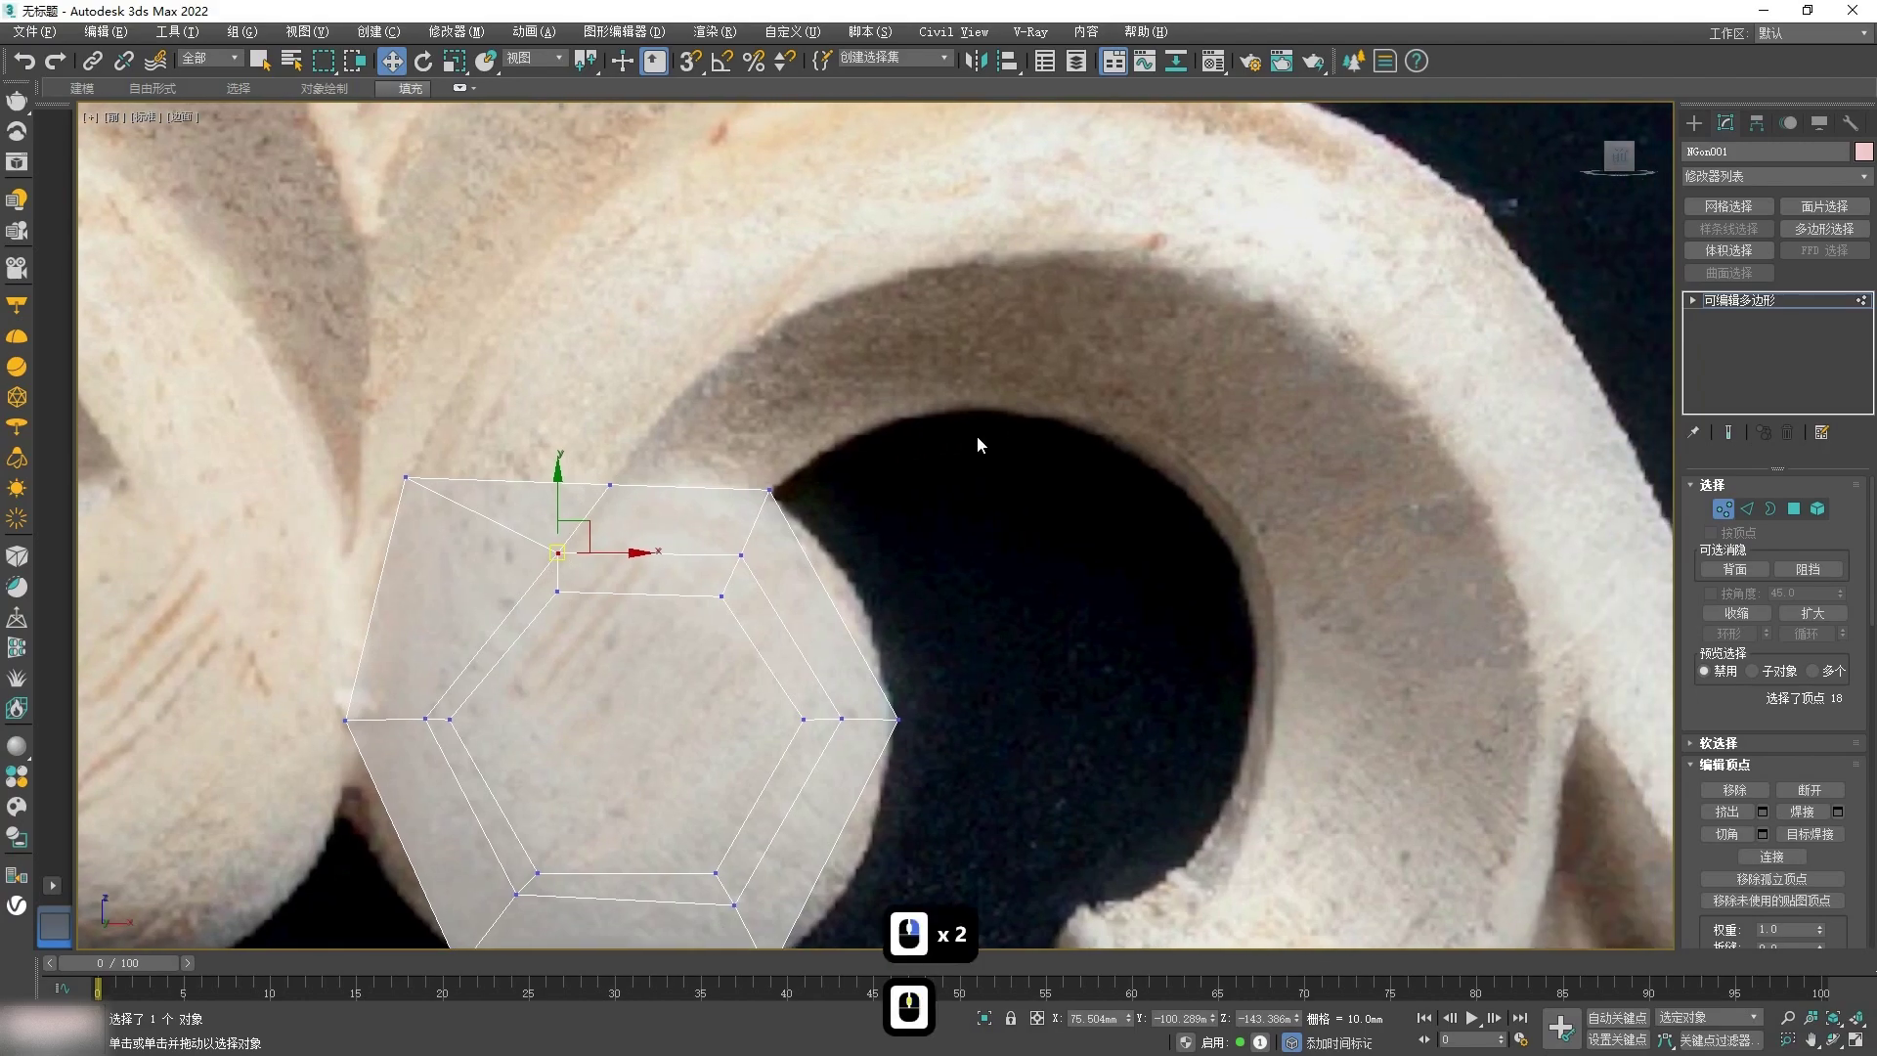
{"action": "scroll", "coordinate": [981, 438], "scroll_direction": "down", "scroll_amount": 2}
{"action": "middle_click_drag", "start_coordinate": [951, 505], "coordinate": [901, 502]}
{"action": "key", "text": "2"}
{"action": "left_click", "coordinate": [744, 474]}
{"action": "left_click", "coordinate": [640, 468], "text": "ctrl"}
{"action": "left_click_drag", "start_coordinate": [660, 469], "coordinate": [798, 423], "text": "shift"}
{"action": "key", "text": "e"}
{"action": "key", "text": "w"}
{"action": "key", "text": "q"}
{"action": "key", "text": "1"}
{"action": "right_click", "coordinate": [814, 462]}
{"action": "left_click", "coordinate": [978, 468]}
{"action": "right_click", "coordinate": [797, 450]}
{"action": "scroll", "coordinate": [792, 453], "scroll_direction": "up", "scroll_amount": 3}
{"action": "right_click", "coordinate": [892, 450]}
{"action": "left_click", "coordinate": [819, 304]}
Step: Move the two end vertices of the new polygons to fit the edges of the scroll
{"action": "key", "text": "1"}
{"action": "key", "text": "1"}
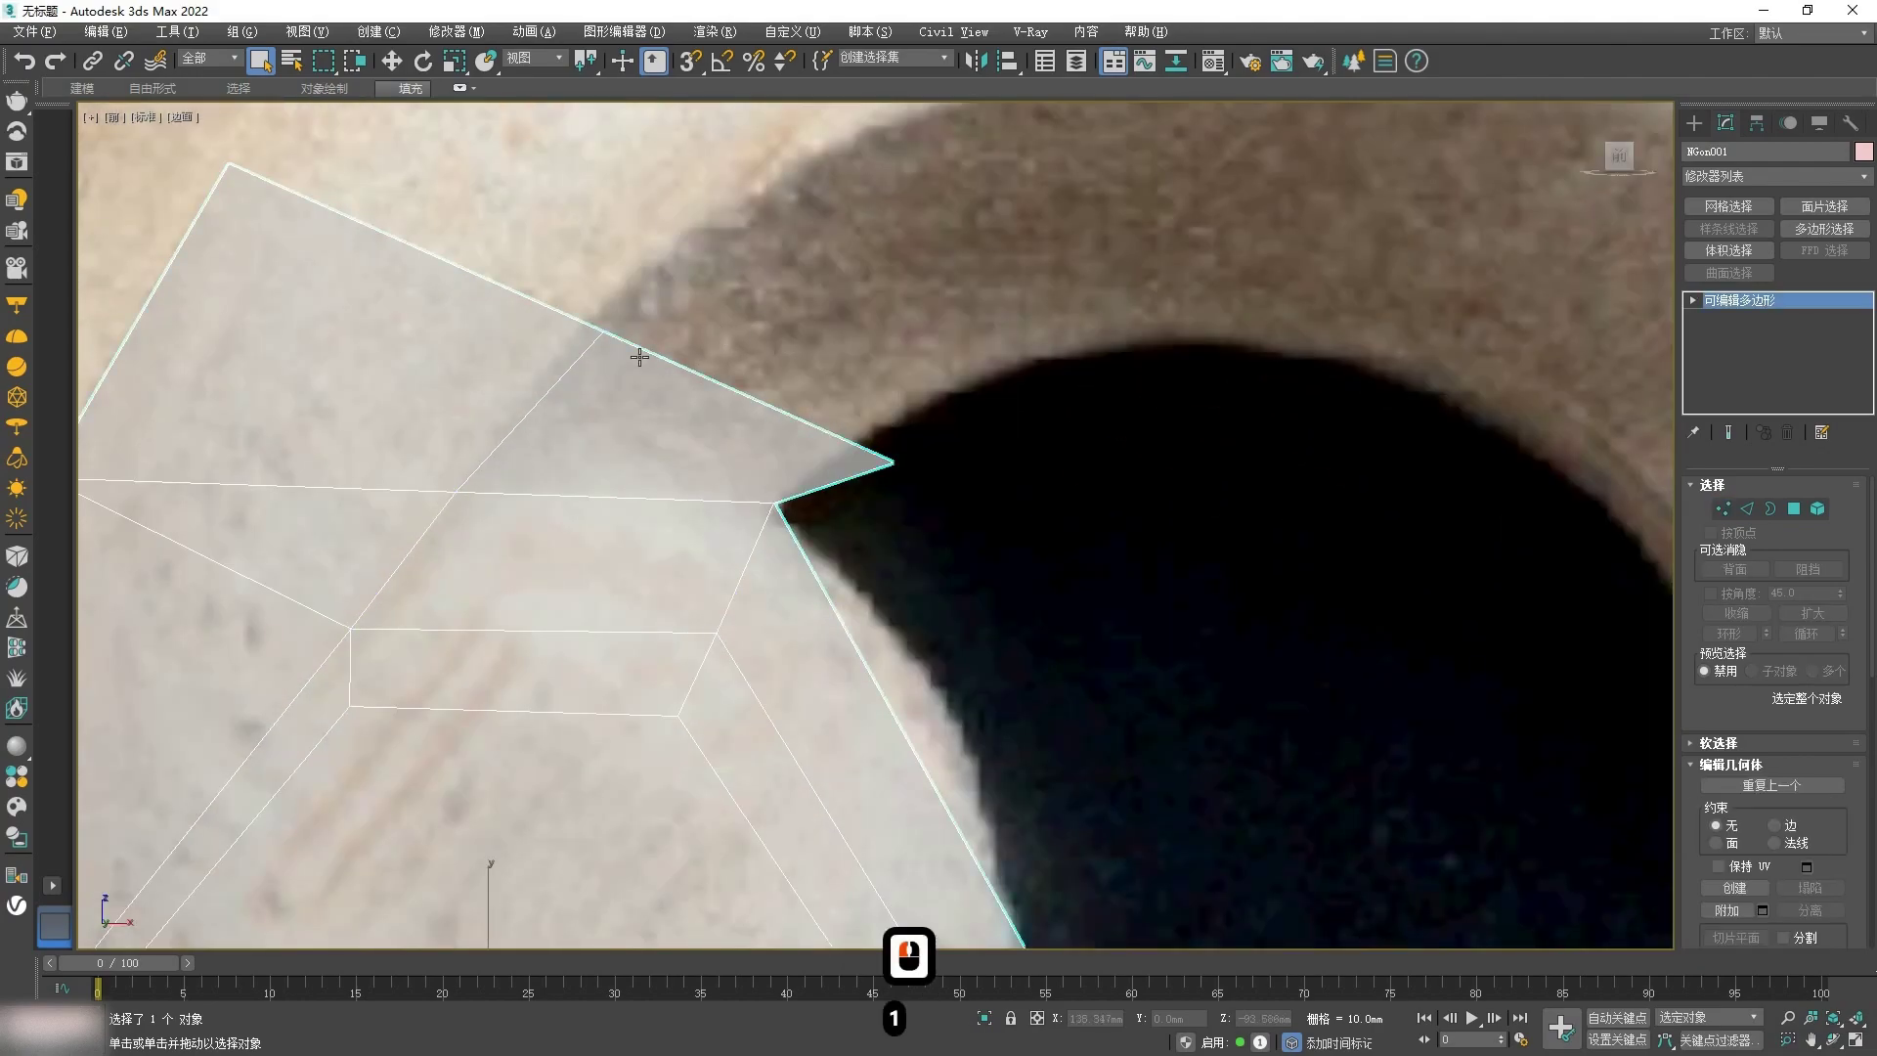
{"action": "key", "text": "w"}
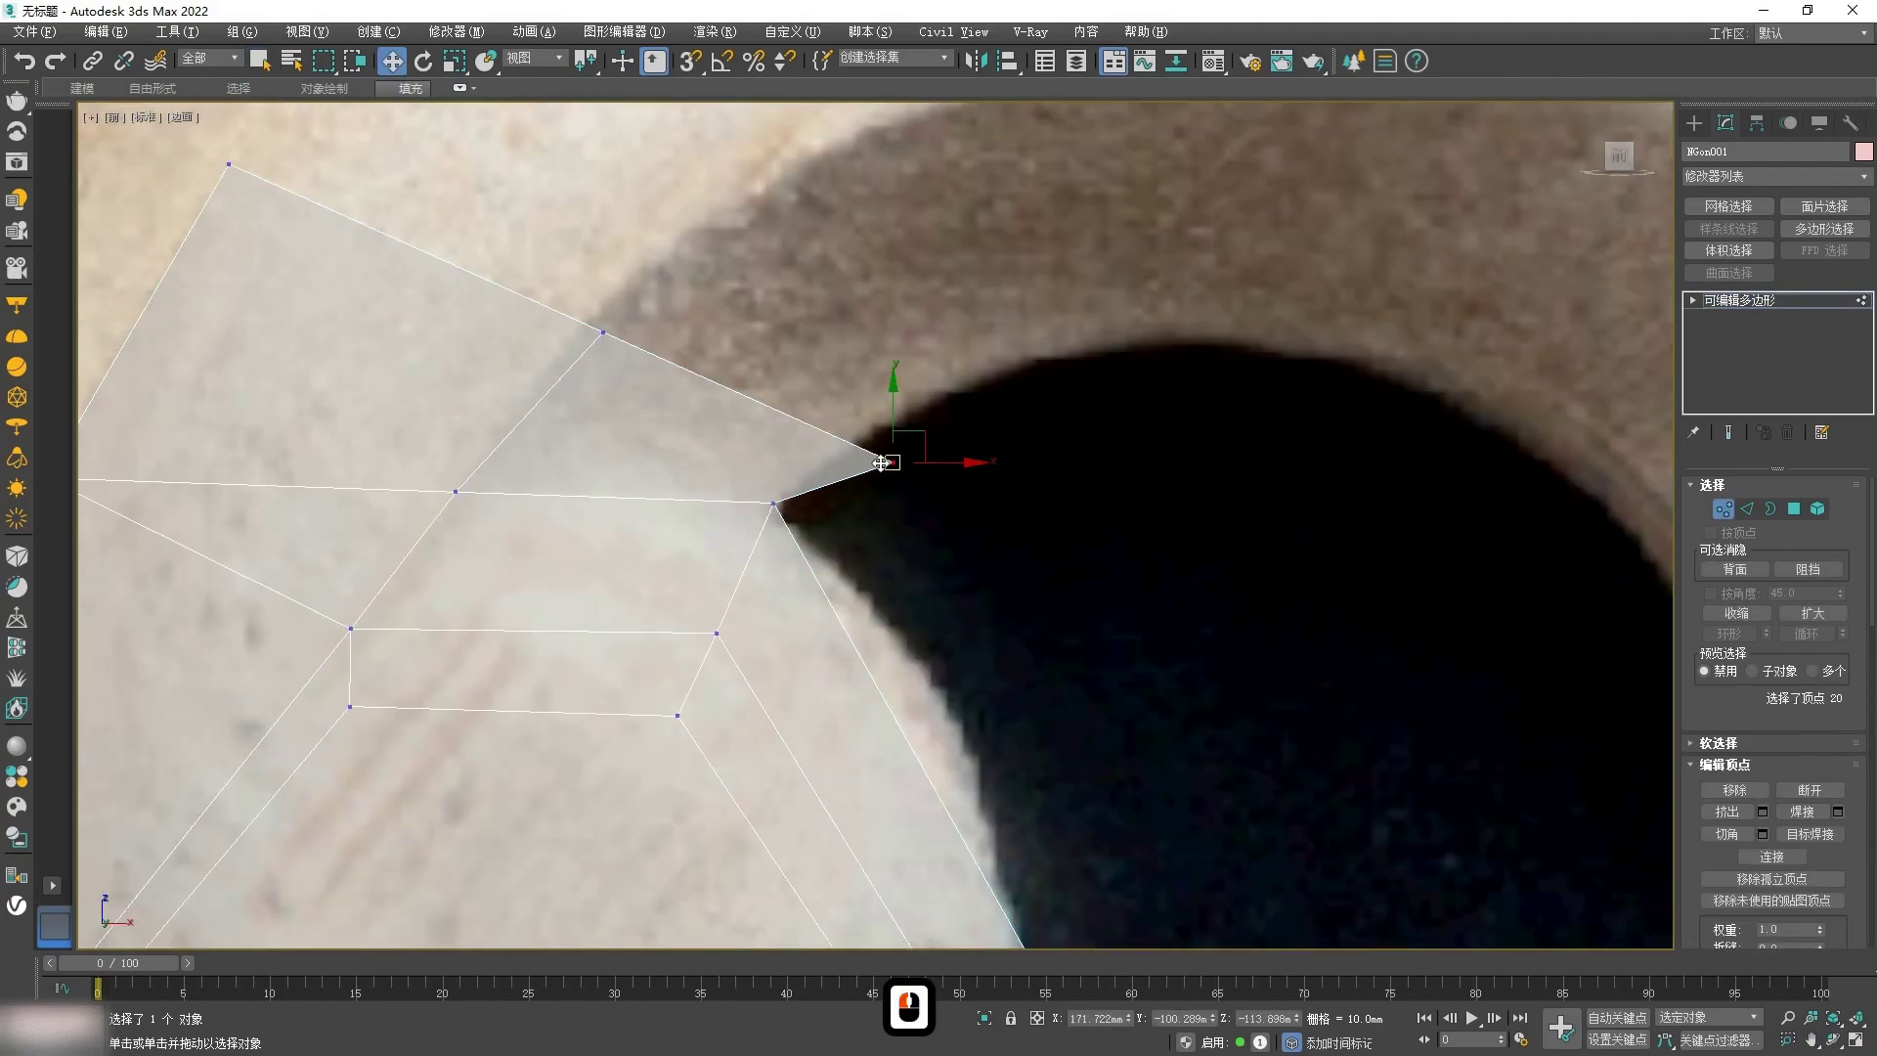
{"action": "scroll", "coordinate": [852, 451], "scroll_direction": "down", "scroll_amount": 2}
{"action": "middle_click_drag", "start_coordinate": [616, 336], "coordinate": [536, 534]}
{"action": "left_click", "coordinate": [679, 425]}
Step: Extend the strip's two end edges by two more segments along the rising part of the scroll
{"action": "scroll", "coordinate": [434, 323], "scroll_direction": "down", "scroll_amount": 2}
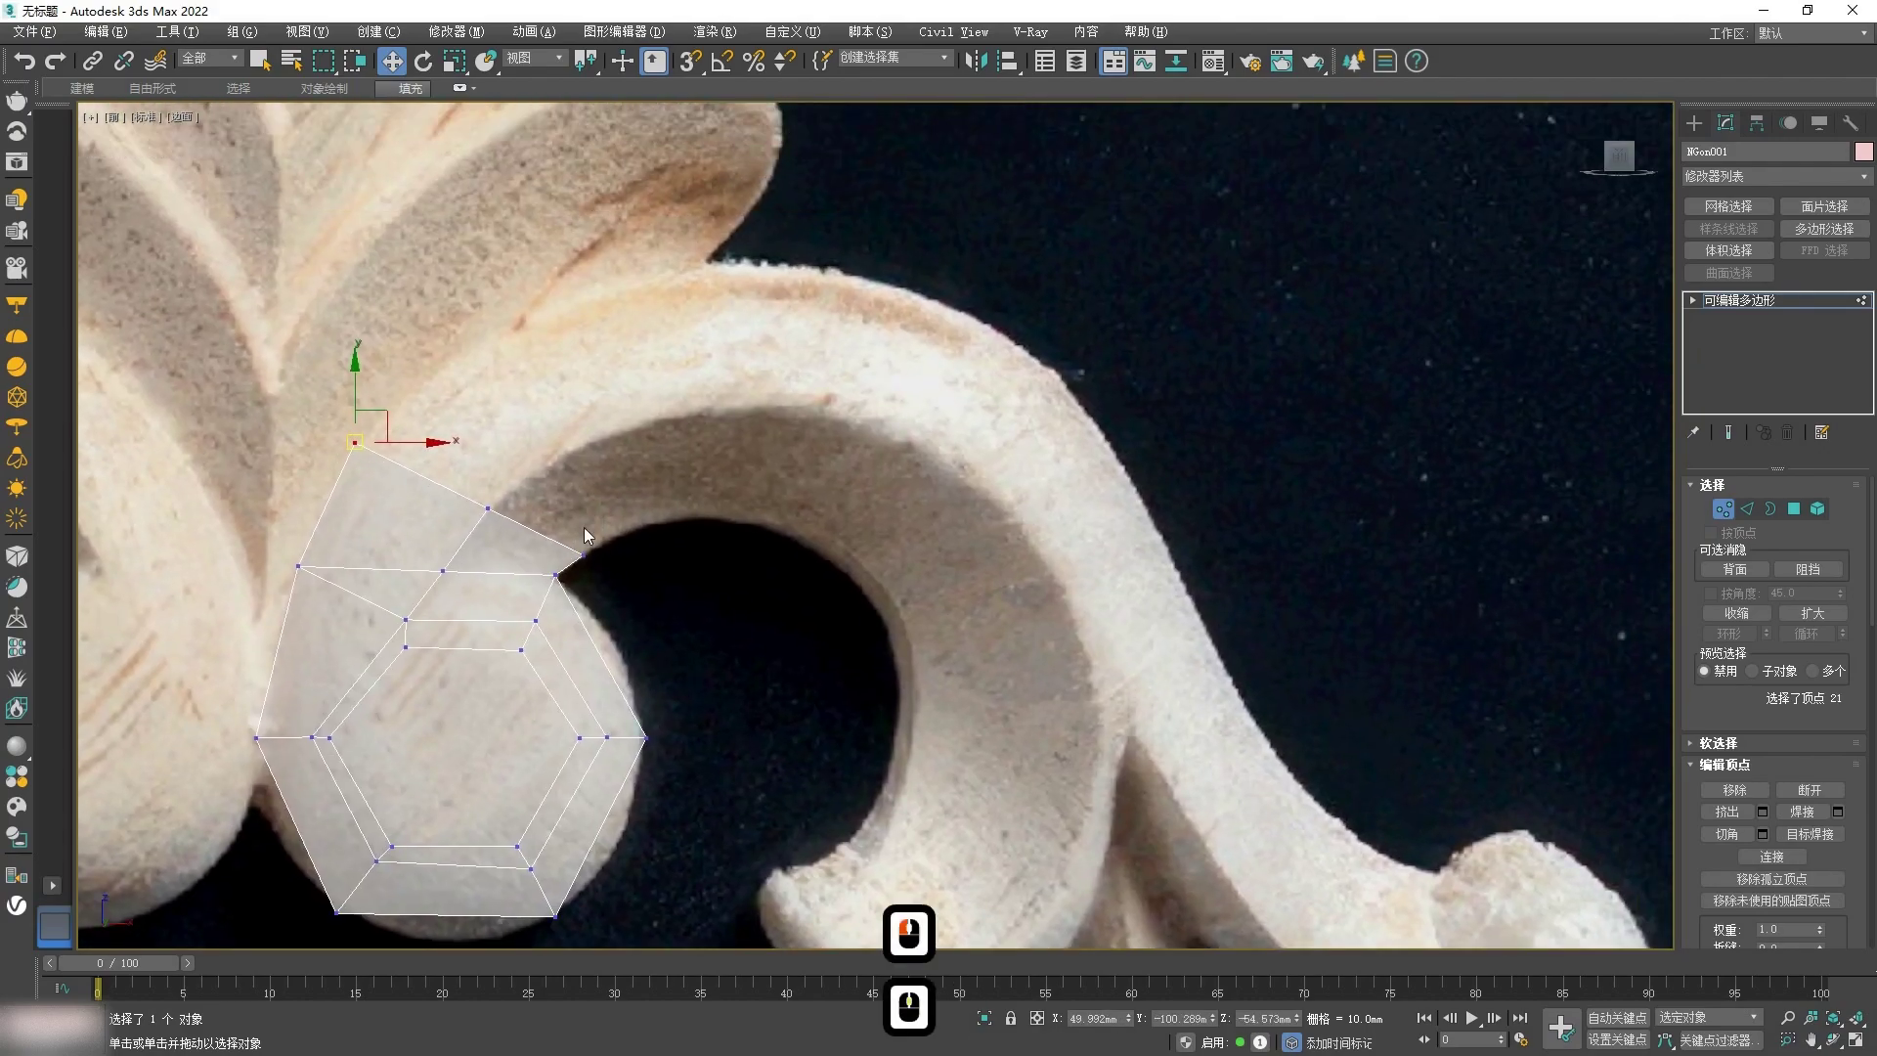
{"action": "key", "text": "2"}
{"action": "left_click_drag", "start_coordinate": [481, 506], "coordinate": [747, 357], "text": "shift"}
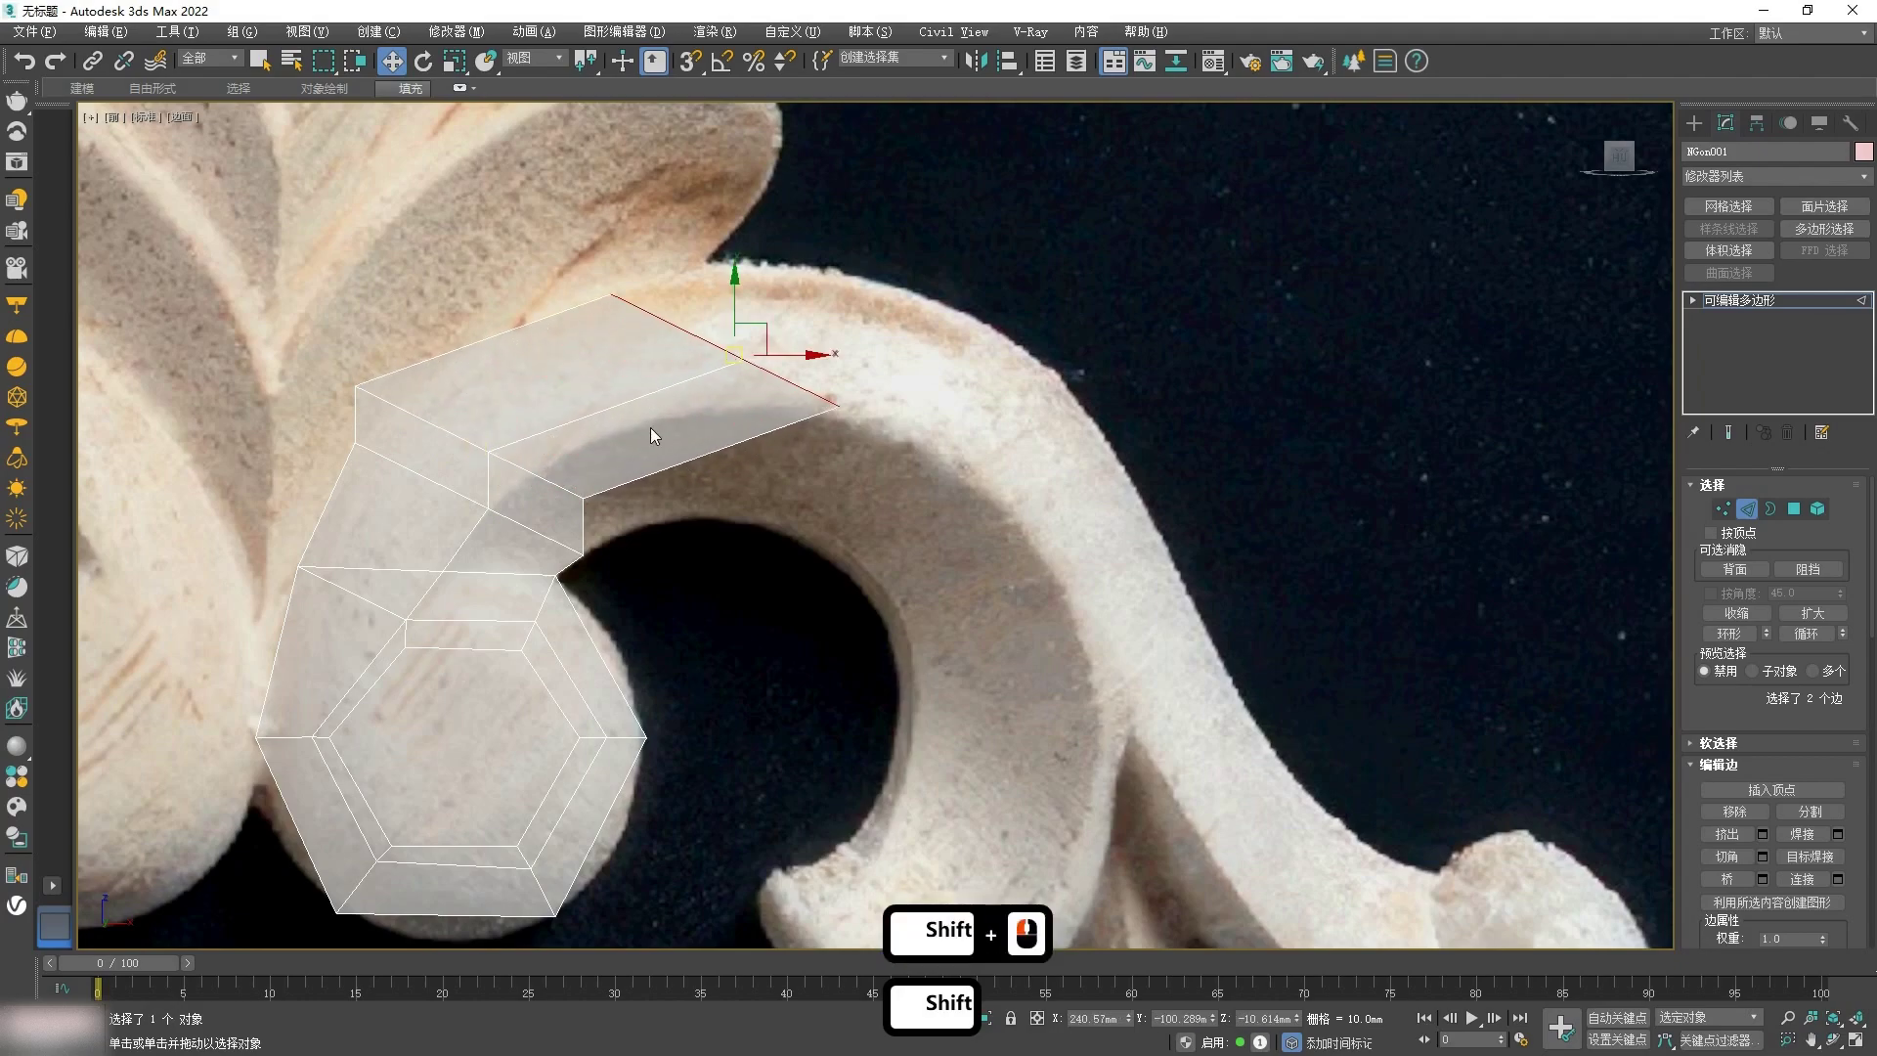
Step: Move the vertices of the two new segments onto the scroll's outer edge, middle ridge and inner edge
{"action": "key", "text": "1"}
{"action": "left_click_drag", "start_coordinate": [359, 387], "coordinate": [501, 332]}
{"action": "left_click_drag", "start_coordinate": [489, 450], "coordinate": [605, 425]}
{"action": "left_click_drag", "start_coordinate": [584, 499], "coordinate": [631, 528]}
{"action": "left_click_drag", "start_coordinate": [839, 406], "coordinate": [740, 513]}
{"action": "left_click_drag", "start_coordinate": [745, 360], "coordinate": [748, 407]}
{"action": "left_click_drag", "start_coordinate": [612, 293], "coordinate": [698, 280]}
Step: Extrude the strip's end edges by two further segments over the crest of the scroll toward its descending side
{"action": "middle_click_drag", "start_coordinate": [761, 426], "coordinate": [544, 354]}
{"action": "key", "text": "2"}
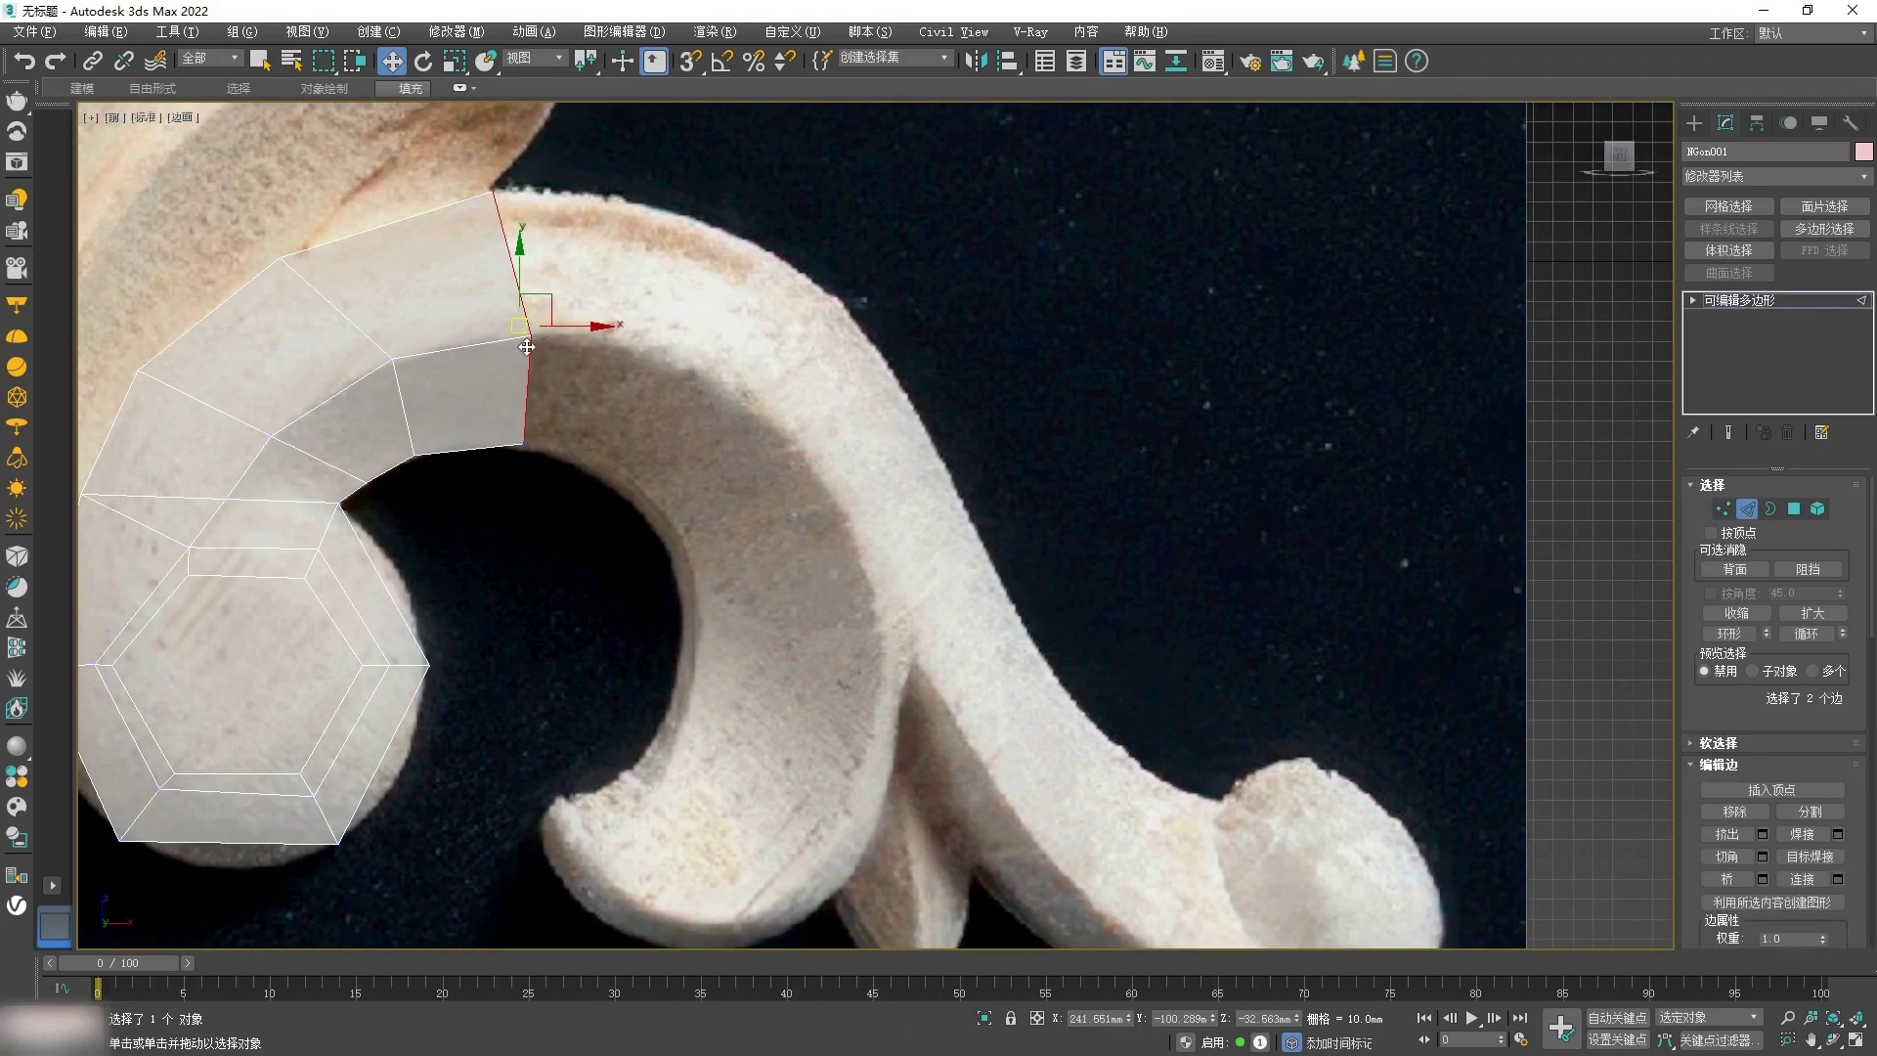
{"action": "left_click_drag", "start_coordinate": [526, 347], "coordinate": [759, 439], "text": "shift"}
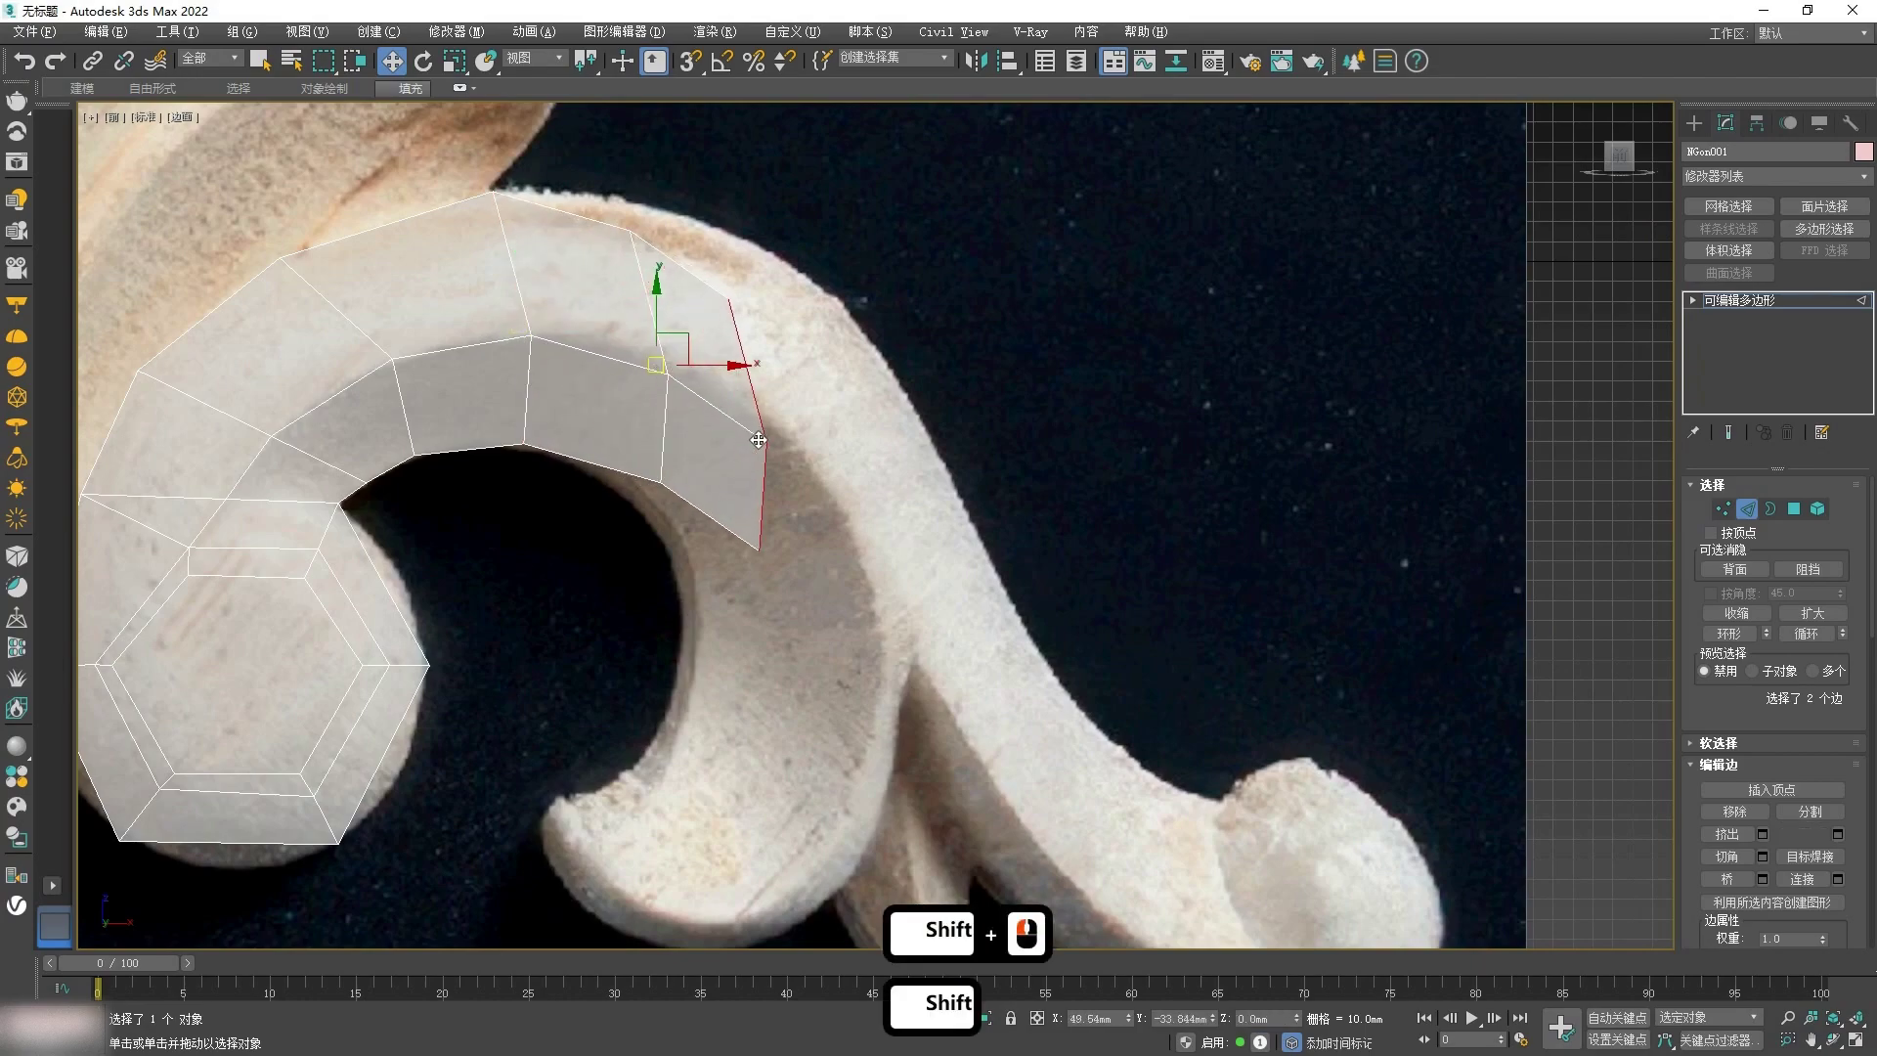
Step: Move the vertices of the two new crest segments onto the scroll's outer edge, middle ridge and inner edge
{"action": "key", "text": "1"}
{"action": "left_click", "coordinate": [662, 482]}
{"action": "left_click_drag", "start_coordinate": [662, 482], "coordinate": [592, 473]}
{"action": "left_click", "coordinate": [631, 232]}
{"action": "left_click_drag", "start_coordinate": [728, 300], "coordinate": [898, 373]}
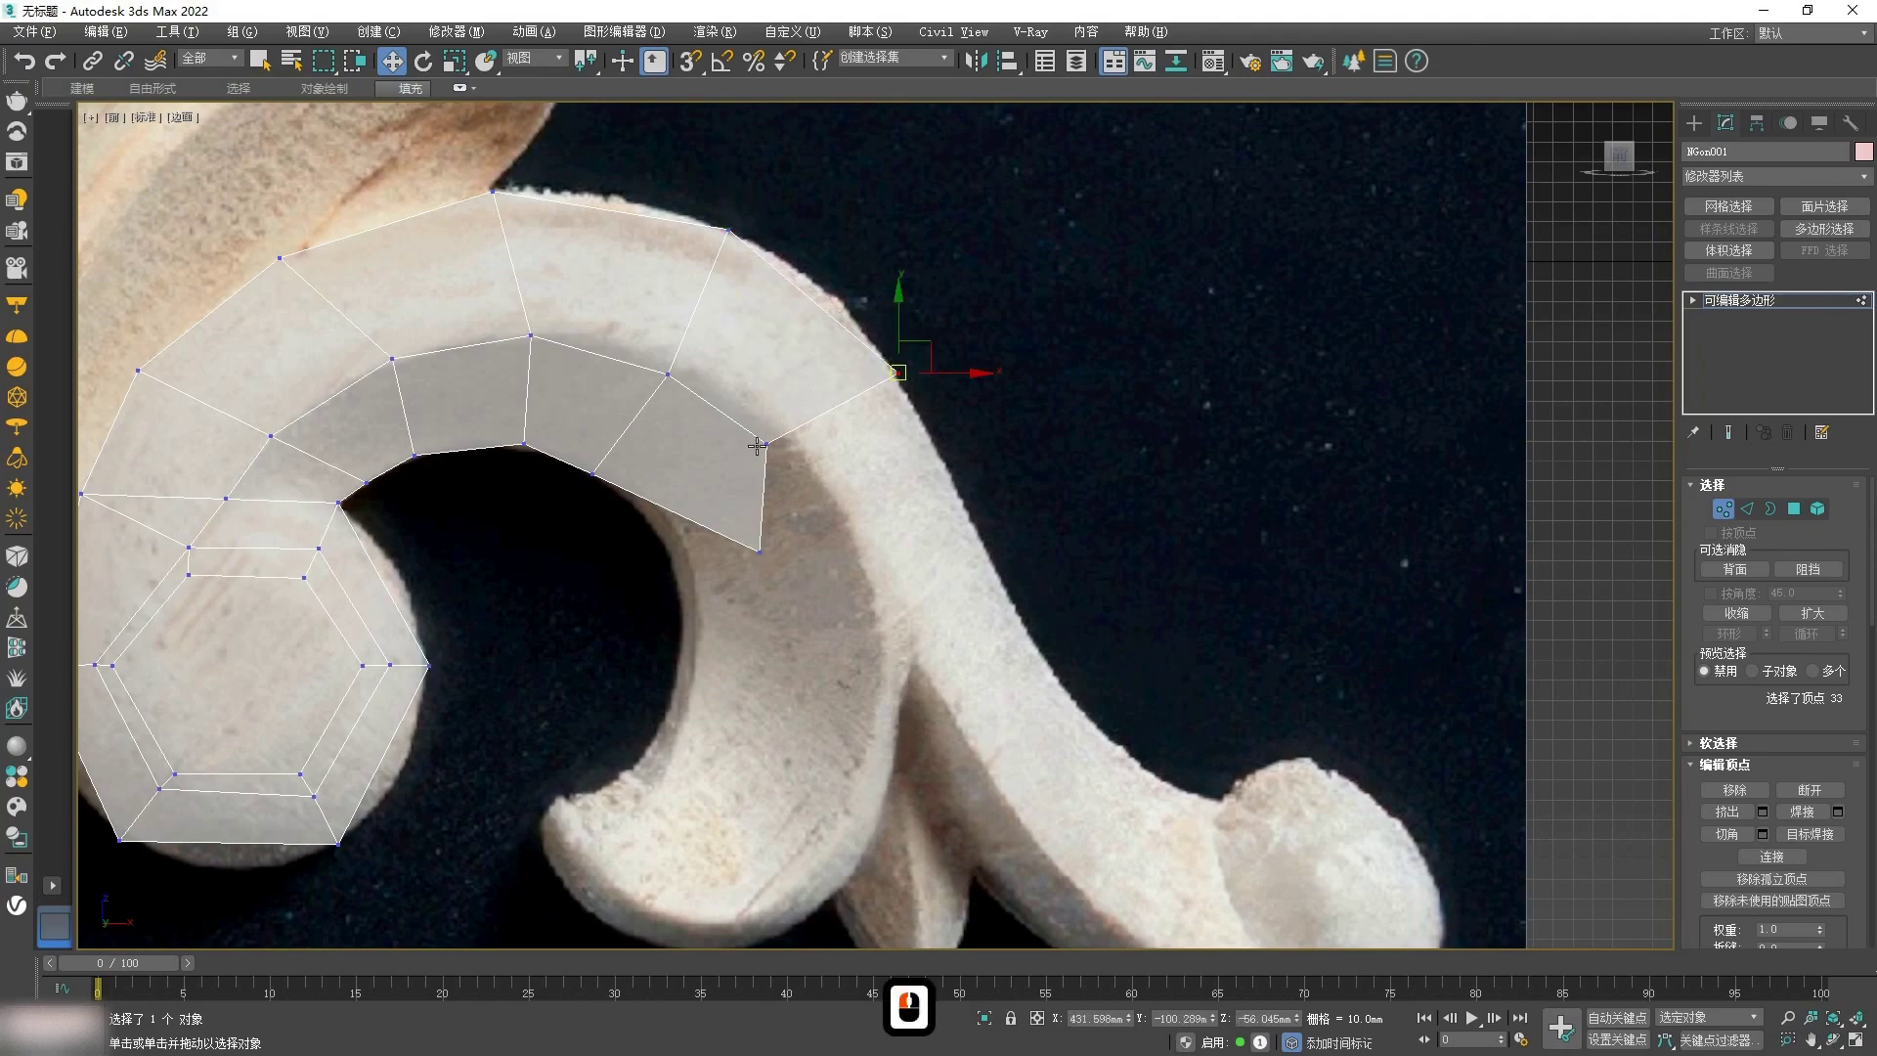
{"action": "left_click_drag", "start_coordinate": [766, 443], "coordinate": [800, 448]}
{"action": "left_click_drag", "start_coordinate": [667, 375], "coordinate": [677, 348]}
{"action": "left_click_drag", "start_coordinate": [759, 551], "coordinate": [658, 531]}
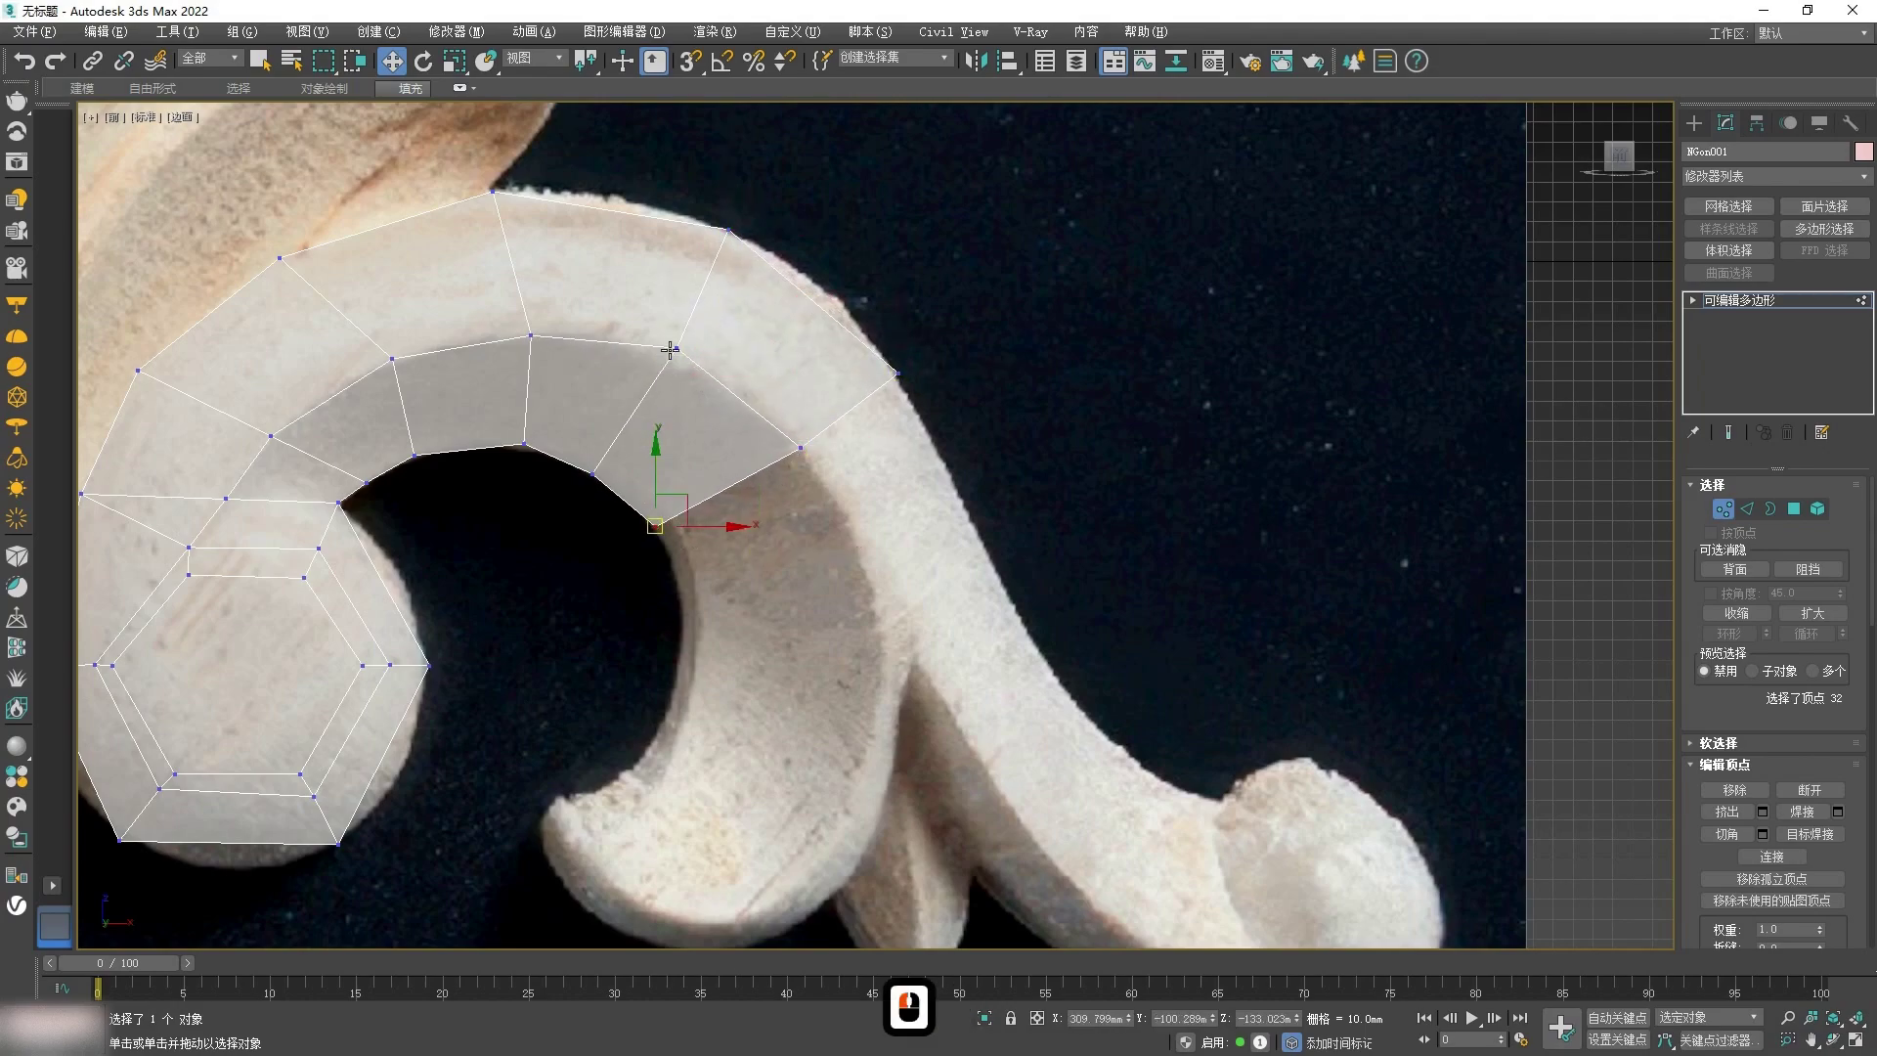
Step: Extrude the strip's two end edges by two more segments down the descending side of the scroll
{"action": "scroll", "coordinate": [675, 345], "scroll_direction": "down", "scroll_amount": 3}
{"action": "key", "text": "2"}
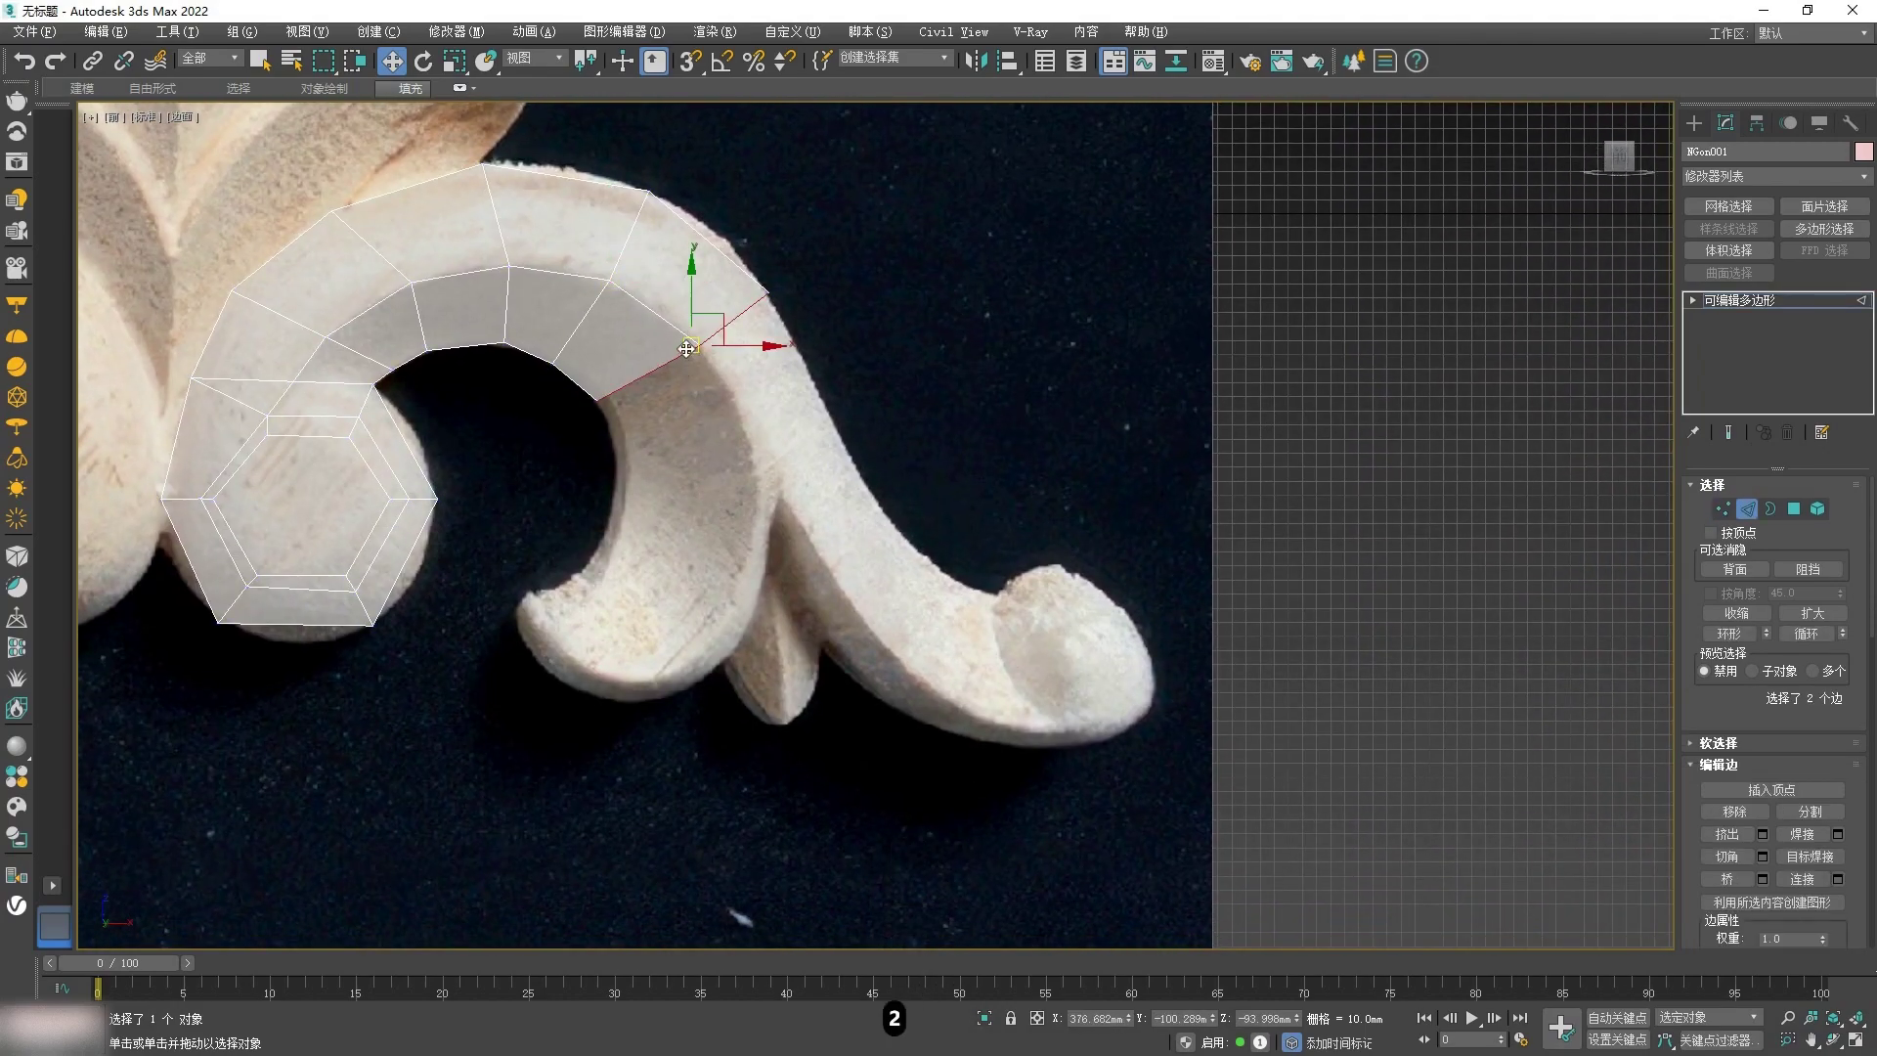
{"action": "left_click_drag", "start_coordinate": [712, 367], "coordinate": [732, 511], "text": "shift"}
Step: Fit the vertices of the two descending segments to the scroll's outer edge, ridge and inner edge near the fork
{"action": "key", "text": "1"}
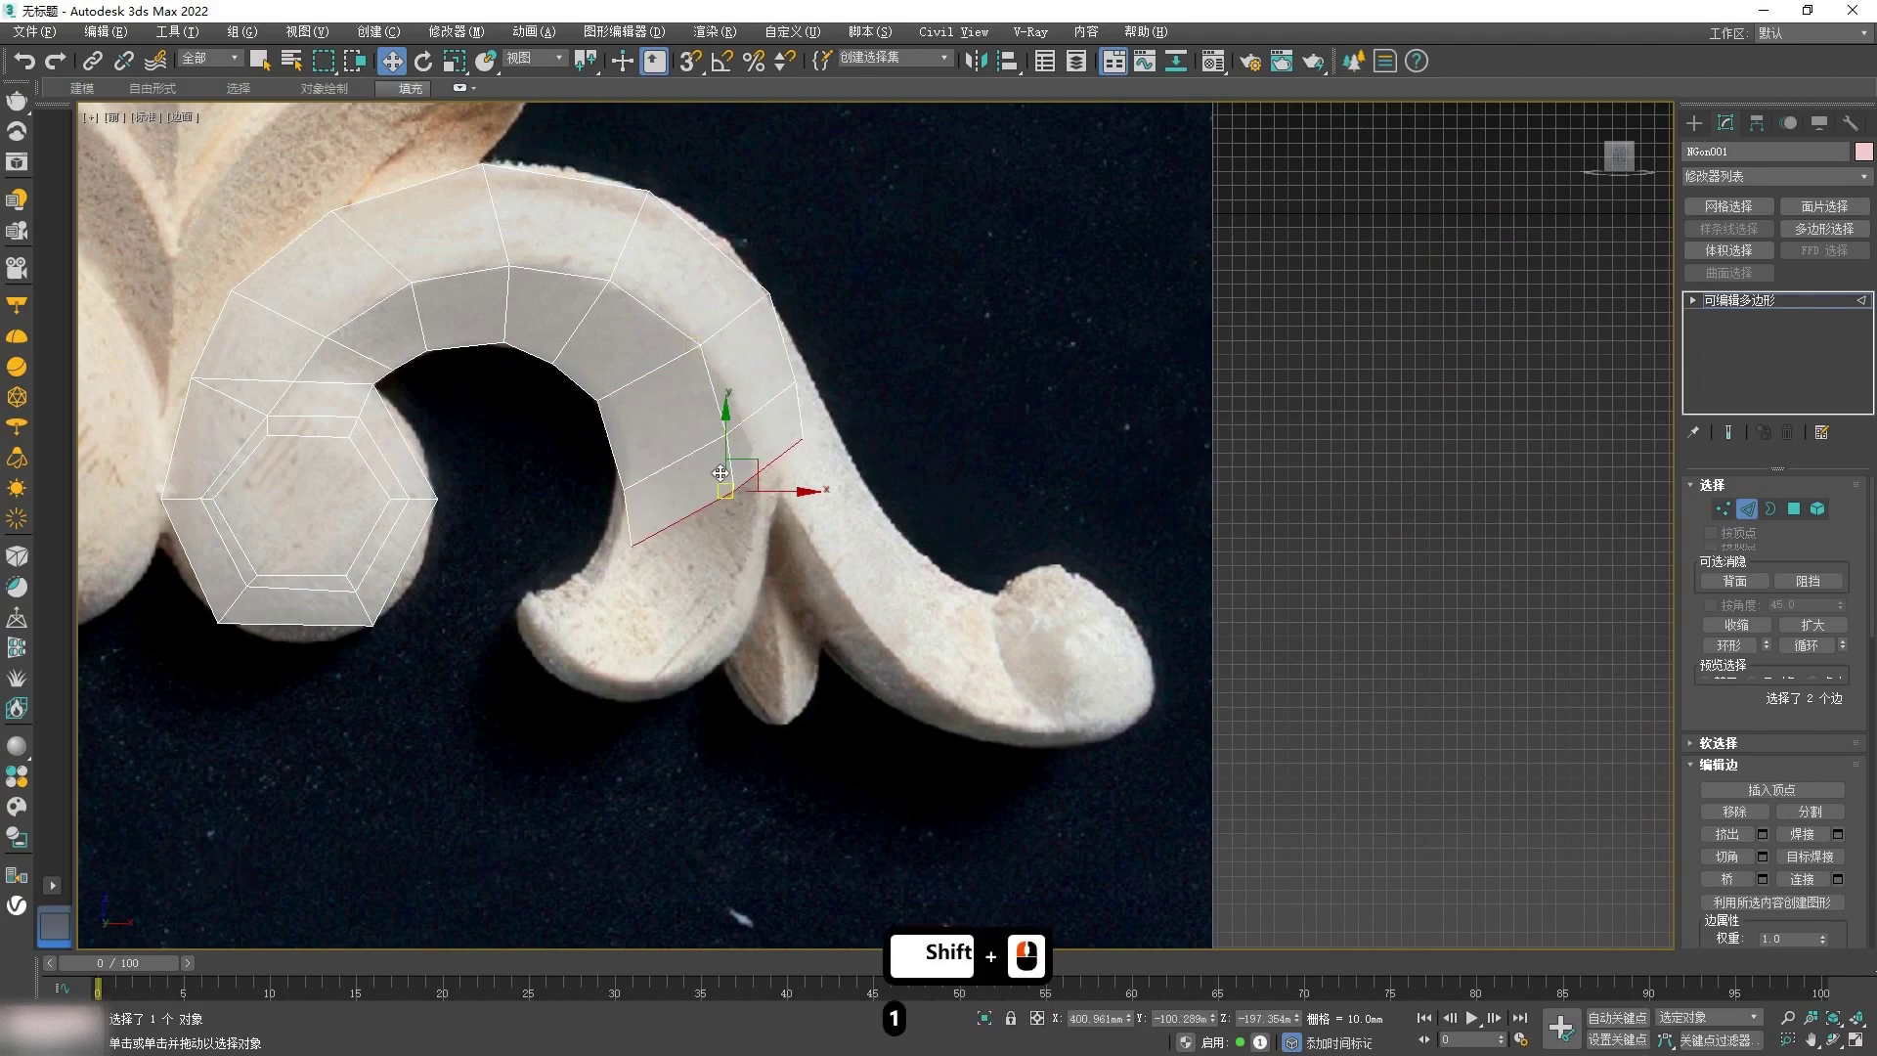
{"action": "scroll", "coordinate": [763, 343], "scroll_direction": "up", "scroll_amount": 2}
{"action": "left_click_drag", "start_coordinate": [829, 418], "coordinate": [858, 397]}
{"action": "left_click_drag", "start_coordinate": [486, 635], "coordinate": [475, 567]}
{"action": "left_click_drag", "start_coordinate": [691, 524], "coordinate": [929, 539]}
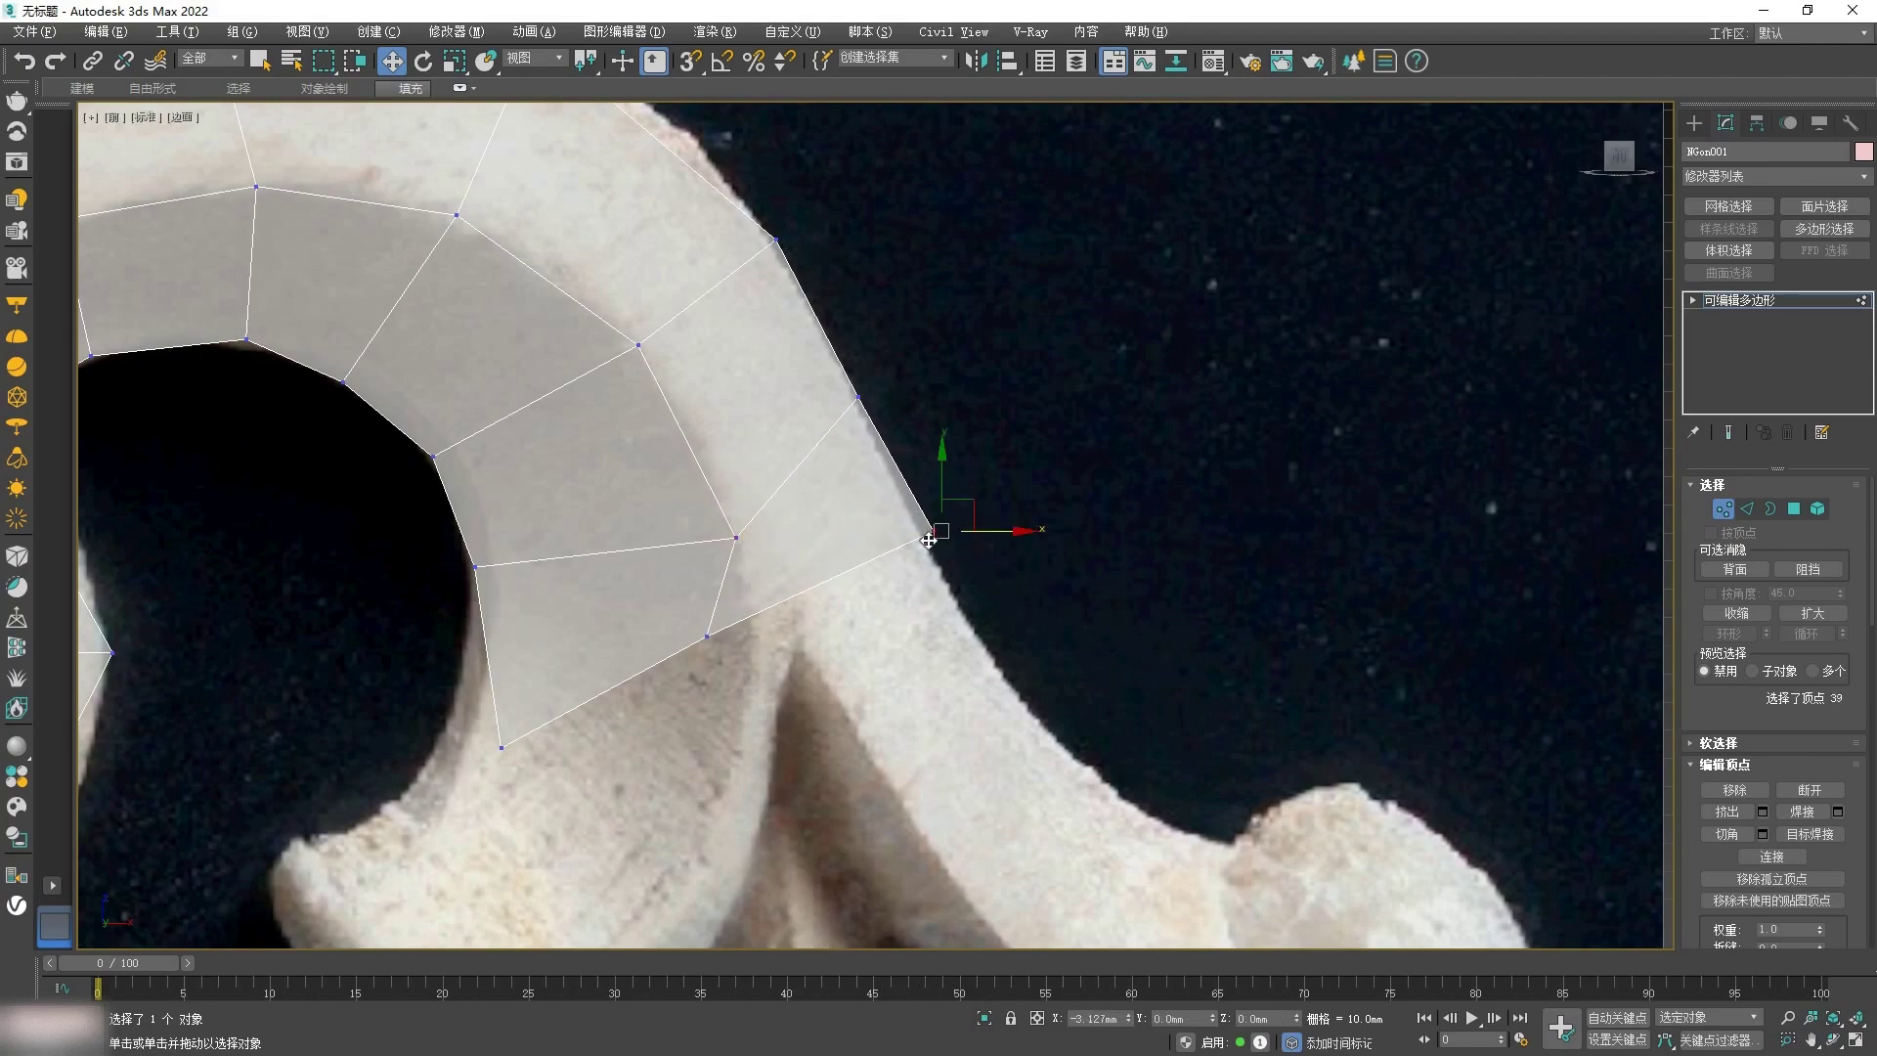
{"action": "left_click", "coordinate": [708, 637]}
{"action": "left_click_drag", "start_coordinate": [708, 640], "coordinate": [761, 652]}
{"action": "left_click", "coordinate": [502, 746]}
{"action": "left_click_drag", "start_coordinate": [502, 746], "coordinate": [457, 628]}
{"action": "scroll", "coordinate": [790, 416], "scroll_direction": "up", "scroll_amount": 3}
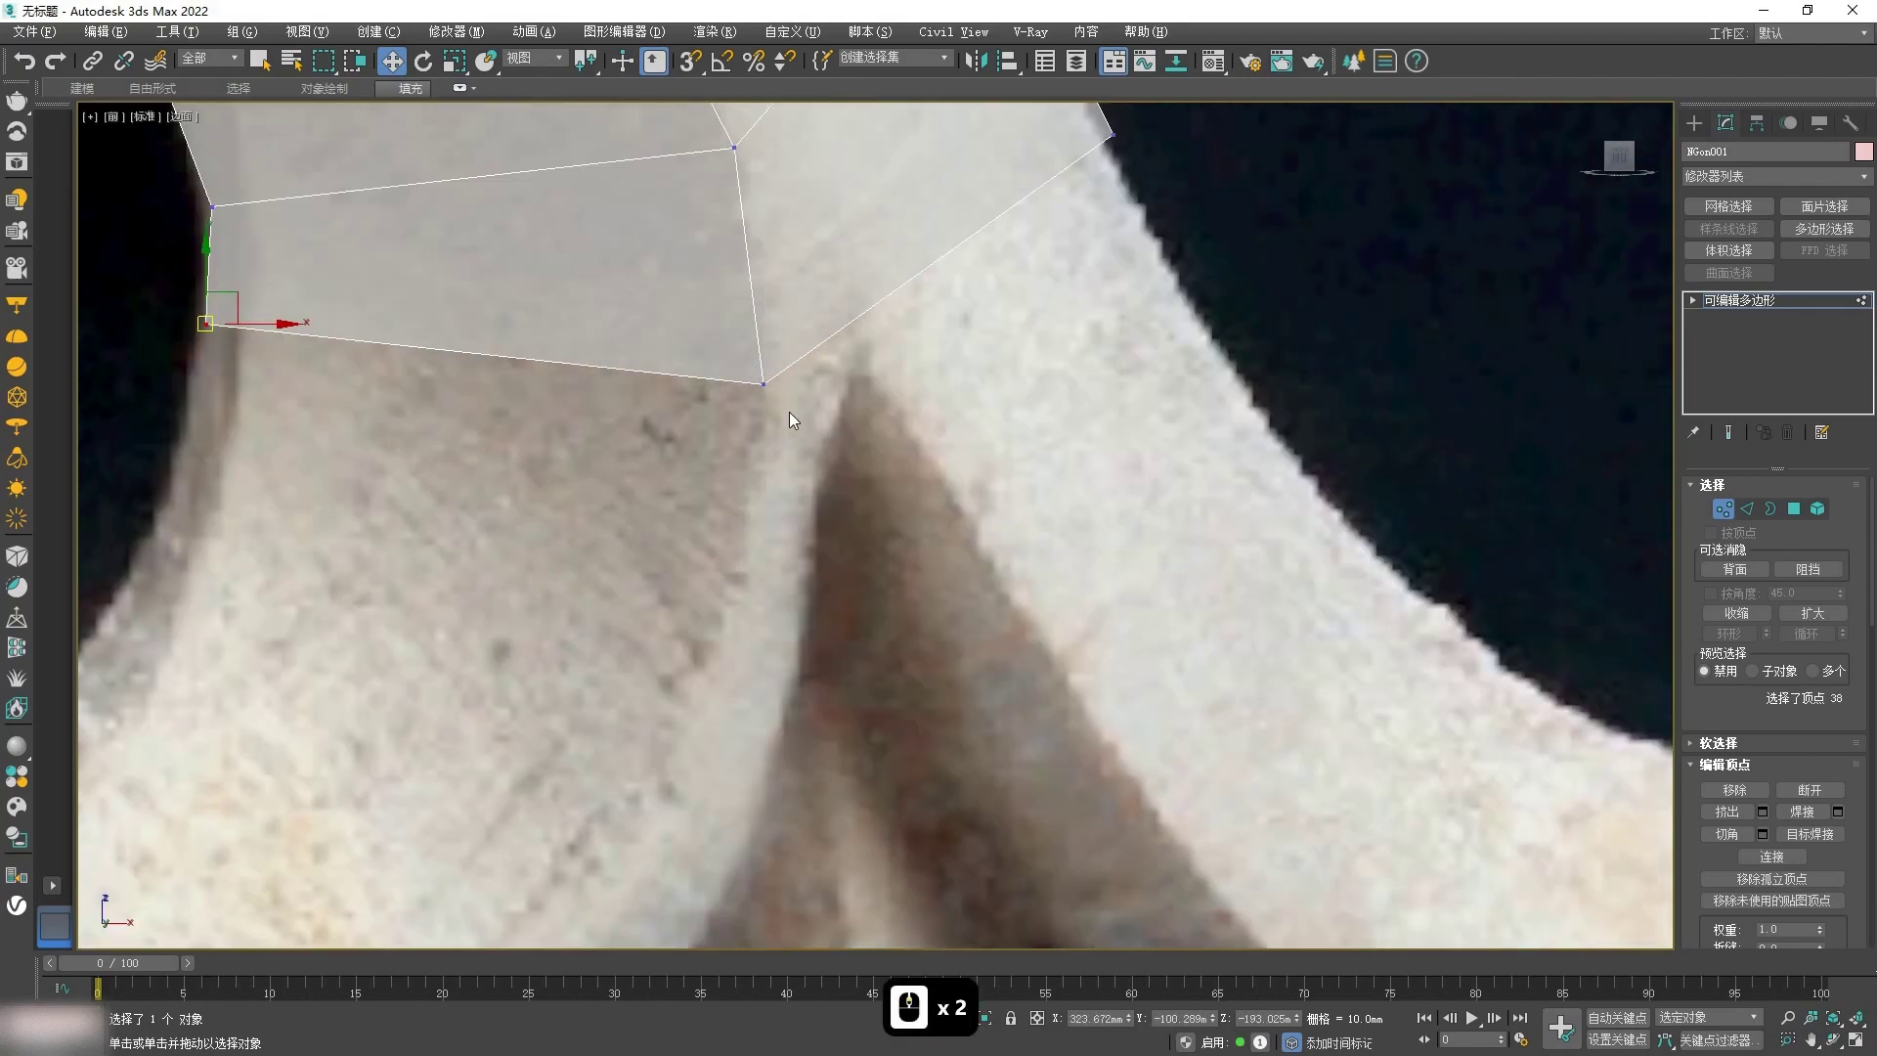
{"action": "scroll", "coordinate": [790, 416], "scroll_direction": "down", "scroll_amount": 3}
{"action": "left_click", "coordinate": [772, 325]}
{"action": "left_click_drag", "start_coordinate": [784, 320], "coordinate": [797, 316]}
Step: Cut an edge from the ridge vertex to the strip's end edge and move the end vertices to fit the fork
{"action": "left_click", "coordinate": [811, 448]}
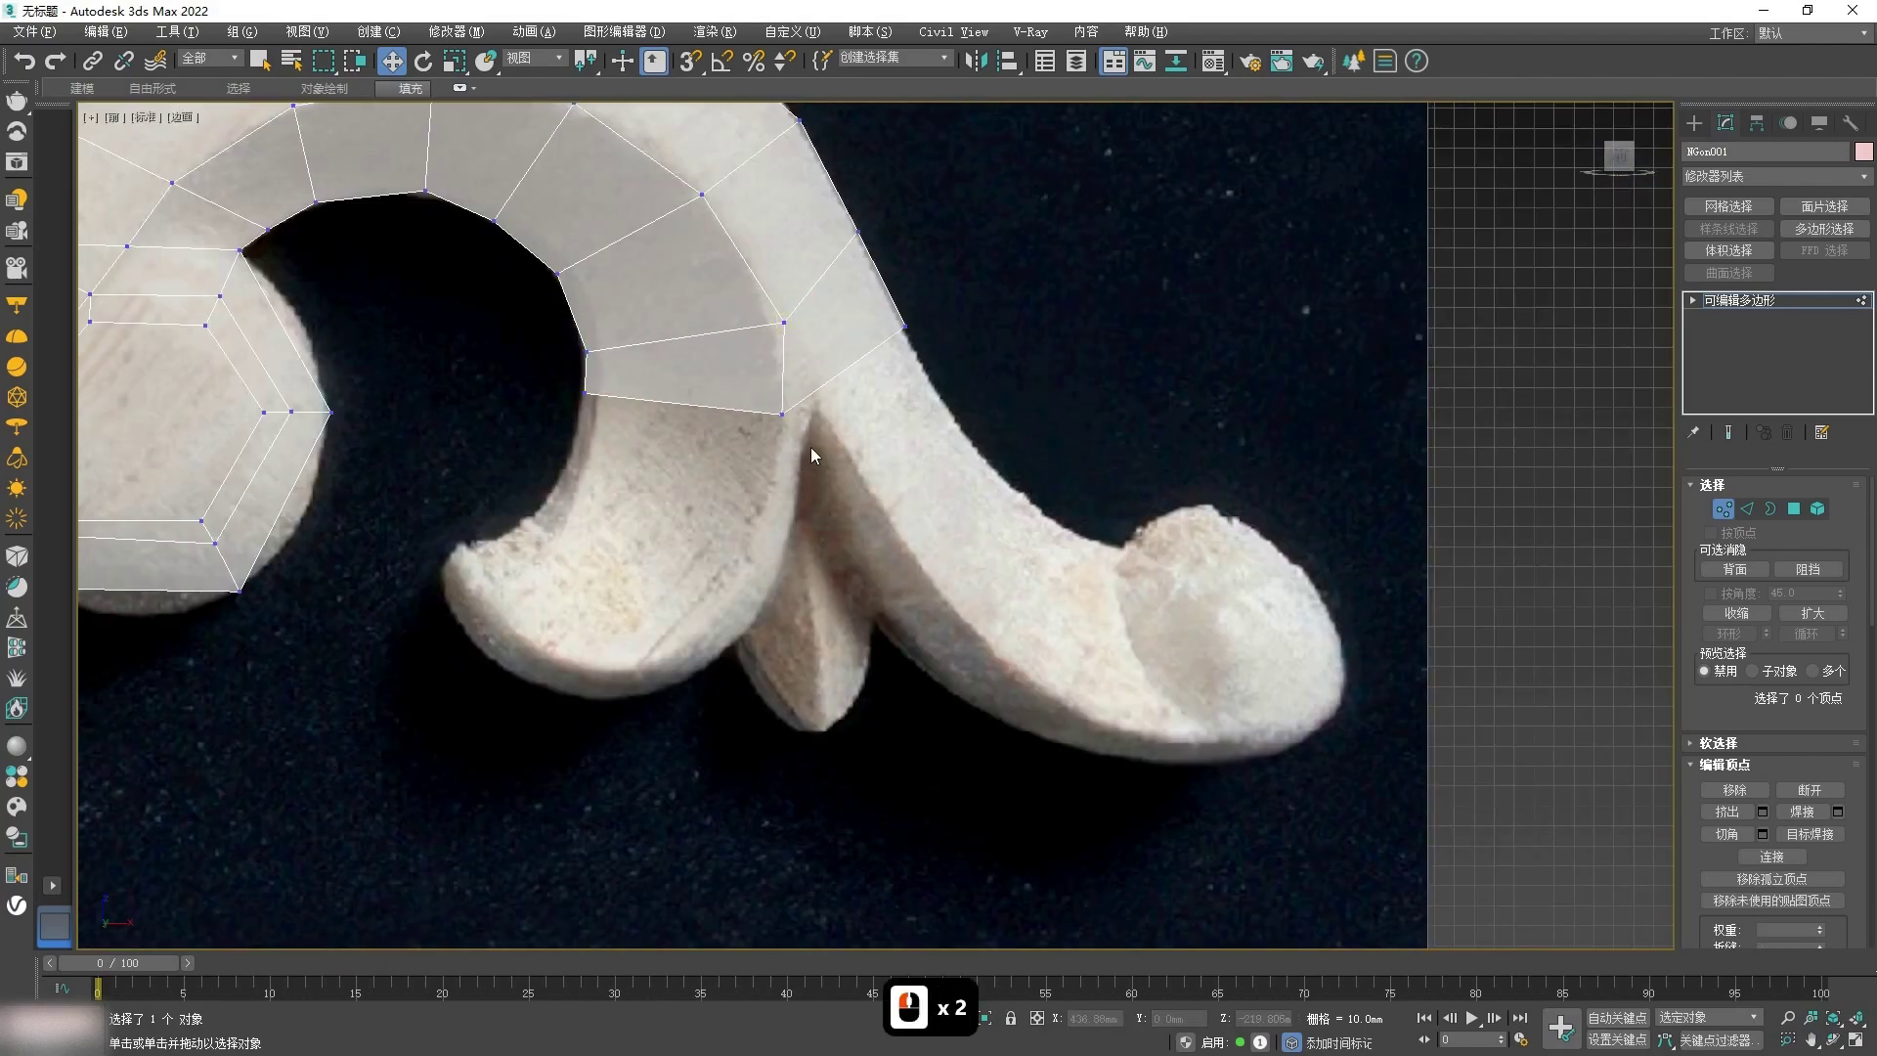
{"action": "key", "text": "alt+c"}
{"action": "left_click", "coordinate": [801, 364]}
{"action": "right_click", "coordinate": [821, 401]}
{"action": "scroll", "coordinate": [840, 398], "scroll_direction": "up", "scroll_amount": 4}
{"action": "key", "text": "w"}
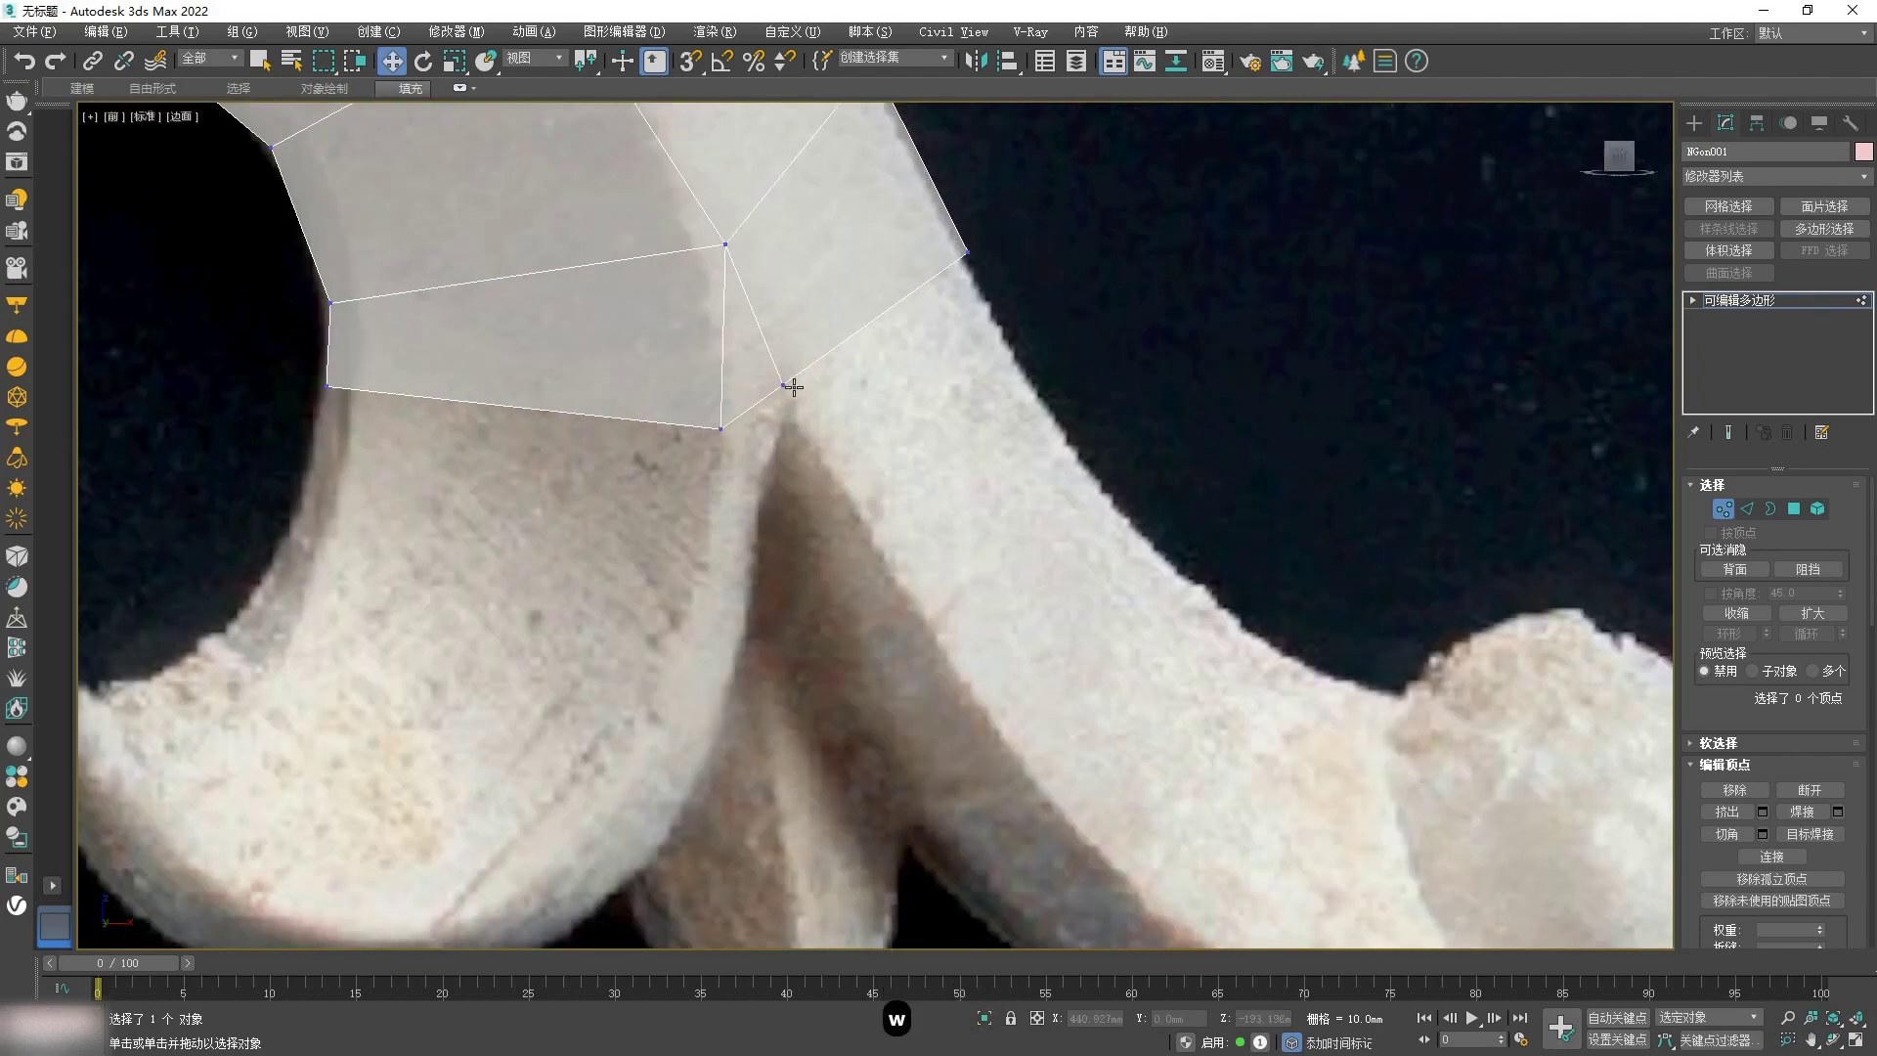
{"action": "right_click", "coordinate": [810, 406]}
{"action": "left_click", "coordinate": [779, 382]}
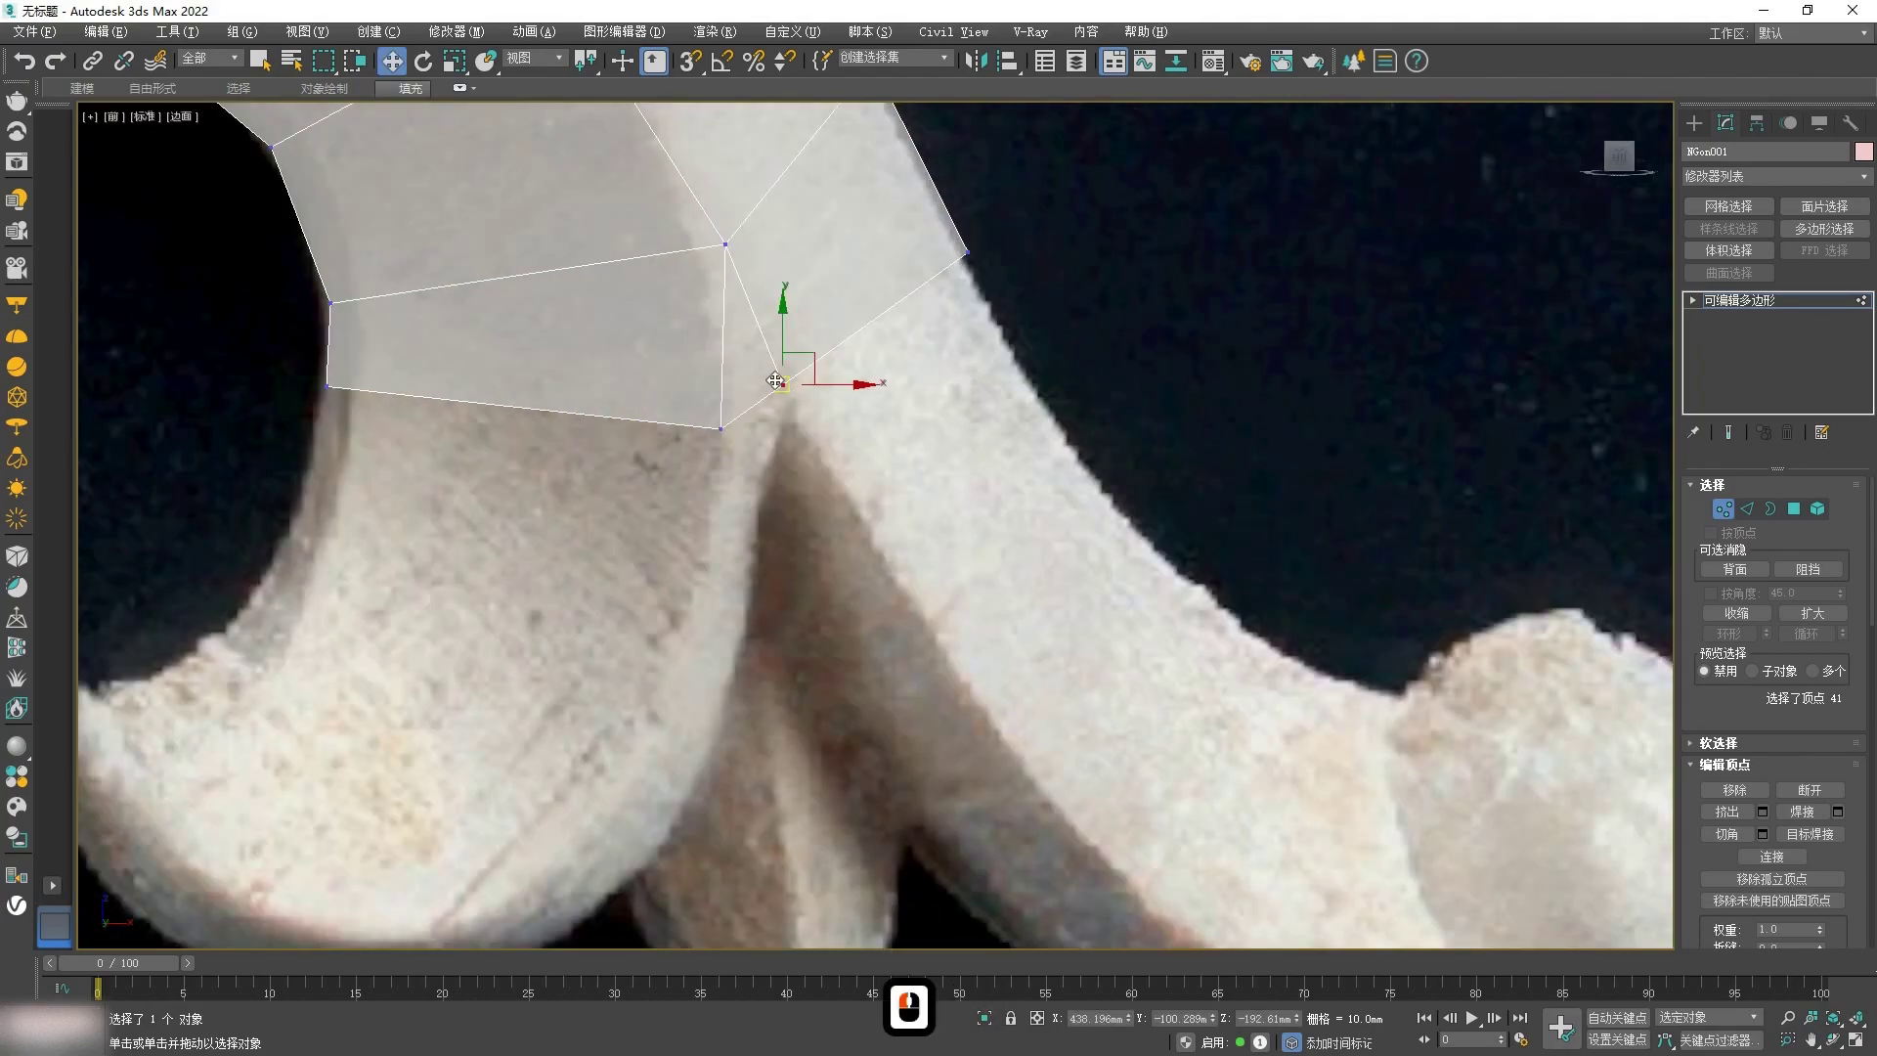
{"action": "left_click_drag", "start_coordinate": [813, 398], "coordinate": [798, 361]}
{"action": "left_click_drag", "start_coordinate": [721, 428], "coordinate": [722, 375]}
Step: Extrude the inner branch's two end edges by four segments down along the lower curl
{"action": "scroll", "coordinate": [721, 374], "scroll_direction": "down", "scroll_amount": 5}
{"action": "middle_click_drag", "start_coordinate": [755, 461], "coordinate": [760, 393]}
{"action": "key", "text": "2"}
{"action": "left_click", "coordinate": [873, 341], "text": "ctrl"}
{"action": "left_click_drag", "start_coordinate": [818, 346], "coordinate": [673, 553], "text": "shift"}
Step: Move the outer-edge and ridge vertices of the new segments onto the lower curl's outer contour
{"action": "key", "text": "1"}
{"action": "scroll", "coordinate": [838, 432], "scroll_direction": "up", "scroll_amount": 2}
{"action": "left_click", "coordinate": [934, 379]}
{"action": "left_click", "coordinate": [871, 383]}
{"action": "left_click", "coordinate": [451, 395]}
{"action": "left_click_drag", "start_coordinate": [839, 517], "coordinate": [907, 537]}
{"action": "left_click_drag", "start_coordinate": [768, 529], "coordinate": [832, 522]}
{"action": "left_click_drag", "start_coordinate": [764, 590], "coordinate": [851, 684]}
{"action": "left_click_drag", "start_coordinate": [694, 606], "coordinate": [759, 797]}
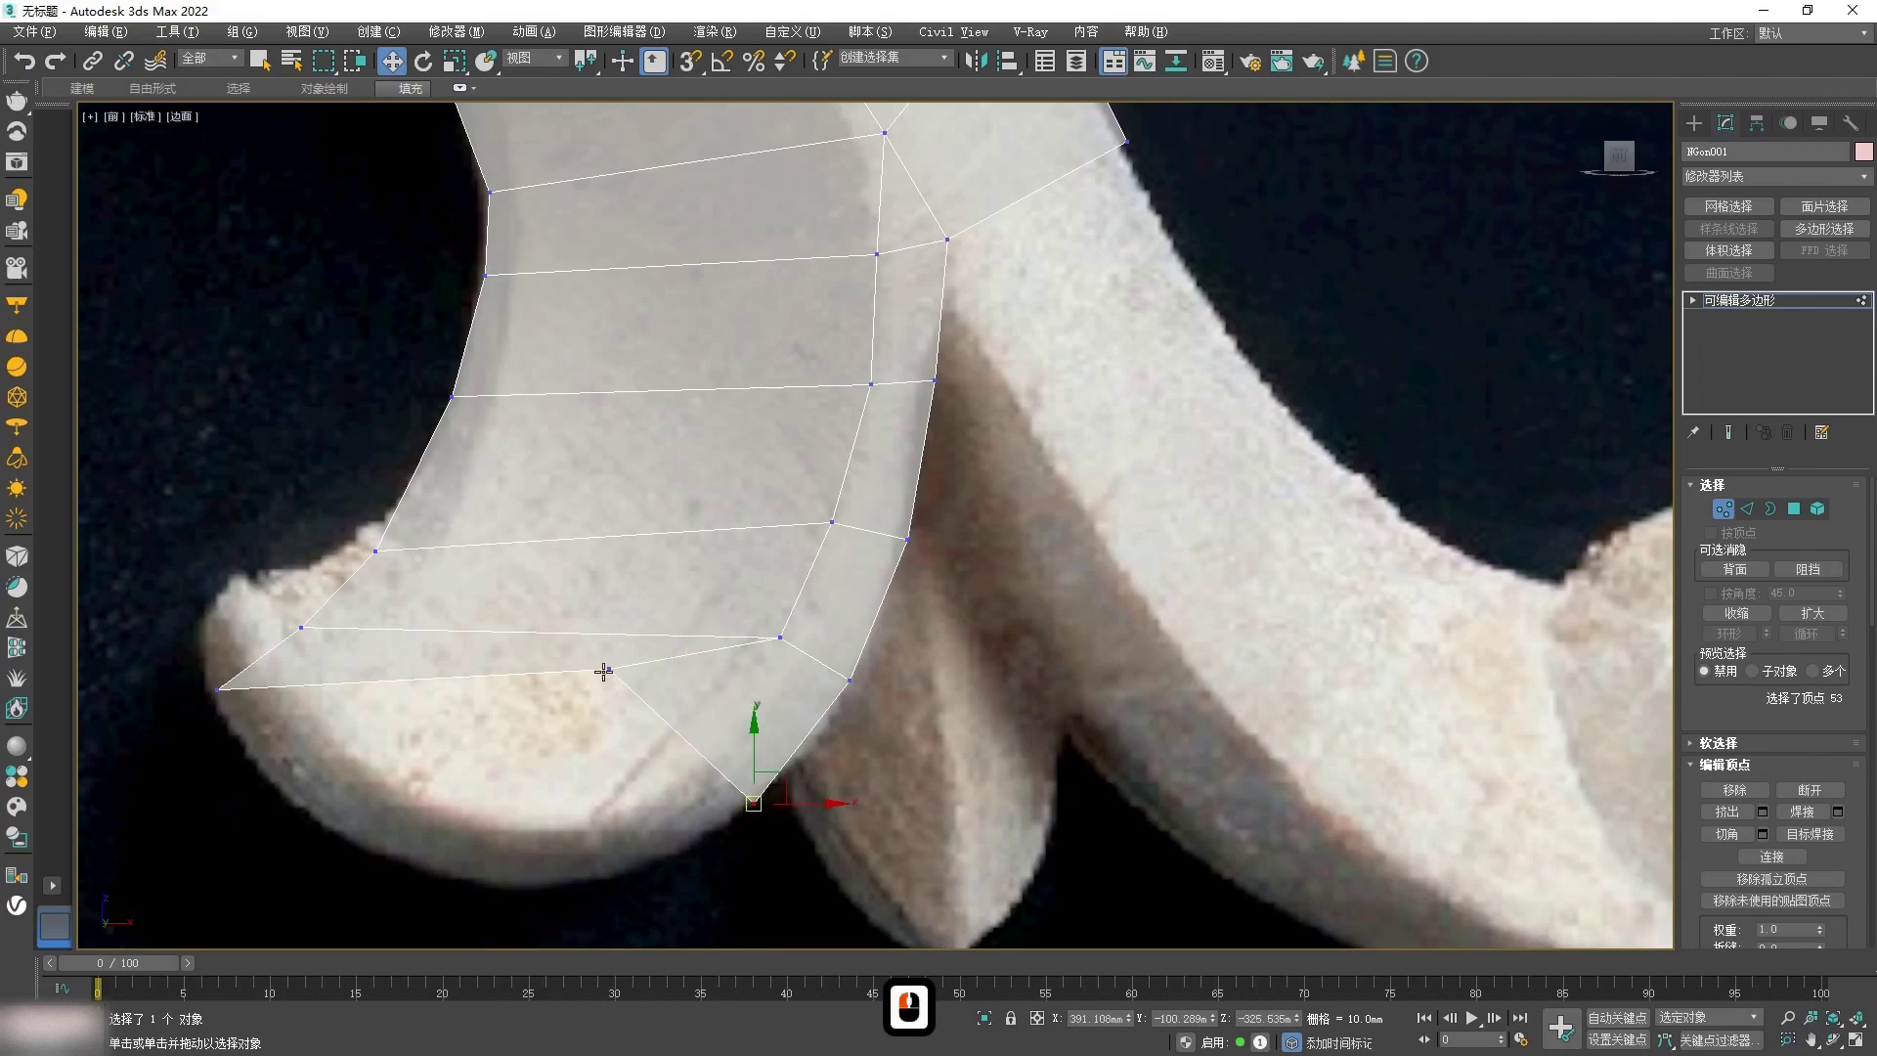
Step: Place the last ridge vertex near the lower rim and spread the inner-edge vertices along the lower curl's inner contour
{"action": "left_click_drag", "start_coordinate": [609, 668], "coordinate": [693, 773]}
{"action": "left_click_drag", "start_coordinate": [375, 551], "coordinate": [468, 375]}
{"action": "double_click", "coordinate": [471, 384]}
{"action": "left_click_drag", "start_coordinate": [449, 445], "coordinate": [449, 427]}
{"action": "left_click_drag", "start_coordinate": [305, 622], "coordinate": [402, 497]}
{"action": "middle_click_drag", "start_coordinate": [694, 776], "coordinate": [748, 643]}
{"action": "left_click_drag", "start_coordinate": [271, 555], "coordinate": [389, 422]}
Step: Extrude the curl's end edges by one segment toward its tip and fit the end vertices to the lower rim
{"action": "key", "text": "2"}
{"action": "left_click_drag", "start_coordinate": [640, 572], "coordinate": [543, 669], "text": "shift"}
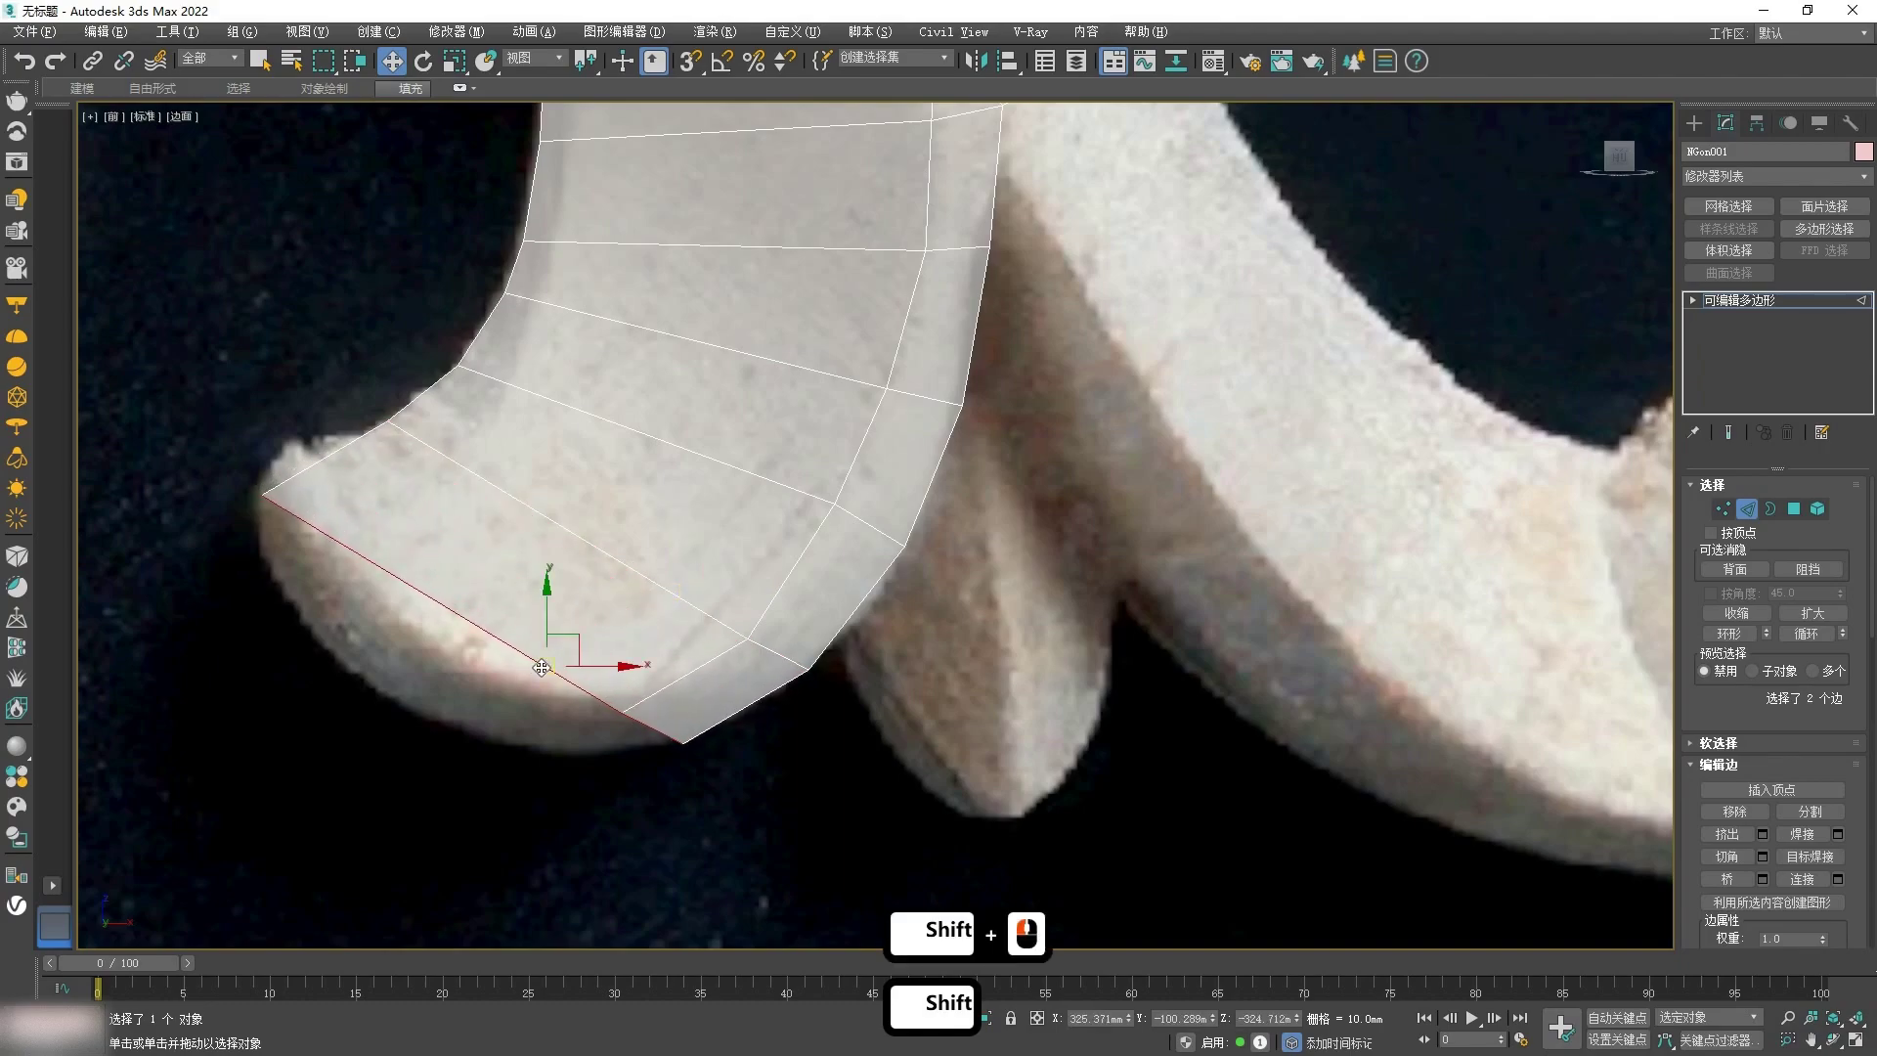
{"action": "key", "text": "1"}
{"action": "left_click", "coordinate": [625, 714]}
{"action": "left_click_drag", "start_coordinate": [626, 714], "coordinate": [474, 674]}
{"action": "left_click", "coordinate": [682, 741]}
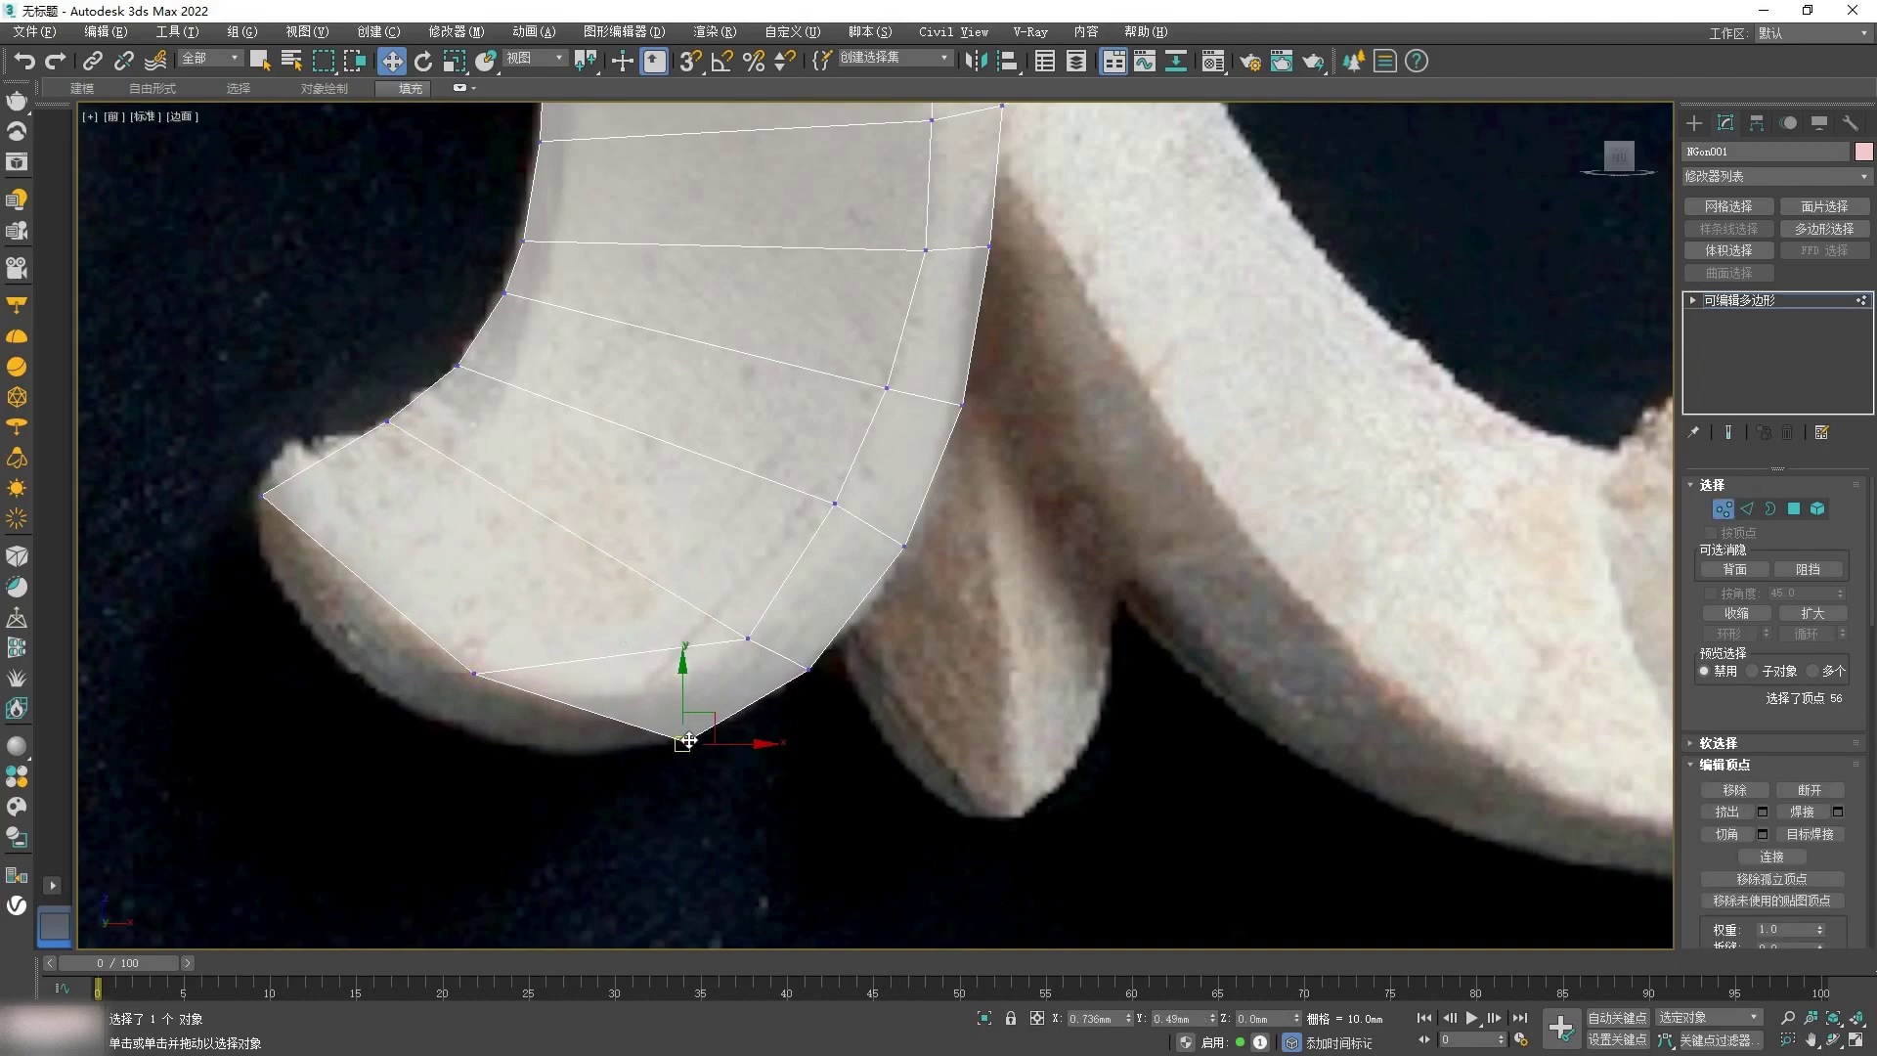
{"action": "left_click_drag", "start_coordinate": [265, 495], "coordinate": [286, 462]}
{"action": "left_click_drag", "start_coordinate": [476, 679], "coordinate": [394, 700]}
Step: Extend the curl's end by another segment and shape its vertices around the rounded tip
{"action": "key", "text": "2"}
{"action": "key", "text": "1"}
{"action": "left_click", "coordinate": [535, 760]}
{"action": "left_click_drag", "start_coordinate": [252, 506], "coordinate": [354, 445]}
{"action": "left_click", "coordinate": [294, 456]}
{"action": "left_click", "coordinate": [242, 476]}
{"action": "left_click_drag", "start_coordinate": [242, 477], "coordinate": [269, 457]}
{"action": "left_click_drag", "start_coordinate": [393, 700], "coordinate": [328, 659]}
{"action": "left_click_drag", "start_coordinate": [479, 662], "coordinate": [577, 694]}
{"action": "left_click", "coordinate": [535, 762]}
{"action": "left_click_drag", "start_coordinate": [535, 761], "coordinate": [442, 730]}
{"action": "scroll", "coordinate": [469, 675], "scroll_direction": "down", "scroll_amount": 4}
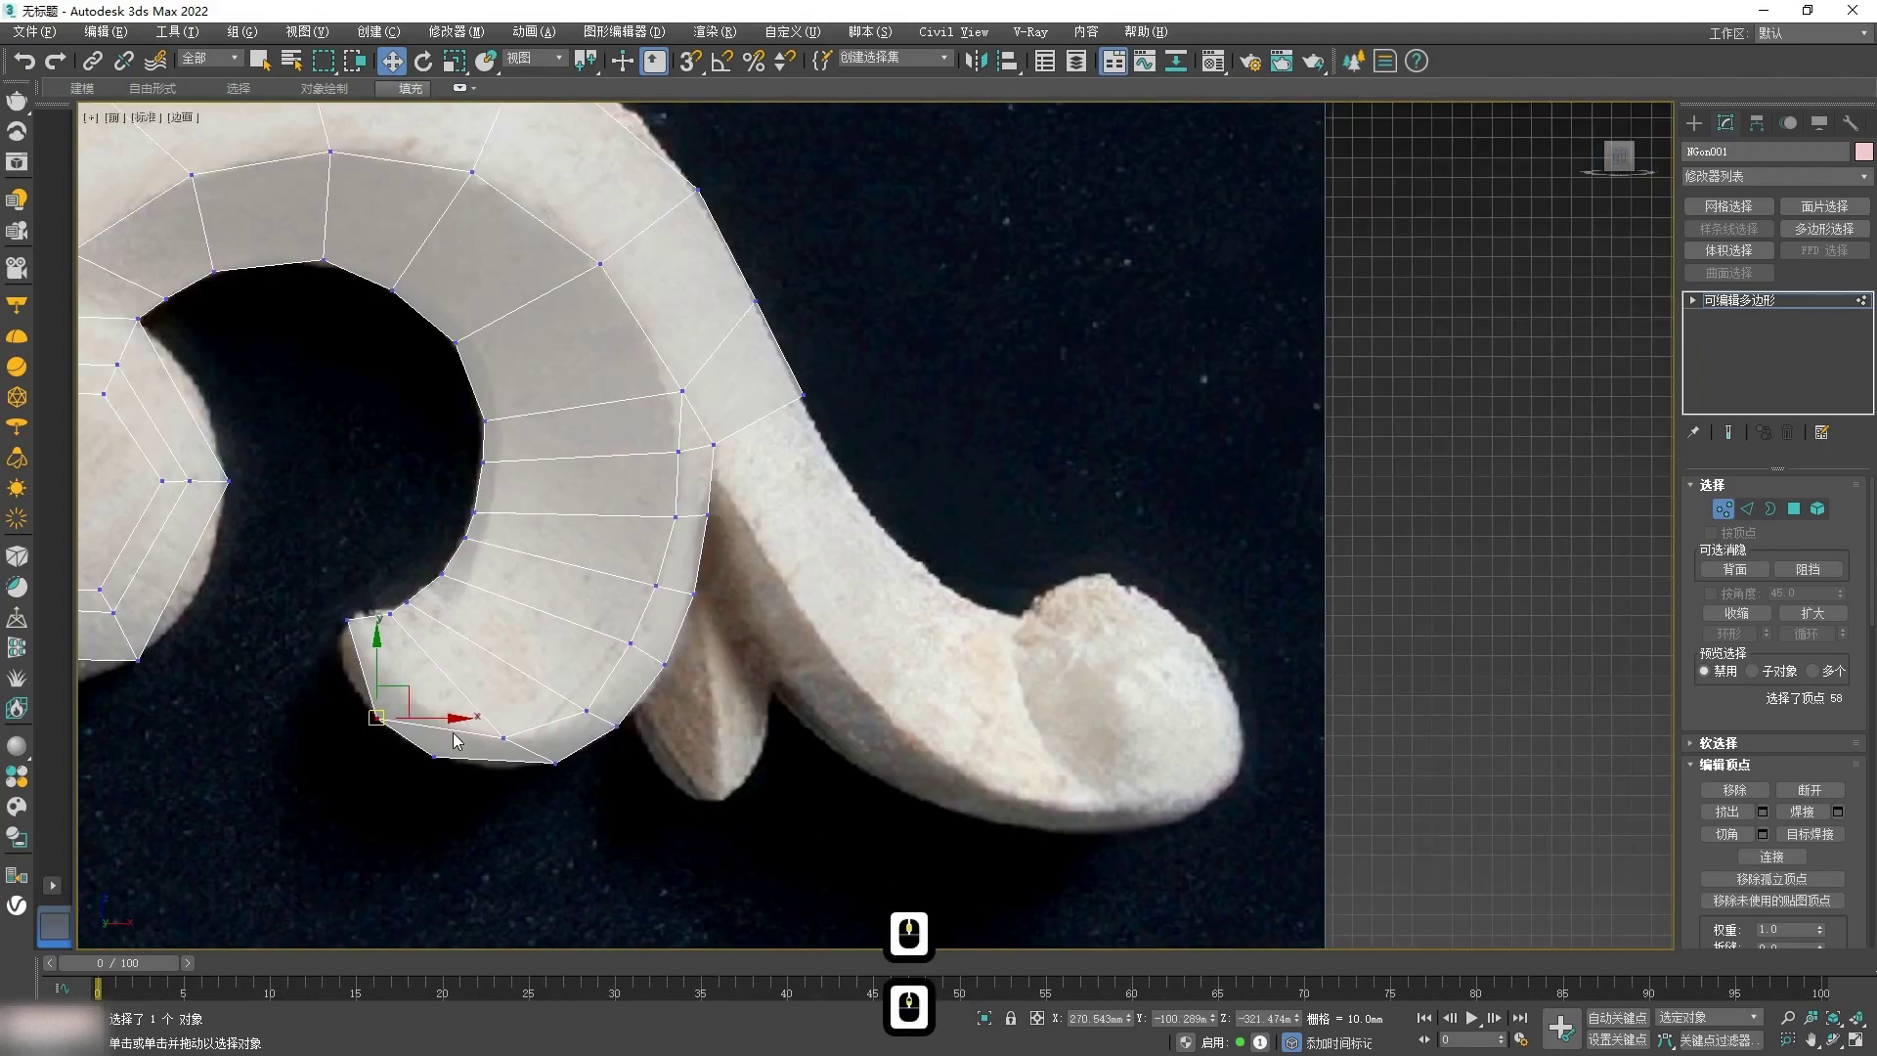
{"action": "scroll", "coordinate": [550, 723], "scroll_direction": "up", "scroll_amount": 2}
{"action": "scroll", "coordinate": [533, 315], "scroll_direction": "up", "scroll_amount": 3}
{"action": "scroll", "coordinate": [532, 319], "scroll_direction": "down", "scroll_amount": 3}
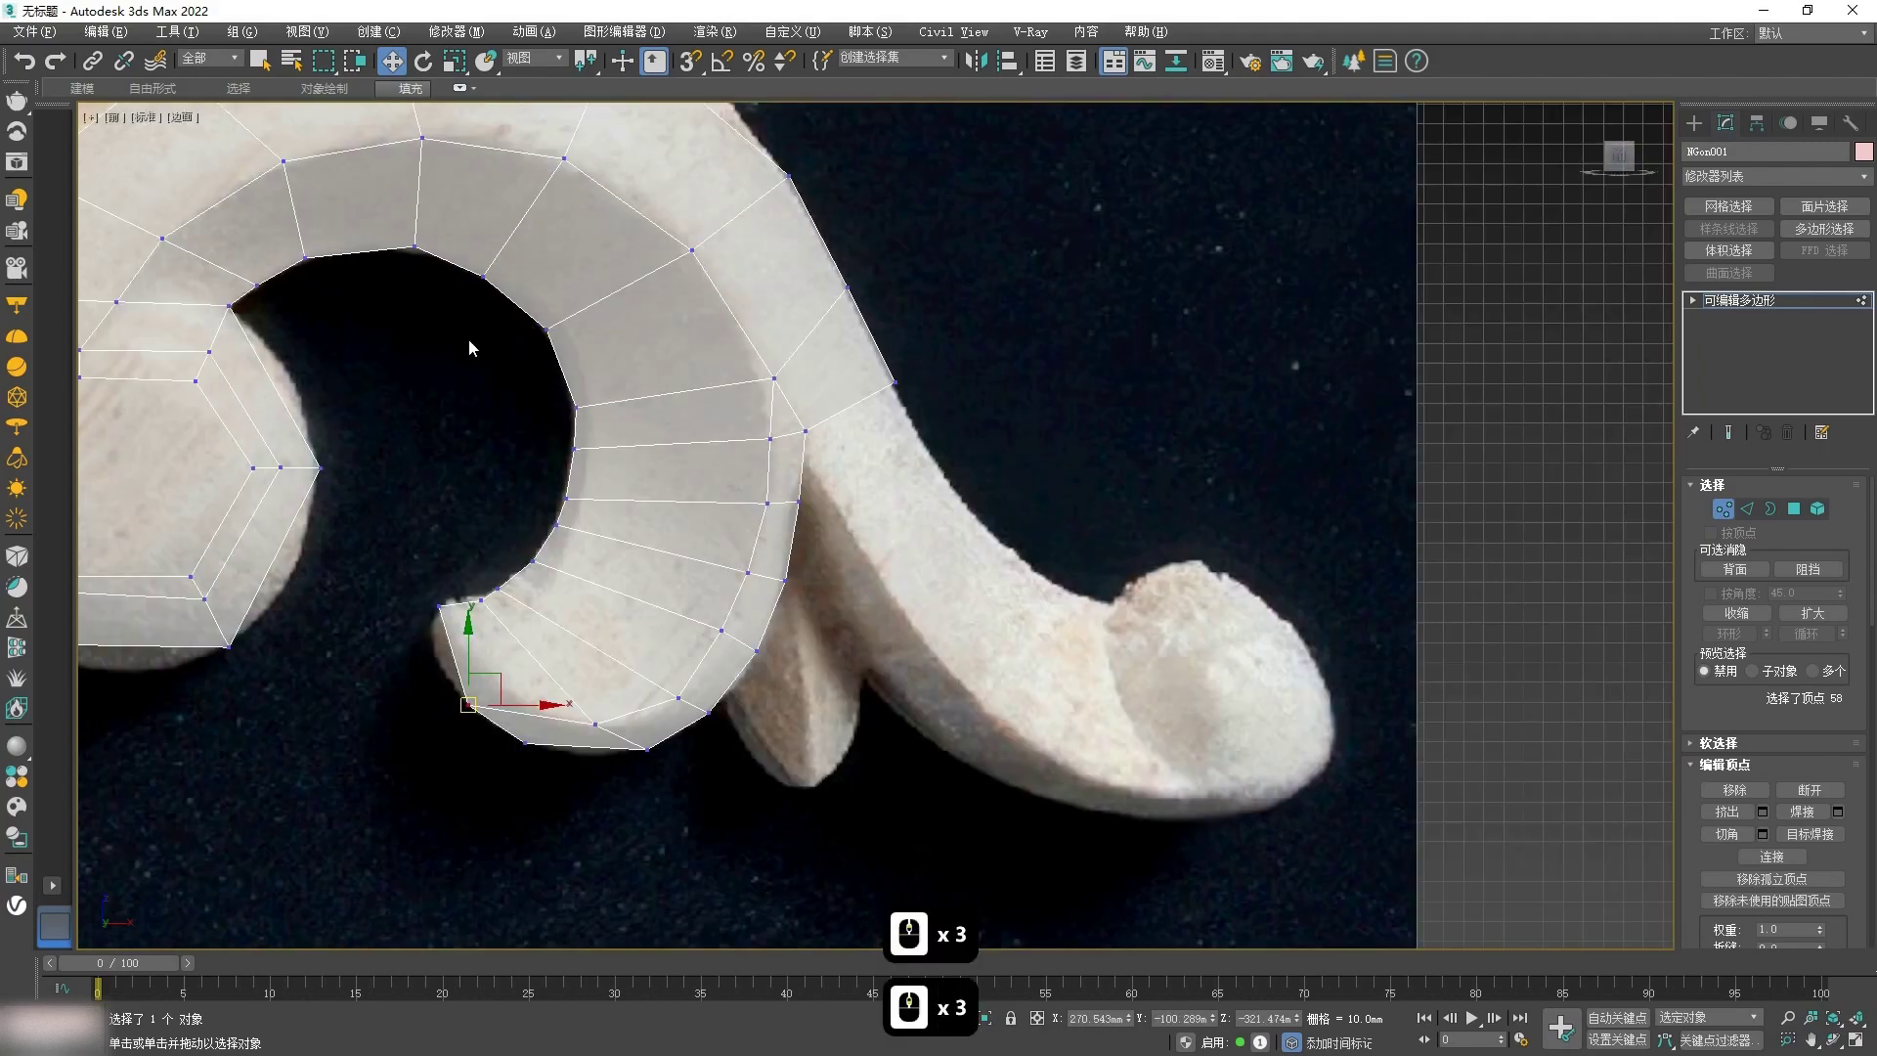
Step: Cut a narrow inset edge line along the scroll's inner edge and around the lower curl's tip
{"action": "right_click", "coordinate": [407, 305]}
{"action": "left_click", "coordinate": [389, 149]}
{"action": "scroll", "coordinate": [252, 252], "scroll_direction": "up", "scroll_amount": 2}
{"action": "scroll", "coordinate": [419, 386], "scroll_direction": "down", "scroll_amount": 1}
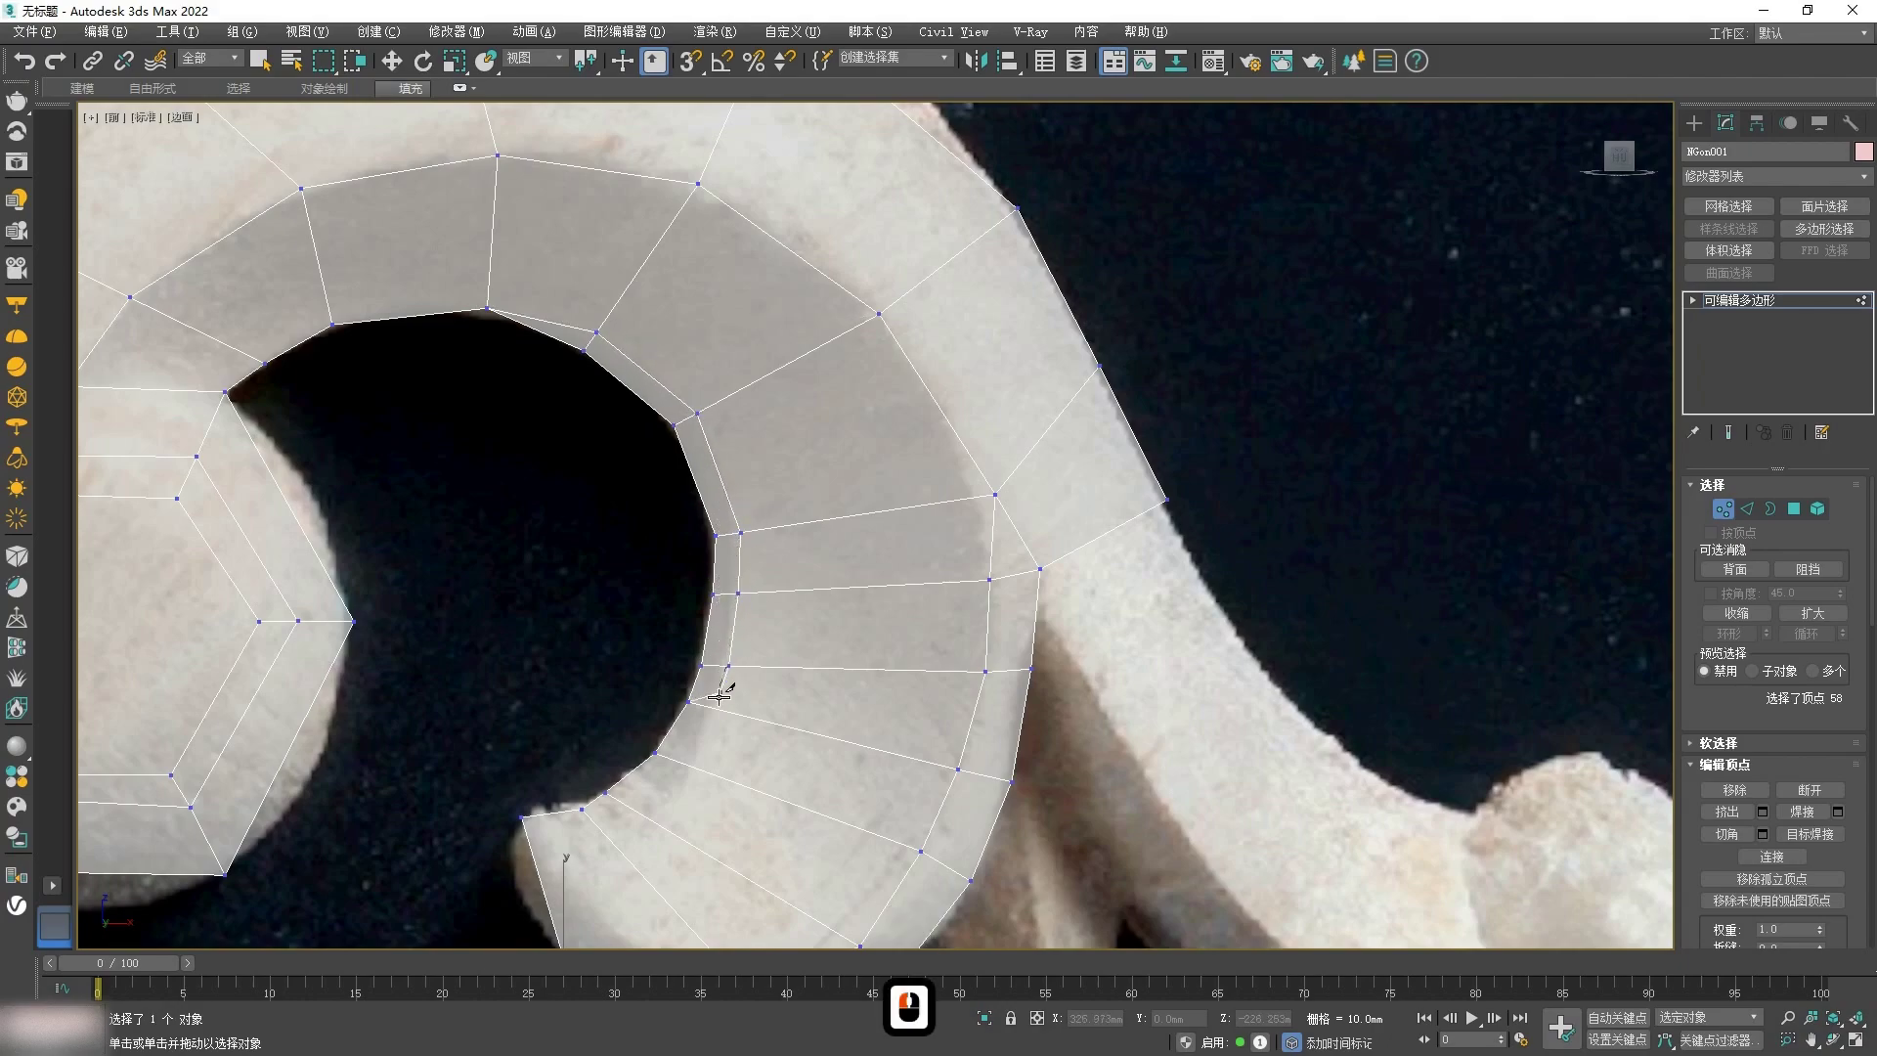
{"action": "middle_click_drag", "start_coordinate": [642, 807], "coordinate": [546, 672]}
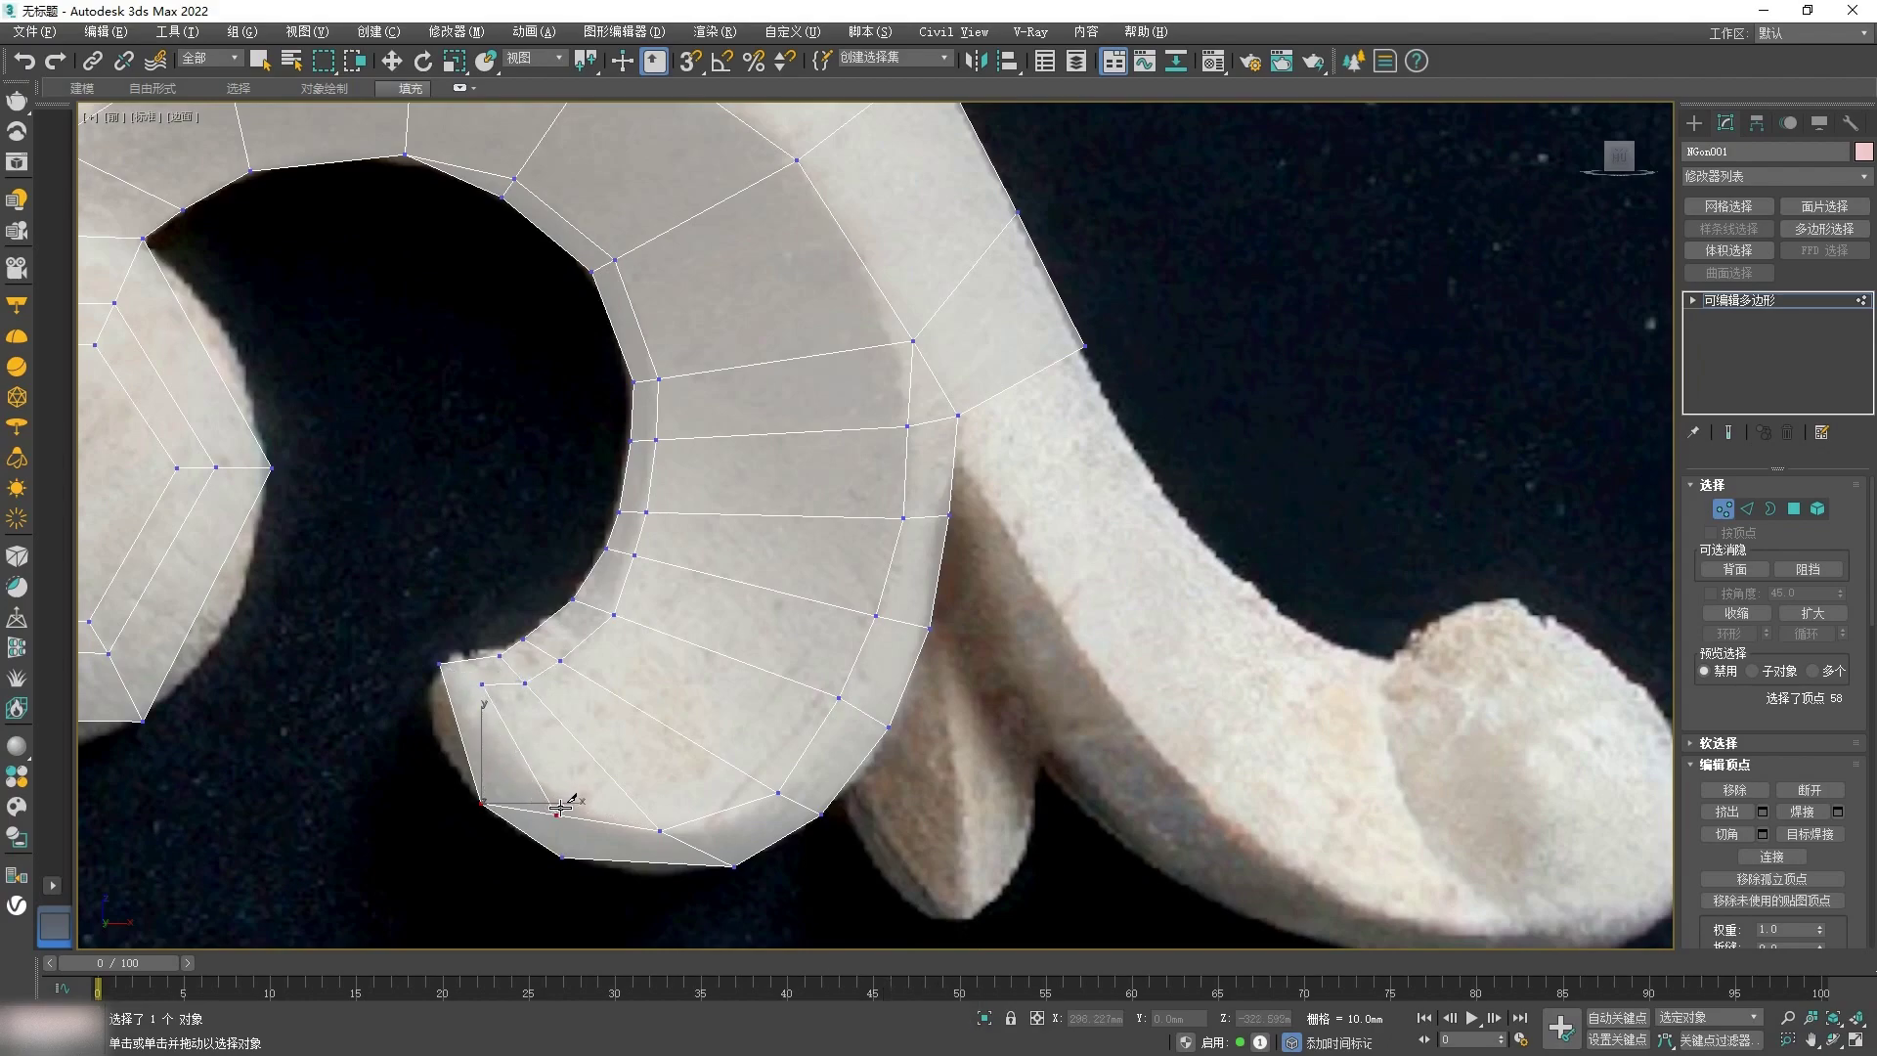
{"action": "left_click", "coordinate": [564, 813], "text": "ctrl"}
{"action": "left_click", "coordinate": [524, 750], "text": "ctrl"}
{"action": "left_click", "coordinate": [489, 686]}
{"action": "right_click", "coordinate": [489, 686]}
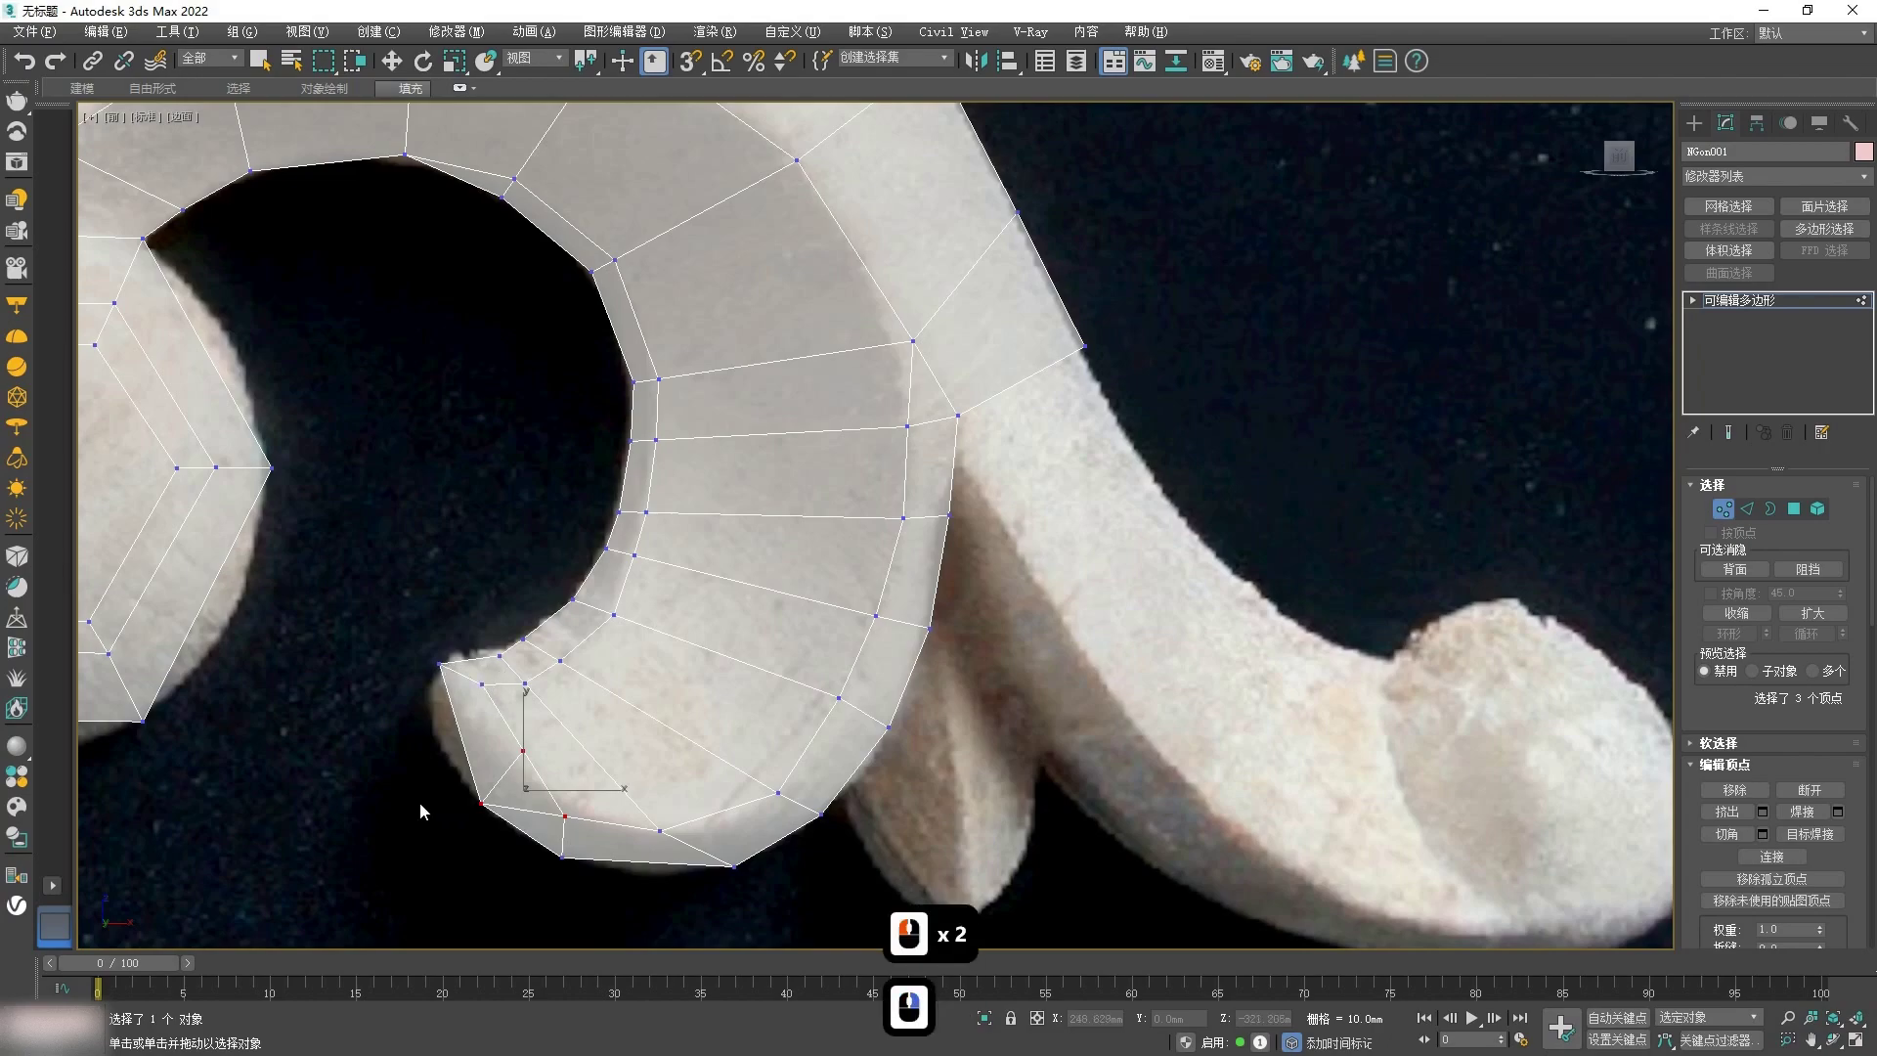
Step: Remove the redundant edge beside the rim at the lower curl's tip
{"action": "key", "text": "2"}
{"action": "right_click", "coordinate": [451, 833]}
{"action": "left_click", "coordinate": [524, 811]}
{"action": "left_click", "coordinate": [1732, 814]}
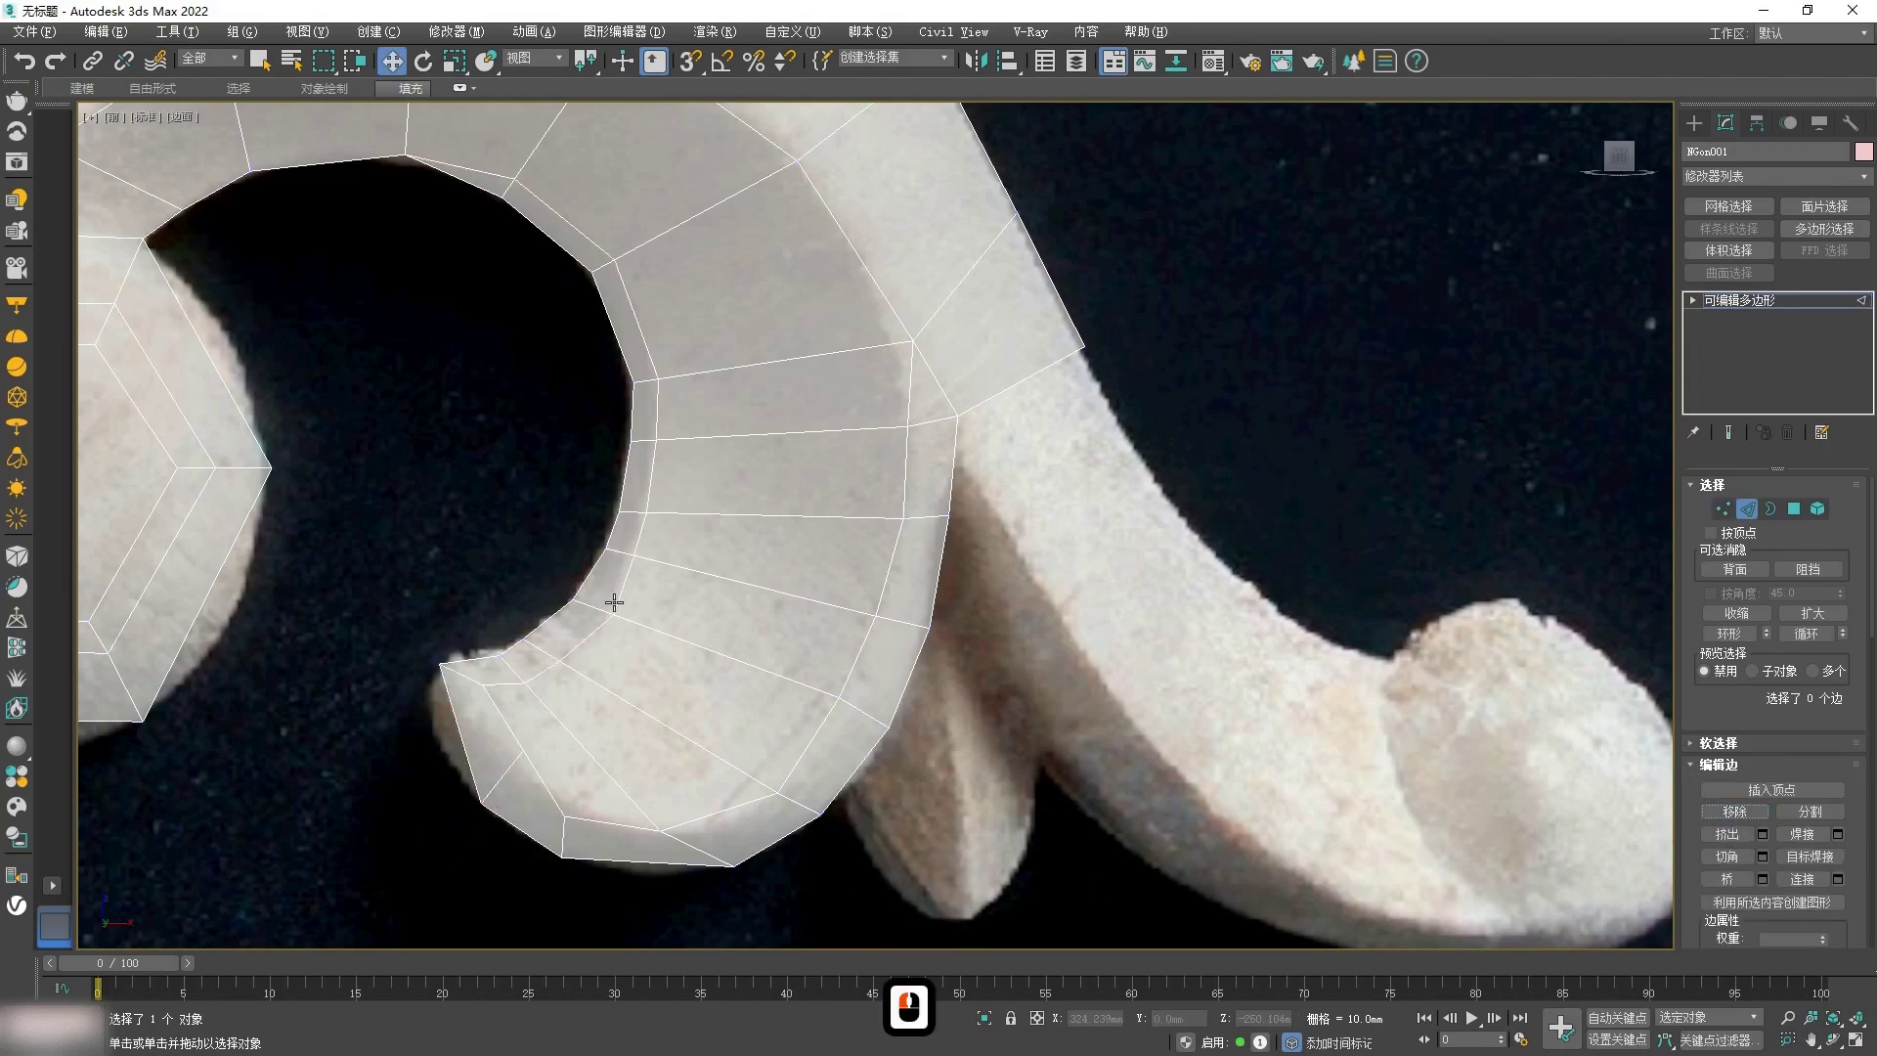
Step: Reposition the rim and inset vertices around the lower curl's tip to form an even border
{"action": "key", "text": "1"}
{"action": "scroll", "coordinate": [645, 875], "scroll_direction": "up", "scroll_amount": 2}
{"action": "left_click_drag", "start_coordinate": [451, 641], "coordinate": [409, 679]}
{"action": "left_click_drag", "start_coordinate": [368, 746], "coordinate": [325, 735]}
{"action": "mouse_move", "coordinate": [536, 772]}
{"action": "left_mouse_down"}
{"action": "mouse_move", "coordinate": [515, 768]}
{"action": "mouse_move", "coordinate": [526, 757]}
{"action": "left_mouse_up"}
{"action": "left_click_drag", "start_coordinate": [503, 862], "coordinate": [484, 844]}
{"action": "left_click_drag", "start_coordinate": [700, 808], "coordinate": [783, 800]}
Step: Cut additional edges across the lower curl's tip to connect its inset border vertices
{"action": "right_click", "coordinate": [315, 837]}
{"action": "left_click", "coordinate": [280, 665]}
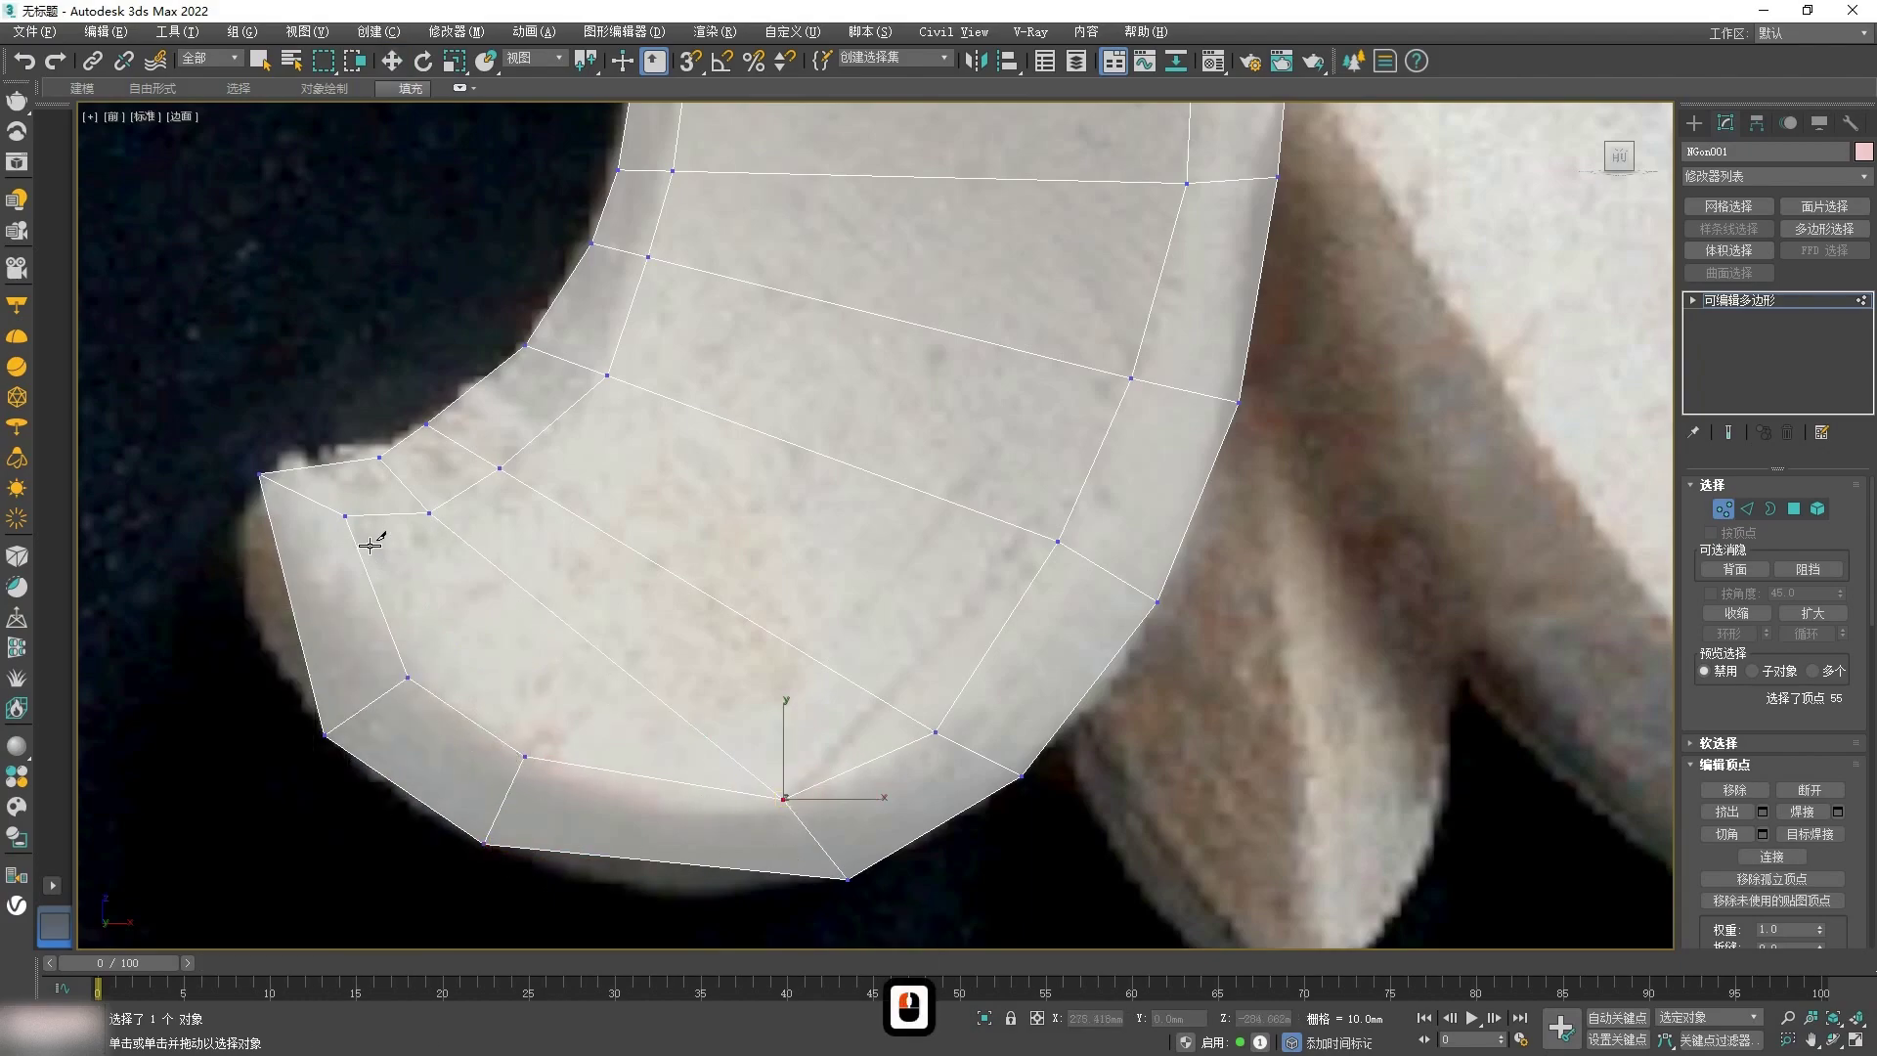
{"action": "scroll", "coordinate": [423, 704], "scroll_direction": "down", "scroll_amount": 1}
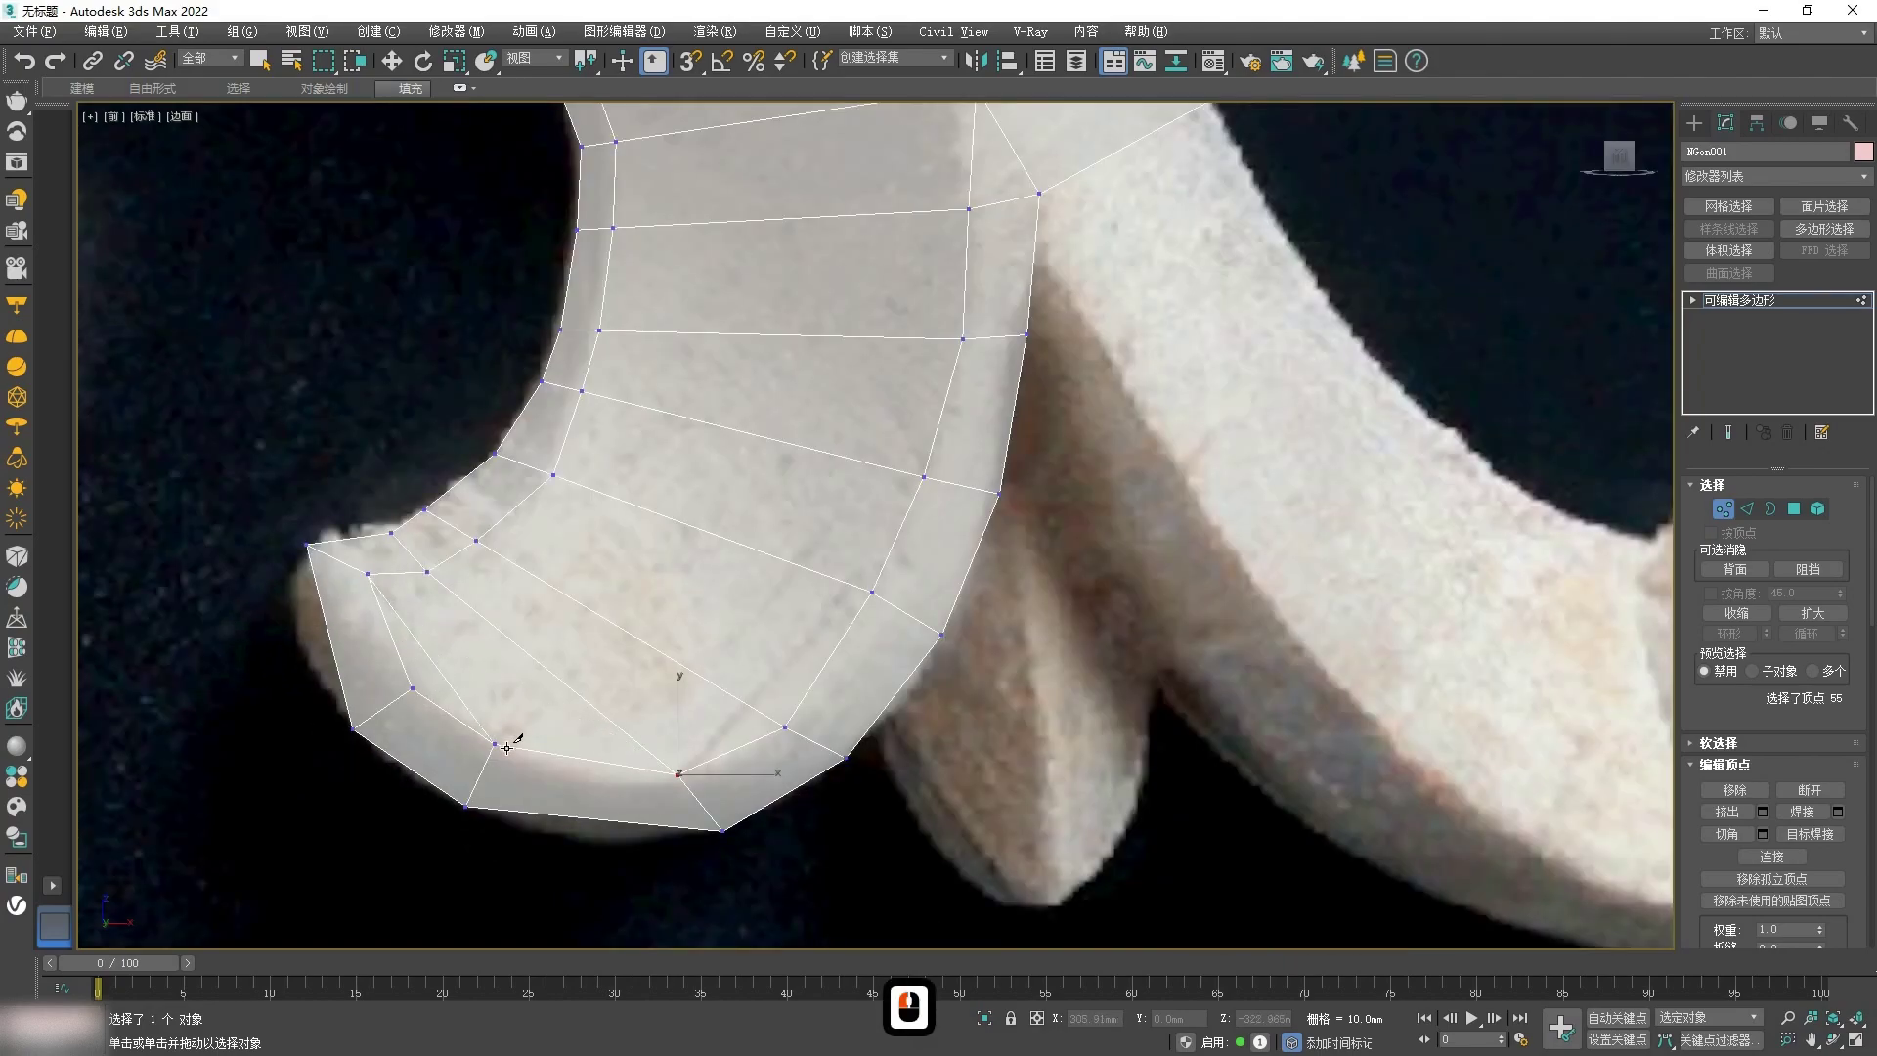
{"action": "scroll", "coordinate": [506, 749], "scroll_direction": "down", "scroll_amount": 3}
{"action": "key", "text": "w"}
Step: Extrude the outer branch's end edge in several segments from the fork toward the rounded knob
{"action": "scroll", "coordinate": [696, 698], "scroll_direction": "up", "scroll_amount": 3}
{"action": "middle_click_drag", "start_coordinate": [855, 612], "coordinate": [703, 562]}
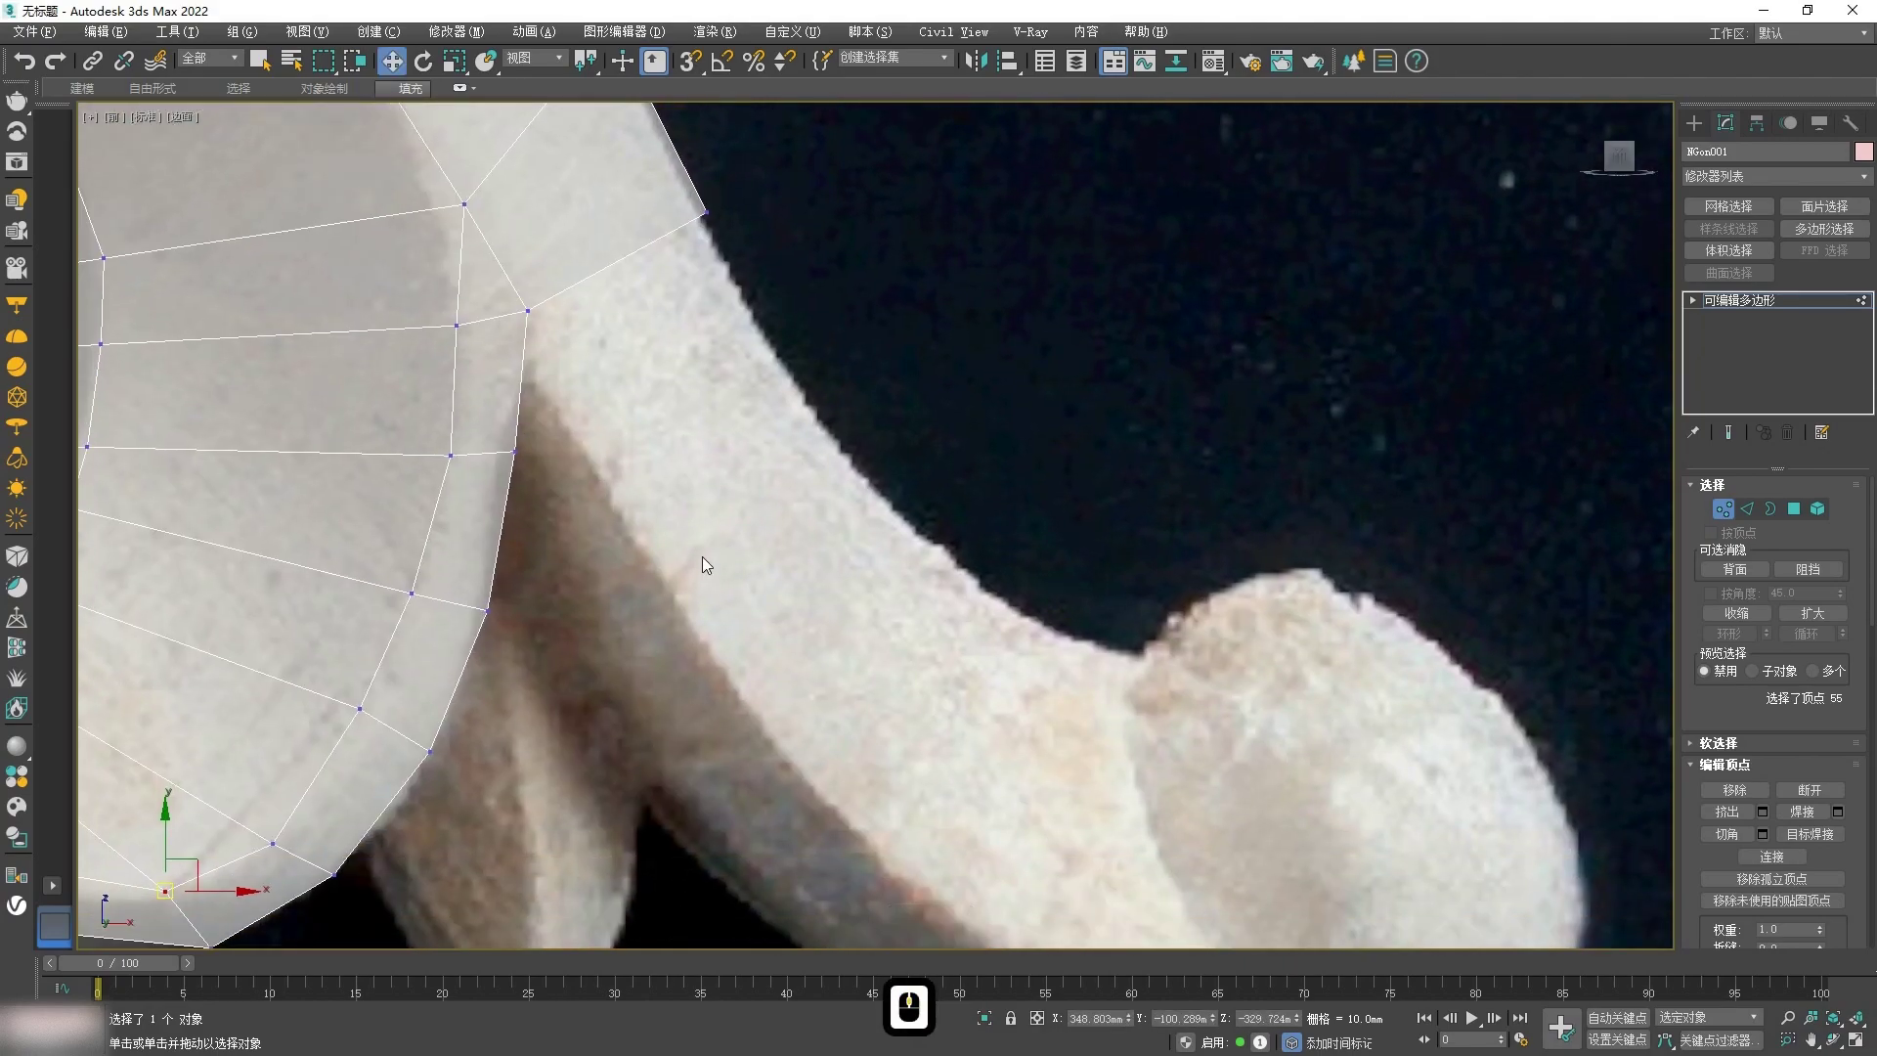
{"action": "key", "text": "2"}
{"action": "left_click_drag", "start_coordinate": [620, 270], "coordinate": [981, 757], "text": "shift"}
{"action": "middle_click_drag", "start_coordinate": [982, 756], "coordinate": [931, 525]}
{"action": "left_click_drag", "start_coordinate": [921, 511], "coordinate": [1085, 555], "text": "shift"}
Step: Move the outer branch's new vertices onto its upper contour and the lower edge of its front face
{"action": "key", "text": "1"}
{"action": "middle_click_drag", "start_coordinate": [823, 606], "coordinate": [851, 758]}
{"action": "left_click_drag", "start_coordinate": [871, 454], "coordinate": [878, 439]}
{"action": "left_click_drag", "start_coordinate": [1013, 610], "coordinate": [997, 531]}
{"action": "left_click_drag", "start_coordinate": [1178, 653], "coordinate": [1112, 581]}
{"action": "middle_click_drag", "start_coordinate": [1134, 622], "coordinate": [1157, 480]}
{"action": "left_click_drag", "start_coordinate": [1020, 610], "coordinate": [1201, 800]}
{"action": "left_click_drag", "start_coordinate": [857, 565], "coordinate": [902, 664]}
{"action": "left_click_drag", "start_coordinate": [715, 408], "coordinate": [761, 491]}
{"action": "middle_click_drag", "start_coordinate": [661, 323], "coordinate": [749, 497]}
{"action": "left_click_drag", "start_coordinate": [693, 437], "coordinate": [700, 458]}
Step: Select the lower border edges of the outer branch and extrude them downward to form its side strip
{"action": "middle_click_drag", "start_coordinate": [707, 565], "coordinate": [707, 411]}
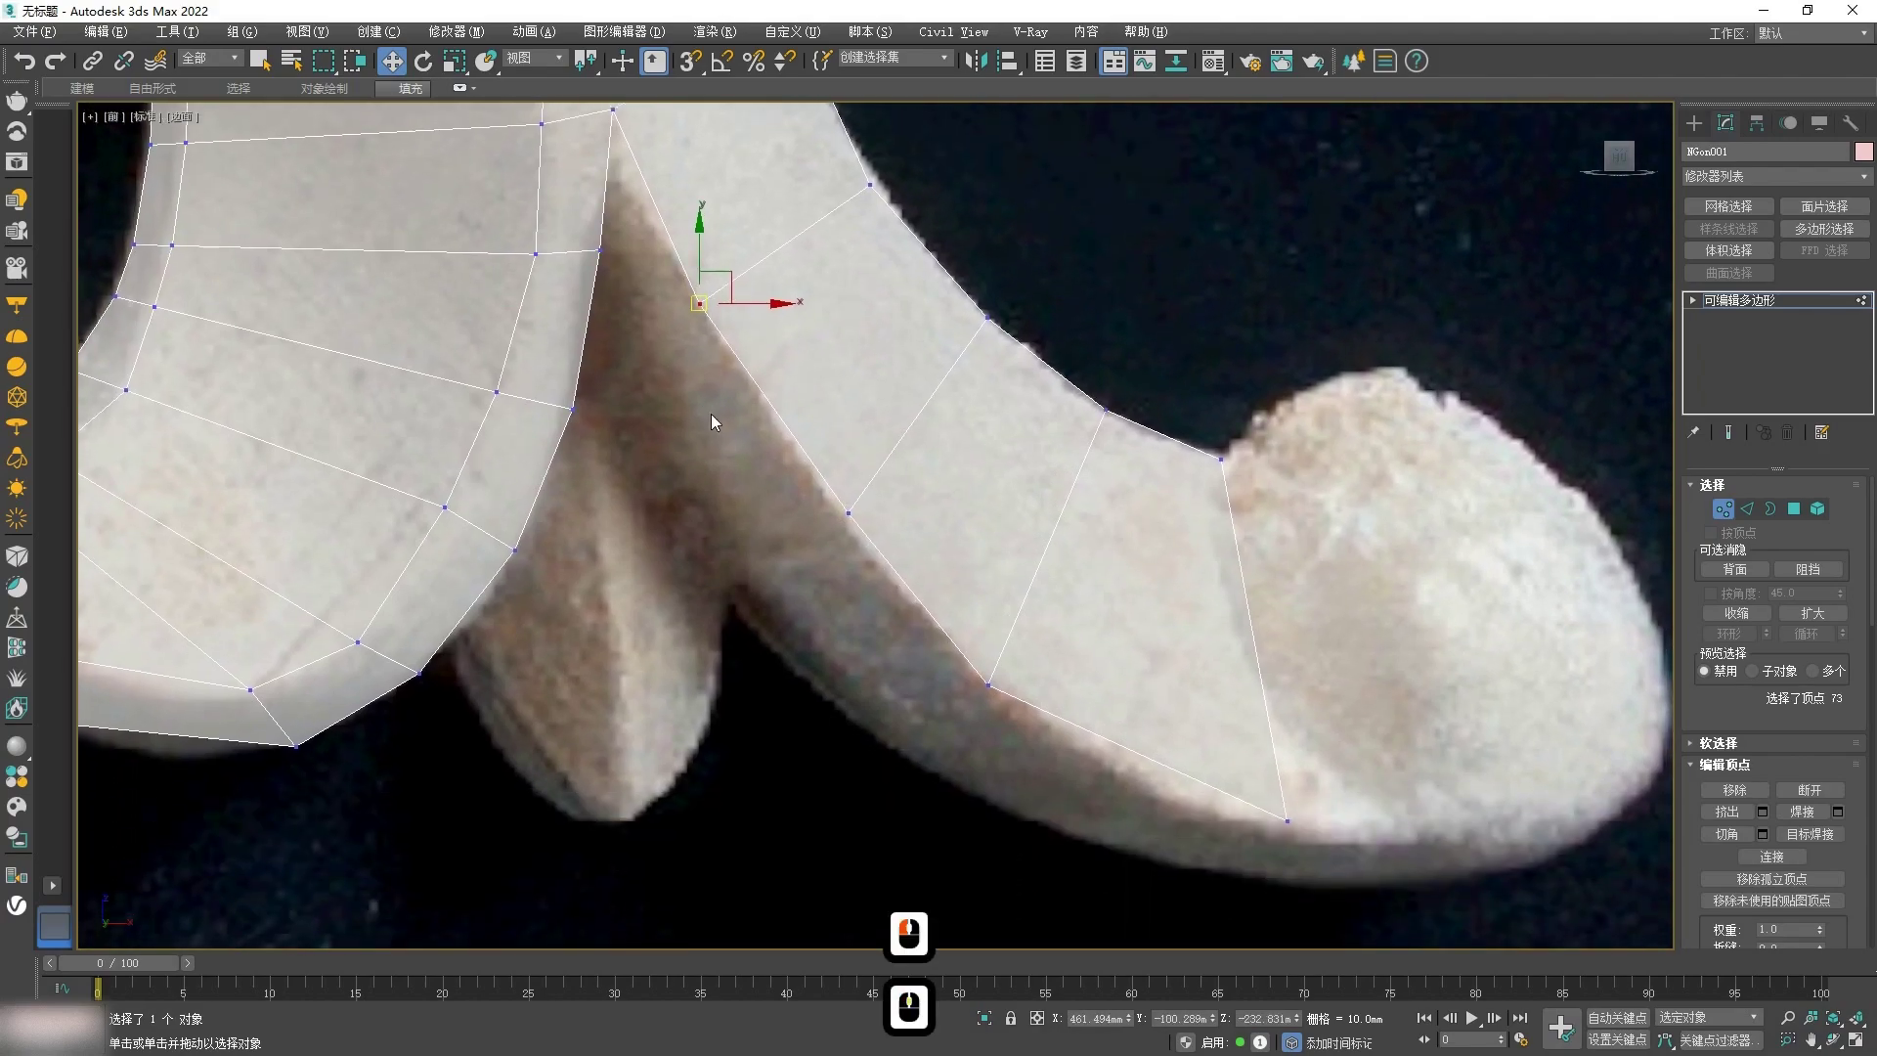
{"action": "key", "text": "2"}
{"action": "left_click", "coordinate": [675, 256]}
{"action": "left_click", "coordinate": [757, 357], "text": "ctrl"}
{"action": "left_click", "coordinate": [919, 585], "text": "ctrl"}
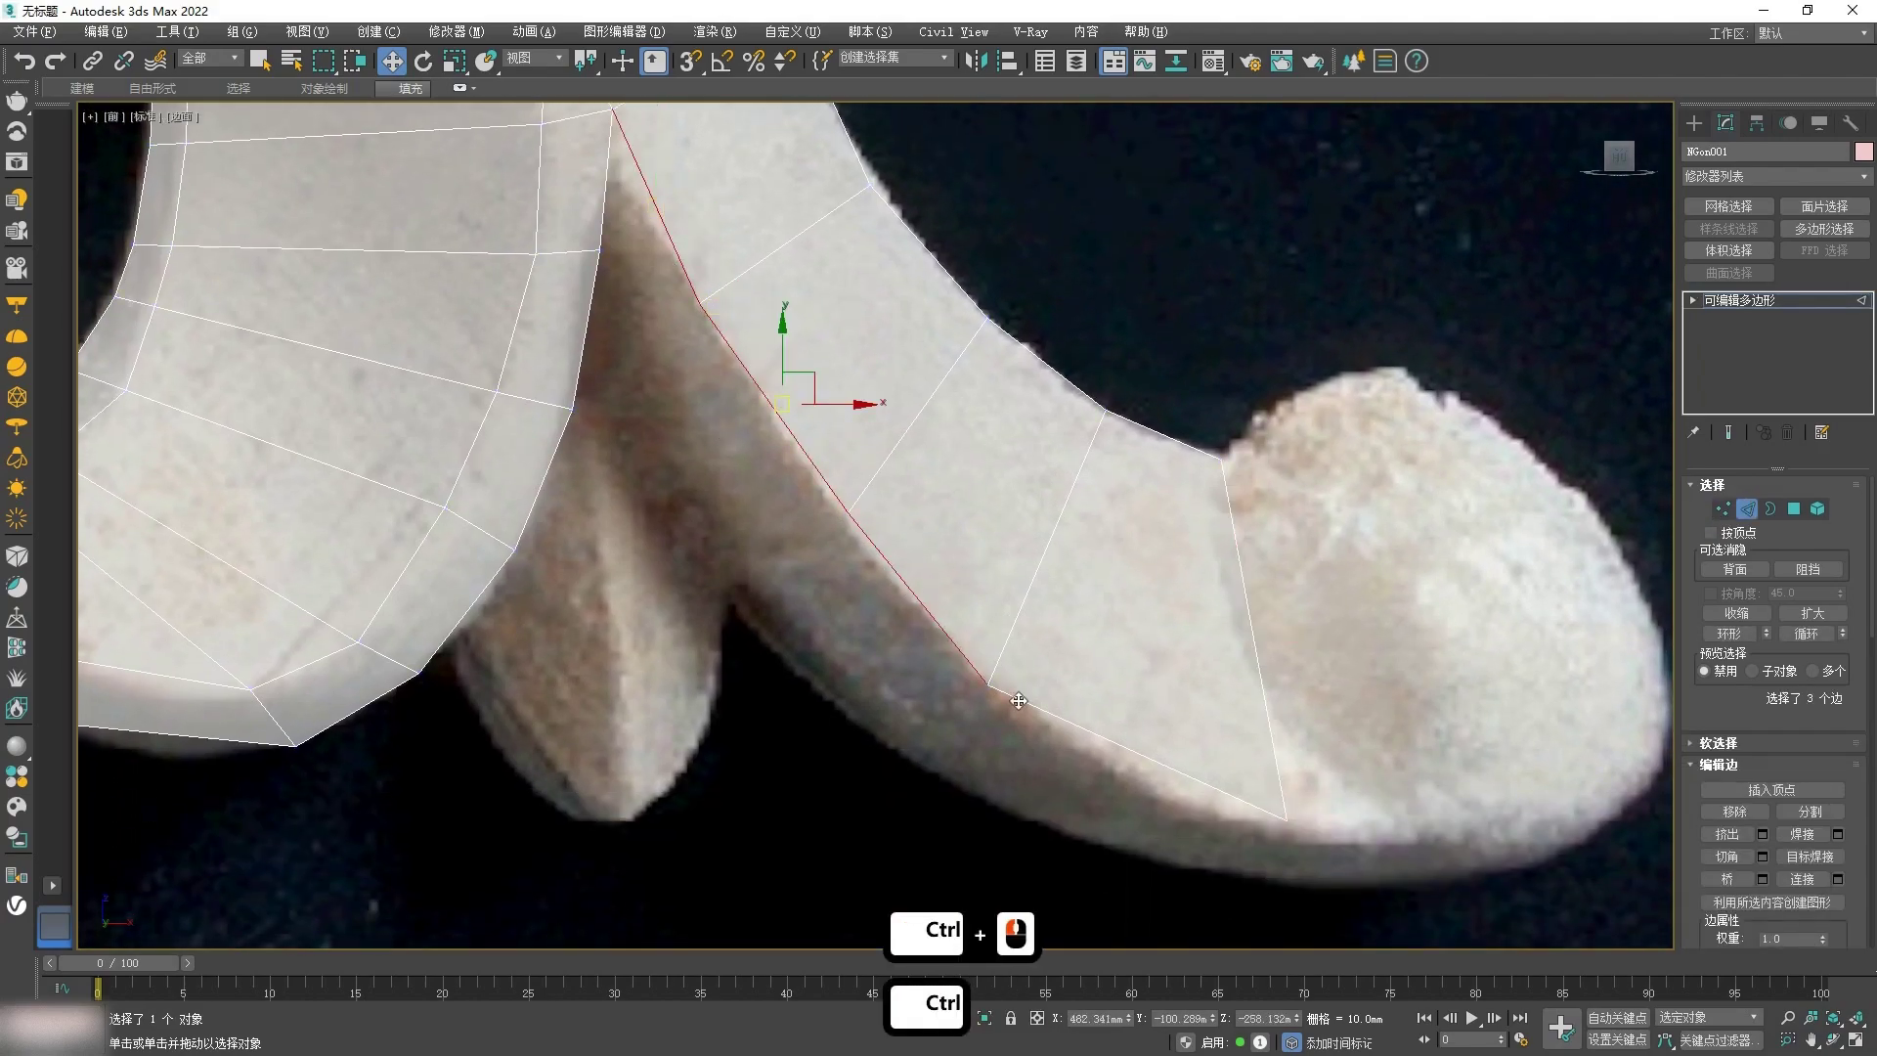
{"action": "left_click_drag", "start_coordinate": [870, 495], "coordinate": [839, 644], "text": "shift"}
Step: Fit the side strip's vertices to the outer branch's underside, from the fork to the rounded knob
{"action": "middle_click_drag", "start_coordinate": [753, 667], "coordinate": [755, 466]}
{"action": "key", "text": "1"}
{"action": "middle_click_drag", "start_coordinate": [672, 365], "coordinate": [658, 600]}
{"action": "left_click_drag", "start_coordinate": [601, 329], "coordinate": [605, 285]}
{"action": "left_click_drag", "start_coordinate": [683, 522], "coordinate": [648, 508]}
{"action": "middle_click_drag", "start_coordinate": [658, 562], "coordinate": [661, 383]}
{"action": "left_click", "coordinate": [832, 553]}
{"action": "left_click_drag", "start_coordinate": [832, 553], "coordinate": [732, 446]}
{"action": "left_click_drag", "start_coordinate": [976, 725], "coordinate": [881, 608]}
{"action": "left_click_drag", "start_coordinate": [1274, 860], "coordinate": [1216, 738]}
{"action": "left_click_drag", "start_coordinate": [1278, 677], "coordinate": [1245, 671]}
Step: Fine-tune the side strip's vertices beside the small pointed leaf
{"action": "middle_click_drag", "start_coordinate": [900, 644], "coordinate": [1081, 753]}
{"action": "left_click_drag", "start_coordinate": [918, 552], "coordinate": [916, 568]}
{"action": "left_click_drag", "start_coordinate": [830, 441], "coordinate": [839, 432]}
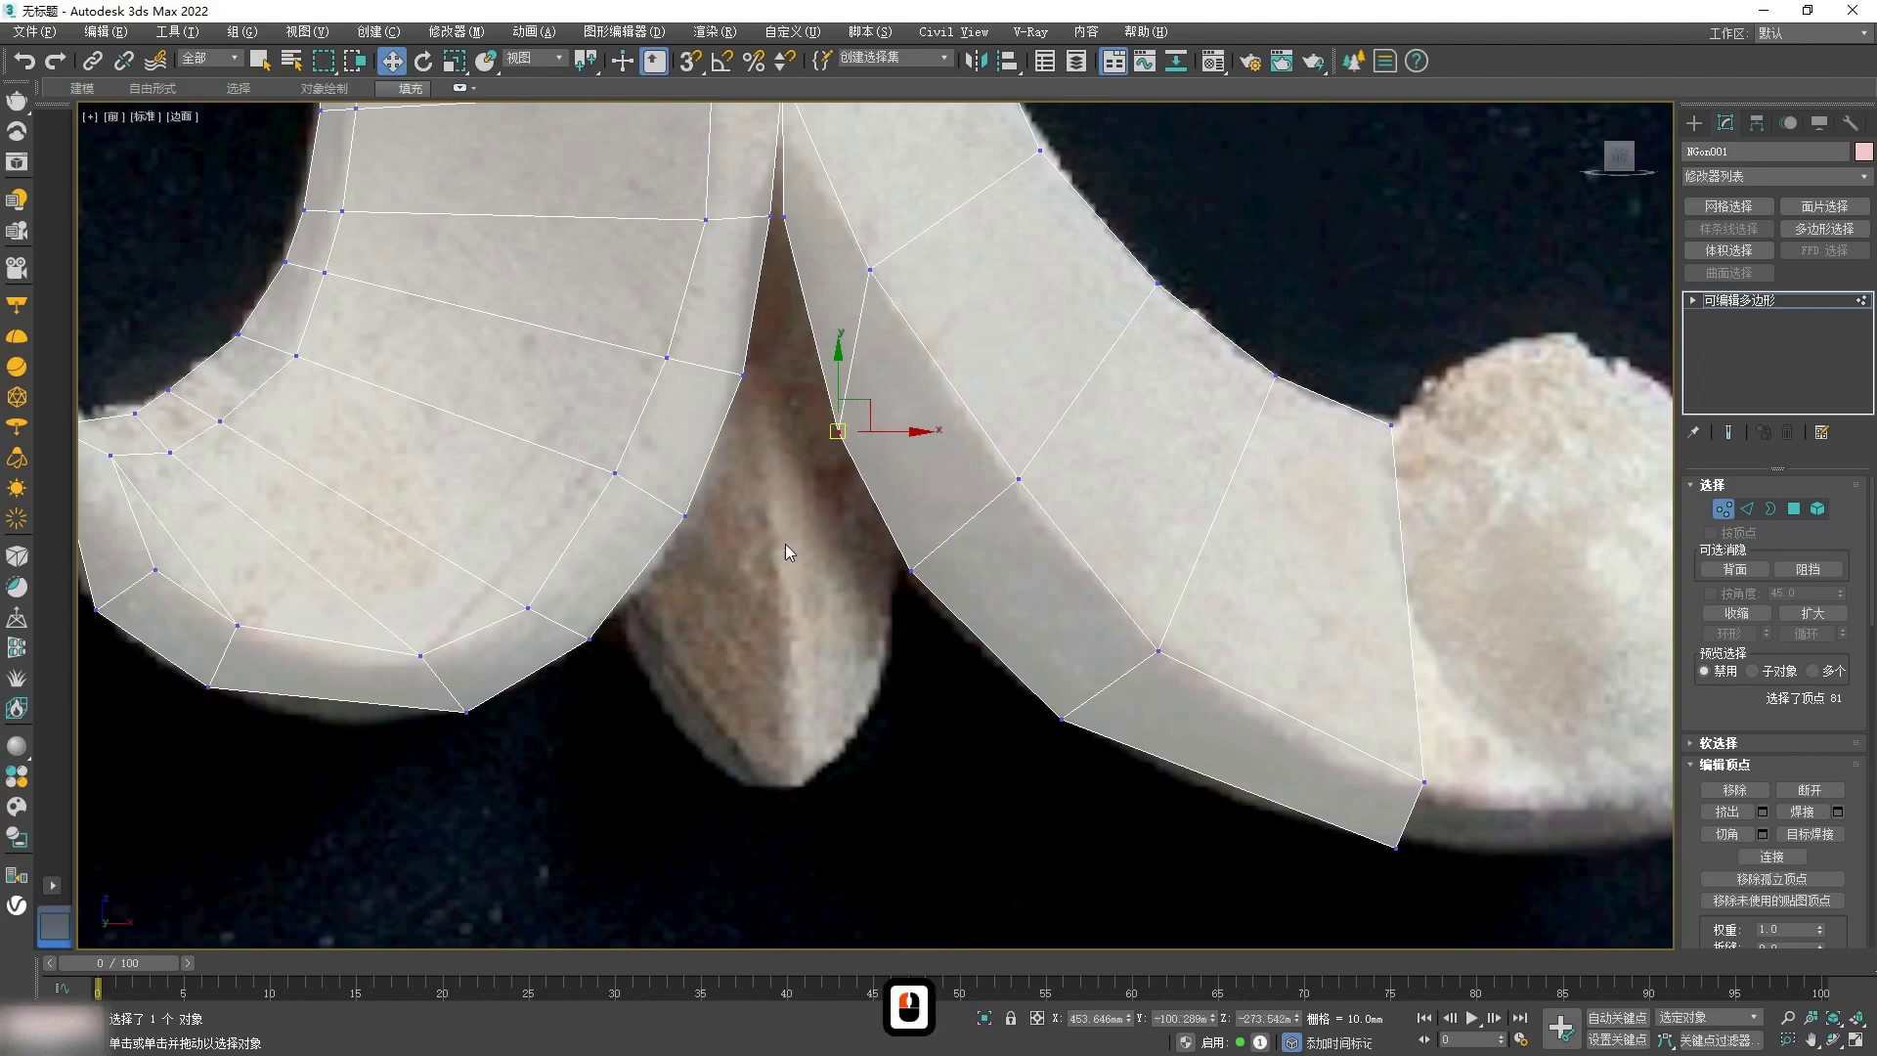
{"action": "left_click", "coordinate": [810, 490]}
Step: Adjust the ridge vertex above the fork and the neighbouring vertex on the scroll's outer edge
{"action": "middle_click_drag", "start_coordinate": [770, 622], "coordinate": [706, 642]}
{"action": "middle_click_drag", "start_coordinate": [713, 424], "coordinate": [714, 545]}
{"action": "scroll", "coordinate": [713, 547], "scroll_direction": "down", "scroll_amount": 2}
{"action": "scroll", "coordinate": [719, 420], "scroll_direction": "up", "scroll_amount": 3}
{"action": "scroll", "coordinate": [713, 428], "scroll_direction": "down", "scroll_amount": 1}
{"action": "left_click_drag", "start_coordinate": [719, 196], "coordinate": [648, 239]}
{"action": "middle_click_drag", "start_coordinate": [805, 310], "coordinate": [761, 442]}
{"action": "left_click_drag", "start_coordinate": [854, 229], "coordinate": [854, 238]}
{"action": "middle_click_drag", "start_coordinate": [766, 403], "coordinate": [801, 319]}
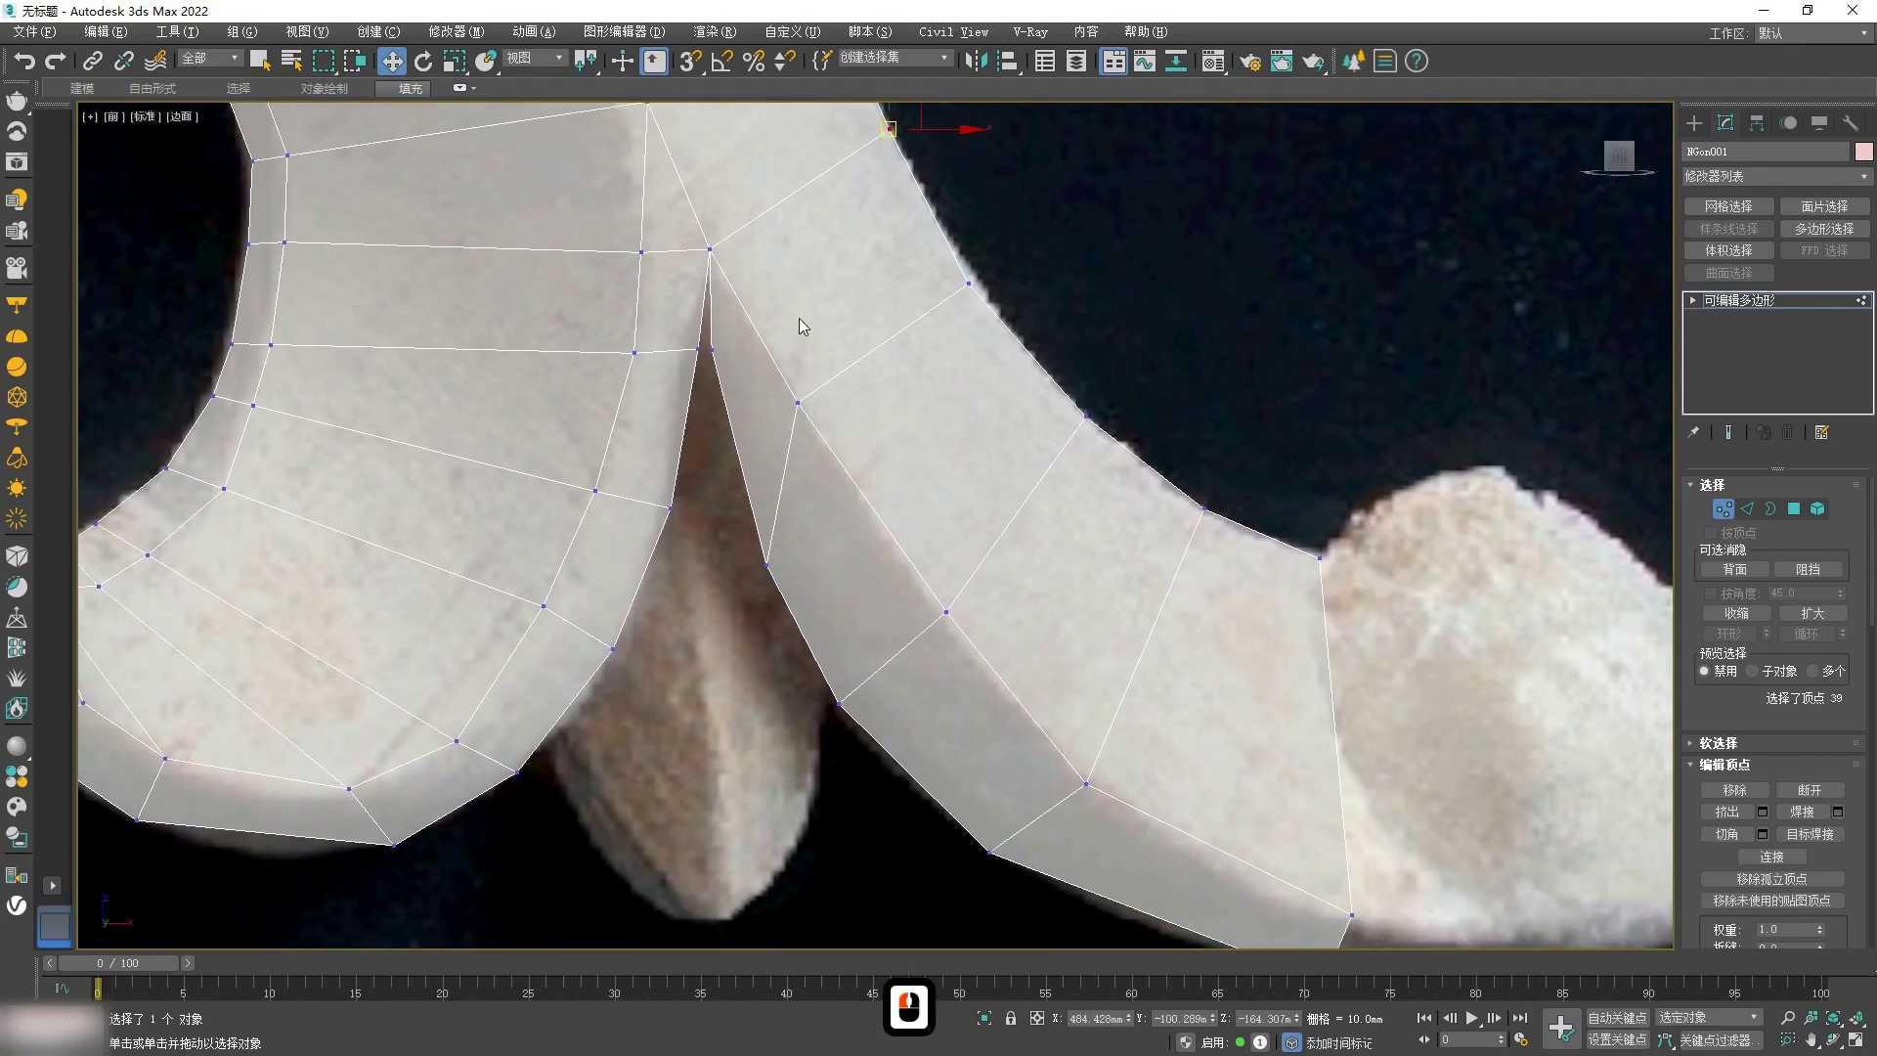
Step: Target-weld the inner branch's border vertex just below the fork to the adjacent side strip vertex
{"action": "scroll", "coordinate": [739, 479], "scroll_direction": "up", "scroll_amount": 2}
{"action": "middle_click_drag", "start_coordinate": [714, 503], "coordinate": [786, 403]}
{"action": "right_click", "coordinate": [757, 365]}
{"action": "left_click", "coordinate": [716, 608]}
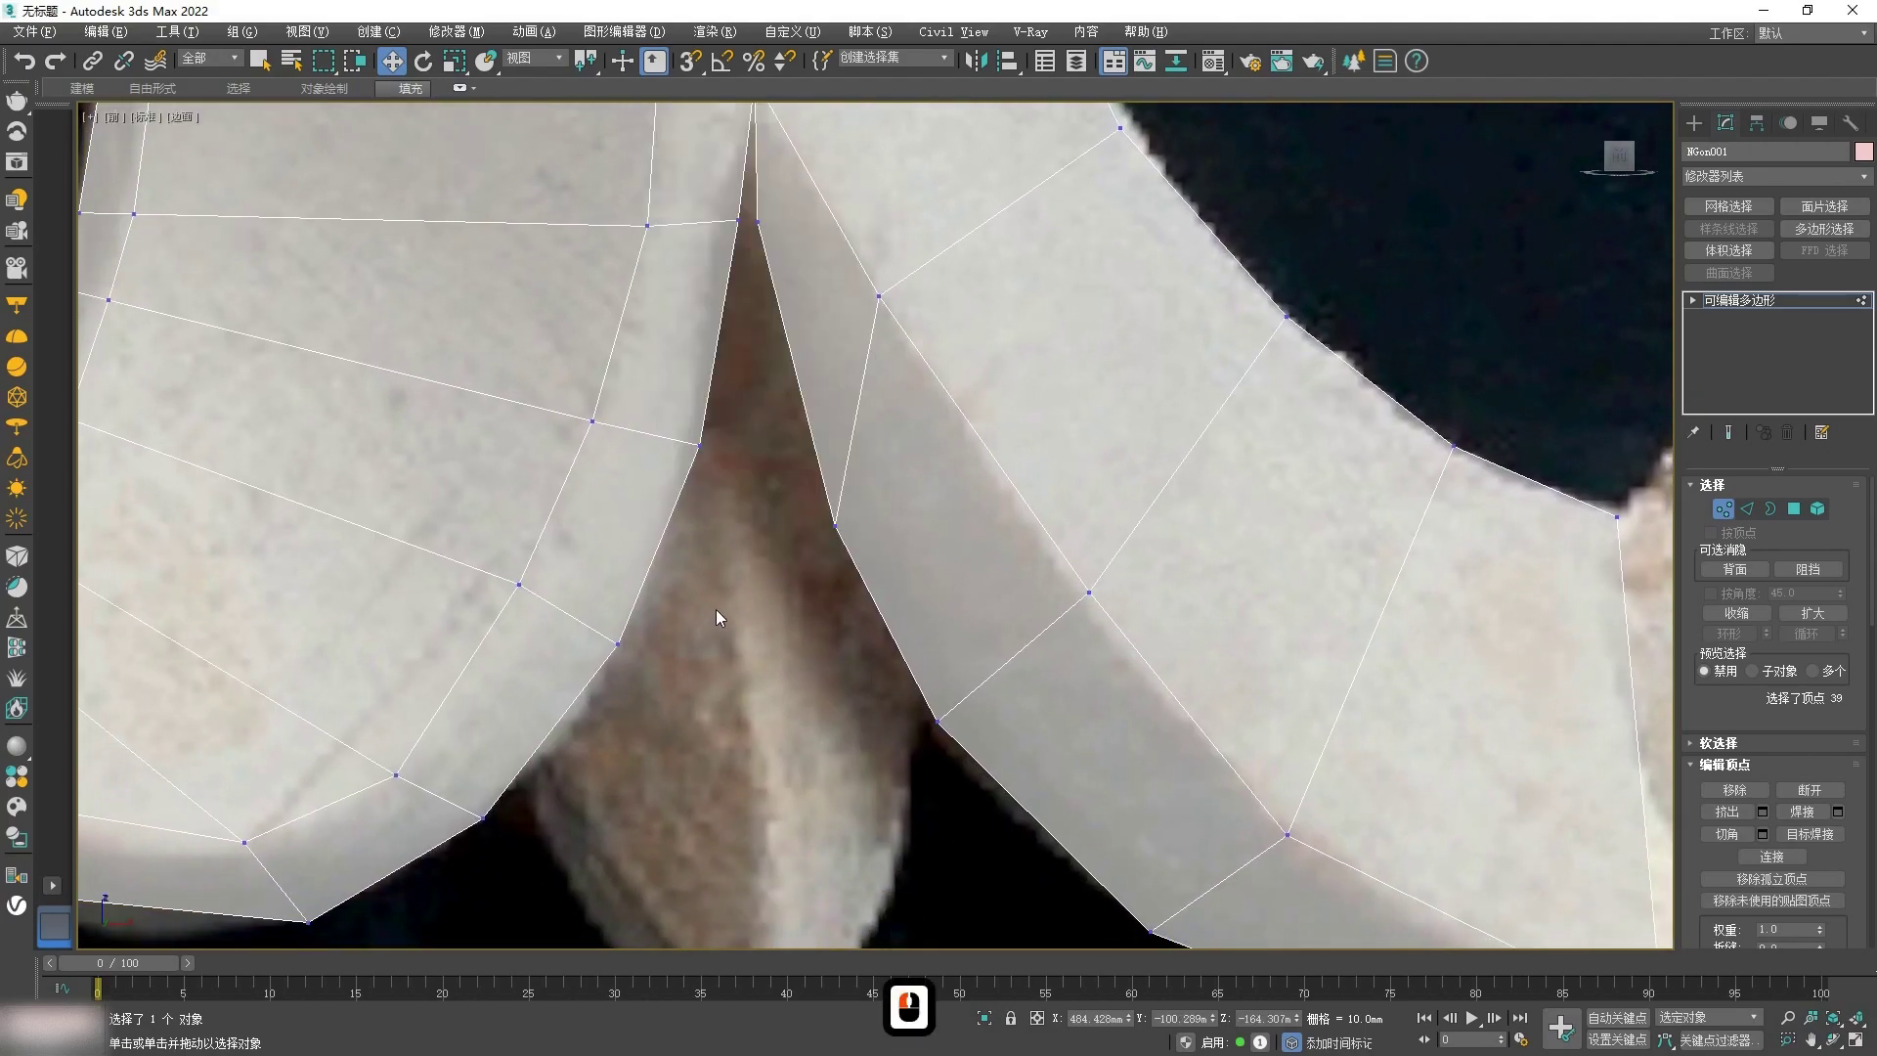
{"action": "key", "text": "ctrl+shift+w"}
{"action": "left_click", "coordinate": [758, 225]}
{"action": "right_click", "coordinate": [741, 470]}
Step: Extend the side strip's two border edges below the fork across the gap over the small pointed leaf
{"action": "middle_click_drag", "start_coordinate": [805, 705], "coordinate": [803, 572]}
{"action": "middle_click_drag", "start_coordinate": [804, 663], "coordinate": [802, 645]}
{"action": "key", "text": "2"}
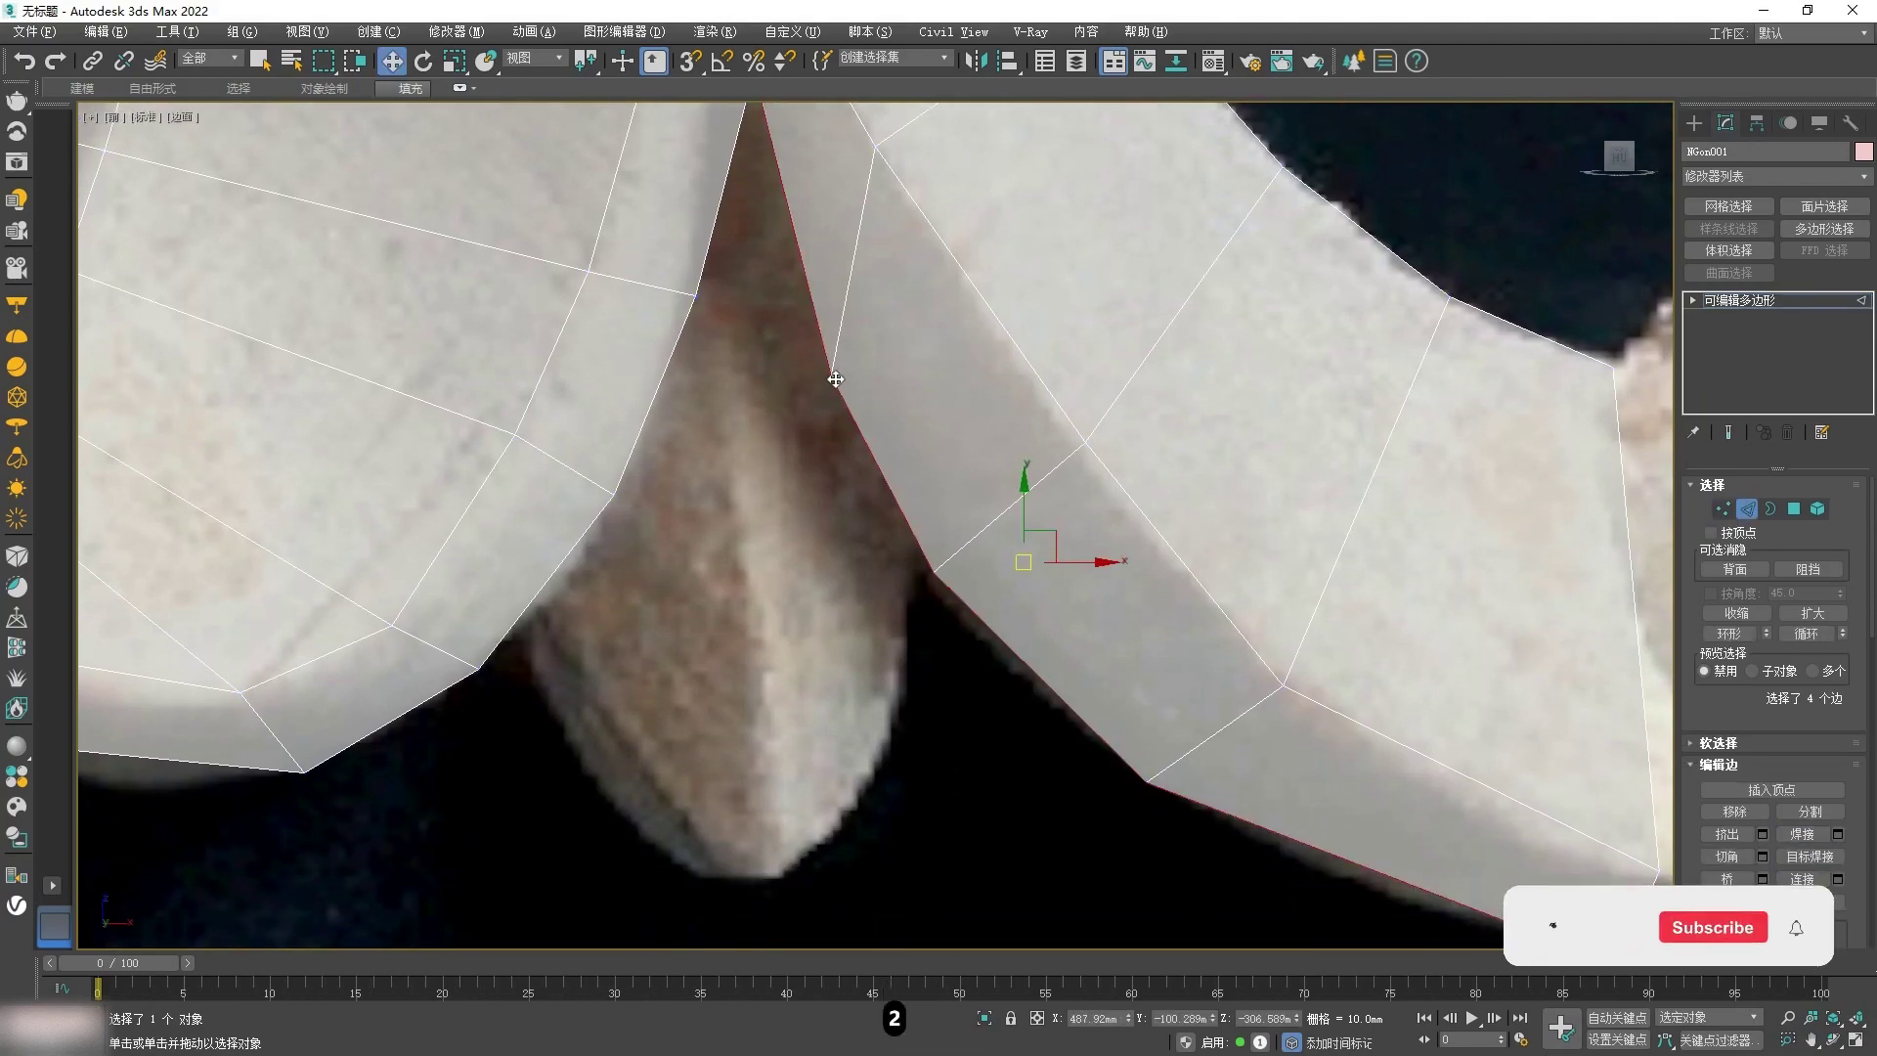
{"action": "left_click", "coordinate": [799, 278]}
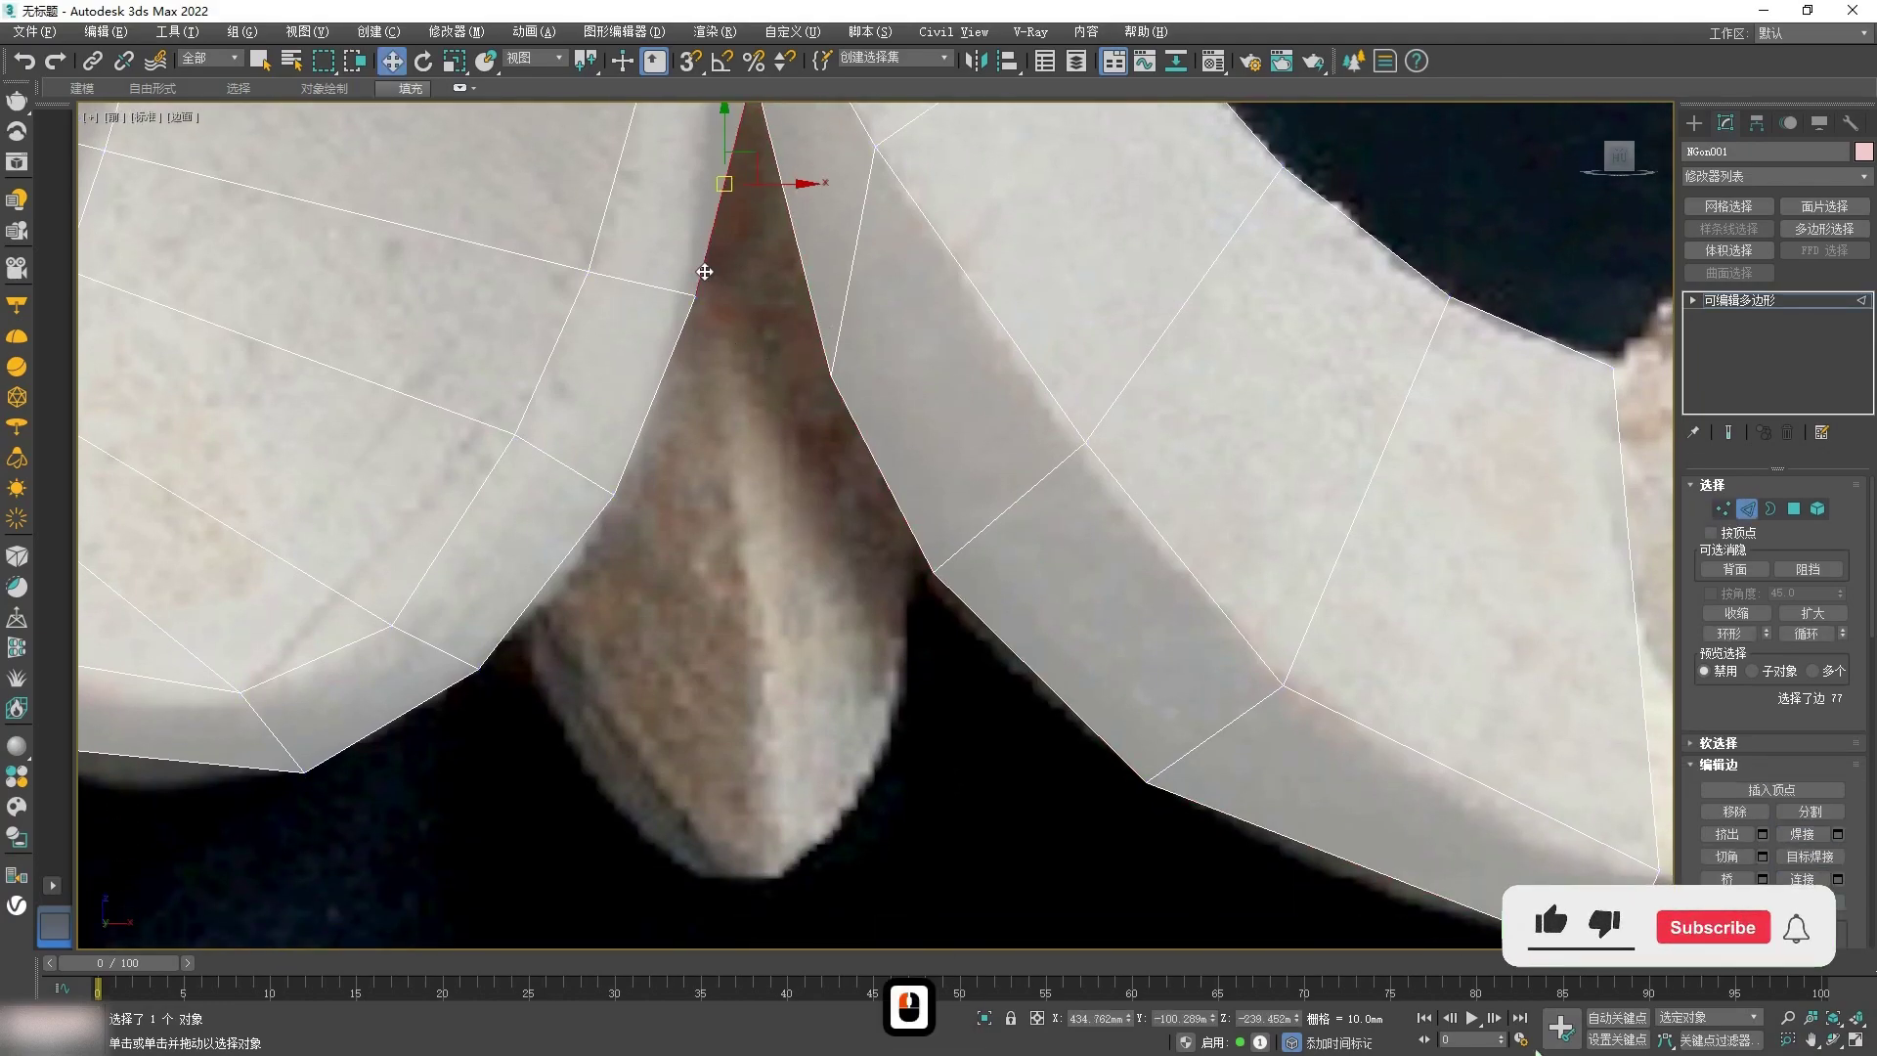
{"action": "left_click", "coordinate": [854, 436], "text": "ctrl"}
{"action": "mouse_move", "coordinate": [831, 338]}
{"action": "left_mouse_down", "text": "shift"}
{"action": "mouse_move", "coordinate": [779, 649]}
{"action": "mouse_move", "coordinate": [750, 713]}
{"action": "left_mouse_up", "text": "shift"}
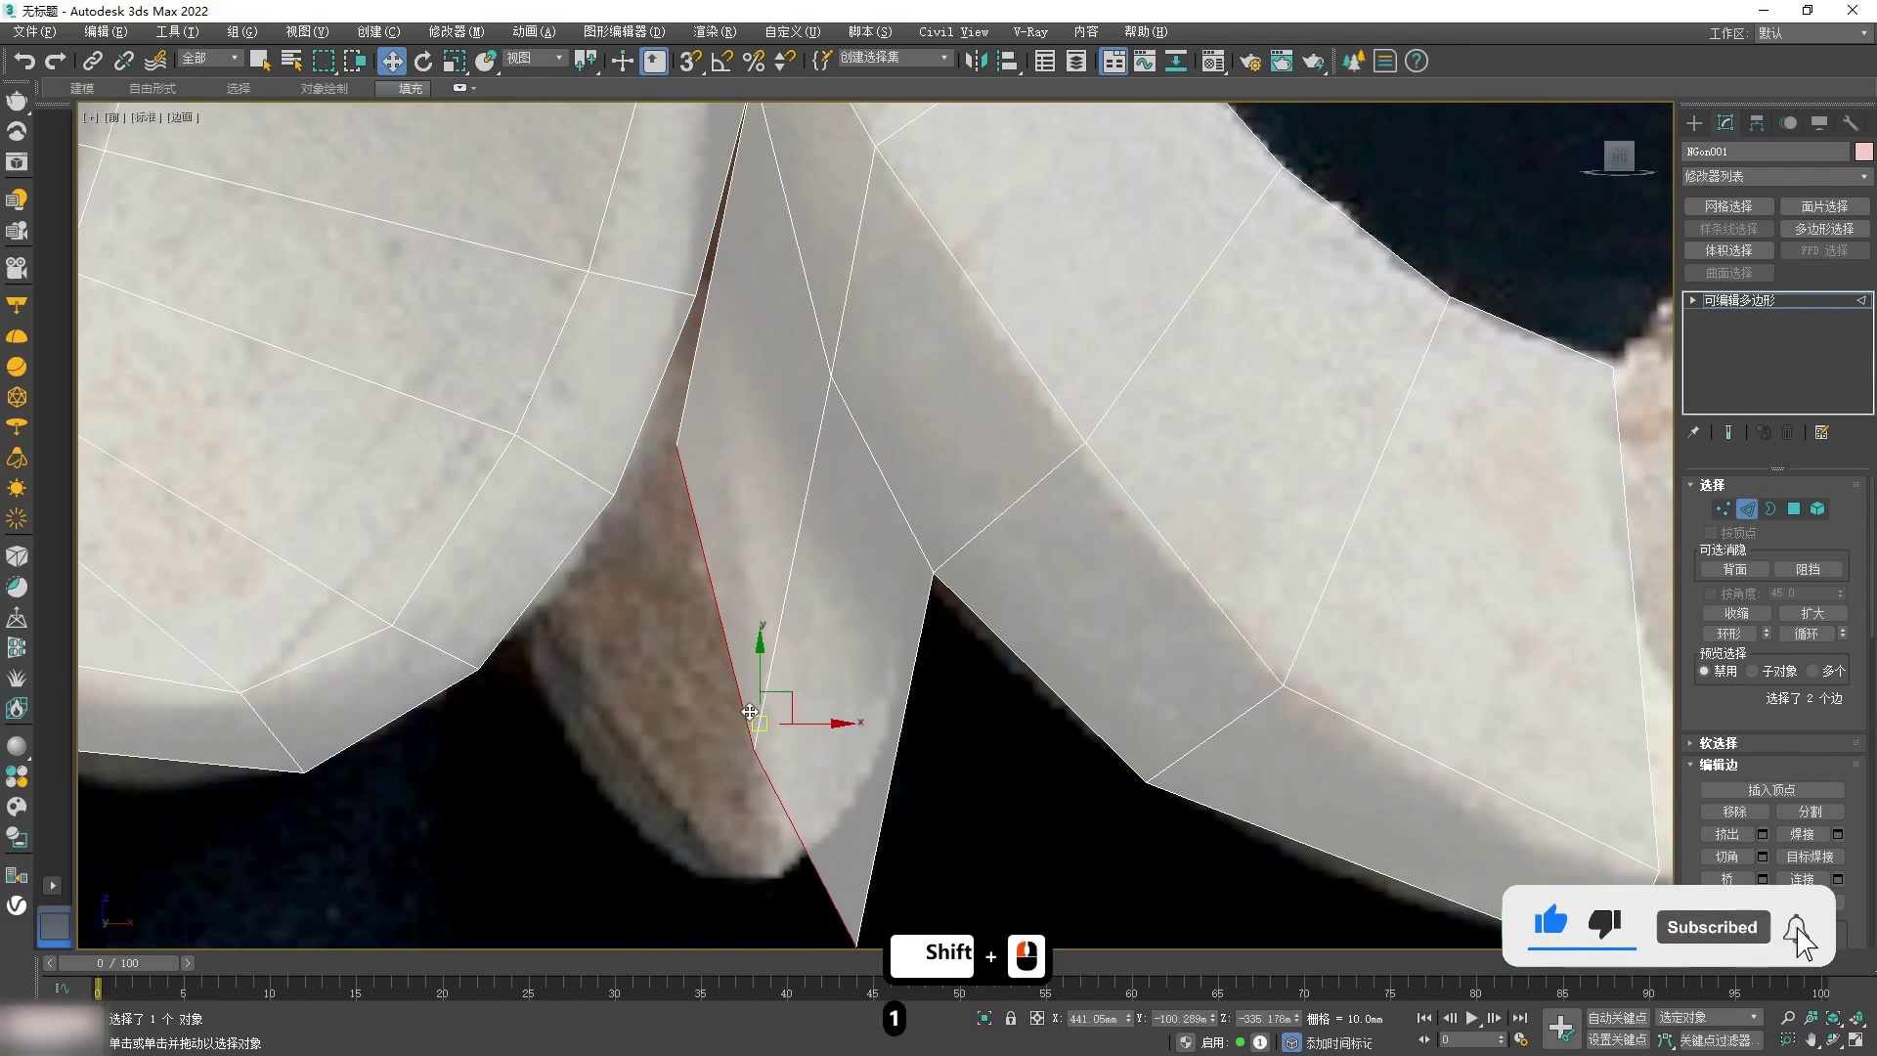
Step: Target-weld the new leaf faces' free vertices to the inner branch's border vertices and the side strip's corner
{"action": "key", "text": "1"}
{"action": "key", "text": "ctrl+shift+w"}
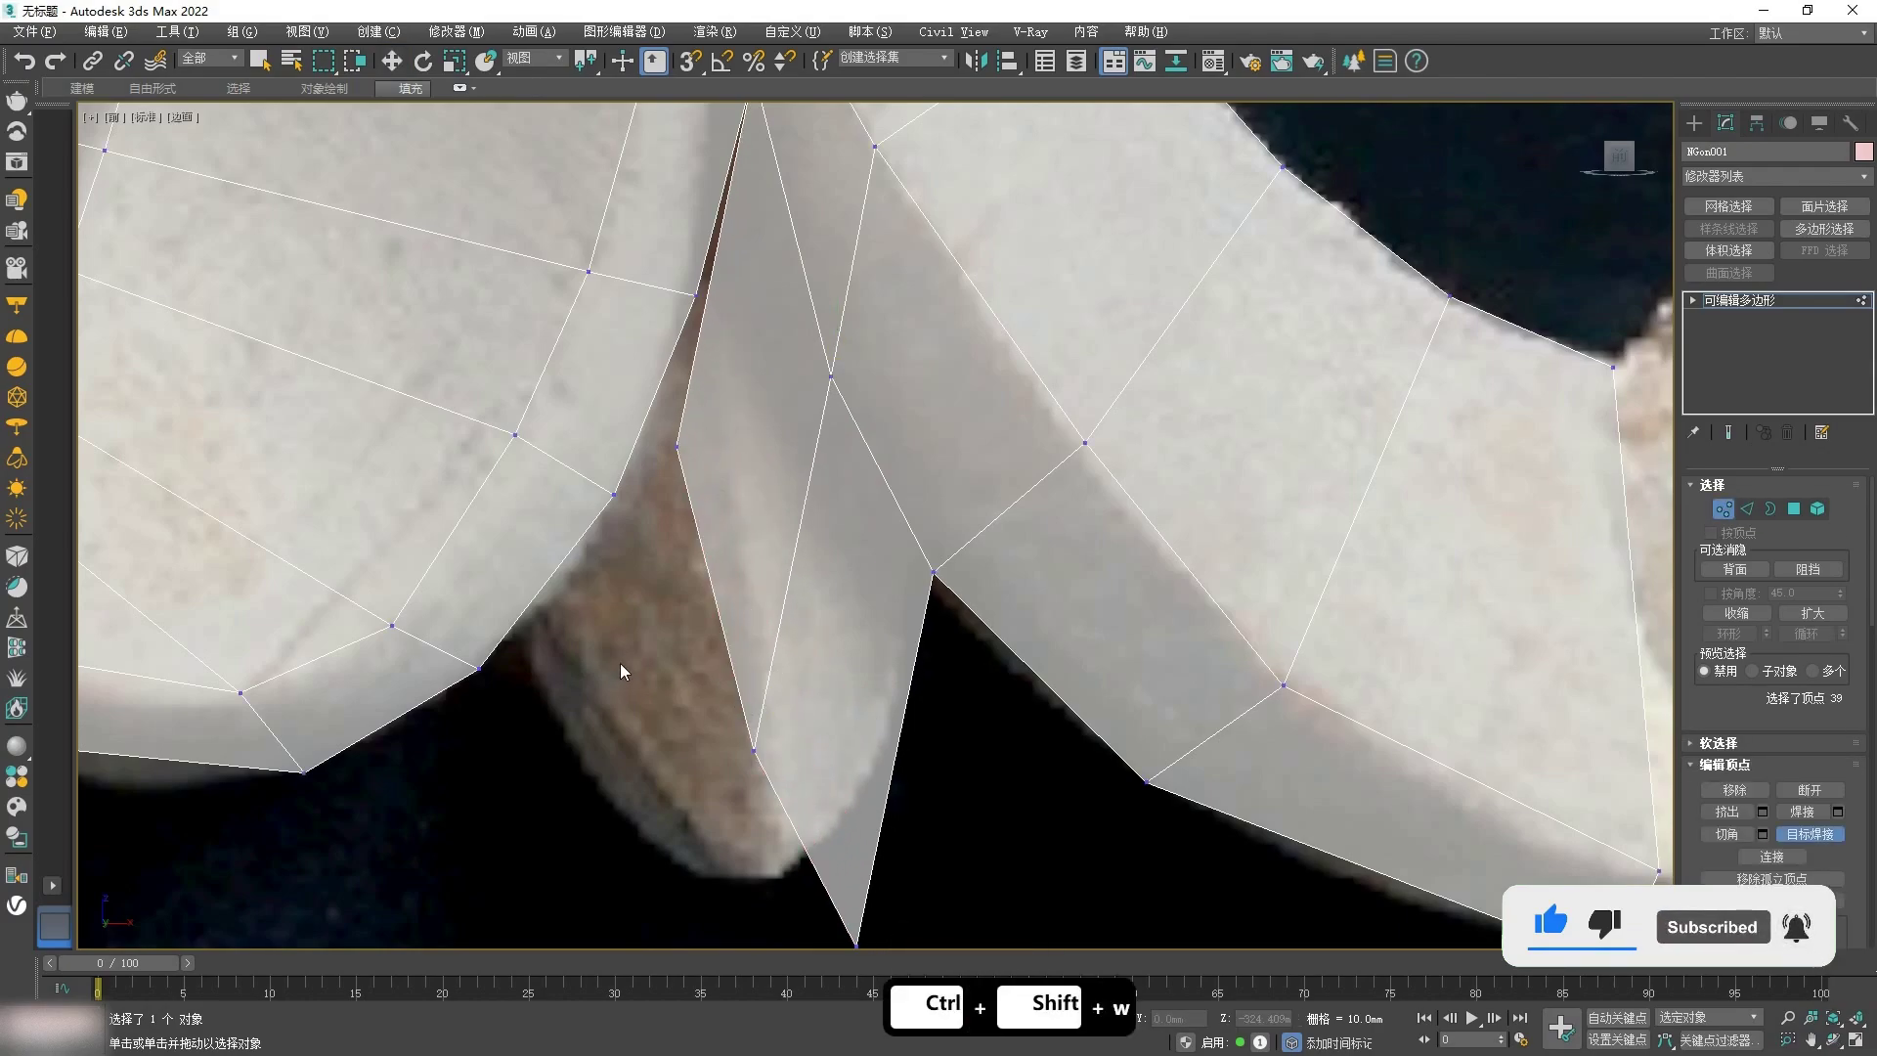
{"action": "left_click", "coordinate": [699, 442]}
{"action": "left_click", "coordinate": [745, 733]}
{"action": "left_click", "coordinate": [616, 493]}
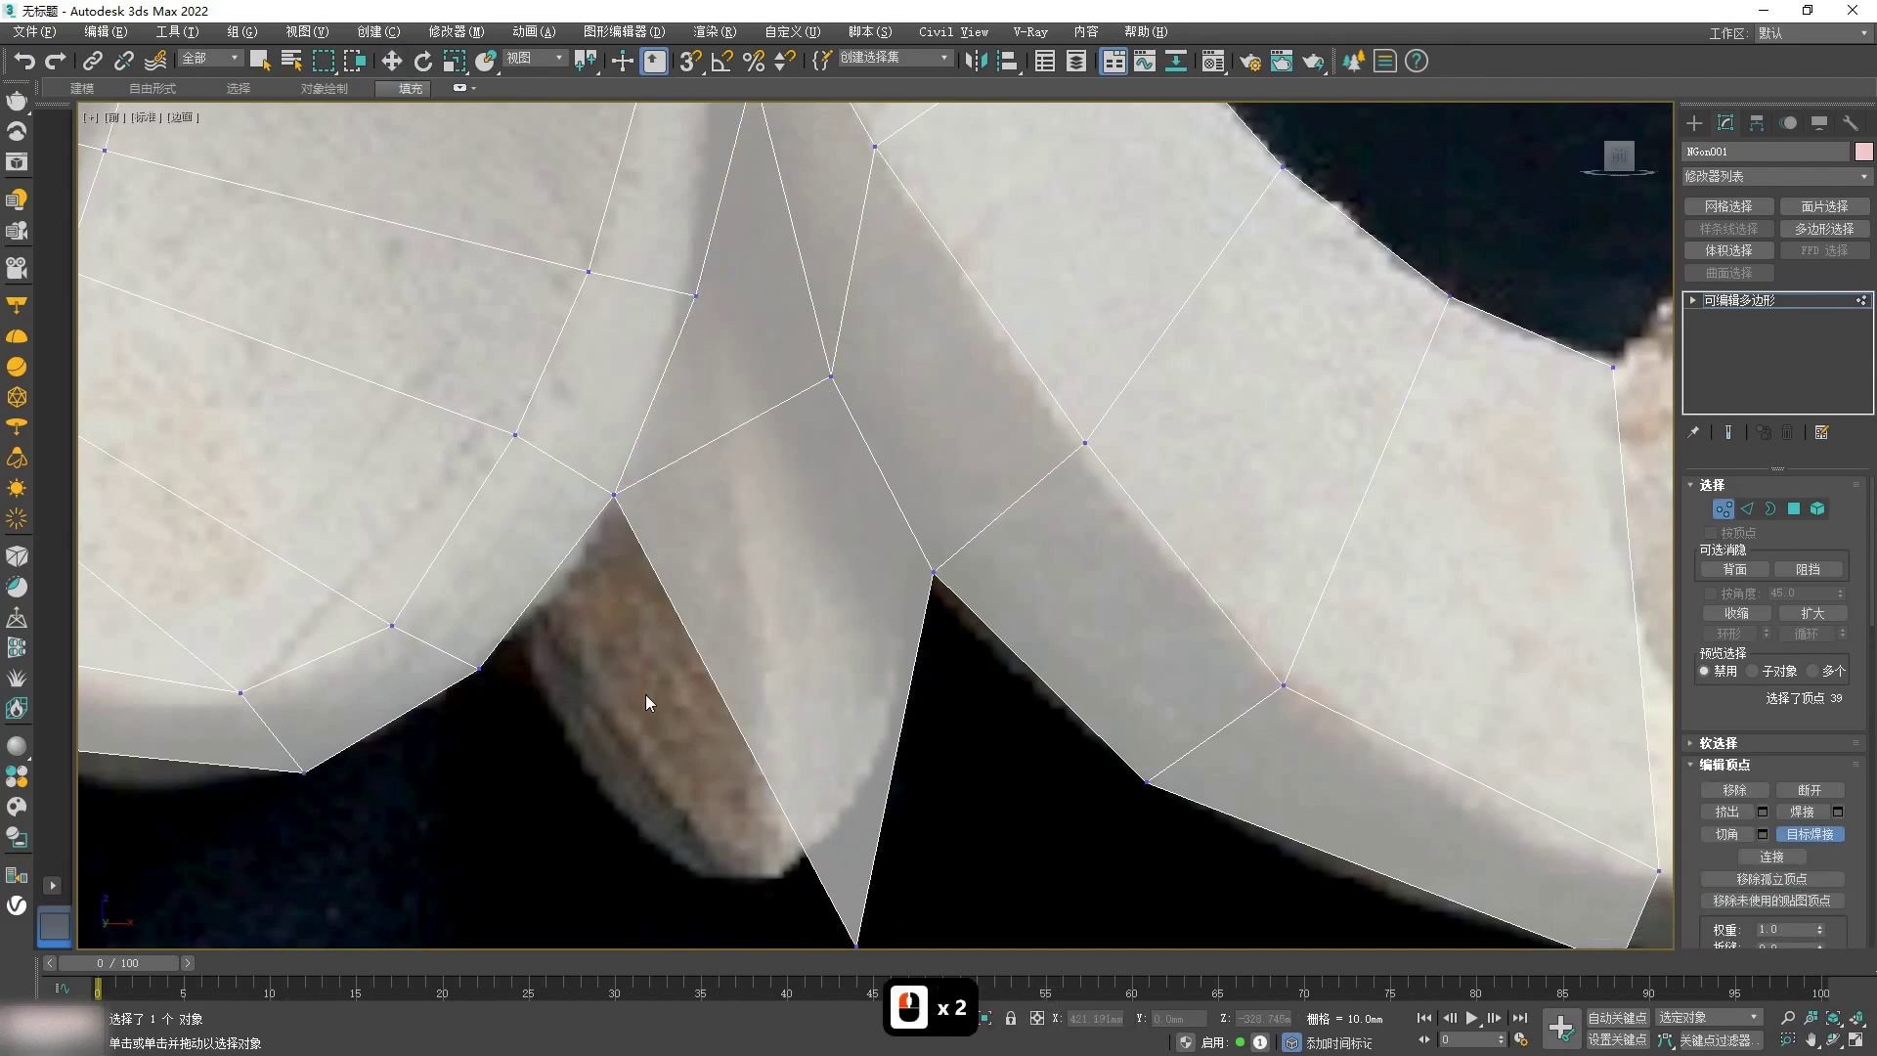
{"action": "middle_click_drag", "start_coordinate": [796, 939], "coordinate": [800, 824]}
{"action": "left_click", "coordinate": [860, 831]}
{"action": "left_click", "coordinate": [485, 554]}
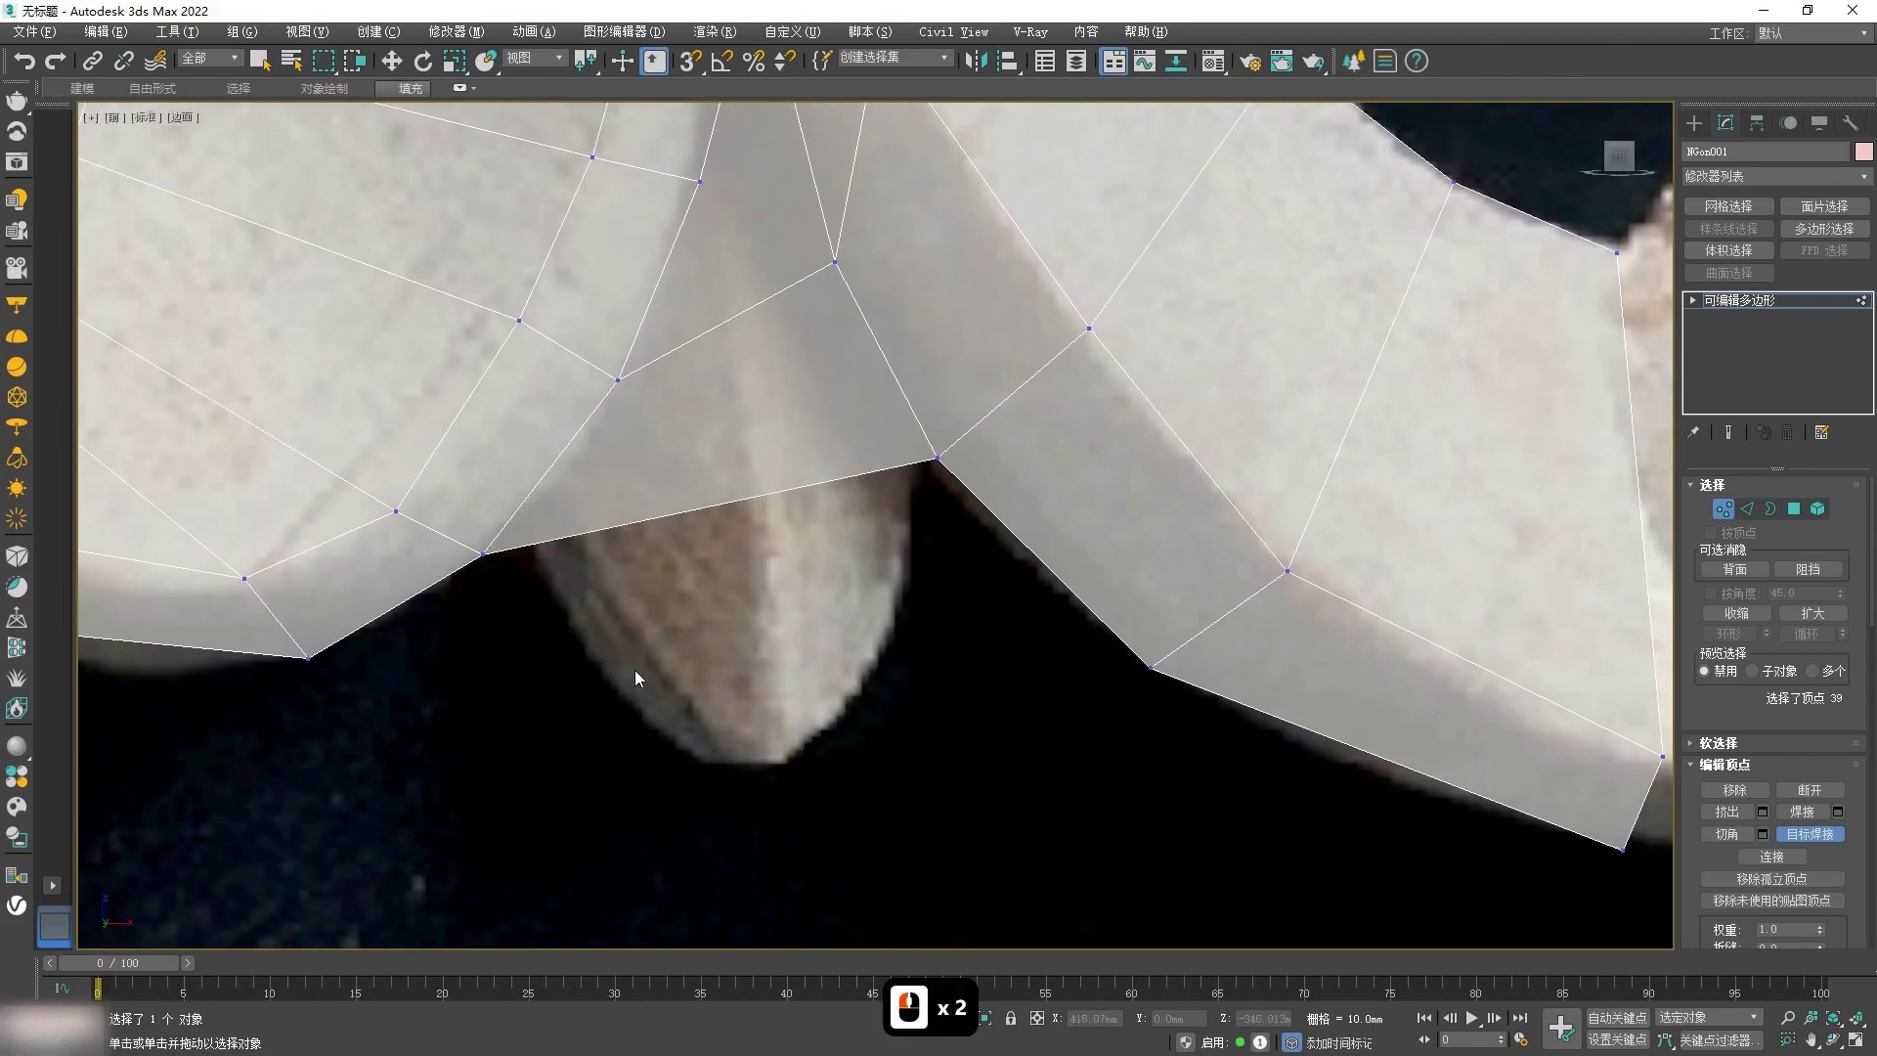
Step: Fit the vertices where the pointed leaf meets the inner branch and the side strip to the photo
{"action": "key", "text": "w"}
{"action": "middle_click_drag", "start_coordinate": [637, 677], "coordinate": [602, 784]}
{"action": "scroll", "coordinate": [615, 568], "scroll_direction": "down", "scroll_amount": 3}
{"action": "middle_click_drag", "start_coordinate": [617, 568], "coordinate": [626, 623]}
{"action": "scroll", "coordinate": [646, 440], "scroll_direction": "up", "scroll_amount": 4}
{"action": "left_click_drag", "start_coordinate": [719, 314], "coordinate": [702, 327]}
{"action": "middle_click_drag", "start_coordinate": [669, 663], "coordinate": [662, 495]}
{"action": "left_click_drag", "start_coordinate": [631, 463], "coordinate": [621, 452]}
{"action": "scroll", "coordinate": [647, 719], "scroll_direction": "down", "scroll_amount": 2}
{"action": "middle_click_drag", "start_coordinate": [649, 729], "coordinate": [692, 565]}
{"action": "left_click_drag", "start_coordinate": [597, 571], "coordinate": [608, 541]}
{"action": "left_click_drag", "start_coordinate": [804, 457], "coordinate": [816, 485]}
{"action": "middle_click_drag", "start_coordinate": [798, 807], "coordinate": [789, 749]}
Step: Extend the pointed leaf's lower border edge down towards its tip in two tapering segments
{"action": "key", "text": "2"}
{"action": "left_click", "coordinate": [693, 645]}
{"action": "left_click_drag", "start_coordinate": [676, 634], "coordinate": [753, 875], "text": "shift"}
{"action": "key", "text": "r"}
{"action": "key", "text": "w"}
{"action": "key", "text": "r"}
{"action": "middle_click_drag", "start_coordinate": [753, 875], "coordinate": [776, 714]}
{"action": "key", "text": "w"}
{"action": "left_click", "coordinate": [777, 681]}
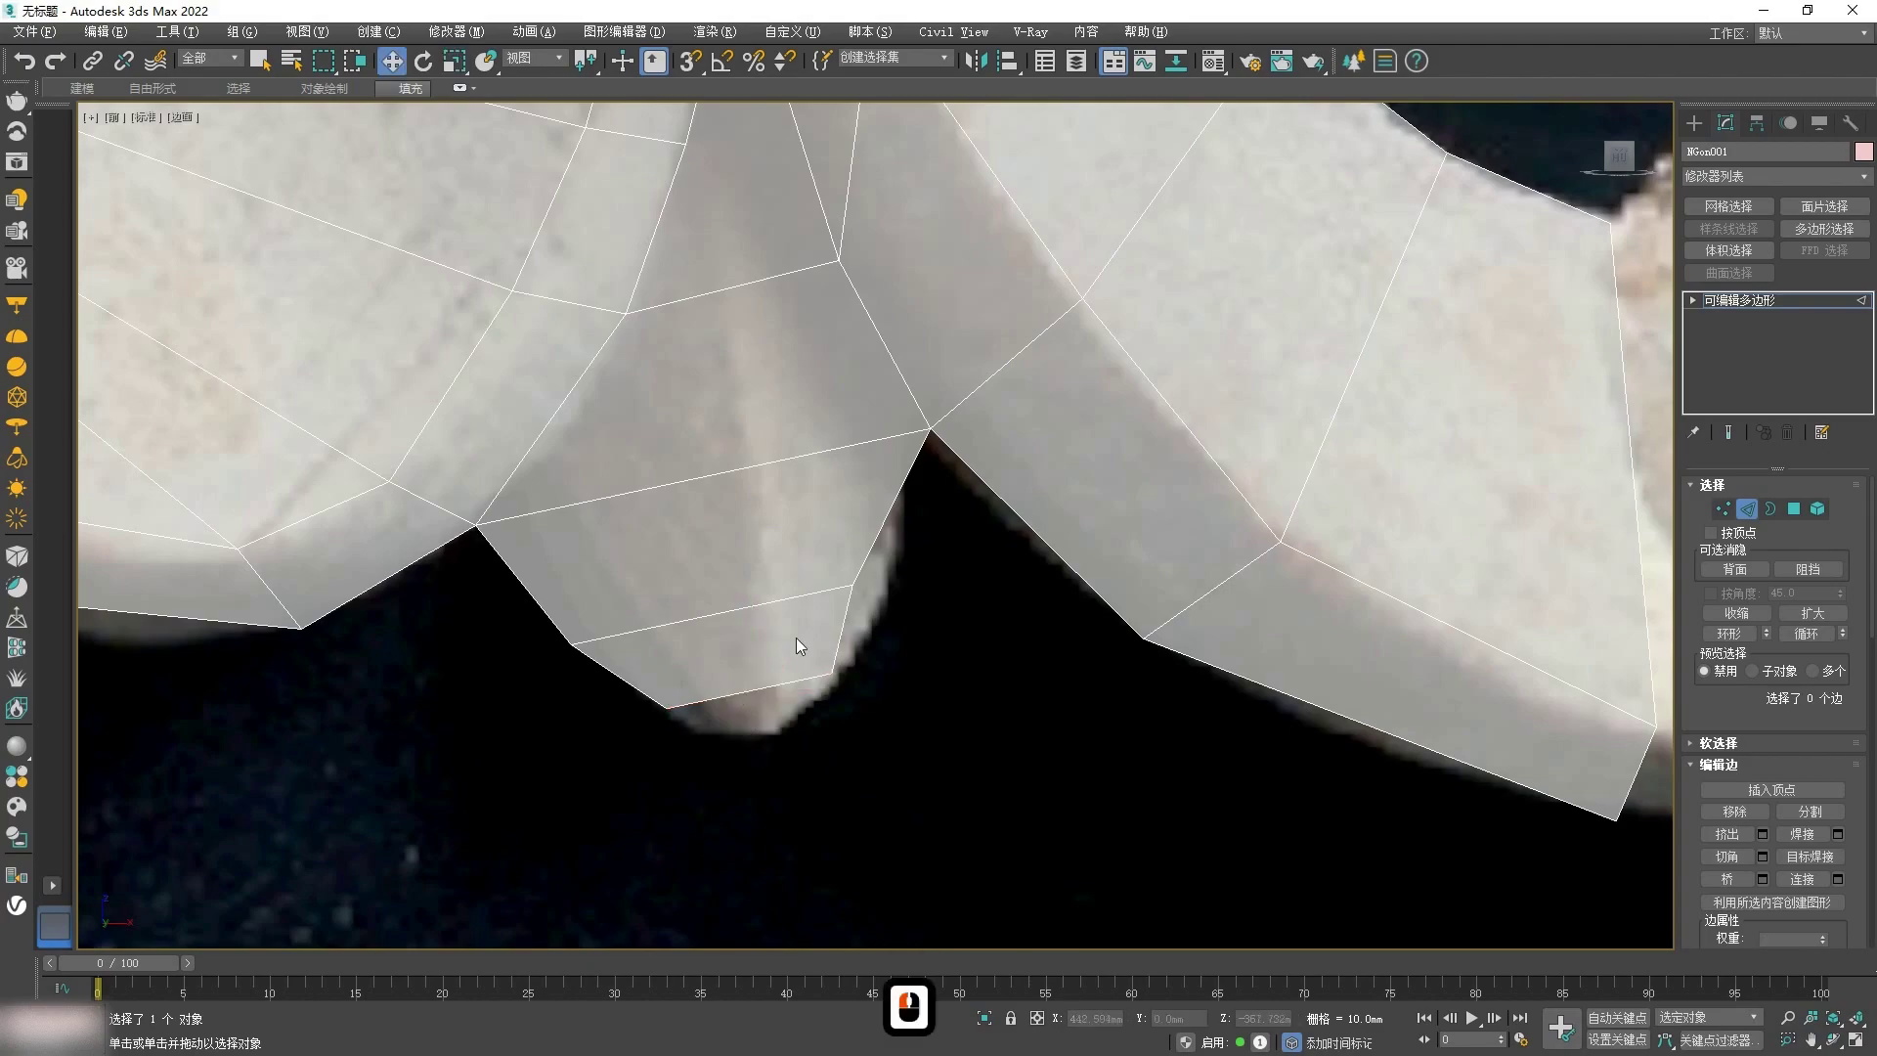
Step: Fit the vertices on both sides of the two new leaf segments to the leaf's outline
{"action": "key", "text": "1"}
{"action": "left_click_drag", "start_coordinate": [853, 585], "coordinate": [882, 586]}
{"action": "mouse_move", "coordinate": [572, 644]}
{"action": "left_mouse_down"}
{"action": "mouse_move", "coordinate": [624, 604]}
{"action": "mouse_move", "coordinate": [597, 626]}
{"action": "left_mouse_up"}
{"action": "left_click_drag", "start_coordinate": [883, 589], "coordinate": [894, 574]}
{"action": "left_click_drag", "start_coordinate": [836, 678], "coordinate": [857, 673]}
{"action": "left_click", "coordinate": [829, 779]}
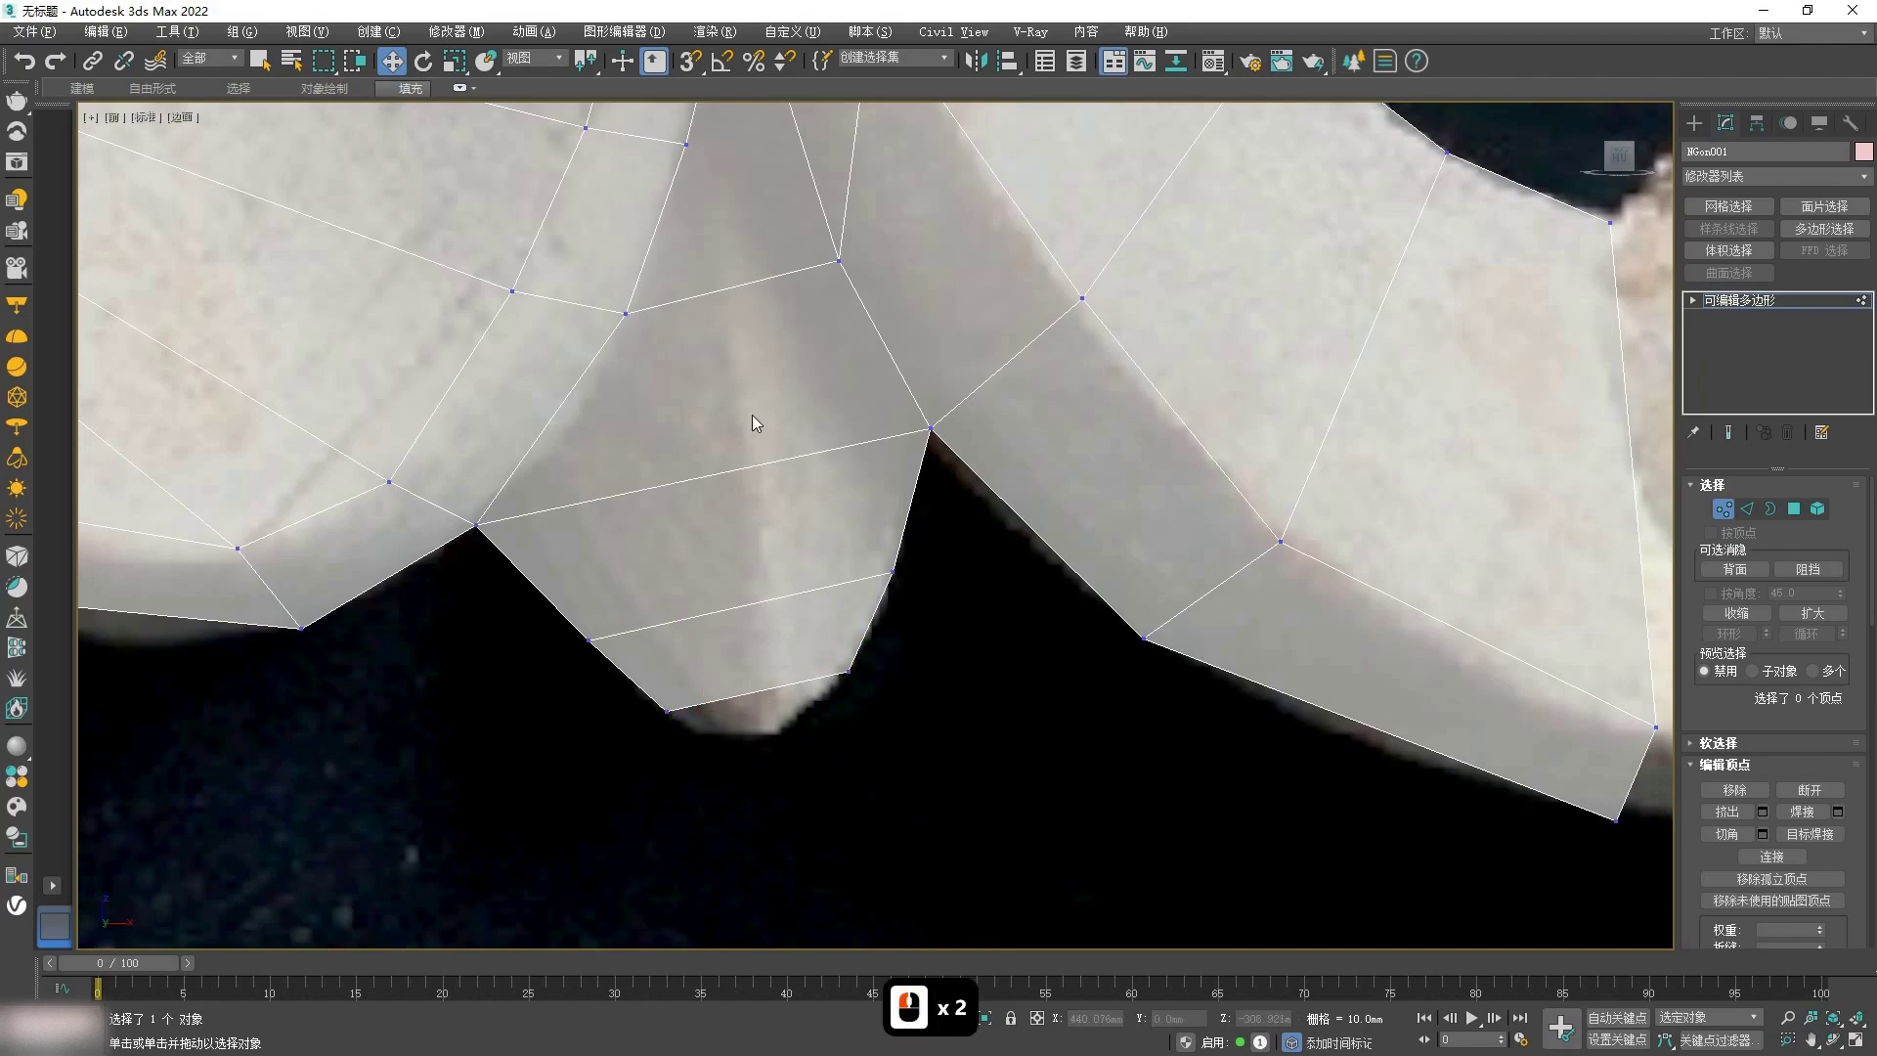
Step: Connect the pointed leaf's four cross edges with a centre line and pull its lowest vertex down to the leaf tip
{"action": "key", "text": "2"}
{"action": "left_click", "coordinate": [761, 279]}
{"action": "left_click", "coordinate": [758, 467], "text": "ctrl"}
{"action": "left_click", "coordinate": [754, 603], "text": "ctrl"}
{"action": "left_click", "coordinate": [768, 688], "text": "ctrl"}
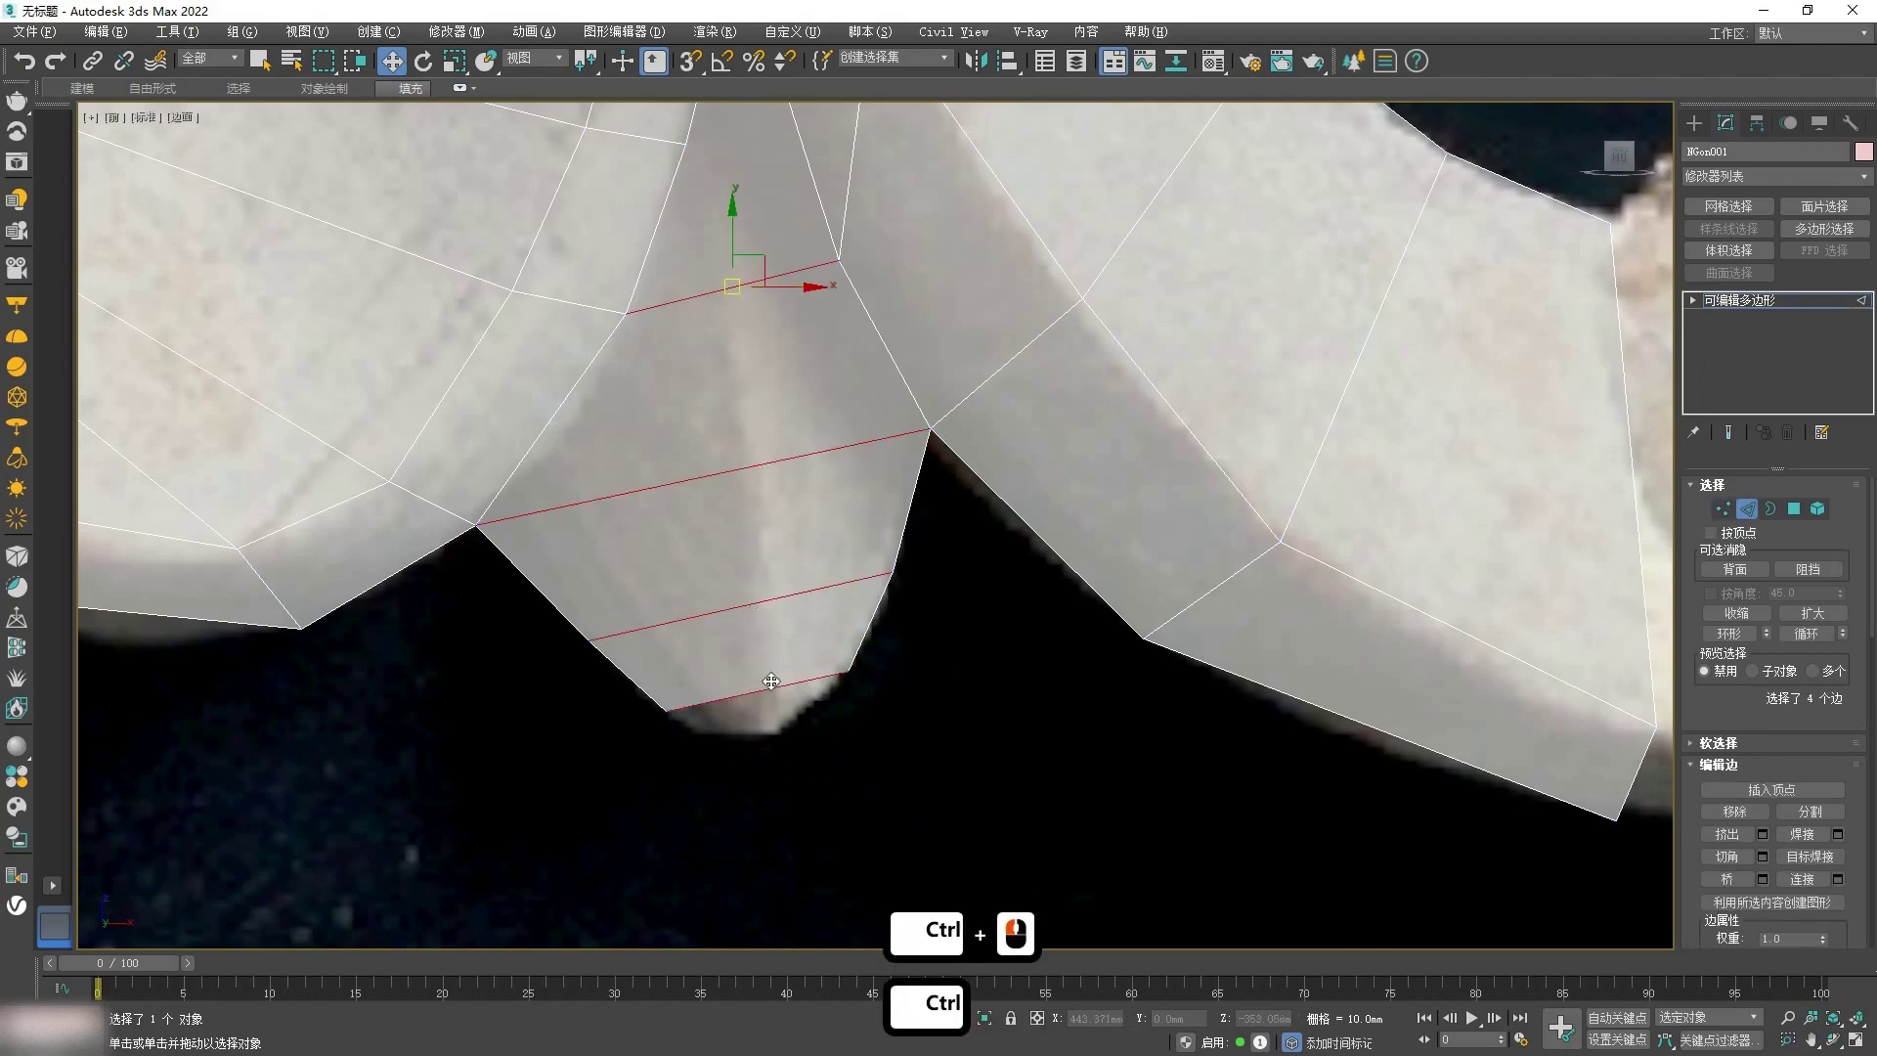
{"action": "right_click", "coordinate": [952, 687]}
{"action": "left_click", "coordinate": [925, 756]}
{"action": "key", "text": "1"}
{"action": "left_click_drag", "start_coordinate": [759, 696], "coordinate": [769, 746]}
Step: Cut a cross edge just above the leaf tip, running through the centre line from side to side
{"action": "right_click", "coordinate": [678, 783]}
{"action": "left_click", "coordinate": [636, 625]}
{"action": "left_click", "coordinate": [642, 756]}
{"action": "right_click", "coordinate": [636, 741]}
{"action": "left_click", "coordinate": [595, 579]}
{"action": "left_click", "coordinate": [845, 670]}
Step: Cut edges from the inner branch's border across the upper leaf to the ridge, and across the outer branch to its outer edge
{"action": "middle_click_drag", "start_coordinate": [779, 490], "coordinate": [745, 644]}
{"action": "left_click", "coordinate": [698, 522]}
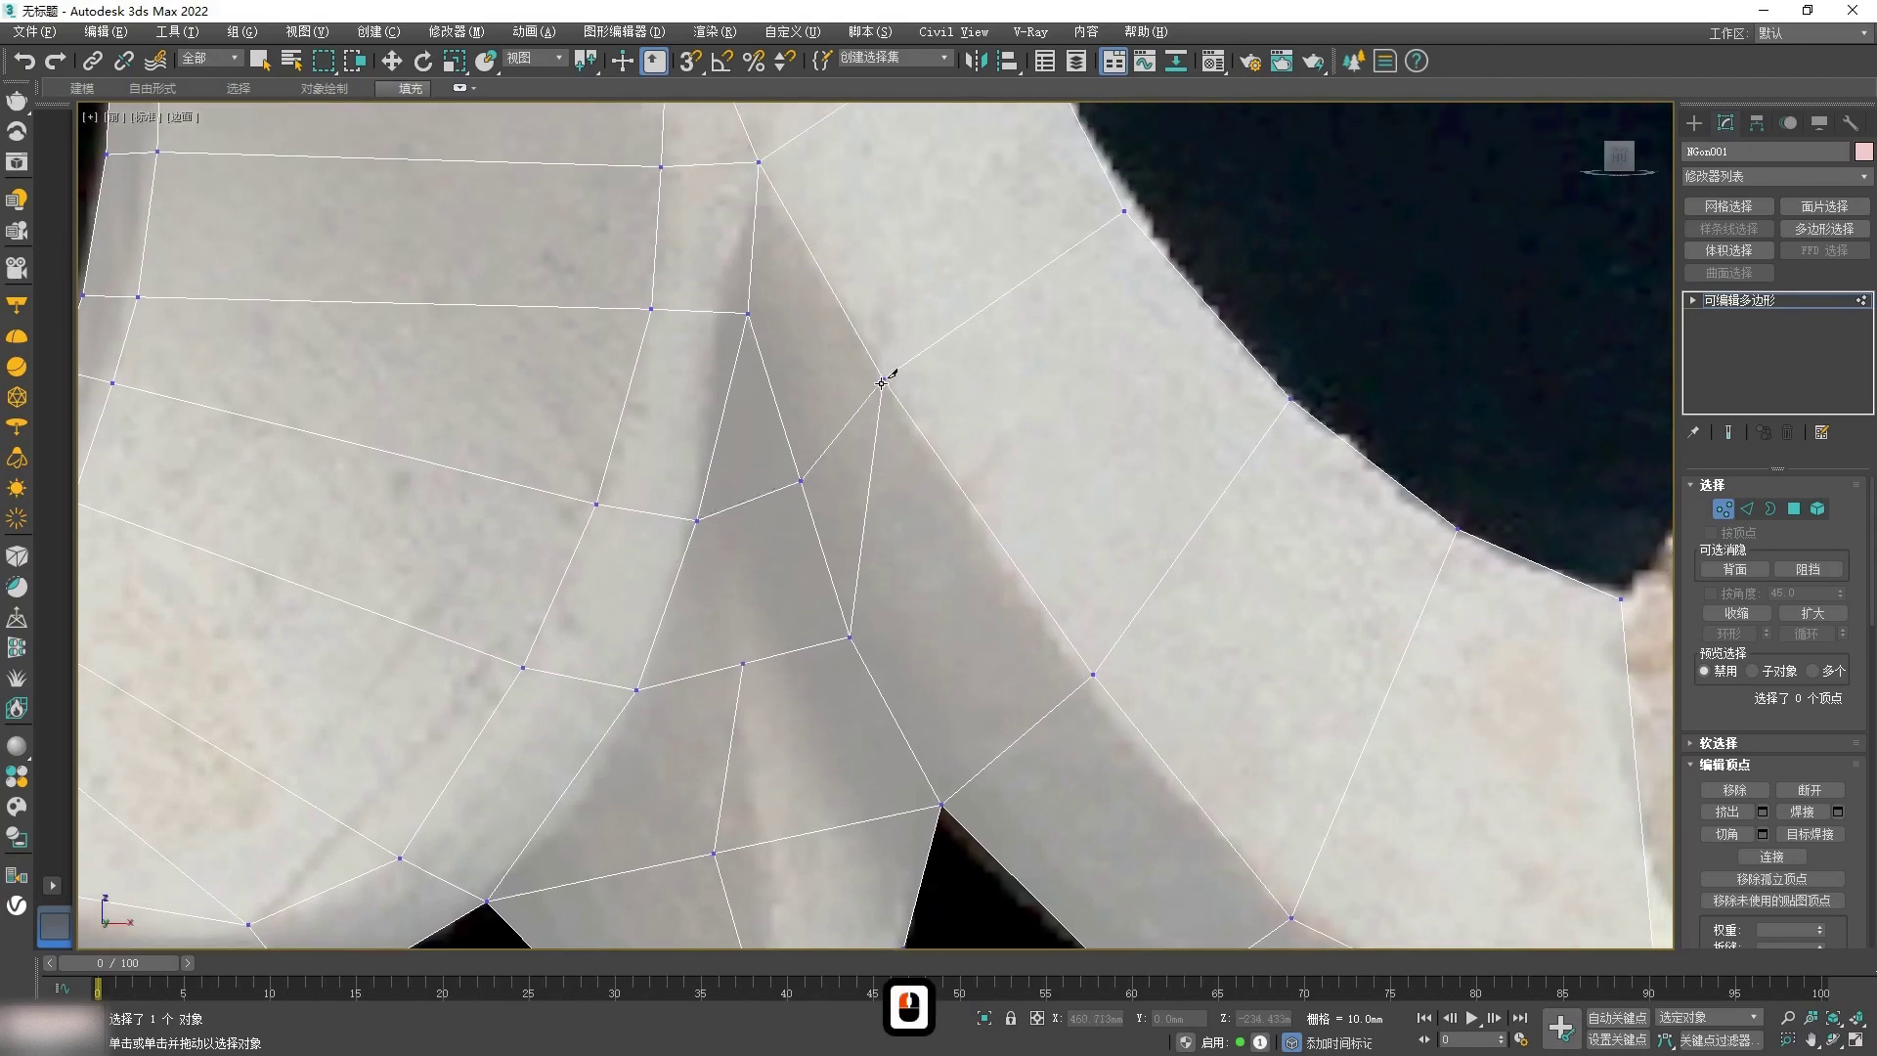
{"action": "left_click", "coordinate": [969, 499]}
{"action": "left_click", "coordinate": [1202, 300]}
{"action": "right_click", "coordinate": [1044, 549]}
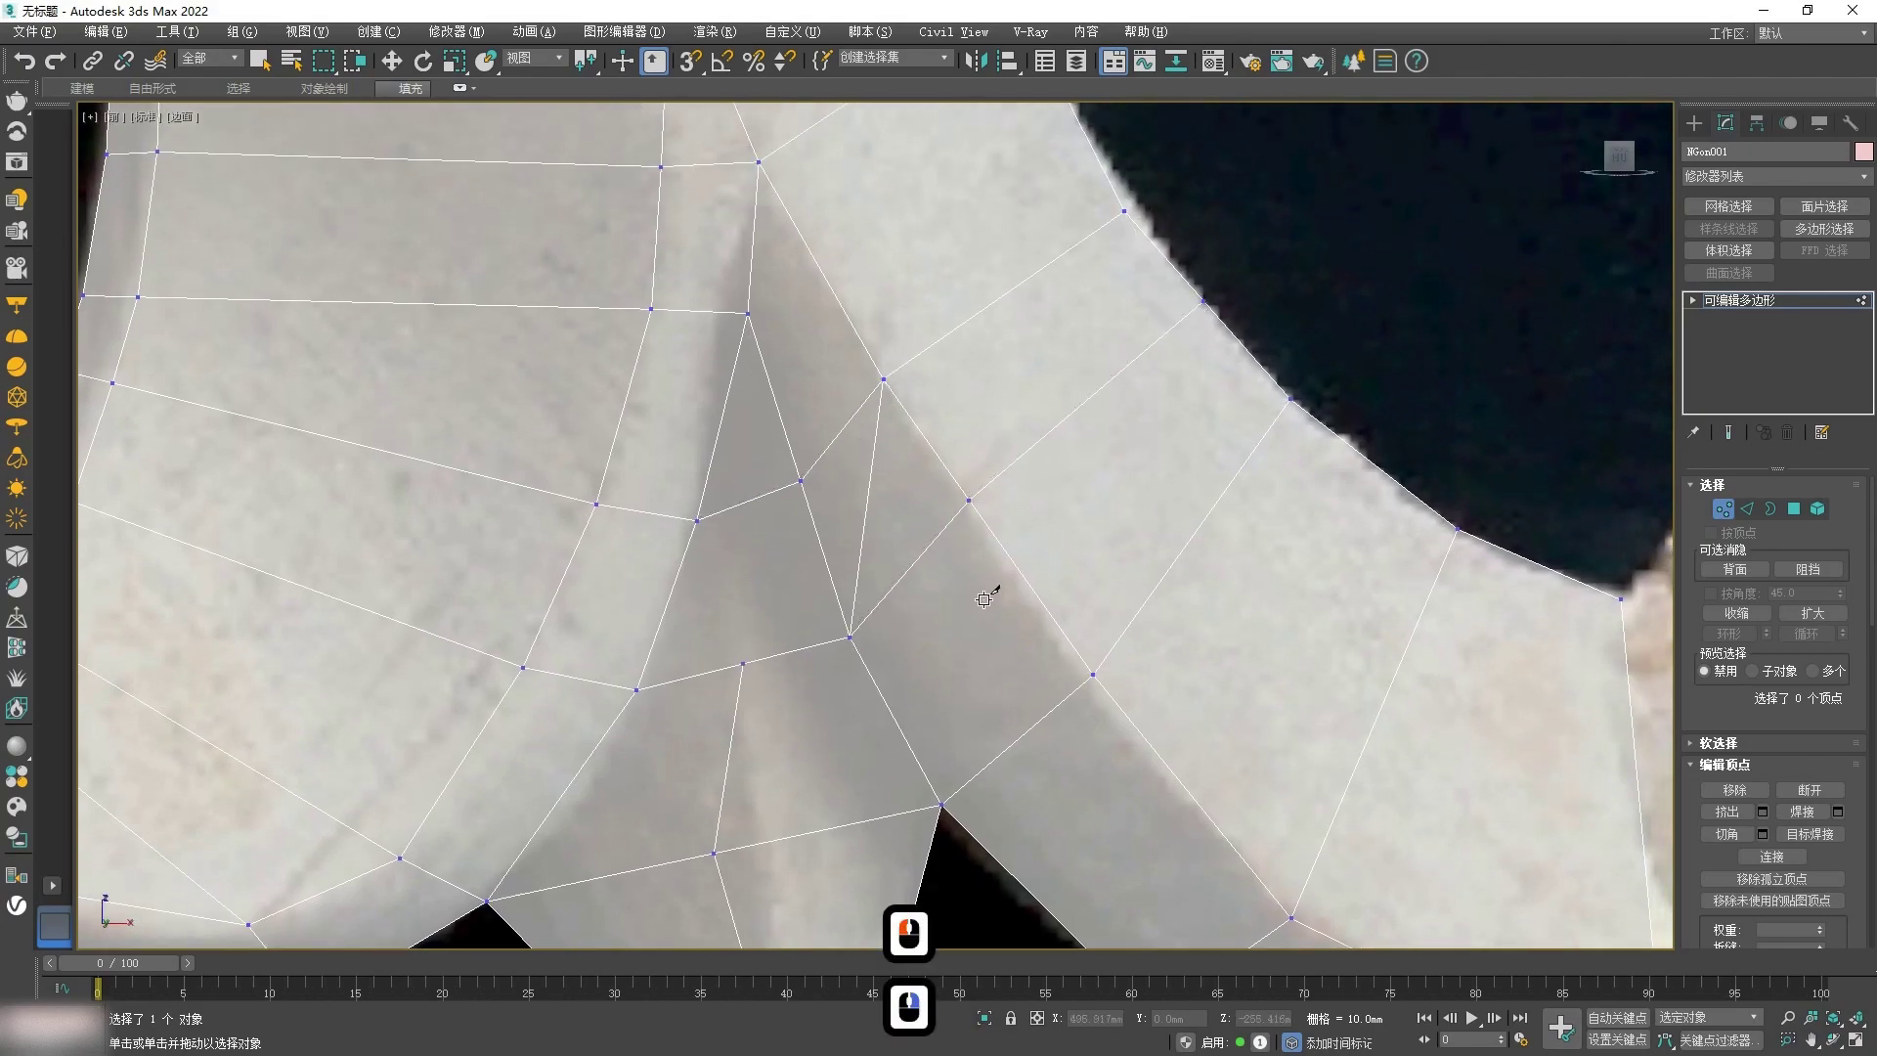
Step: Remove the leftover diagonal edge on the side strip beside the pointed leaf
{"action": "key", "text": "w"}
{"action": "key", "text": "2"}
{"action": "left_click", "coordinate": [866, 507]}
{"action": "left_click", "coordinate": [1718, 813]}
Step: Extend the outer branch's and side strip's end edges across the rounded knob
{"action": "scroll", "coordinate": [1050, 825], "scroll_direction": "down", "scroll_amount": 3}
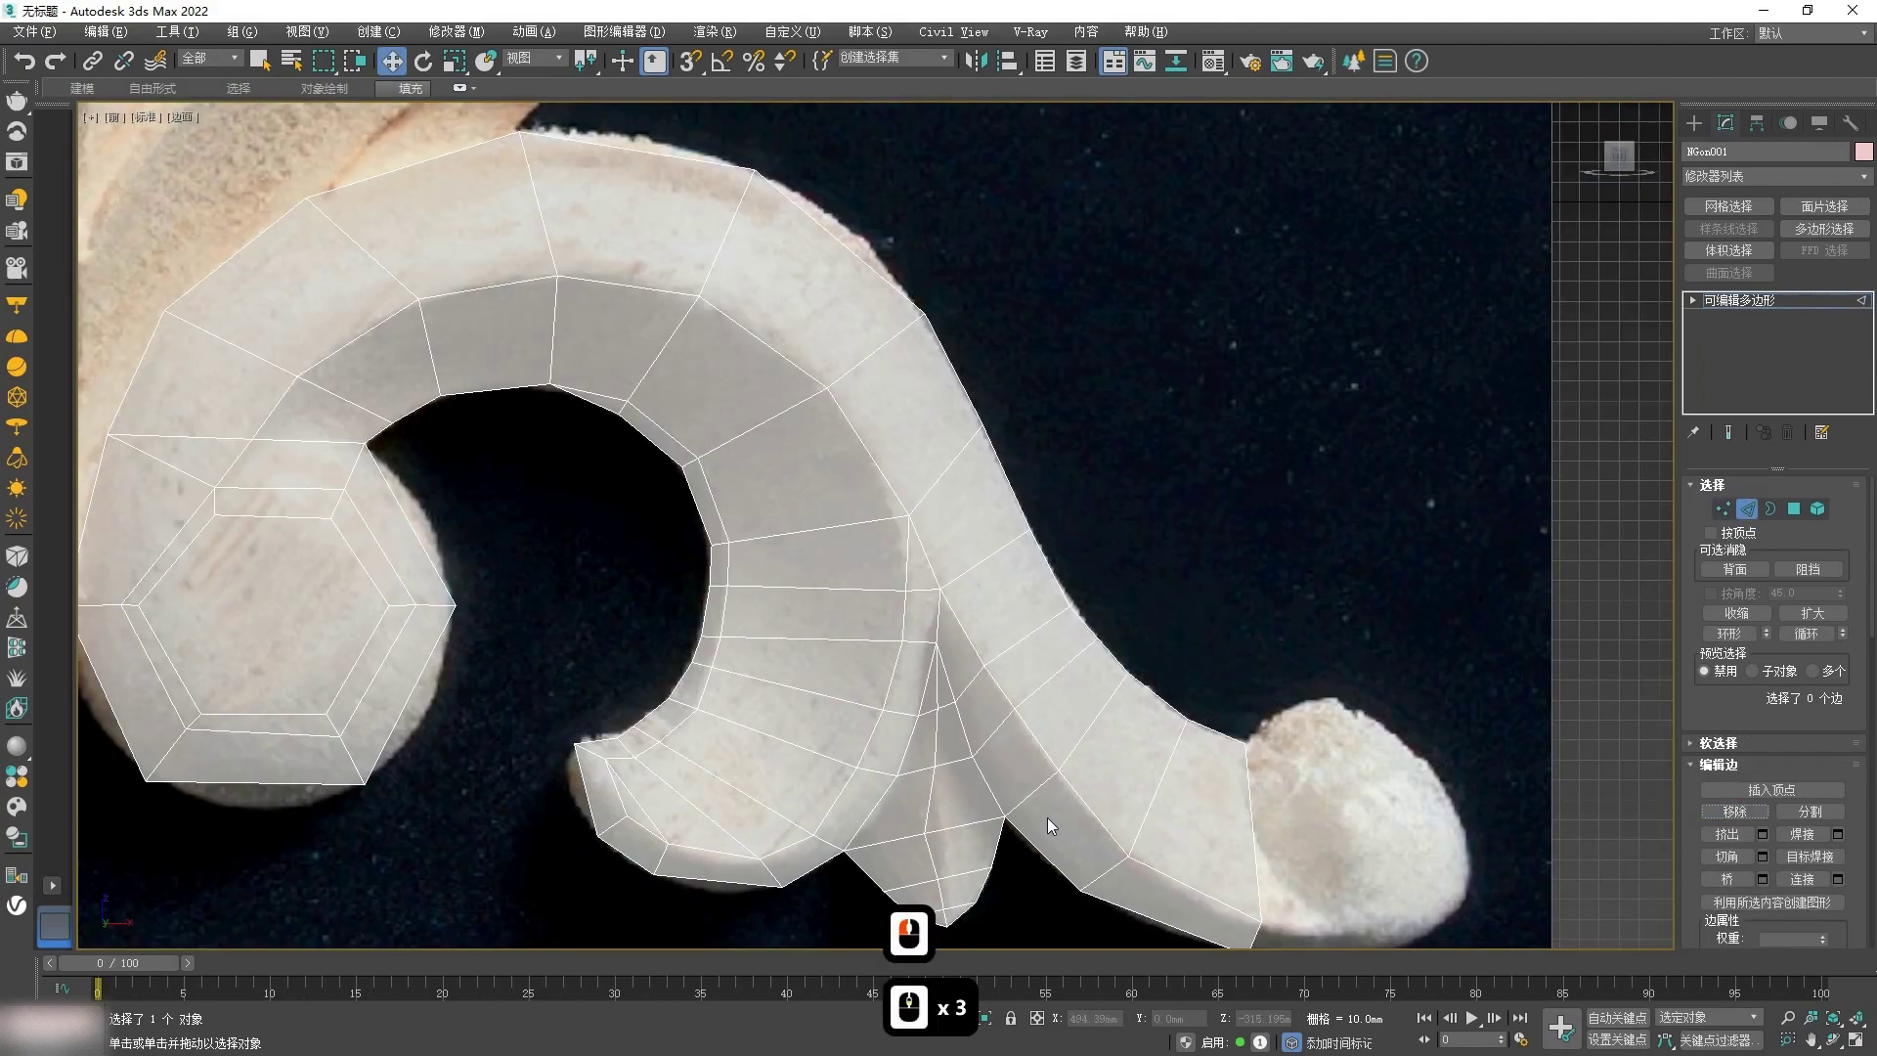
{"action": "middle_click_drag", "start_coordinate": [1046, 683], "coordinate": [806, 319]}
{"action": "scroll", "coordinate": [935, 488], "scroll_direction": "up", "scroll_amount": 2}
{"action": "middle_click_drag", "start_coordinate": [934, 488], "coordinate": [701, 560]}
{"action": "key", "text": "1"}
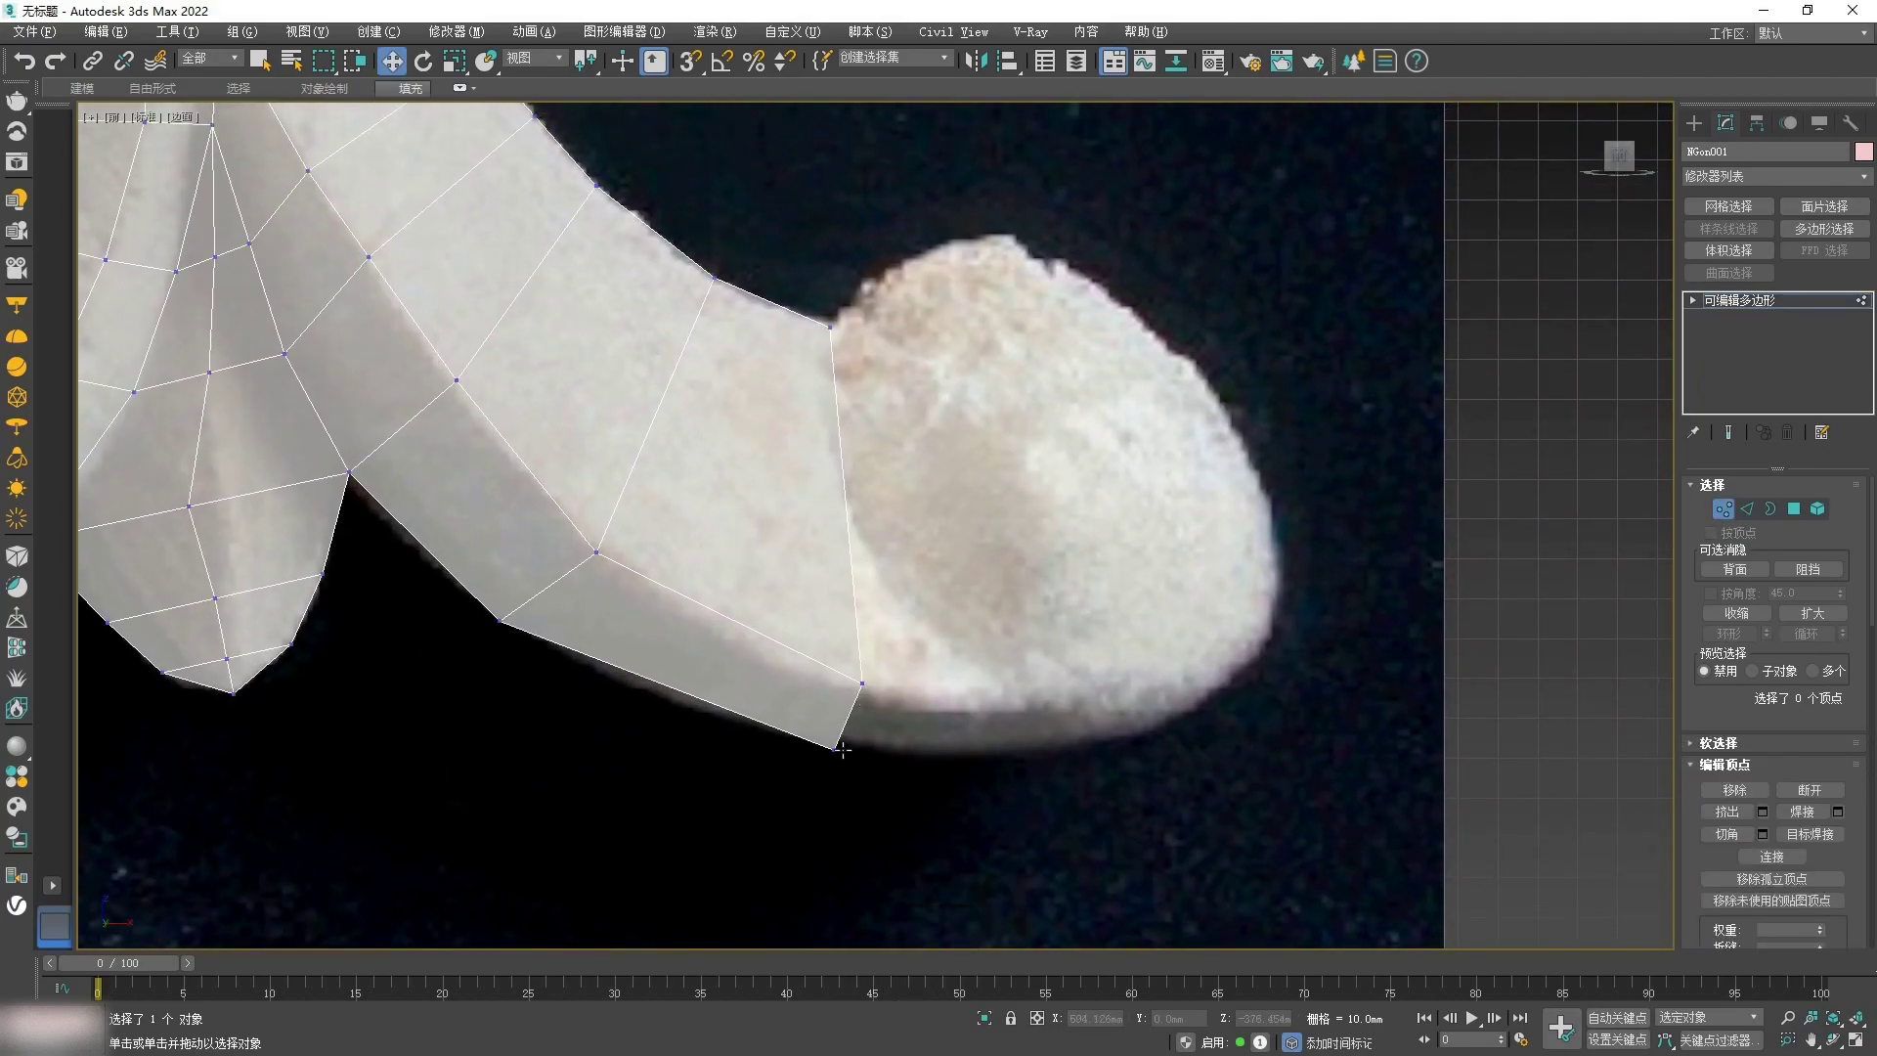
{"action": "scroll", "coordinate": [975, 756], "scroll_direction": "down", "scroll_amount": 2}
{"action": "middle_click_drag", "start_coordinate": [975, 756], "coordinate": [950, 704]}
{"action": "key", "text": "2"}
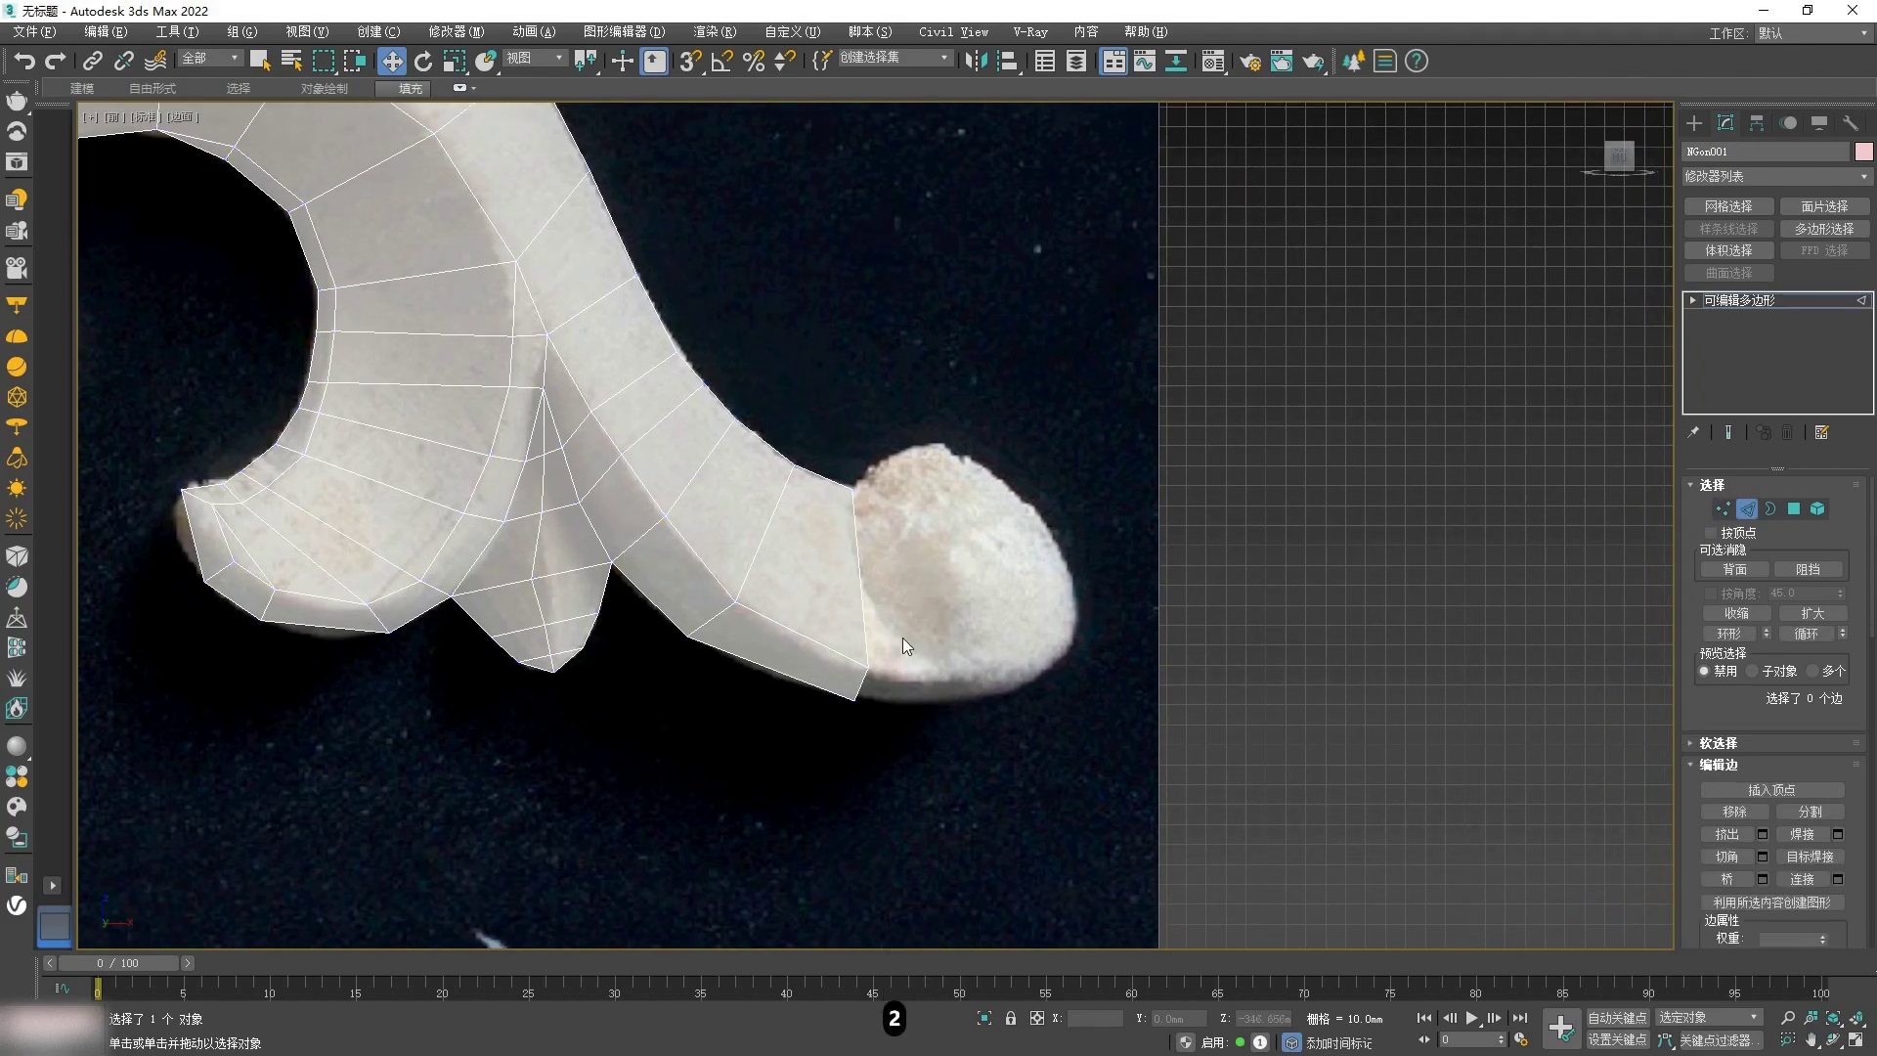
{"action": "left_click", "coordinate": [862, 605]}
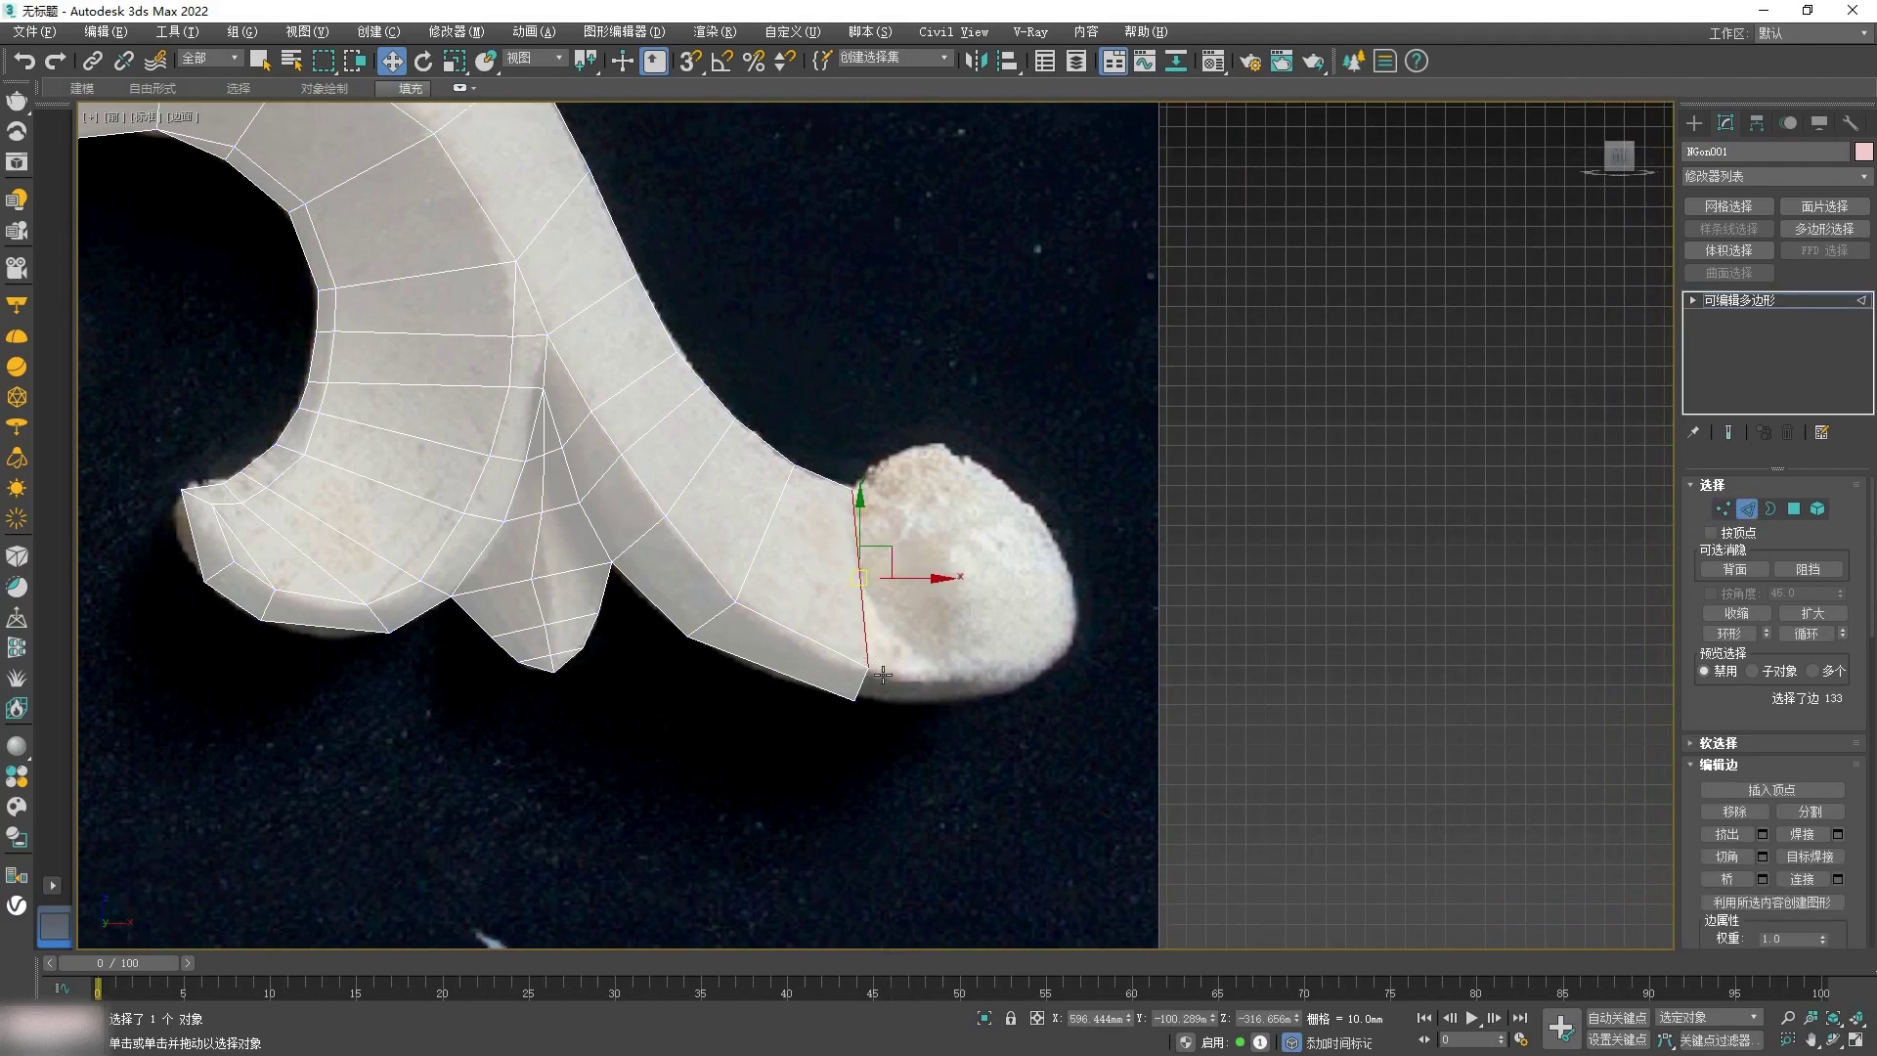
{"action": "left_click_drag", "start_coordinate": [862, 641], "coordinate": [1059, 612], "text": "shift"}
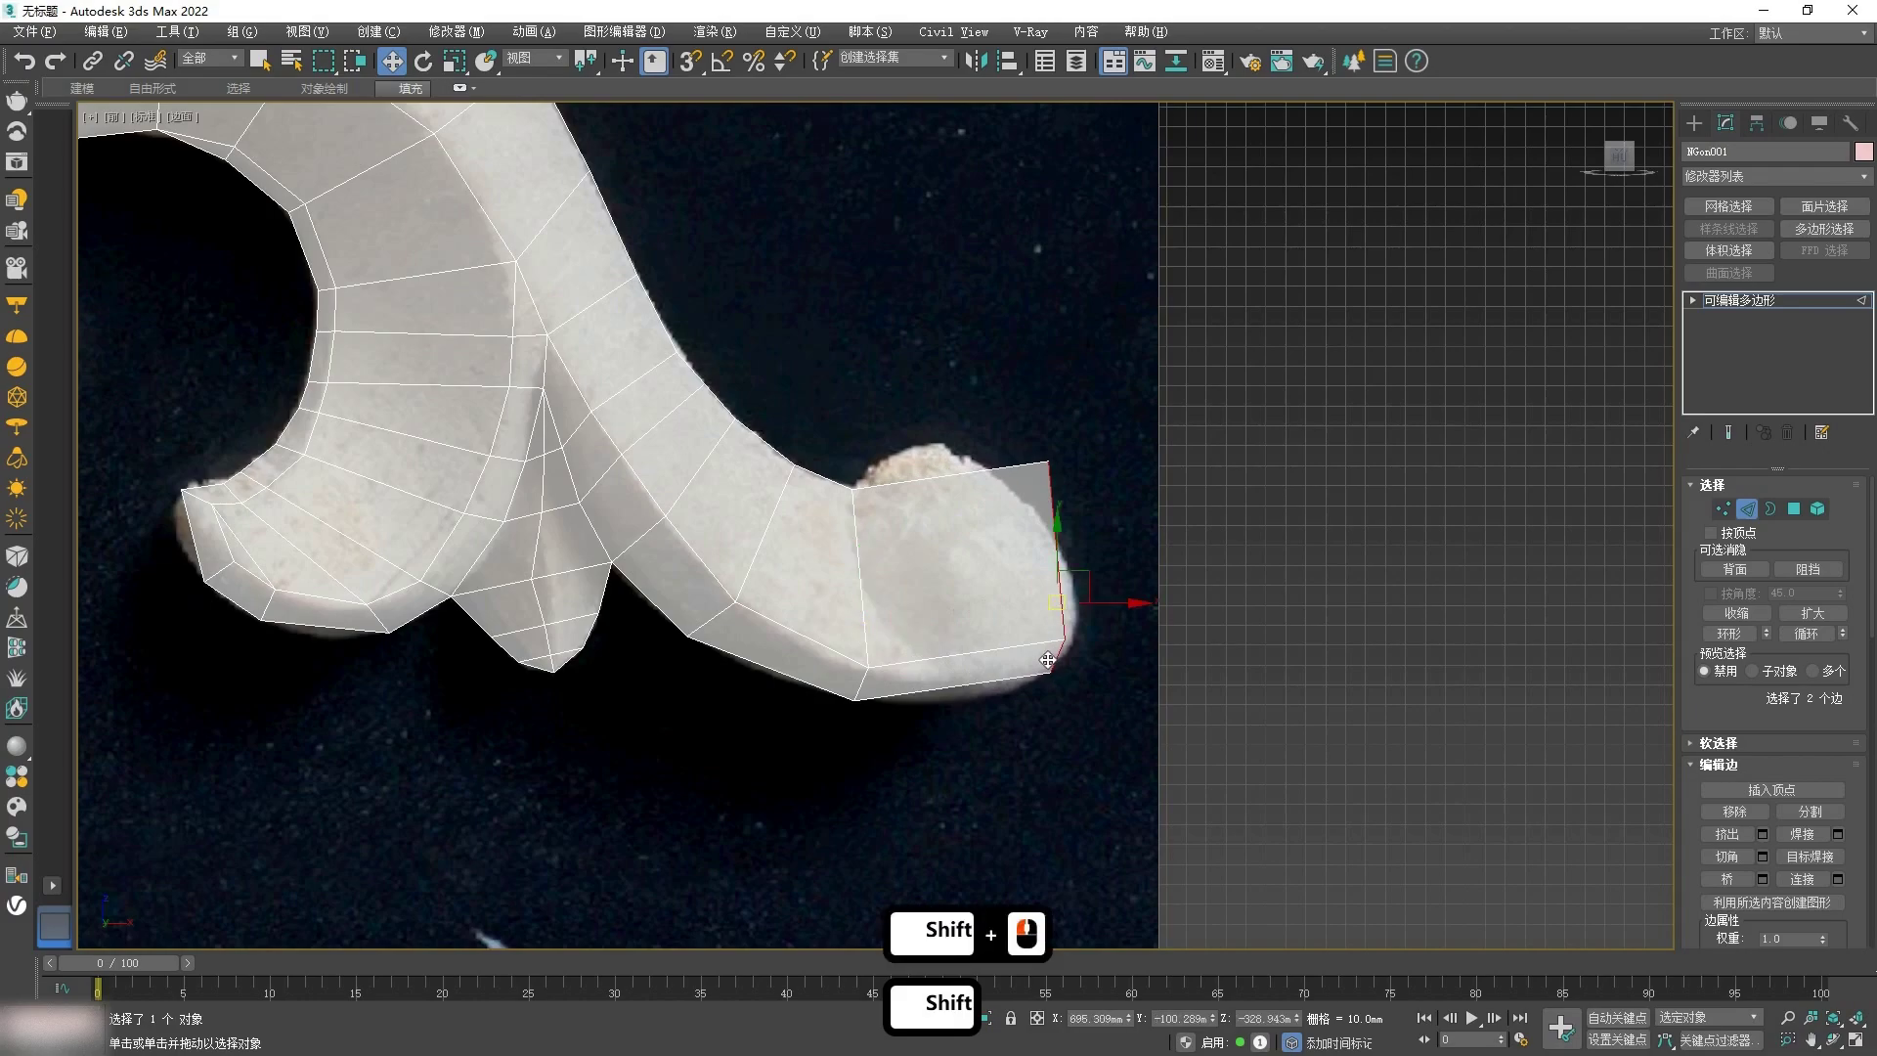
Step: Move the new end vertices onto the rounded knob's outline and its underside
{"action": "key", "text": "1"}
{"action": "left_click_drag", "start_coordinate": [1060, 462], "coordinate": [1021, 468]}
{"action": "left_click_drag", "start_coordinate": [1067, 644], "coordinate": [1076, 646]}
{"action": "left_click", "coordinate": [1051, 671]}
Step: Cut an edge across the side strip under the knob and reposition the two upper corner vertices of the knob face
{"action": "right_click", "coordinate": [924, 737]}
{"action": "left_click", "coordinate": [1025, 666]}
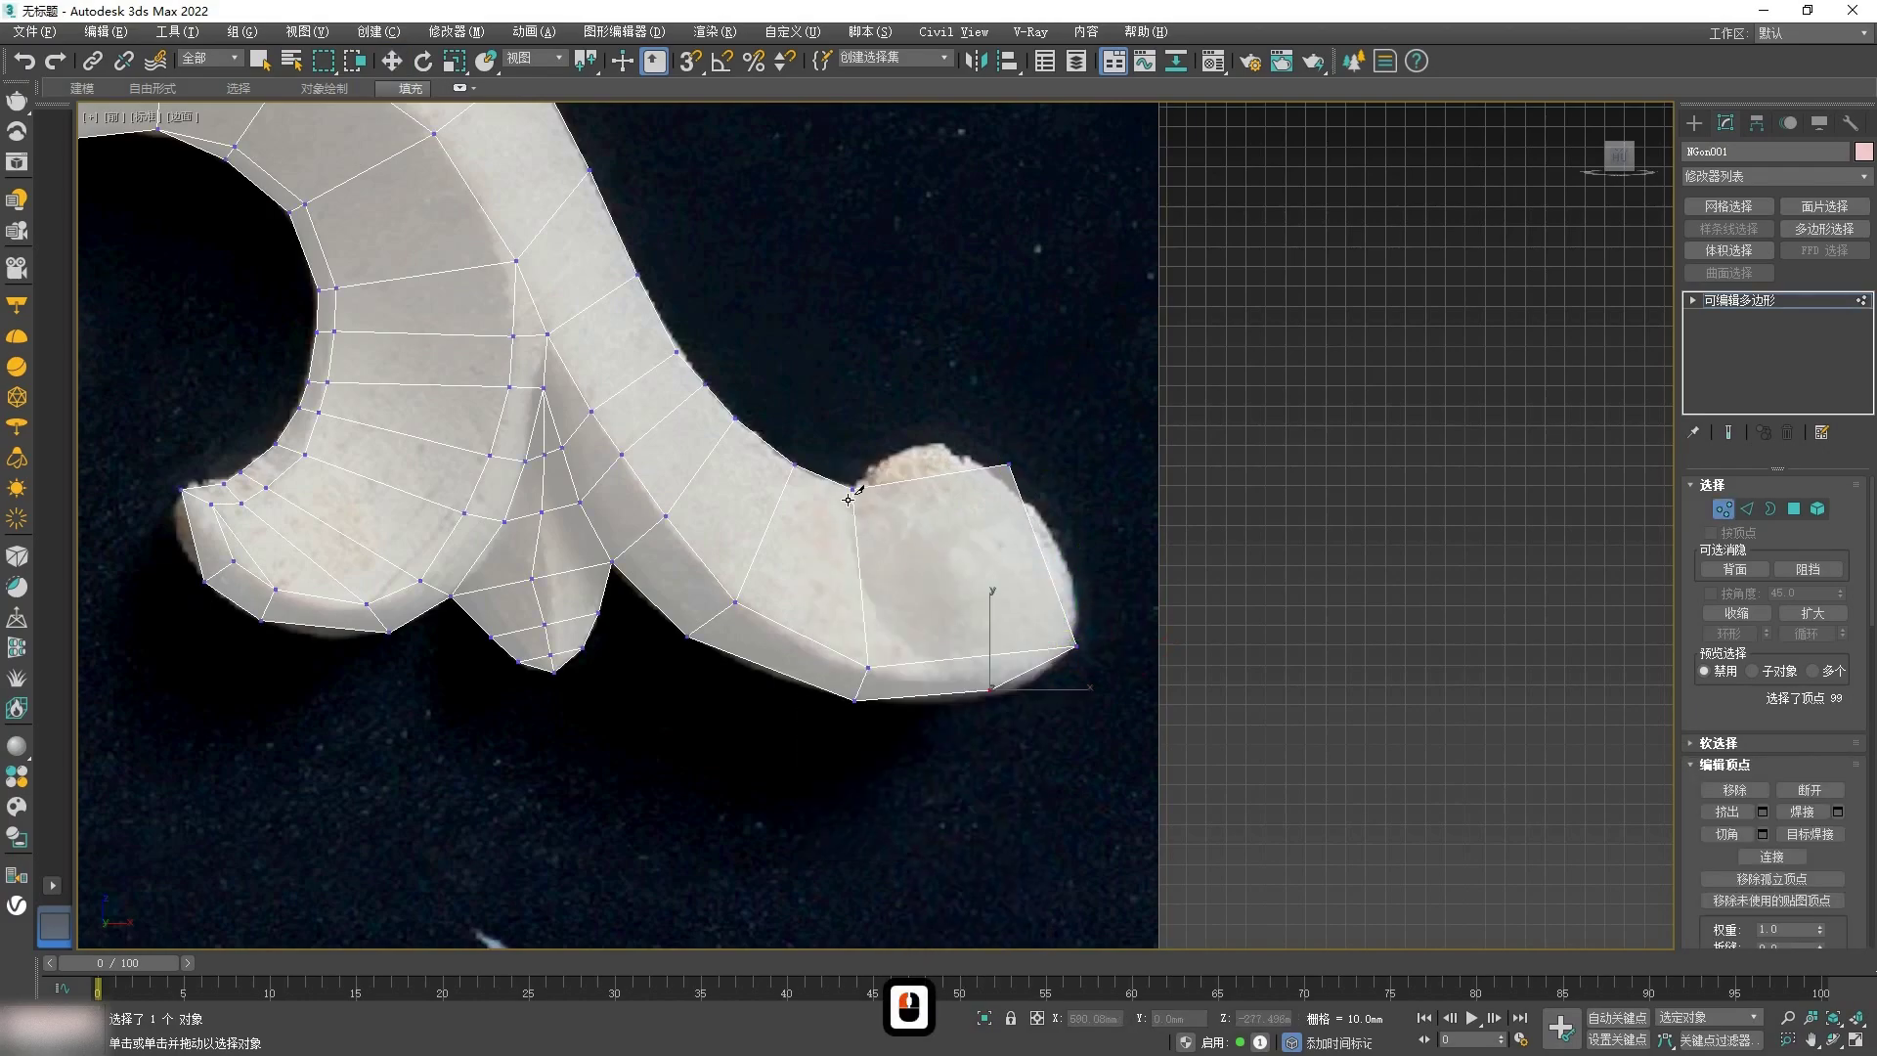
{"action": "scroll", "coordinate": [885, 494], "scroll_direction": "up", "scroll_amount": 2}
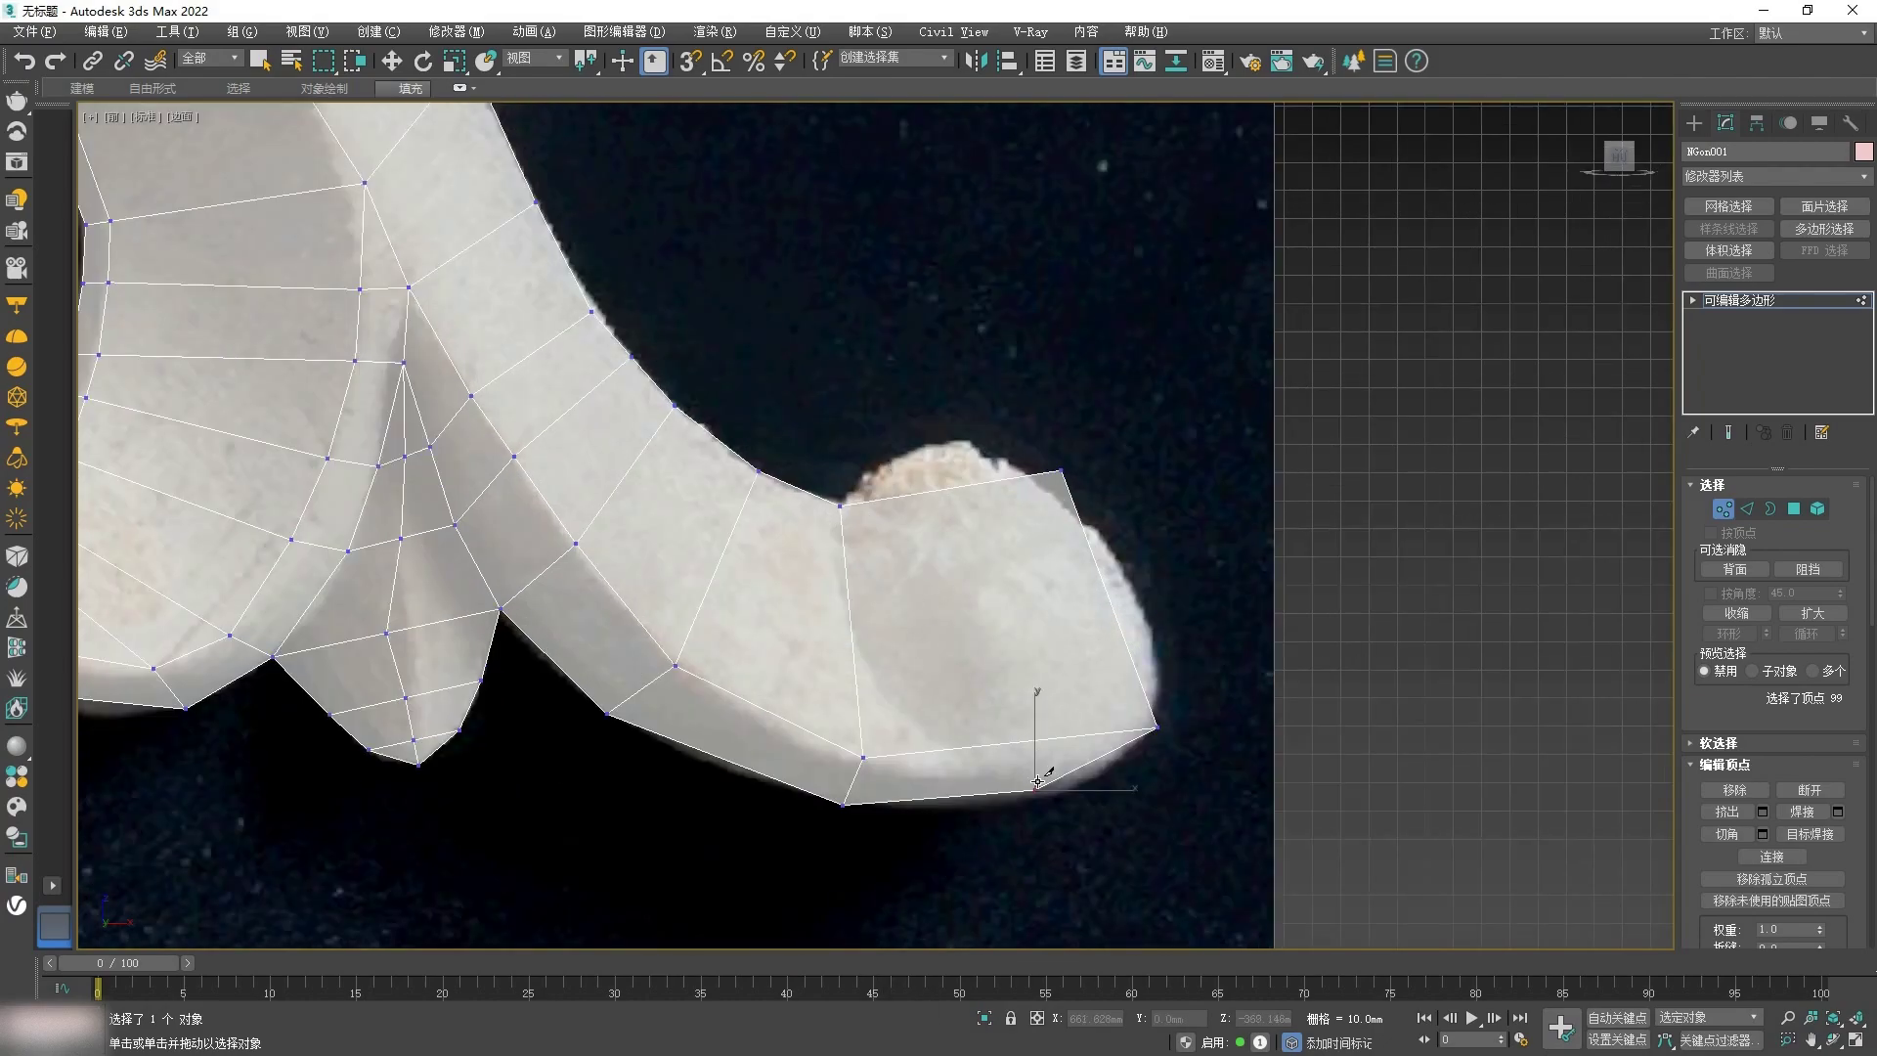
{"action": "right_click", "coordinate": [1032, 743]}
{"action": "right_click", "coordinate": [867, 529]}
{"action": "left_click_drag", "start_coordinate": [840, 507], "coordinate": [809, 499]}
{"action": "left_click_drag", "start_coordinate": [1061, 470], "coordinate": [1103, 410]}
Step: Cut a curved edge line along the knob's base and an inner loop around the knob's face
{"action": "right_click", "coordinate": [971, 626]}
{"action": "left_click", "coordinate": [940, 477]}
{"action": "left_click", "coordinate": [868, 481]}
{"action": "left_click", "coordinate": [856, 622]}
{"action": "left_click", "coordinate": [927, 726]}
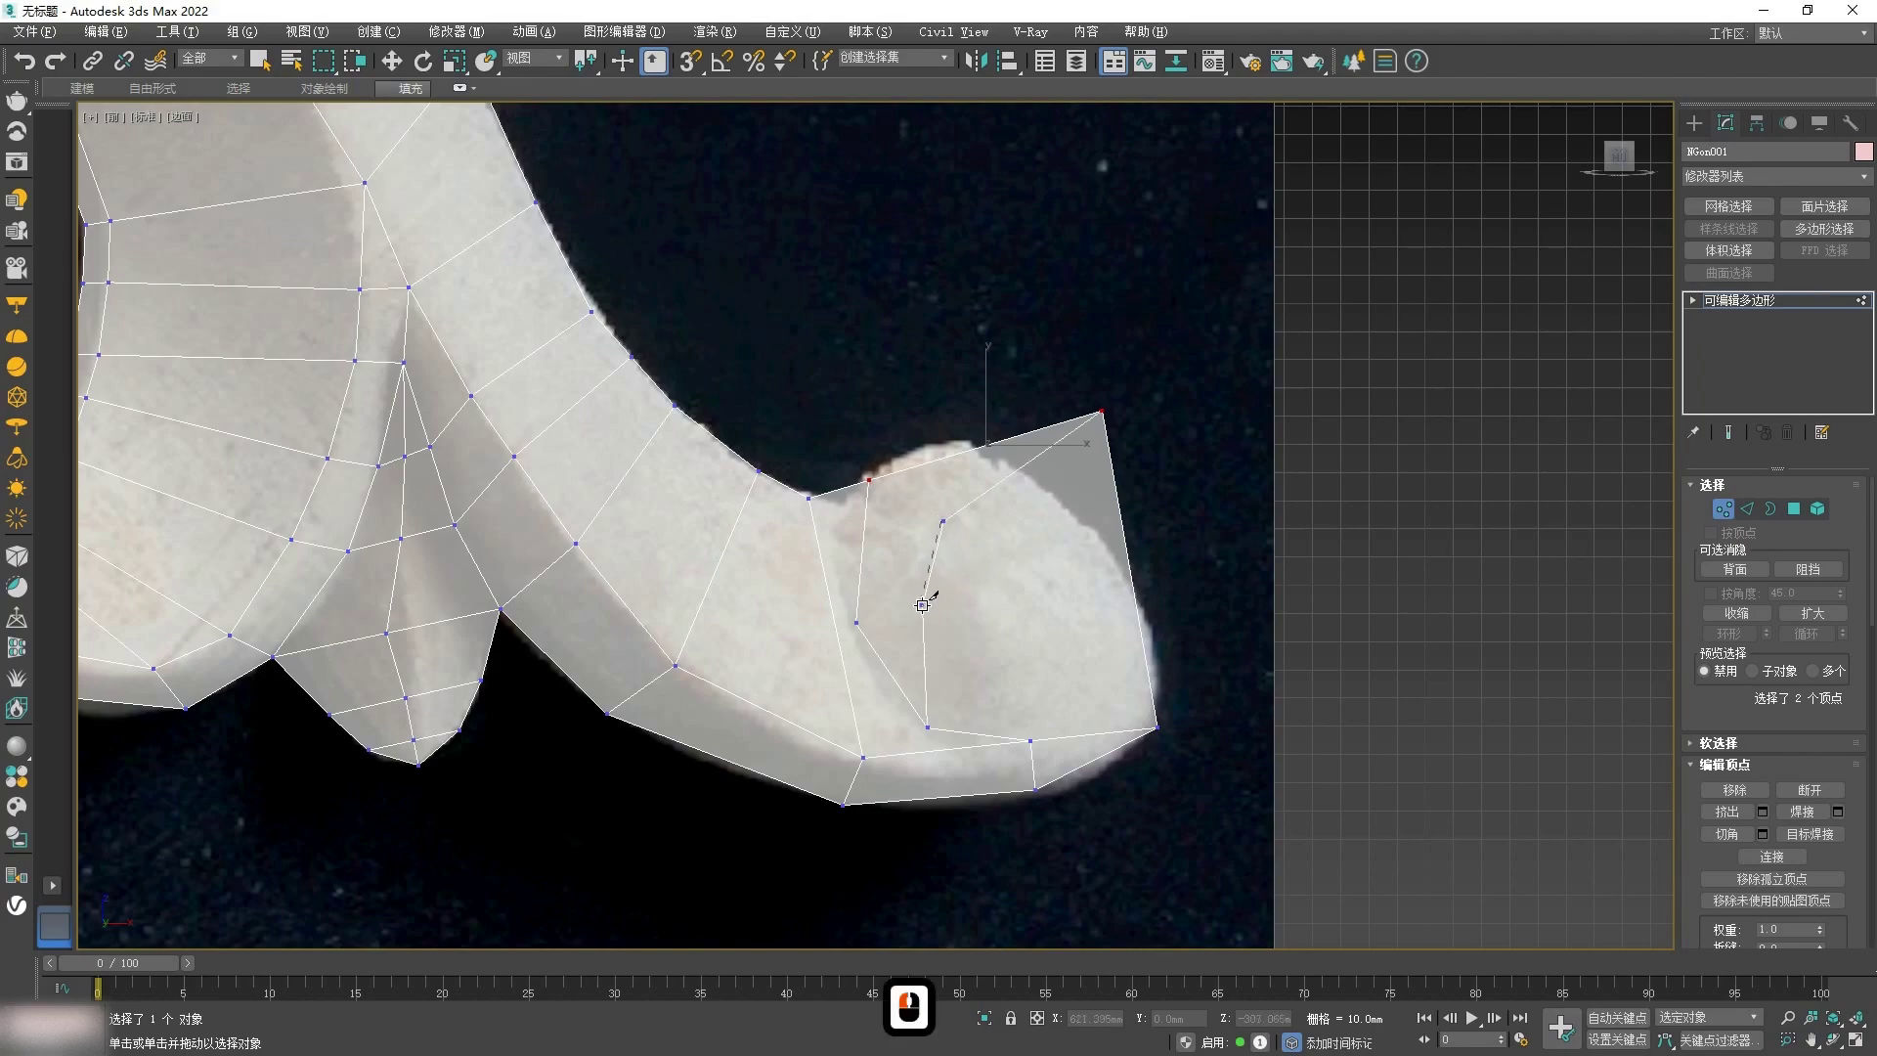
{"action": "left_click", "coordinate": [1039, 709]}
{"action": "left_click", "coordinate": [1117, 685]}
{"action": "left_click", "coordinate": [1090, 506]}
Step: Cut connecting edges from the knob's inner loop to the curved base line and the surrounding outline
{"action": "left_click", "coordinate": [873, 482]}
{"action": "right_click", "coordinate": [877, 485]}
{"action": "left_click", "coordinate": [923, 605]}
{"action": "left_click", "coordinate": [858, 623]}
{"action": "right_click", "coordinate": [860, 624]}
{"action": "left_click", "coordinate": [928, 727]}
{"action": "left_click", "coordinate": [964, 685]}
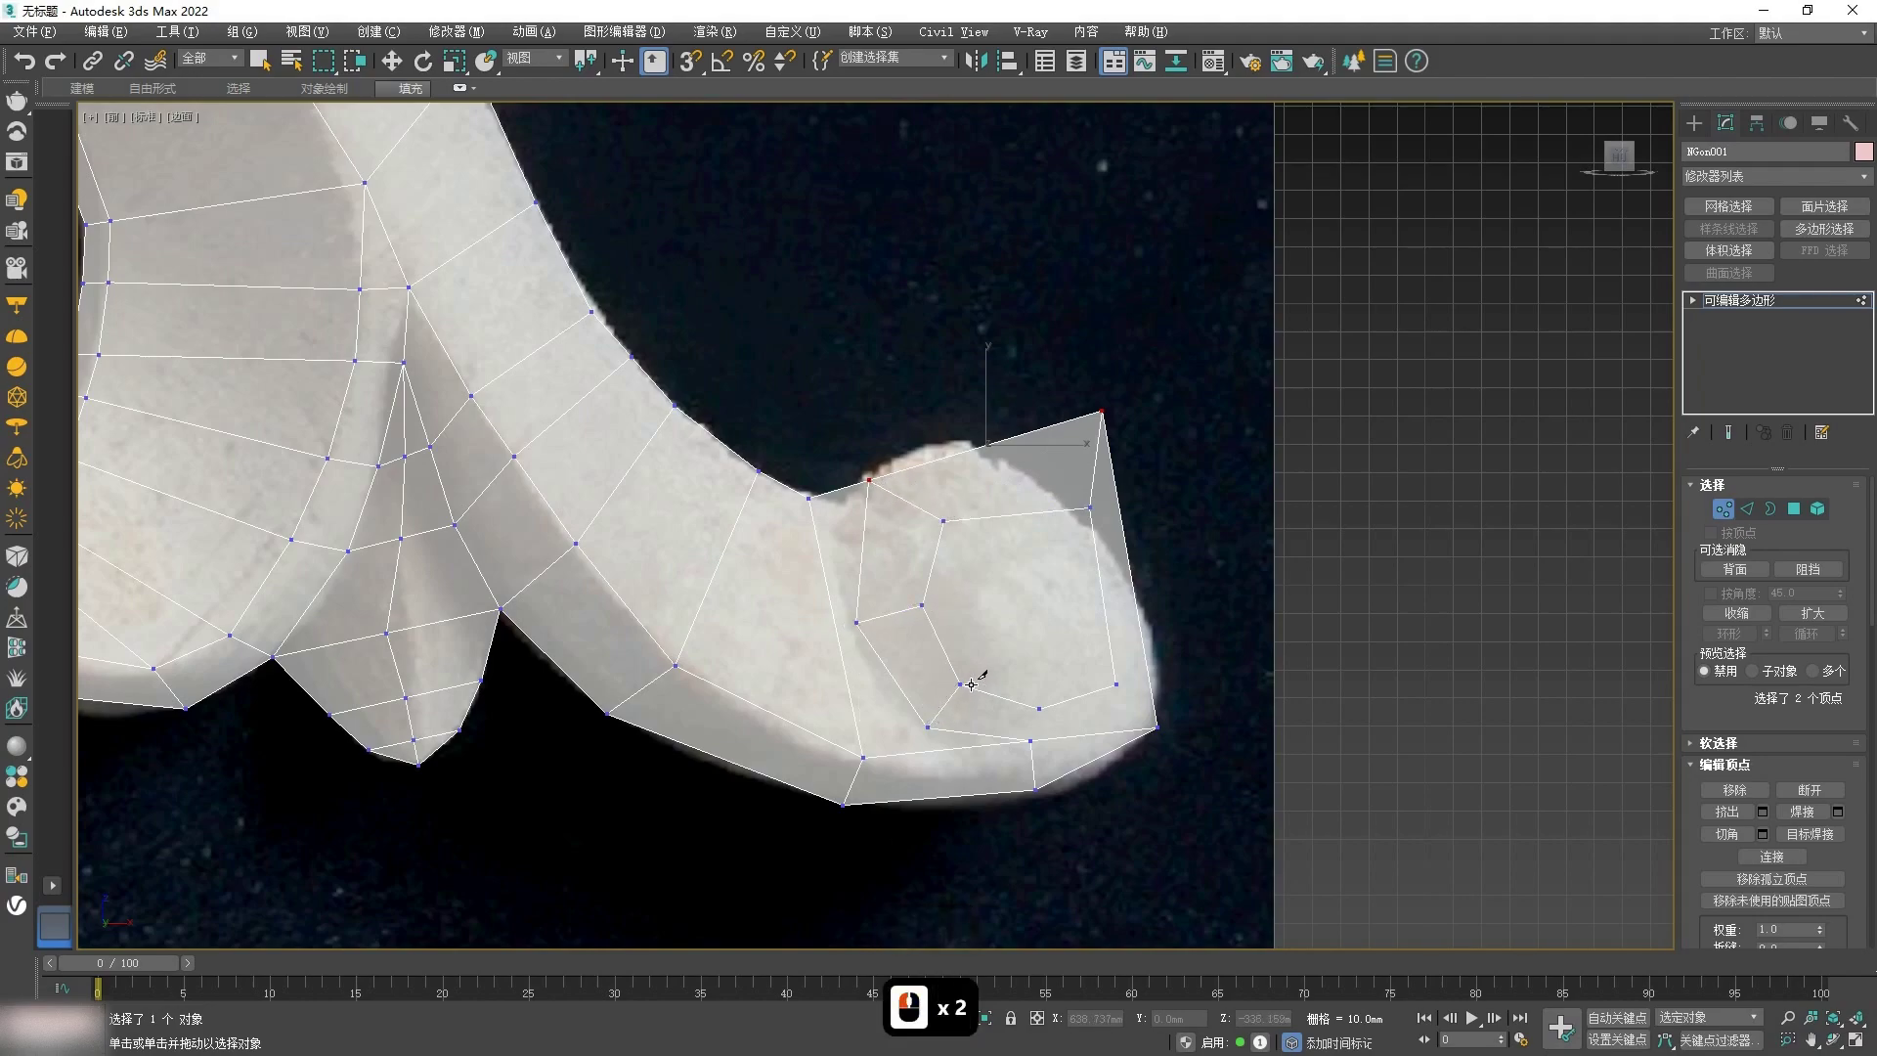
{"action": "left_click", "coordinate": [1031, 738]}
{"action": "right_click", "coordinate": [1031, 738]}
{"action": "left_click", "coordinate": [1106, 604]}
{"action": "right_click", "coordinate": [1109, 602]}
{"action": "right_click", "coordinate": [1118, 596]}
Step: Move the knob's outline vertices onto the photo's contour and even out the inner loop's vertices
{"action": "key", "text": "w"}
{"action": "left_click_drag", "start_coordinate": [1102, 412], "coordinate": [997, 447]}
{"action": "left_click_drag", "start_coordinate": [1133, 591], "coordinate": [1111, 541]}
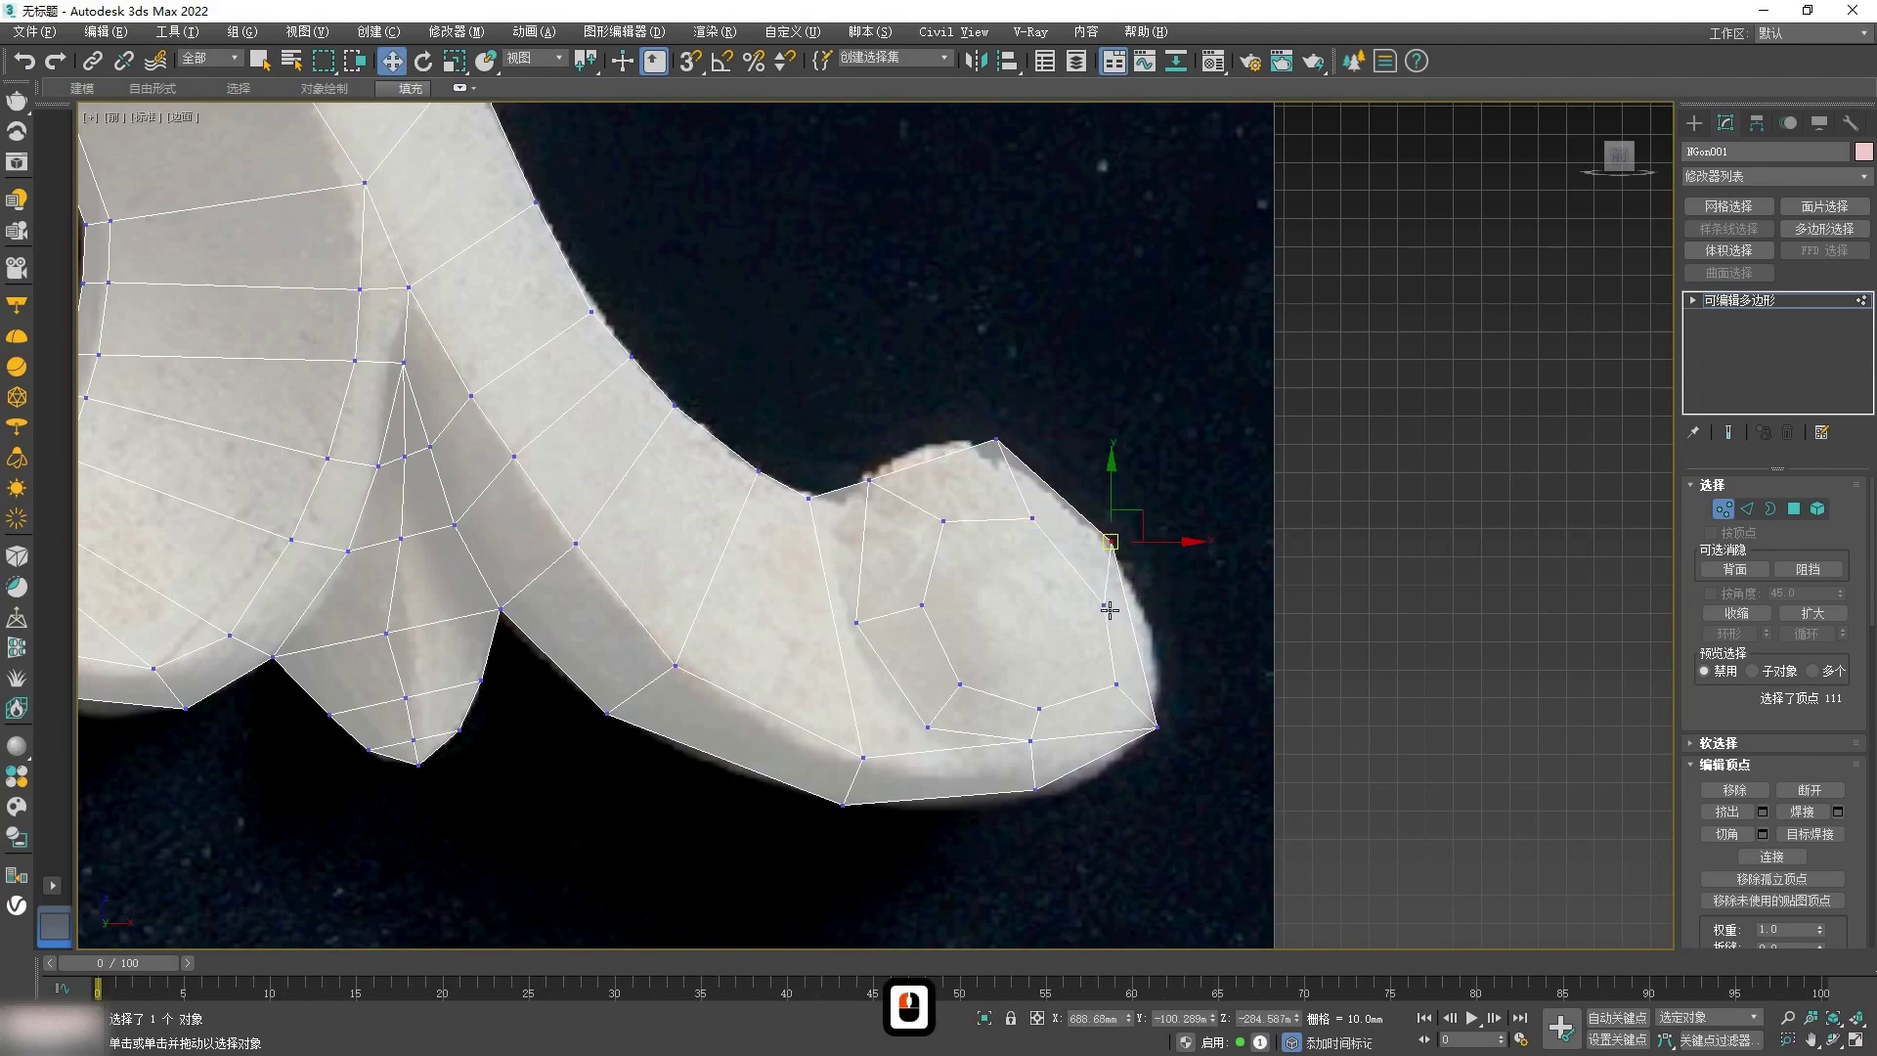
{"action": "mouse_move", "coordinate": [1157, 727]}
{"action": "left_mouse_down"}
{"action": "mouse_move", "coordinate": [1166, 695]}
{"action": "mouse_move", "coordinate": [1163, 724]}
{"action": "left_mouse_up"}
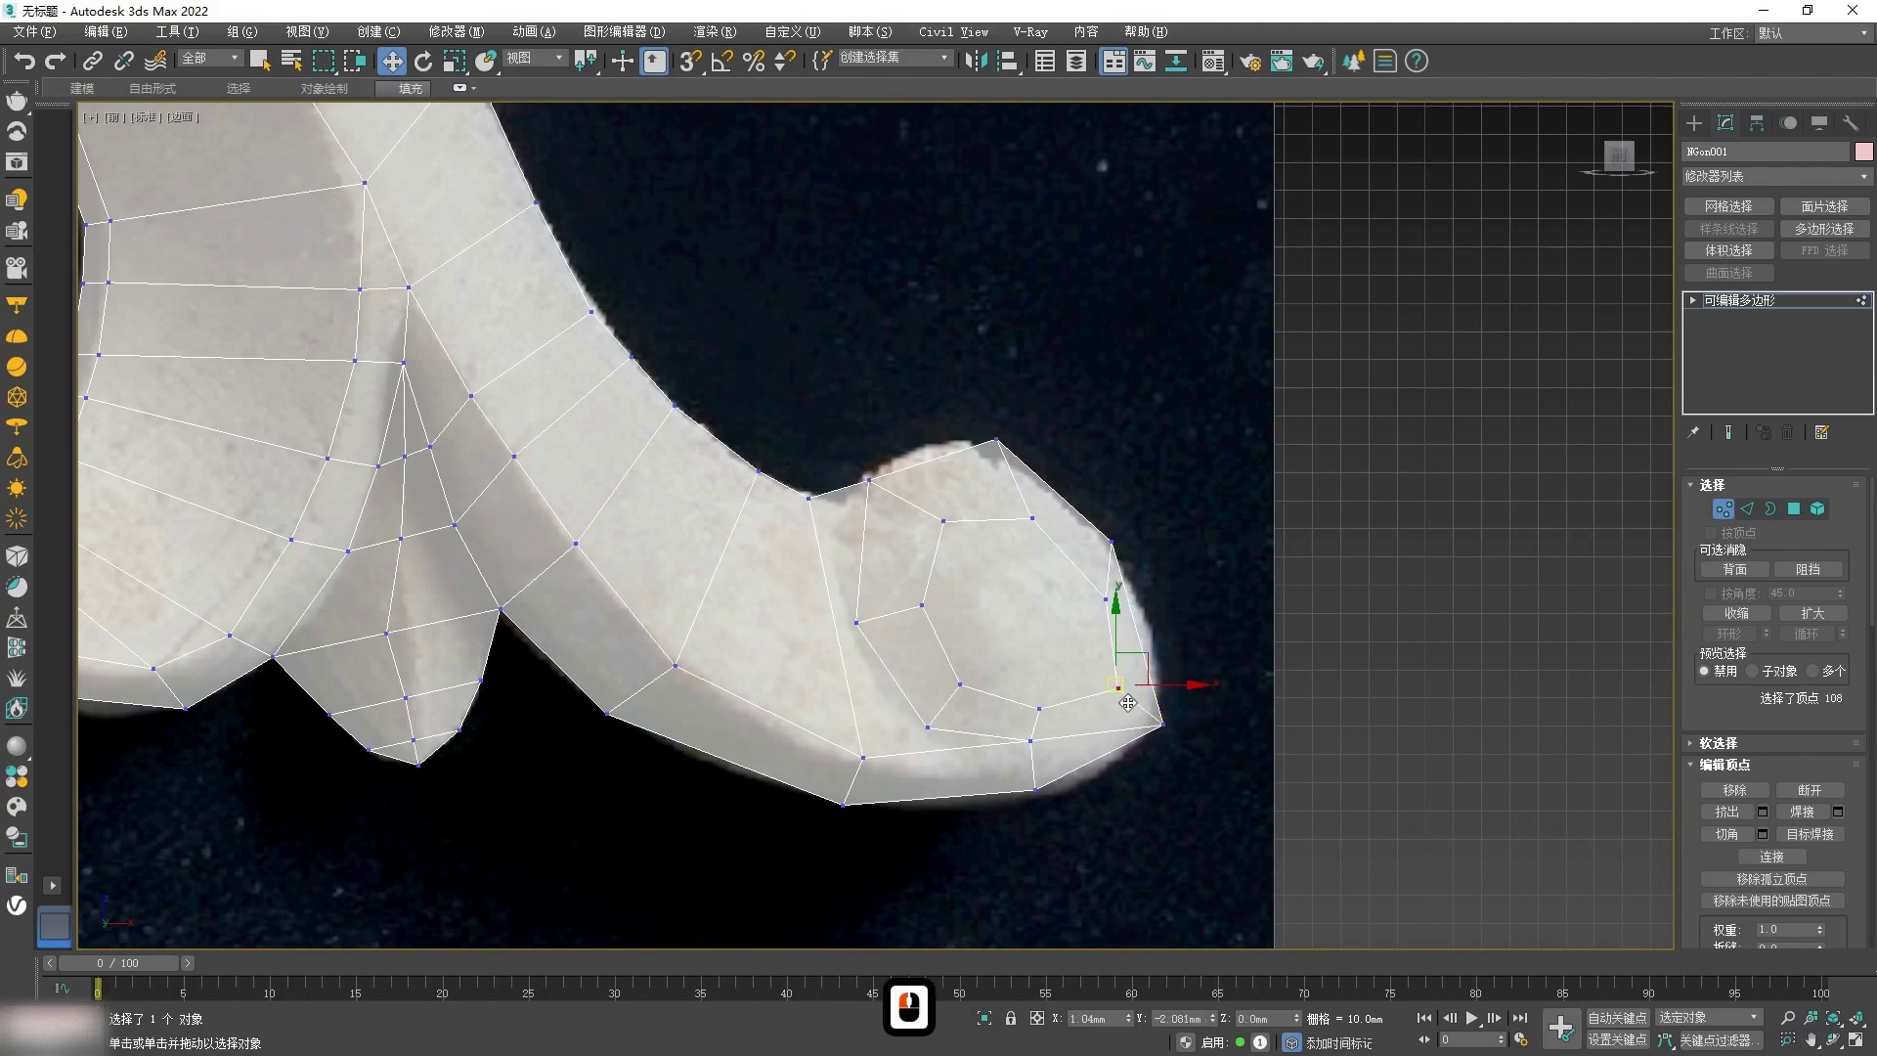
{"action": "left_click", "coordinate": [1041, 710]}
{"action": "left_click_drag", "start_coordinate": [944, 521], "coordinate": [939, 509]}
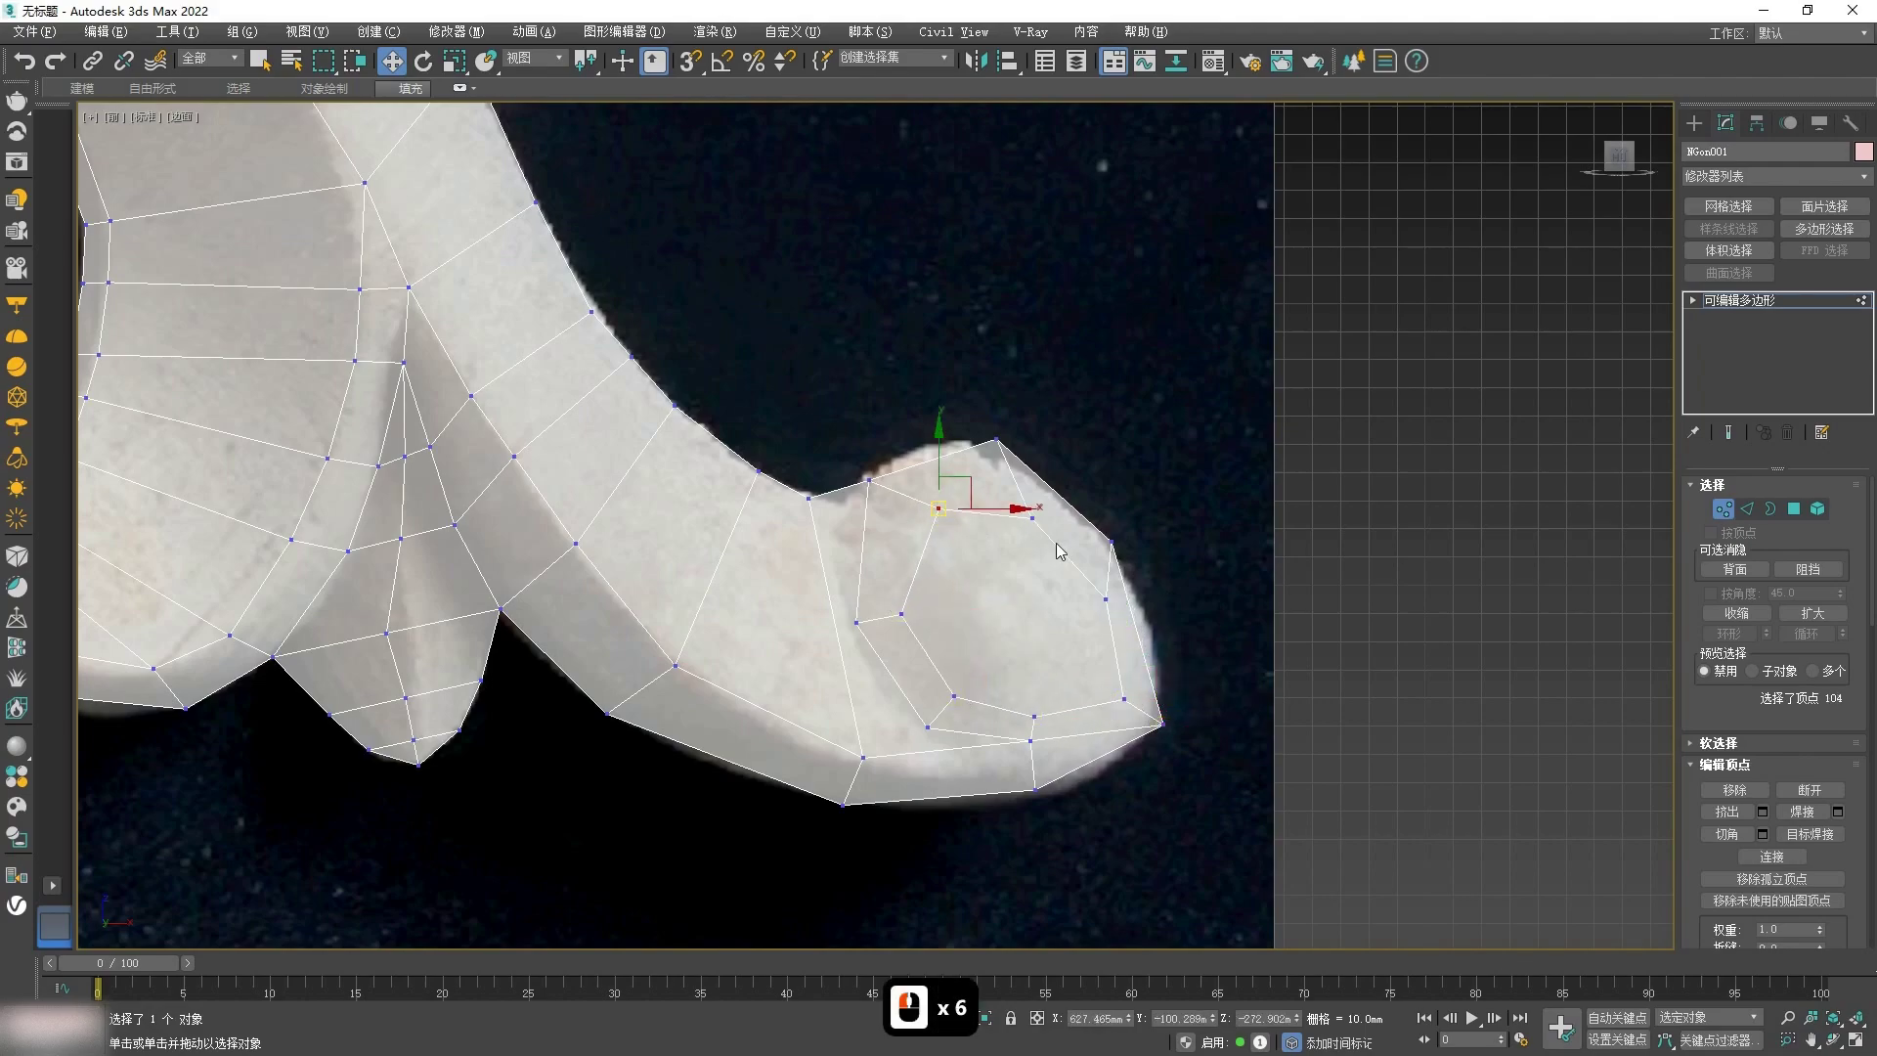
{"action": "left_click_drag", "start_coordinate": [1111, 540], "coordinate": [1088, 521]}
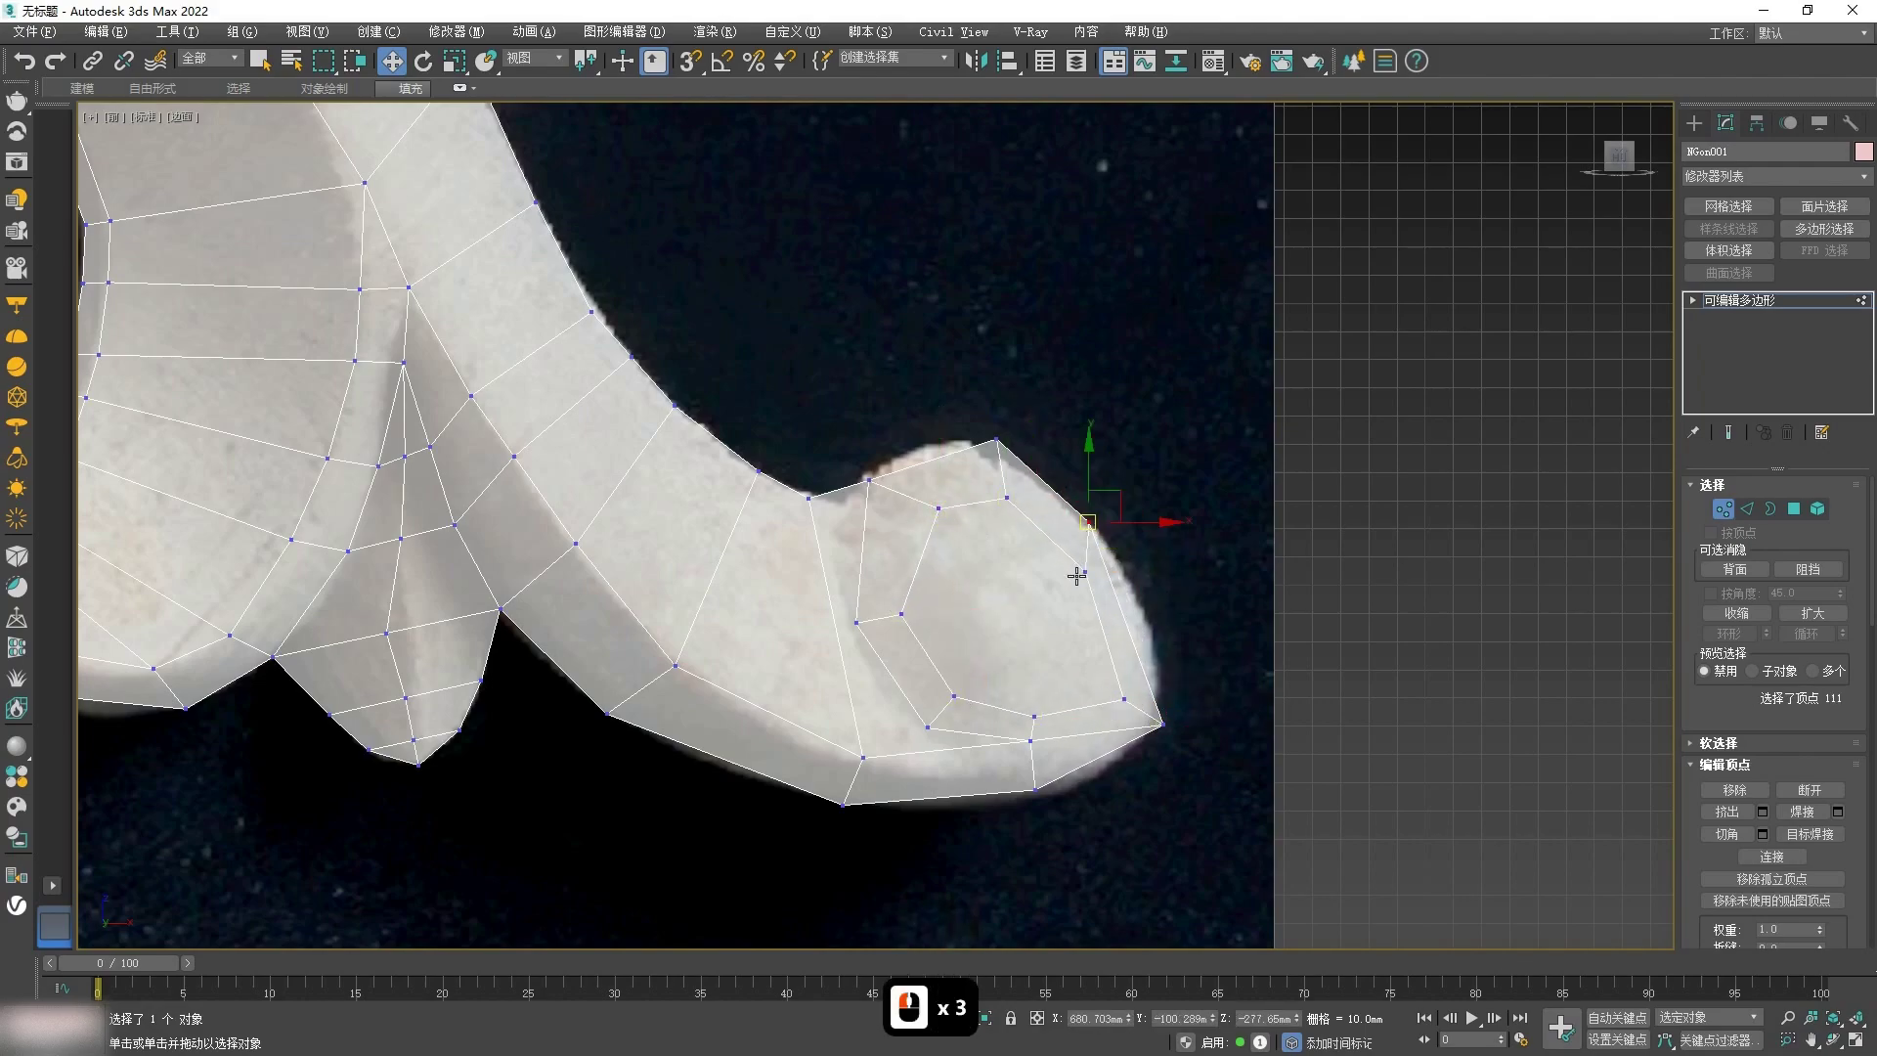
Step: Cut another edge between the knob's inner loop and its outer side, and move its vertices out to the contour
{"action": "right_click", "coordinate": [1048, 640]}
{"action": "left_click", "coordinate": [1150, 568]}
{"action": "left_click", "coordinate": [1096, 628]}
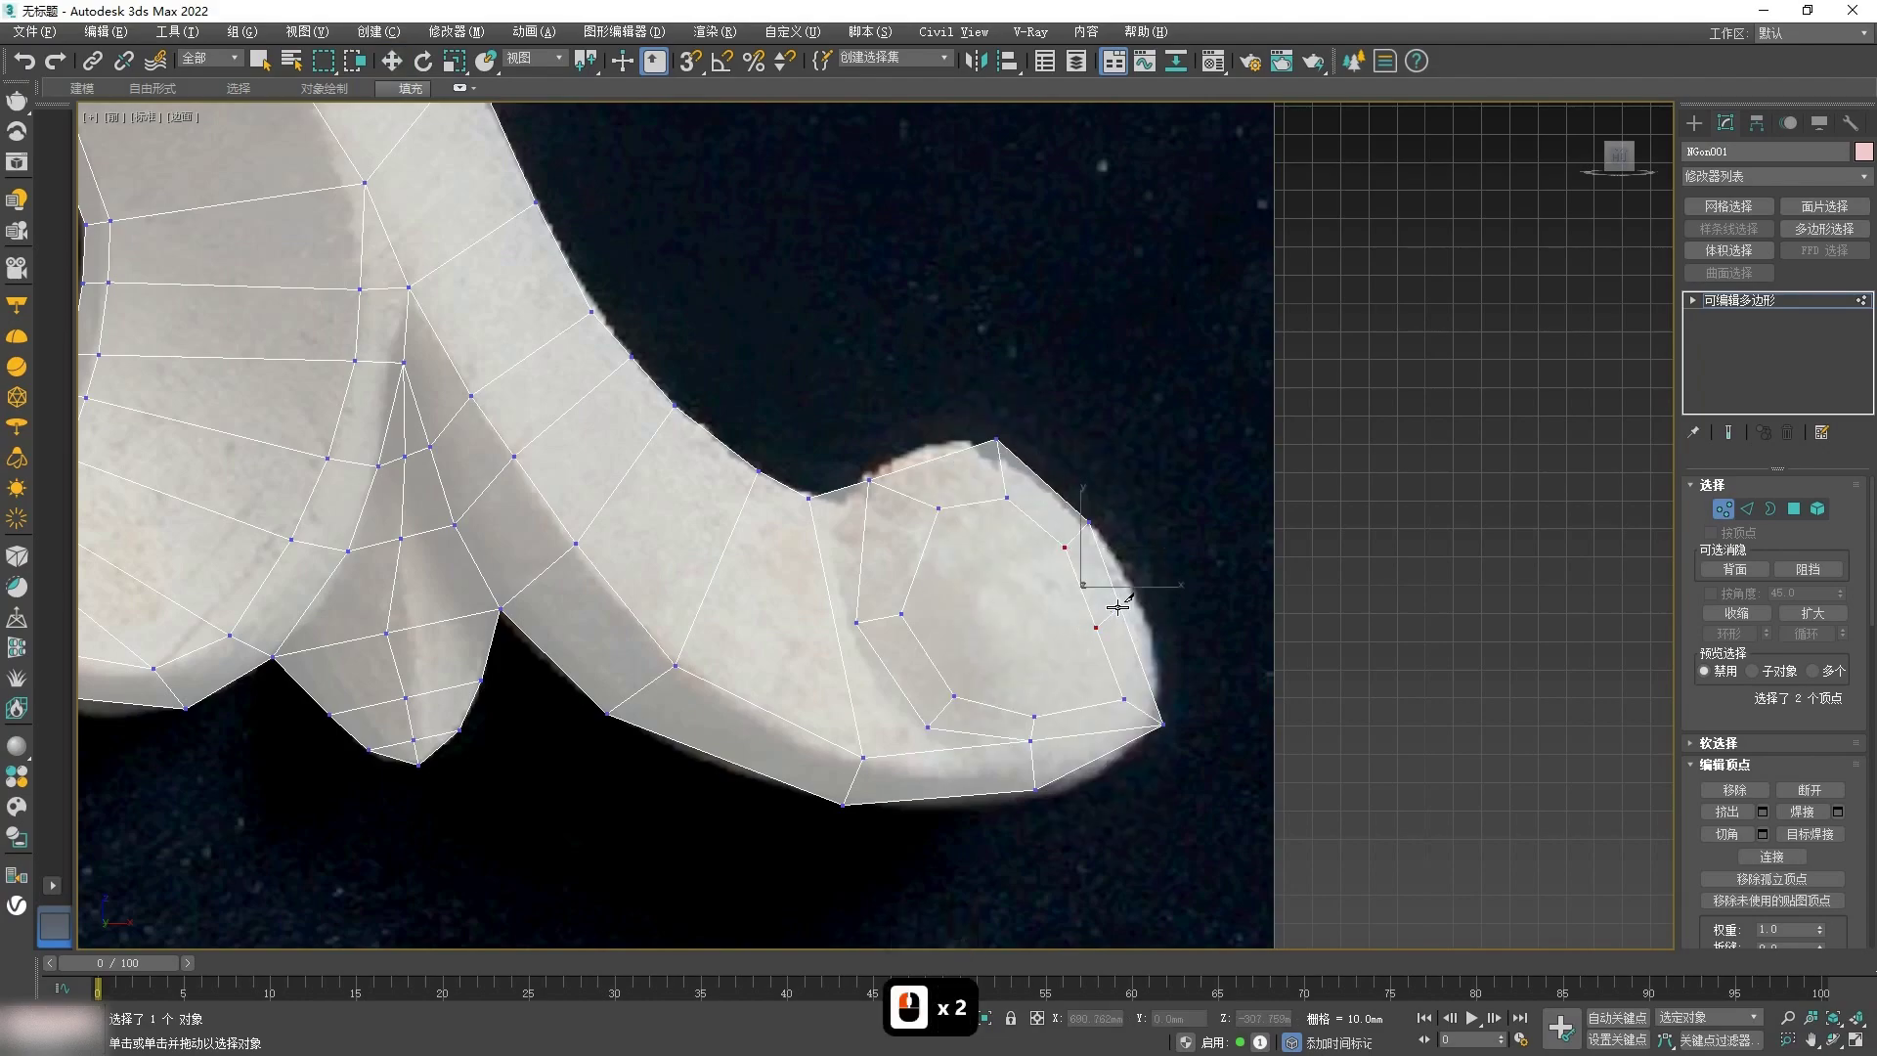
{"action": "left_click", "coordinate": [1154, 601]}
{"action": "double_click", "coordinate": [1096, 518]}
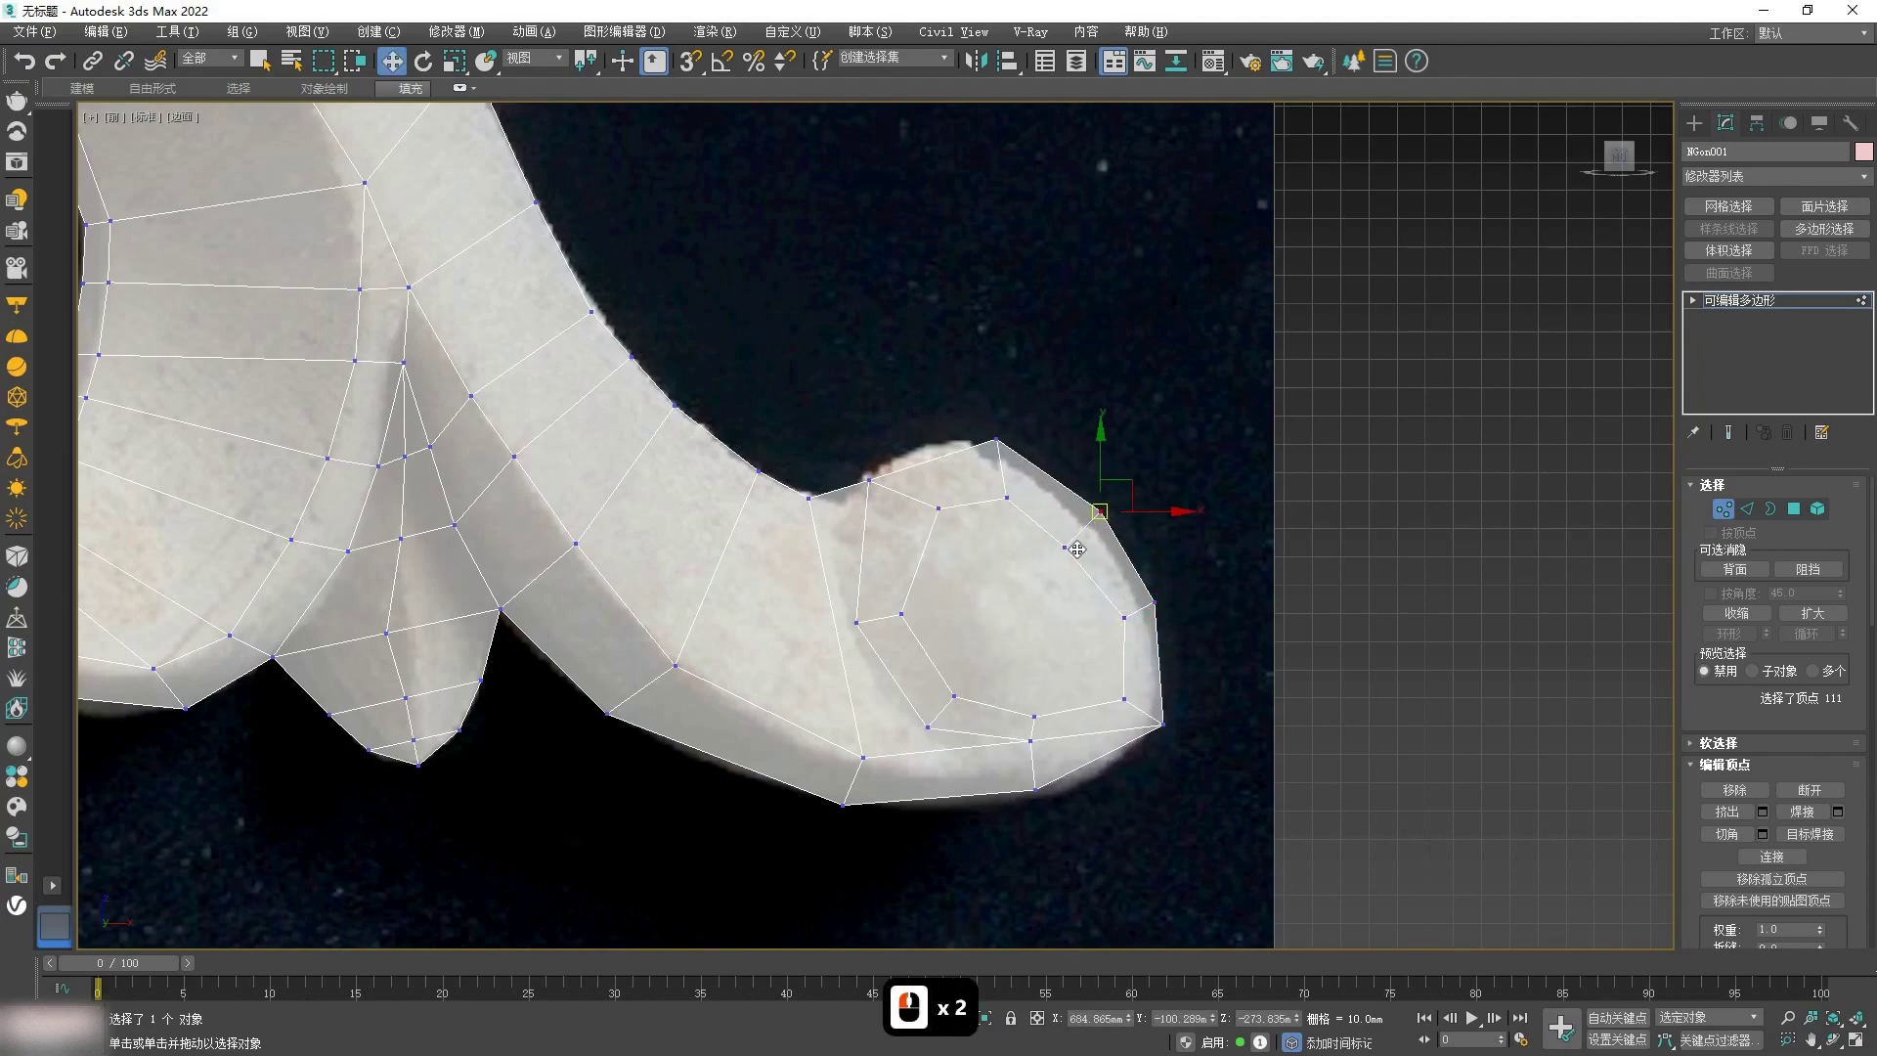
Step: Refine the knob's top vertices and move the outer branch's end vertex into the notch beside the knob
{"action": "scroll", "coordinate": [978, 489], "scroll_direction": "up", "scroll_amount": 2}
{"action": "left_click_drag", "start_coordinate": [1008, 419], "coordinate": [974, 423]}
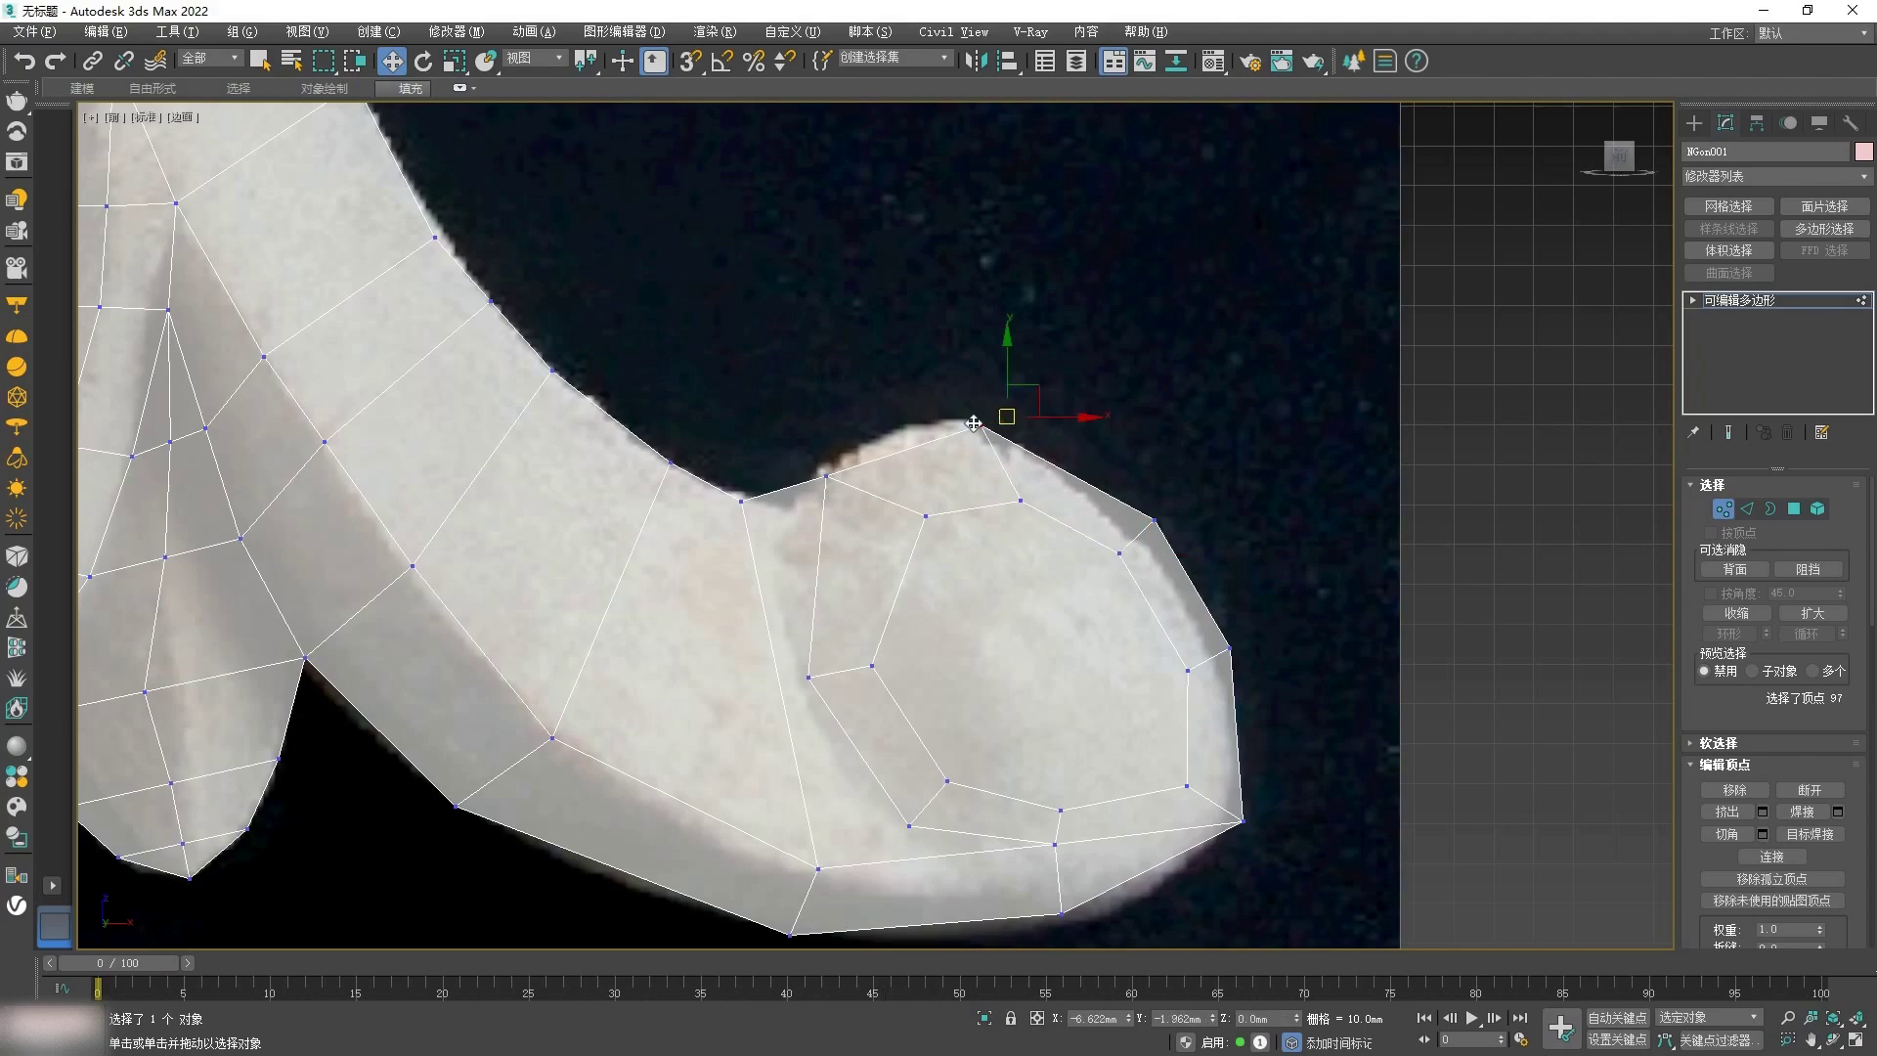
{"action": "double_click", "coordinate": [826, 476]}
{"action": "left_click_drag", "start_coordinate": [826, 476], "coordinate": [823, 514]}
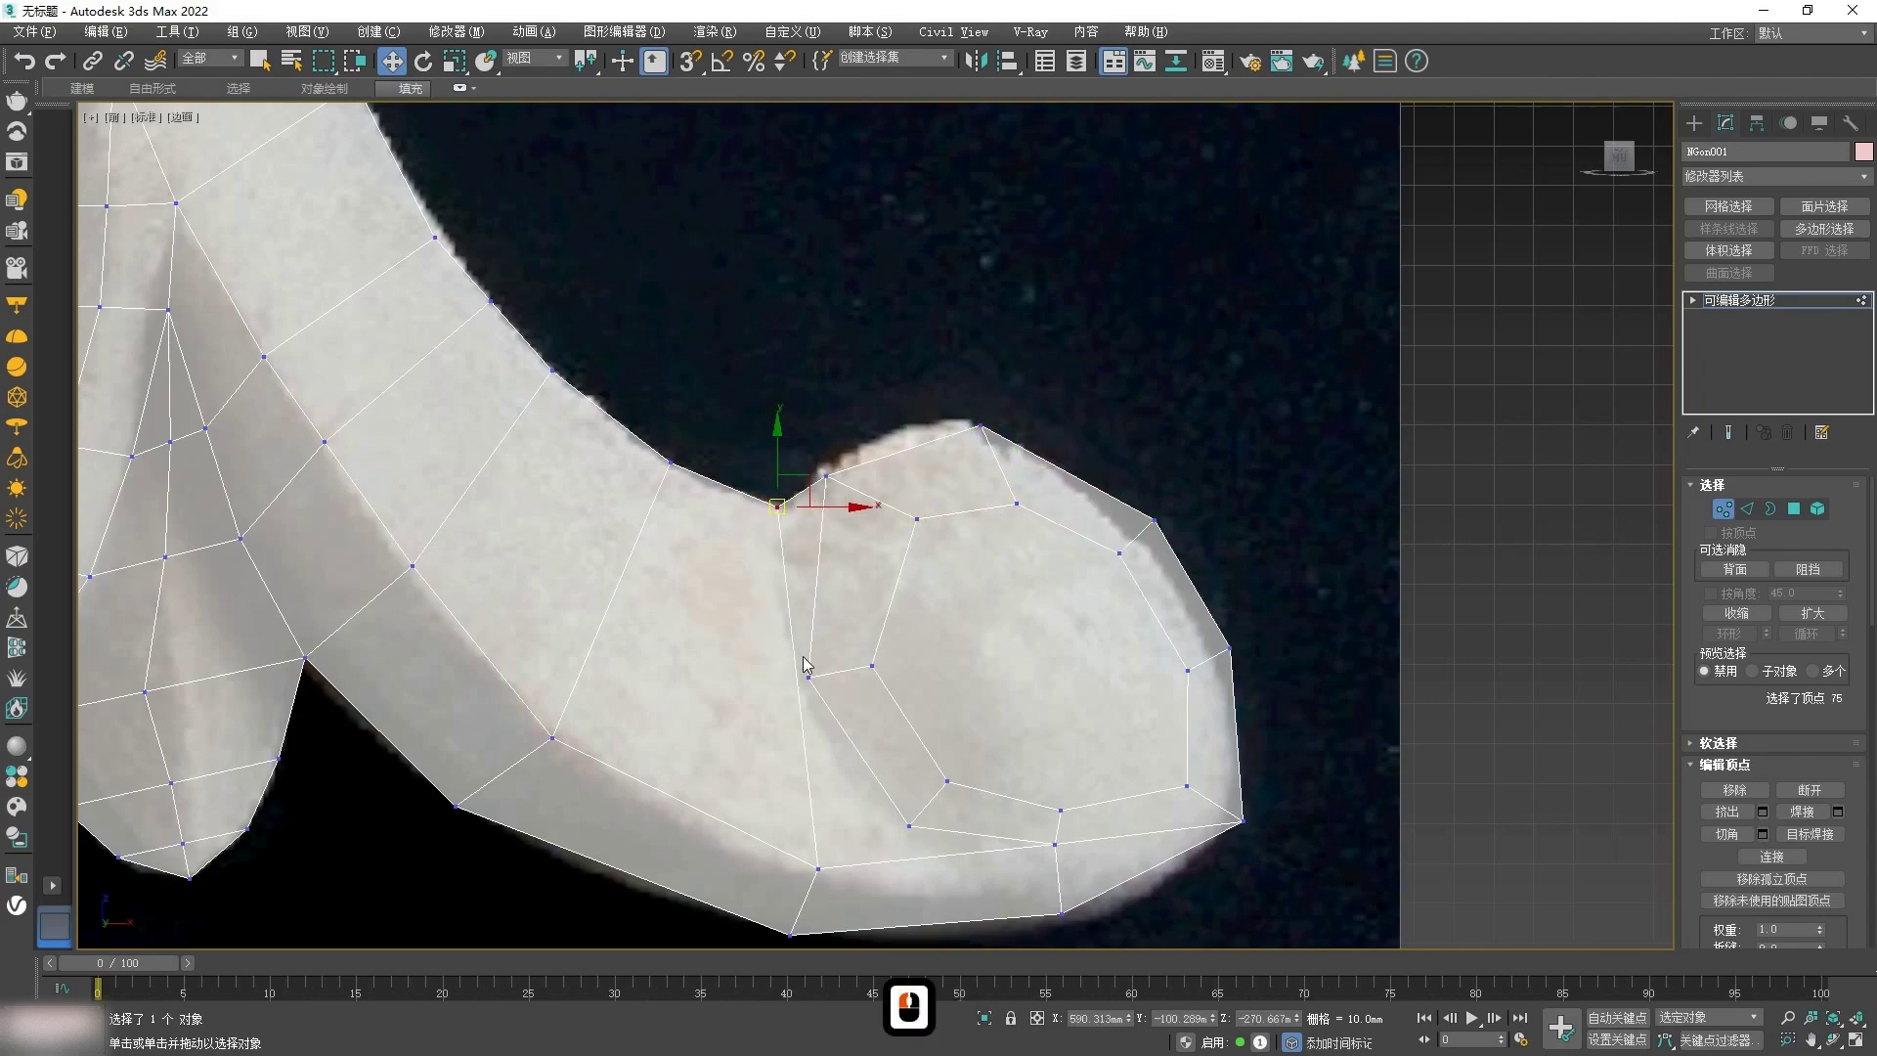
{"action": "scroll", "coordinate": [847, 652], "scroll_direction": "down", "scroll_amount": 2}
{"action": "right_click", "coordinate": [846, 651]}
{"action": "scroll", "coordinate": [847, 652], "scroll_direction": "down", "scroll_amount": 2}
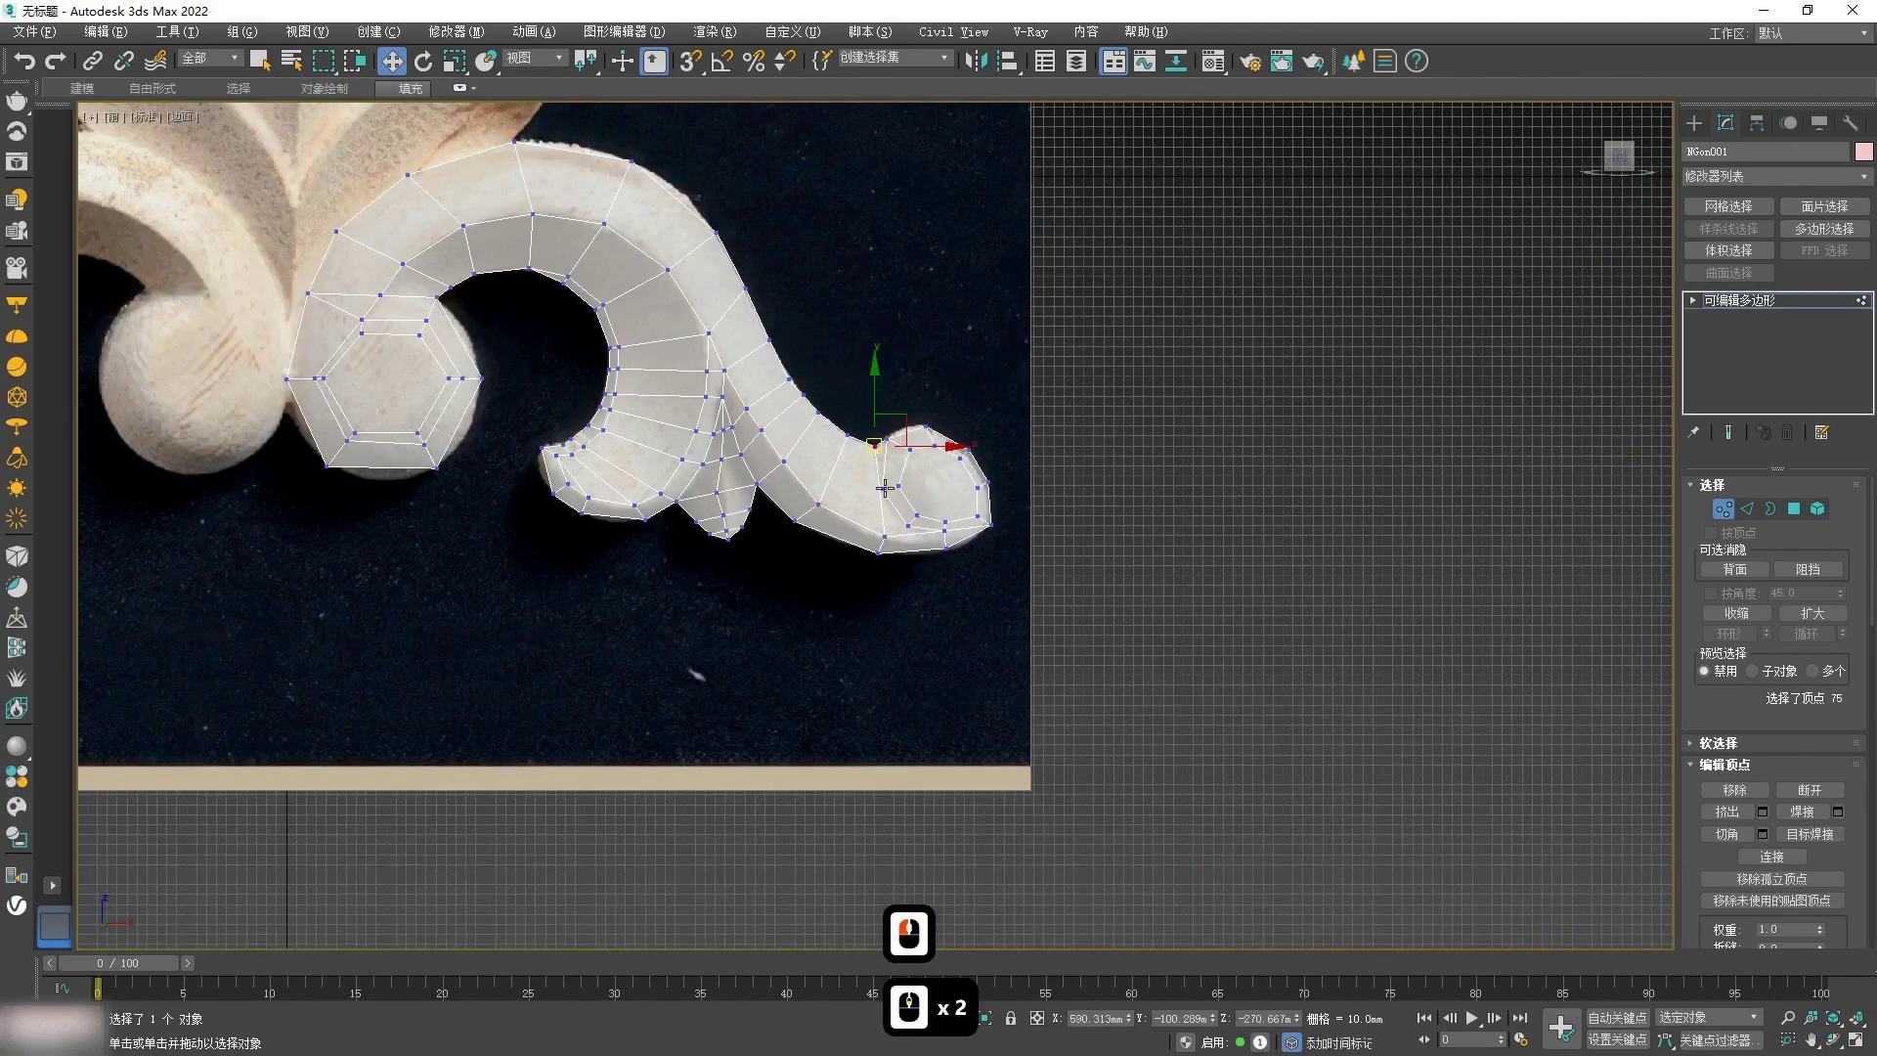
{"action": "scroll", "coordinate": [764, 613], "scroll_direction": "up", "scroll_amount": 2}
{"action": "scroll", "coordinate": [760, 614], "scroll_direction": "down", "scroll_amount": 2}
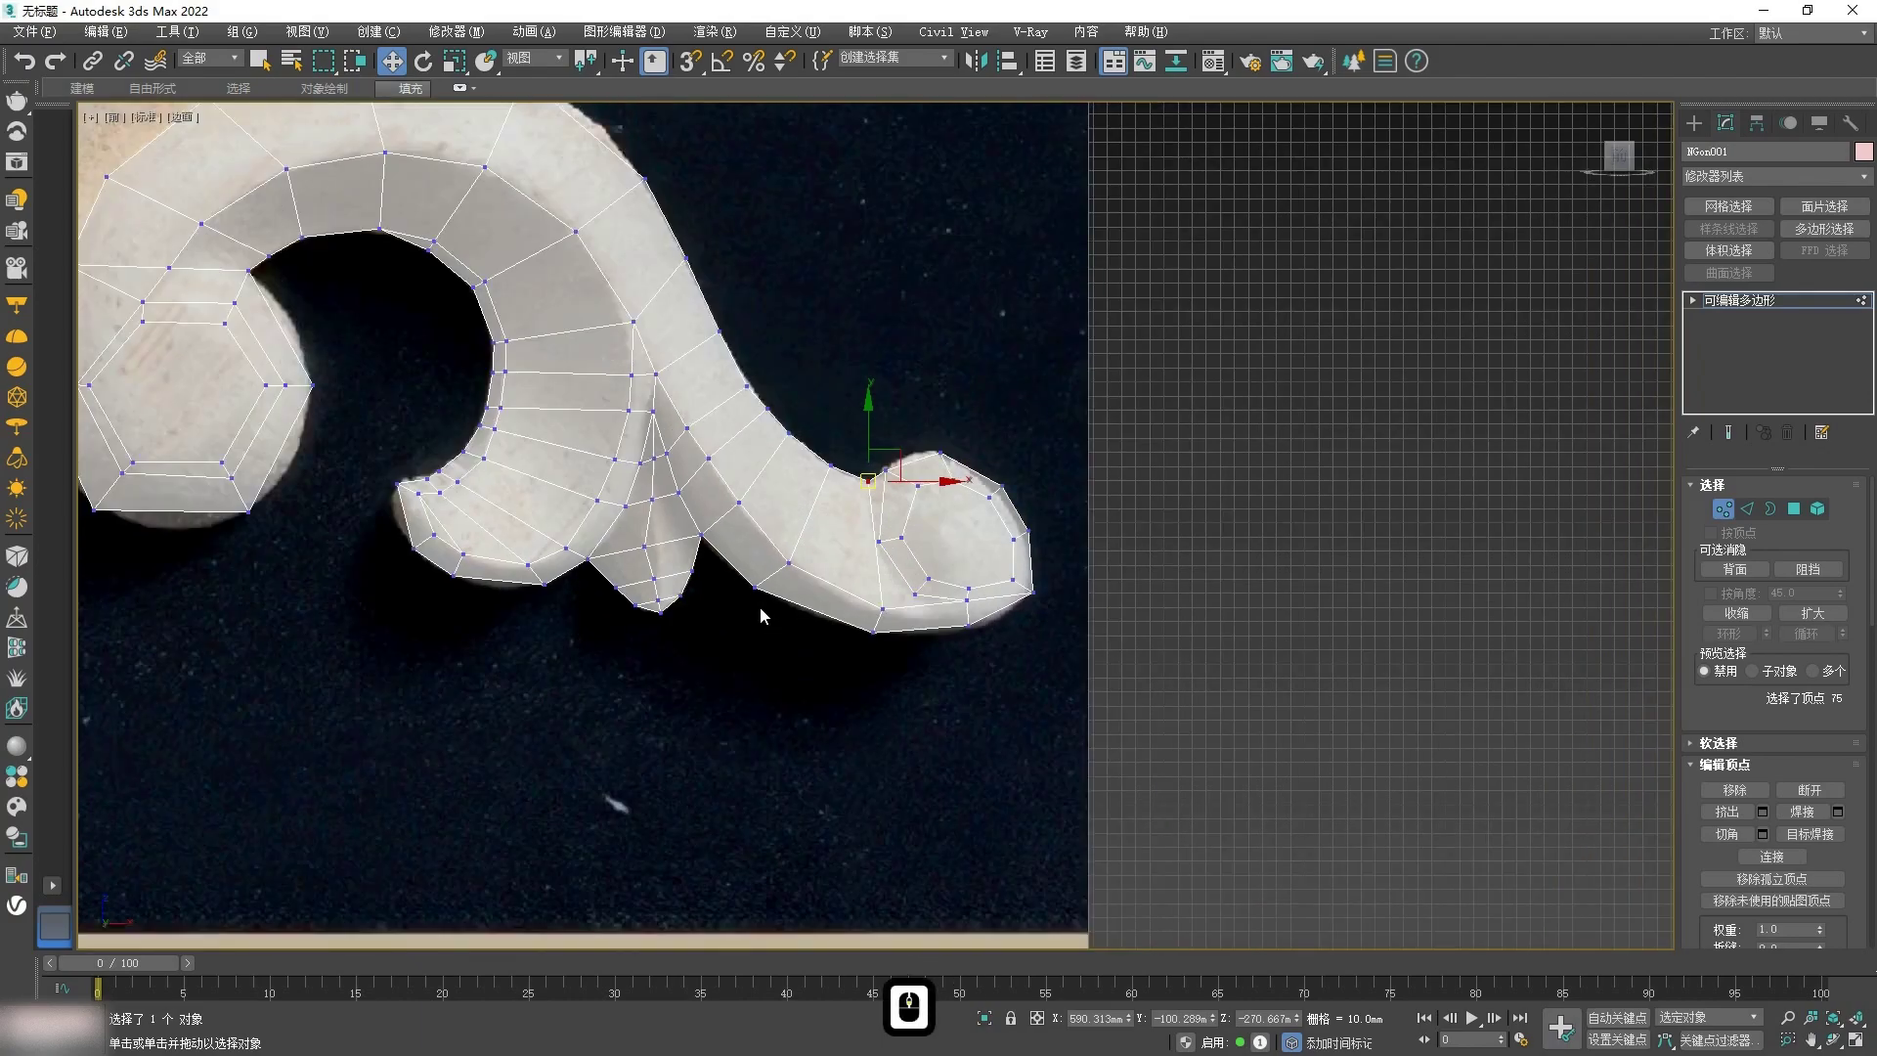
{"action": "scroll", "coordinate": [893, 526], "scroll_direction": "up", "scroll_amount": 4}
Step: Cut short edges linking the knob's curved base line to the branch's end edge and across the side strip below
{"action": "right_click", "coordinate": [745, 729]}
{"action": "left_click", "coordinate": [715, 553]}
{"action": "right_click", "coordinate": [717, 555]}
{"action": "left_click", "coordinate": [695, 378]}
{"action": "left_click", "coordinate": [845, 539]}
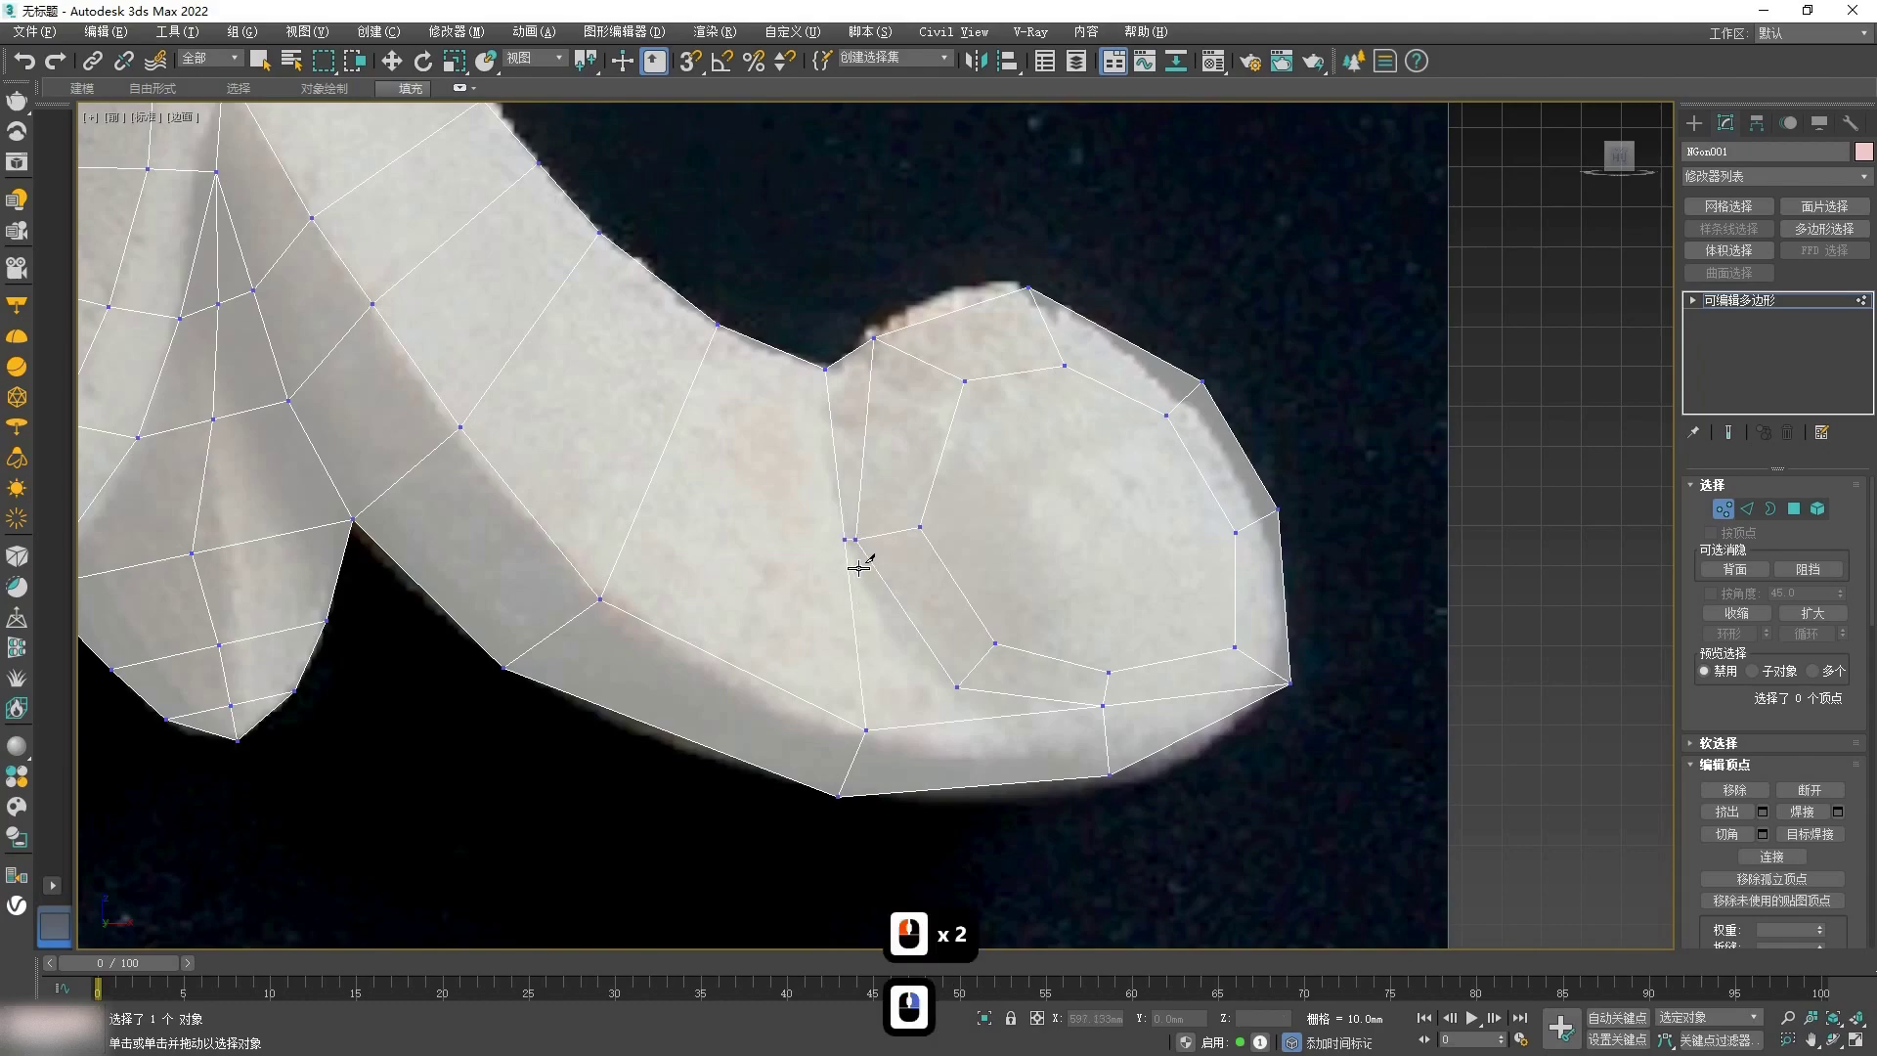
{"action": "left_click", "coordinate": [975, 777]}
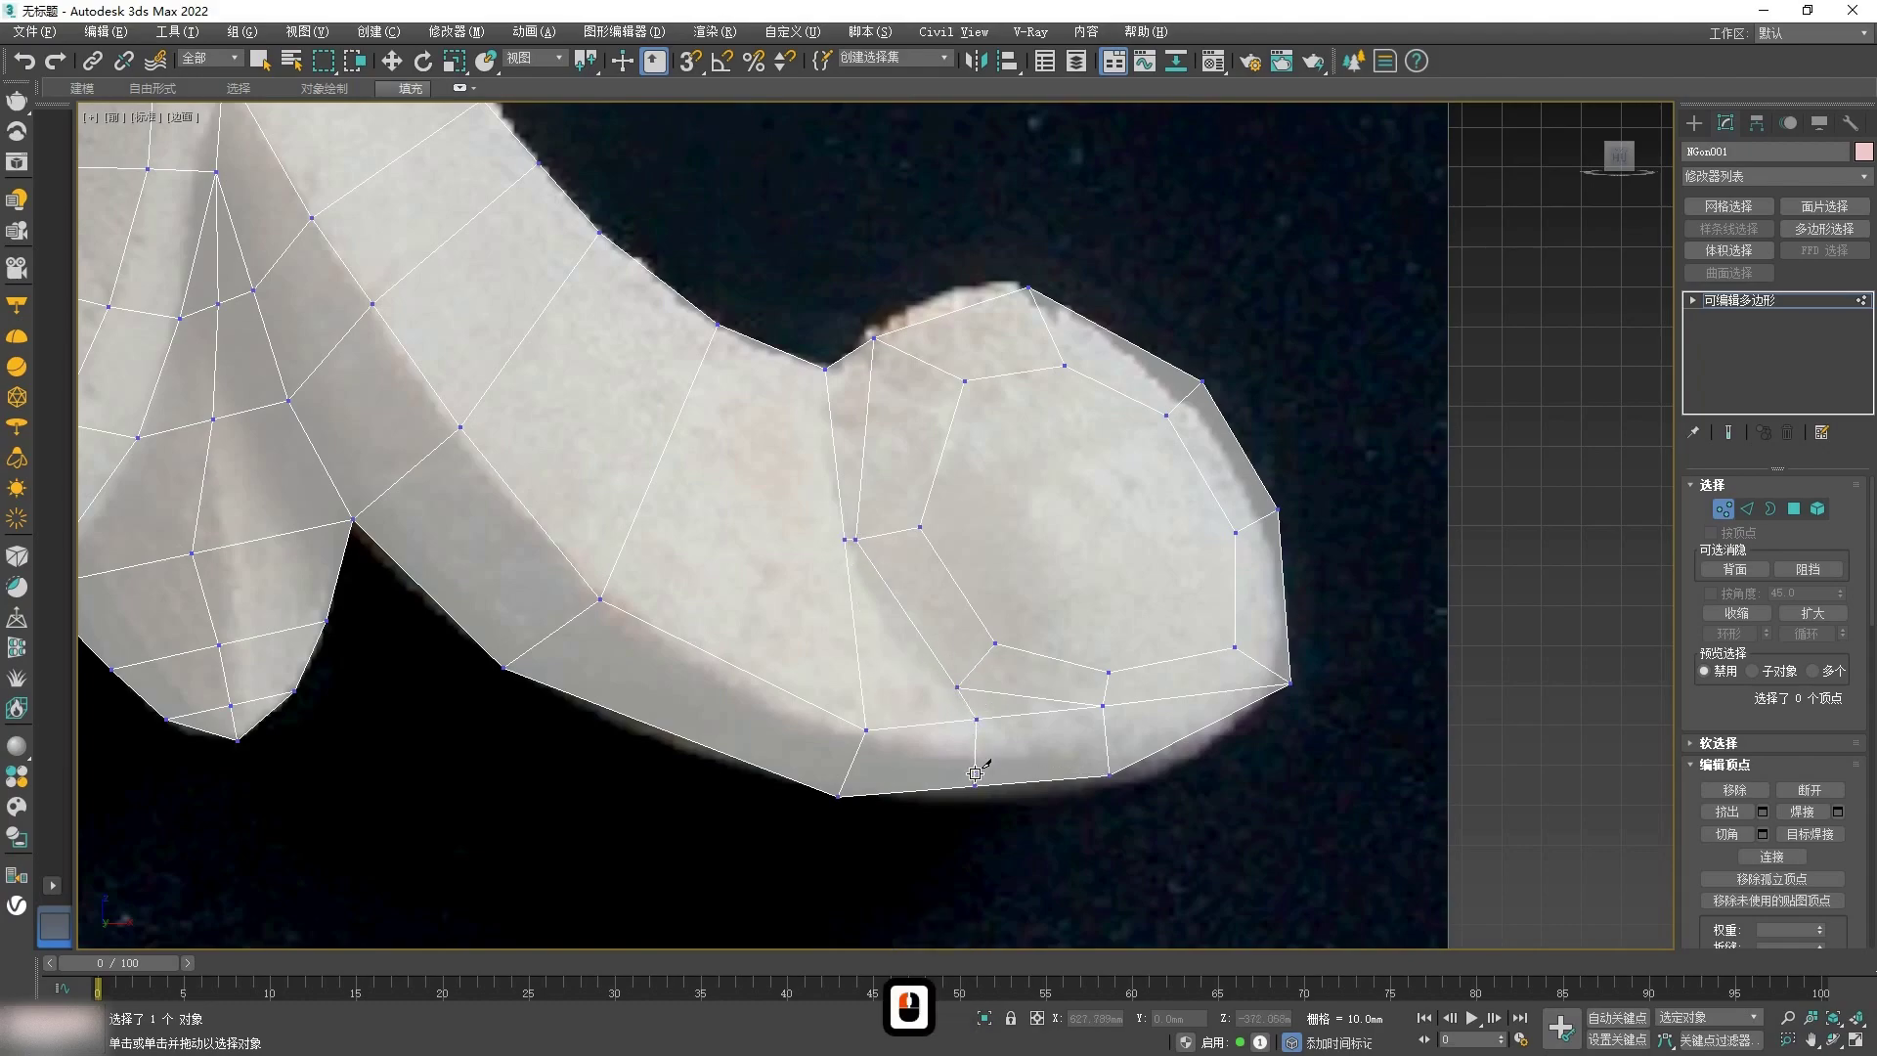
Step: Examine the traced scroll mesh and the adjoining central leaves in the reference photo
{"action": "scroll", "coordinate": [746, 469], "scroll_direction": "down", "scroll_amount": 6}
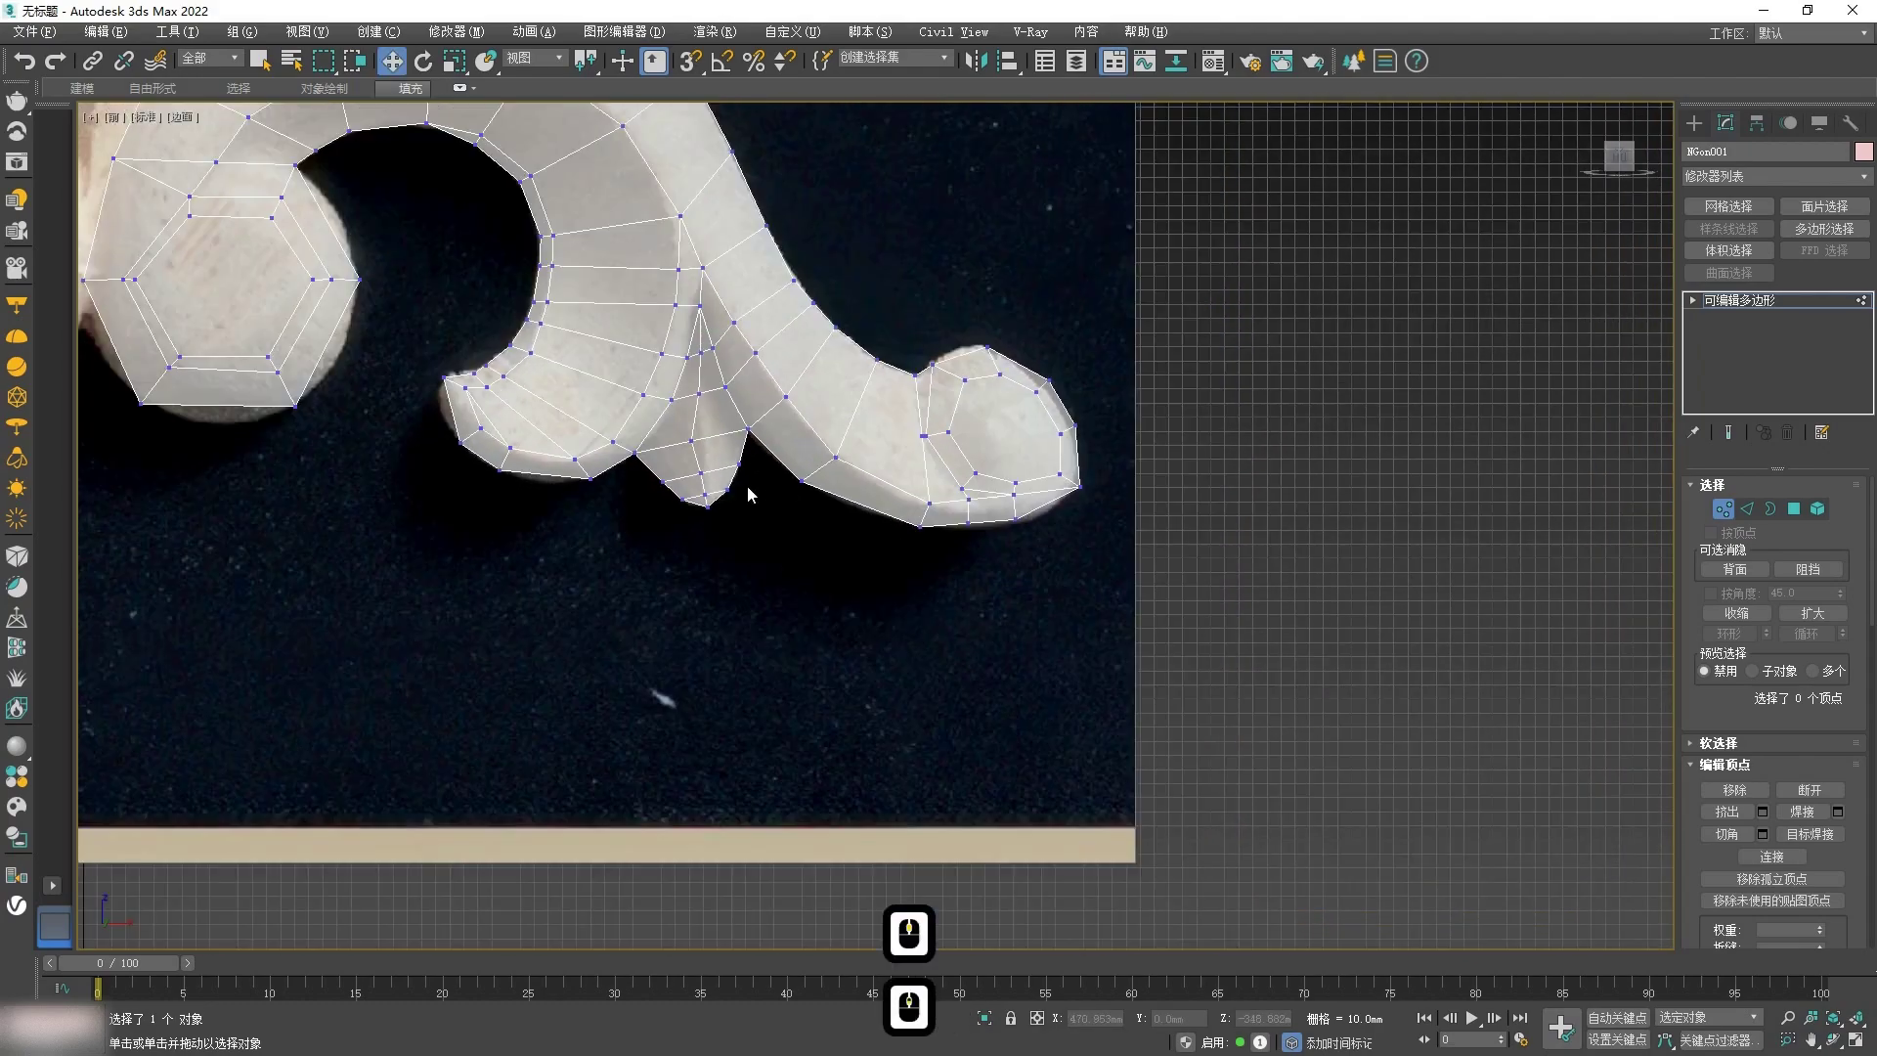
{"action": "scroll", "coordinate": [617, 551], "scroll_direction": "down", "scroll_amount": 3}
{"action": "scroll", "coordinate": [595, 491], "scroll_direction": "up", "scroll_amount": 5}
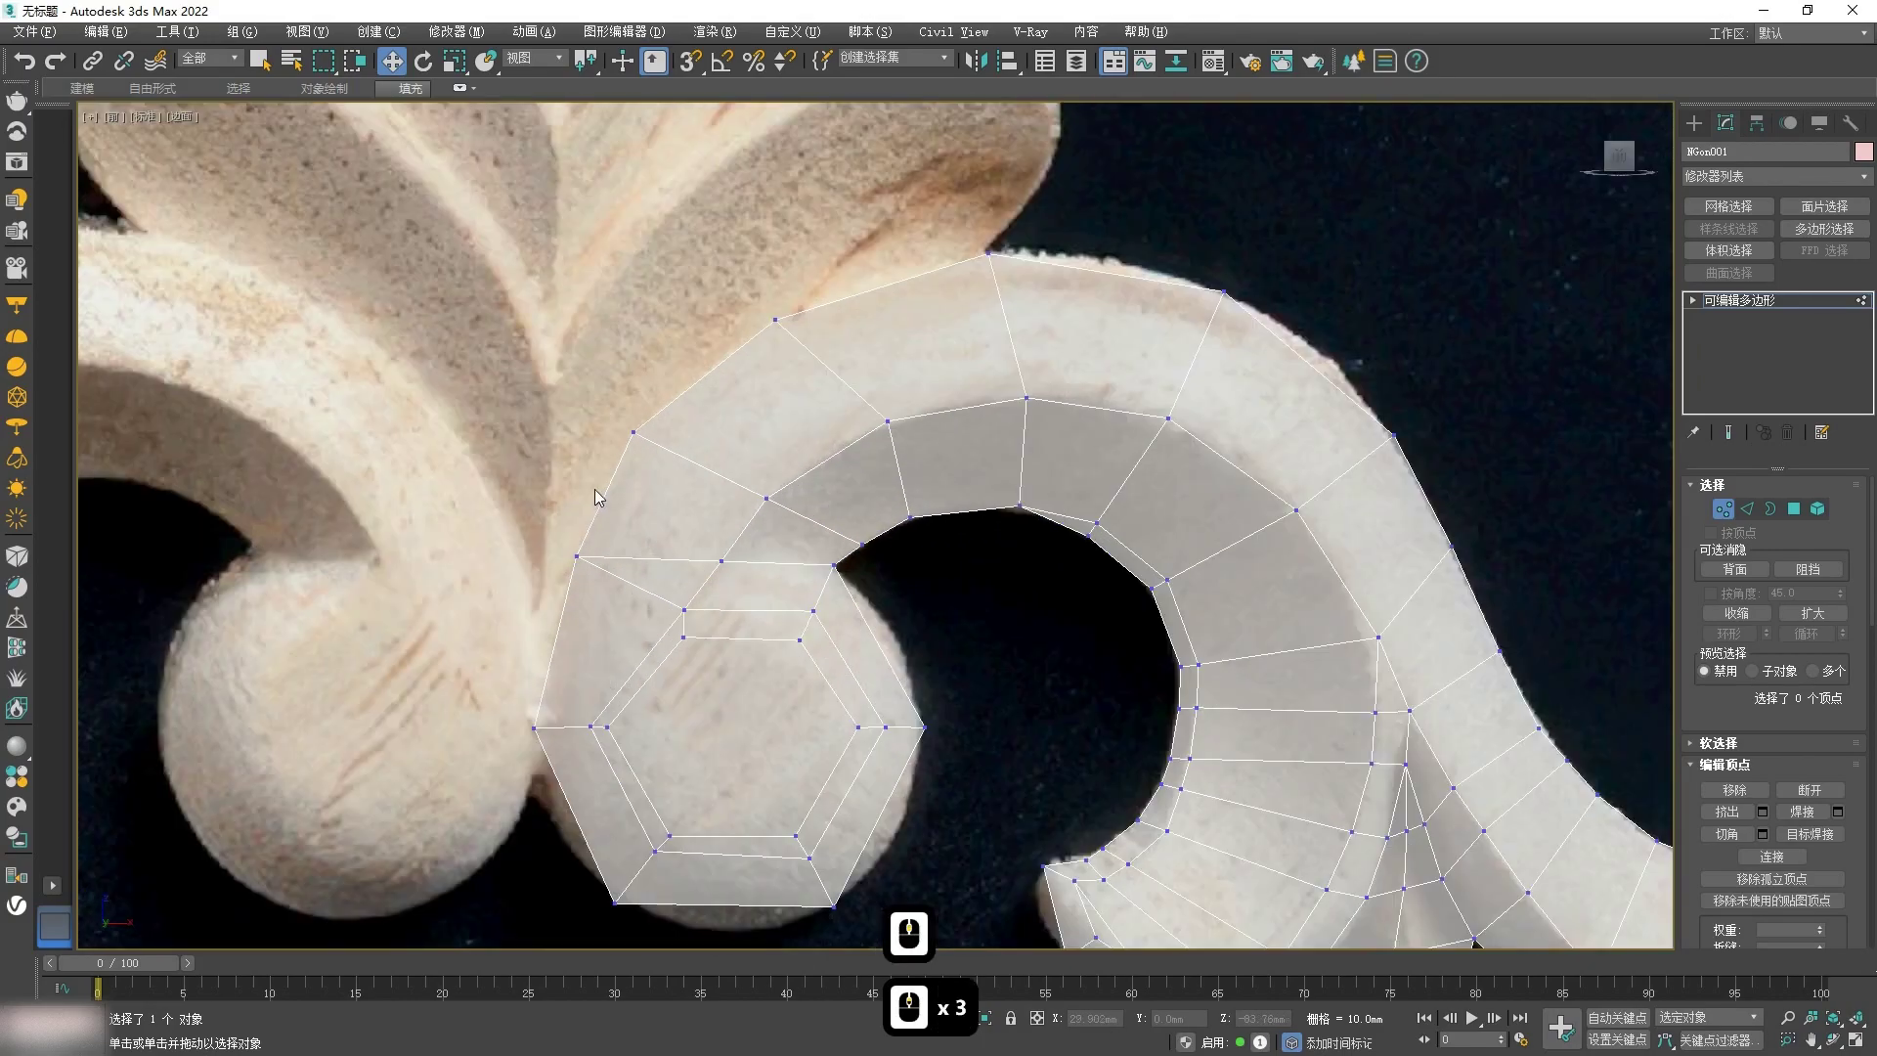
{"action": "scroll", "coordinate": [595, 490], "scroll_direction": "down", "scroll_amount": 4}
{"action": "scroll", "coordinate": [629, 564], "scroll_direction": "up", "scroll_amount": 3}
{"action": "scroll", "coordinate": [629, 564], "scroll_direction": "up", "scroll_amount": 2}
{"action": "middle_click_drag", "start_coordinate": [629, 564], "coordinate": [631, 584]}
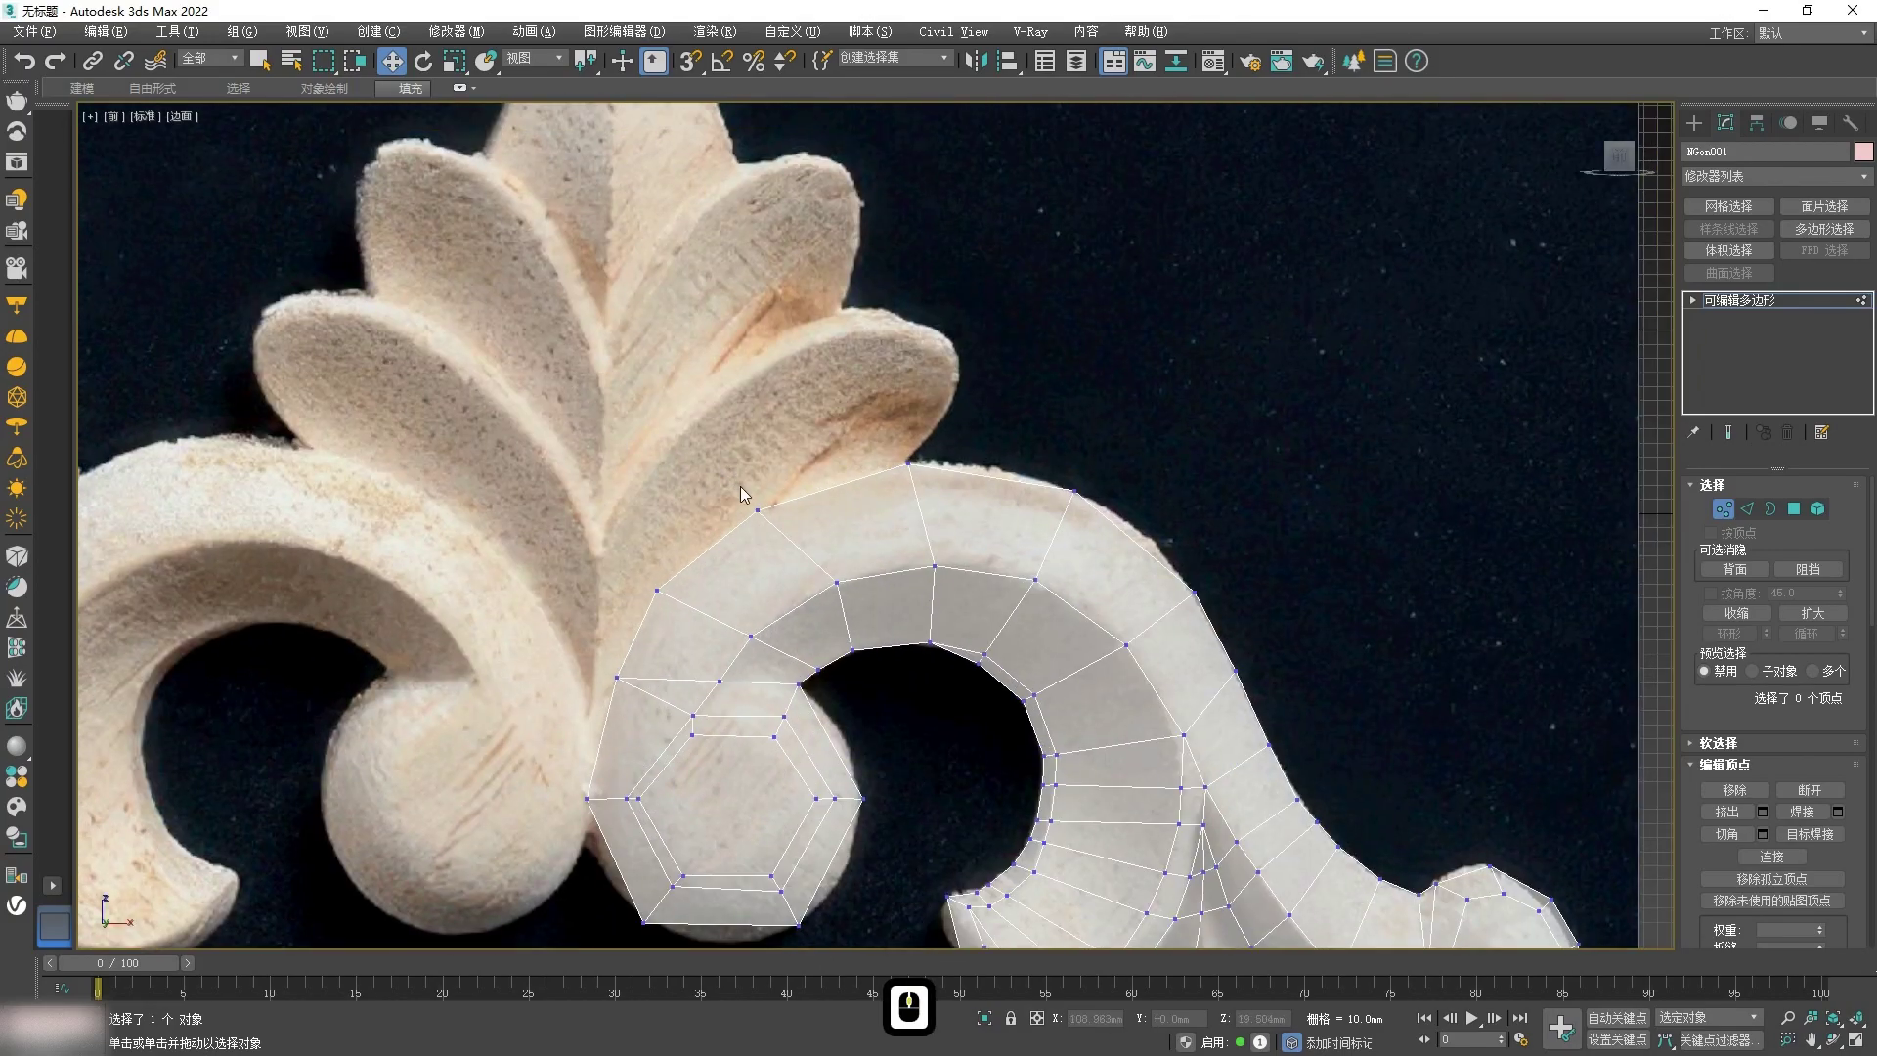
Step: Extrude the scroll's upper contour edges beside the leaves upward twice, making two rows of polygons over the side leaves
{"action": "key", "text": "2"}
{"action": "left_click", "coordinate": [639, 631]}
{"action": "left_click", "coordinate": [602, 736], "text": "ctrl"}
{"action": "left_click", "coordinate": [707, 551], "text": "ctrl"}
{"action": "left_click", "coordinate": [791, 504], "text": "ctrl"}
{"action": "left_click_drag", "start_coordinate": [697, 600], "coordinate": [716, 411], "text": "shift"}
{"action": "middle_click_drag", "start_coordinate": [732, 481], "coordinate": [762, 667]}
{"action": "left_click_drag", "start_coordinate": [746, 600], "coordinate": [739, 432], "text": "shift"}
{"action": "key", "text": "1"}
{"action": "middle_click_drag", "start_coordinate": [790, 641], "coordinate": [819, 471]}
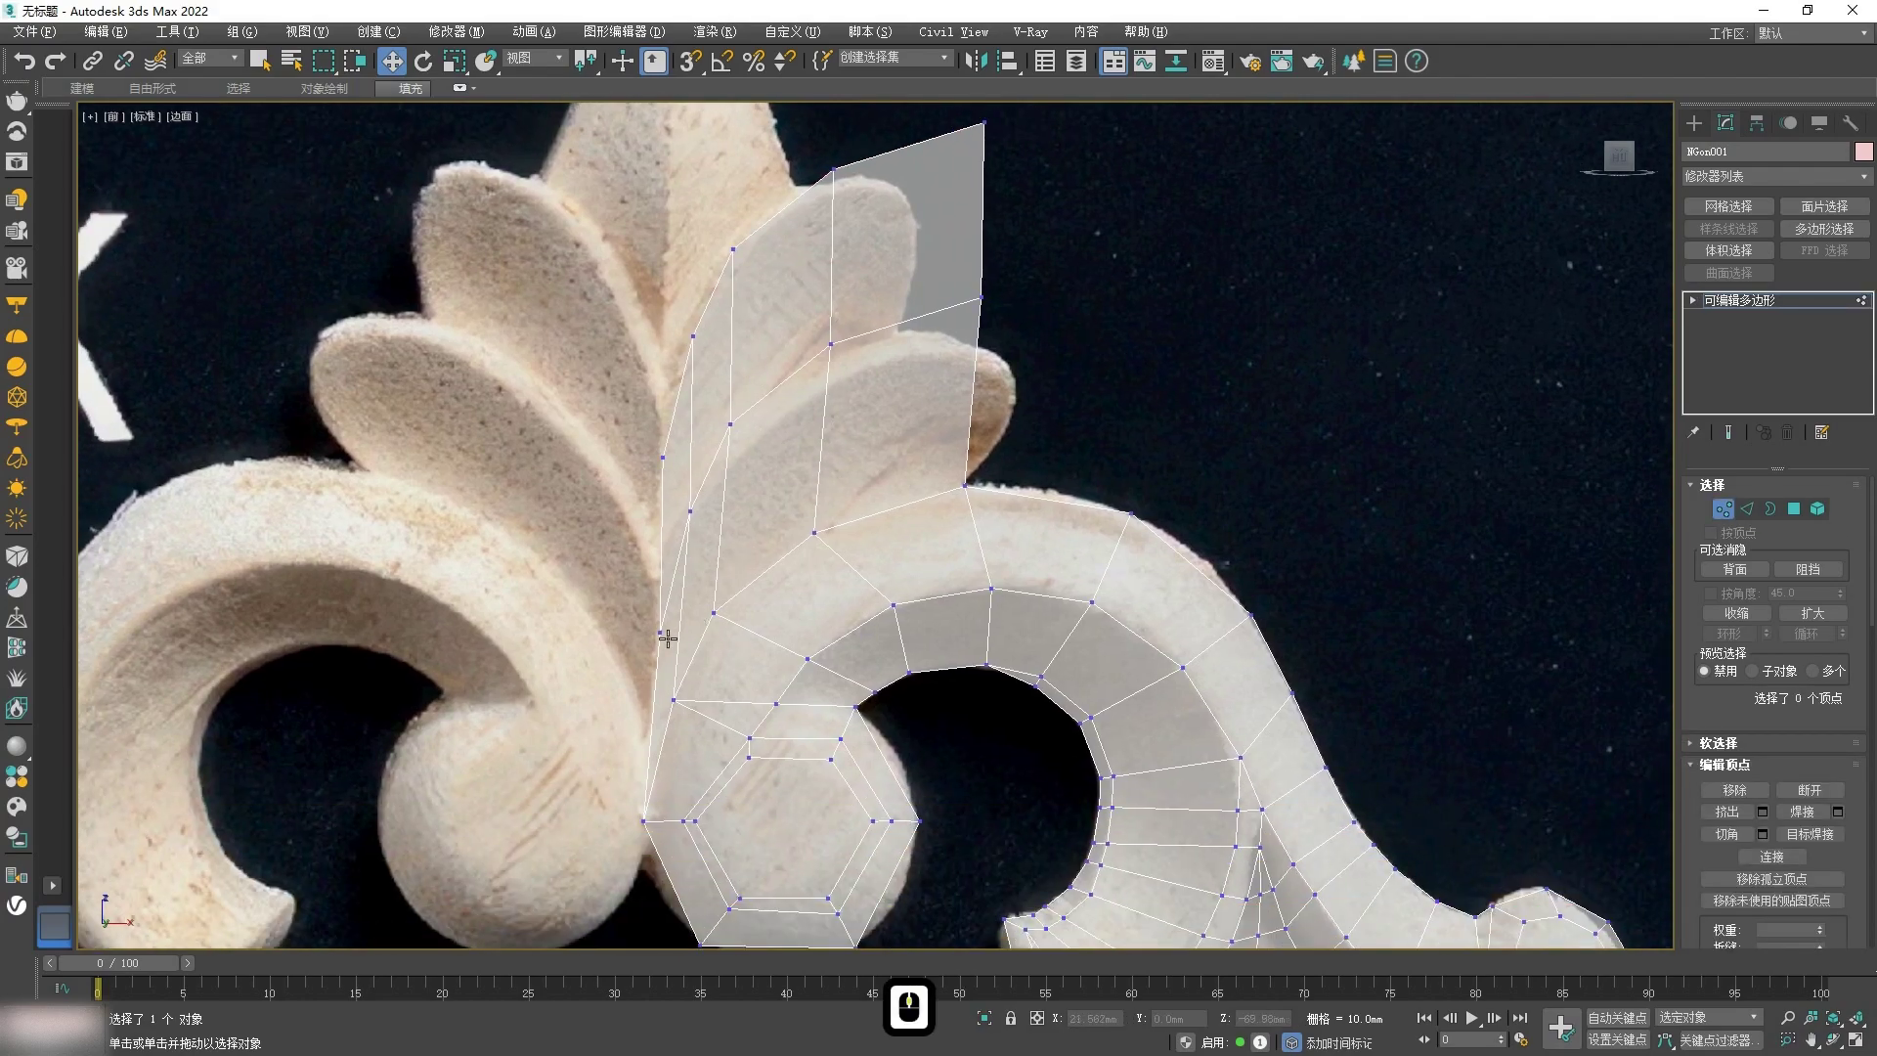
Step: Move the vertices of the first extruded row onto the lower side leaf's upper boundary in the photo
{"action": "left_click", "coordinate": [686, 513]}
{"action": "left_click", "coordinate": [660, 632]}
{"action": "left_click_drag", "start_coordinate": [660, 632], "coordinate": [656, 588]}
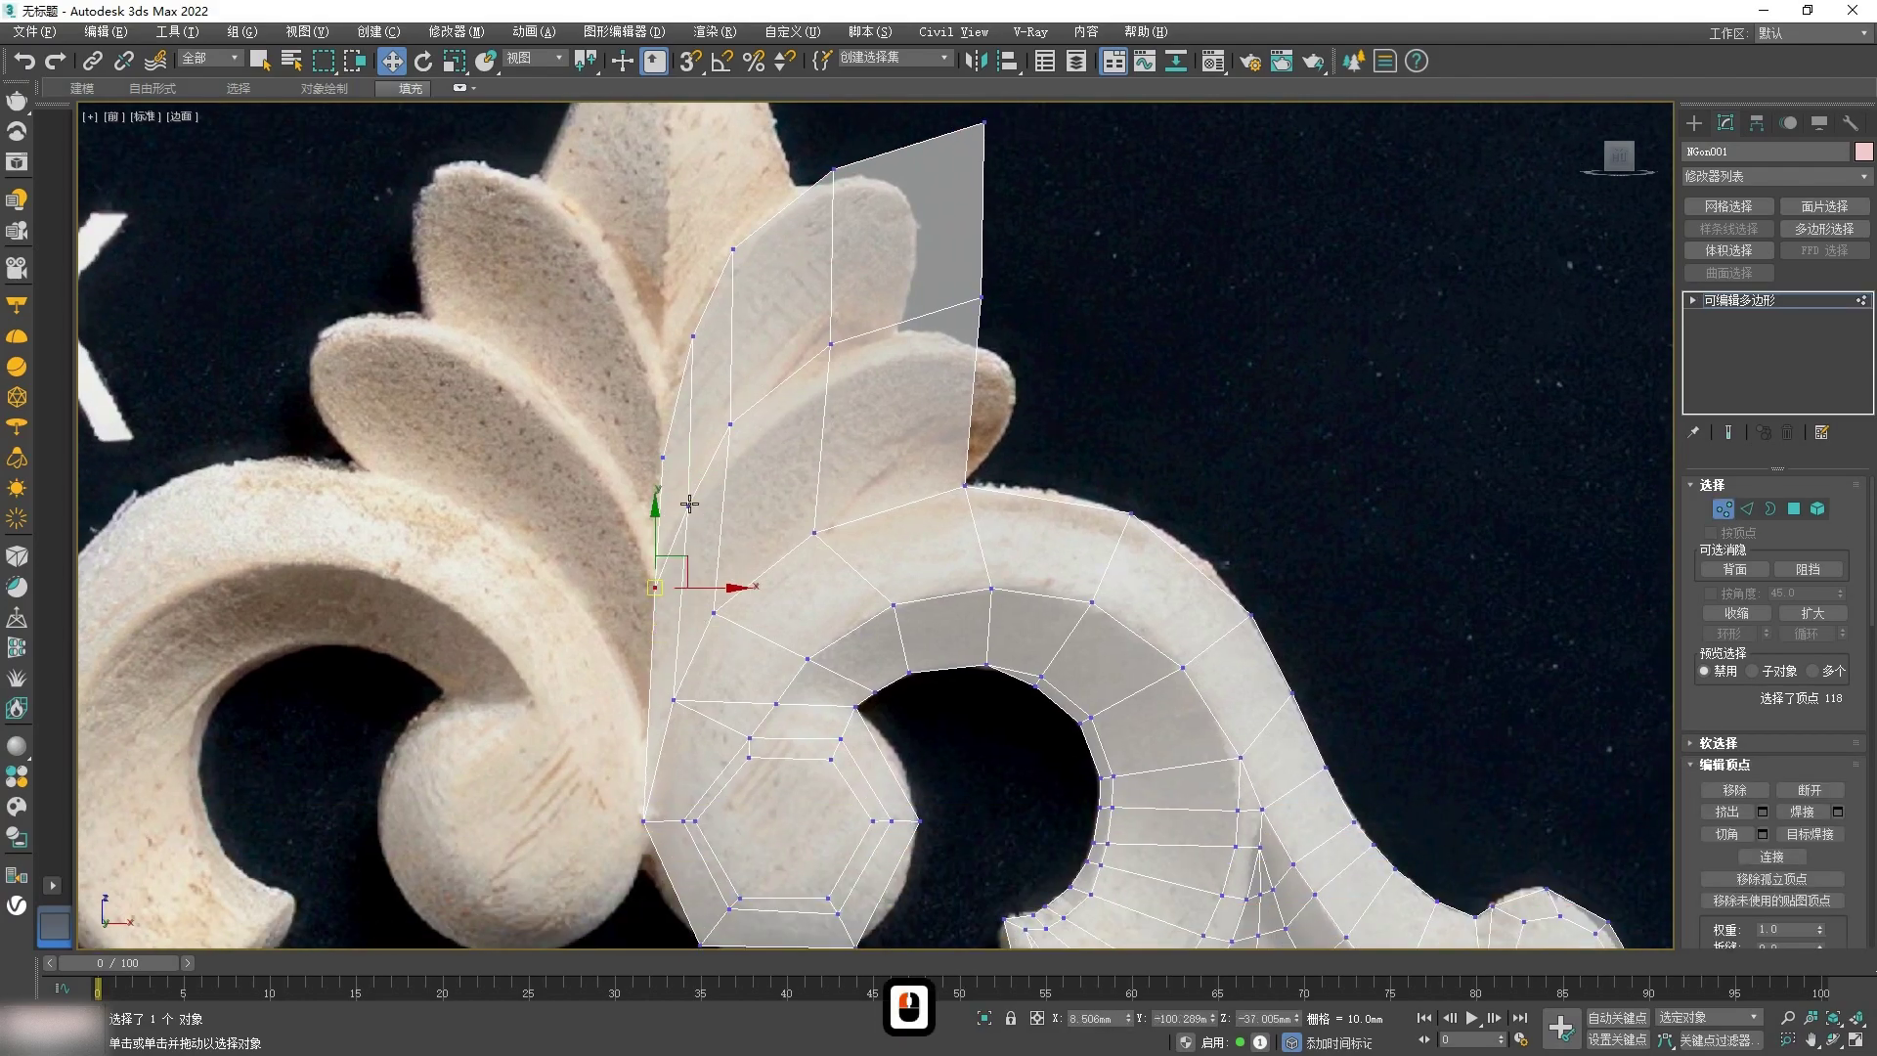
{"action": "scroll", "coordinate": [684, 508], "scroll_direction": "up", "scroll_amount": 3}
{"action": "left_click_drag", "start_coordinate": [731, 464], "coordinate": [742, 482]}
{"action": "middle_click_drag", "start_coordinate": [853, 301], "coordinate": [708, 461]}
{"action": "left_click_drag", "start_coordinate": [706, 391], "coordinate": [704, 511]}
{"action": "middle_click_drag", "start_coordinate": [910, 264], "coordinate": [838, 412]}
{"action": "left_click_drag", "start_coordinate": [916, 311], "coordinate": [894, 426]}
{"action": "left_click_drag", "start_coordinate": [1343, 179], "coordinate": [1292, 328]}
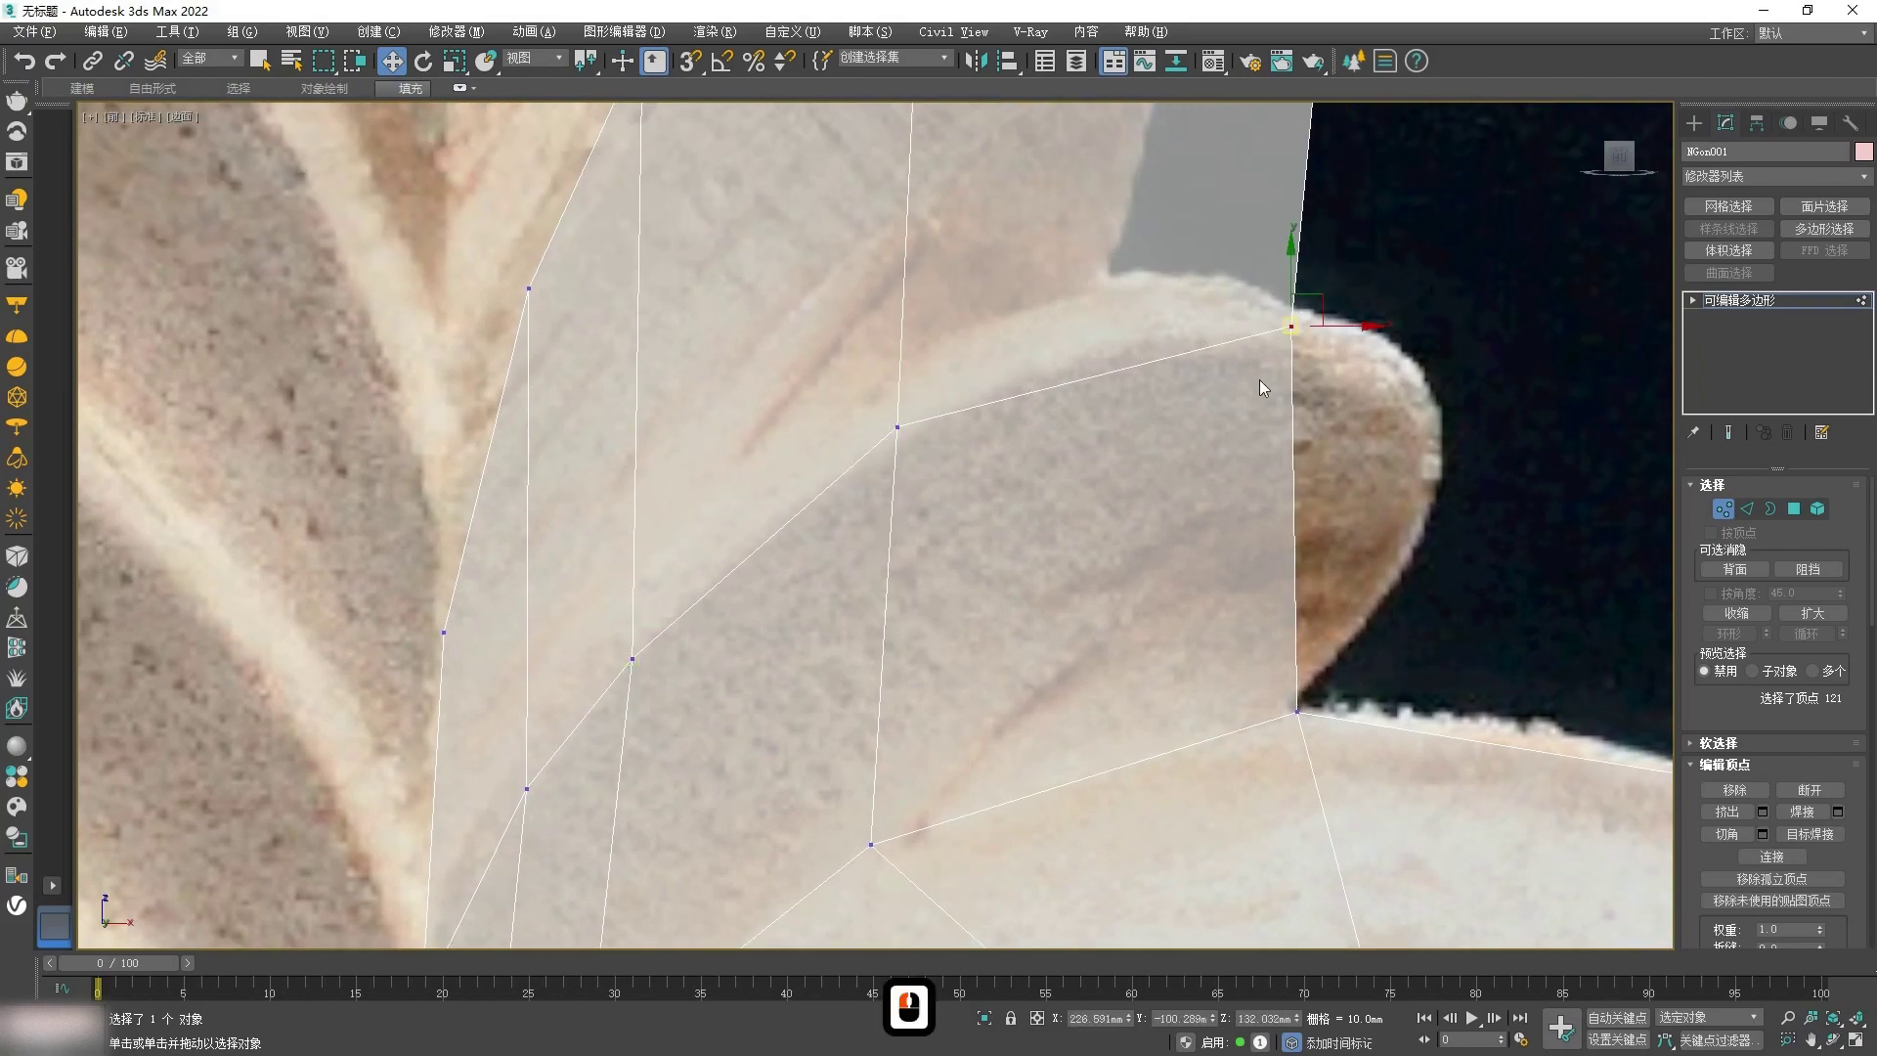
Step: Move the second row's vertices onto the upper side leaf's boundary and pull its outer vertex into the notch between the leaves
{"action": "scroll", "coordinate": [1191, 385], "scroll_direction": "down", "scroll_amount": 2}
{"action": "left_click_drag", "start_coordinate": [783, 486], "coordinate": [784, 419]}
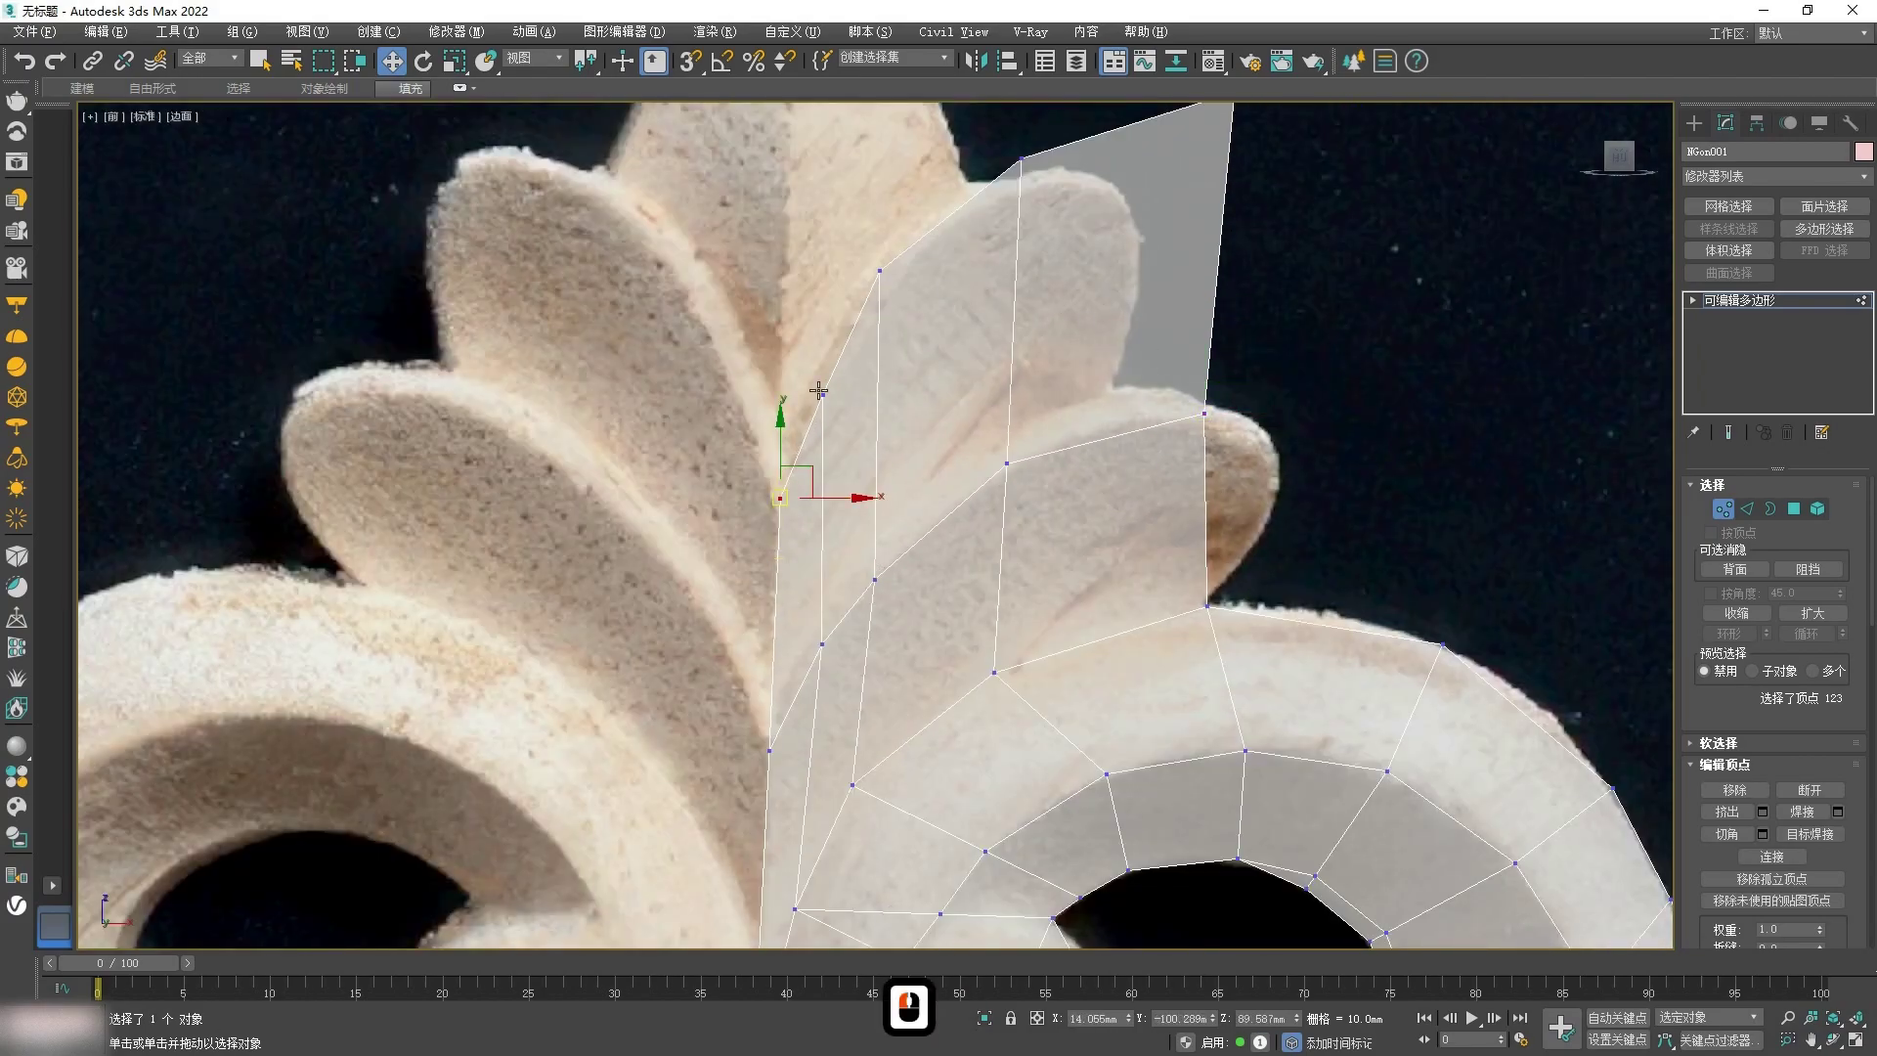
{"action": "left_click", "coordinate": [823, 394]}
{"action": "middle_click_drag", "start_coordinate": [1004, 232], "coordinate": [948, 387]}
{"action": "left_click_drag", "start_coordinate": [966, 313], "coordinate": [921, 359]}
{"action": "left_click_drag", "start_coordinate": [1177, 247], "coordinate": [994, 322]}
{"action": "middle_click_drag", "start_coordinate": [1137, 559], "coordinate": [1154, 454]}
{"action": "left_click_drag", "start_coordinate": [1218, 470], "coordinate": [1095, 475]}
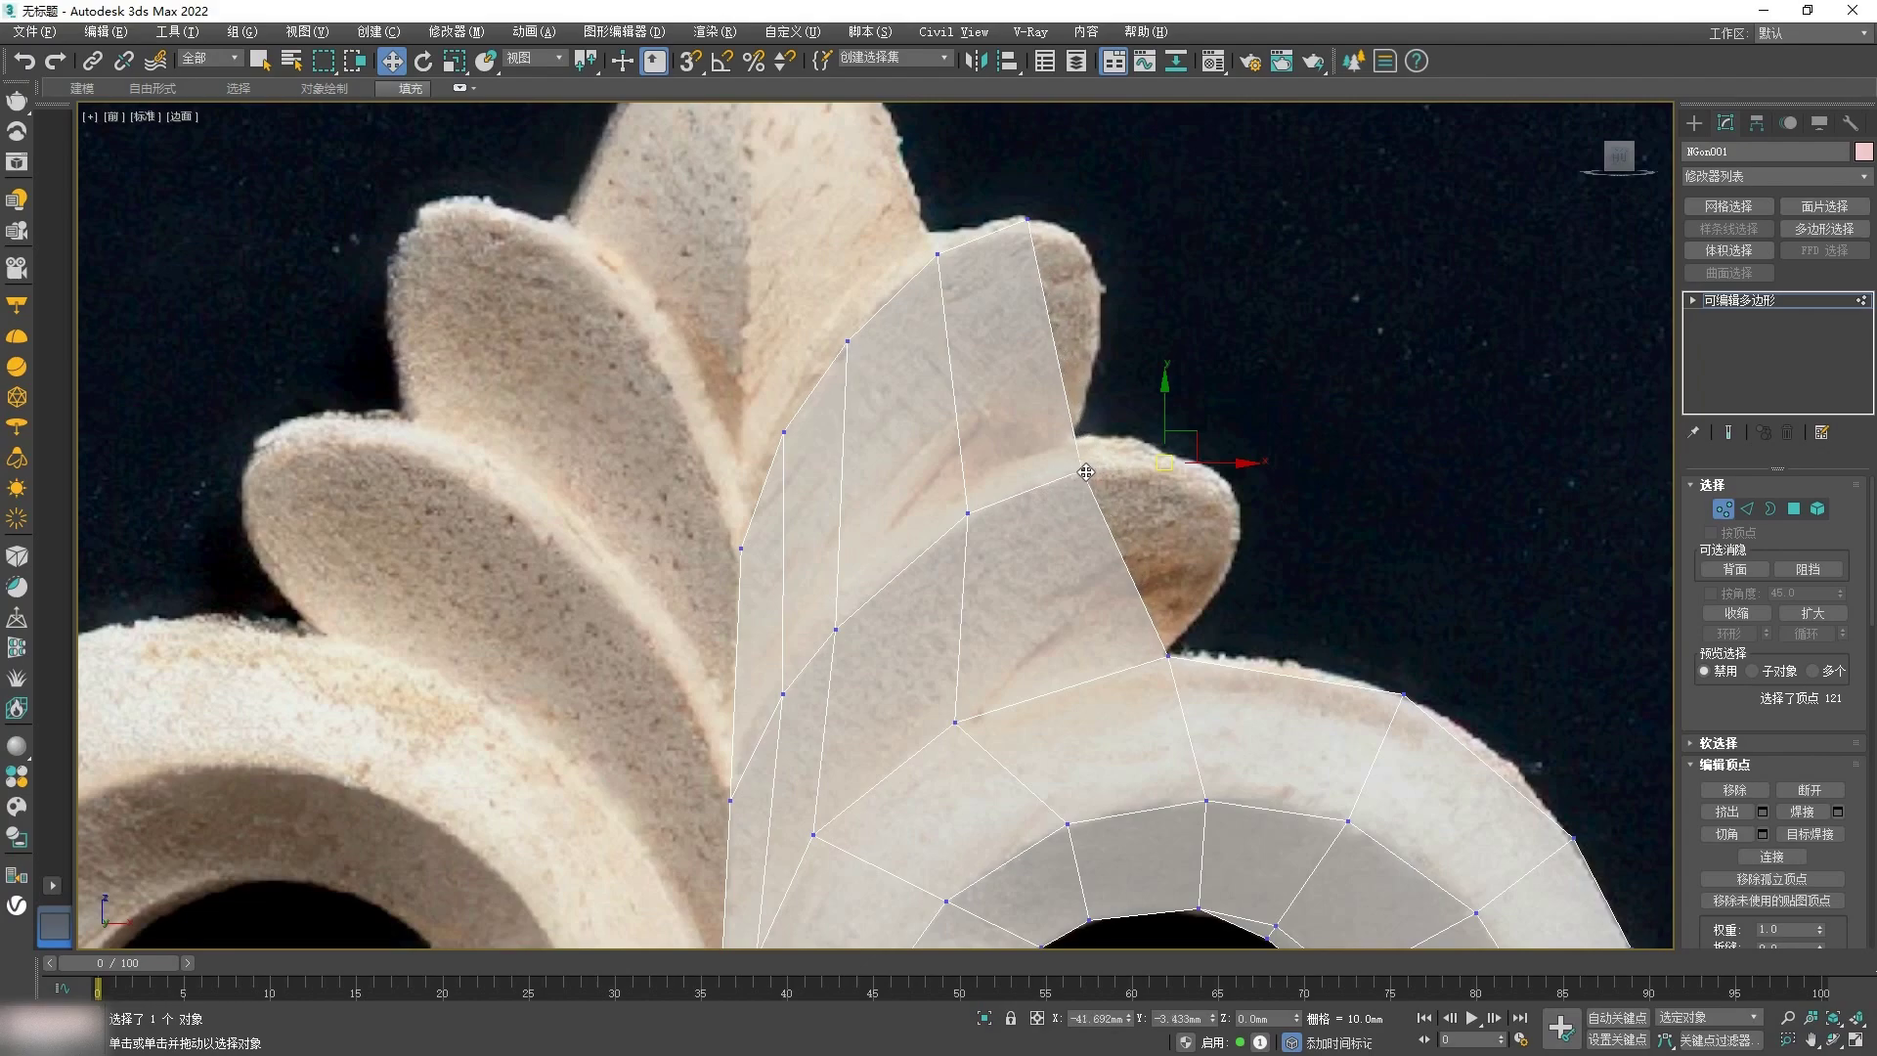
{"action": "left_click", "coordinate": [1015, 223]}
Step: Extrude the upper side leaf's inner boundary edges upward over the central pointed leaf, leaving out its outermost edge
{"action": "scroll", "coordinate": [1018, 307], "scroll_direction": "down", "scroll_amount": 5}
{"action": "scroll", "coordinate": [936, 485], "scroll_direction": "up", "scroll_amount": 4}
{"action": "key", "text": "2"}
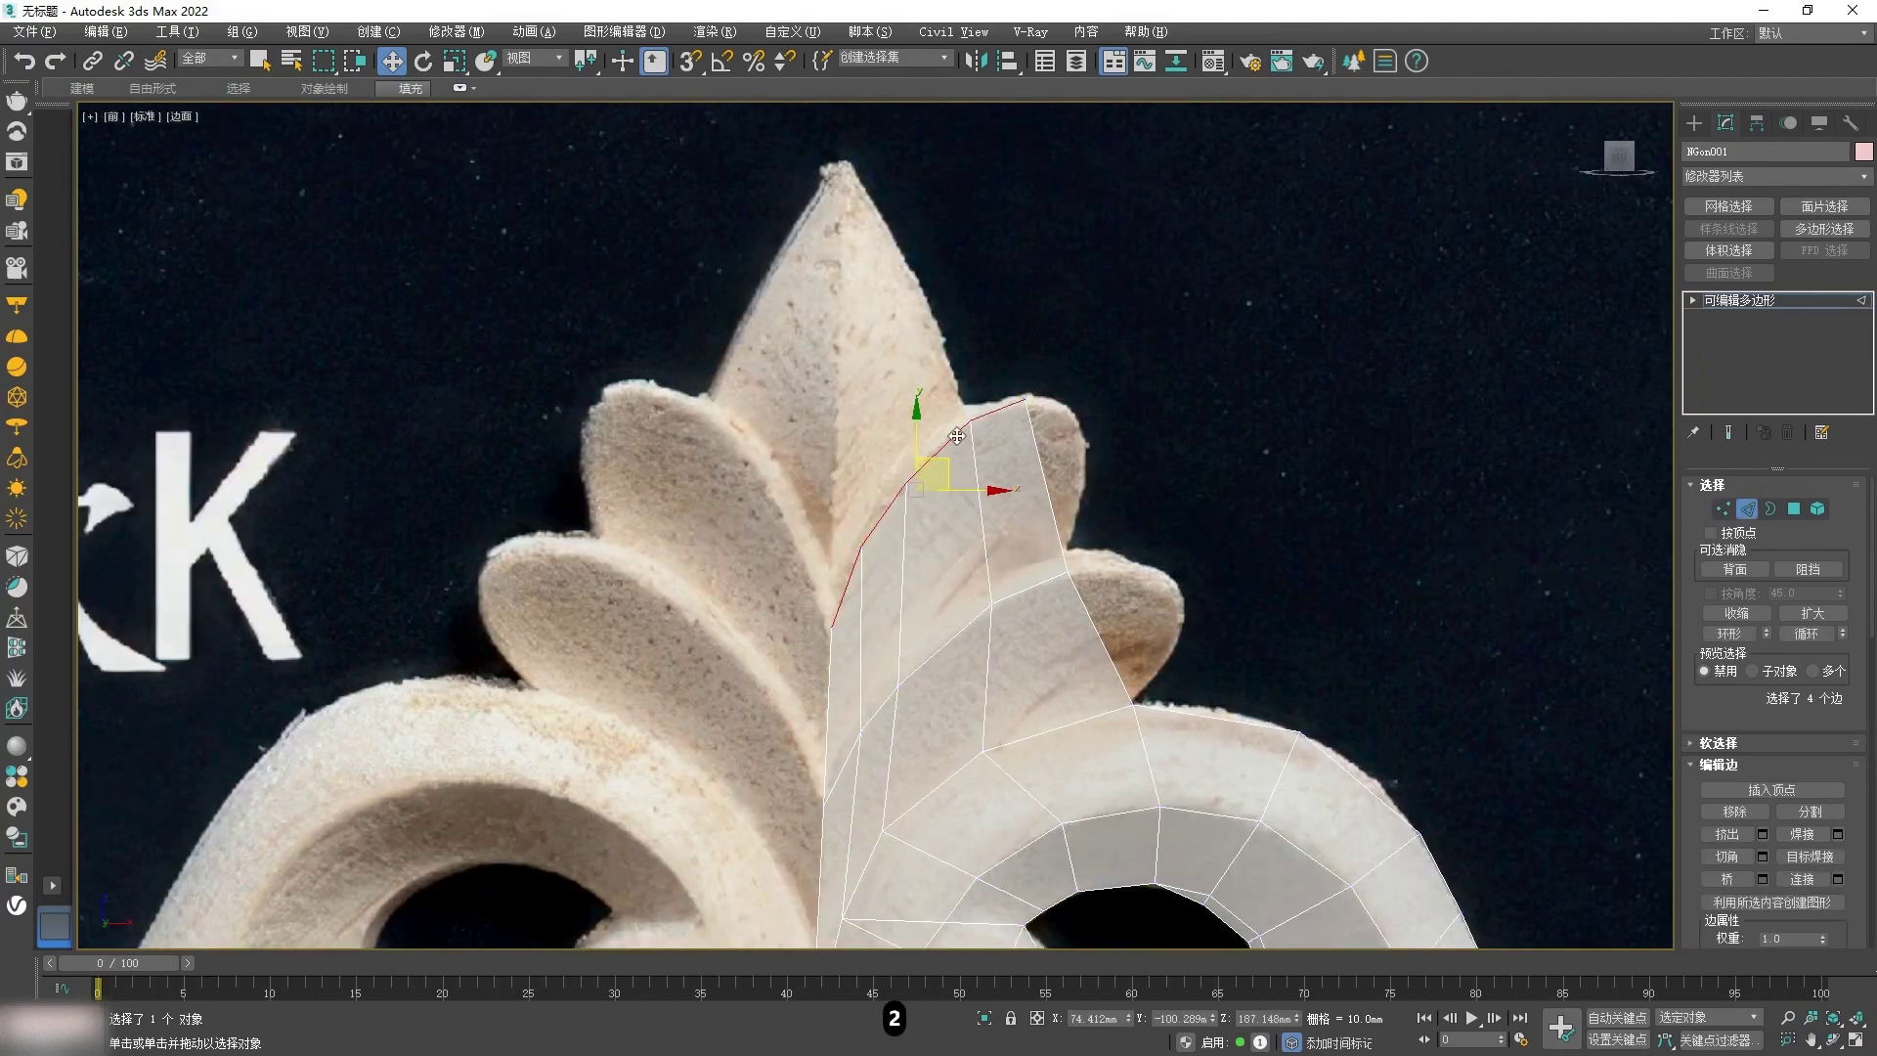
{"action": "left_click", "coordinate": [987, 414], "text": "alt"}
{"action": "left_click_drag", "start_coordinate": [954, 491], "coordinate": [1065, 290], "text": "shift"}
Step: Move the new vertices onto the central leaf's tip and along its outer contour
{"action": "key", "text": "1"}
{"action": "left_click_drag", "start_coordinate": [843, 407], "coordinate": [841, 166]}
{"action": "left_click_drag", "start_coordinate": [869, 315], "coordinate": [878, 225]}
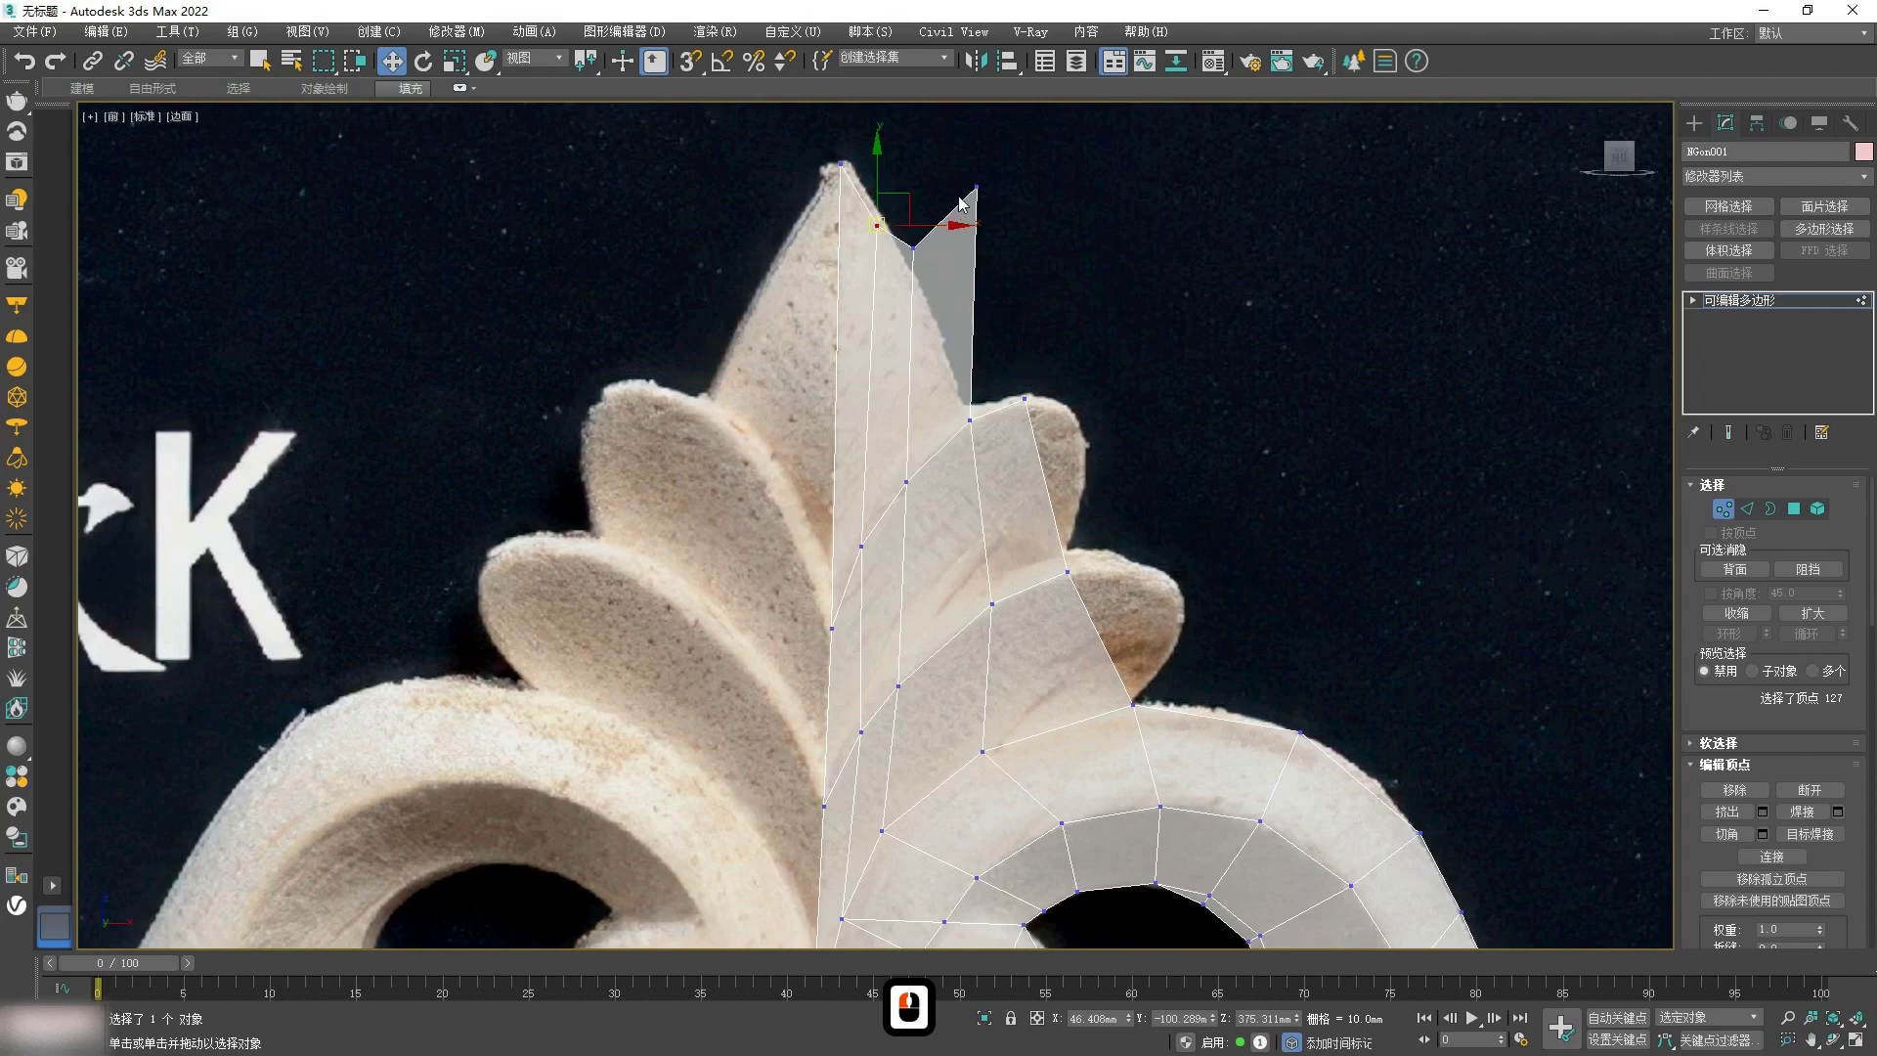
{"action": "left_click", "coordinate": [976, 187]}
{"action": "left_click_drag", "start_coordinate": [976, 186], "coordinate": [945, 346]}
{"action": "left_click", "coordinate": [877, 224]}
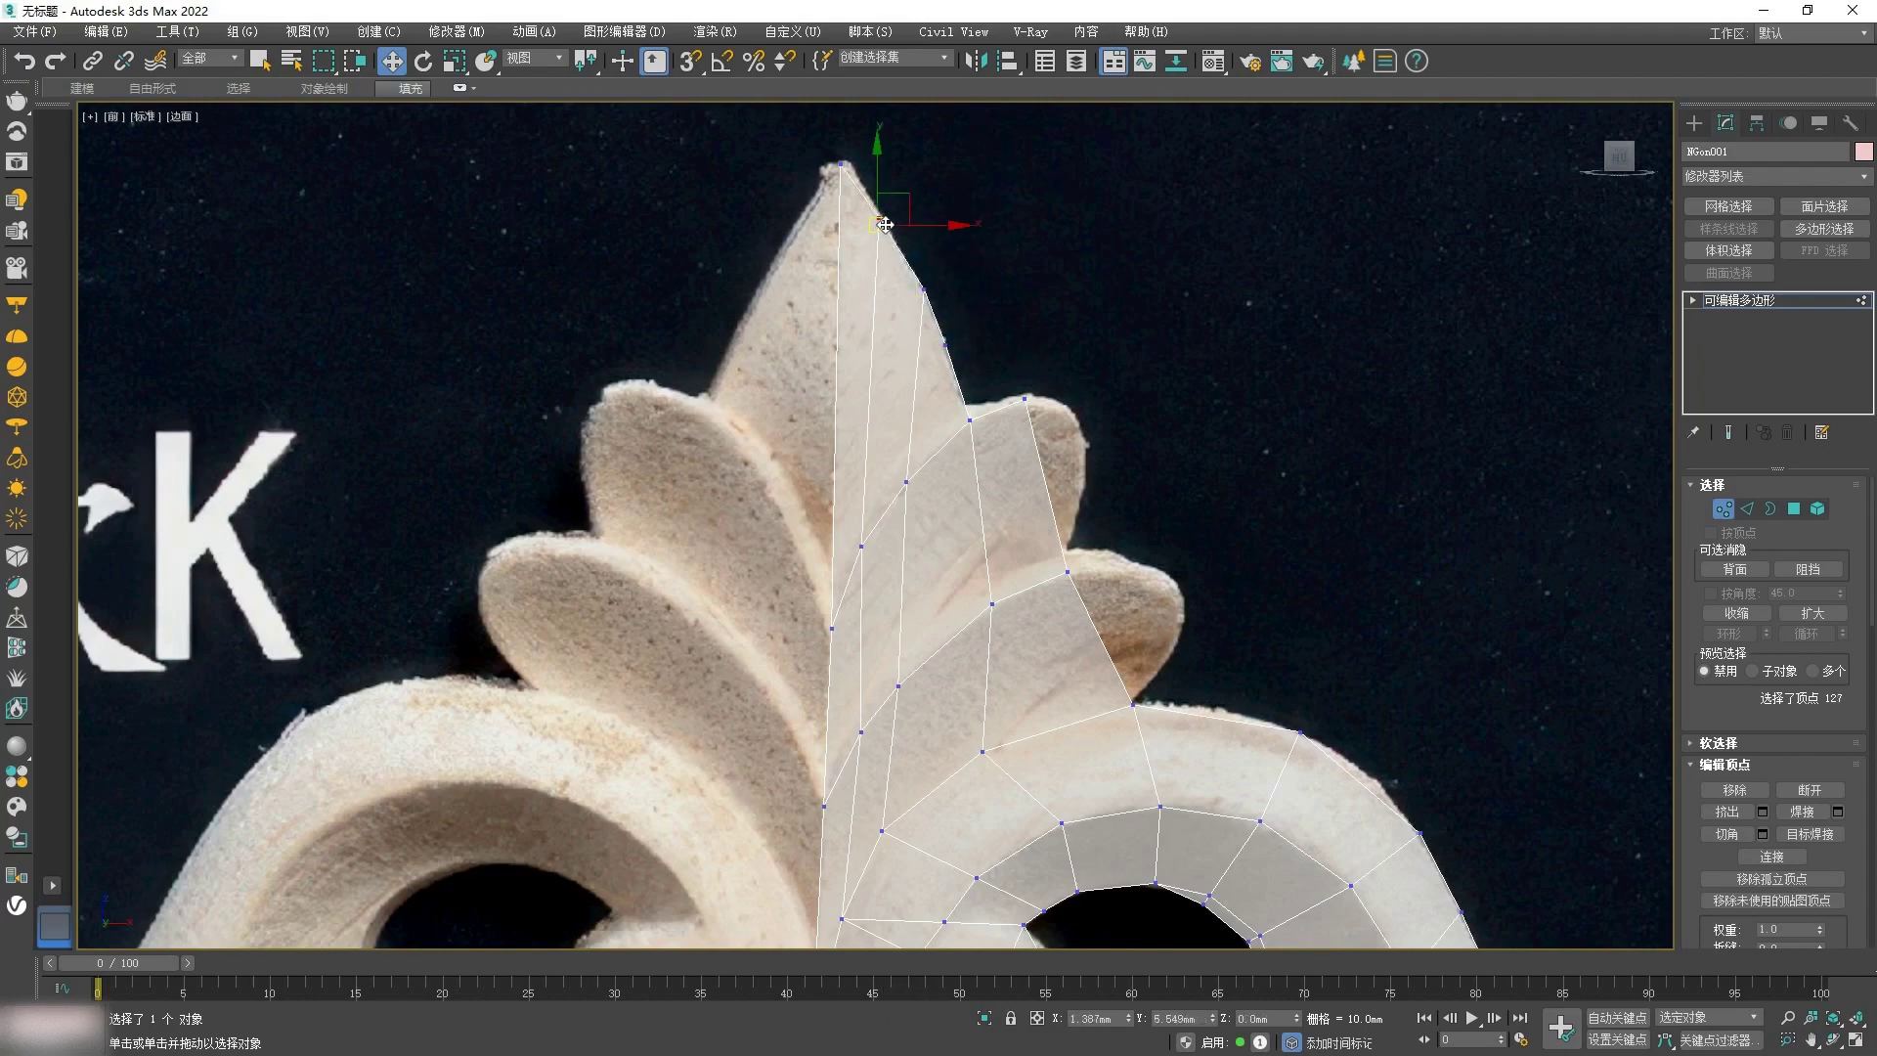
{"action": "left_click", "coordinate": [841, 164]}
{"action": "scroll", "coordinate": [858, 393], "scroll_direction": "down", "scroll_amount": 3}
{"action": "scroll", "coordinate": [858, 393], "scroll_direction": "down", "scroll_amount": 2}
{"action": "scroll", "coordinate": [1017, 374], "scroll_direction": "up", "scroll_amount": 5}
Step: Extrude the open end edges of the upper and lower side leaves outward toward their tips
{"action": "key", "text": "2"}
{"action": "left_click", "coordinate": [1071, 494]}
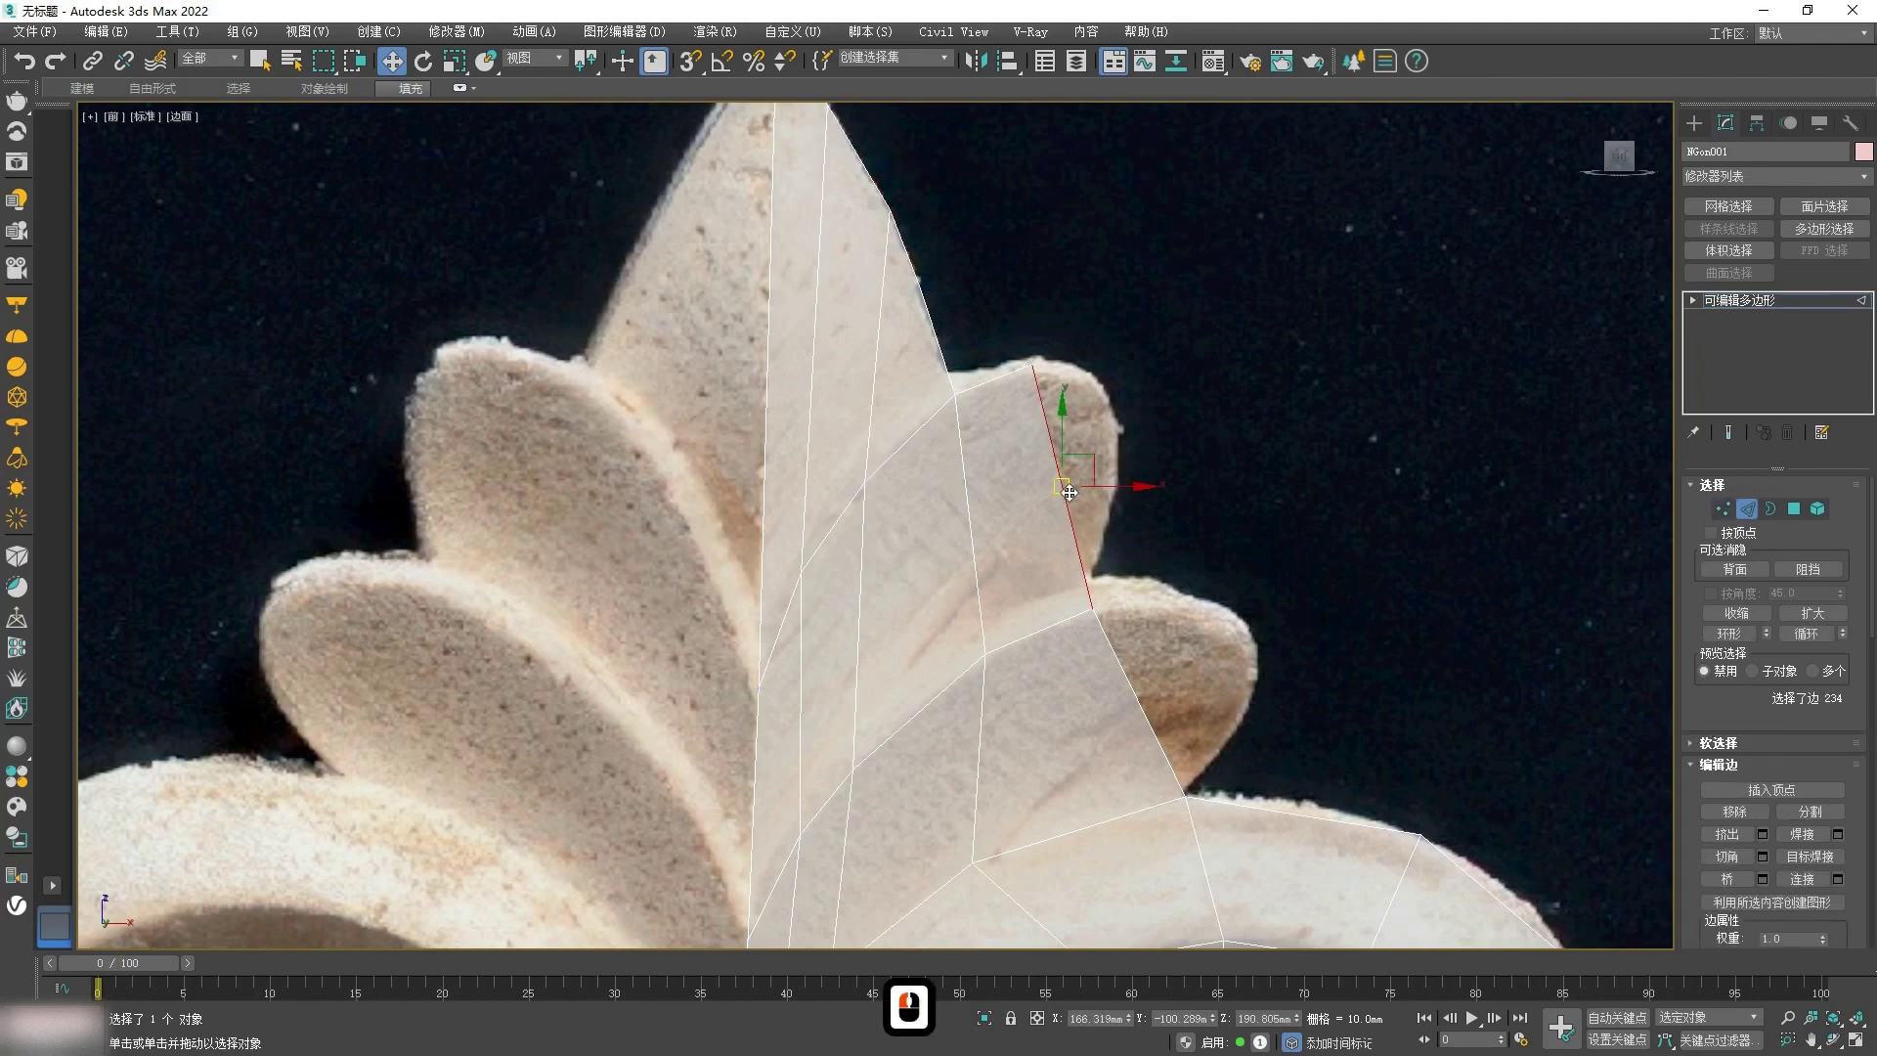
{"action": "left_click_drag", "start_coordinate": [1071, 494], "coordinate": [1073, 433], "text": "shift"}
{"action": "middle_click_drag", "start_coordinate": [1110, 649], "coordinate": [1023, 591]}
{"action": "left_click", "coordinate": [1023, 591]}
{"action": "left_click_drag", "start_coordinate": [1023, 592], "coordinate": [1078, 643], "text": "shift"}
Step: Move the new end vertices of both side leaves onto their contours and into the notches
{"action": "key", "text": "1"}
{"action": "left_click_drag", "start_coordinate": [1091, 462], "coordinate": [1092, 518]}
{"action": "left_click_drag", "start_coordinate": [1182, 650], "coordinate": [1139, 636]}
{"action": "left_click", "coordinate": [1002, 468]}
{"action": "left_click_drag", "start_coordinate": [1001, 486], "coordinate": [994, 506]}
{"action": "left_click", "coordinate": [941, 228]}
{"action": "left_click_drag", "start_coordinate": [941, 227], "coordinate": [952, 269]}
Step: Extrude the upper side leaf's end edge outward once more and fit its vertices to the rounded tip
{"action": "key", "text": "2"}
{"action": "left_click", "coordinate": [981, 414]}
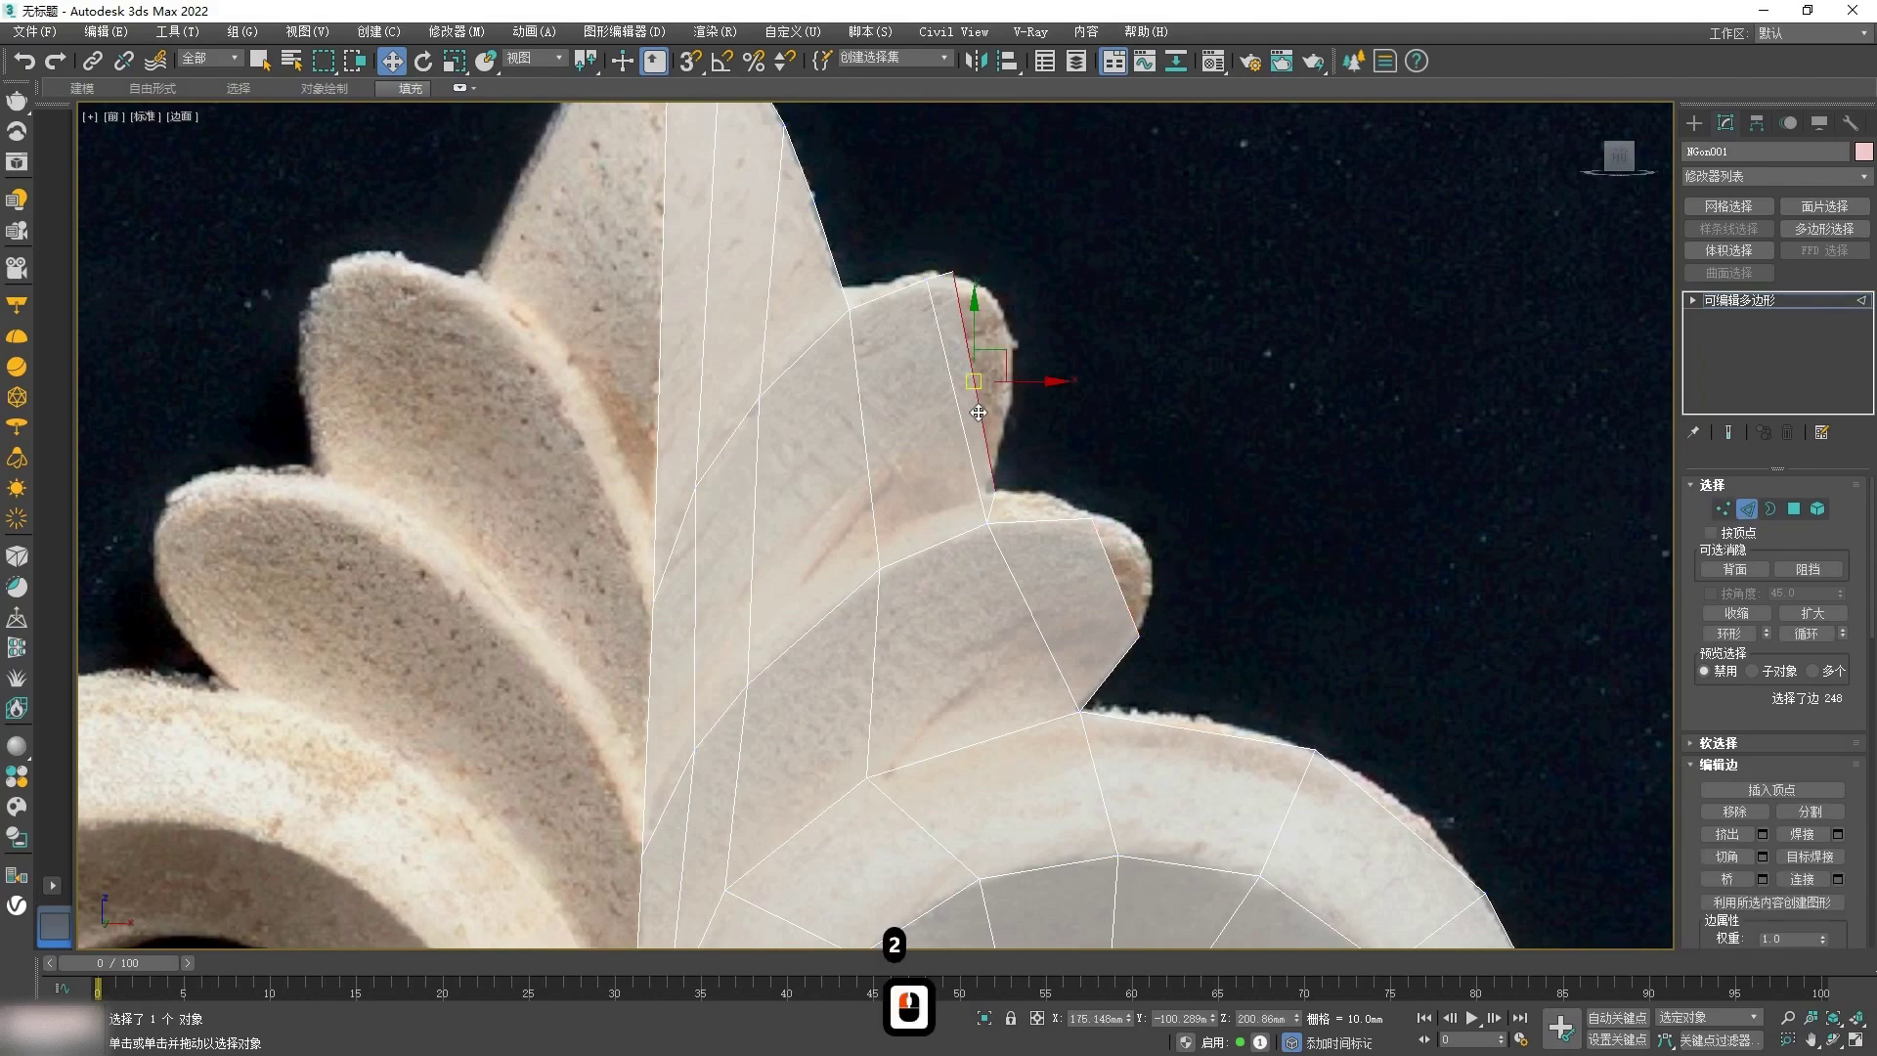
{"action": "left_click_drag", "start_coordinate": [982, 412], "coordinate": [1007, 388], "text": "shift"}
{"action": "key", "text": "1"}
{"action": "left_click", "coordinate": [983, 249]}
{"action": "left_click_drag", "start_coordinate": [983, 250], "coordinate": [993, 285]}
{"action": "left_click", "coordinate": [1021, 467]}
Step: Cut a line of edges alongside the lower side leaf's upper boundary, ending at the notch between the leaves
{"action": "middle_click_drag", "start_coordinate": [896, 290], "coordinate": [841, 283]}
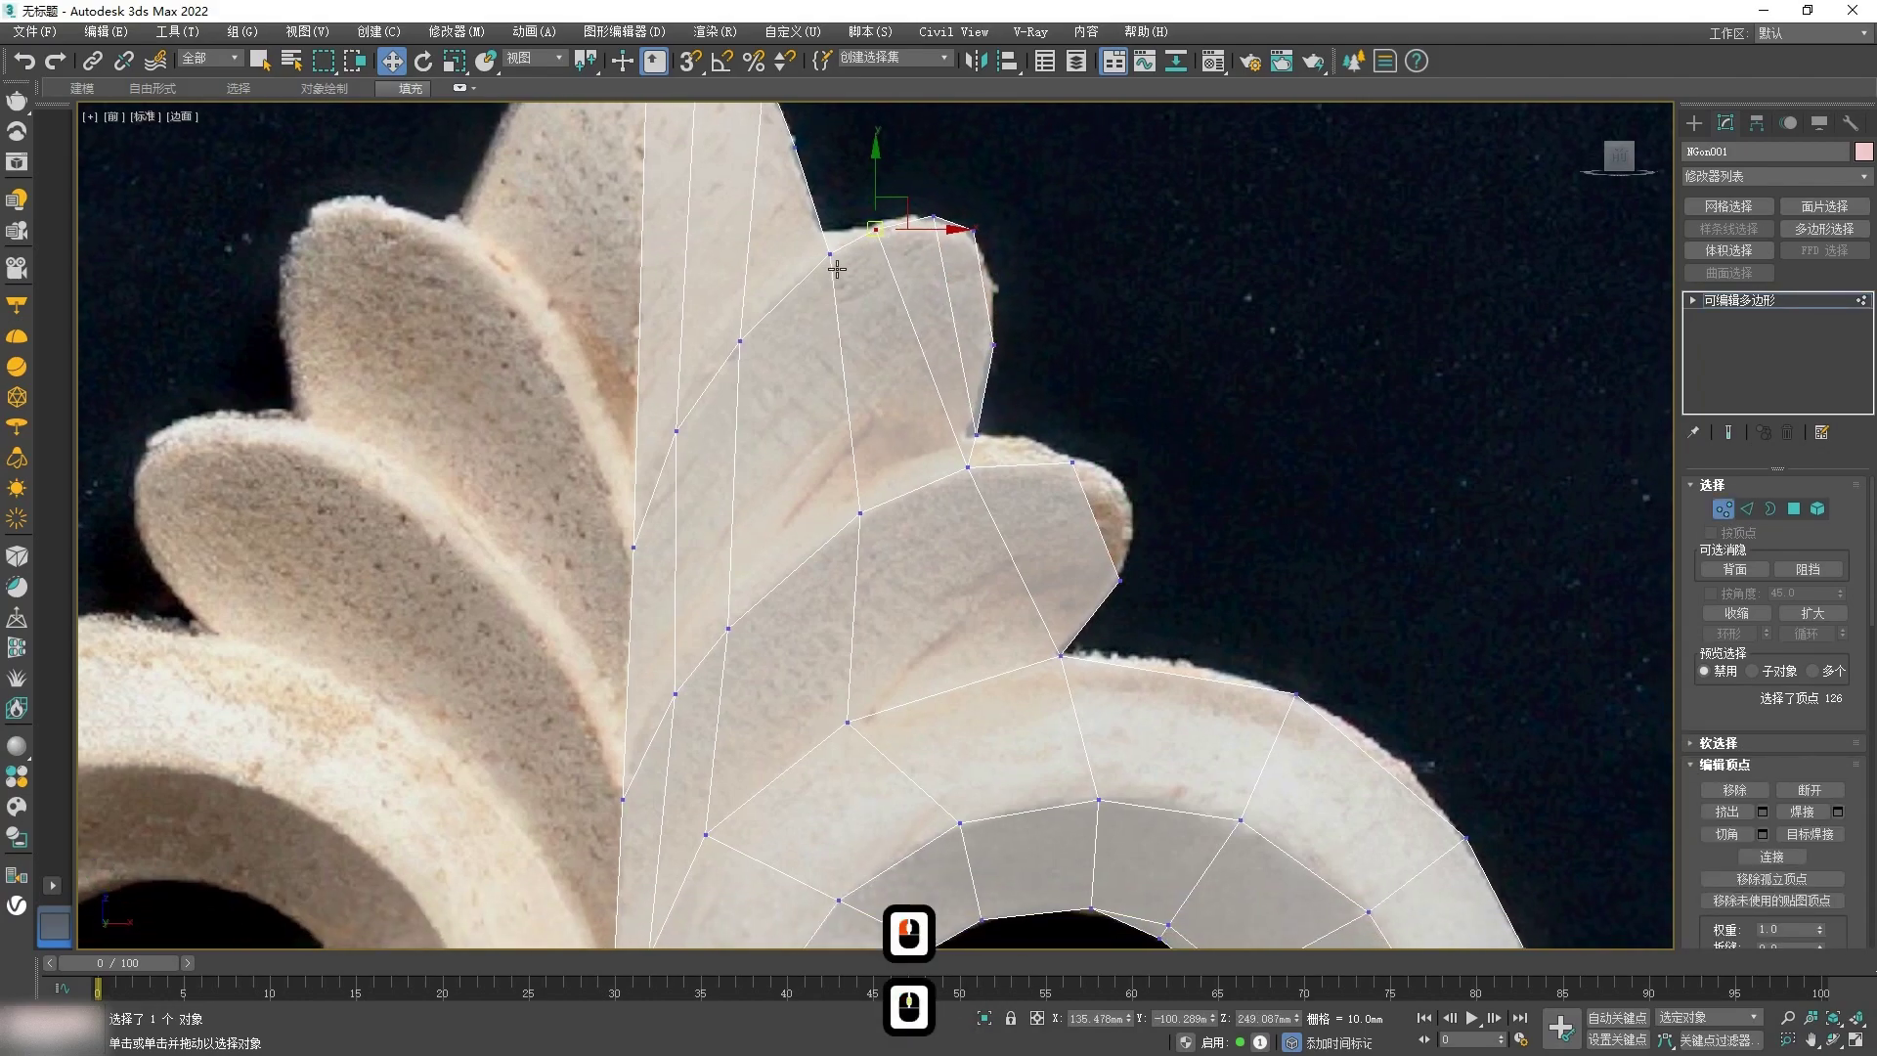
{"action": "right_click", "coordinate": [800, 528]}
{"action": "left_click", "coordinate": [763, 349]}
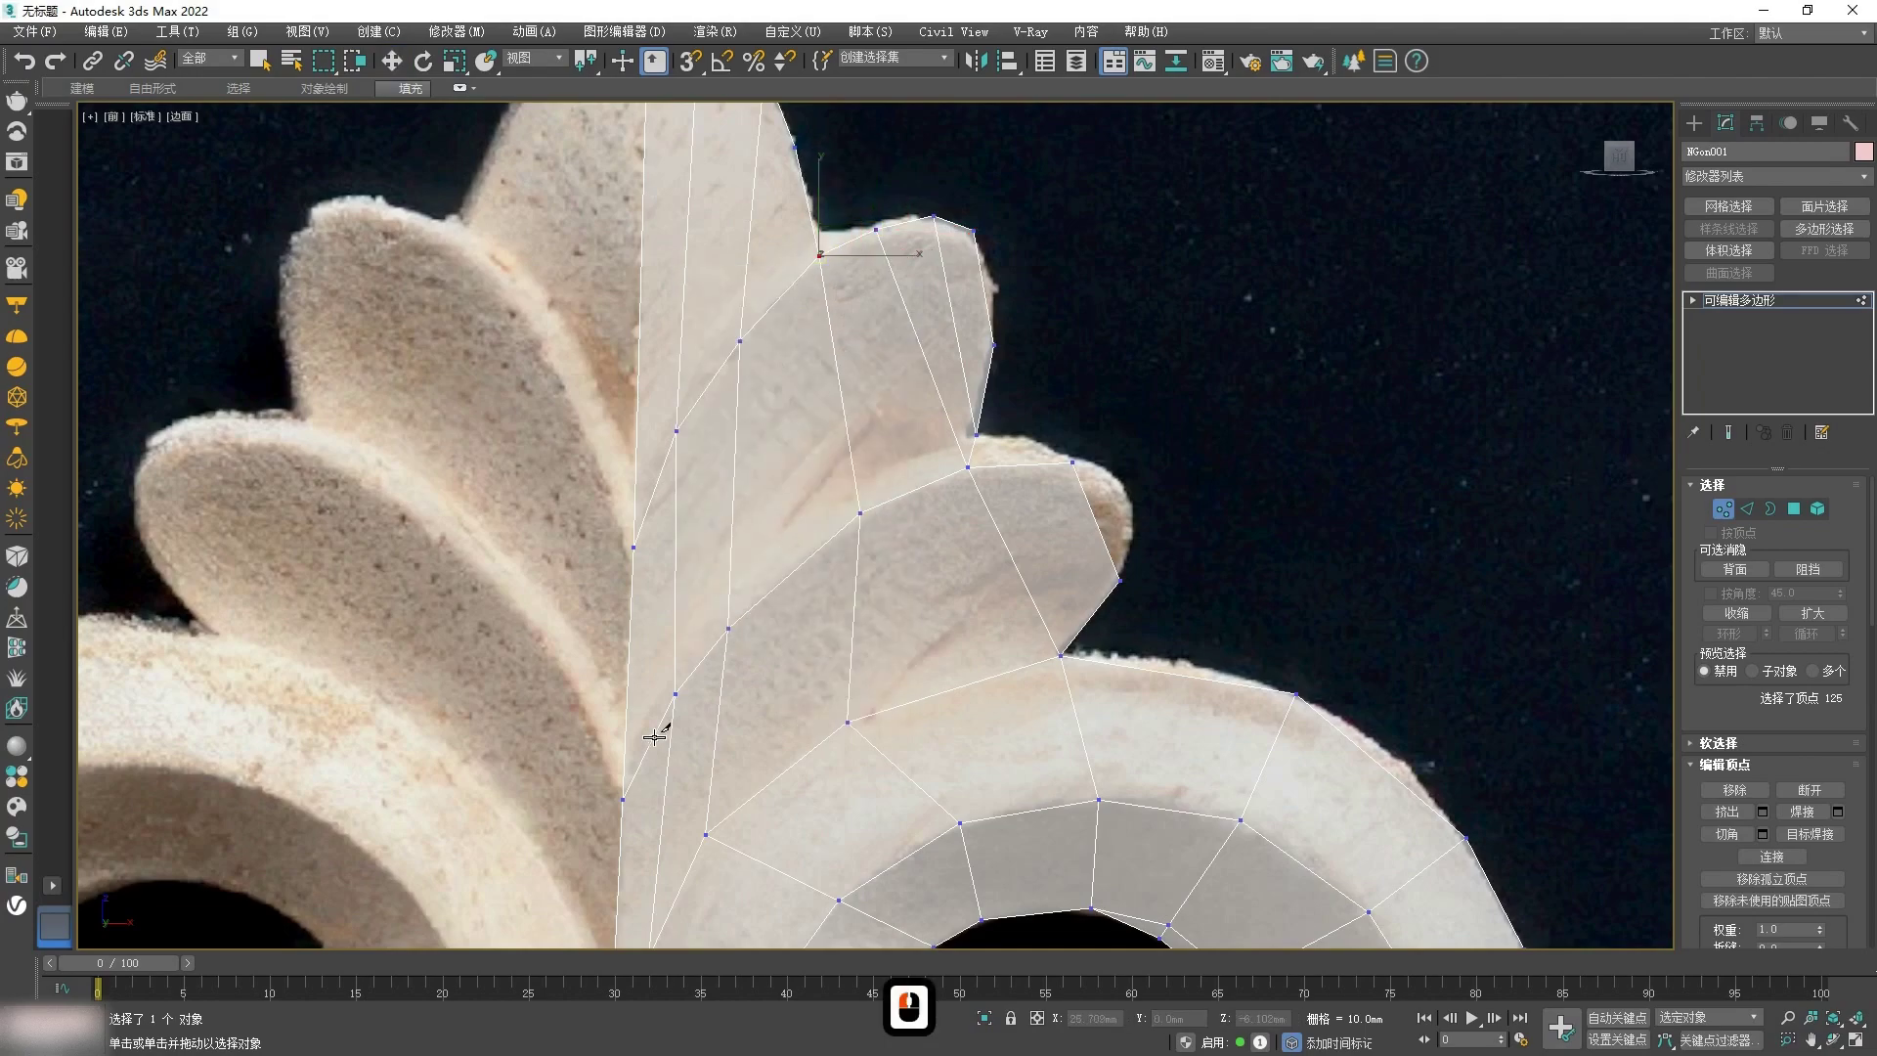
{"action": "scroll", "coordinate": [631, 738], "scroll_direction": "up", "scroll_amount": 3}
{"action": "scroll", "coordinate": [630, 657], "scroll_direction": "down", "scroll_amount": 2}
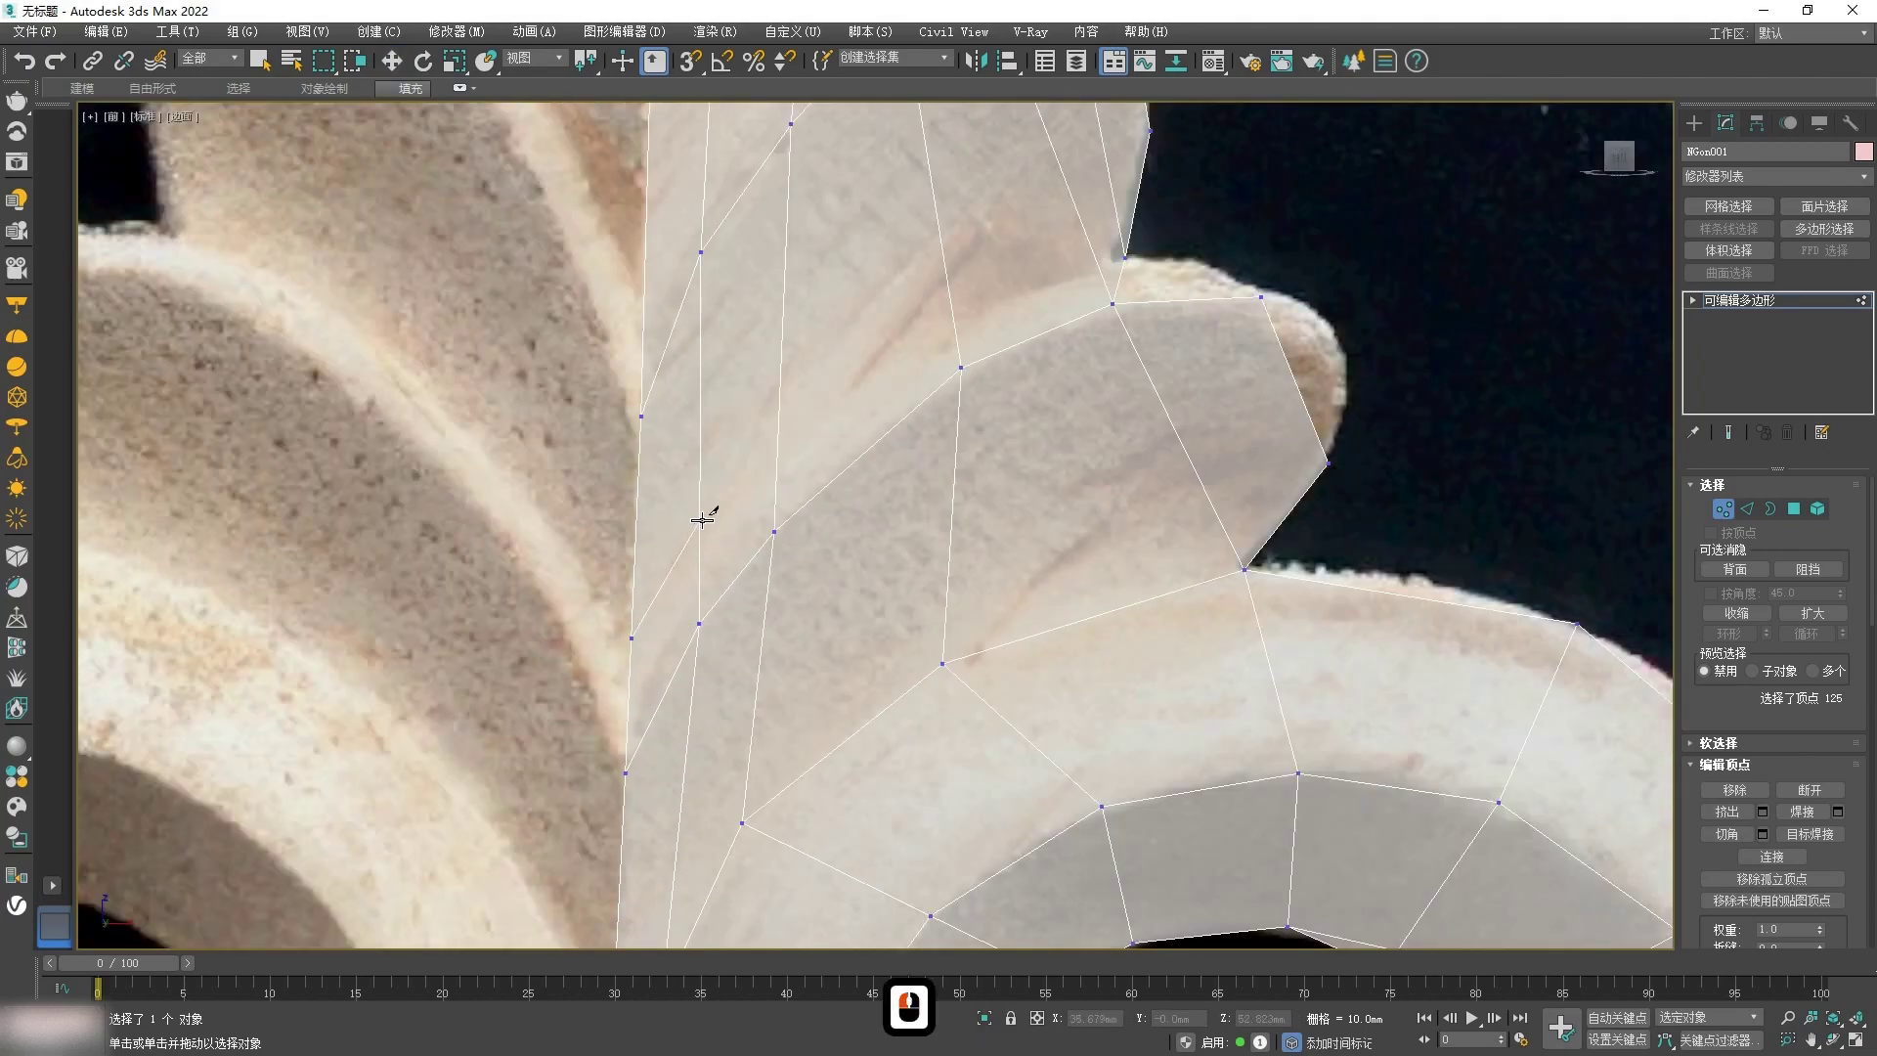
{"action": "right_click", "coordinate": [1130, 259]}
Step: Cut a matching narrow strip along the upper side leaf's boundary with the central leaf
{"action": "scroll", "coordinate": [1206, 424], "scroll_direction": "down", "scroll_amount": 1}
{"action": "middle_click_drag", "start_coordinate": [847, 369], "coordinate": [801, 725]}
{"action": "scroll", "coordinate": [800, 725], "scroll_direction": "up", "scroll_amount": 1}
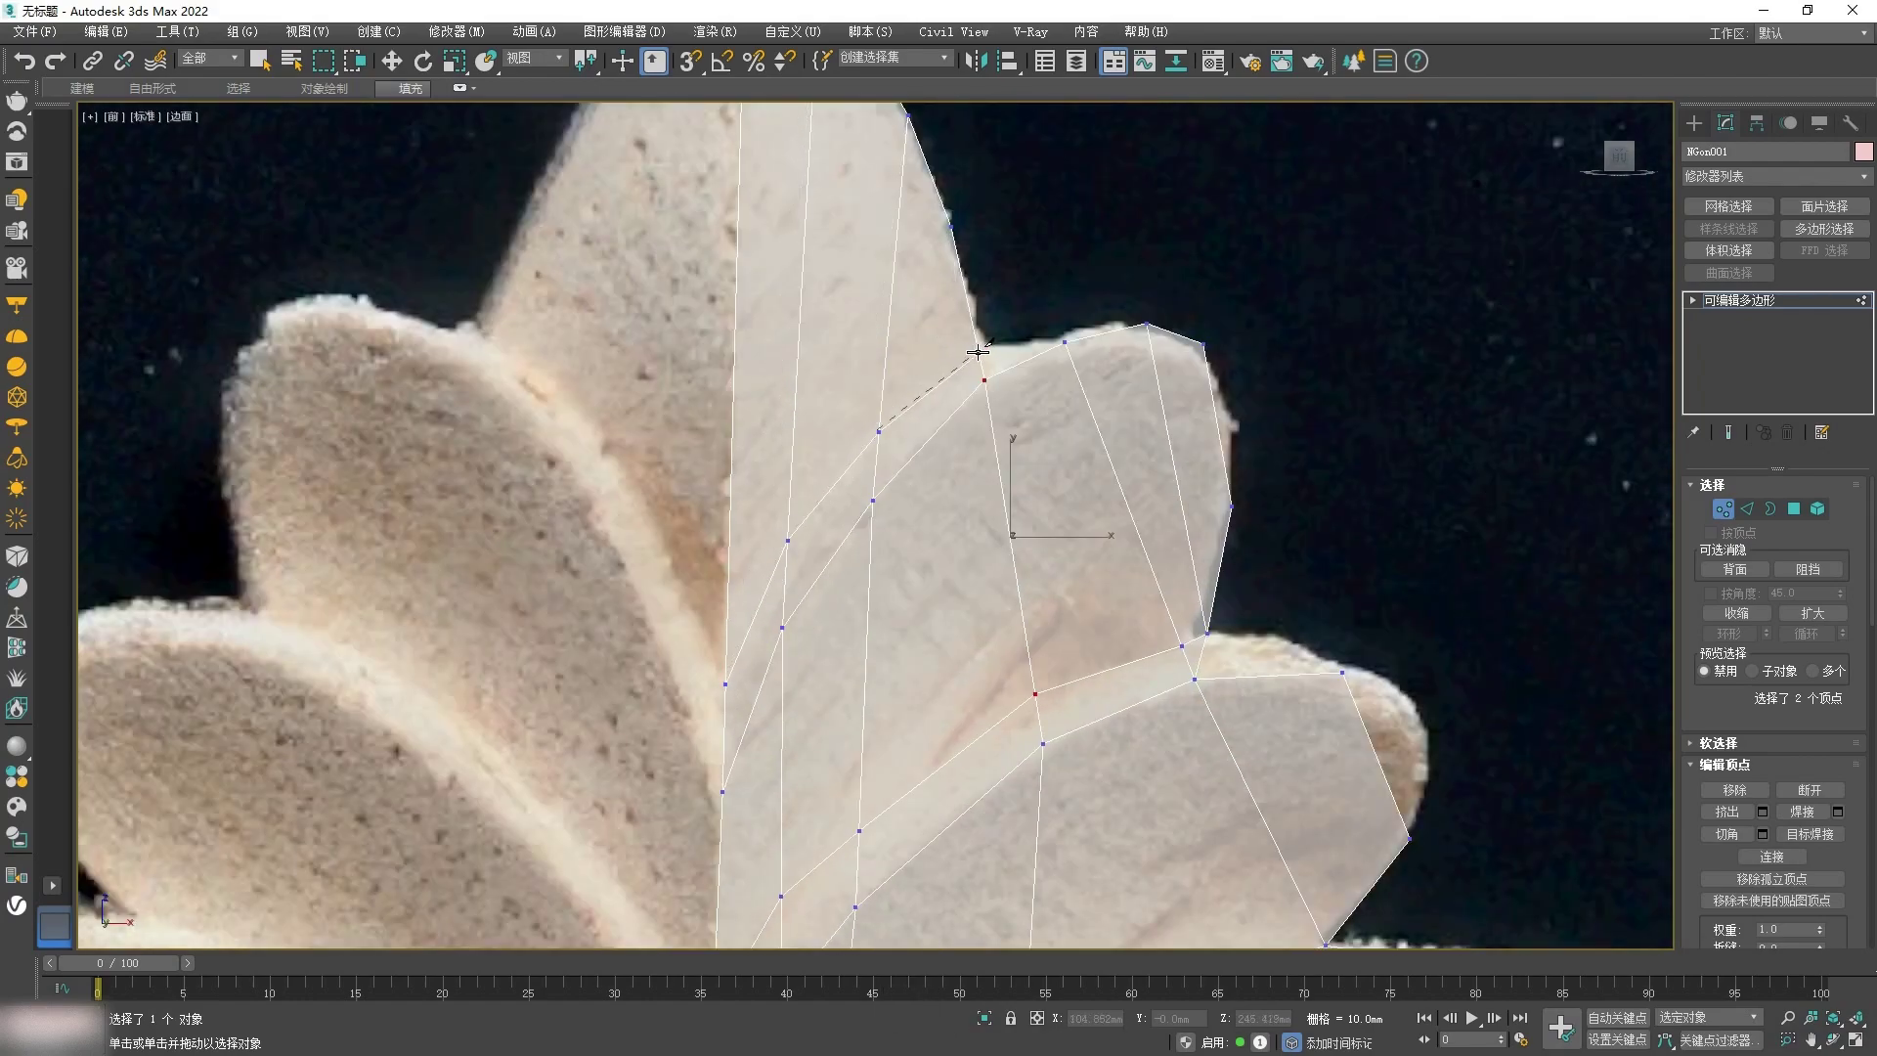
{"action": "scroll", "coordinate": [1023, 719], "scroll_direction": "down", "scroll_amount": 2}
{"action": "scroll", "coordinate": [977, 625], "scroll_direction": "up", "scroll_amount": 1}
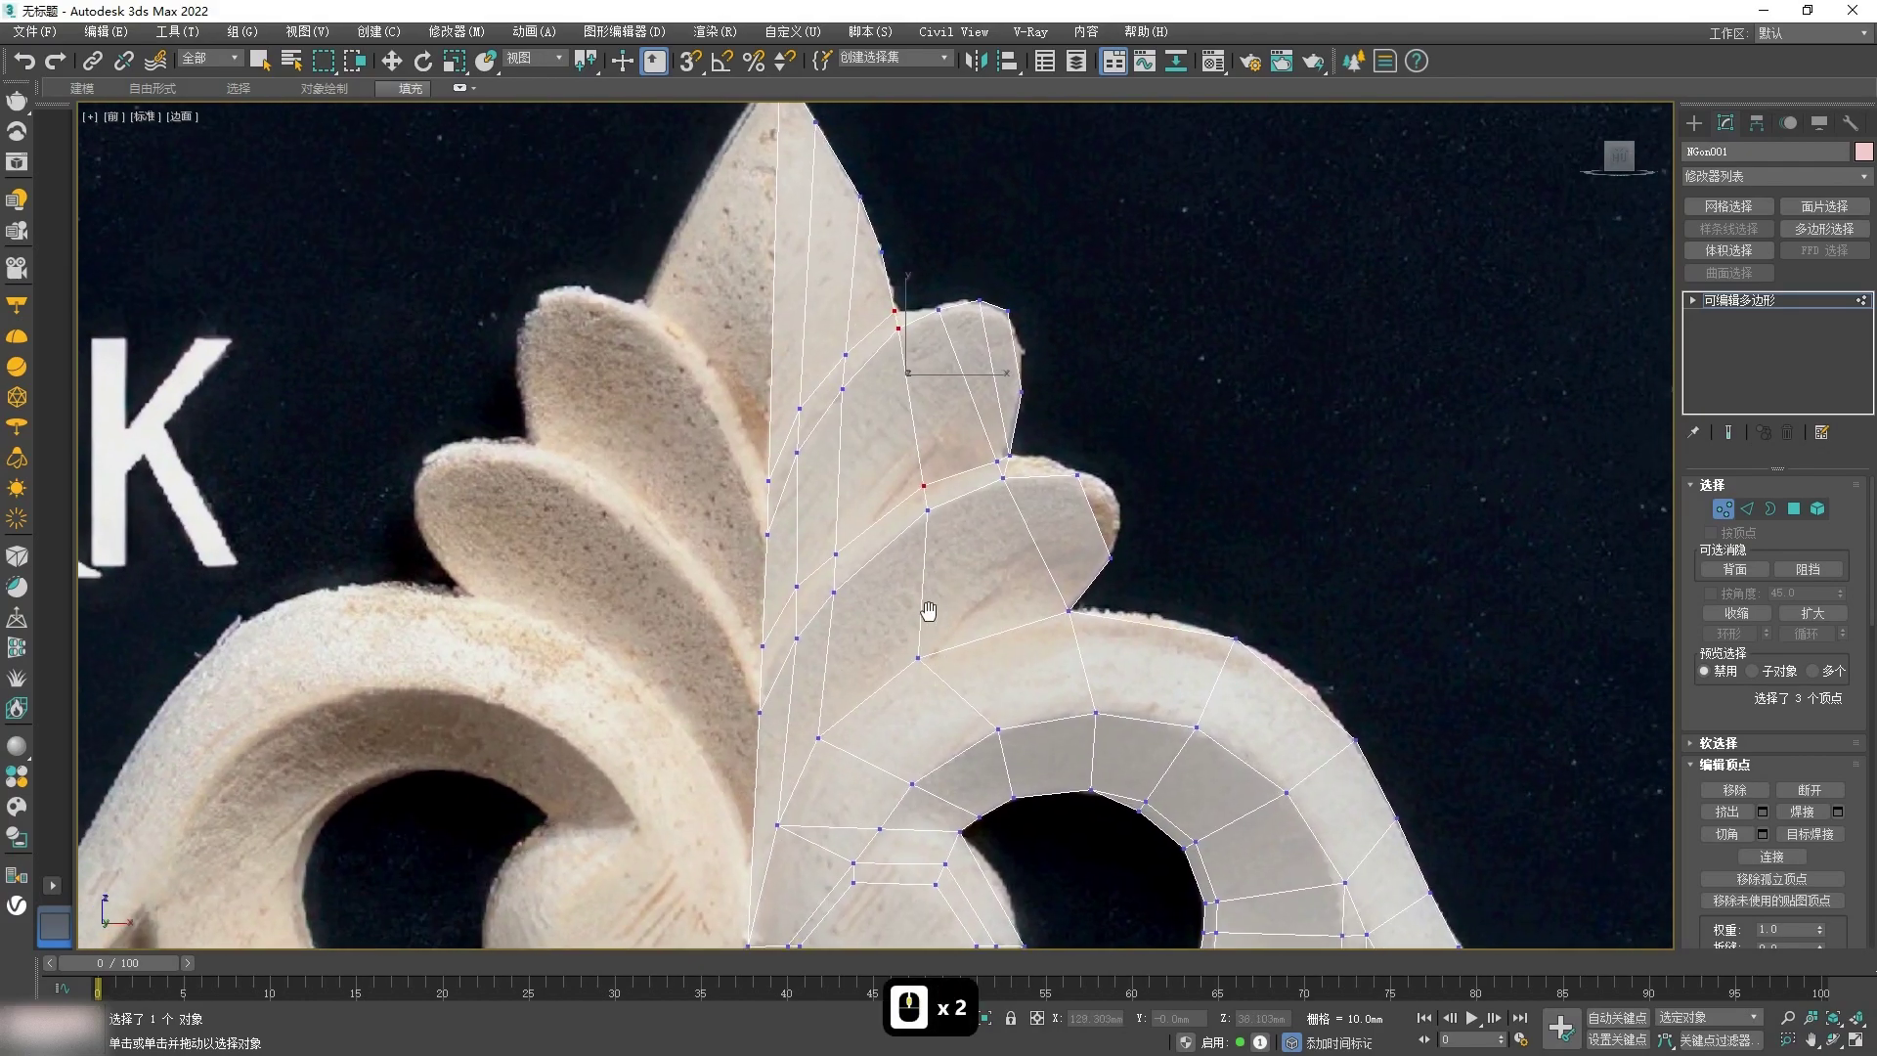
{"action": "scroll", "coordinate": [944, 528], "scroll_direction": "down", "scroll_amount": 3}
{"action": "scroll", "coordinate": [944, 528], "scroll_direction": "up", "scroll_amount": 2}
{"action": "scroll", "coordinate": [944, 528], "scroll_direction": "down", "scroll_amount": 3}
{"action": "scroll", "coordinate": [1013, 431], "scroll_direction": "up", "scroll_amount": 6}
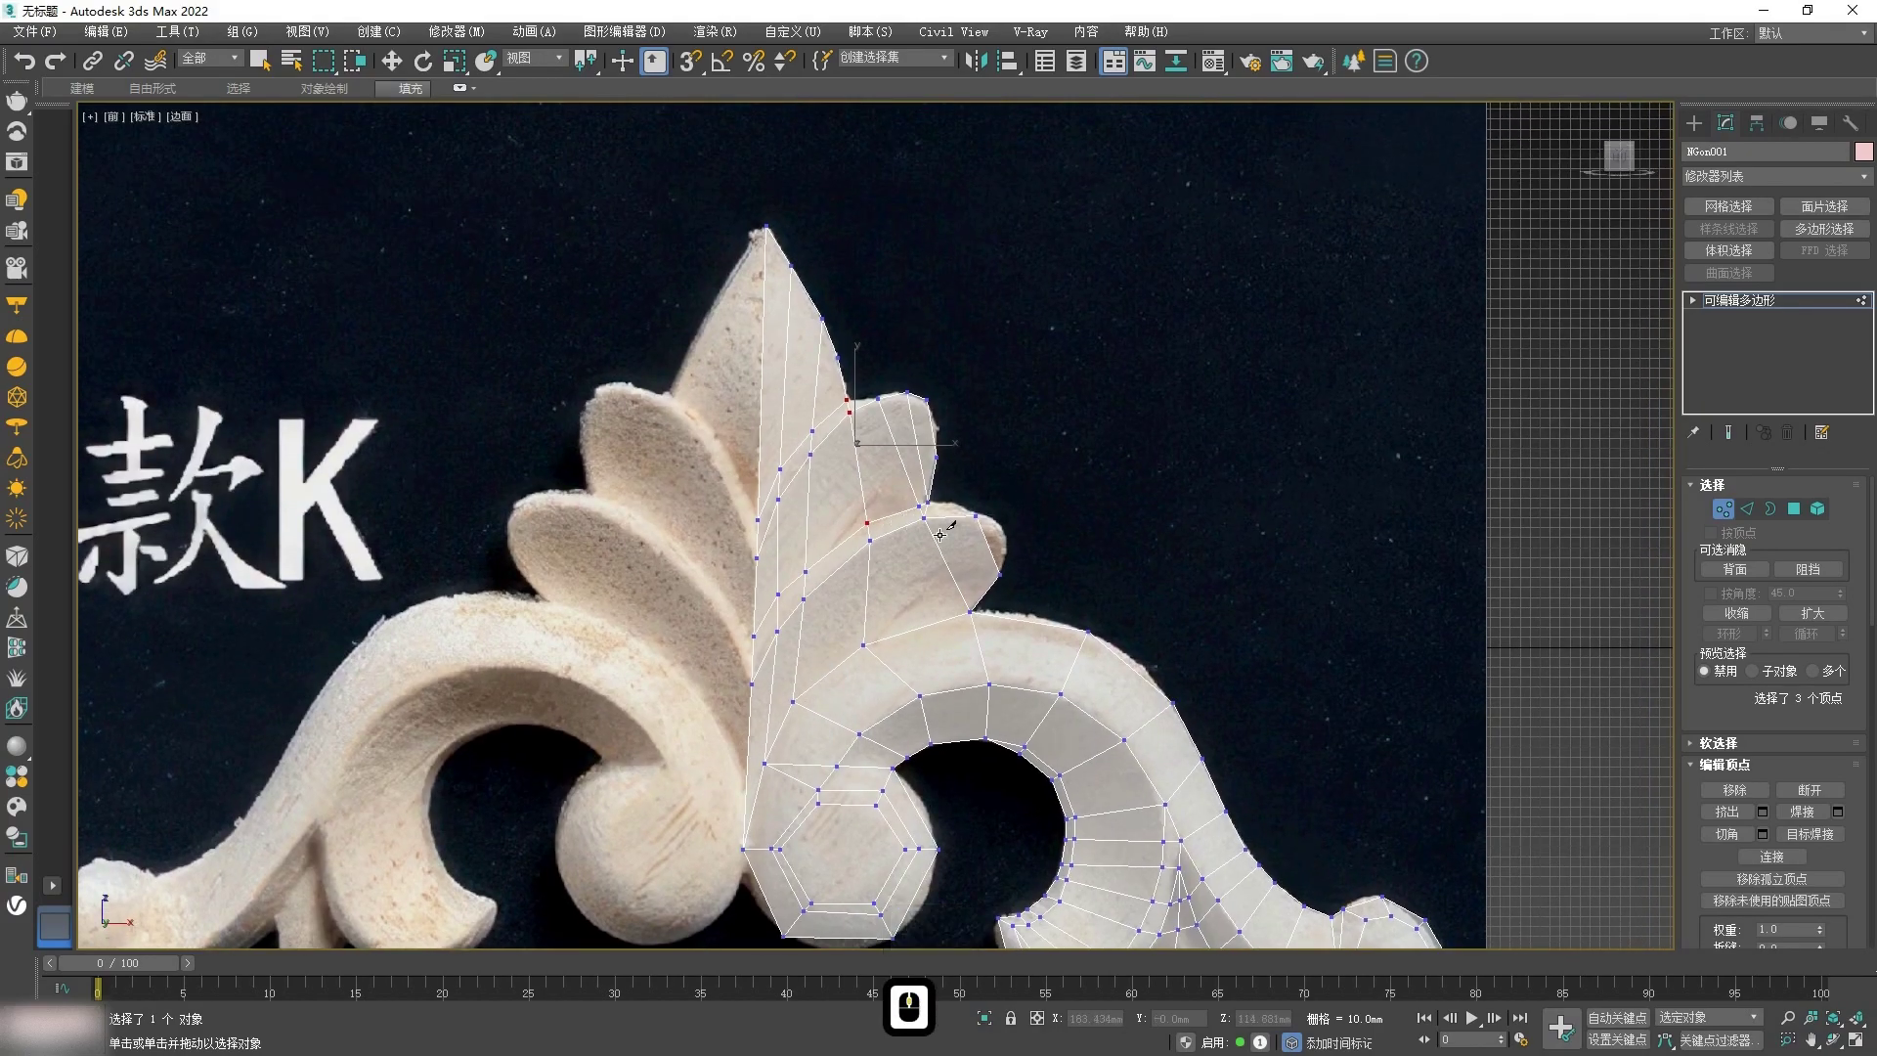
Step: Extrude the short edge at the notch along the lower leaf's top and target-weld its lower vertex to the leaf's corner
{"action": "key", "text": "w"}
{"action": "key", "text": "2"}
{"action": "left_click", "coordinate": [993, 479]}
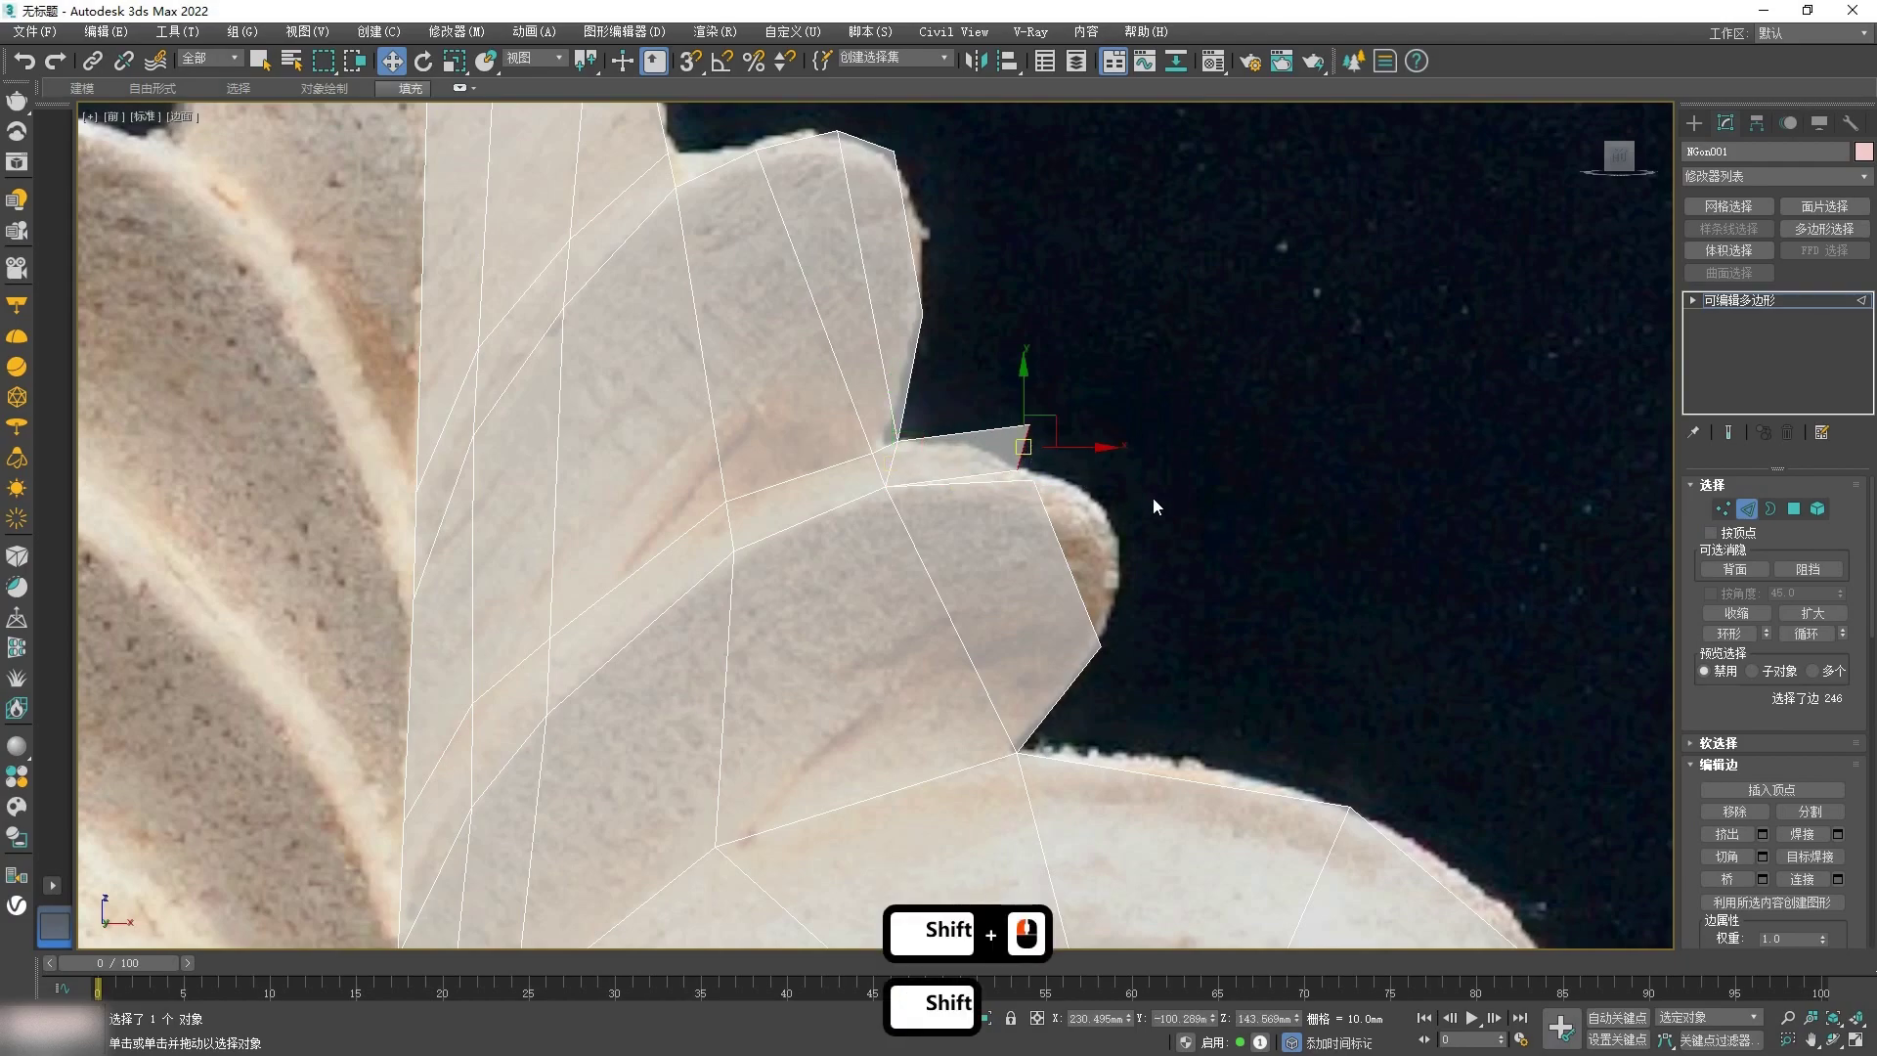
{"action": "key", "text": "1"}
{"action": "key", "text": "ctrl+shift+w"}
{"action": "left_click", "coordinate": [1016, 470]}
{"action": "left_click", "coordinate": [1034, 480]}
Step: Move the lower side leaf's top and tip vertices out to its rounded contour
{"action": "key", "text": "w"}
{"action": "left_click_drag", "start_coordinate": [1034, 480], "coordinate": [1077, 494]}
{"action": "left_click_drag", "start_coordinate": [1030, 425], "coordinate": [1099, 499]}
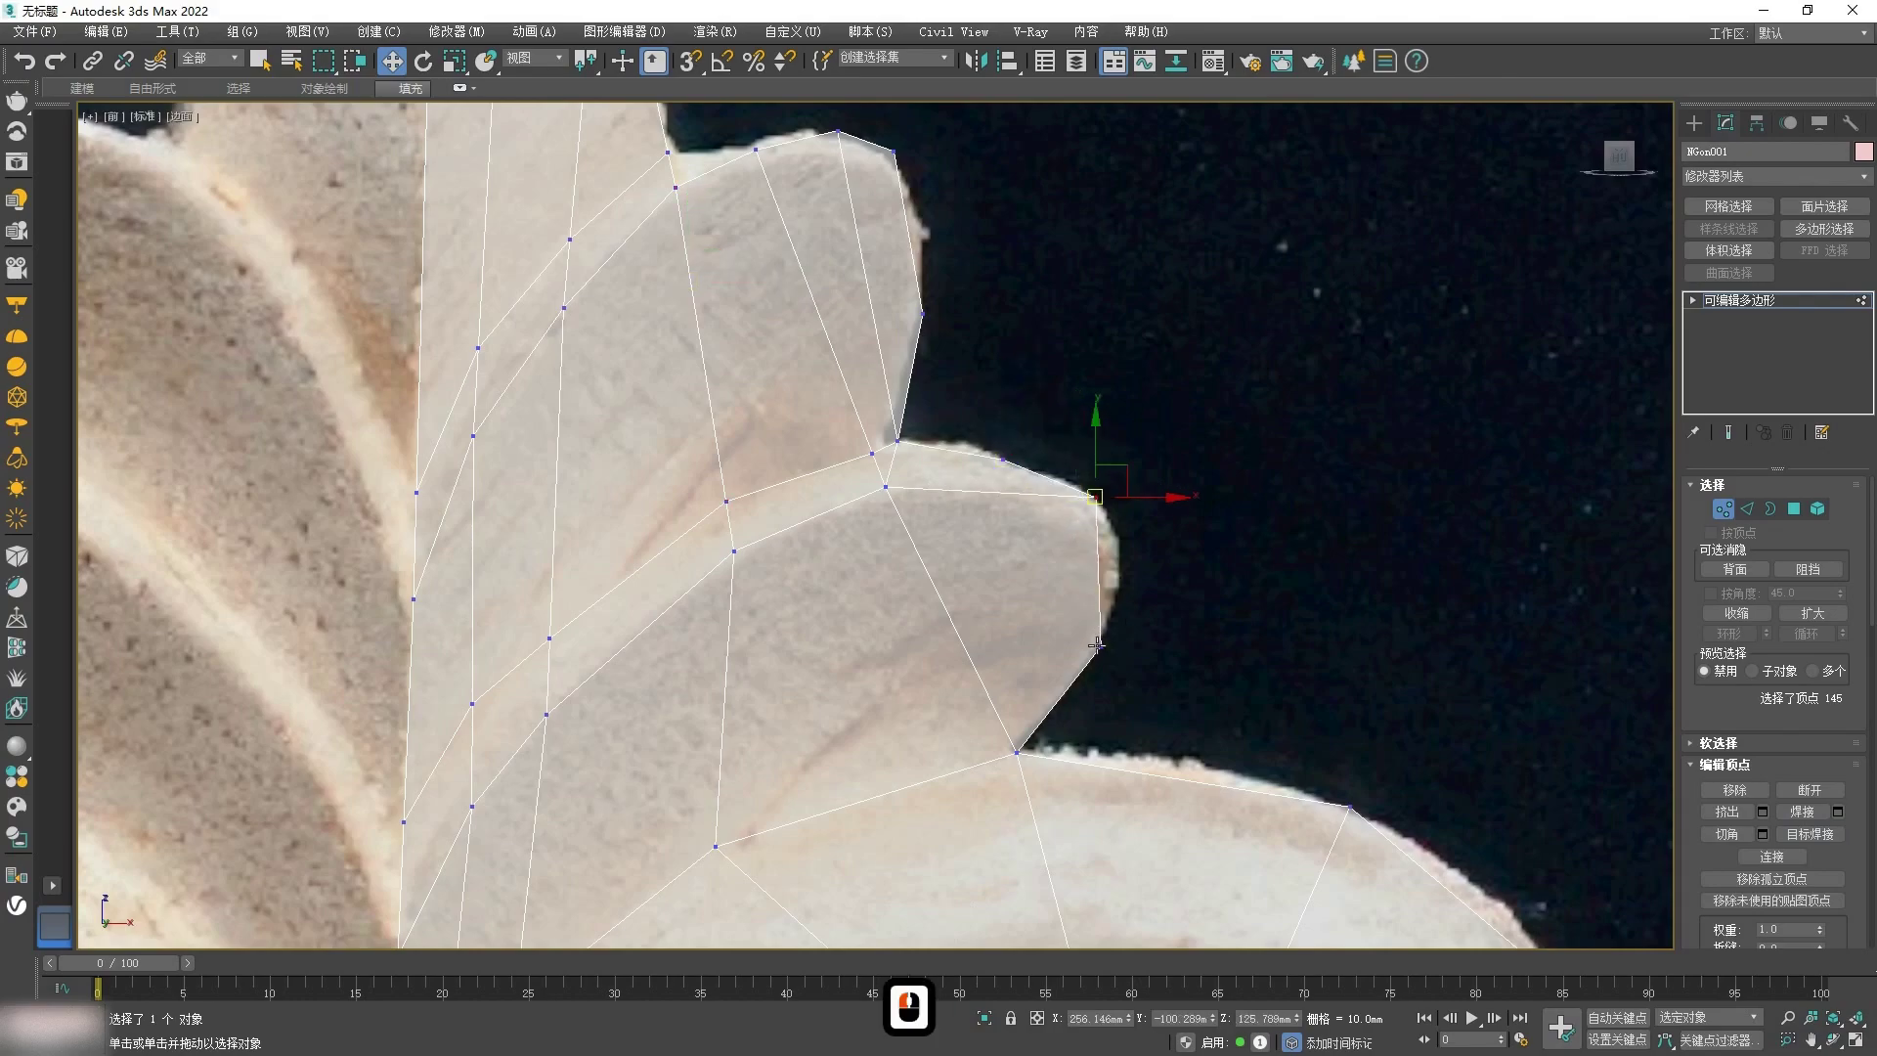
{"action": "left_click_drag", "start_coordinate": [1101, 647], "coordinate": [1097, 645]}
Step: Cut edges across the lower side leaf's tip from its top strip down to the outer side vertex
{"action": "right_click", "coordinate": [1201, 598]}
{"action": "left_click", "coordinate": [1170, 427]}
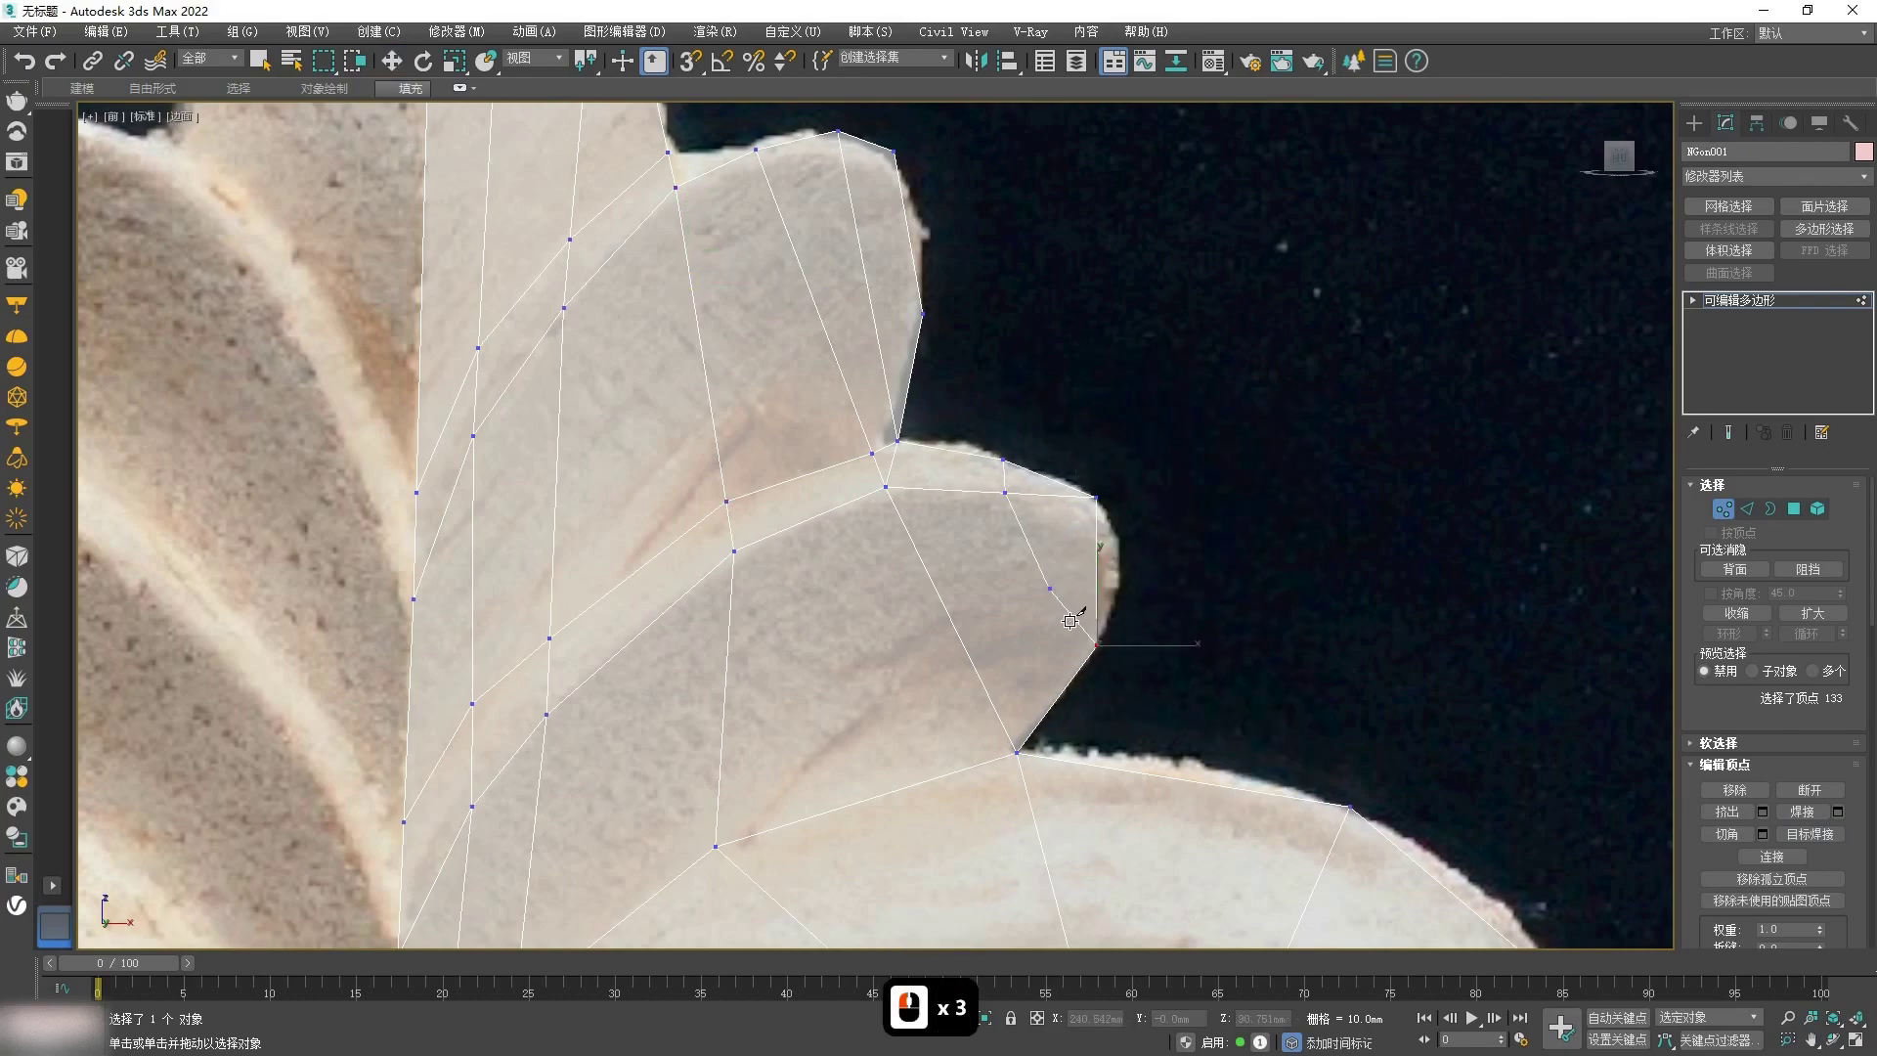
{"action": "right_click", "coordinate": [1096, 647]}
{"action": "scroll", "coordinate": [1136, 500], "scroll_direction": "down", "scroll_amount": 2}
{"action": "middle_click_drag", "start_coordinate": [1135, 501], "coordinate": [1057, 390]}
{"action": "right_click", "coordinate": [1167, 448]}
{"action": "left_click", "coordinate": [1258, 391]}
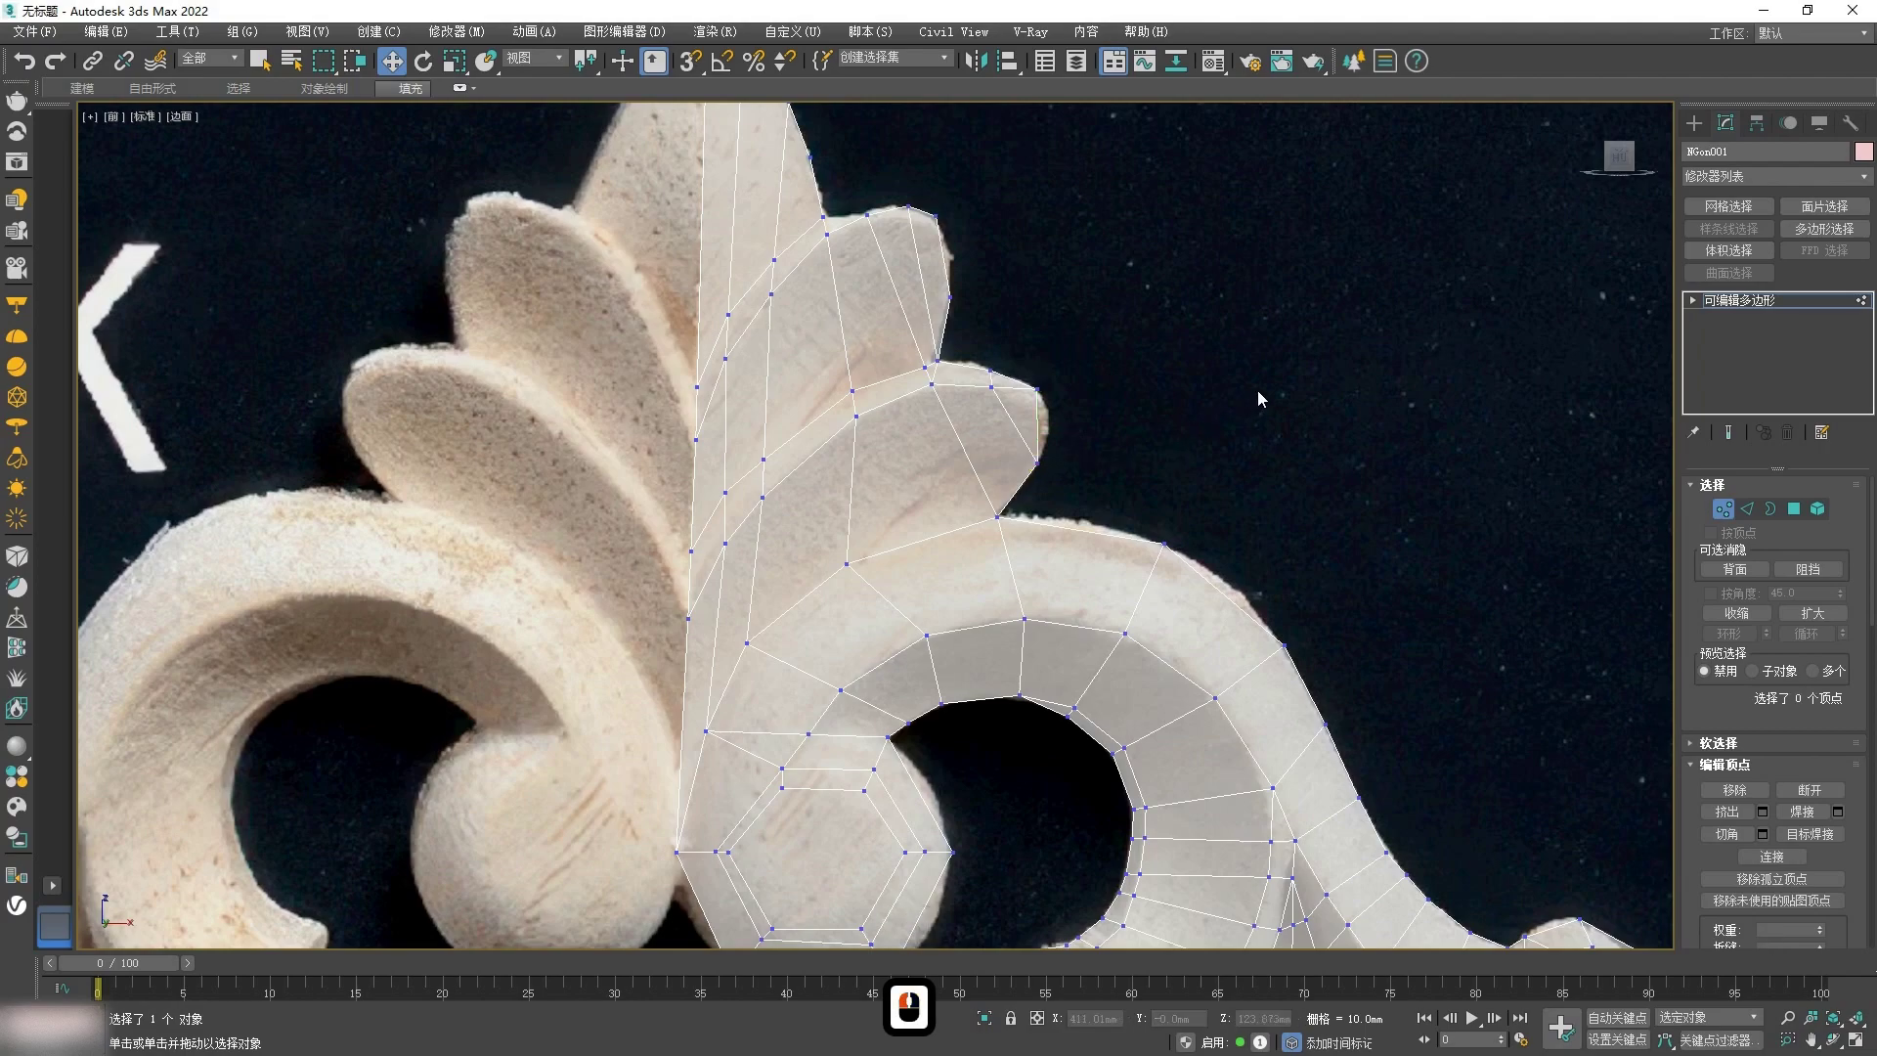
Step: Cut crosswise edges over the central leaf from its outer contour vertices to the centre line
{"action": "middle_click_drag", "start_coordinate": [1257, 391], "coordinate": [1168, 445]}
{"action": "scroll", "coordinate": [1168, 451], "scroll_direction": "up", "scroll_amount": 5}
{"action": "right_click", "coordinate": [977, 332]}
{"action": "left_click", "coordinate": [947, 162]}
{"action": "left_click", "coordinate": [749, 199]}
{"action": "right_click", "coordinate": [749, 199]}
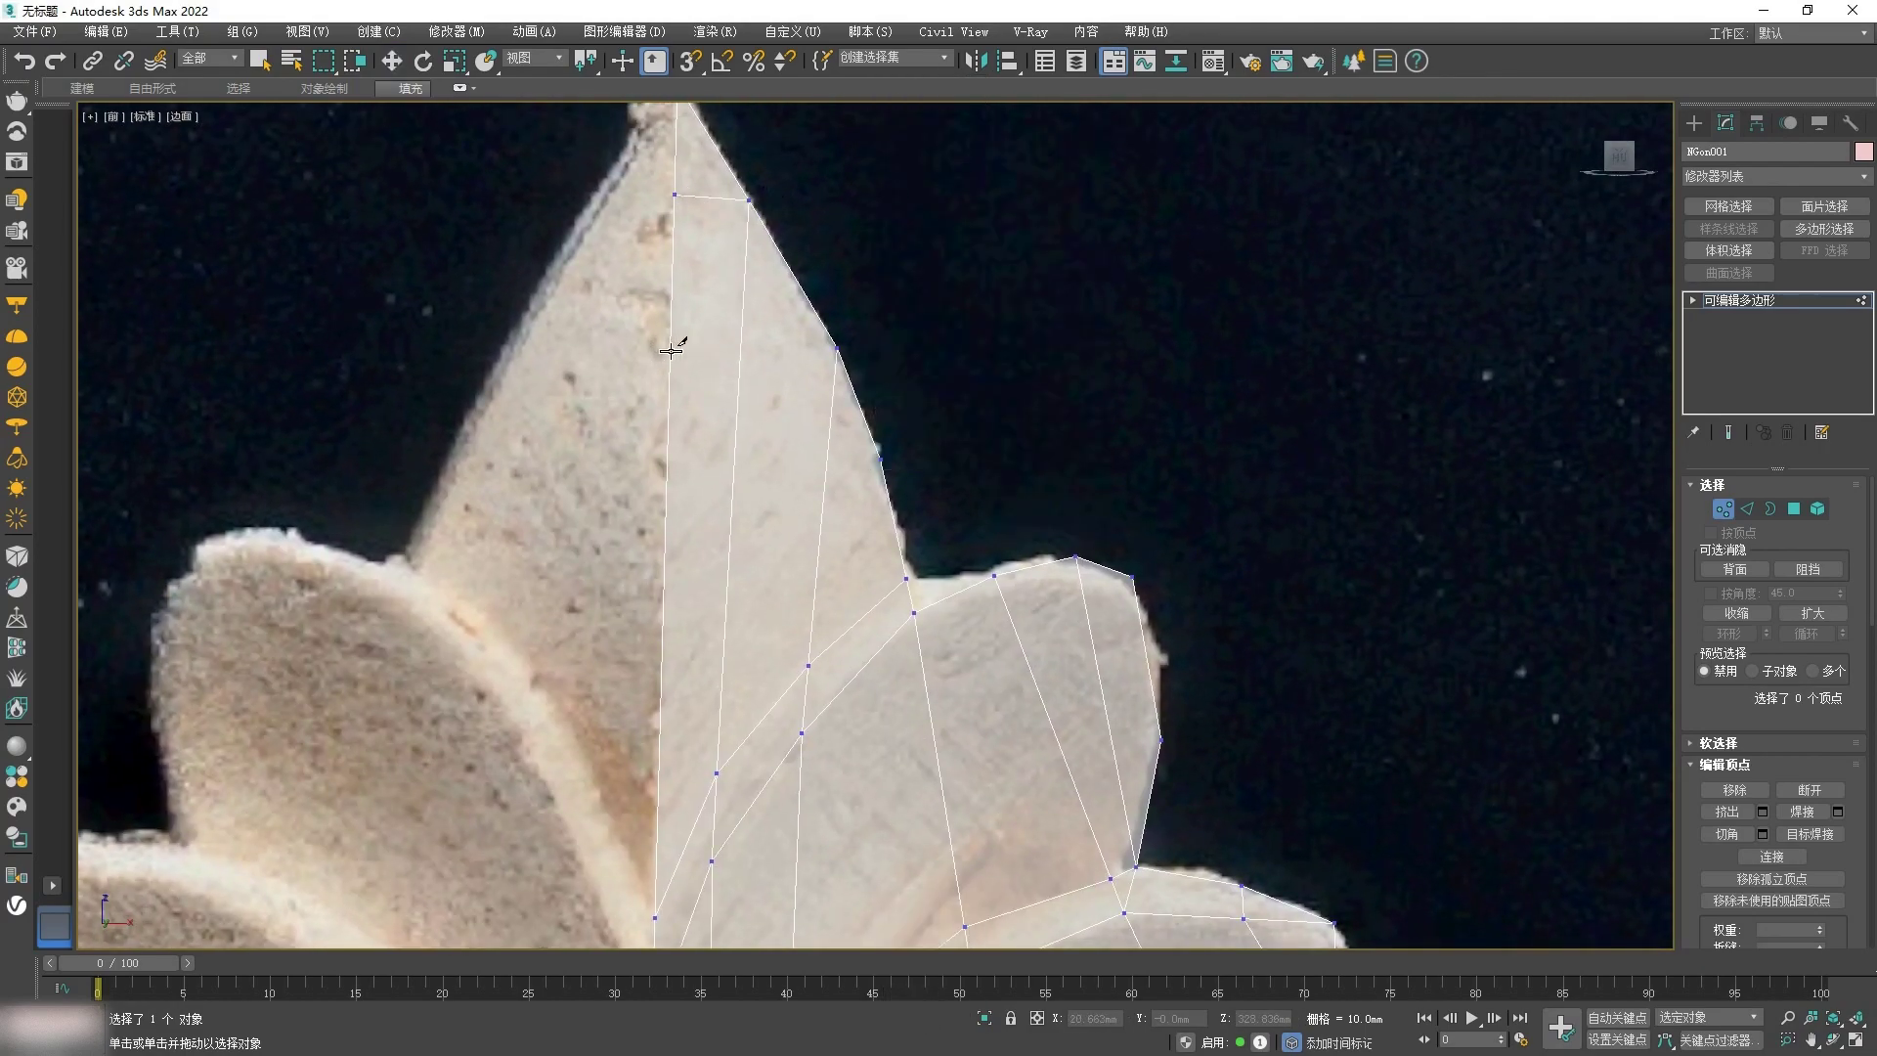
{"action": "right_click", "coordinate": [881, 464]}
{"action": "scroll", "coordinate": [916, 582], "scroll_direction": "down", "scroll_amount": 4}
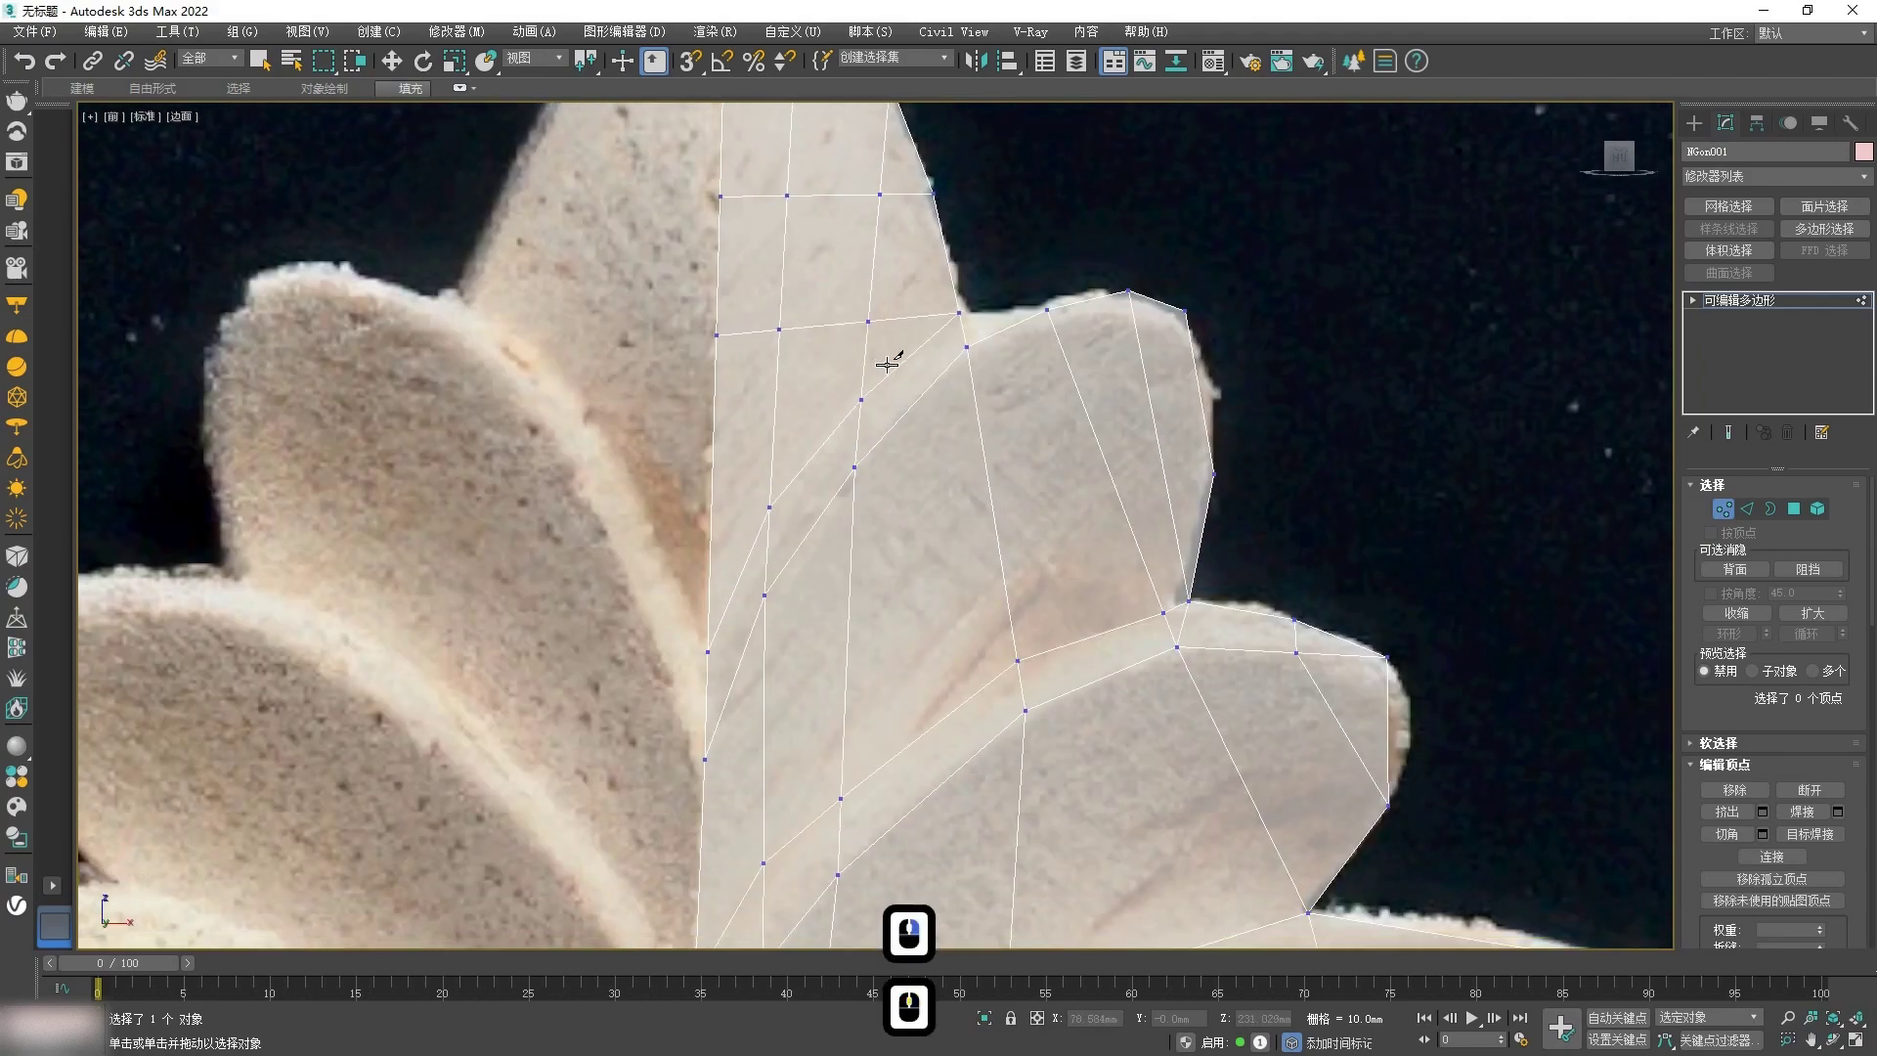
{"action": "scroll", "coordinate": [870, 409], "scroll_direction": "up", "scroll_amount": 3}
{"action": "middle_click_drag", "start_coordinate": [1236, 381], "coordinate": [1120, 318]}
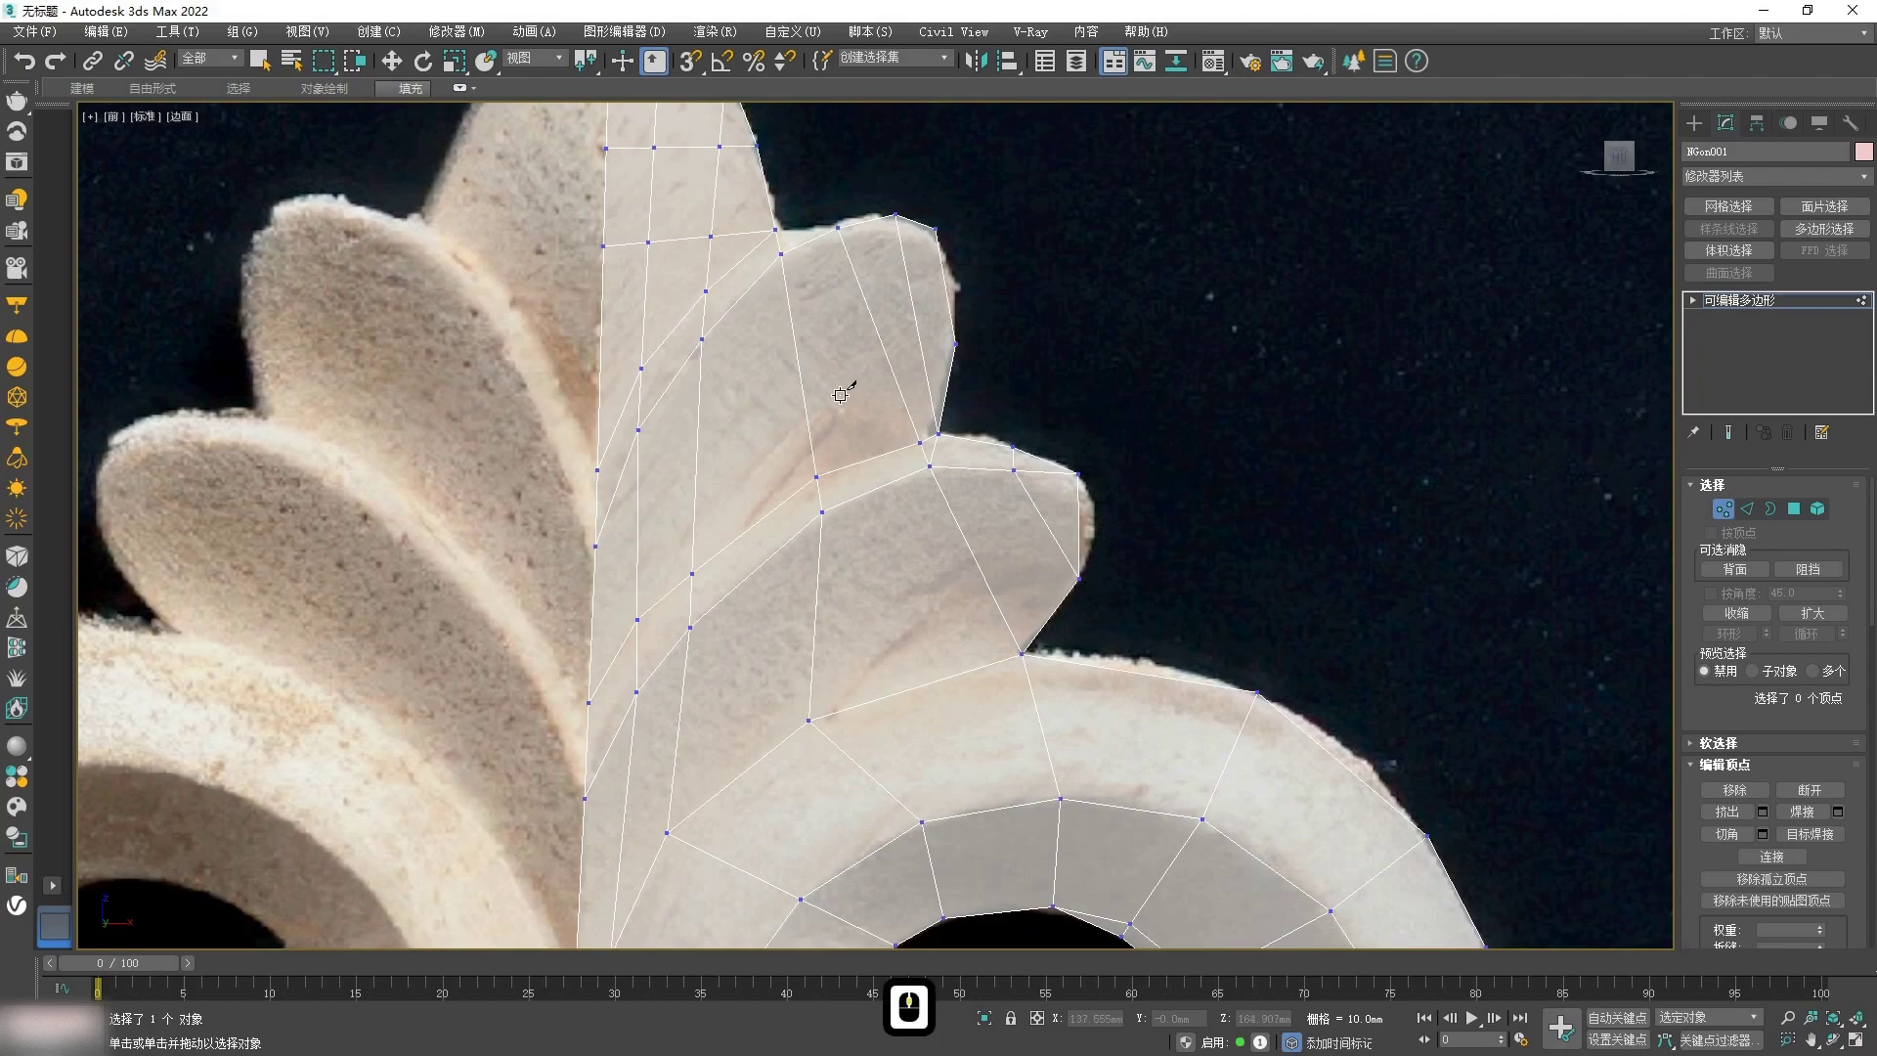
Step: Select the rings of edges crossing the side leaves and scroll band, exclude the knob's edges, and connect the rest
{"action": "key", "text": "2"}
{"action": "left_click", "coordinate": [702, 420]}
{"action": "left_click", "coordinate": [681, 689], "text": "ctrl"}
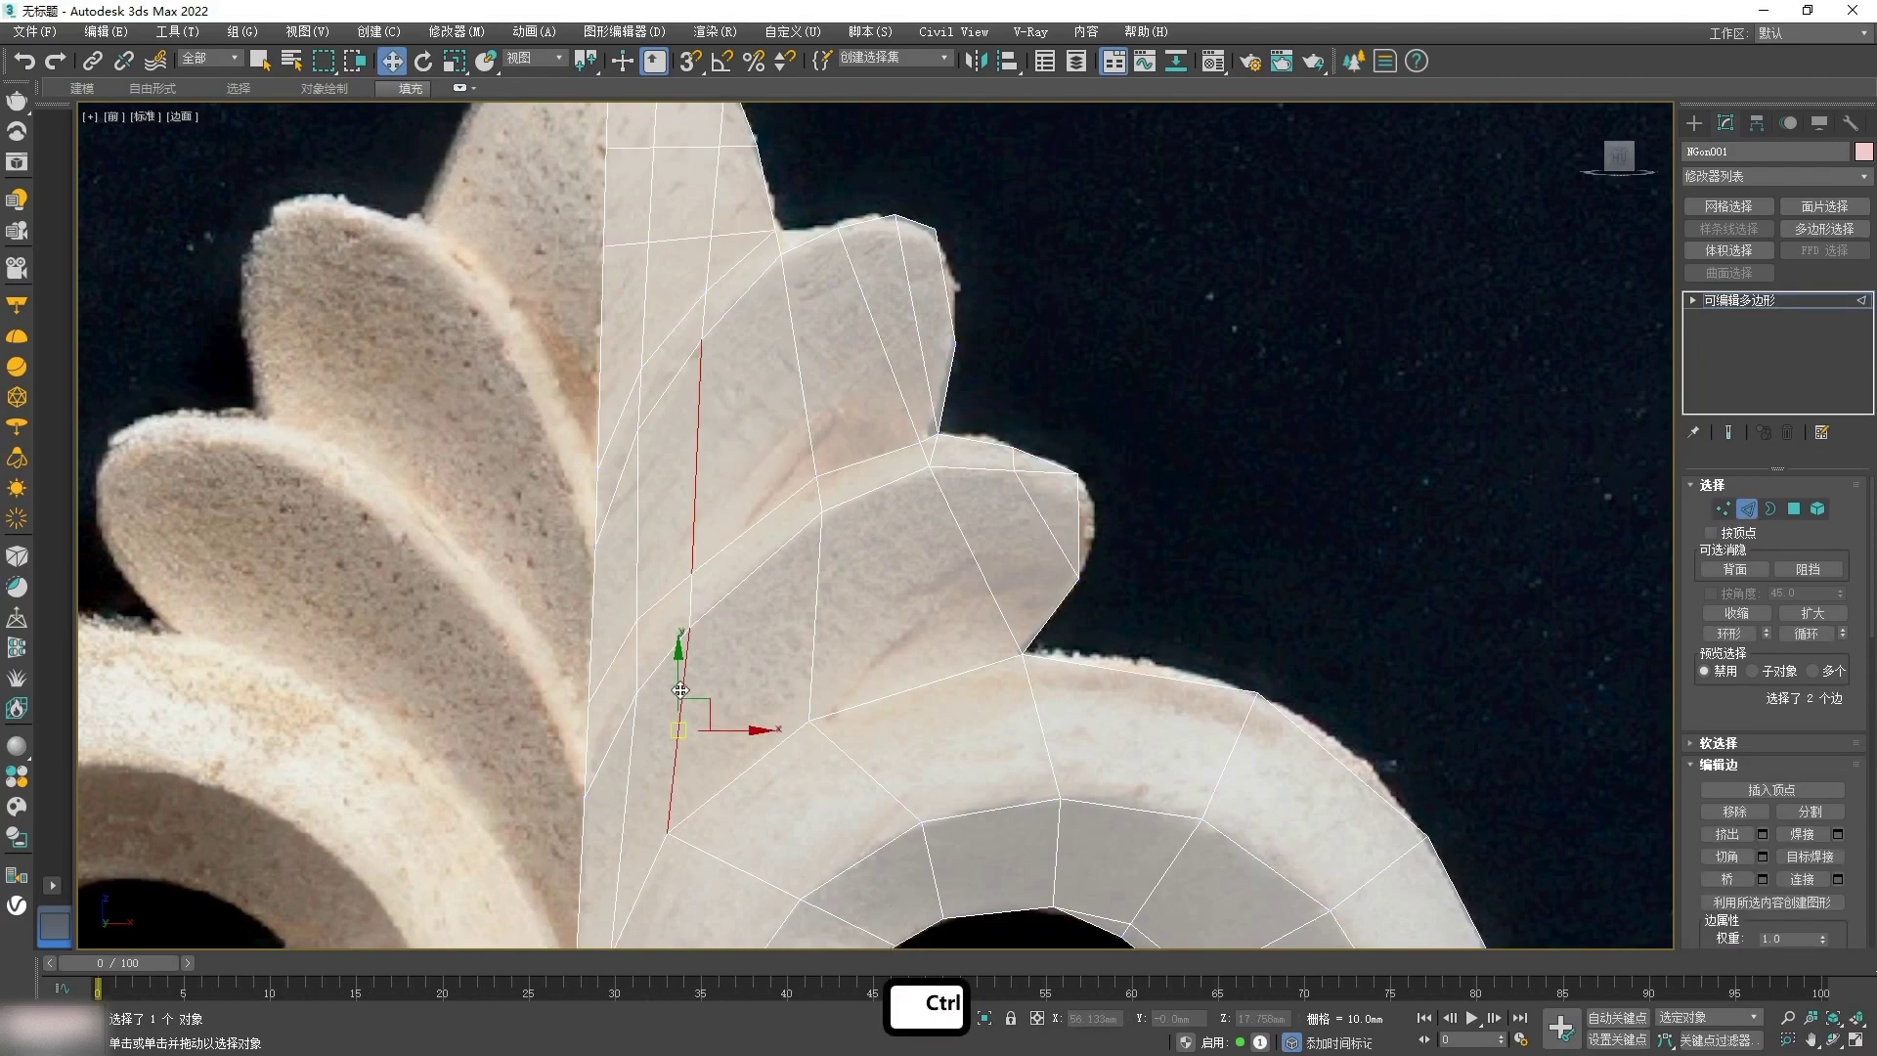
{"action": "scroll", "coordinate": [753, 659], "scroll_direction": "down", "scroll_amount": 4}
{"action": "middle_click_drag", "start_coordinate": [753, 659], "coordinate": [728, 441]}
{"action": "left_click", "coordinate": [1729, 633]}
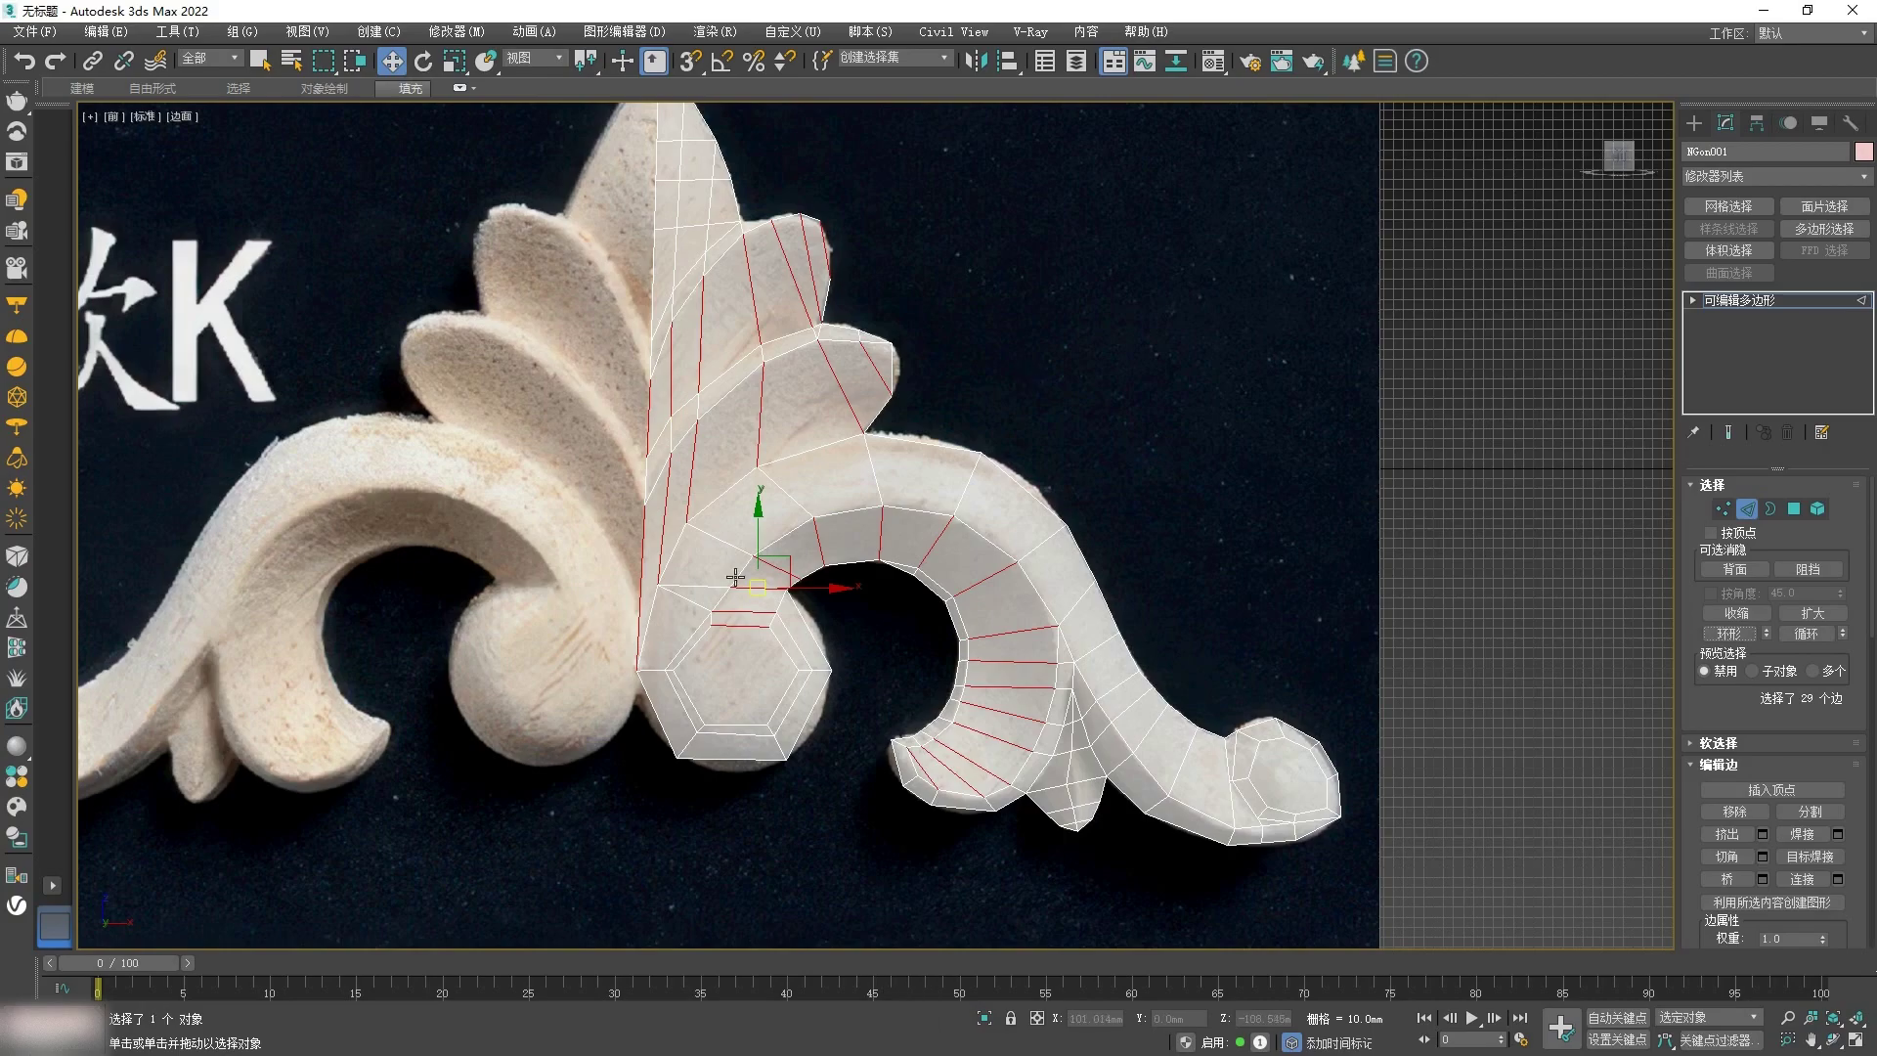
{"action": "scroll", "coordinate": [735, 577], "scroll_direction": "up", "scroll_amount": 2}
{"action": "left_click", "coordinate": [738, 672], "text": "alt"}
{"action": "left_click", "coordinate": [741, 646], "text": "alt"}
{"action": "left_click", "coordinate": [763, 599], "text": "alt"}
{"action": "right_click", "coordinate": [1170, 250]}
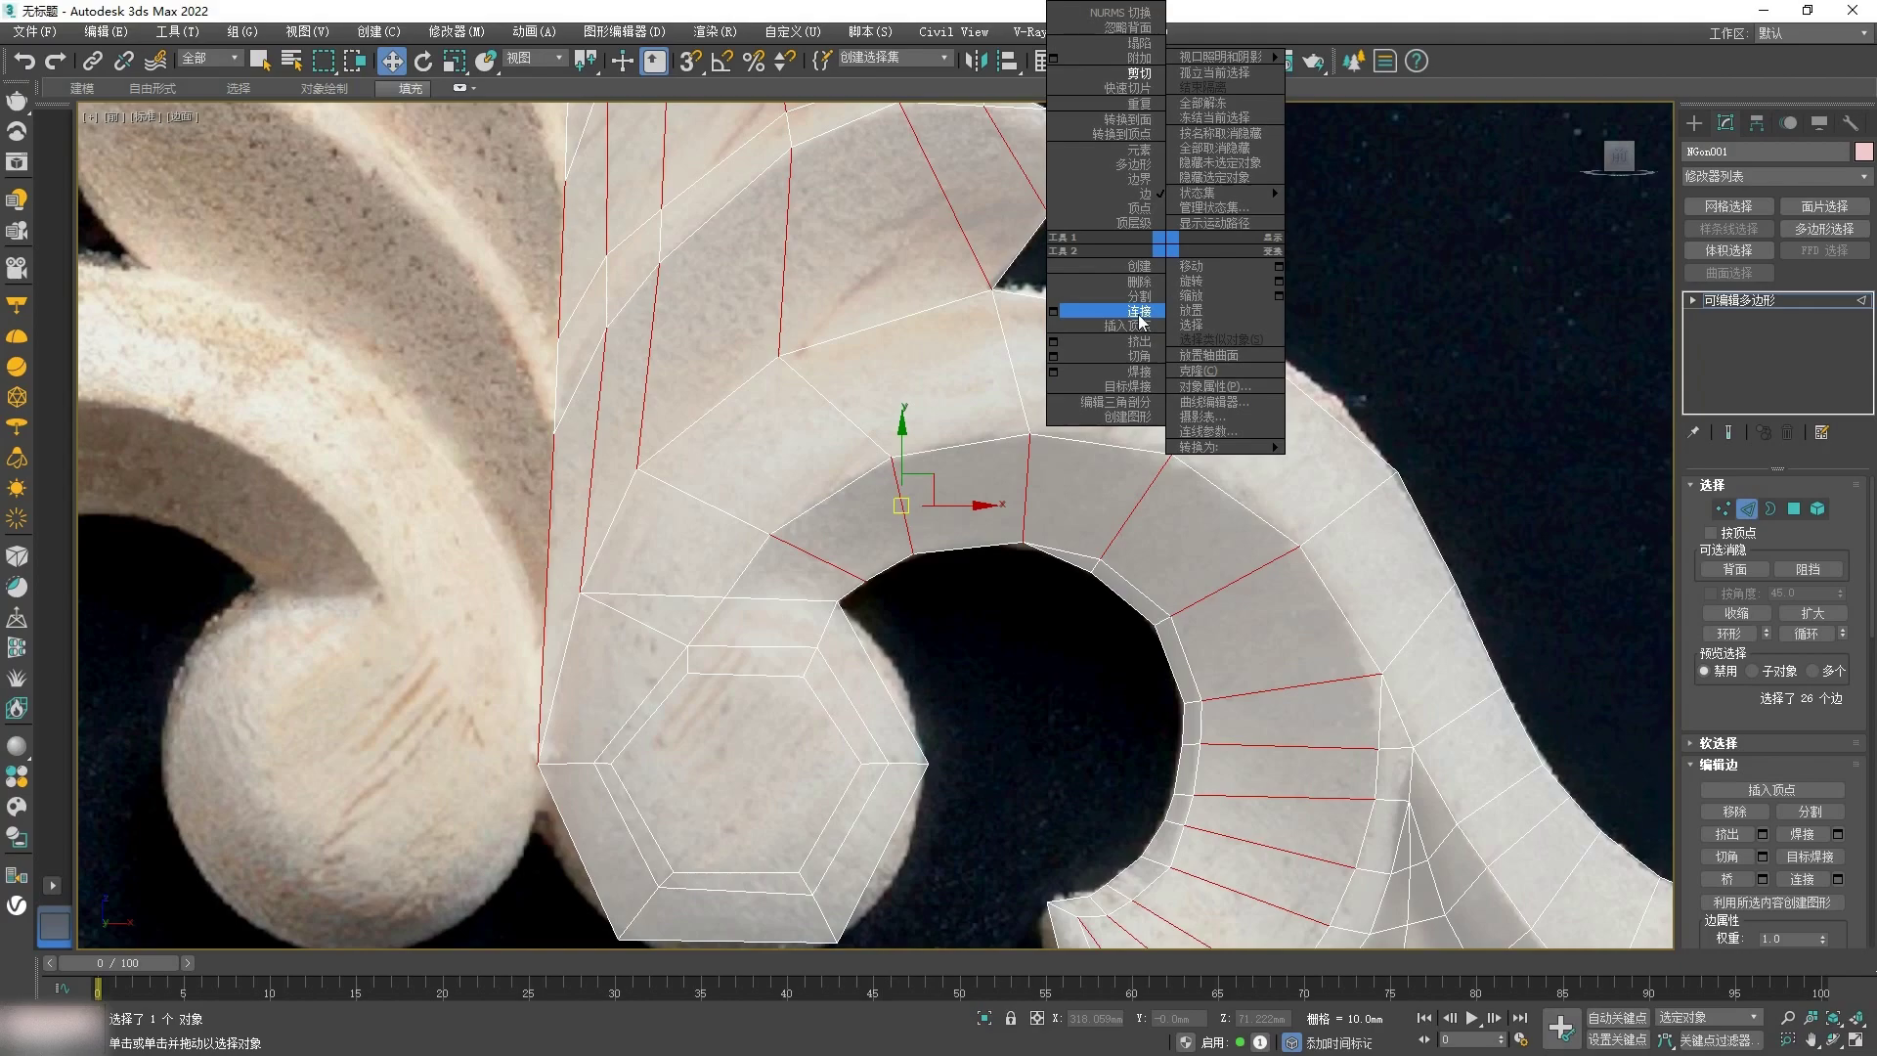
{"action": "left_click", "coordinate": [1141, 321]}
{"action": "scroll", "coordinate": [981, 471], "scroll_direction": "down", "scroll_amount": 4}
{"action": "scroll", "coordinate": [890, 331], "scroll_direction": "up", "scroll_amount": 5}
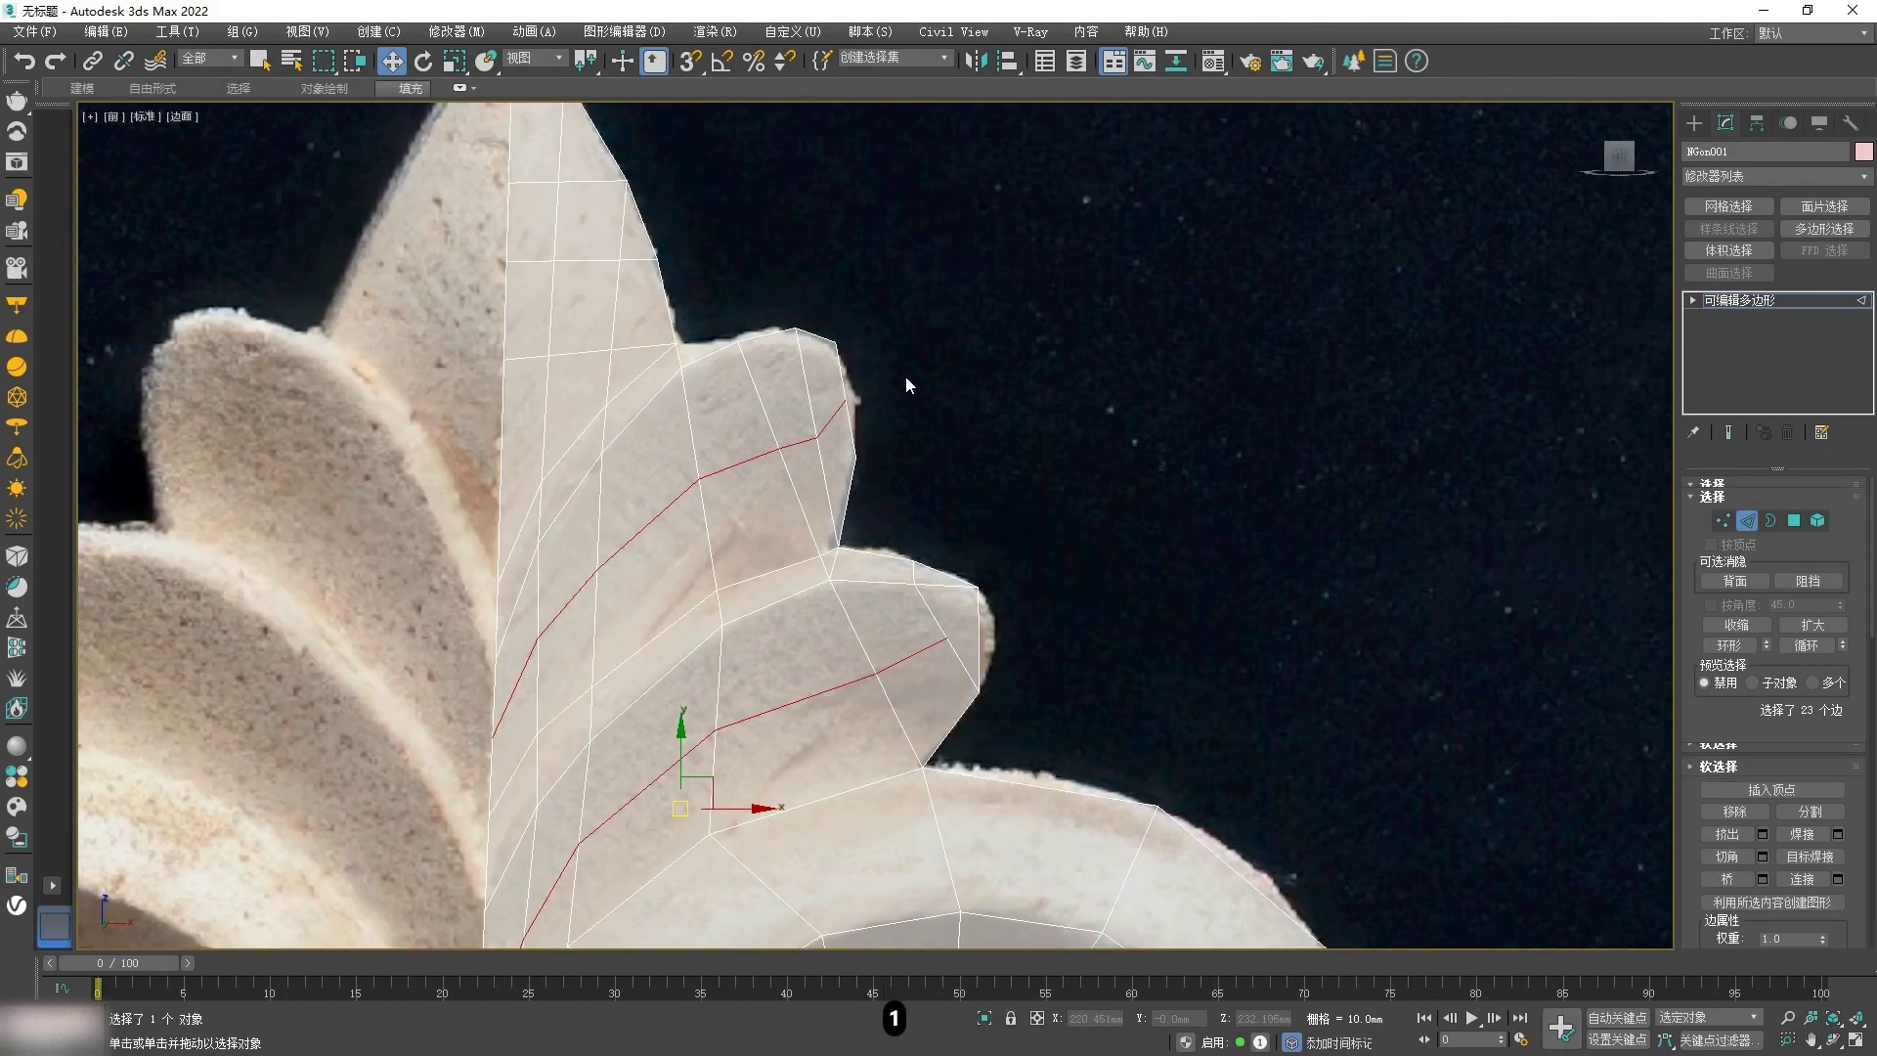
Step: Adjust the connected loops' end vertices at the side leaves' tips and the vertices around the upper leaf's contour
{"action": "key", "text": "1"}
{"action": "scroll", "coordinate": [870, 385], "scroll_direction": "up", "scroll_amount": 2}
{"action": "left_click_drag", "start_coordinate": [823, 415], "coordinate": [842, 399]}
{"action": "left_click_drag", "start_coordinate": [763, 493], "coordinate": [770, 475]}
{"action": "left_click", "coordinate": [801, 300]}
{"action": "left_click", "coordinate": [843, 529]}
{"action": "left_click", "coordinate": [1042, 519]}
{"action": "left_click_drag", "start_coordinate": [604, 298], "coordinate": [567, 308]}
{"action": "scroll", "coordinate": [587, 350], "scroll_direction": "down", "scroll_amount": 3}
{"action": "scroll", "coordinate": [567, 391], "scroll_direction": "up", "scroll_amount": 2}
{"action": "left_click_drag", "start_coordinate": [539, 450], "coordinate": [553, 433]}
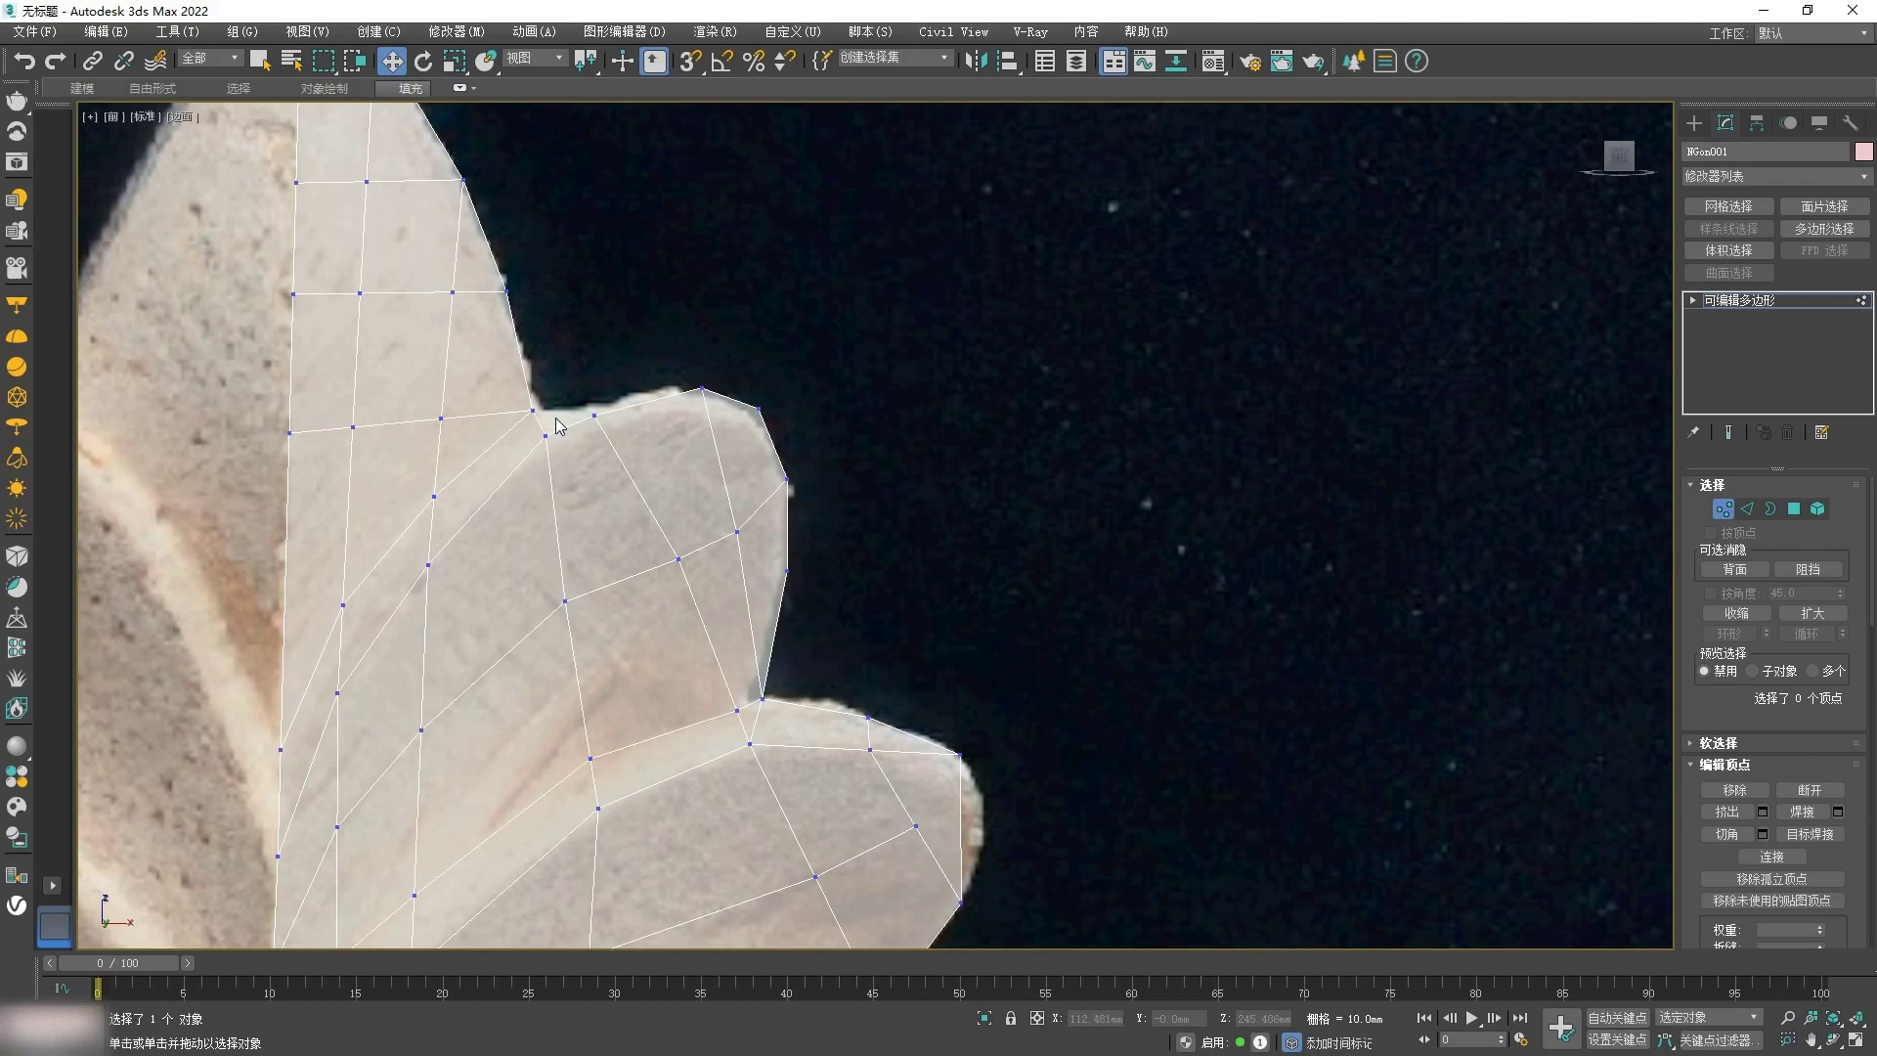
Step: Extrude the short edge at the upper leaf's base notch, weld it to the leaf's top vertex, and level its outer vertex
{"action": "scroll", "coordinate": [559, 424], "scroll_direction": "up", "scroll_amount": 5}
{"action": "key", "text": "2"}
{"action": "left_click", "coordinate": [526, 422]}
{"action": "left_click_drag", "start_coordinate": [528, 421], "coordinate": [675, 404], "text": "shift"}
{"action": "key", "text": "1"}
{"action": "key", "text": "ctrl+shift+w"}
{"action": "key", "text": "w"}
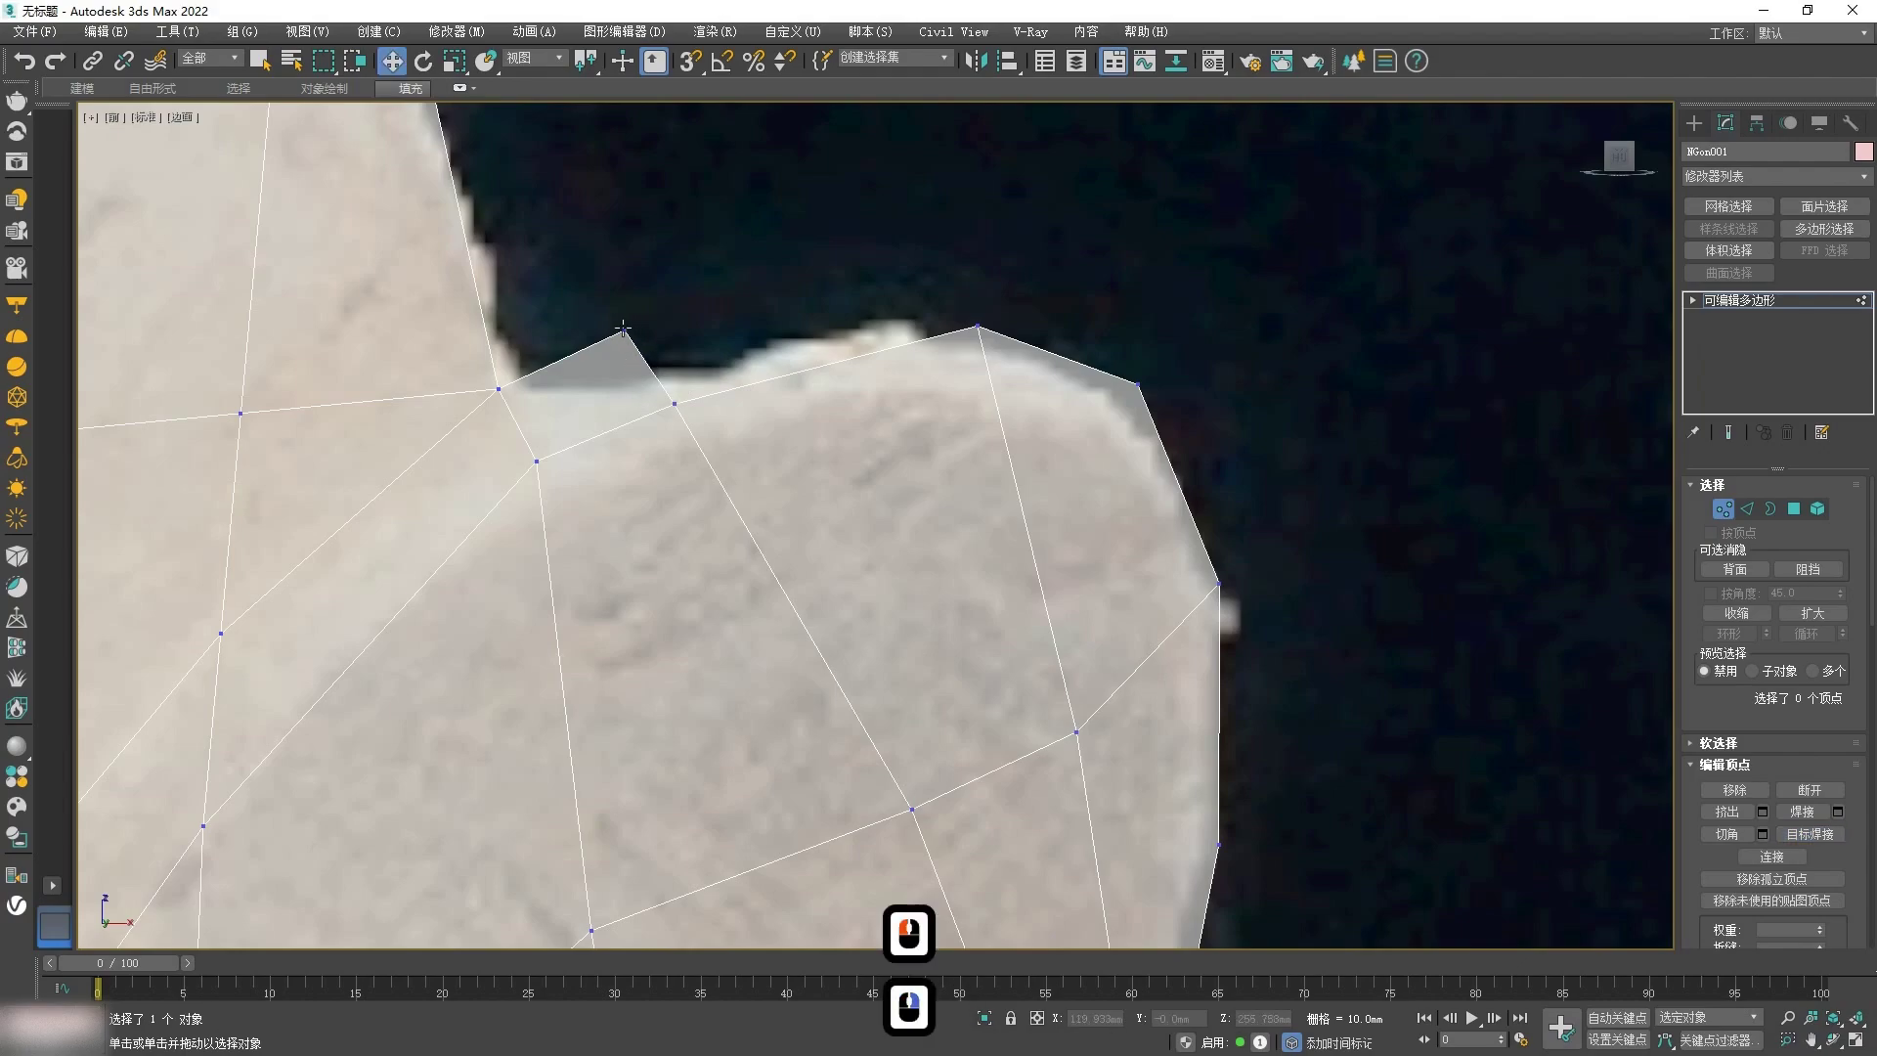
{"action": "left_click_drag", "start_coordinate": [625, 332], "coordinate": [625, 390]}
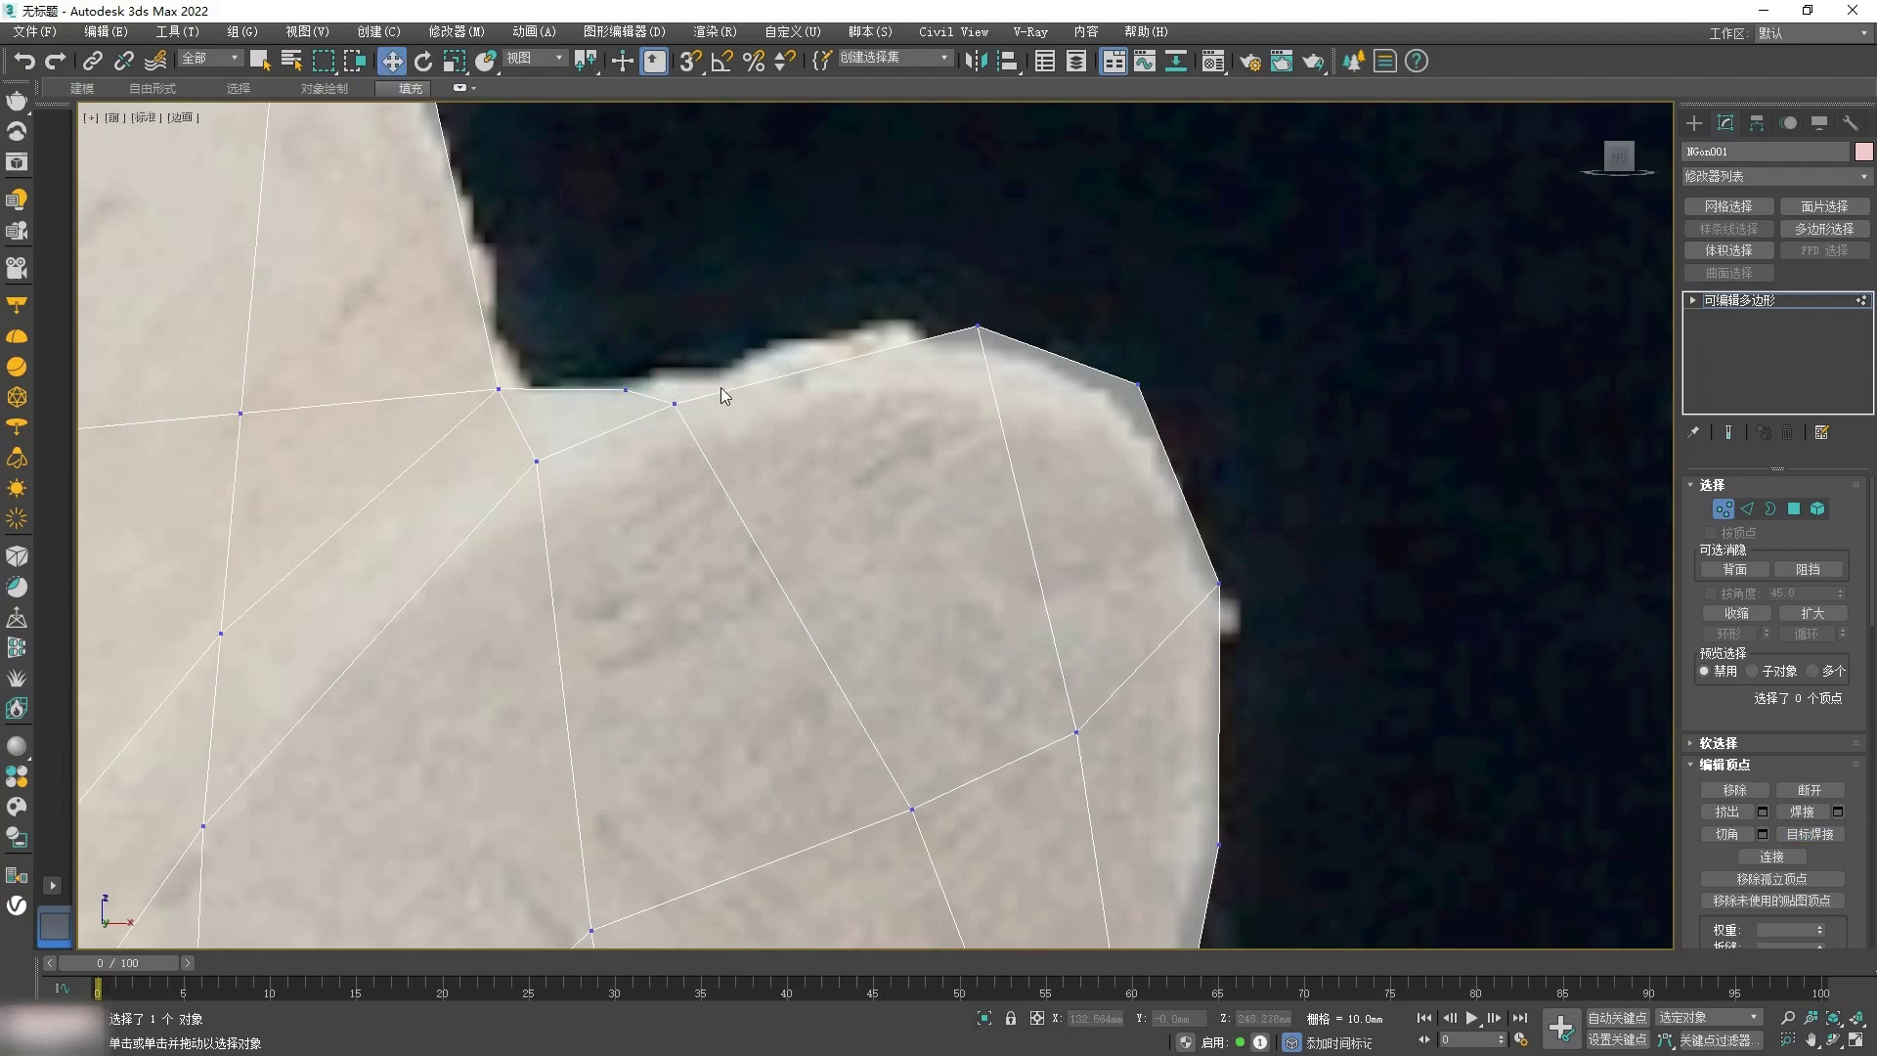
{"action": "key", "text": "2"}
{"action": "left_click", "coordinate": [655, 394]}
{"action": "left_click_drag", "start_coordinate": [654, 404], "coordinate": [889, 329], "text": "ctrl"}
{"action": "key", "text": "ctrl+z"}
{"action": "key", "text": "ctrl+z"}
Step: Extend the upper side leaf's top edge outward and target-weld its end vertex to the leaf's top corner
{"action": "left_click", "coordinate": [707, 396], "text": "alt"}
{"action": "key", "text": "1"}
{"action": "key", "text": "ctrl+shift+w"}
{"action": "left_click", "coordinate": [914, 337]}
{"action": "left_click", "coordinate": [974, 329]}
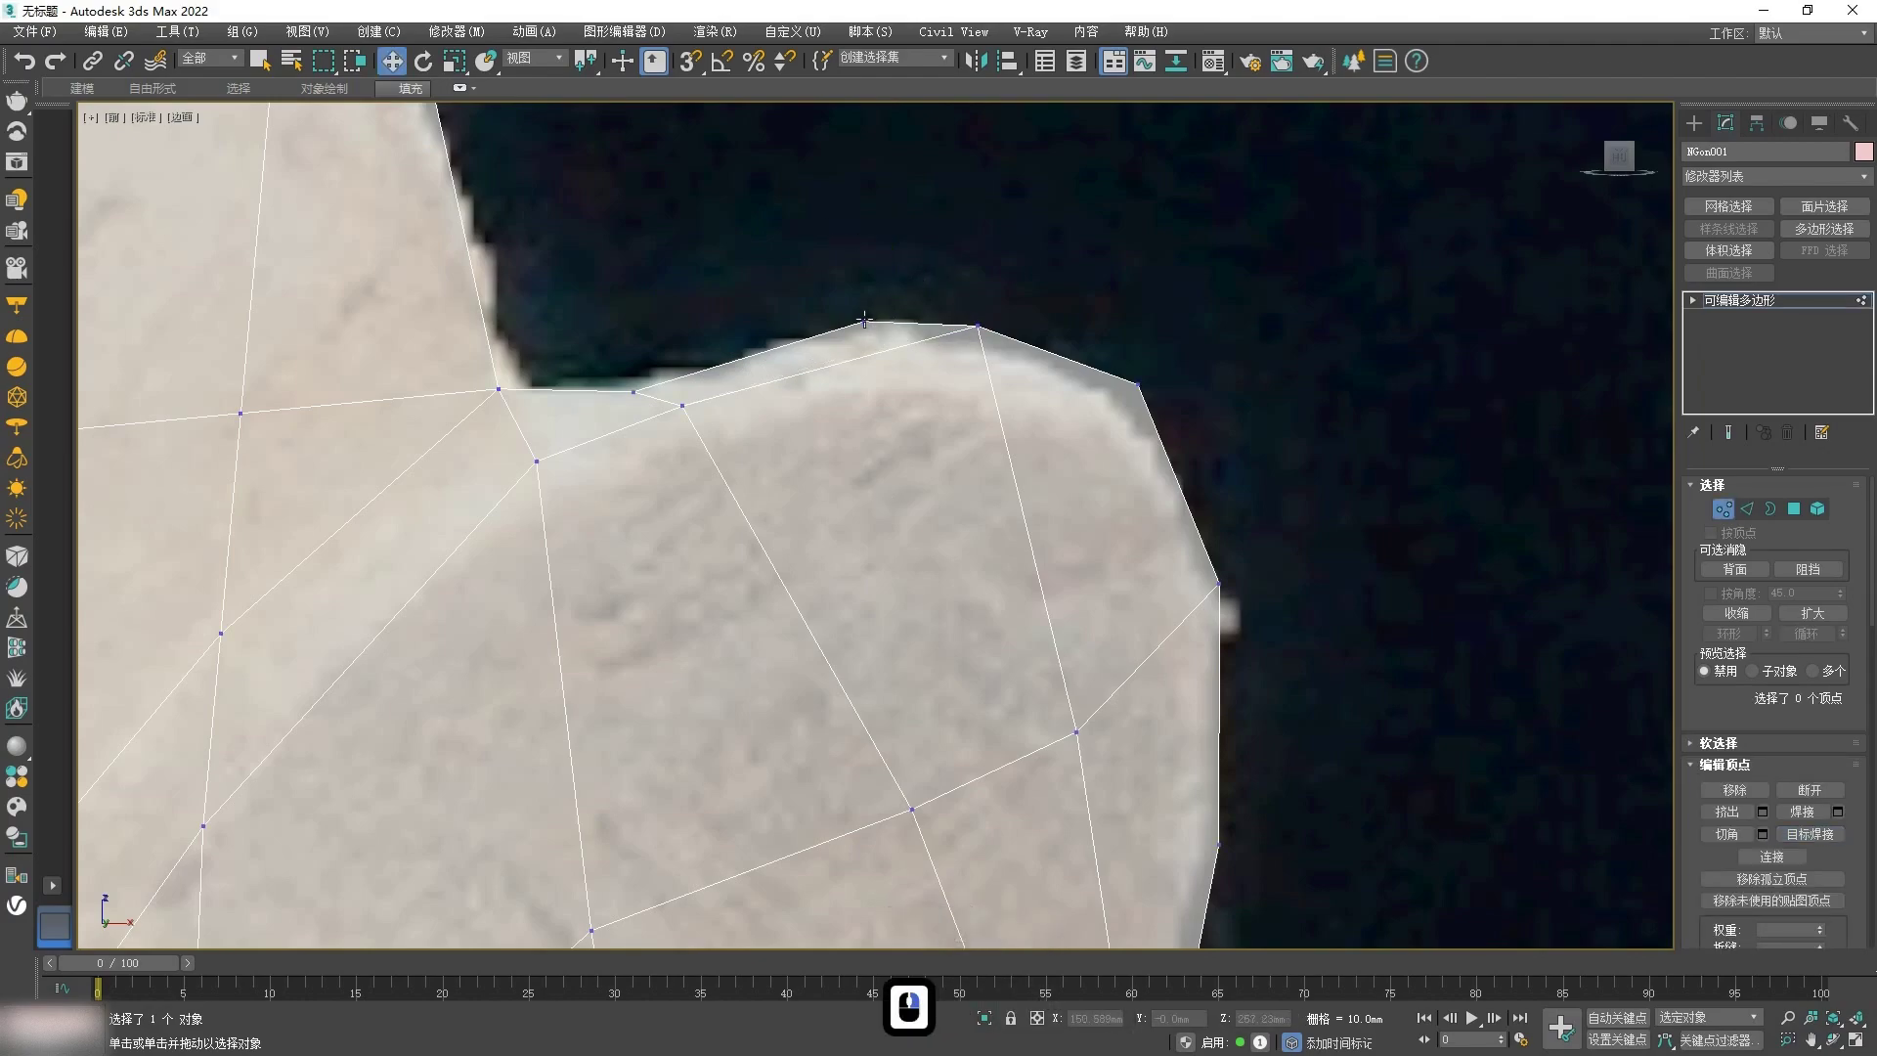
Step: Move the upper side leaf's top strip vertices to follow the photo's contour
{"action": "left_click_drag", "start_coordinate": [866, 320], "coordinate": [828, 345]}
{"action": "left_click_drag", "start_coordinate": [682, 405], "coordinate": [634, 376]}
{"action": "left_click_drag", "start_coordinate": [828, 347], "coordinate": [819, 340]}
{"action": "scroll", "coordinate": [1069, 467], "scroll_direction": "down", "scroll_amount": 2}
{"action": "middle_click_drag", "start_coordinate": [1069, 467], "coordinate": [882, 386]}
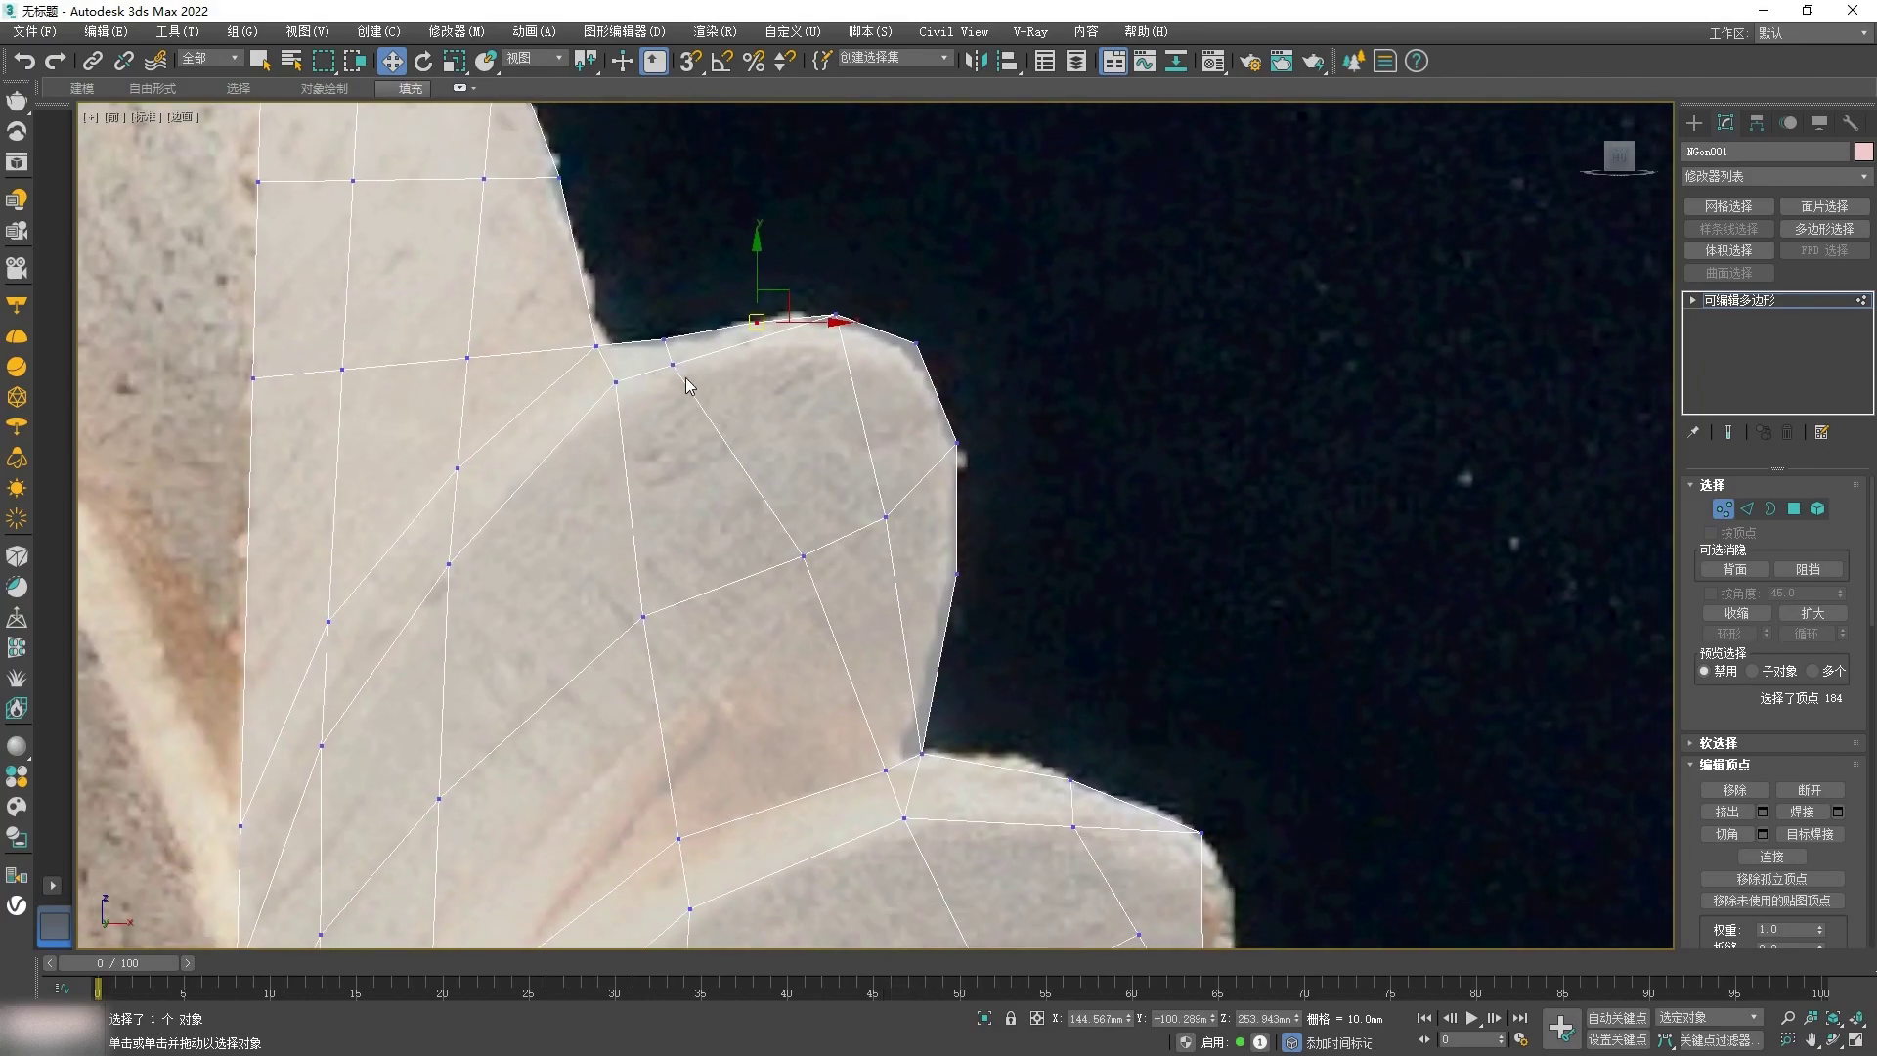
{"action": "scroll", "coordinate": [700, 409], "scroll_direction": "down", "scroll_amount": 4}
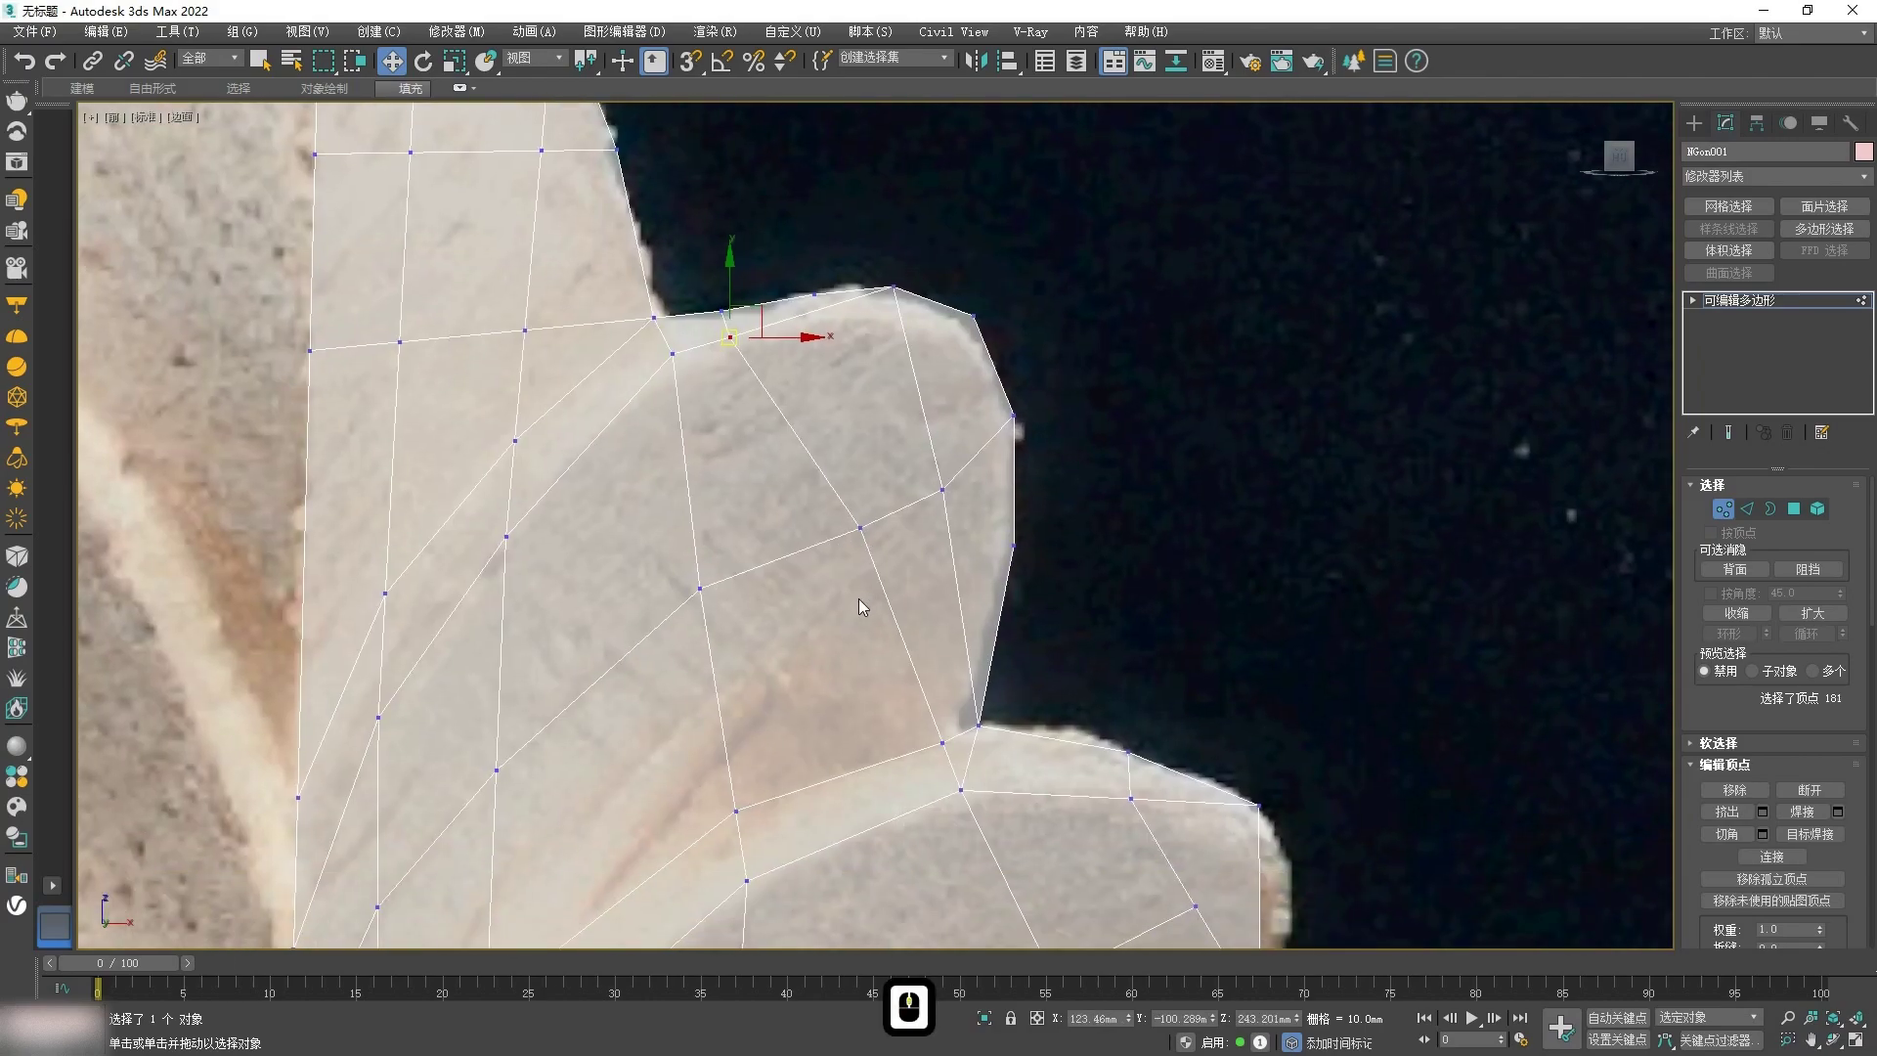
{"action": "scroll", "coordinate": [865, 623], "scroll_direction": "down", "scroll_amount": 2}
{"action": "scroll", "coordinate": [870, 548], "scroll_direction": "up", "scroll_amount": 5}
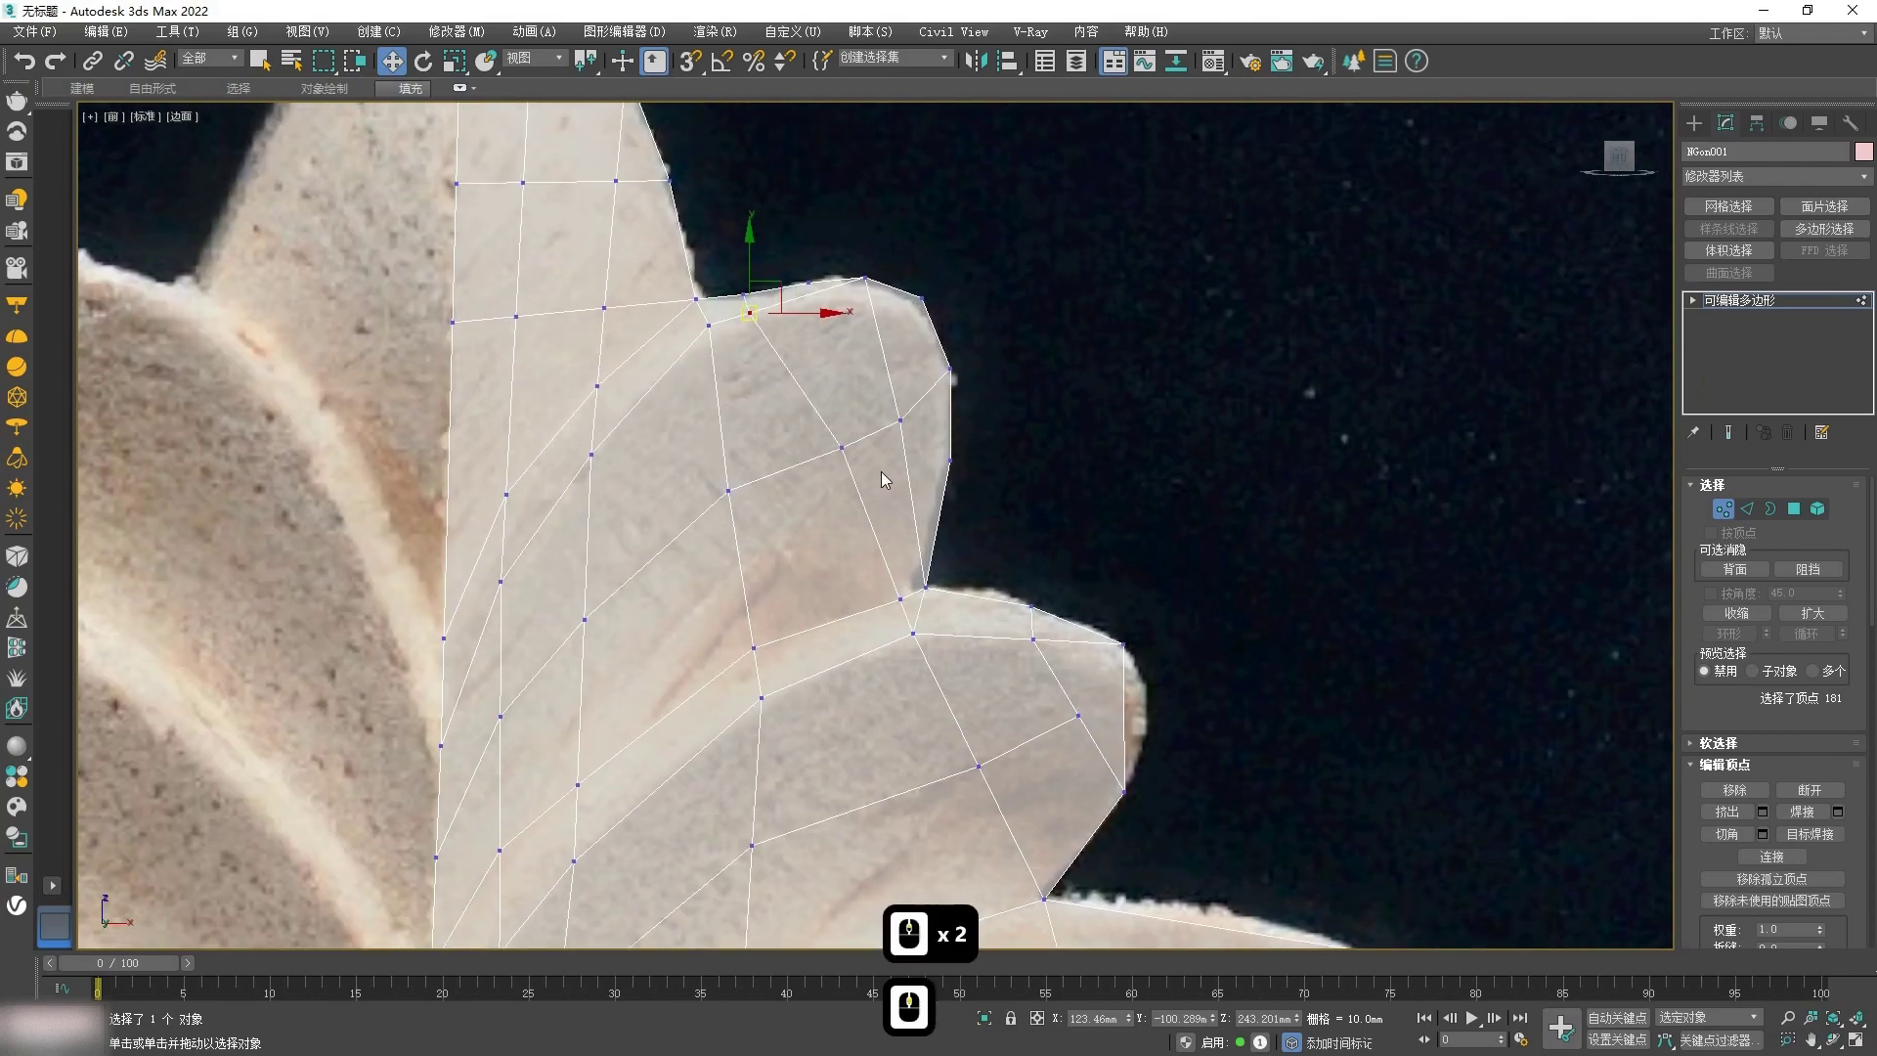
Step: Reposition the upper side leaf's inner vertices and cut a new edge across its rounded tip
{"action": "left_click", "coordinate": [853, 565]}
{"action": "left_click_drag", "start_coordinate": [901, 420], "coordinate": [882, 414]}
{"action": "right_click", "coordinate": [855, 436]}
{"action": "left_click", "coordinate": [827, 269]}
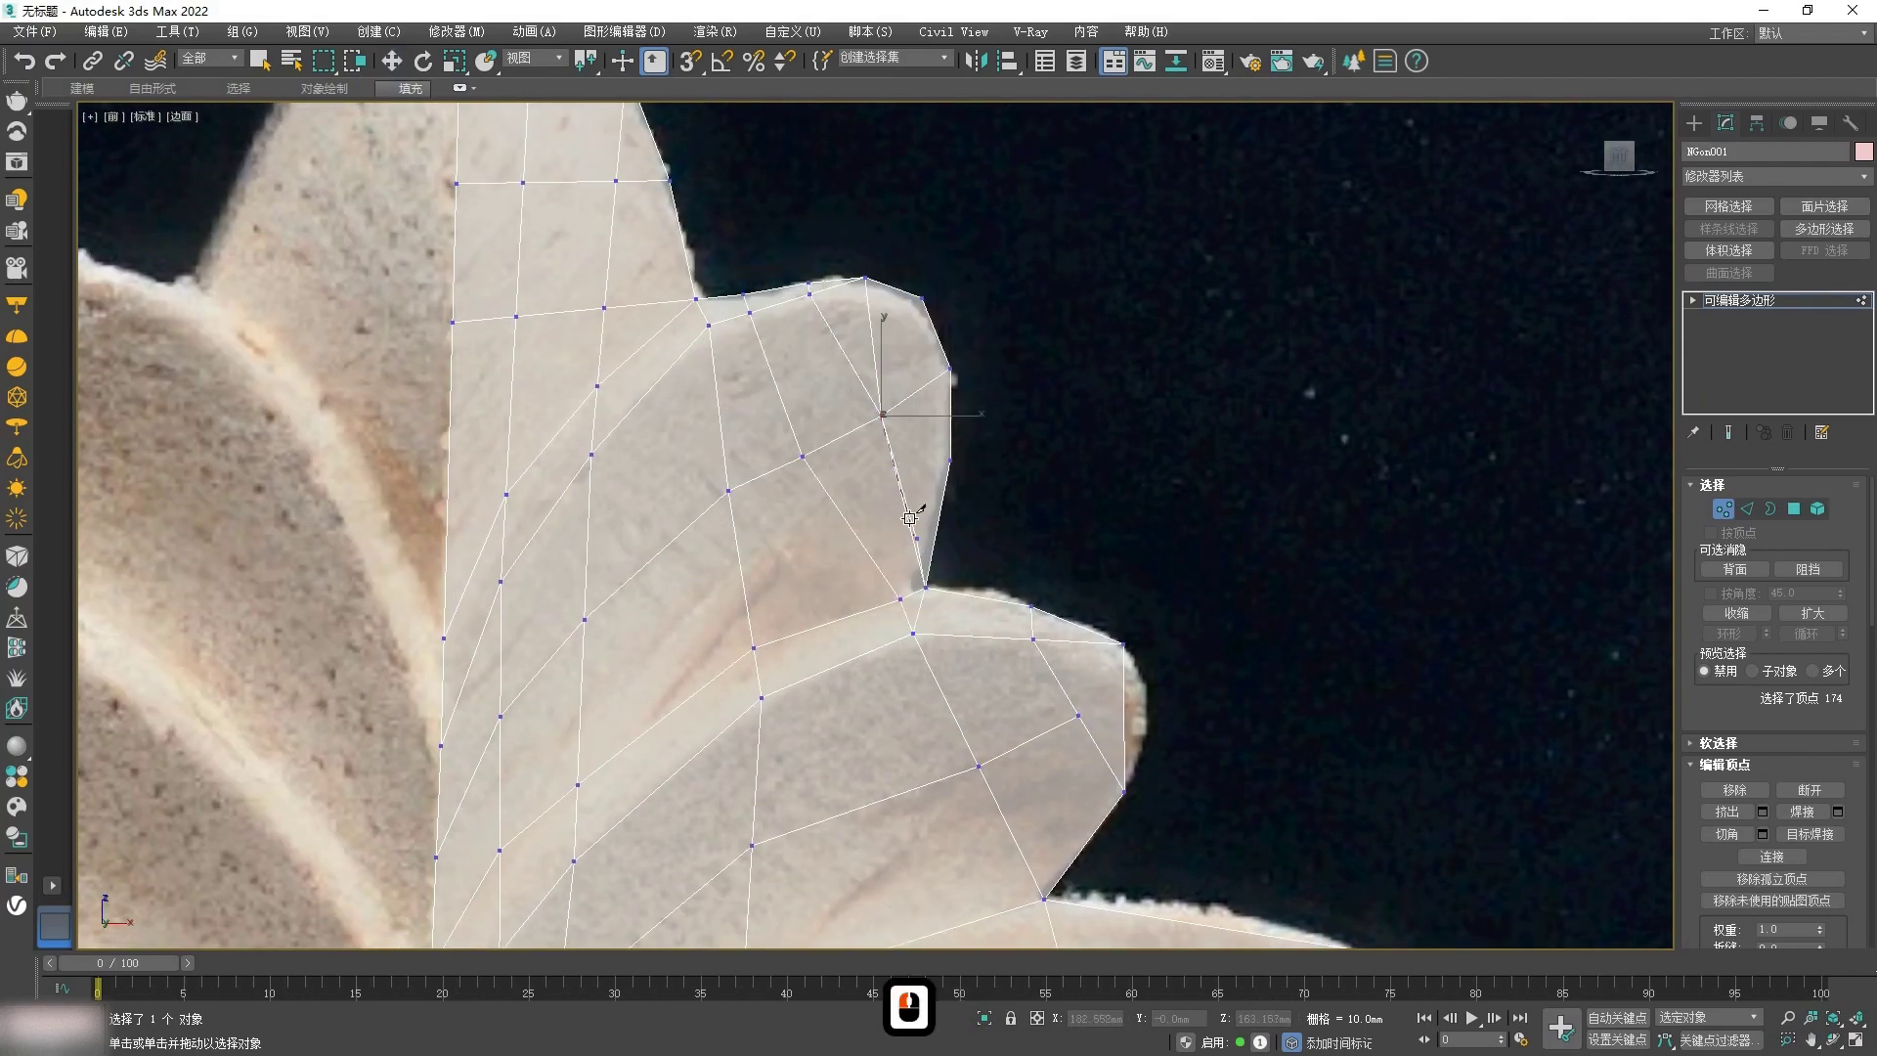
{"action": "key", "text": "2"}
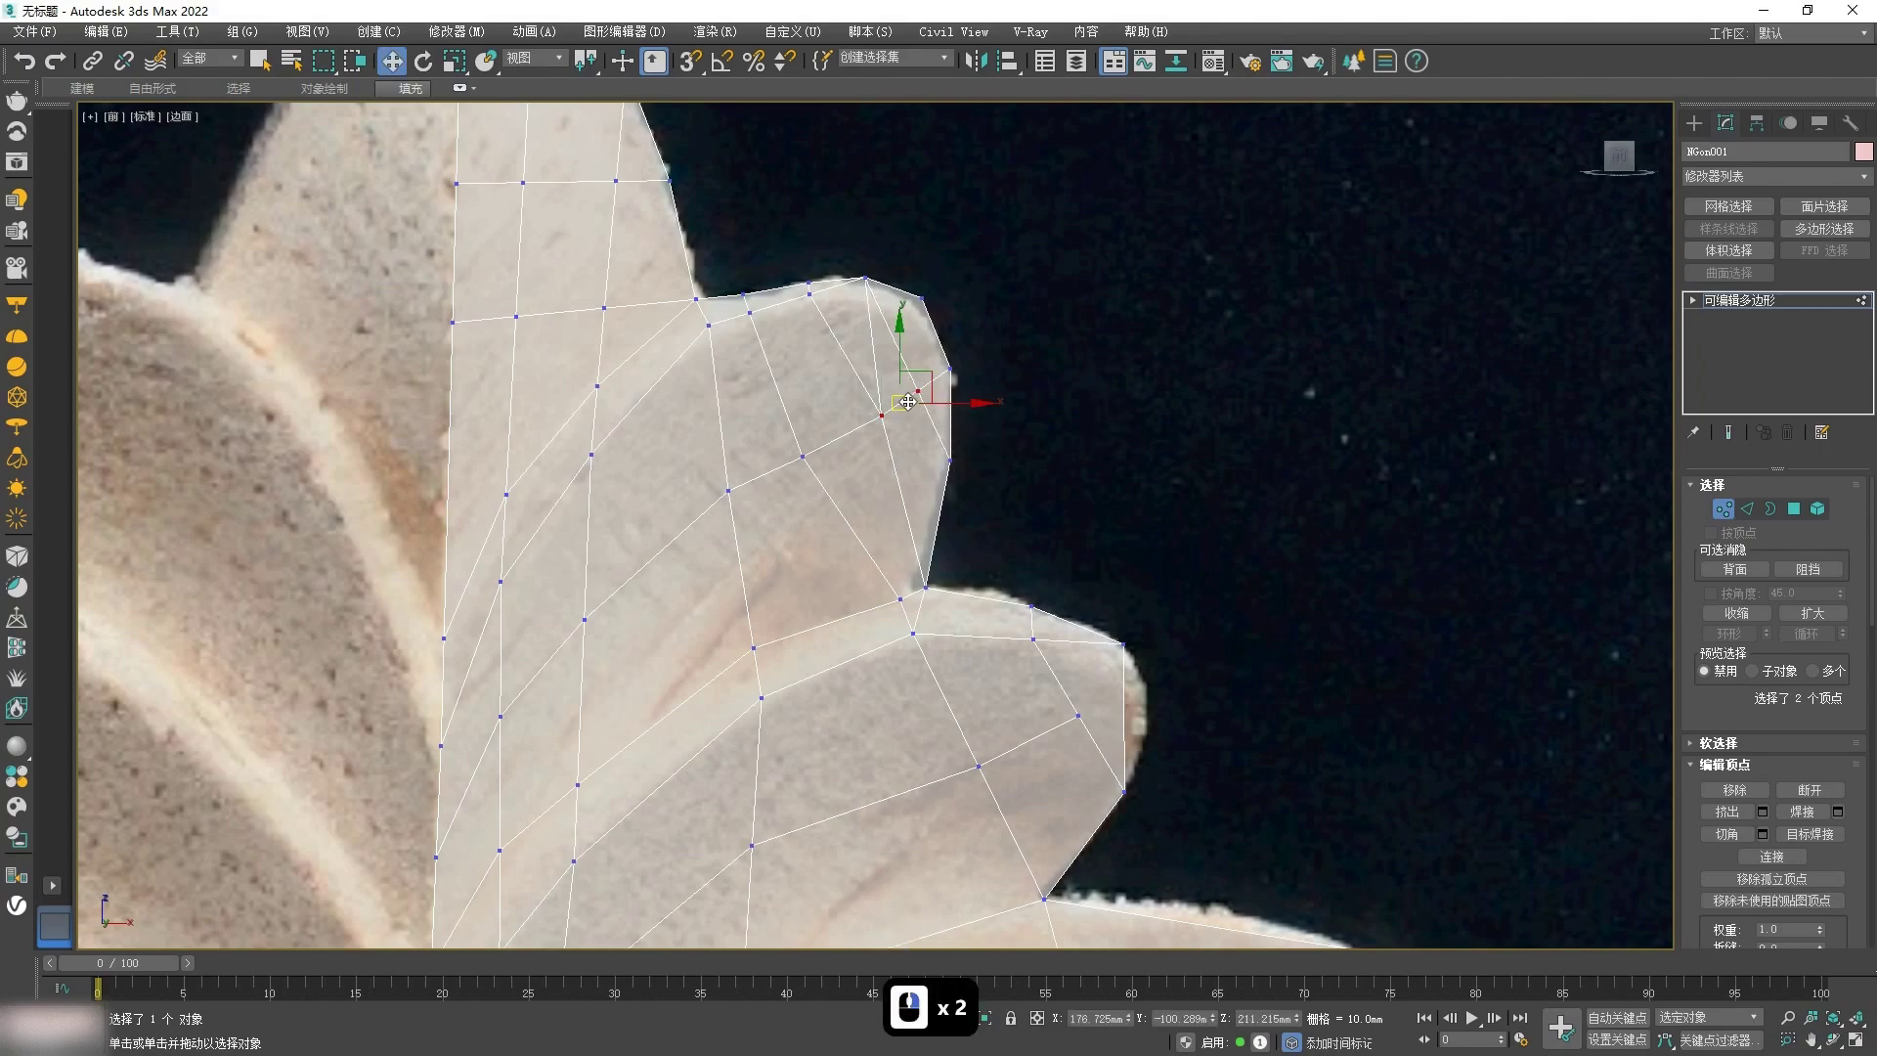
Step: Remove the surplus edge and the corner vertex at the upper side leaf's tip
{"action": "left_click", "coordinate": [1713, 813]}
{"action": "key", "text": "1"}
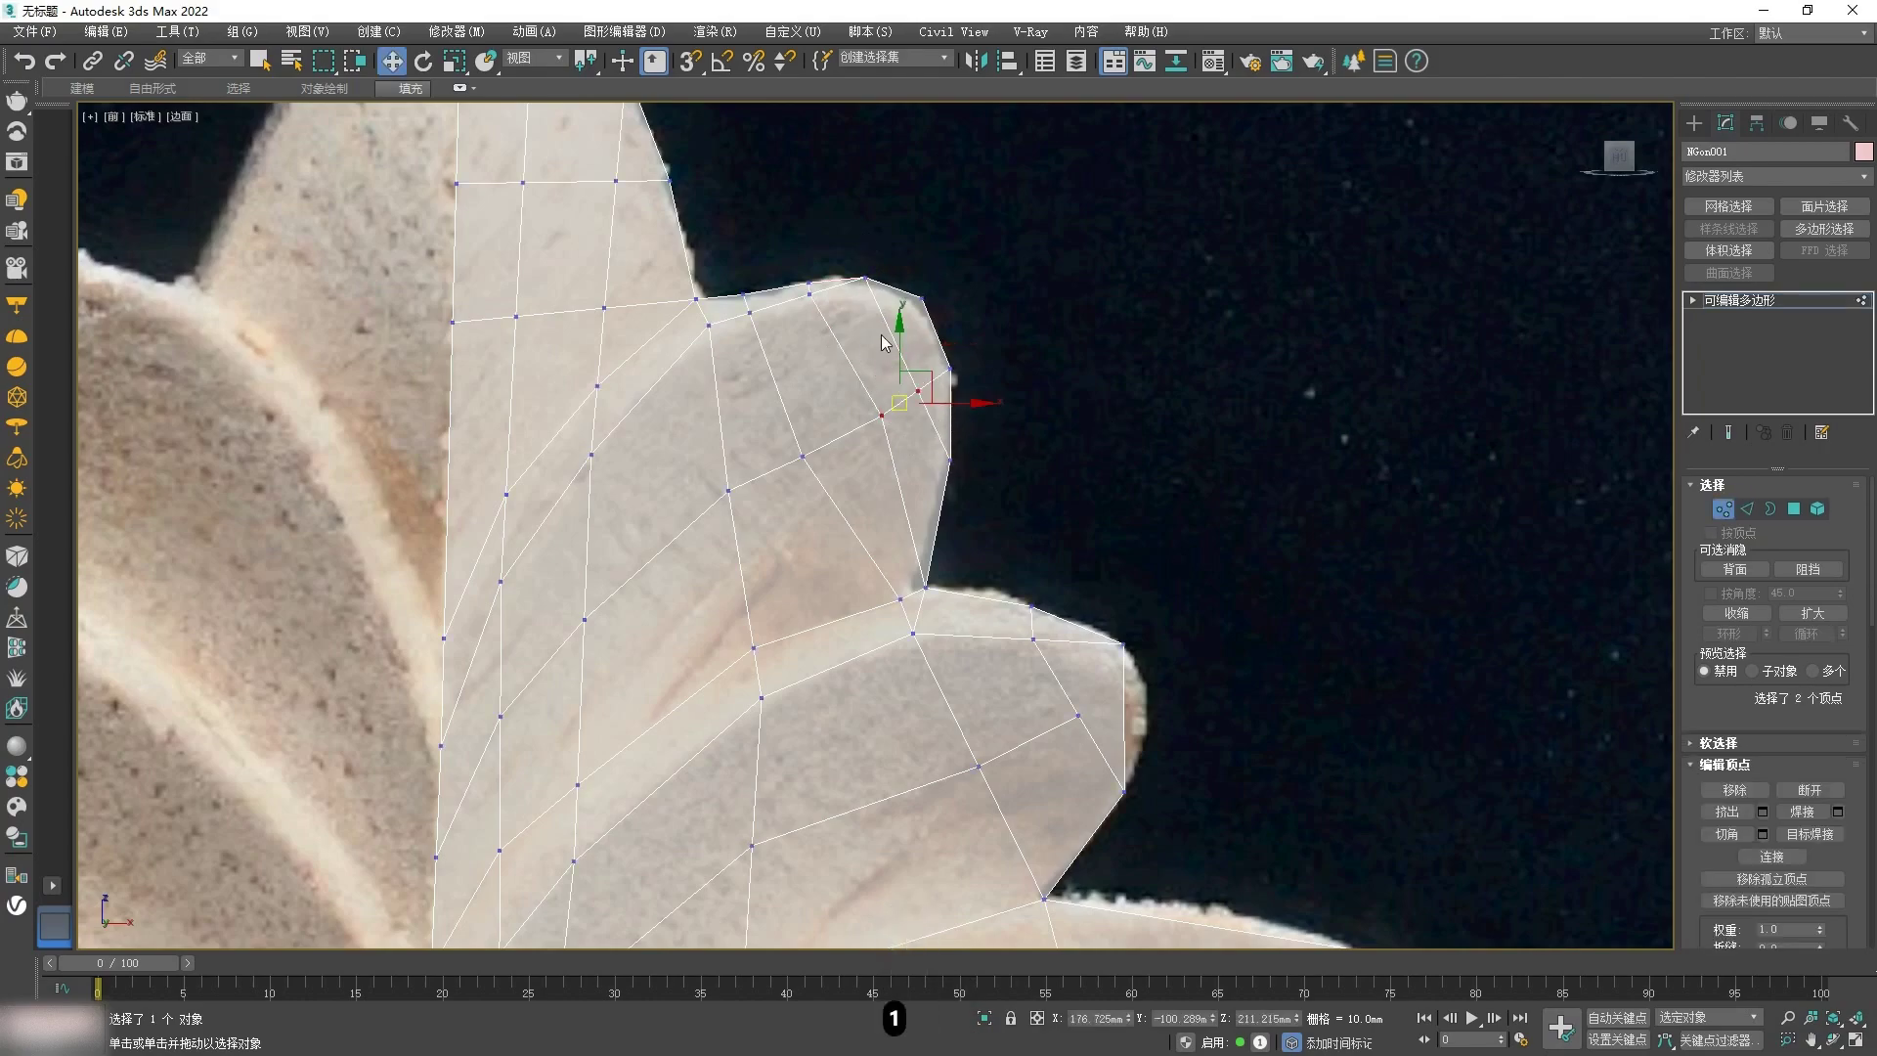
{"action": "left_click", "coordinate": [1729, 790]}
{"action": "right_click", "coordinate": [1031, 479]}
{"action": "left_click", "coordinate": [1252, 453]}
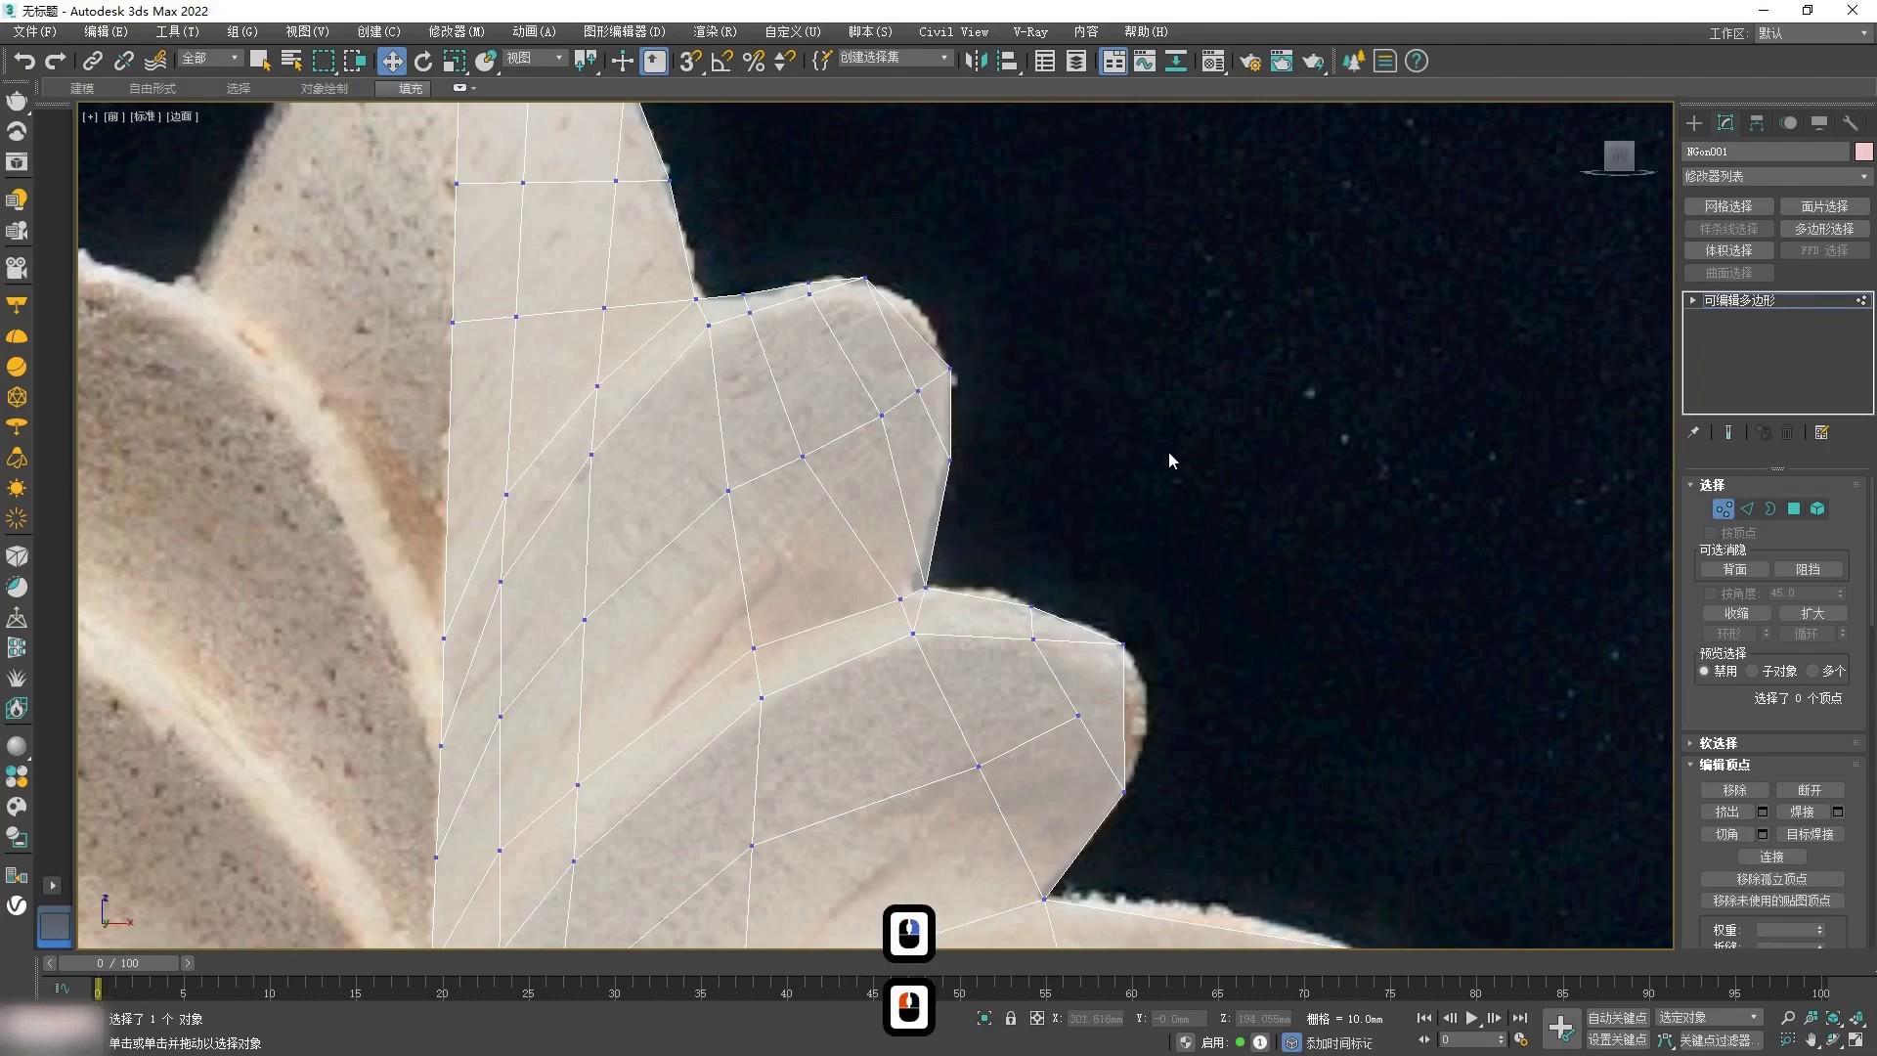
Step: Move the upper side leaf's tip and inner vertices to follow the photo's rounded contour and space the mesh evenly
{"action": "middle_click_drag", "start_coordinate": [880, 342], "coordinate": [870, 469]}
{"action": "scroll", "coordinate": [831, 460], "scroll_direction": "up", "scroll_amount": 2}
{"action": "left_click_drag", "start_coordinate": [635, 428], "coordinate": [676, 433]}
{"action": "left_click_drag", "start_coordinate": [778, 387], "coordinate": [885, 388]}
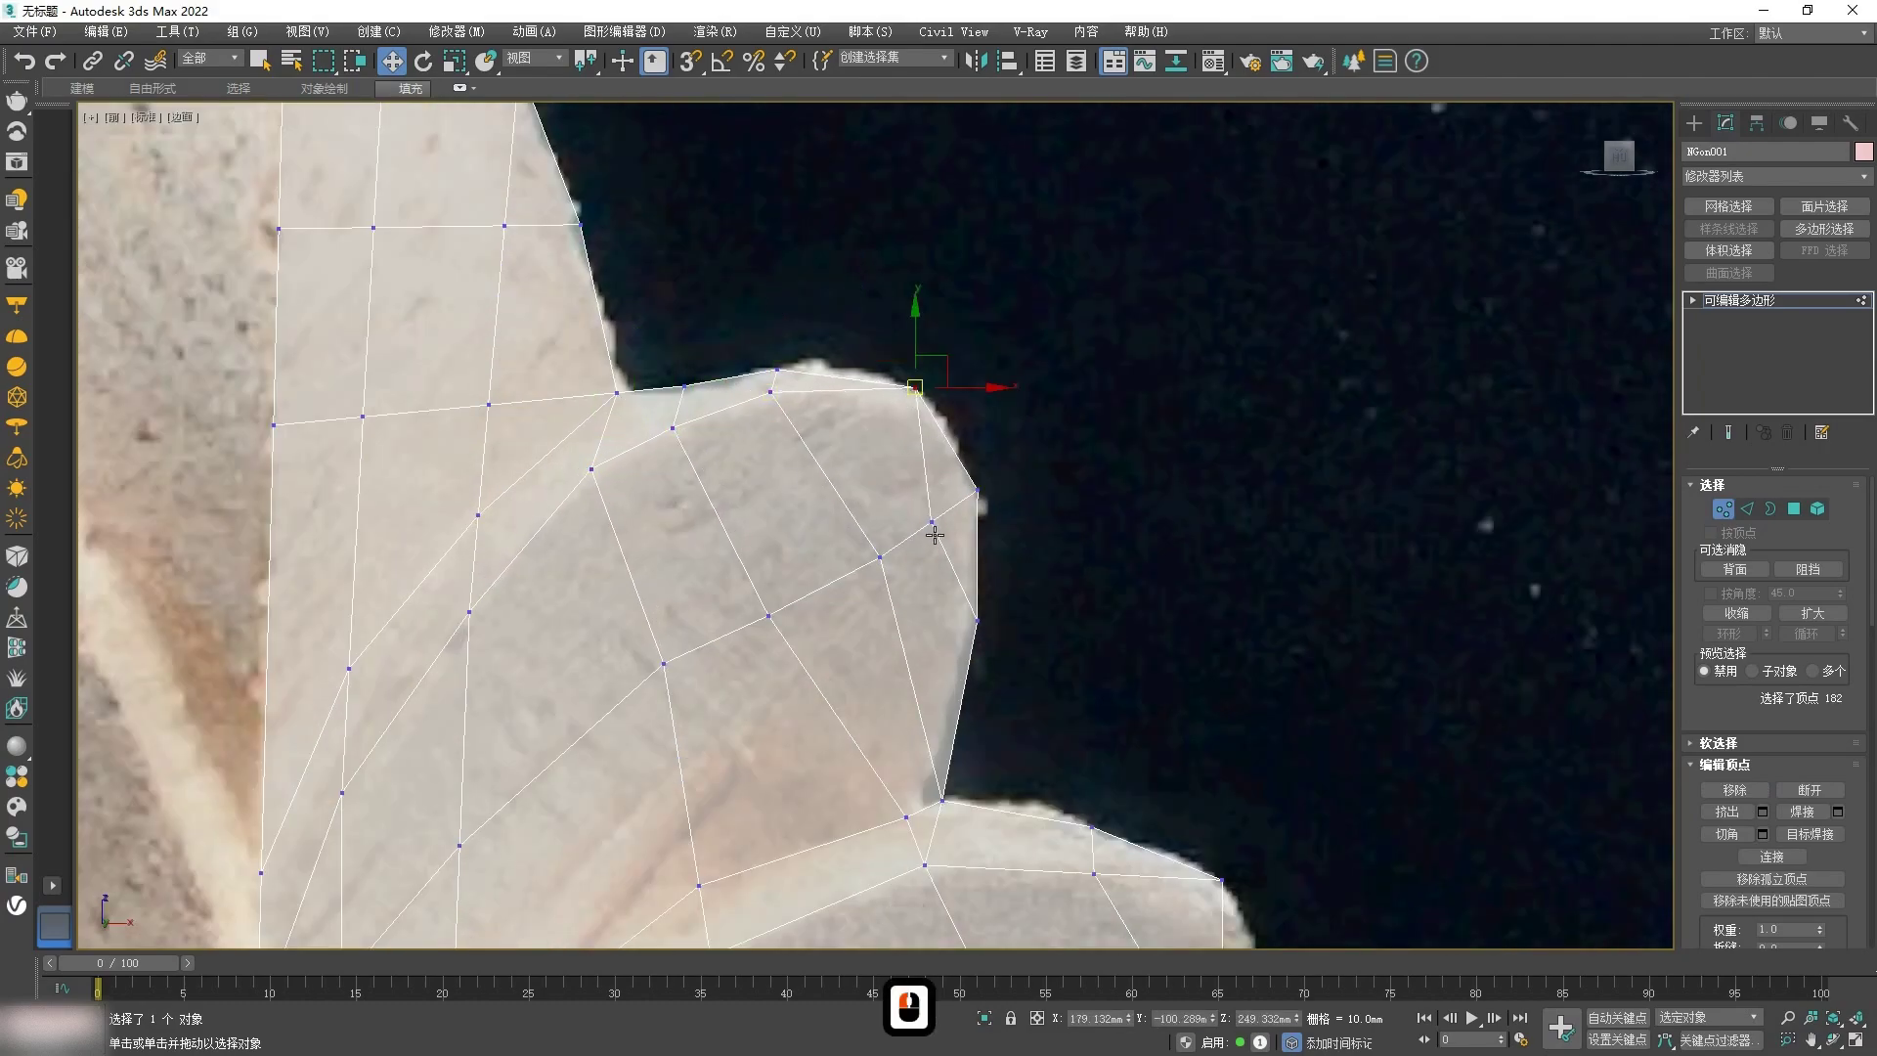
{"action": "left_click_drag", "start_coordinate": [947, 507], "coordinate": [947, 506]}
{"action": "left_click_drag", "start_coordinate": [880, 557], "coordinate": [842, 565]}
{"action": "left_click_drag", "start_coordinate": [769, 616], "coordinate": [748, 616]}
{"action": "middle_click_drag", "start_coordinate": [678, 677], "coordinate": [884, 292]}
{"action": "left_click_drag", "start_coordinate": [870, 280], "coordinate": [821, 332]}
{"action": "scroll", "coordinate": [762, 494], "scroll_direction": "down", "scroll_amount": 2}
{"action": "middle_click_drag", "start_coordinate": [762, 496], "coordinate": [760, 481]}
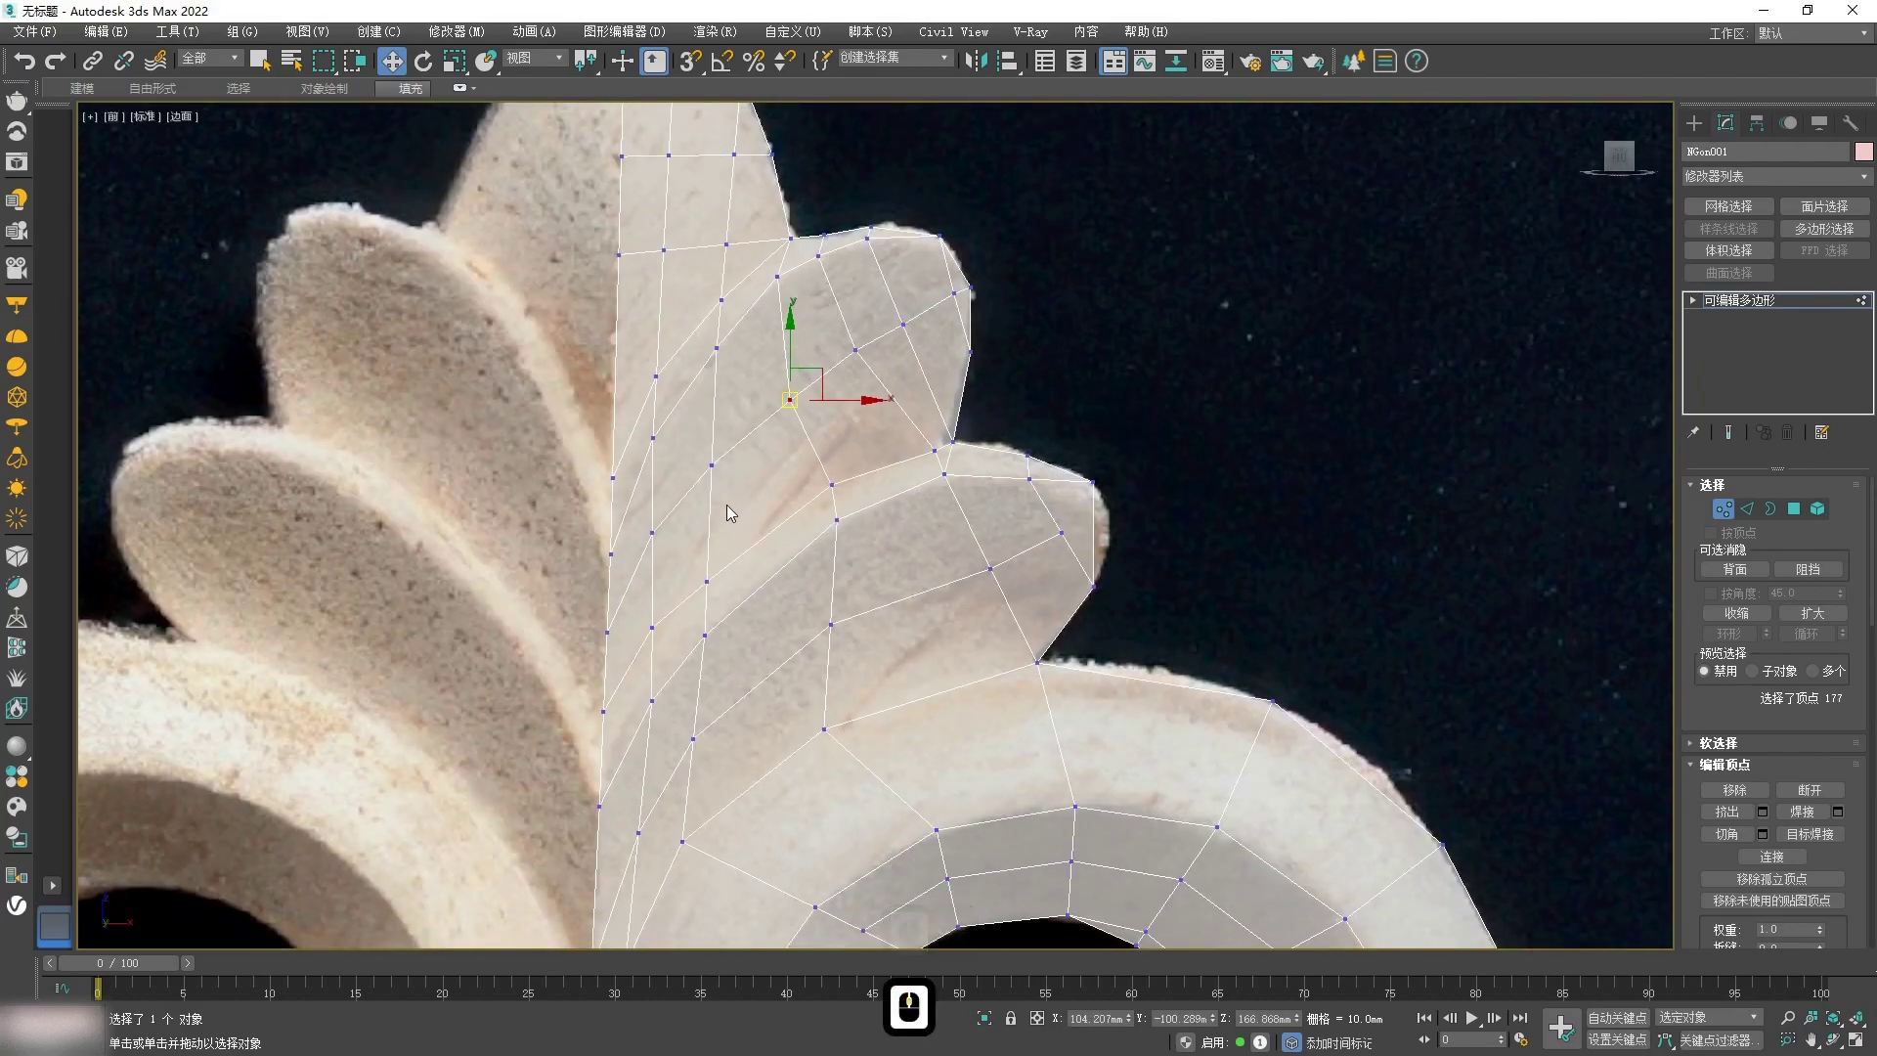
Step: Examine the whole half-ornament mesh against the reference photo
{"action": "scroll", "coordinate": [698, 627], "scroll_direction": "down", "scroll_amount": 3}
{"action": "scroll", "coordinate": [718, 614], "scroll_direction": "up", "scroll_amount": 3}
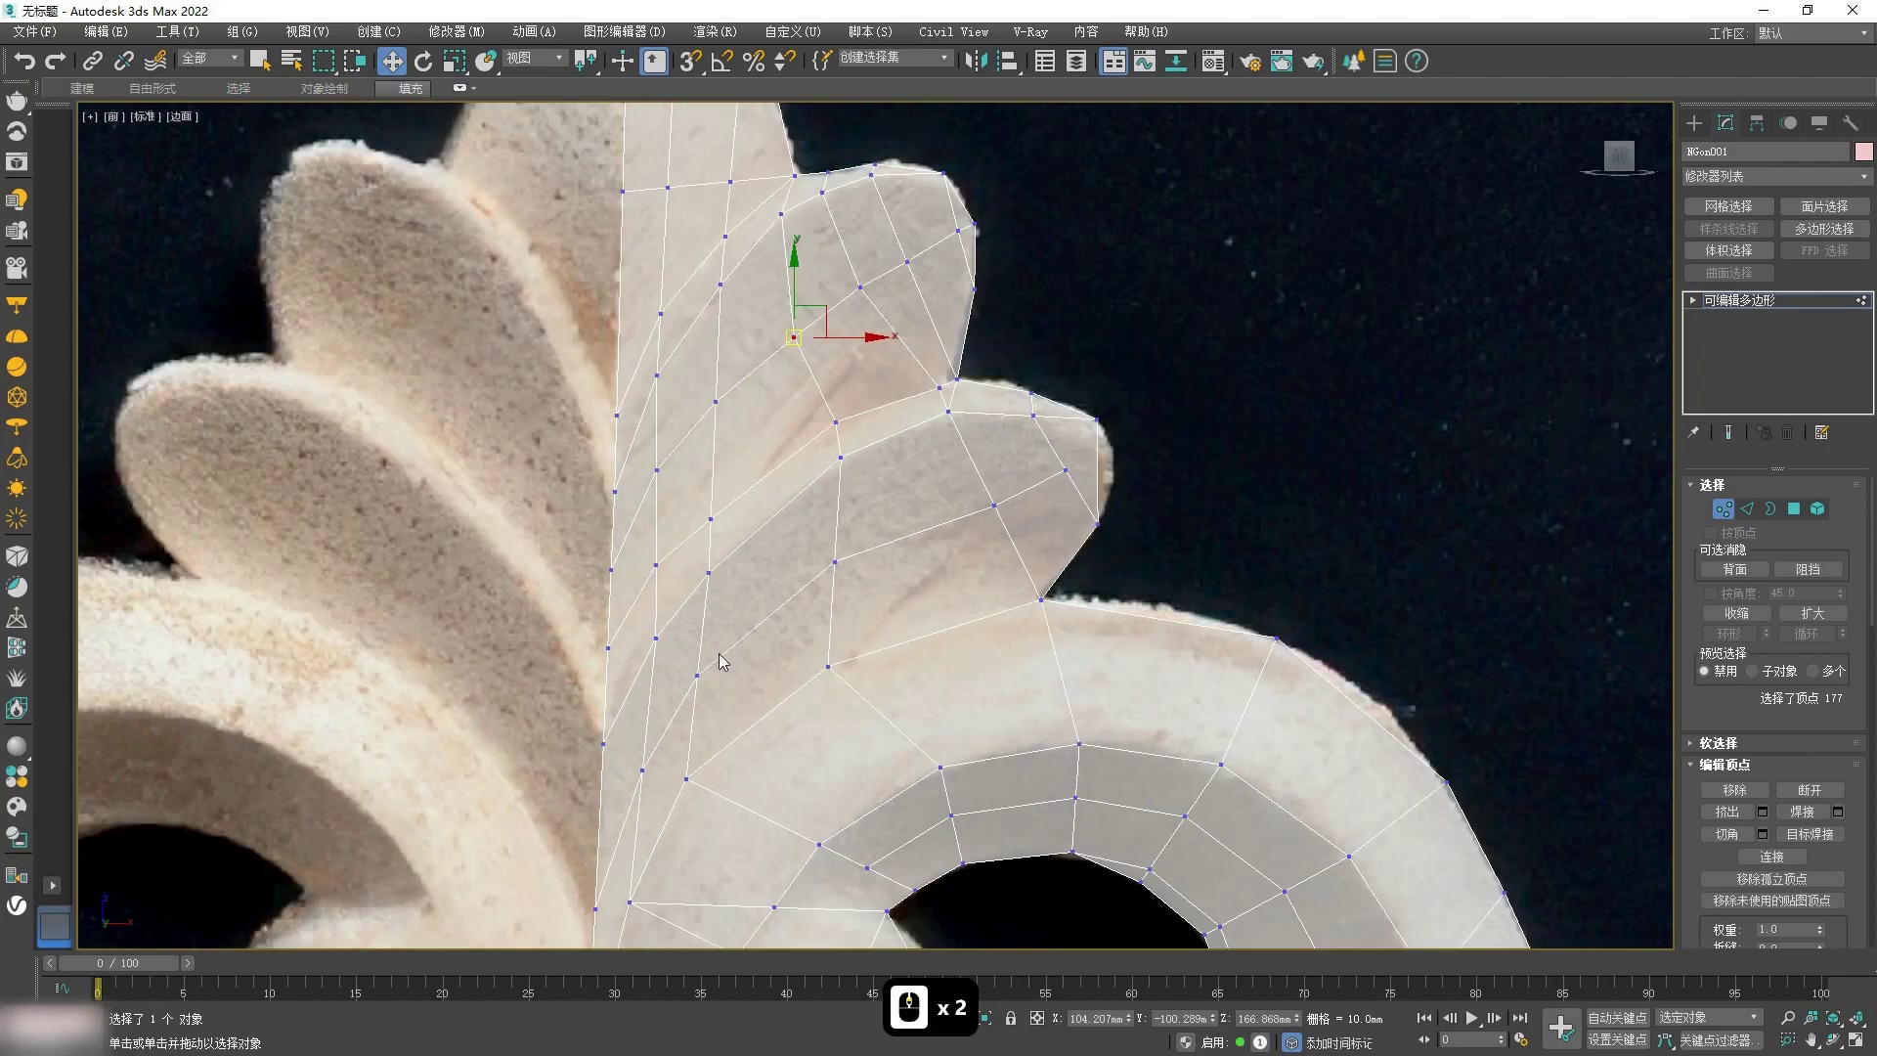
{"action": "scroll", "coordinate": [724, 611], "scroll_direction": "down", "scroll_amount": 2}
{"action": "left_click", "coordinate": [877, 345]}
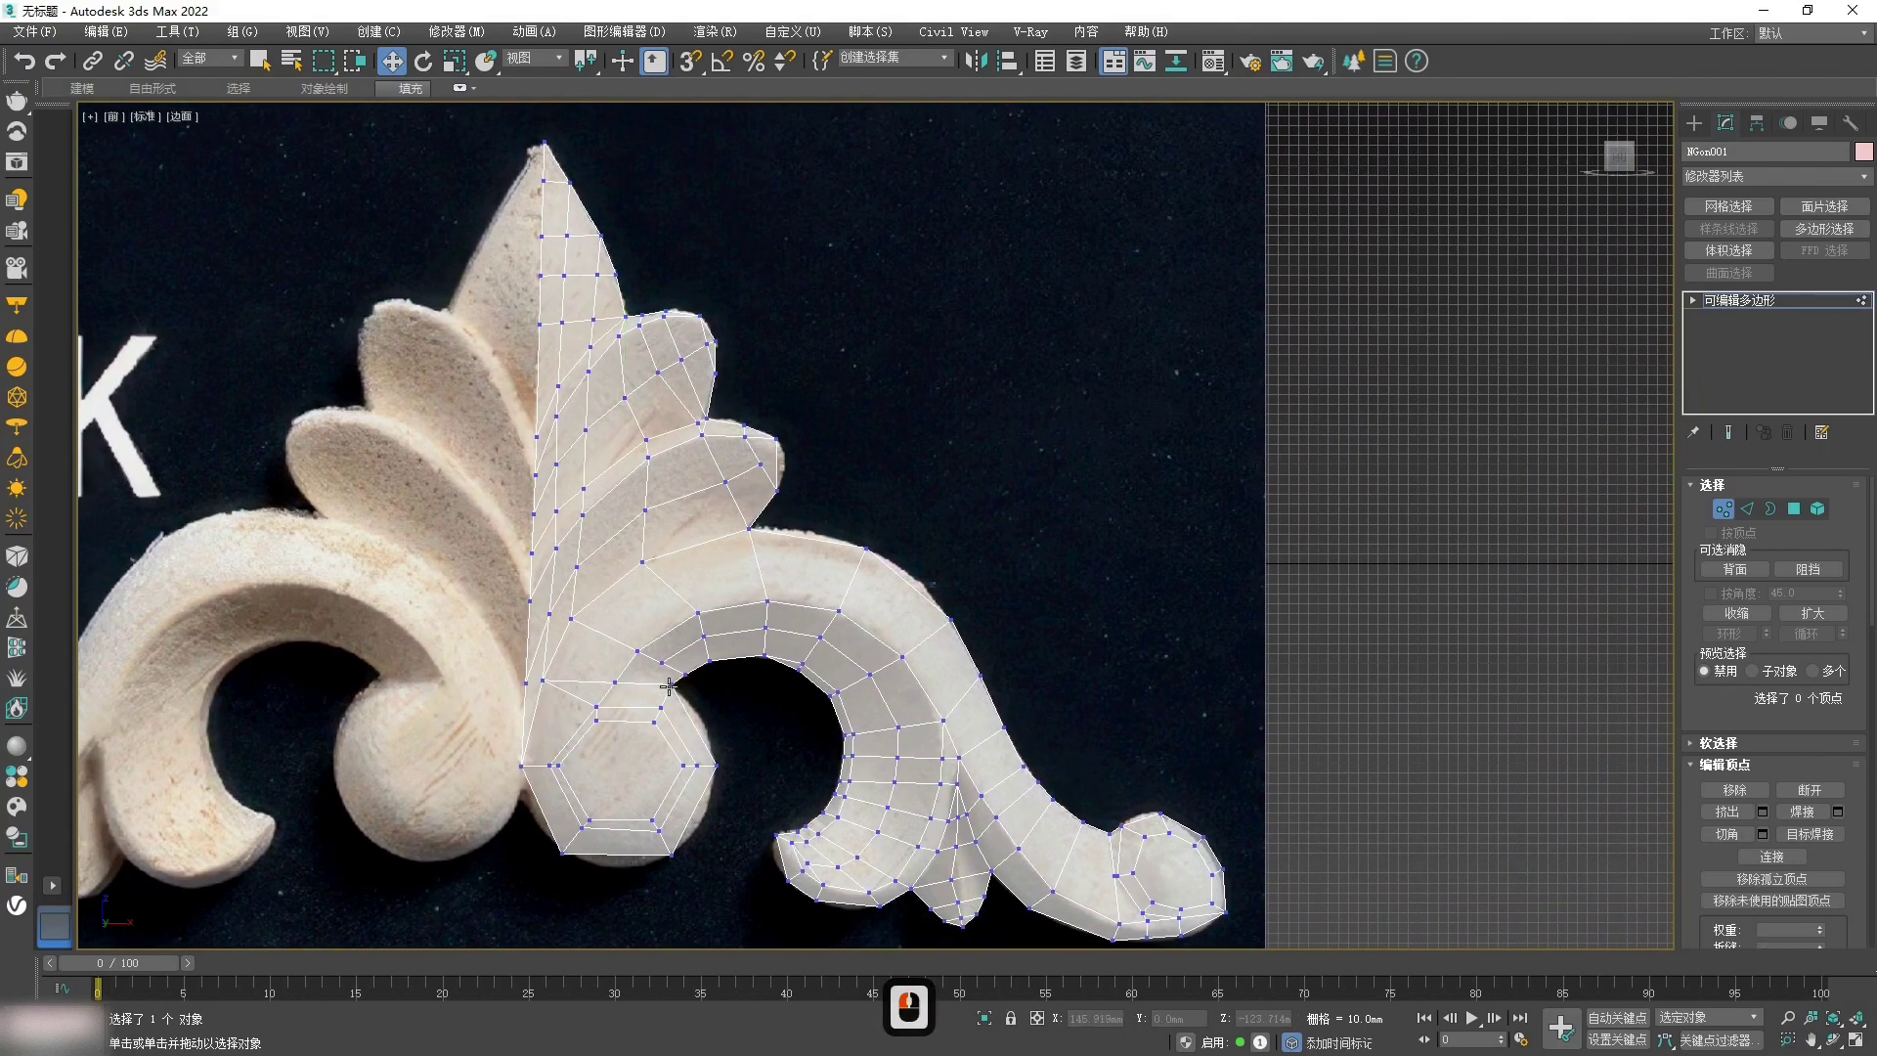
{"action": "middle_click_drag", "start_coordinate": [666, 687], "coordinate": [668, 608]}
{"action": "key", "text": "2"}
{"action": "middle_click_drag", "start_coordinate": [651, 261], "coordinate": [617, 367]}
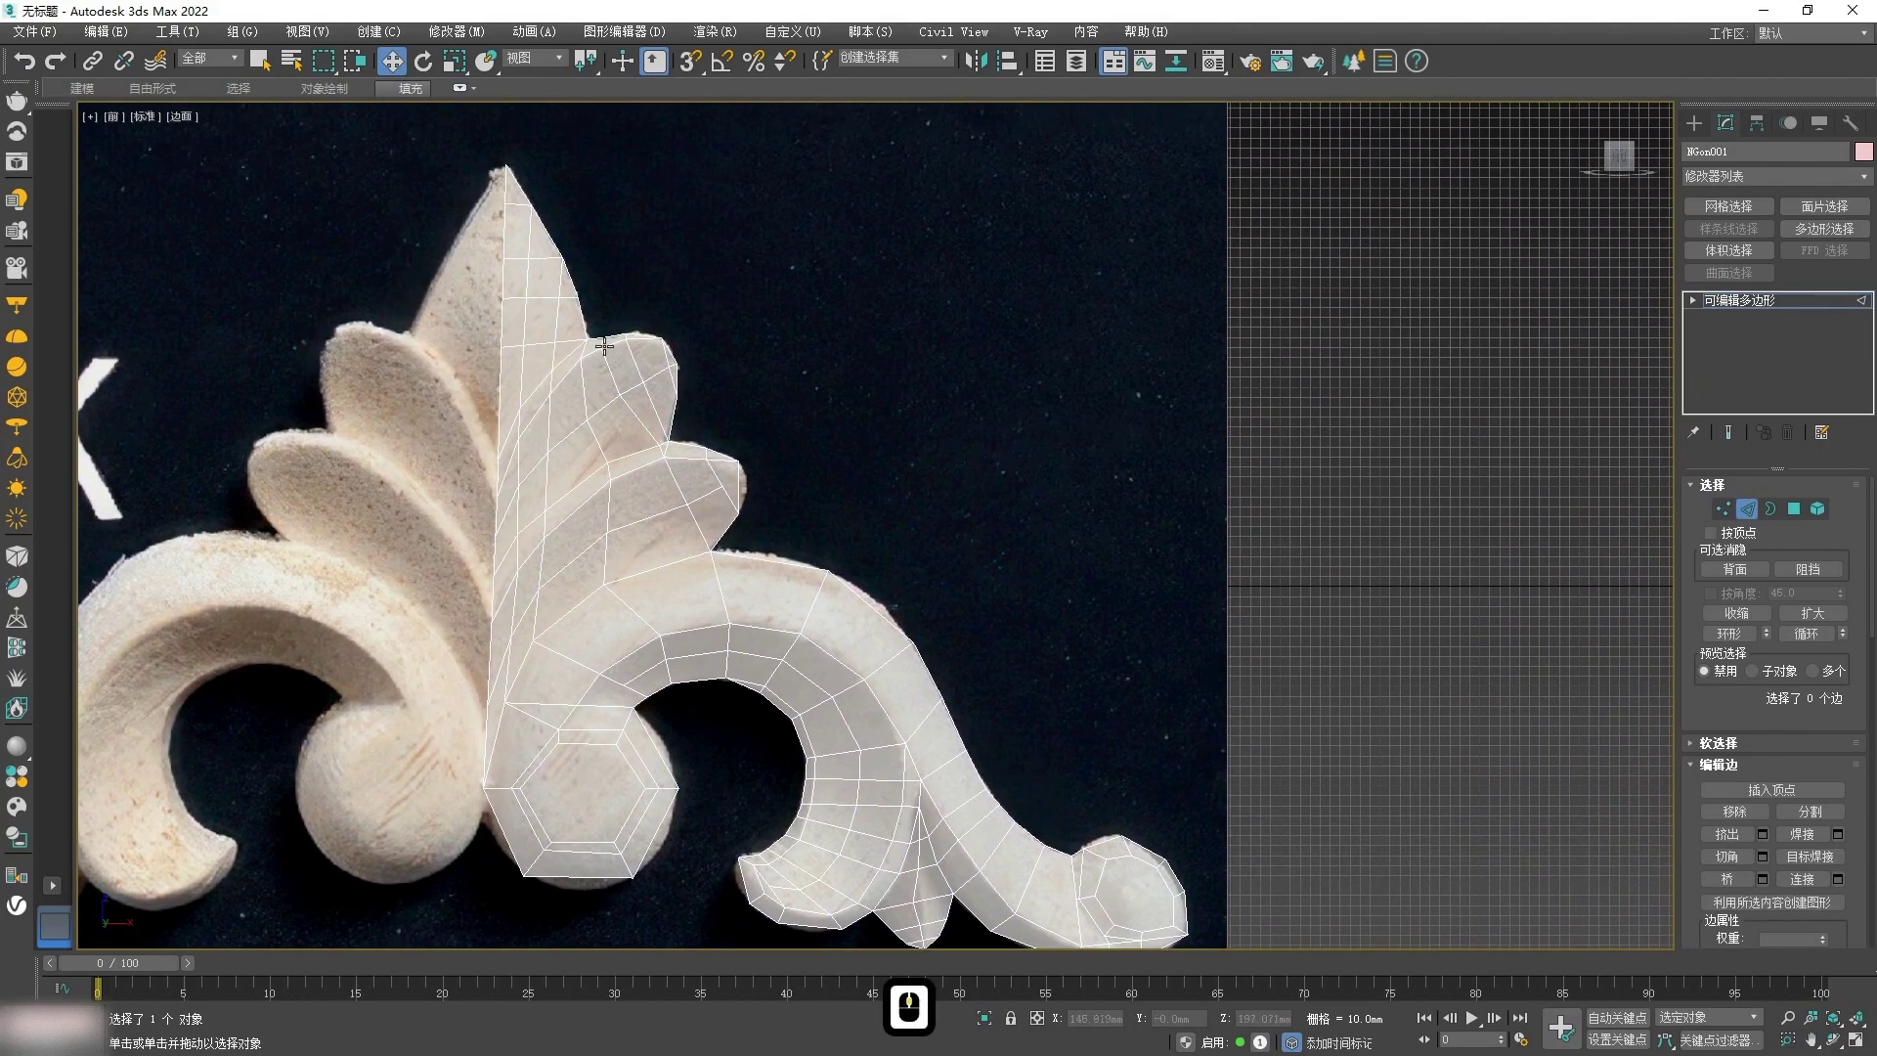
{"action": "scroll", "coordinate": [542, 257], "scroll_direction": "up", "scroll_amount": 1}
{"action": "key", "text": "2"}
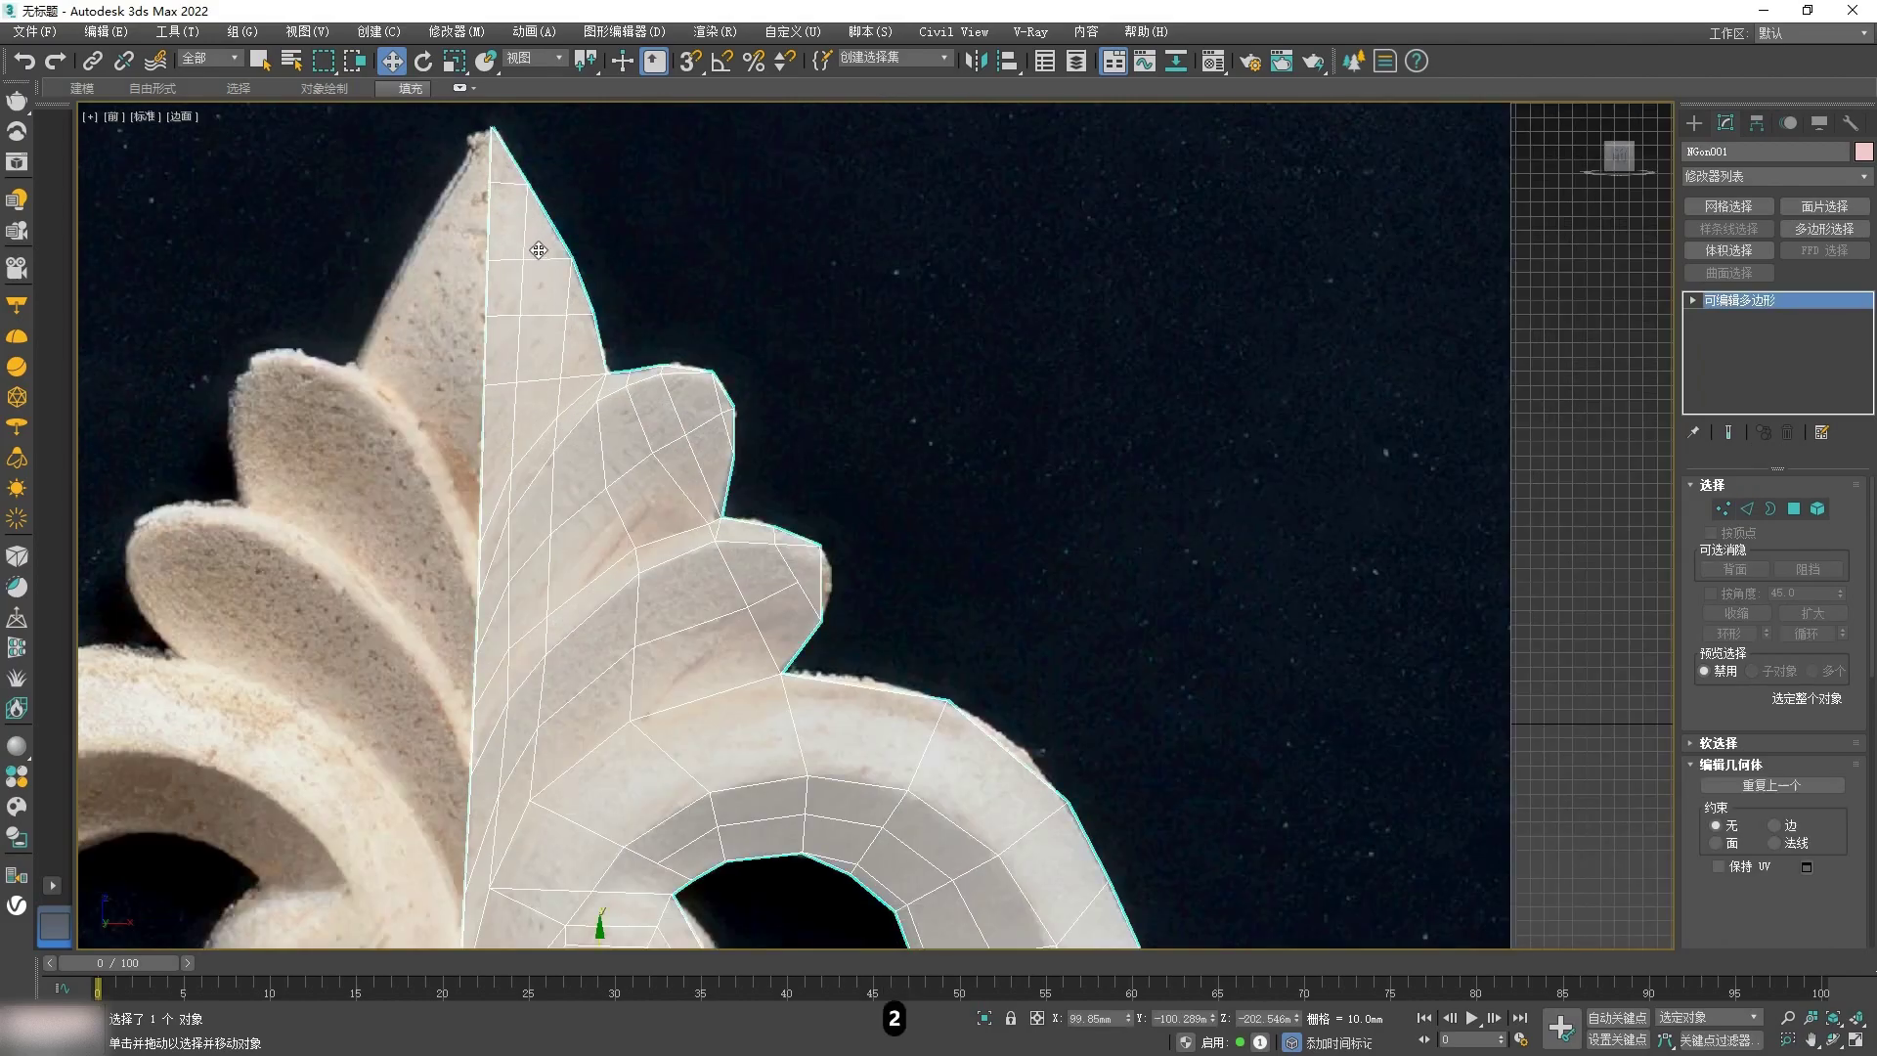
{"action": "scroll", "coordinate": [721, 290], "scroll_direction": "down", "scroll_amount": 2}
{"action": "middle_click_drag", "start_coordinate": [825, 412], "coordinate": [818, 339]}
Step: Select the edge loop along the middle of the arched scroll, from the central ball to the curled tip
{"action": "key", "text": "2"}
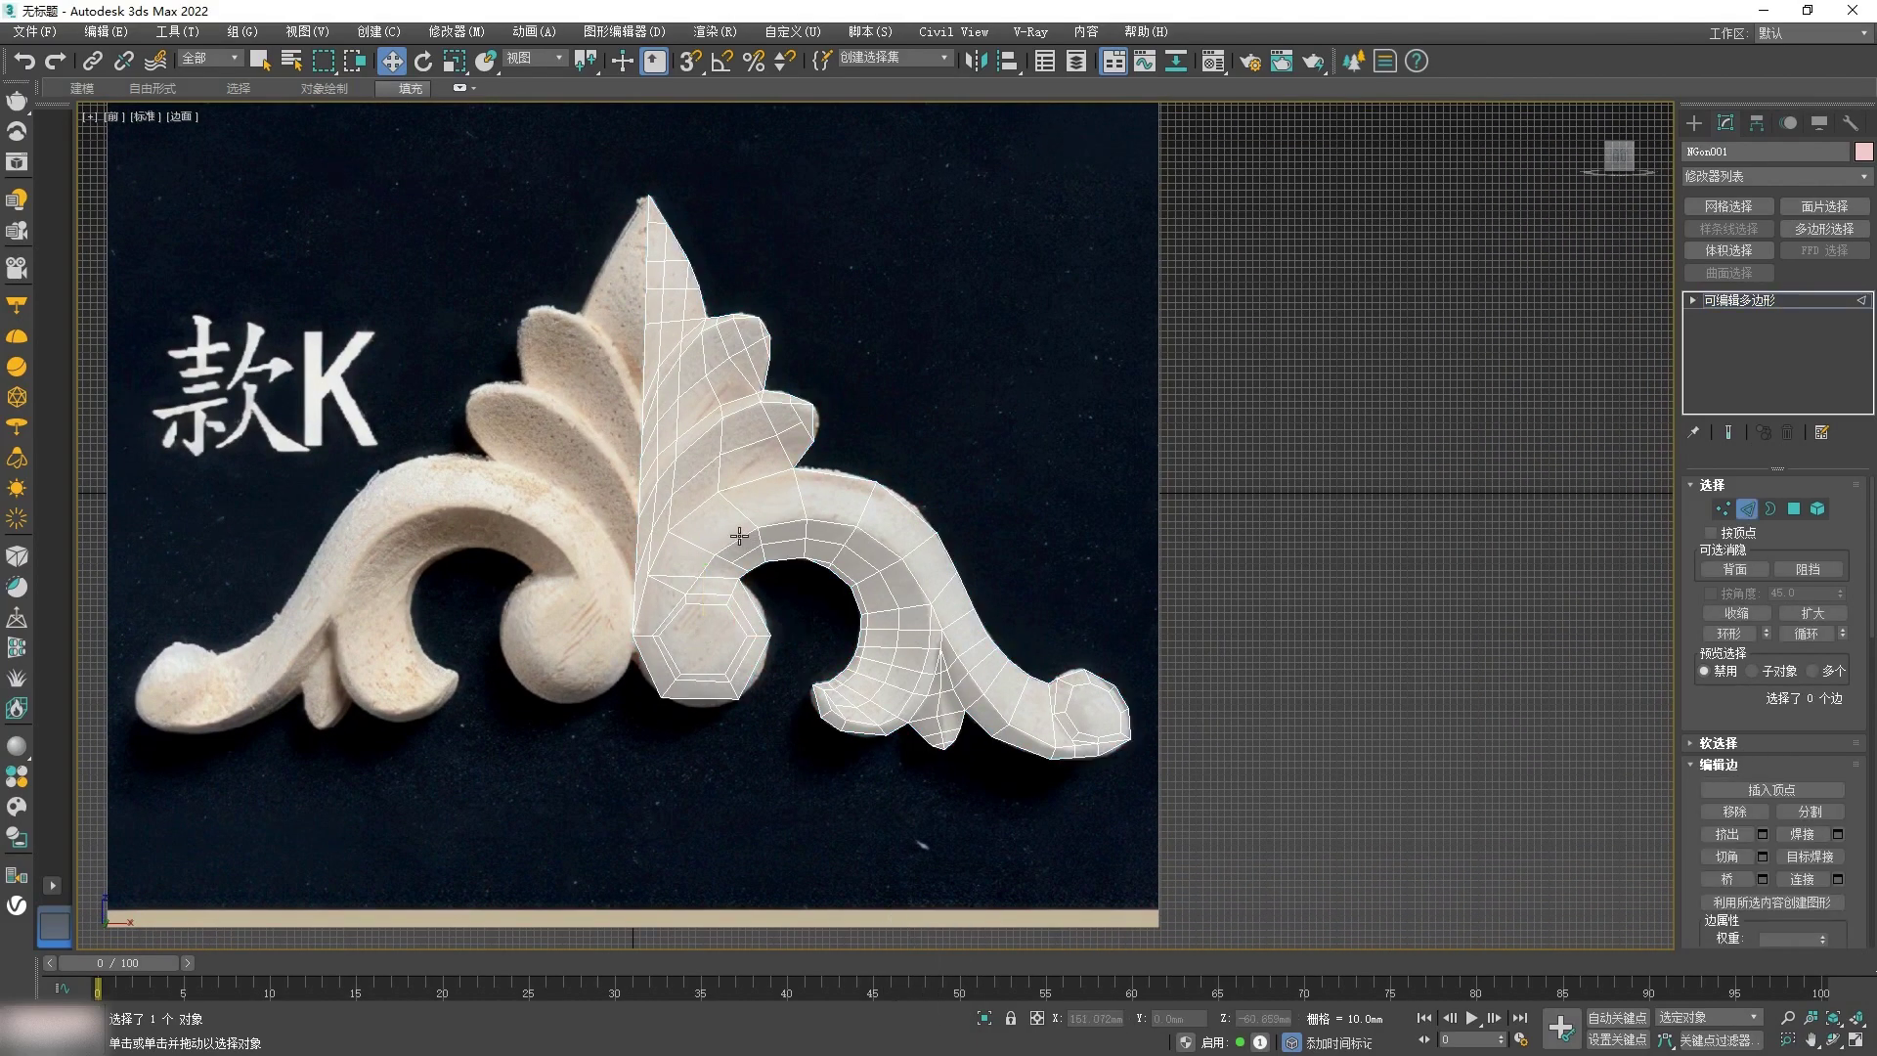
{"action": "double_click", "coordinate": [934, 587]}
{"action": "scroll", "coordinate": [950, 670], "scroll_direction": "up", "scroll_amount": 1}
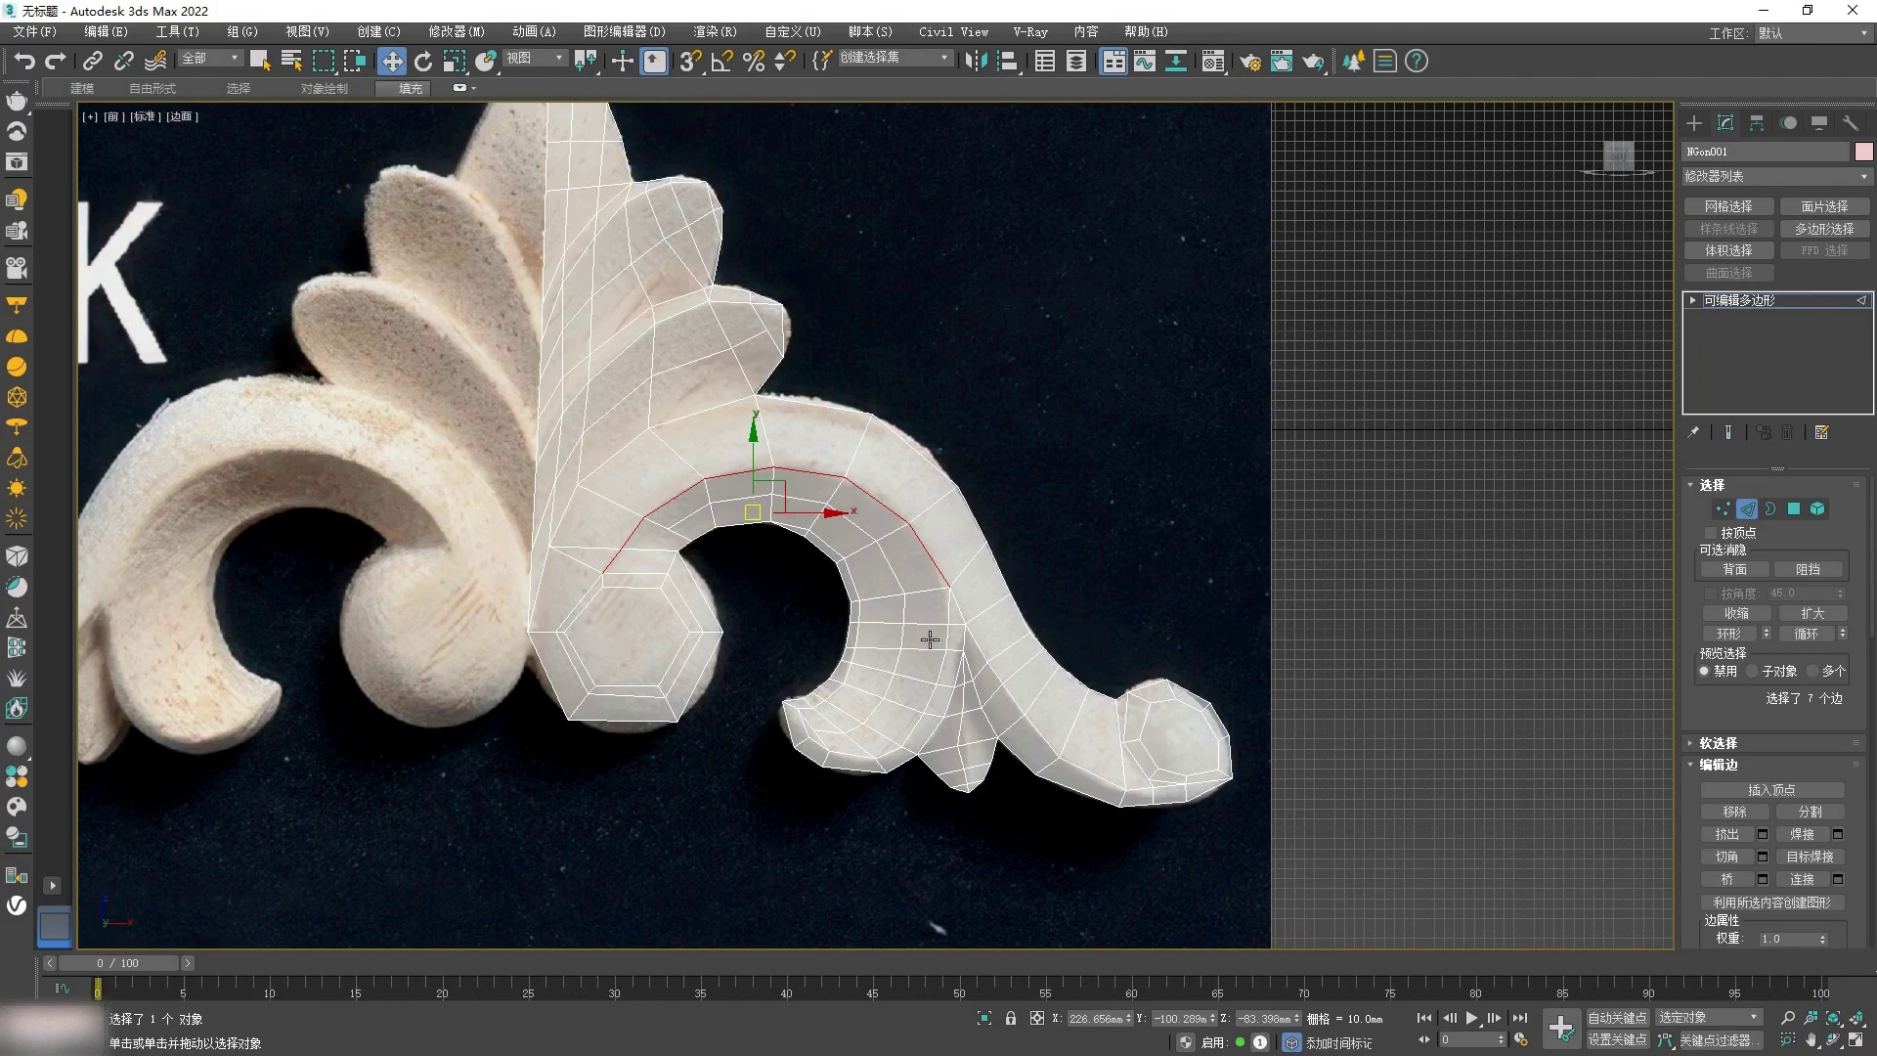
{"action": "double_click", "coordinate": [892, 737], "text": "ctrl"}
{"action": "scroll", "coordinate": [775, 733], "scroll_direction": "up", "scroll_amount": 5}
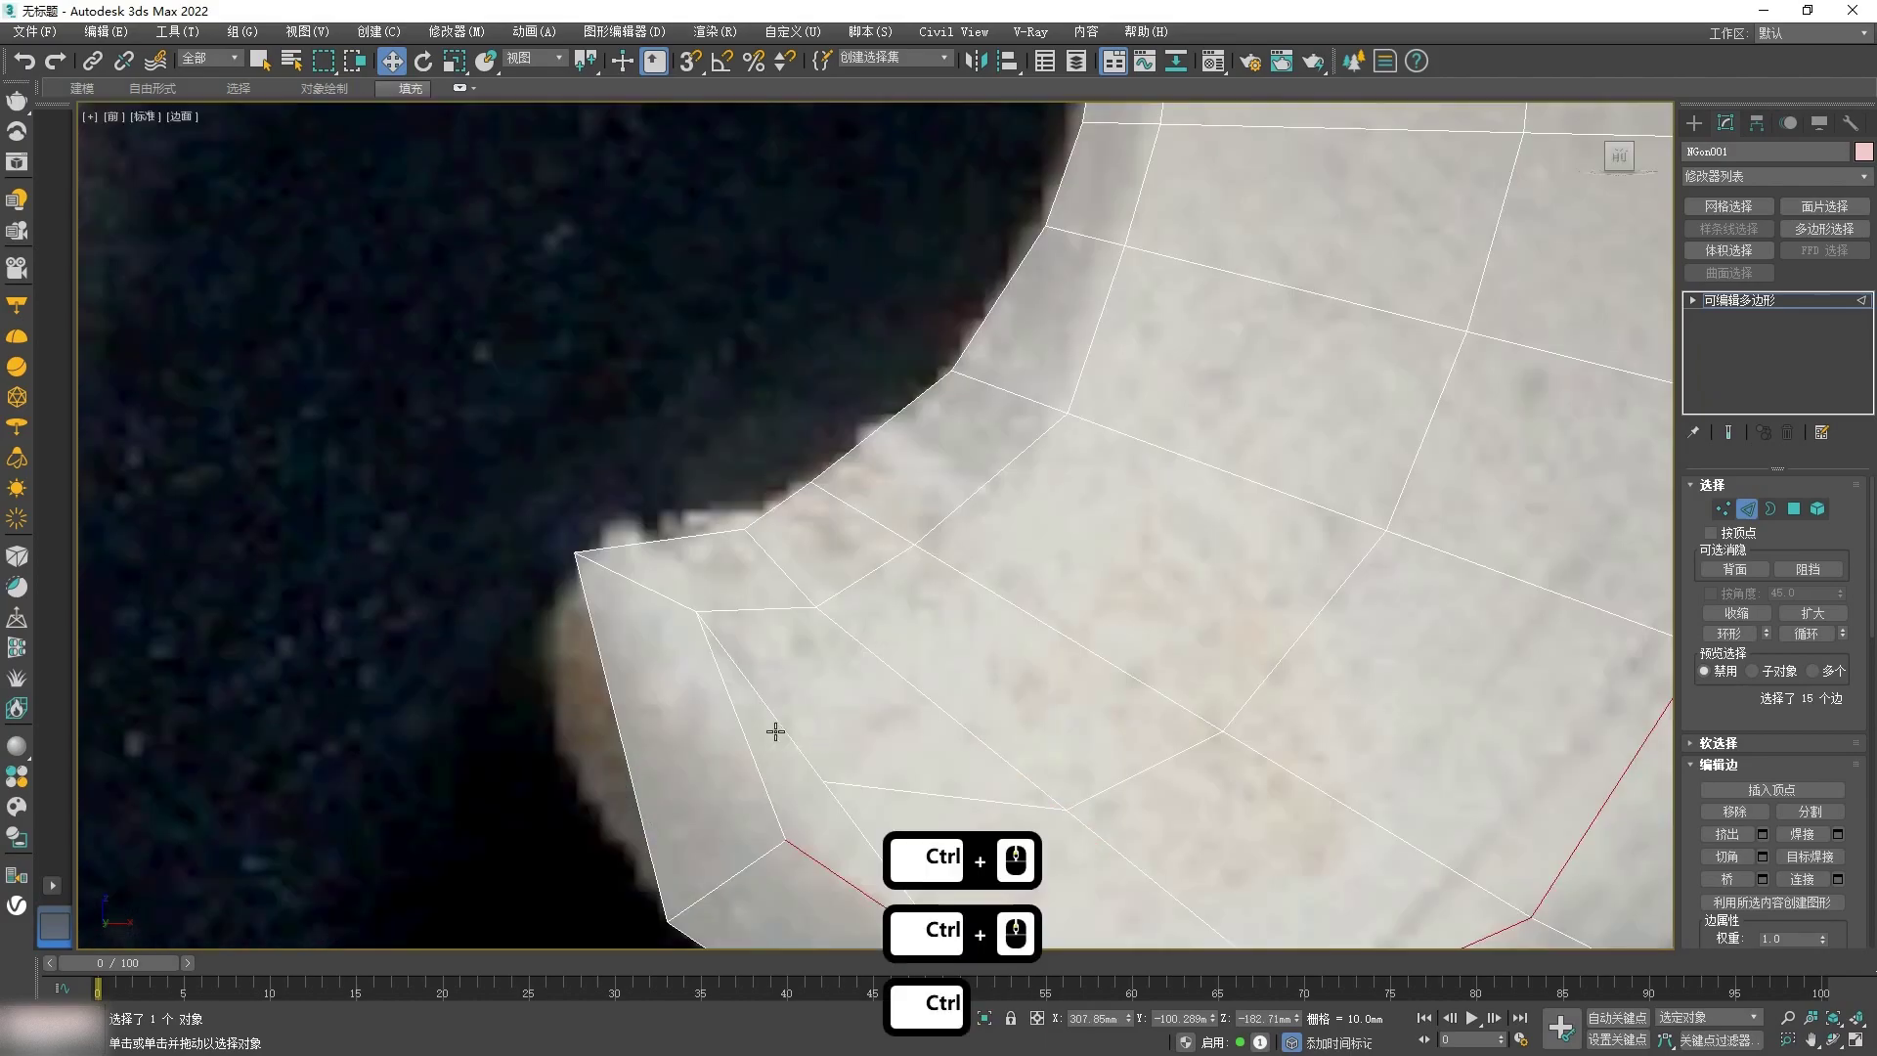
{"action": "scroll", "coordinate": [748, 735], "scroll_direction": "down", "scroll_amount": 5}
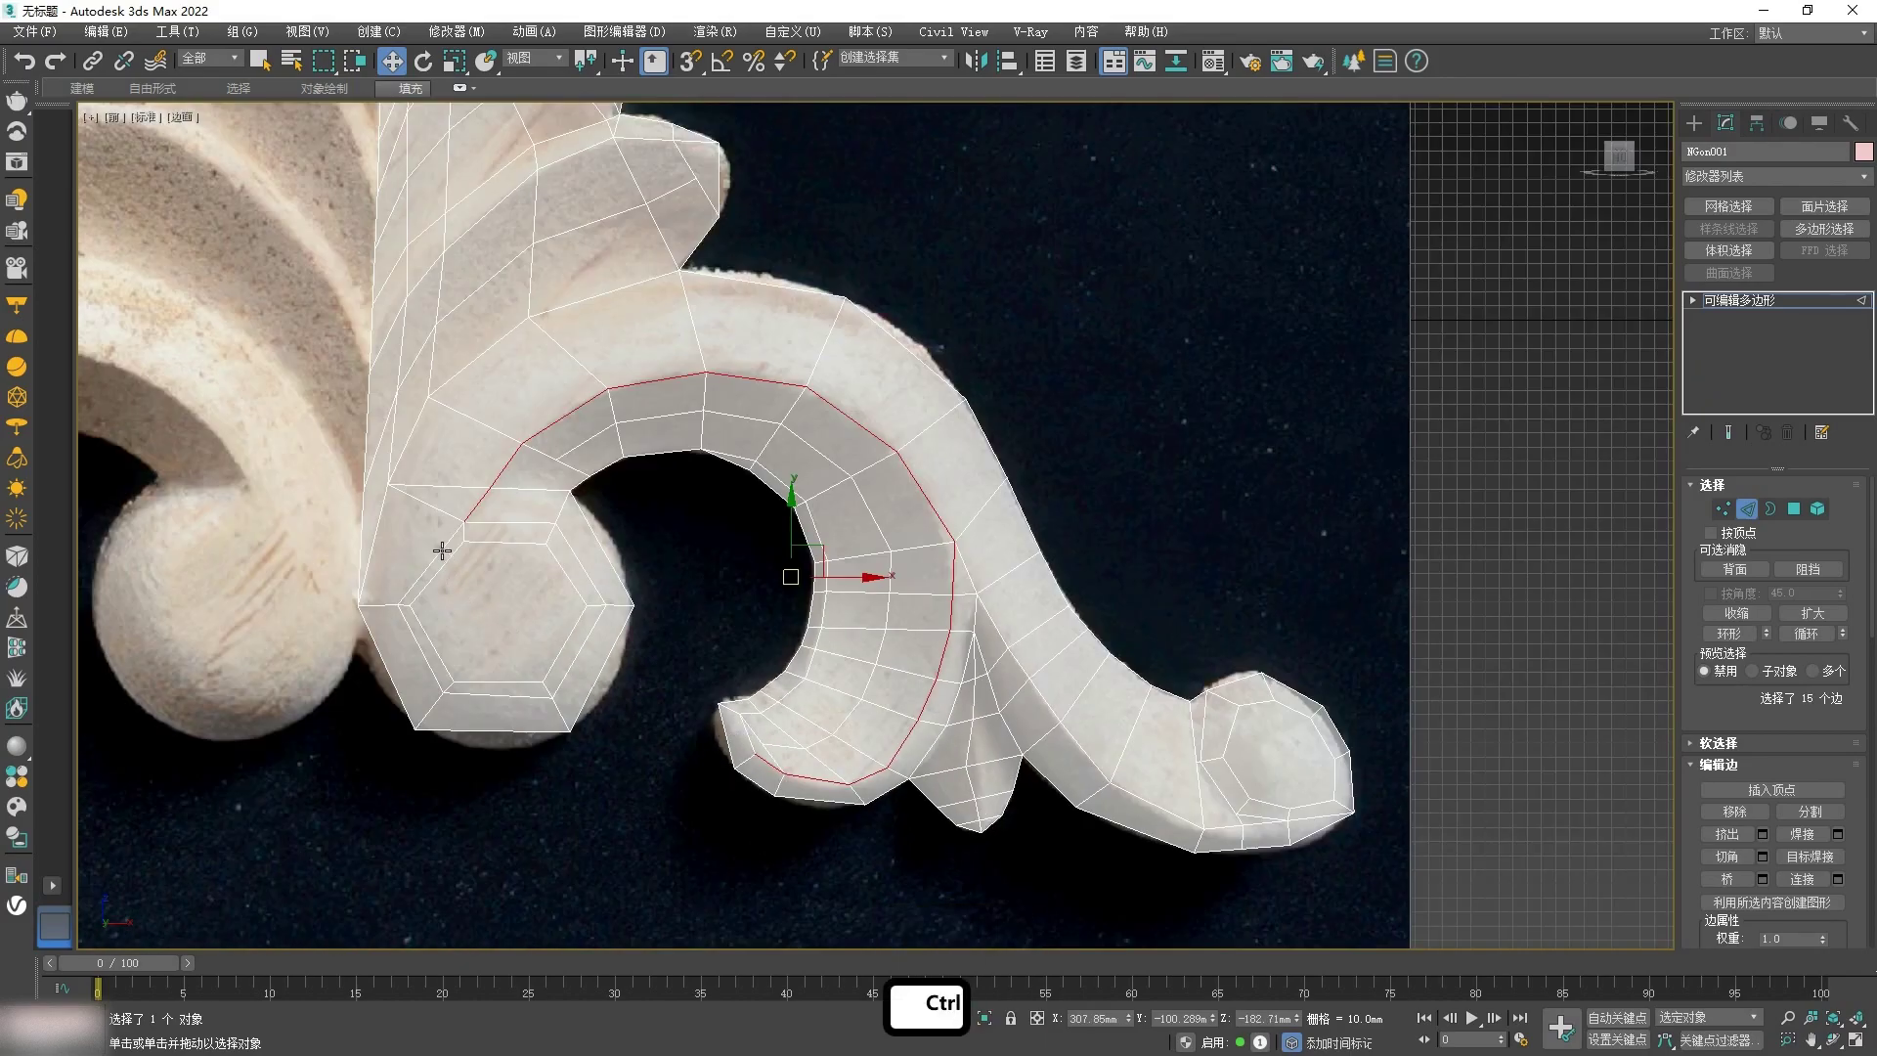
Step: Add the central ball's outer hexagonal ring to the selection, pull the edges forward to about Y -166 mm, and hide the grid
{"action": "left_click", "coordinate": [443, 551], "text": "ctrl"}
{"action": "left_click", "coordinate": [424, 650], "text": "ctrl"}
{"action": "left_click", "coordinate": [522, 683], "text": "ctrl"}
{"action": "left_click", "coordinate": [579, 651], "text": "ctrl"}
{"action": "left_click", "coordinate": [591, 575], "text": "ctrl"}
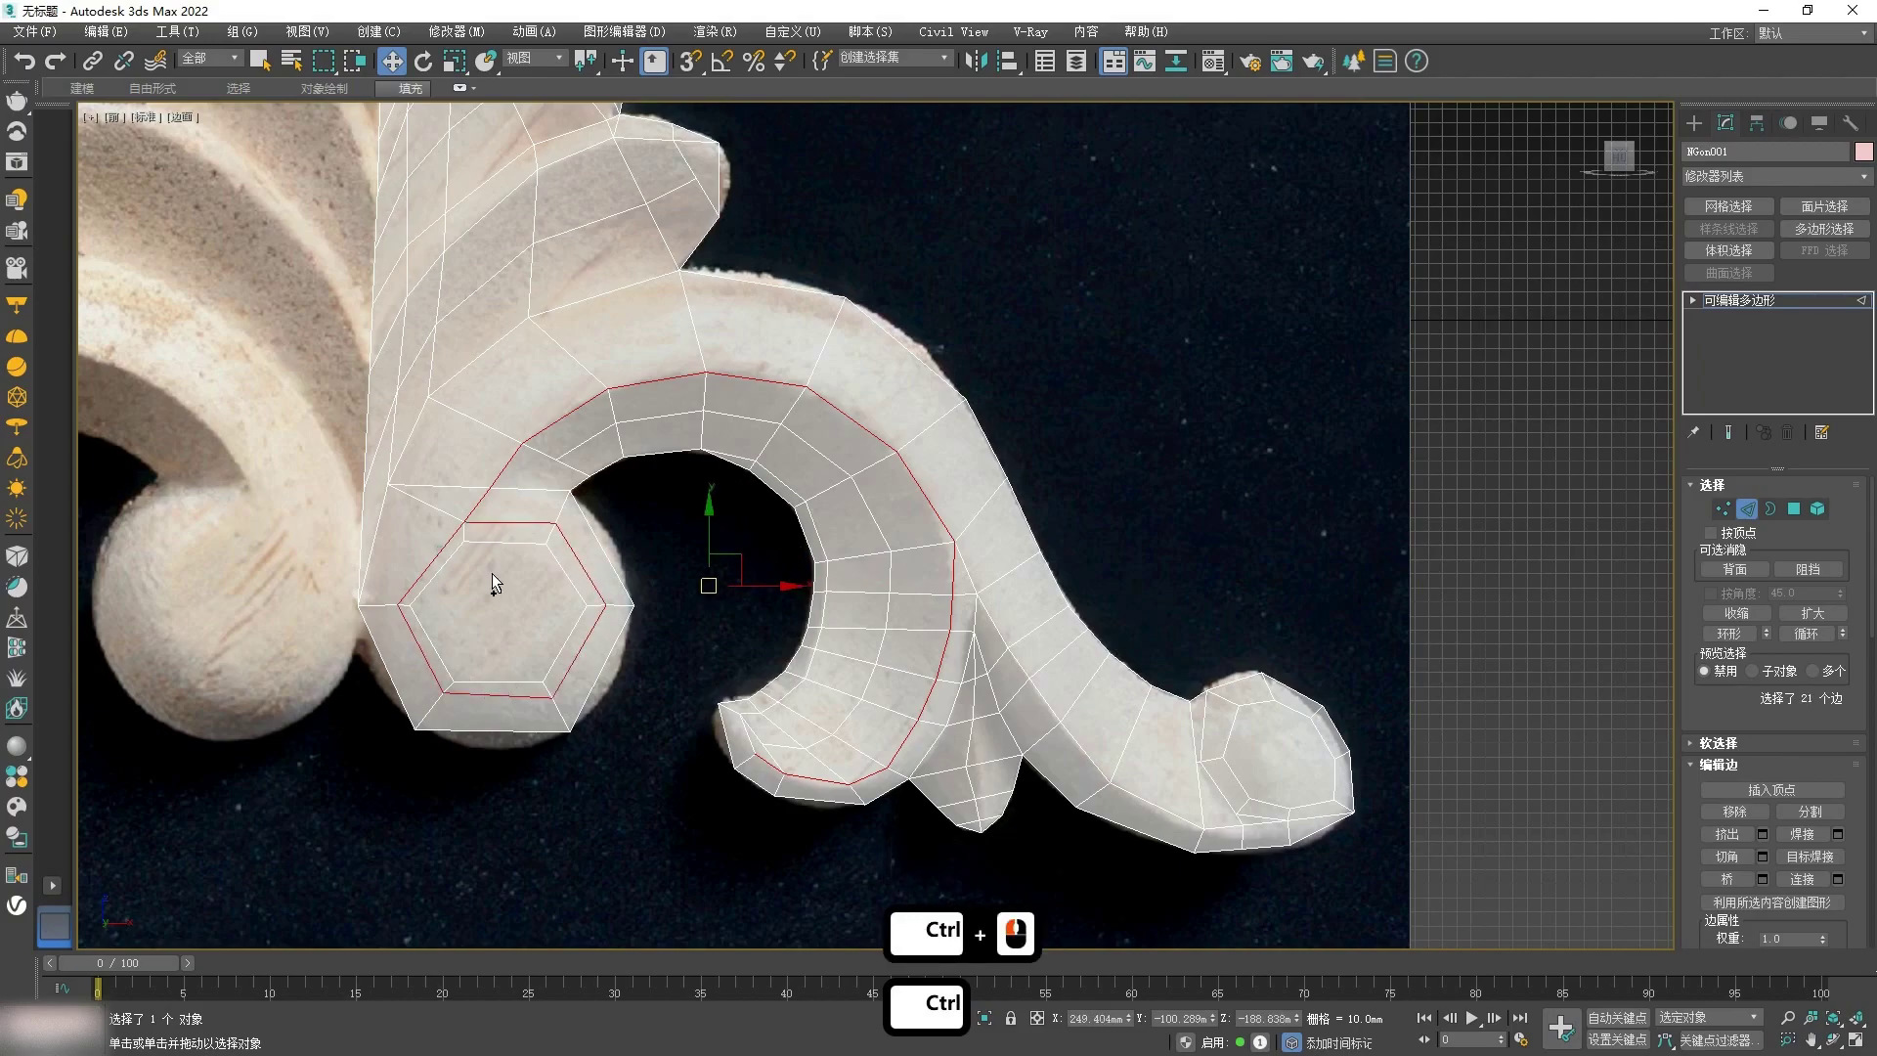
{"action": "middle_click_drag", "start_coordinate": [688, 716], "coordinate": [709, 557], "text": "alt"}
{"action": "key", "text": "g"}
{"action": "key", "text": "f"}
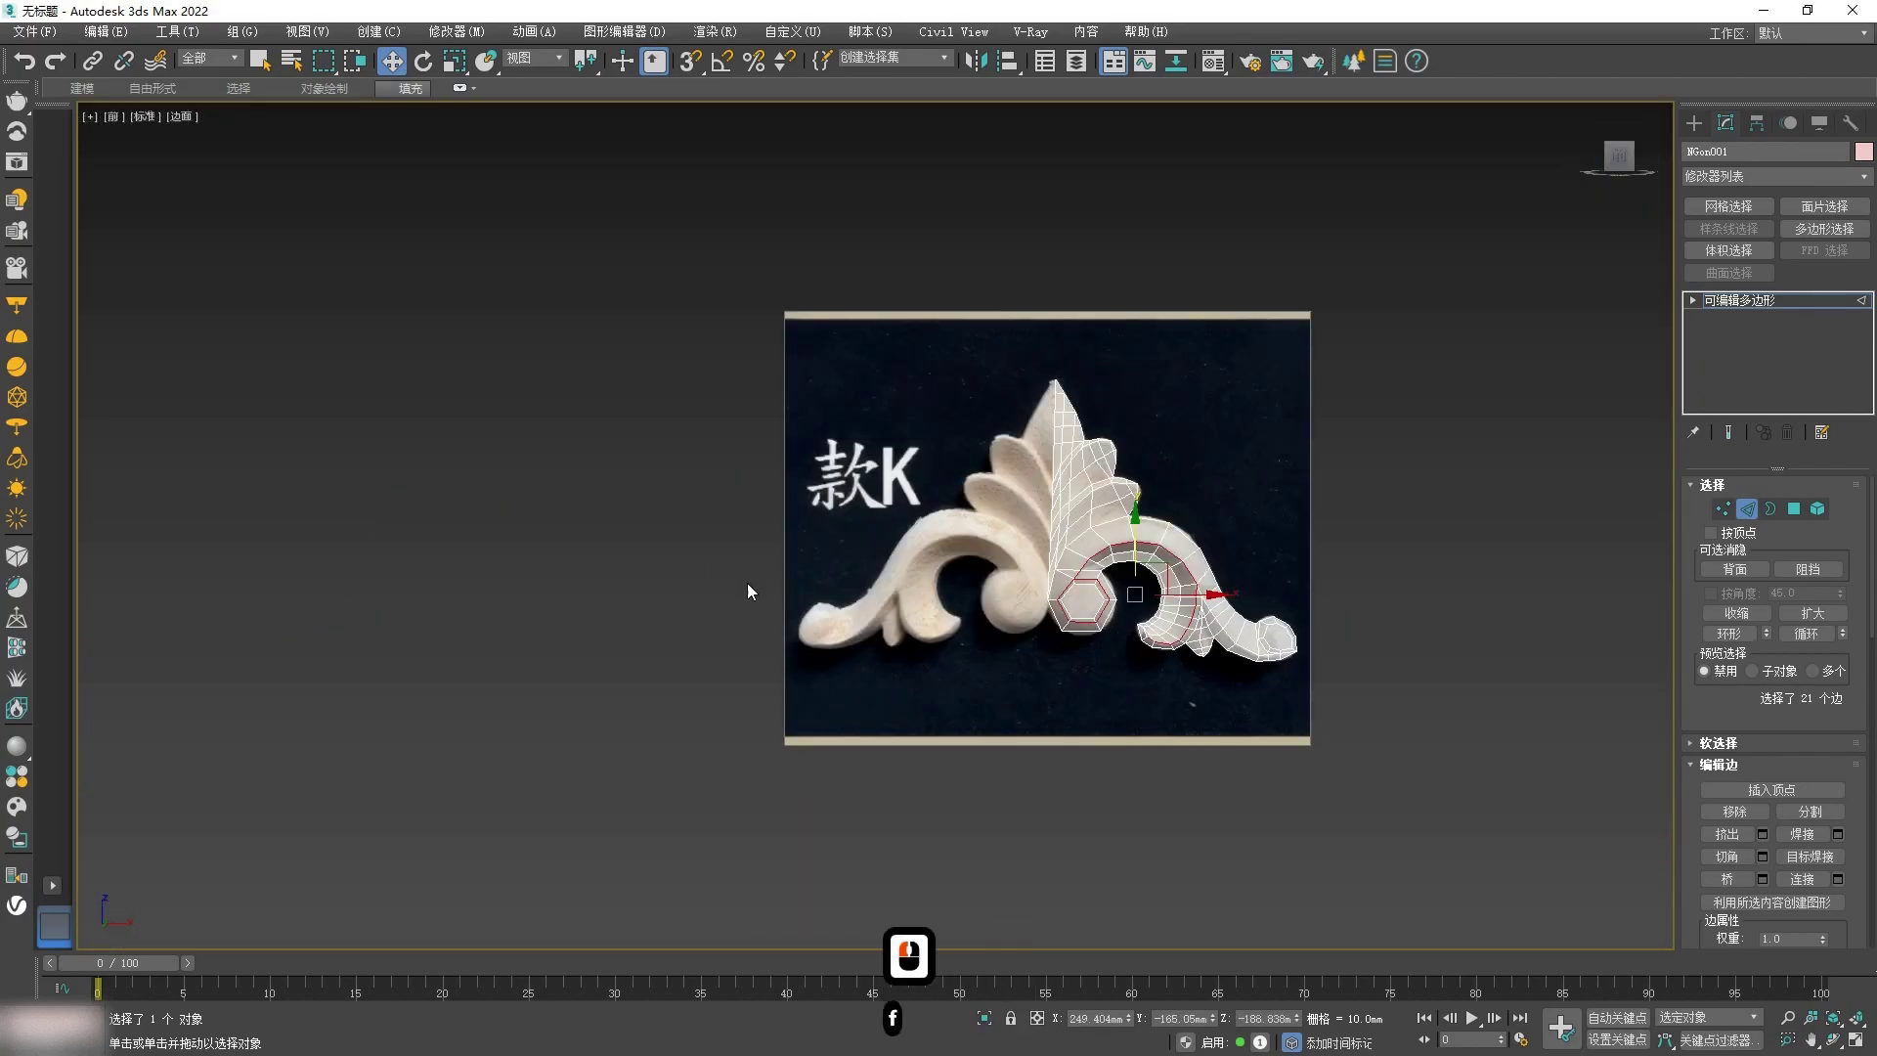
Step: Pull the central ball's hexagonal face forward to about Y -170 mm
{"action": "scroll", "coordinate": [913, 631], "scroll_direction": "up", "scroll_amount": 8}
{"action": "key", "text": "4"}
{"action": "left_click", "coordinate": [646, 611]}
{"action": "middle_click_drag", "start_coordinate": [645, 611], "coordinate": [714, 626], "text": "alt"}
{"action": "left_click_drag", "start_coordinate": [591, 614], "coordinate": [623, 501]}
{"action": "key", "text": "f"}
{"action": "scroll", "coordinate": [697, 571], "scroll_direction": "down", "scroll_amount": 2}
{"action": "middle_click_drag", "start_coordinate": [976, 597], "coordinate": [777, 596]}
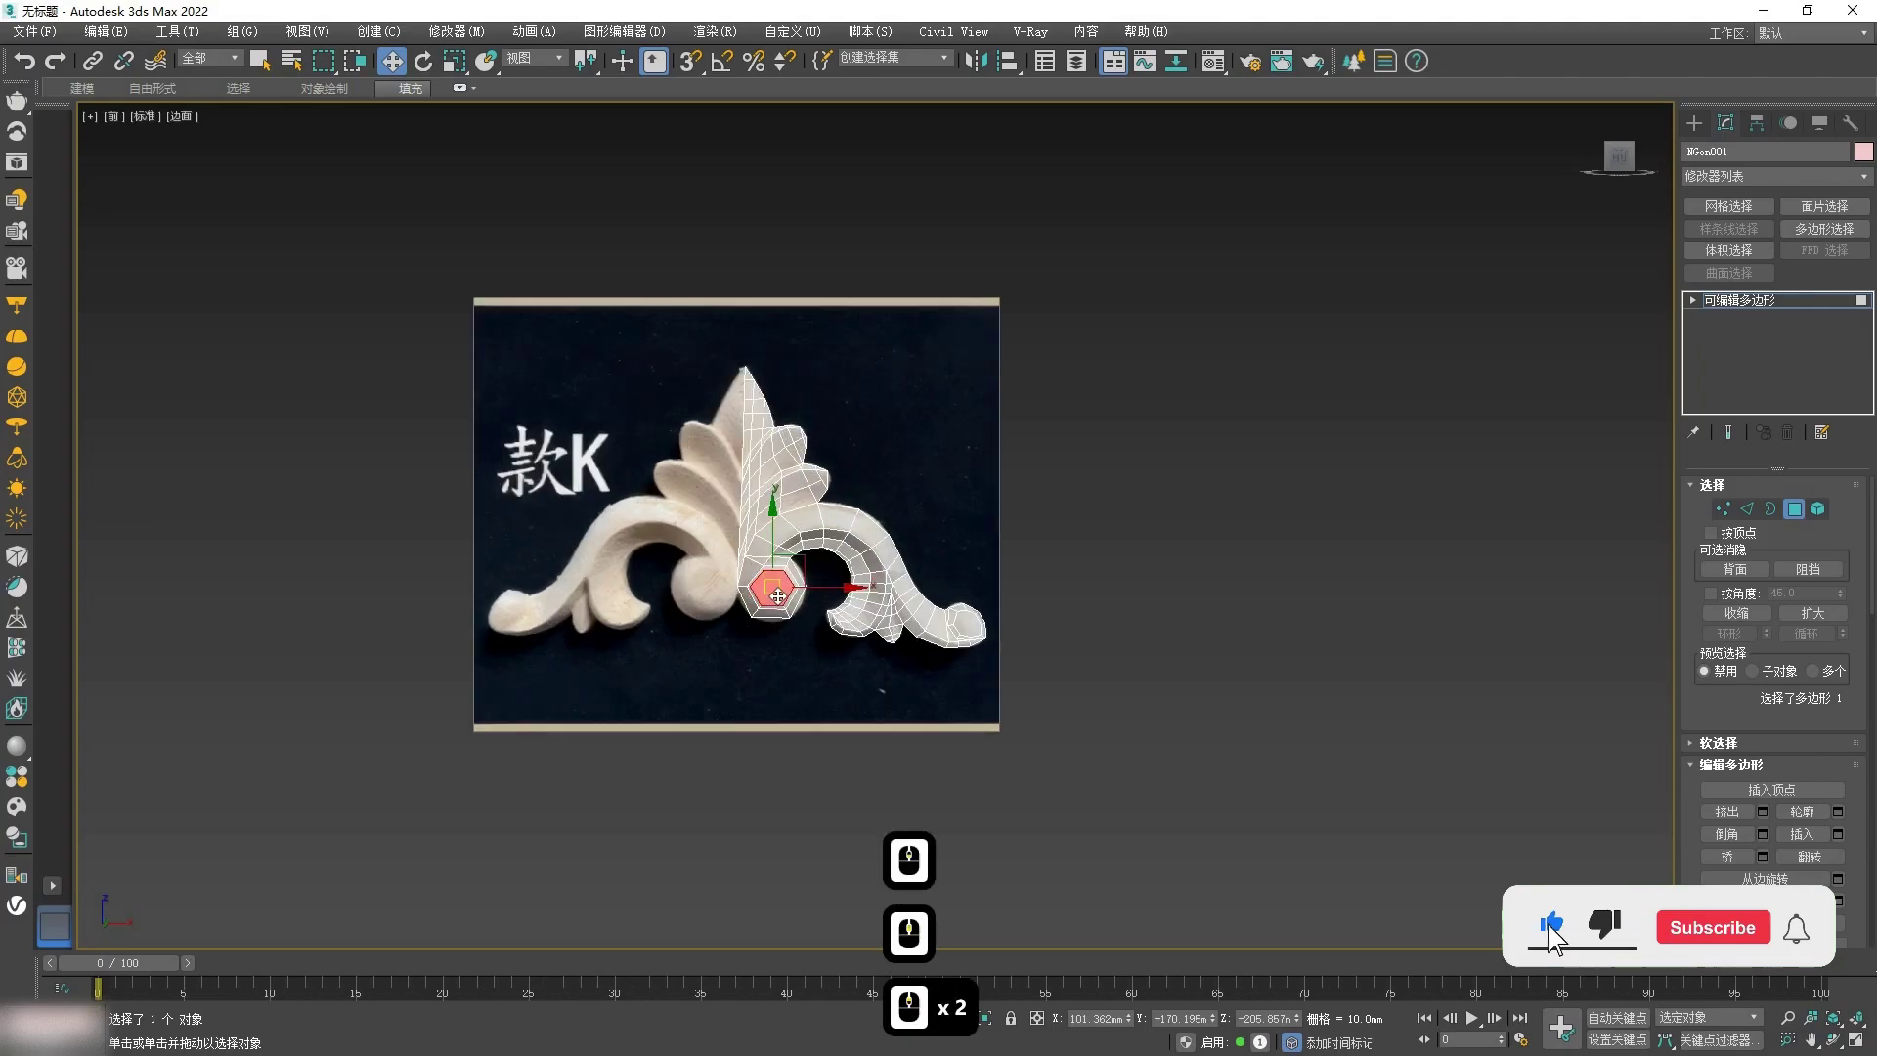
Step: Select only the outer eight border edges of the scroll's inner opening and pull them forward to about Y -123 mm
{"action": "scroll", "coordinate": [778, 597], "scroll_direction": "up", "scroll_amount": 5}
{"action": "key", "text": "2"}
{"action": "middle_click_drag", "start_coordinate": [890, 652], "coordinate": [880, 586], "text": "alt"}
{"action": "double_click", "coordinate": [963, 409]}
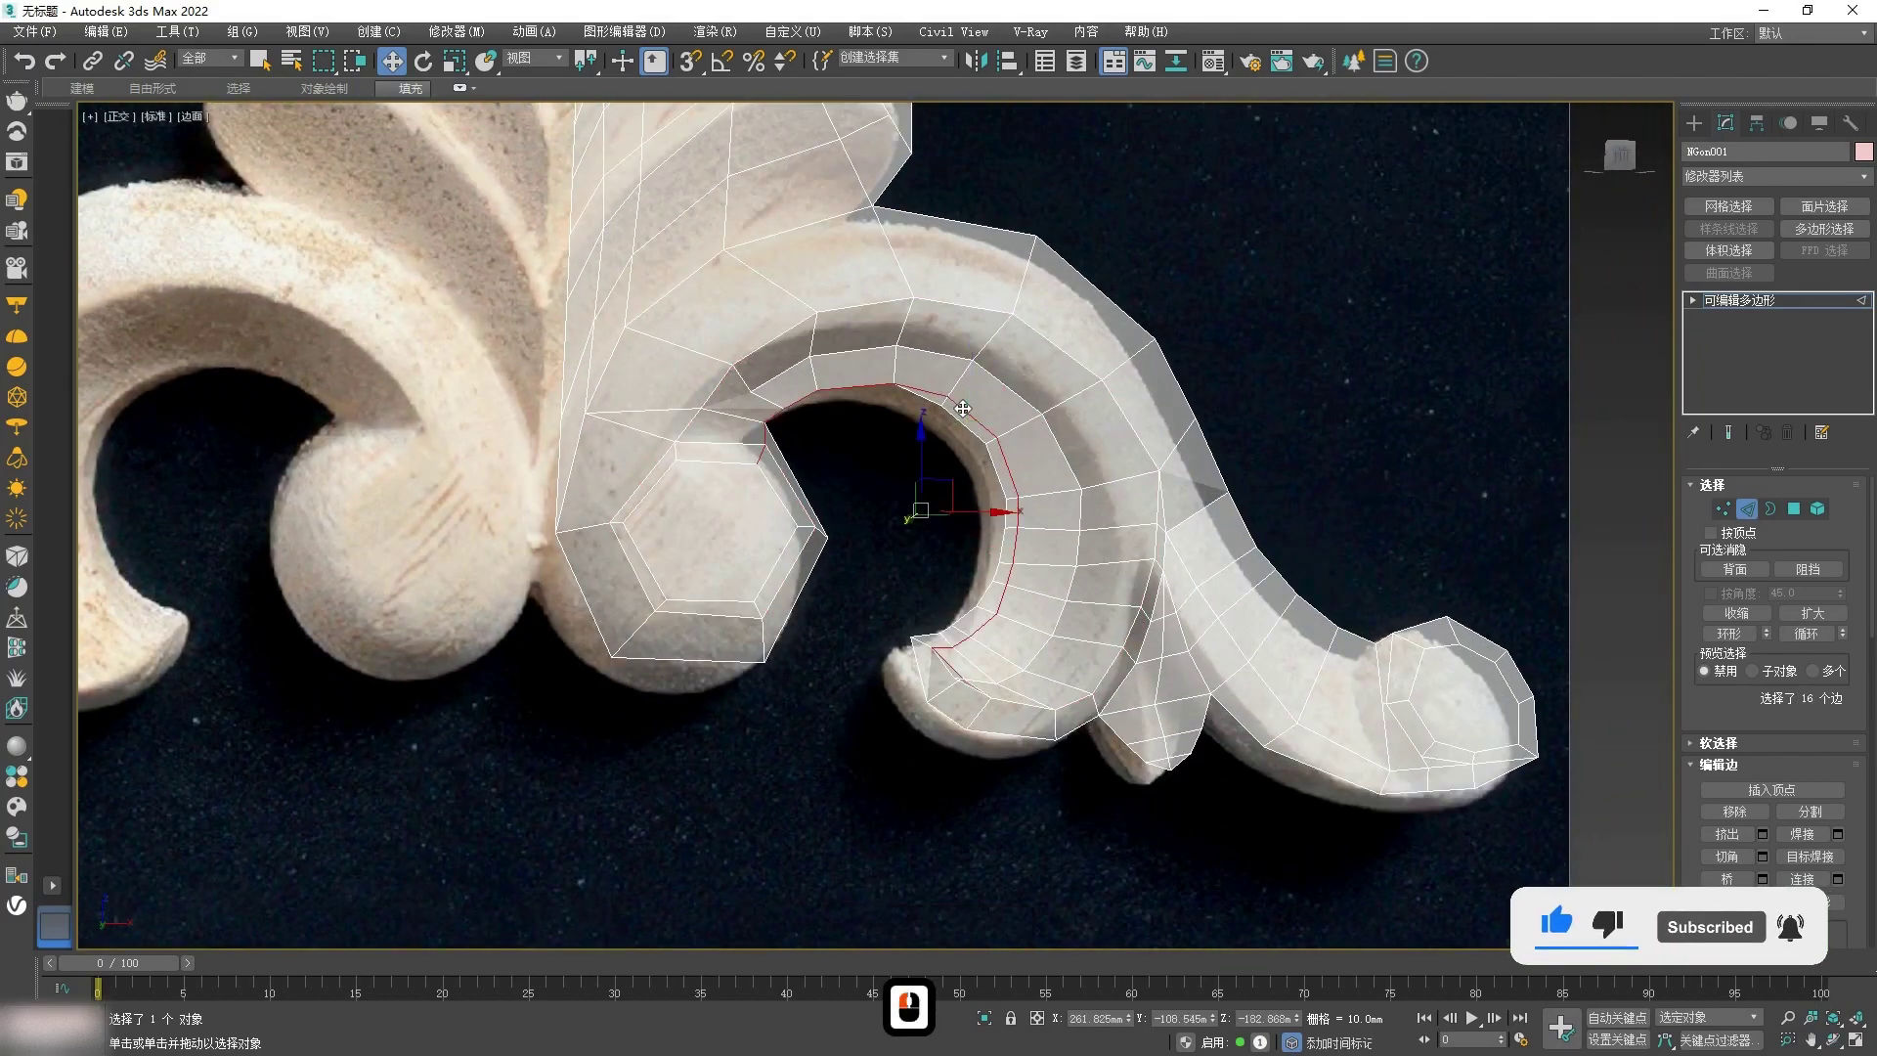
{"action": "left_click_drag", "start_coordinate": [905, 471], "coordinate": [767, 376], "text": "alt"}
{"action": "left_click_drag", "start_coordinate": [866, 519], "coordinate": [911, 607], "text": "alt"}
{"action": "scroll", "coordinate": [911, 608], "scroll_direction": "up", "scroll_amount": 3}
{"action": "scroll", "coordinate": [822, 641], "scroll_direction": "up", "scroll_amount": 3}
{"action": "middle_click_drag", "start_coordinate": [822, 641], "coordinate": [801, 490], "text": "alt"}
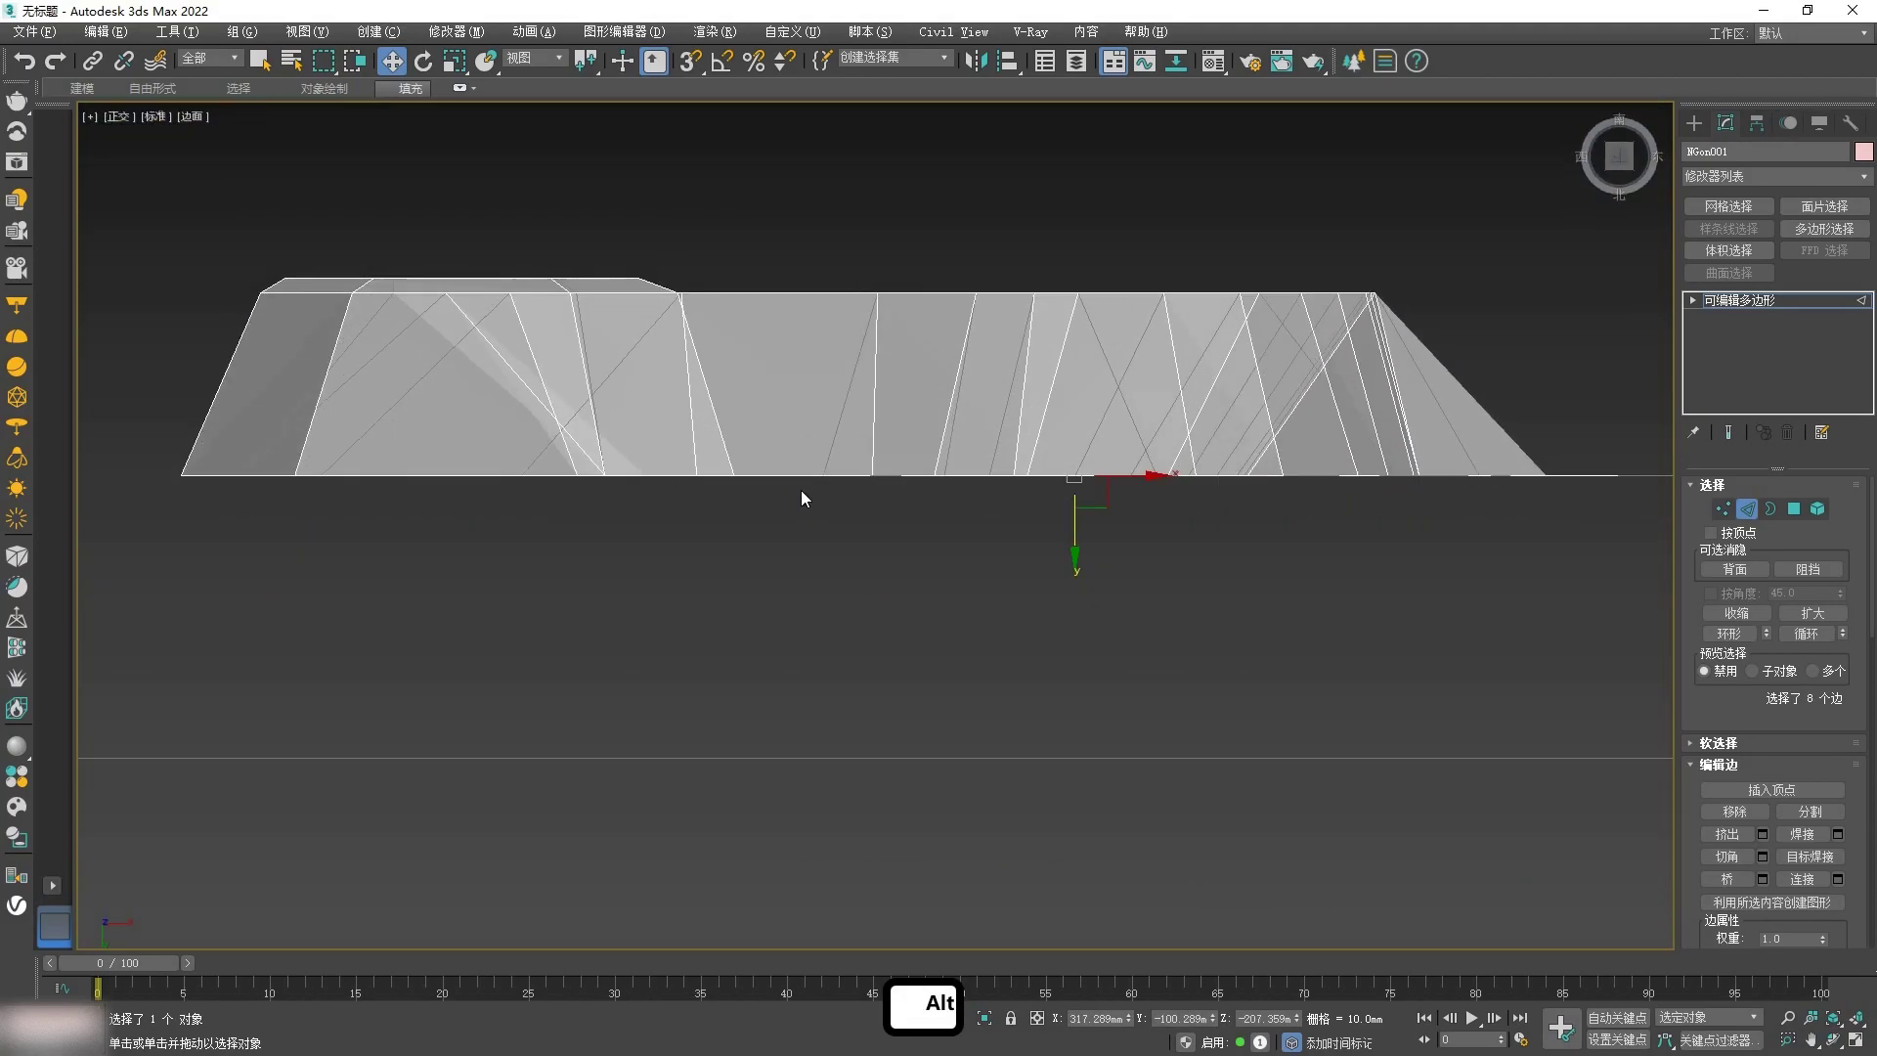
{"action": "middle_click_drag", "start_coordinate": [924, 519], "coordinate": [883, 379], "text": "alt"}
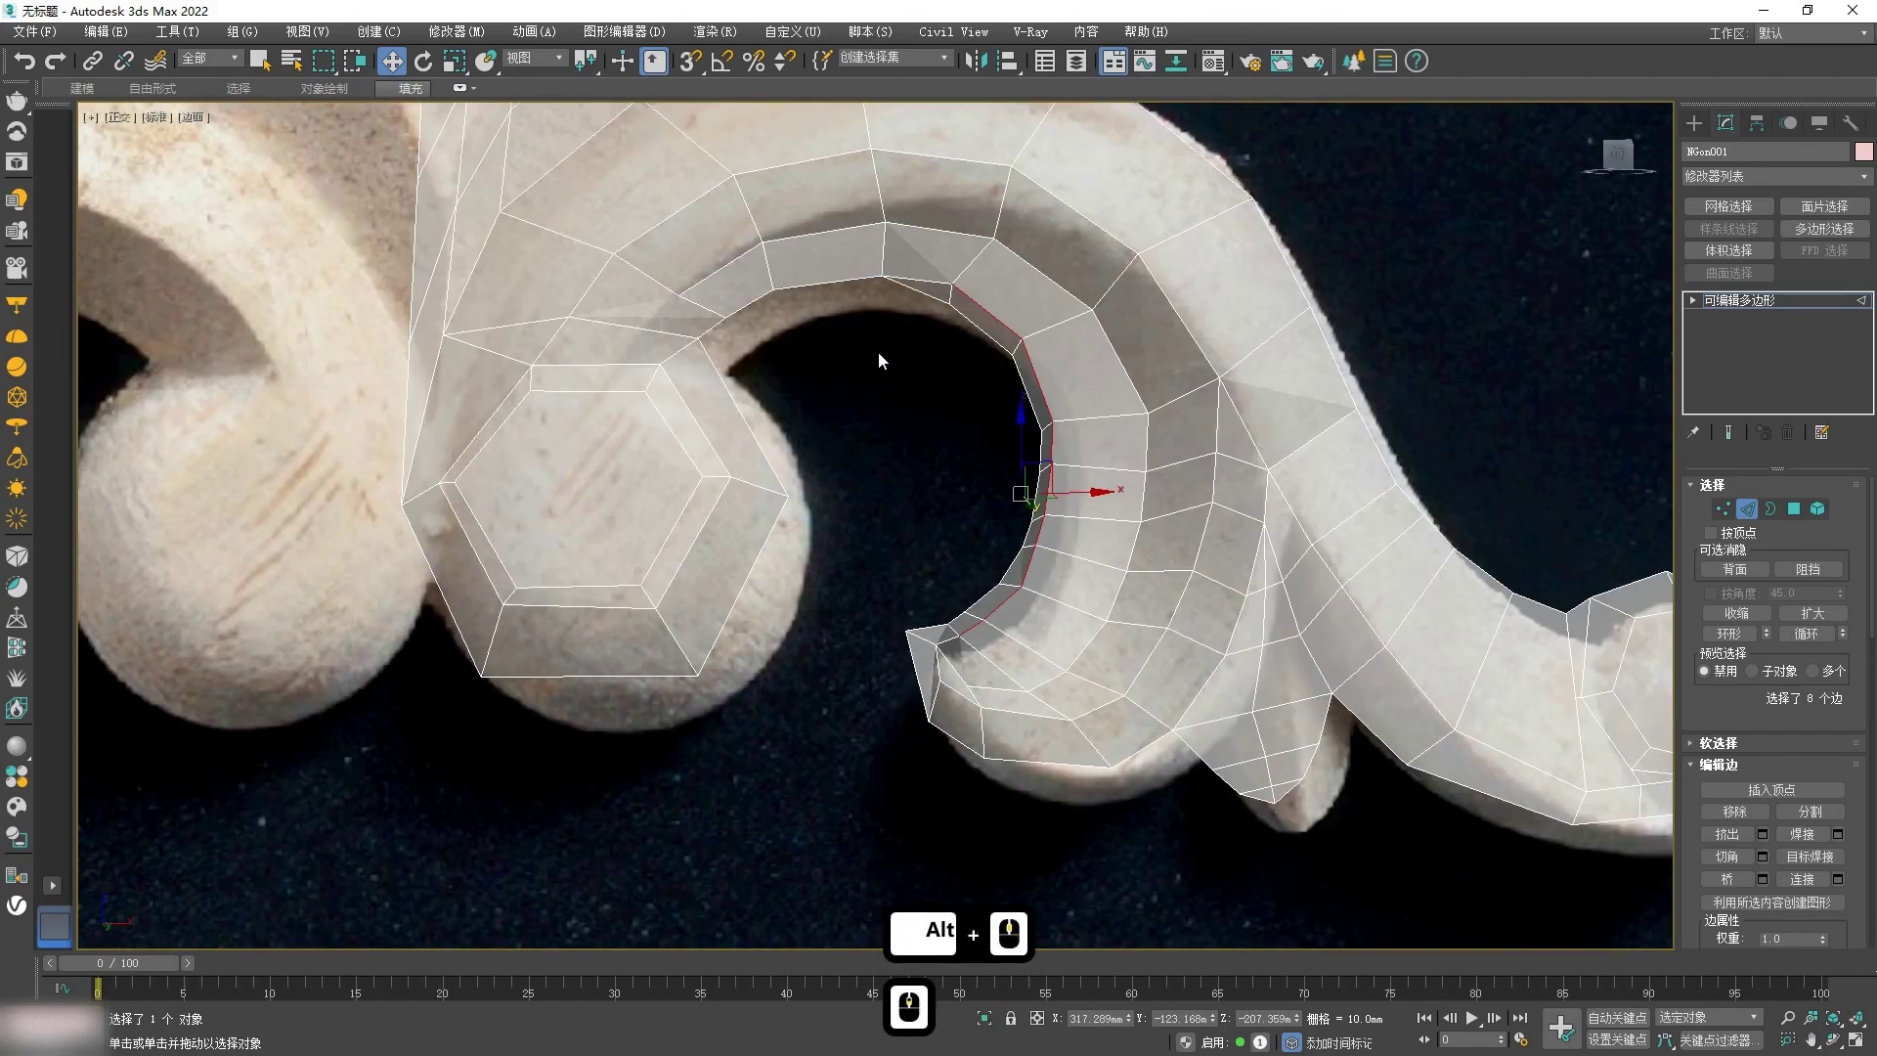
{"action": "scroll", "coordinate": [828, 466], "scroll_direction": "down", "scroll_amount": 2}
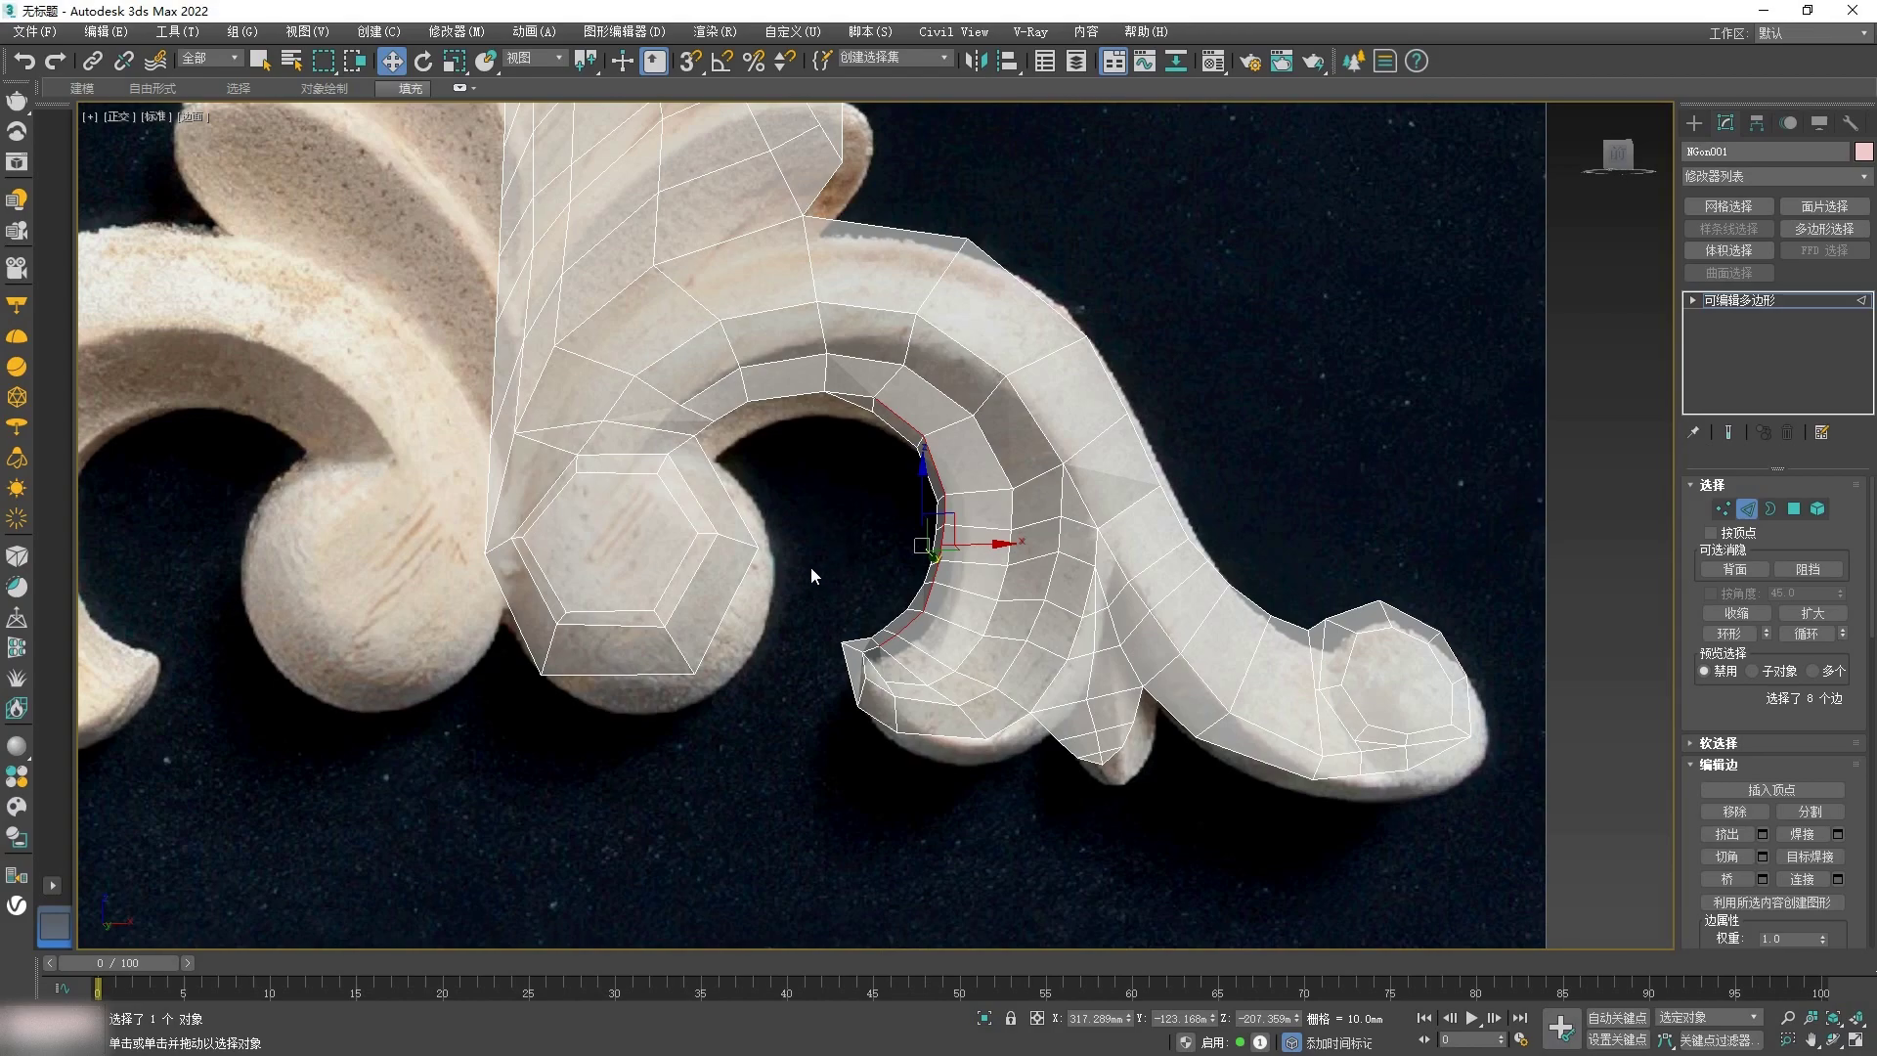
Step: Cut new edges extending the scroll's raised loop down to the central ball's upper edge
{"action": "right_click", "coordinate": [872, 363]}
{"action": "left_click", "coordinate": [714, 269]}
{"action": "scroll", "coordinate": [650, 449], "scroll_direction": "up", "scroll_amount": 4}
{"action": "left_click", "coordinate": [687, 348]}
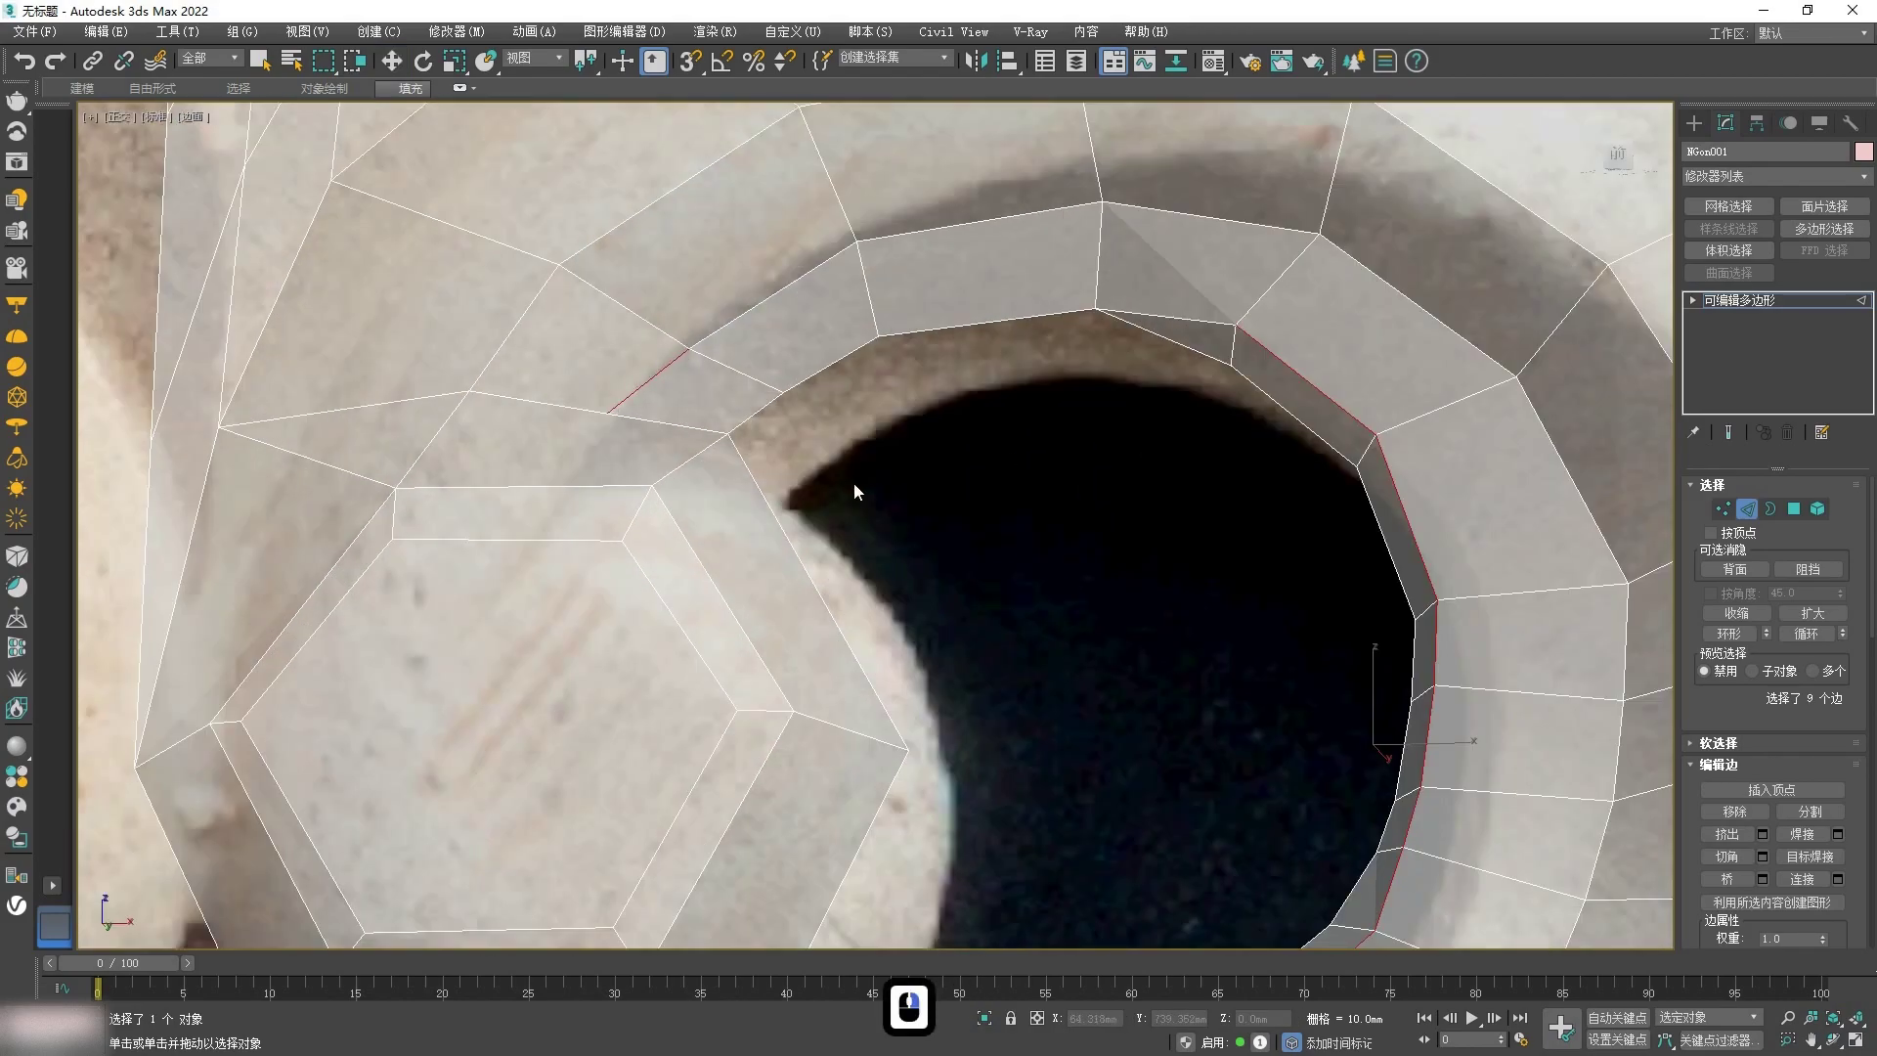
{"action": "scroll", "coordinate": [853, 483], "scroll_direction": "down", "scroll_amount": 4}
{"action": "mouse_move", "coordinate": [835, 493]}
{"action": "middle_mouse_down", "text": "alt"}
{"action": "mouse_move", "coordinate": [863, 467]}
{"action": "mouse_move", "coordinate": [839, 524]}
{"action": "middle_mouse_up", "text": "alt"}
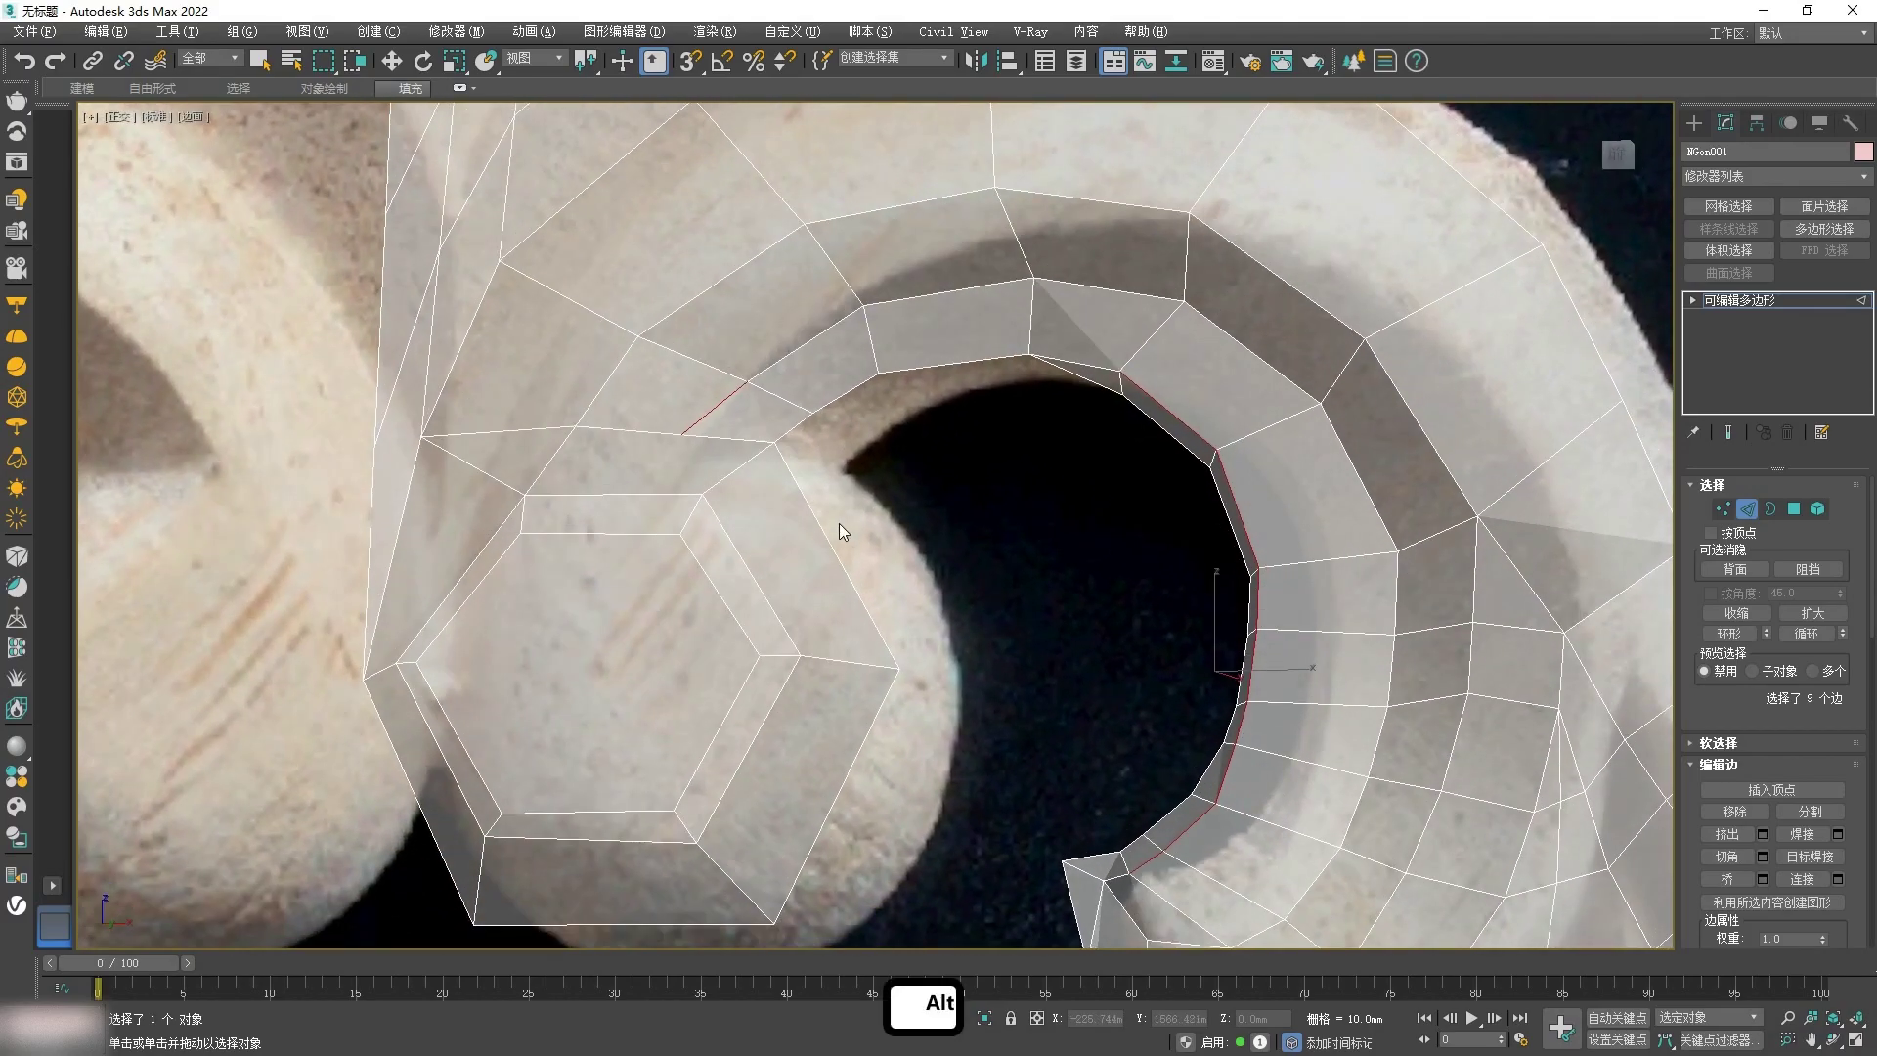
{"action": "scroll", "coordinate": [699, 450], "scroll_direction": "up", "scroll_amount": 4}
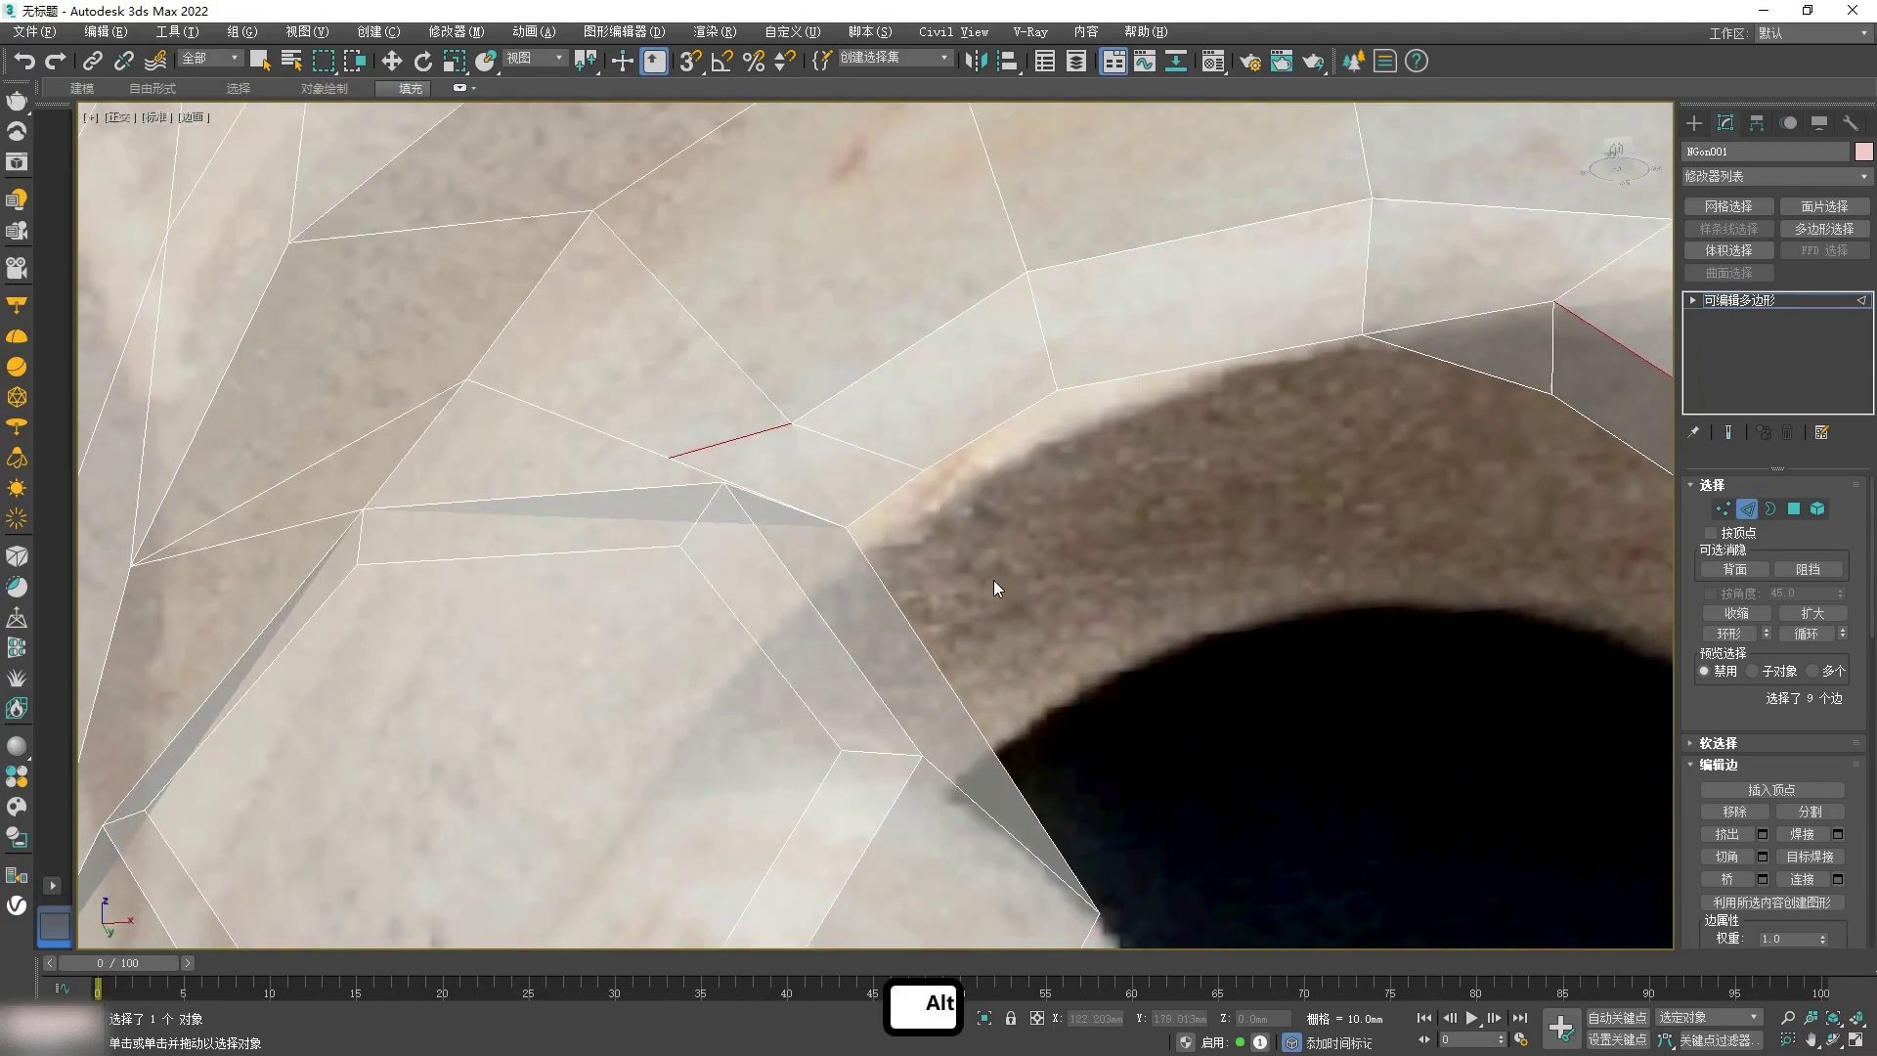
{"action": "mouse_move", "coordinate": [994, 584]}
{"action": "middle_mouse_down", "text": "alt"}
{"action": "mouse_move", "coordinate": [1007, 550]}
{"action": "mouse_move", "coordinate": [998, 612]}
{"action": "middle_mouse_up", "text": "alt"}
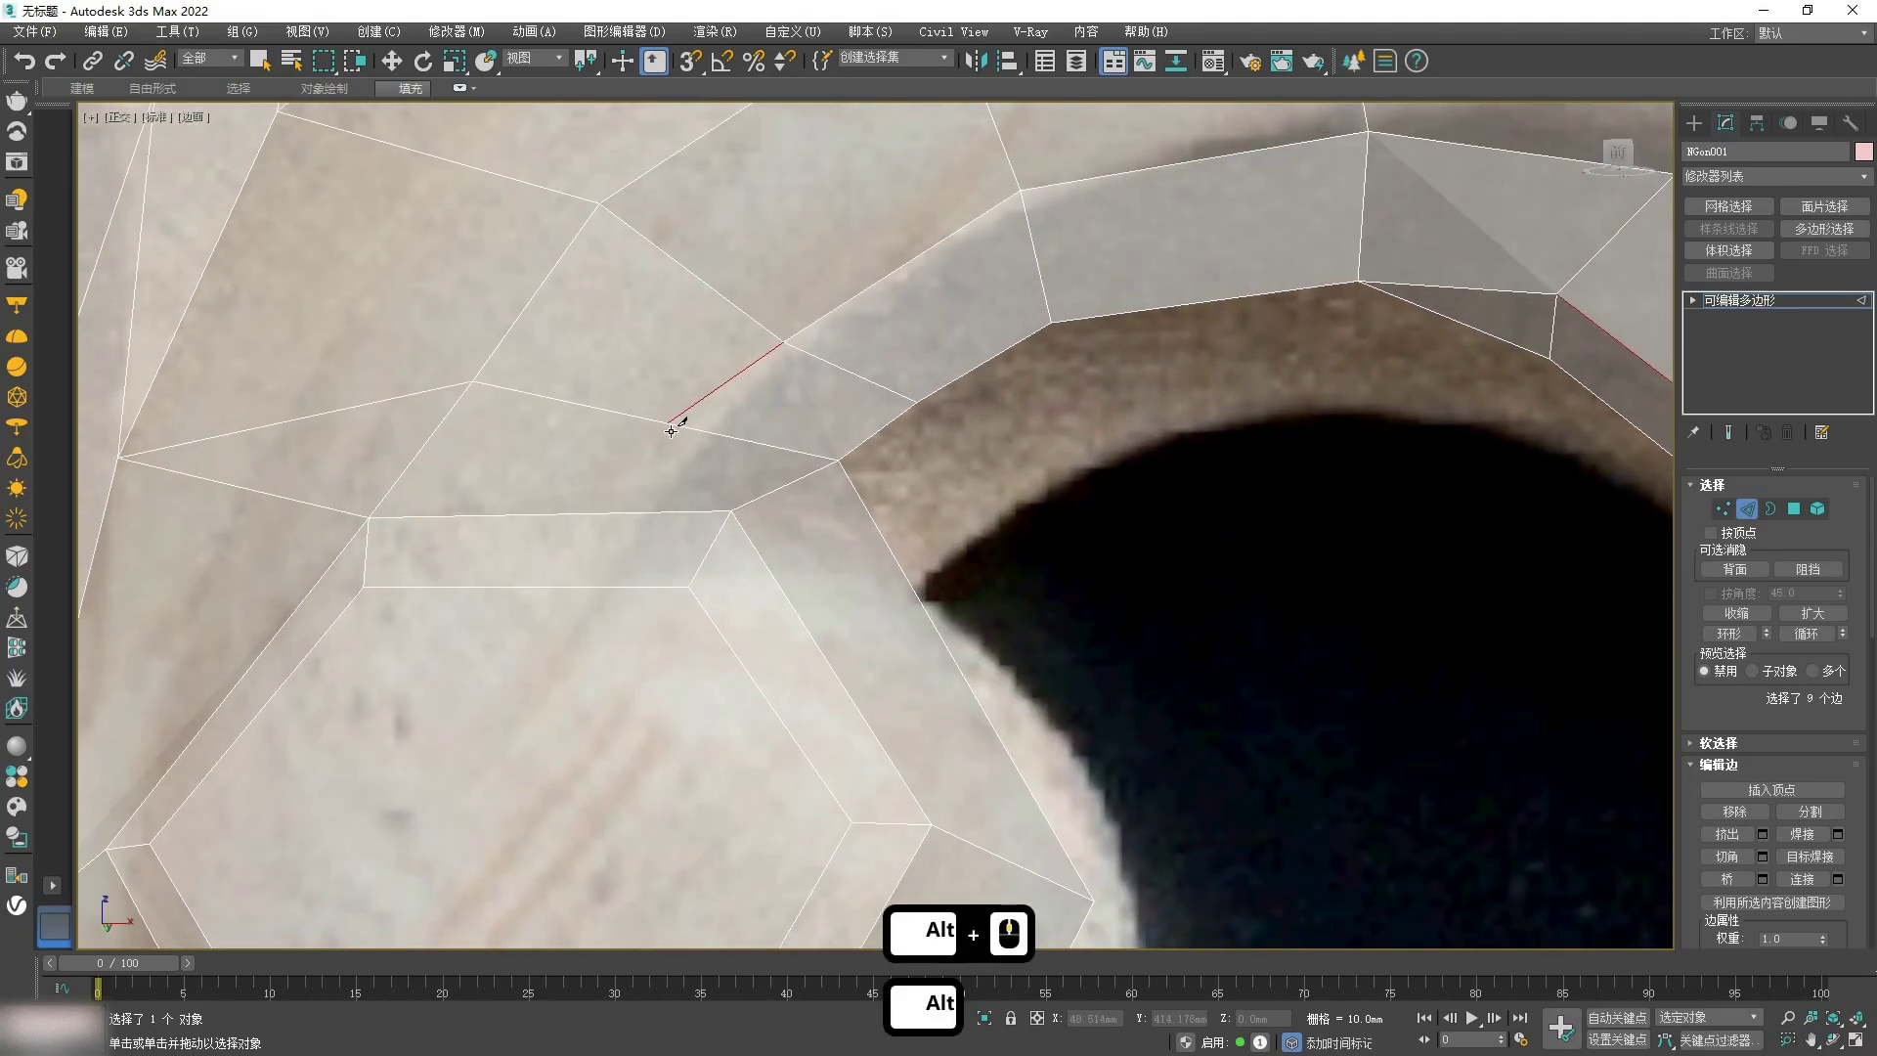
{"action": "left_click", "coordinate": [635, 458], "text": "ctrl"}
{"action": "scroll", "coordinate": [1152, 552], "scroll_direction": "down", "scroll_amount": 4}
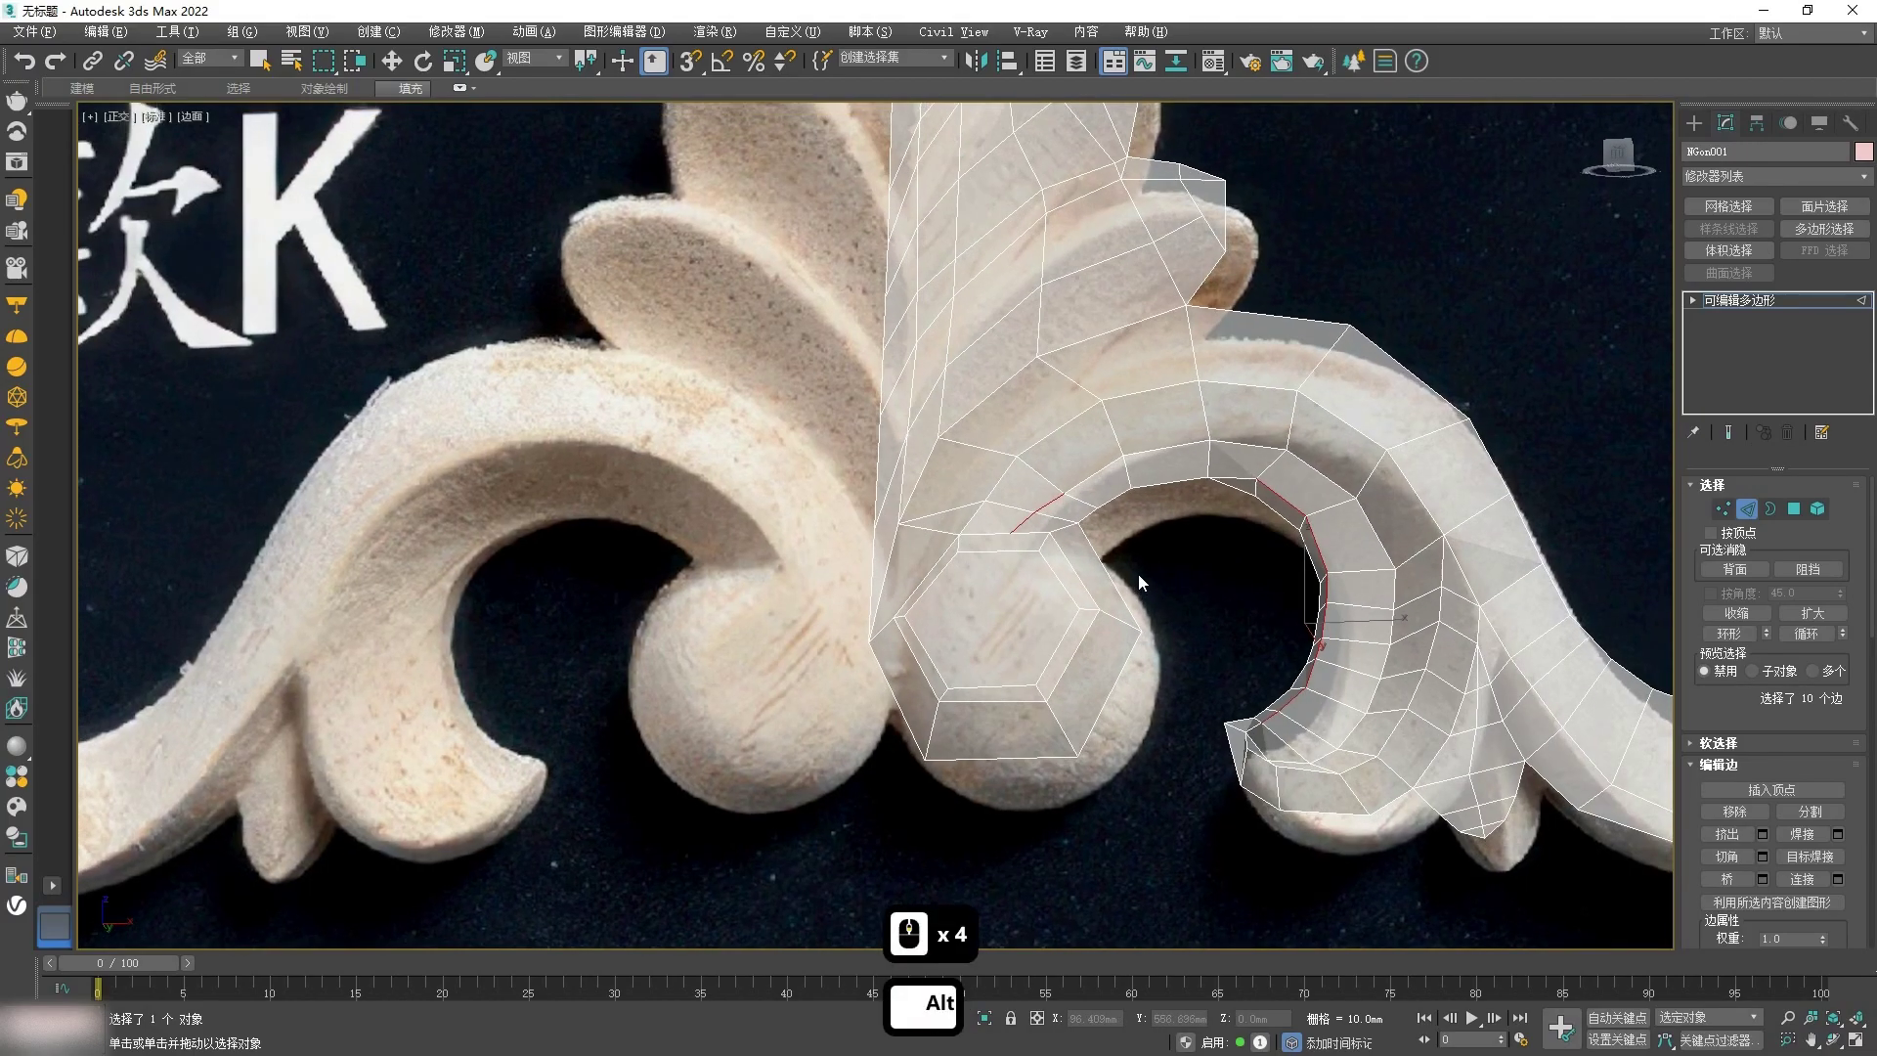
Step: Select the small lower leaf's middle edges and pull them forward into a raised ridge
{"action": "scroll", "coordinate": [1152, 525], "scroll_direction": "down", "scroll_amount": 2}
{"action": "scroll", "coordinate": [782, 508], "scroll_direction": "up", "scroll_amount": 2}
{"action": "key", "text": "2"}
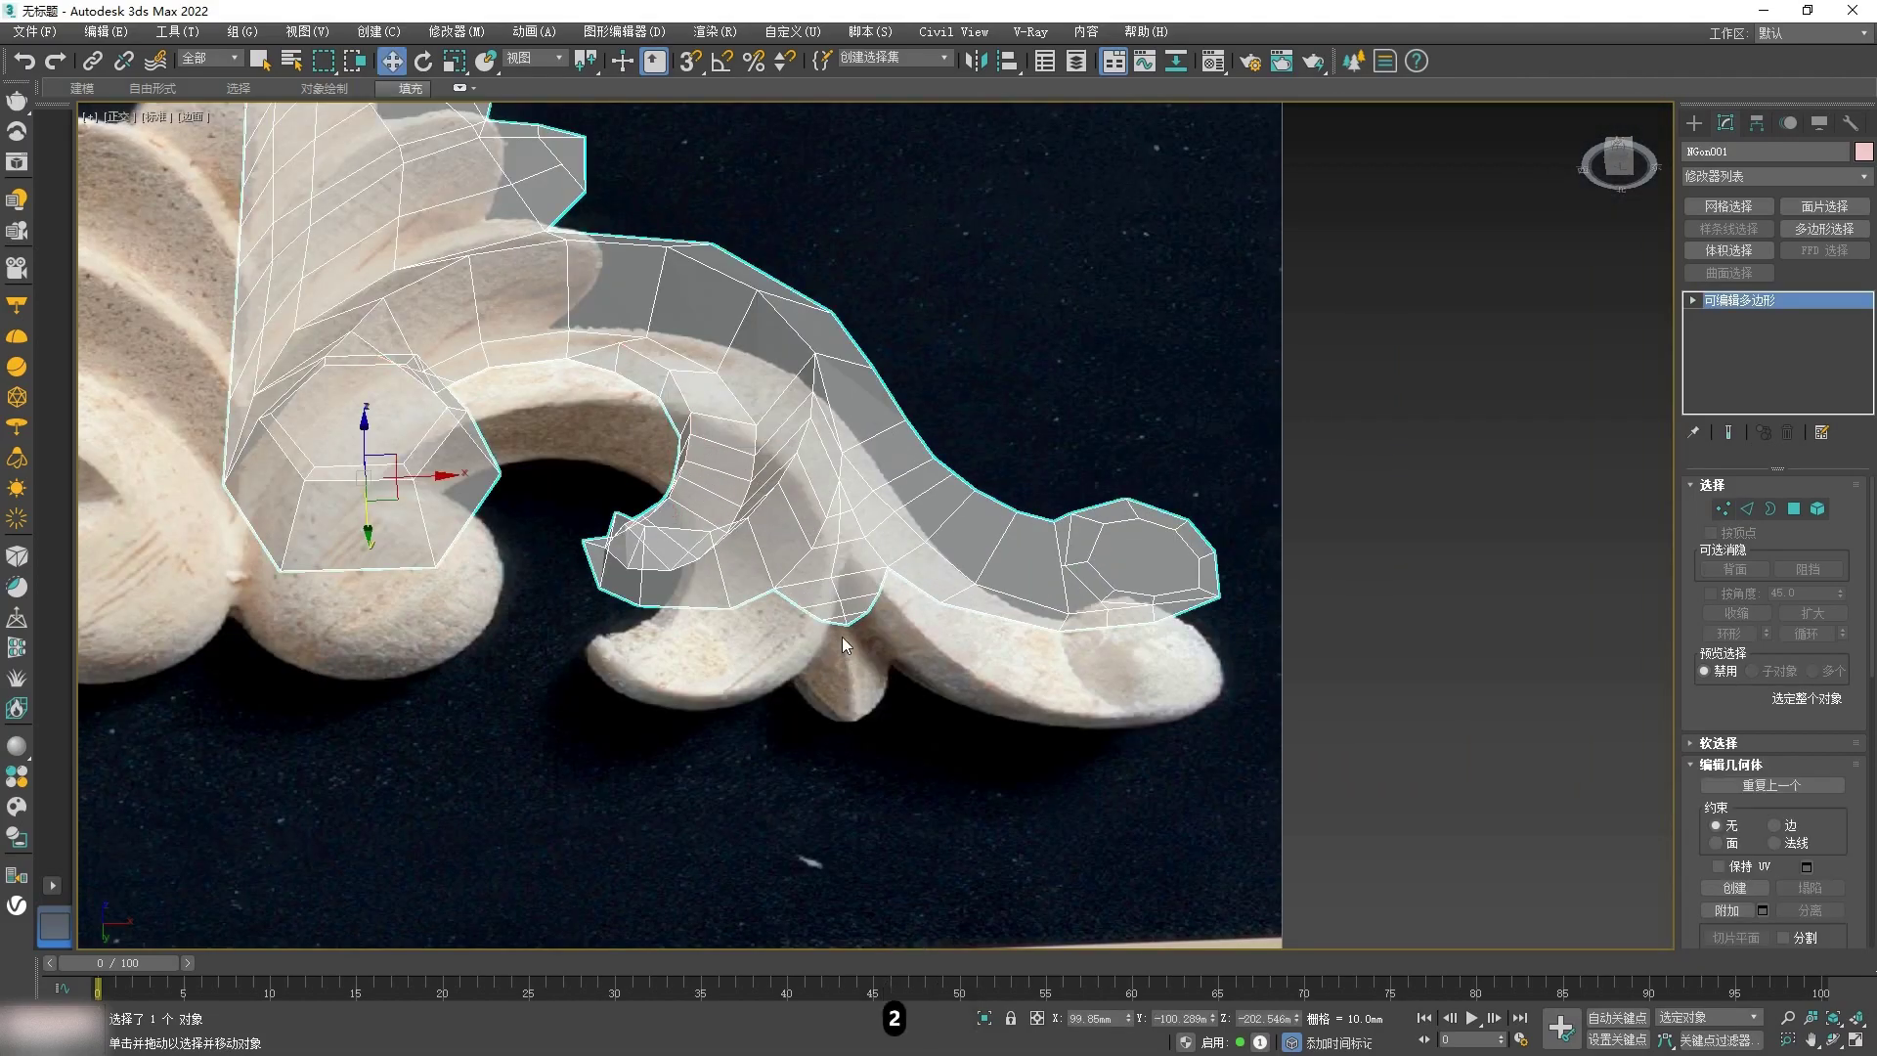
{"action": "scroll", "coordinate": [842, 644], "scroll_direction": "up", "scroll_amount": 3}
{"action": "key", "text": "2"}
{"action": "left_click", "coordinate": [826, 401]}
{"action": "left_click", "coordinate": [813, 501], "text": "ctrl"}
{"action": "left_click", "coordinate": [820, 576], "text": "ctrl"}
{"action": "left_click", "coordinate": [837, 637], "text": "ctrl"}
{"action": "middle_click_drag", "start_coordinate": [837, 637], "coordinate": [835, 595], "text": "alt"}
{"action": "left_click_drag", "start_coordinate": [823, 592], "coordinate": [826, 568]}
{"action": "left_click_drag", "start_coordinate": [834, 508], "coordinate": [834, 490]}
{"action": "mouse_move", "coordinate": [935, 579]}
{"action": "middle_mouse_down", "text": "alt"}
{"action": "mouse_move", "coordinate": [923, 673]}
{"action": "mouse_move", "coordinate": [916, 579]}
{"action": "middle_mouse_up", "text": "alt"}
Step: Select five edges of the loop along the tail scroll's lower side and pull them forward to about Y -142 mm
{"action": "double_click", "coordinate": [1033, 361]}
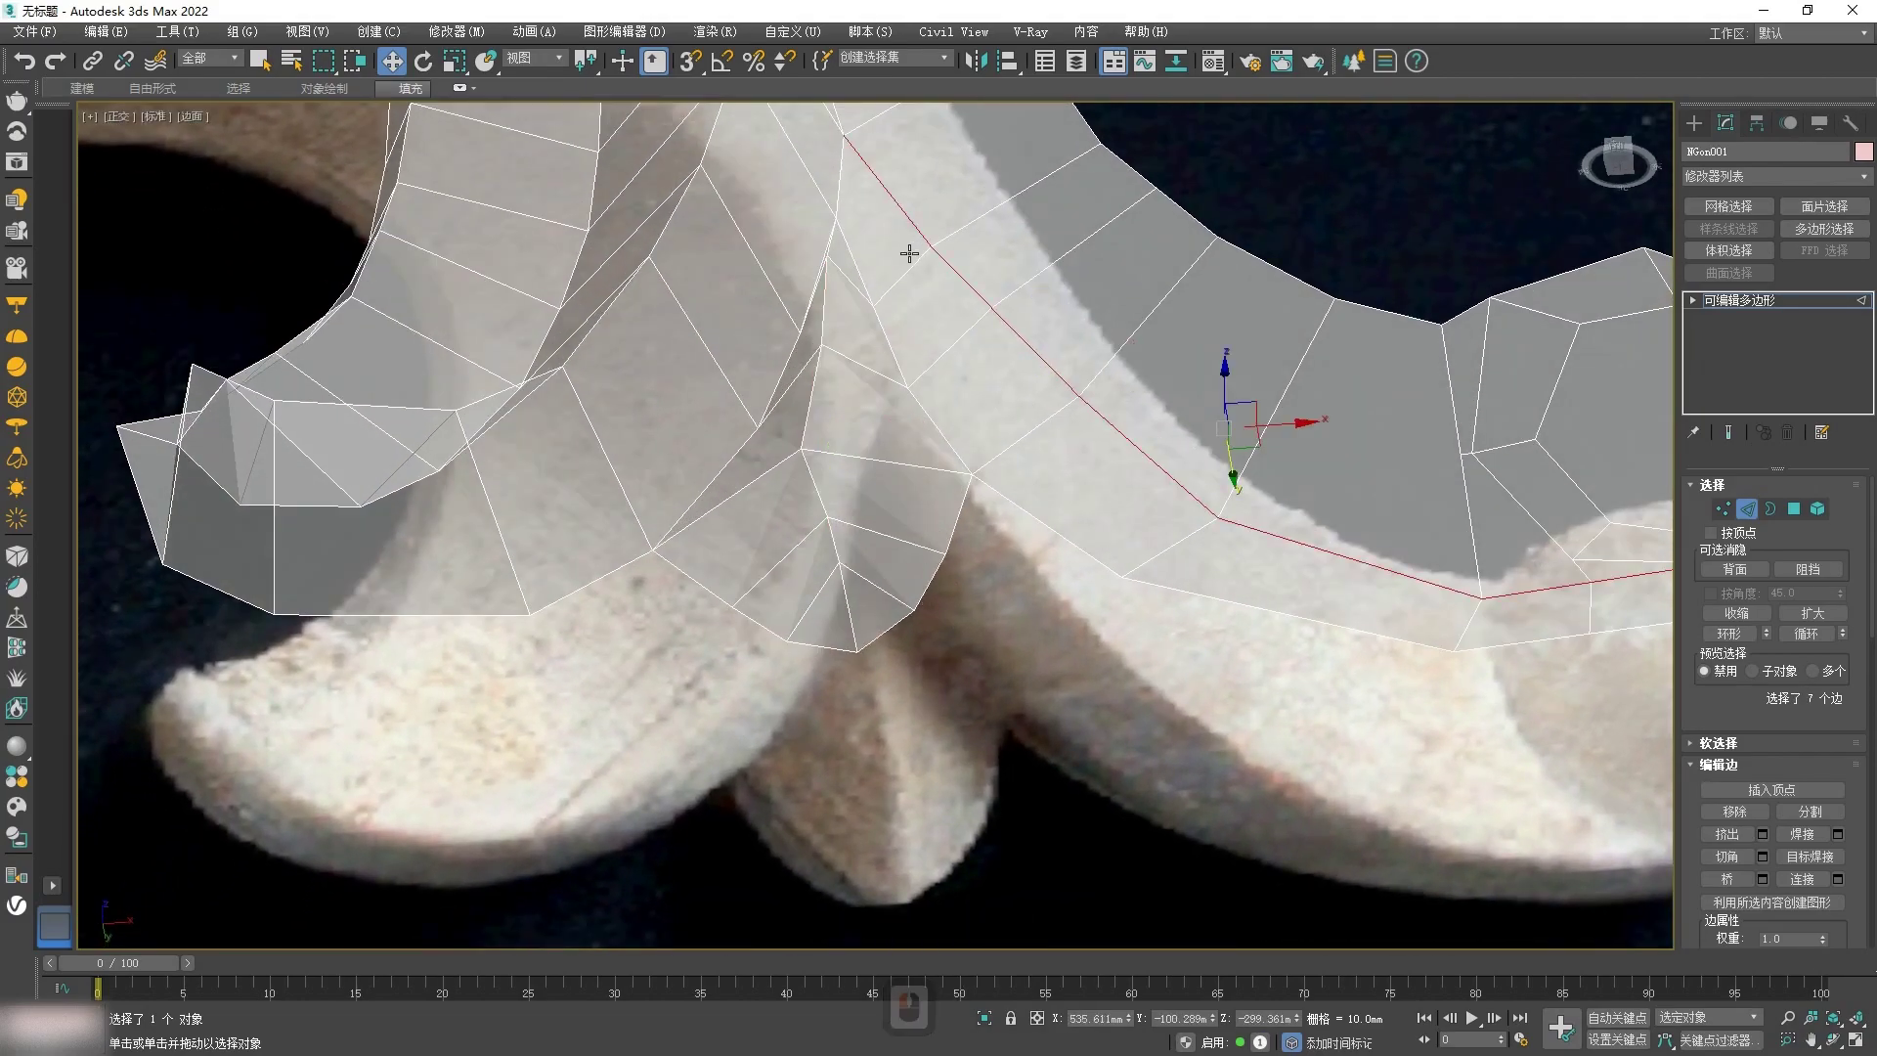
{"action": "left_click", "coordinate": [901, 202], "text": "alt"}
{"action": "scroll", "coordinate": [935, 401], "scroll_direction": "down", "scroll_amount": 3}
{"action": "middle_click_drag", "start_coordinate": [1021, 479], "coordinate": [776, 508]}
{"action": "scroll", "coordinate": [1074, 470], "scroll_direction": "up", "scroll_amount": 3}
{"action": "left_click", "coordinate": [1034, 519], "text": "alt"}
{"action": "middle_click_drag", "start_coordinate": [843, 666], "coordinate": [820, 585], "text": "alt"}
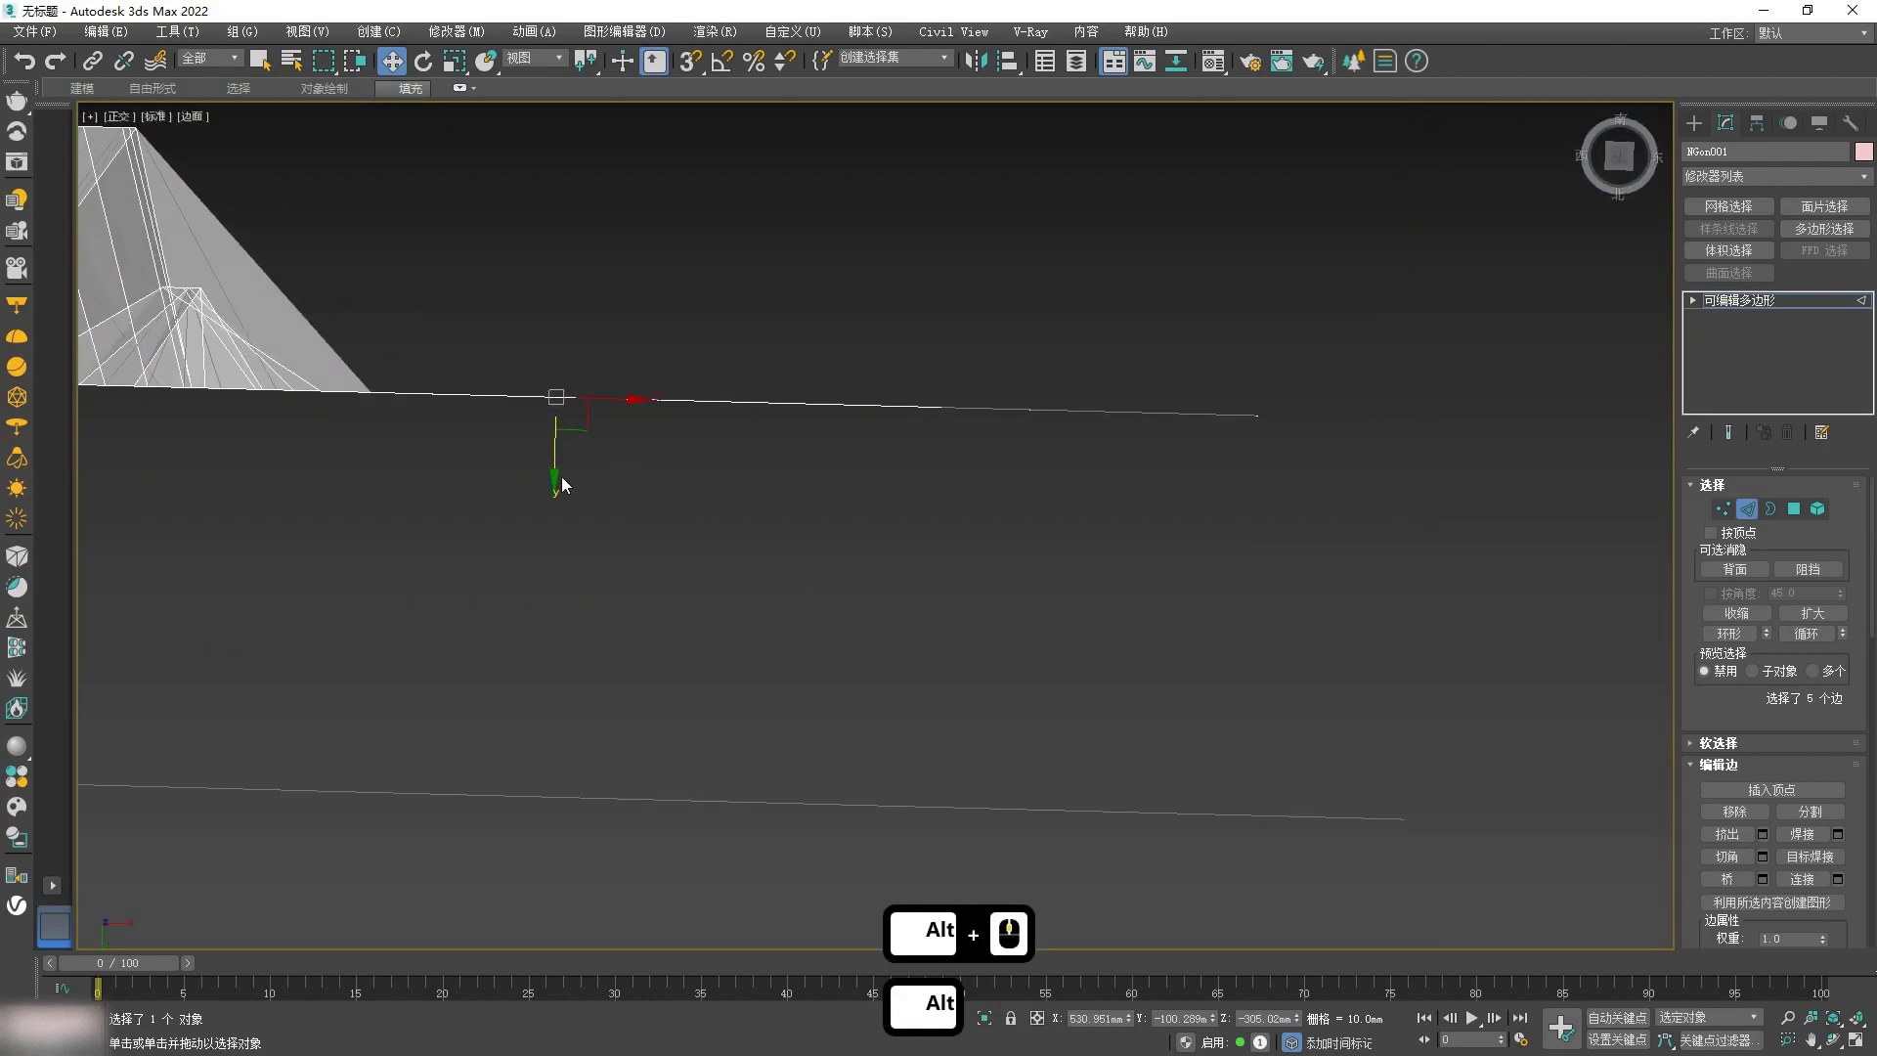
{"action": "middle_click_drag", "start_coordinate": [560, 449], "coordinate": [759, 614], "text": "alt"}
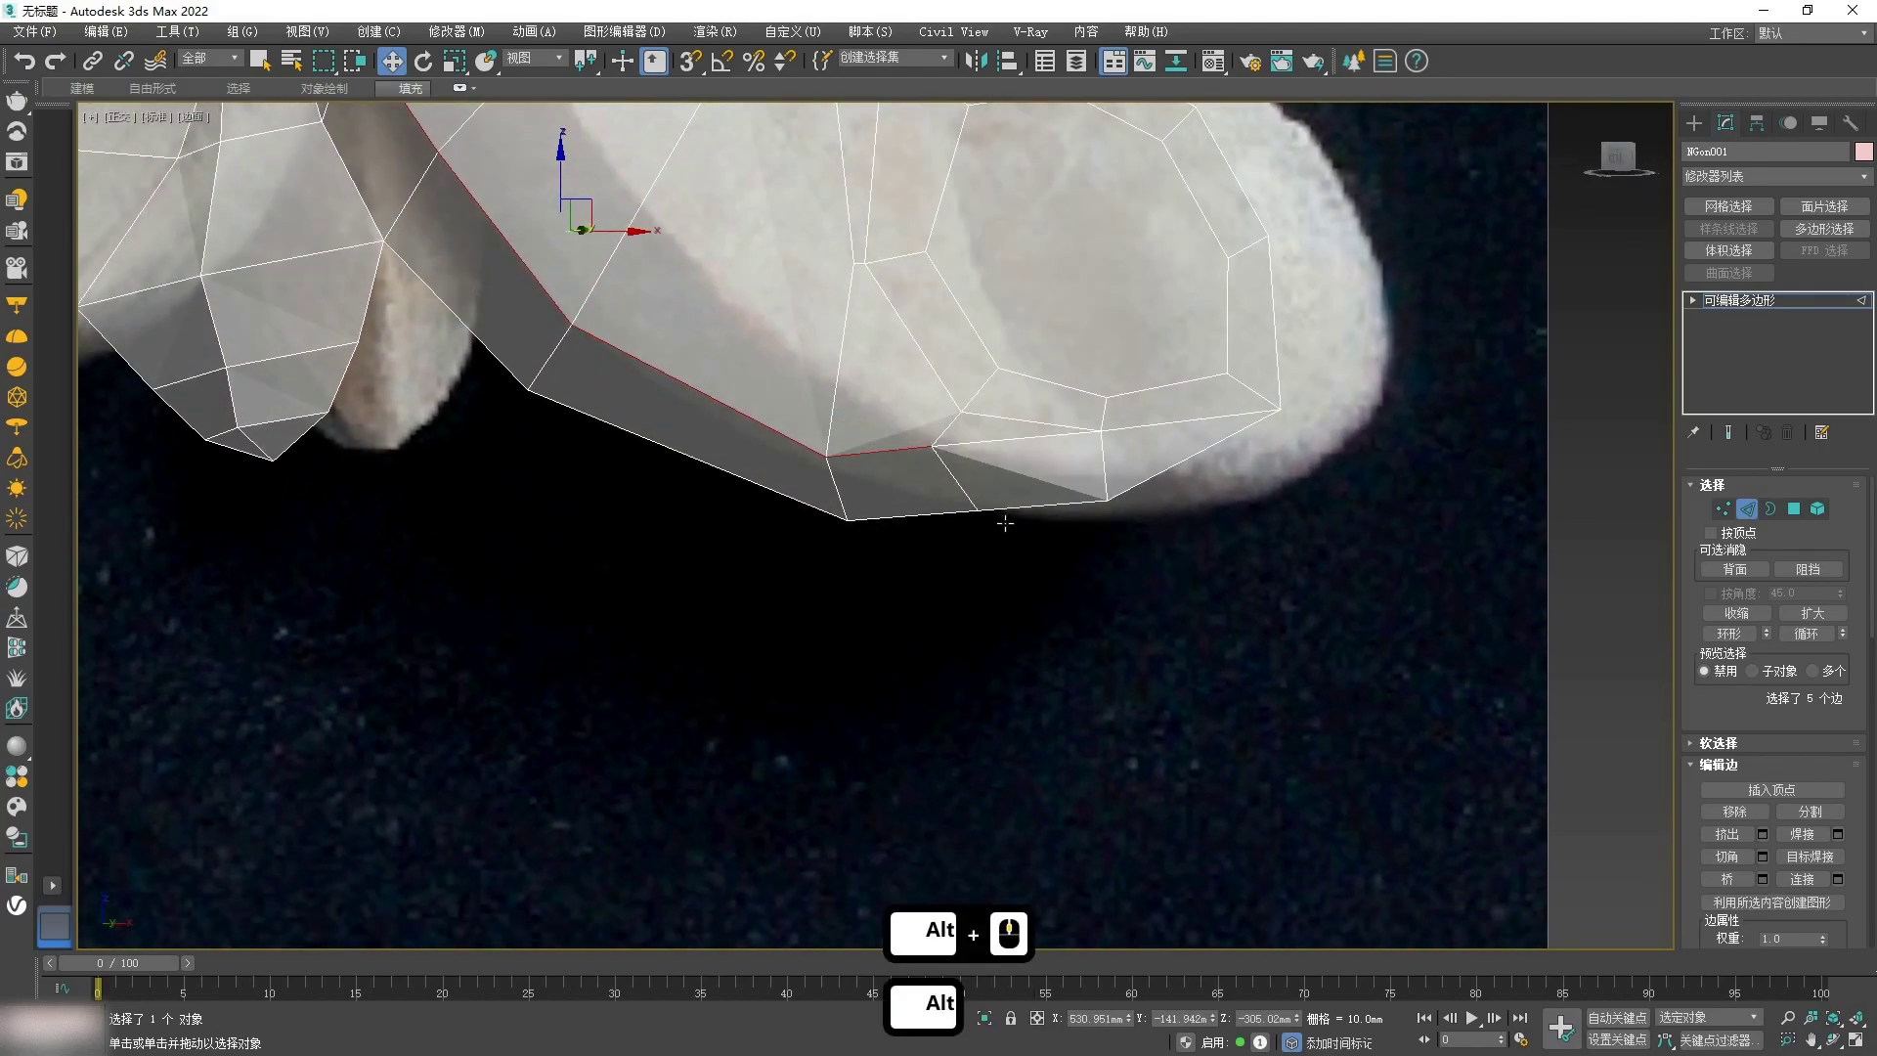
Step: Pull the vertex just below the tail's round end face forward to about Y -135 mm
{"action": "middle_click_drag", "start_coordinate": [1001, 517], "coordinate": [1049, 648]}
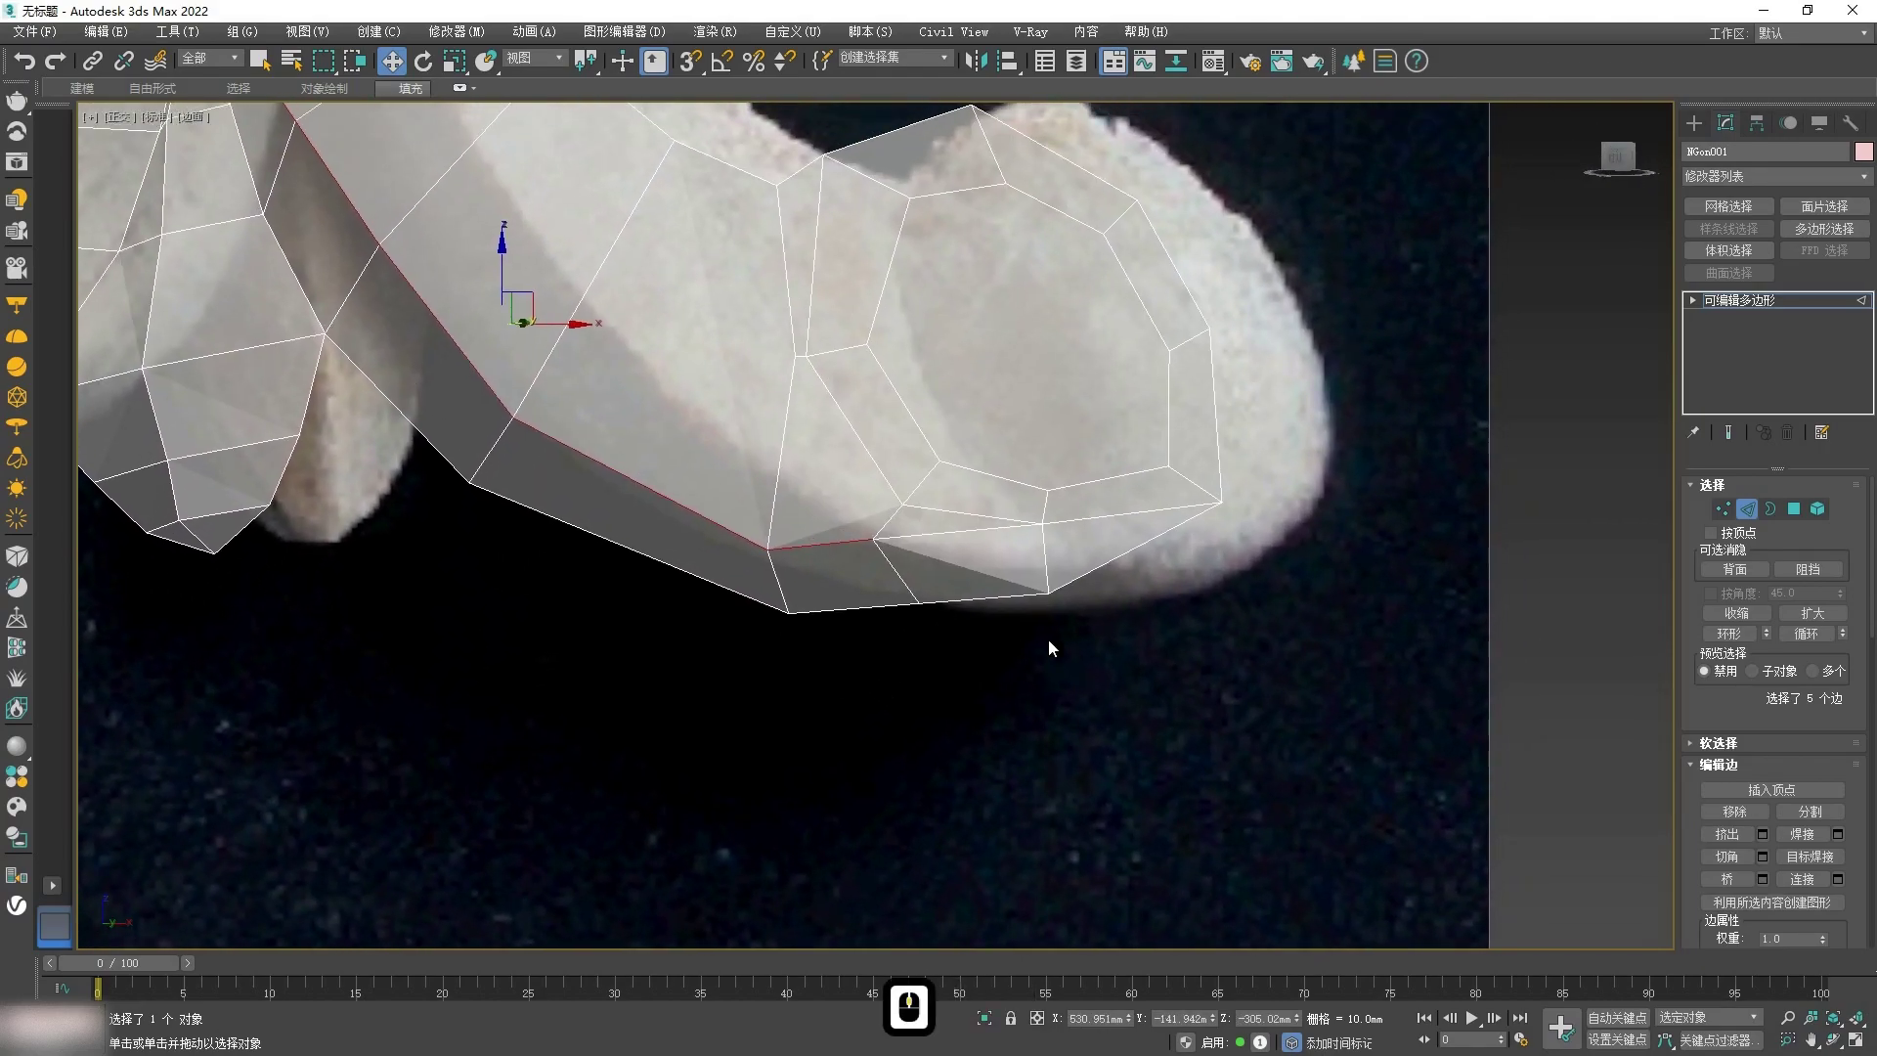
{"action": "key", "text": "4"}
{"action": "left_click", "coordinate": [1017, 391]}
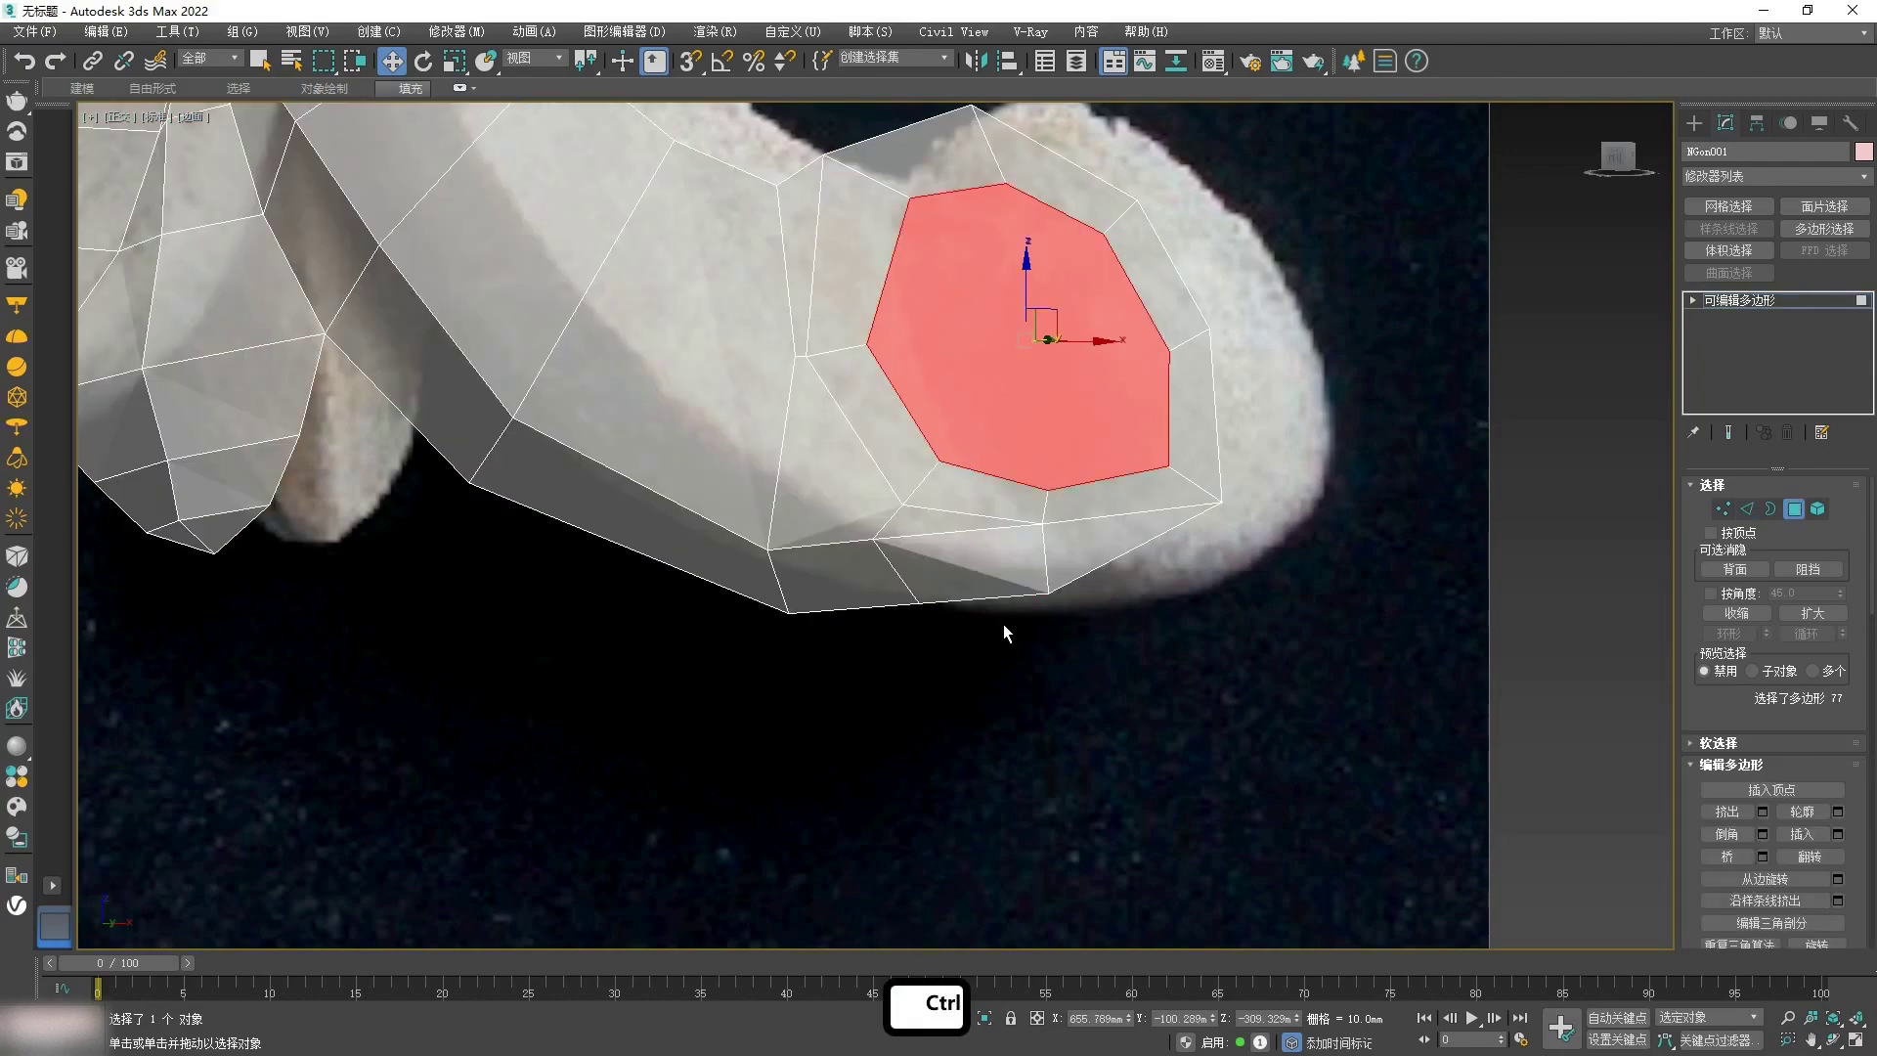
{"action": "mouse_move", "coordinate": [1025, 681]}
{"action": "middle_mouse_down", "text": "alt"}
{"action": "mouse_move", "coordinate": [1022, 568]}
{"action": "mouse_move", "coordinate": [1018, 678]}
{"action": "middle_mouse_up", "text": "alt"}
{"action": "key", "text": "2"}
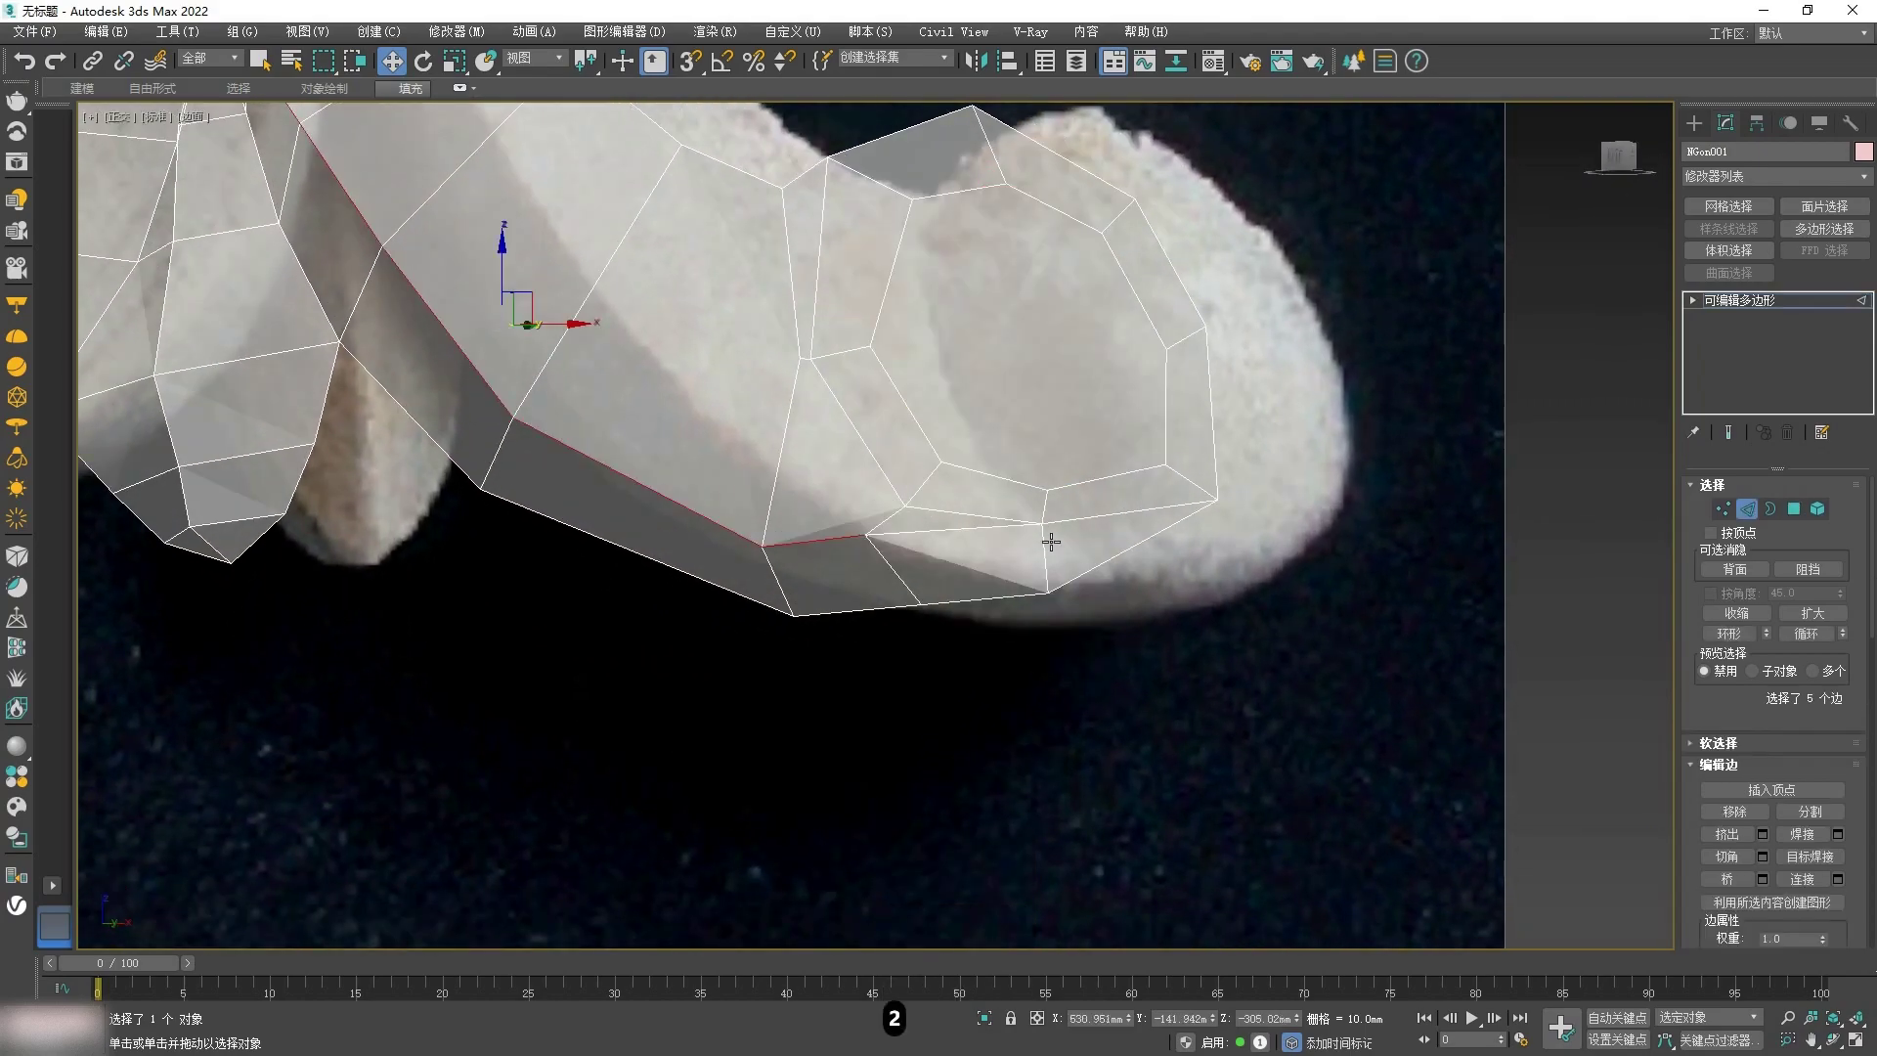
{"action": "key", "text": "1"}
{"action": "middle_click_drag", "start_coordinate": [1050, 643], "coordinate": [989, 266], "text": "alt"}
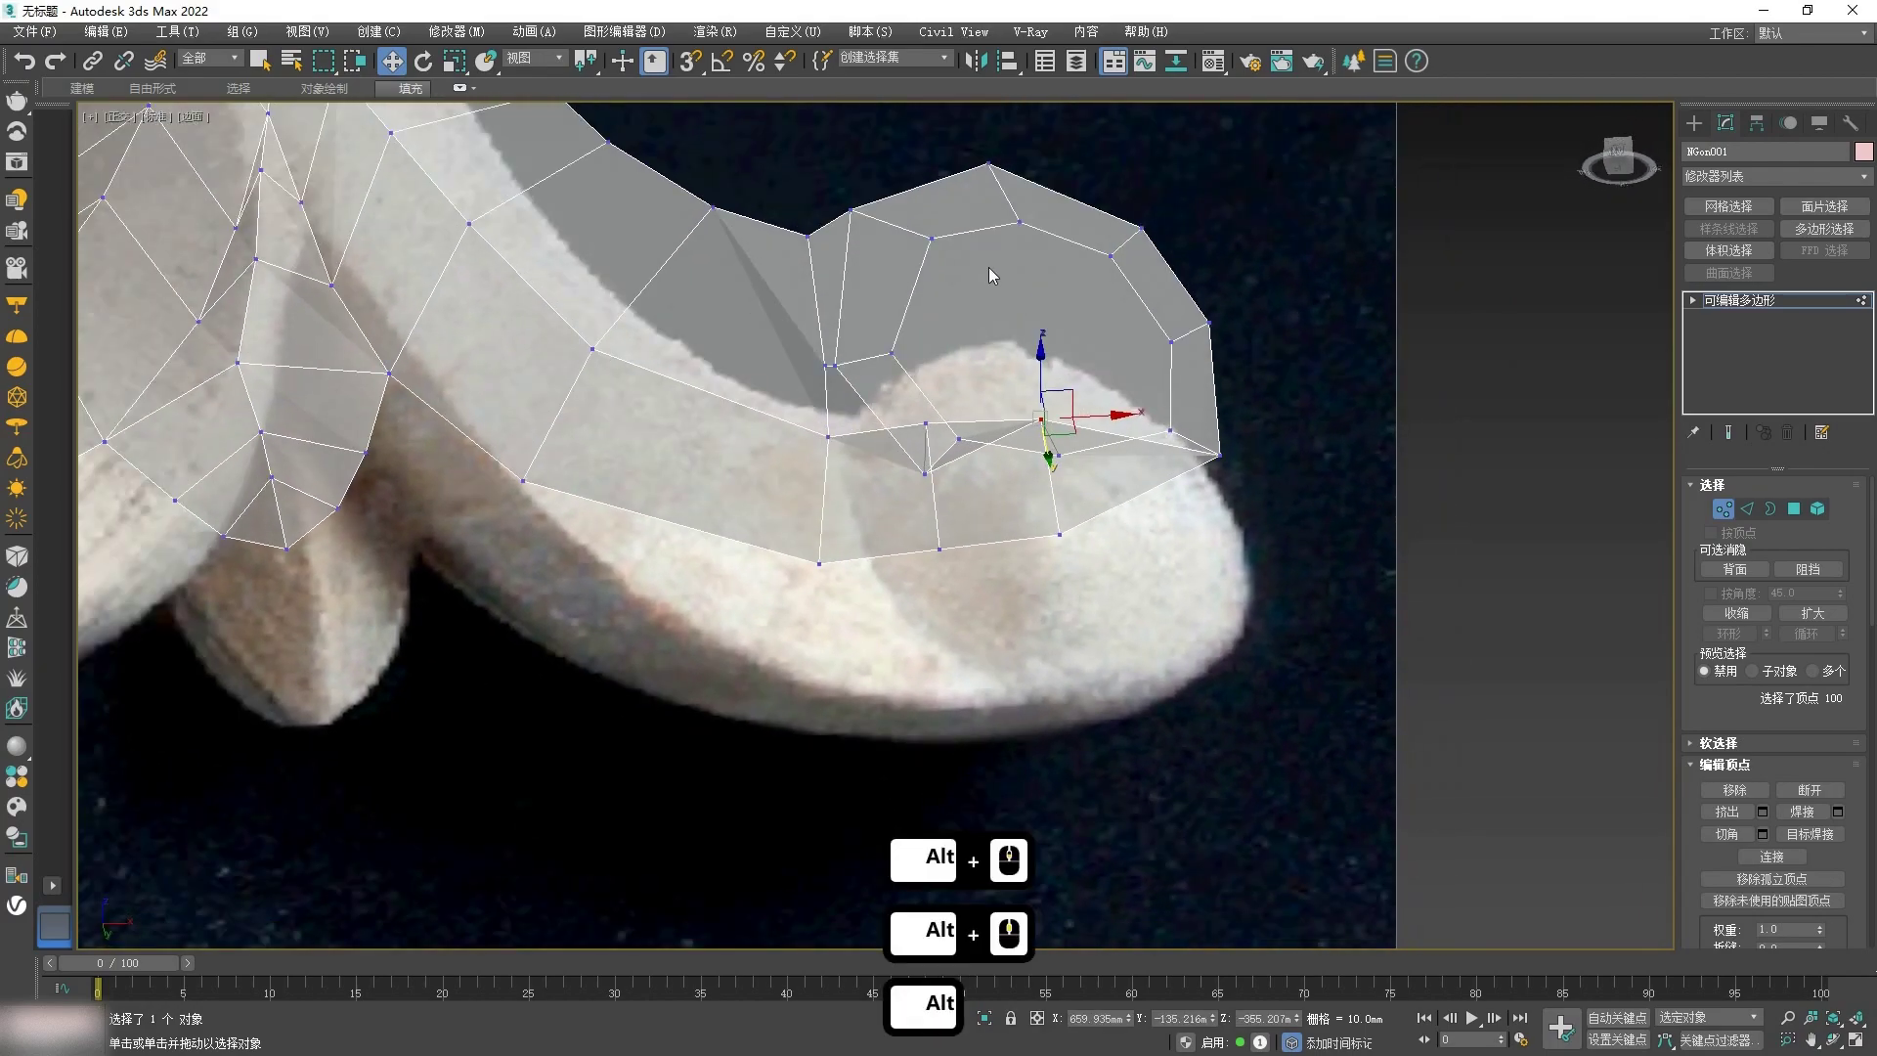
Step: Pull the vertex just below the tail's round end face further forward to about Y -142 mm
{"action": "key", "text": "4"}
{"action": "middle_click_drag", "start_coordinate": [1040, 677], "coordinate": [1052, 554], "text": "alt"}
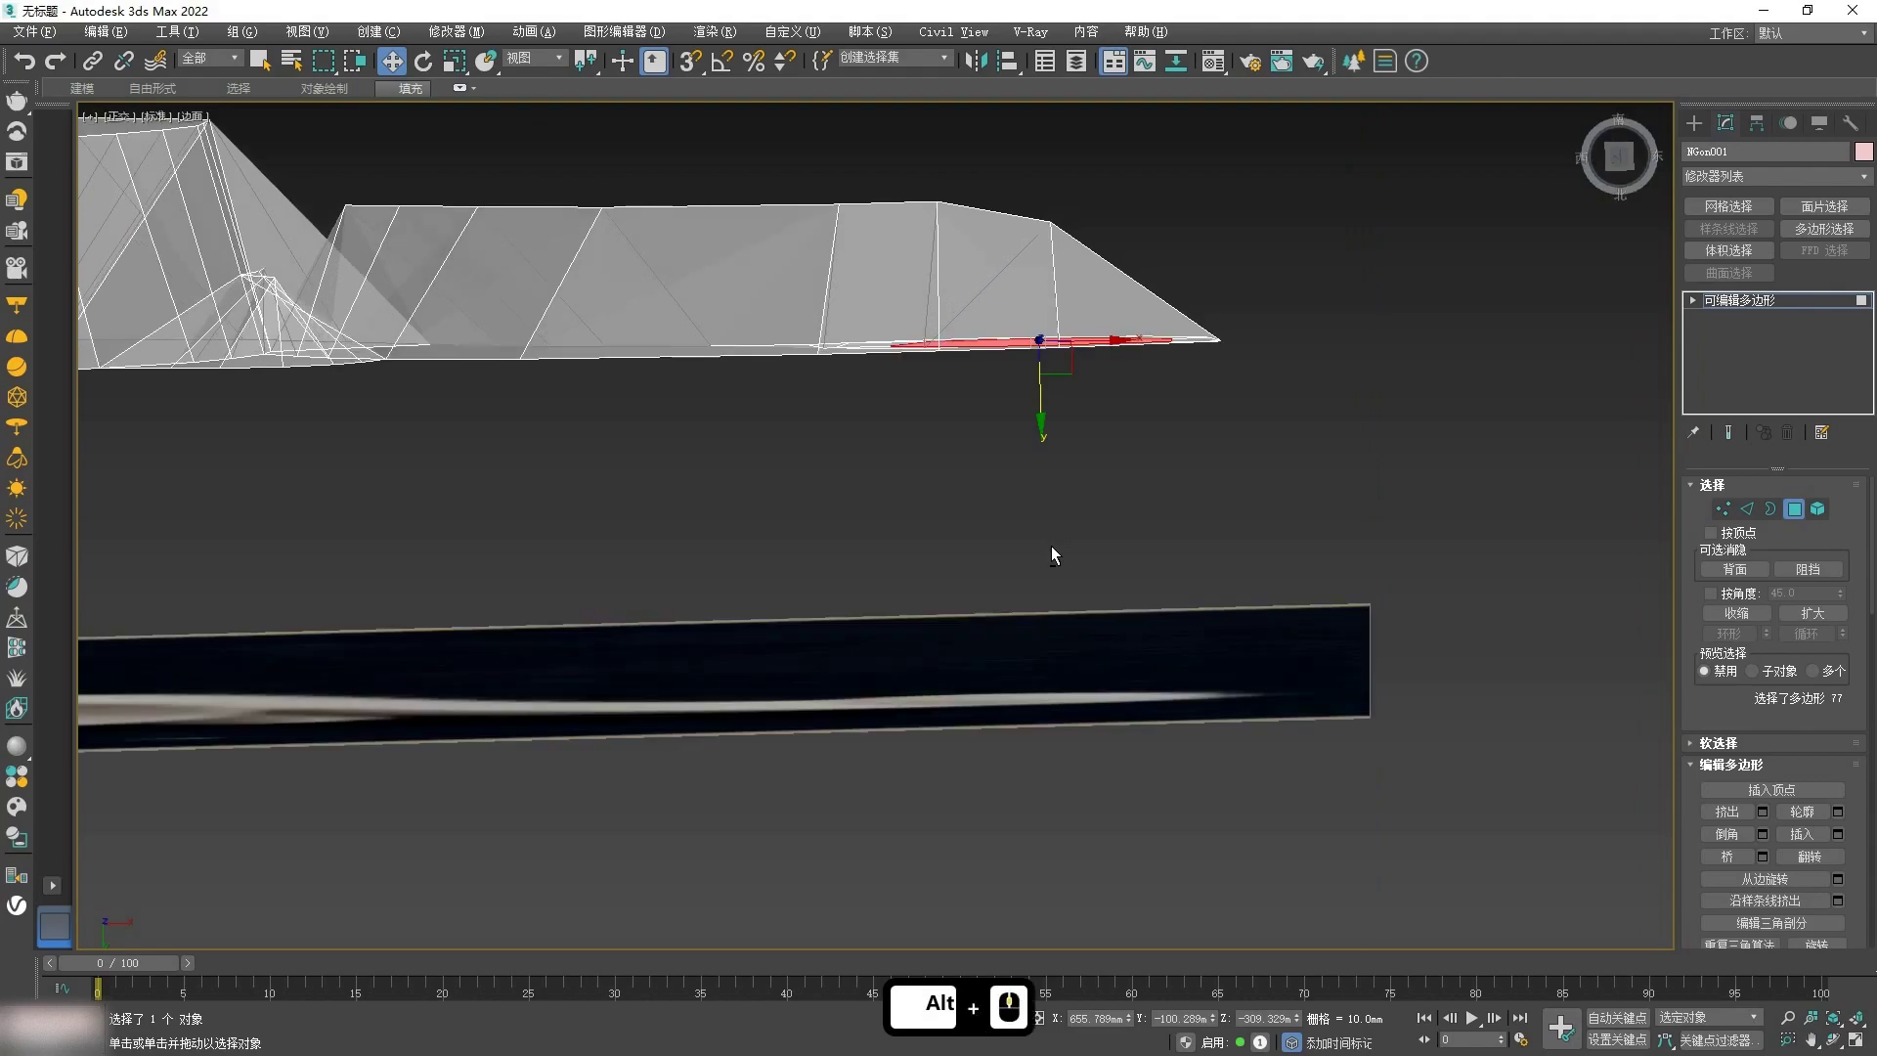
{"action": "middle_click_drag", "start_coordinate": [833, 469], "coordinate": [846, 603], "text": "alt"}
{"action": "scroll", "coordinate": [818, 599], "scroll_direction": "down", "scroll_amount": 3}
{"action": "scroll", "coordinate": [804, 641], "scroll_direction": "up", "scroll_amount": 3}
{"action": "key", "text": "1"}
{"action": "scroll", "coordinate": [880, 598], "scroll_direction": "up", "scroll_amount": 4}
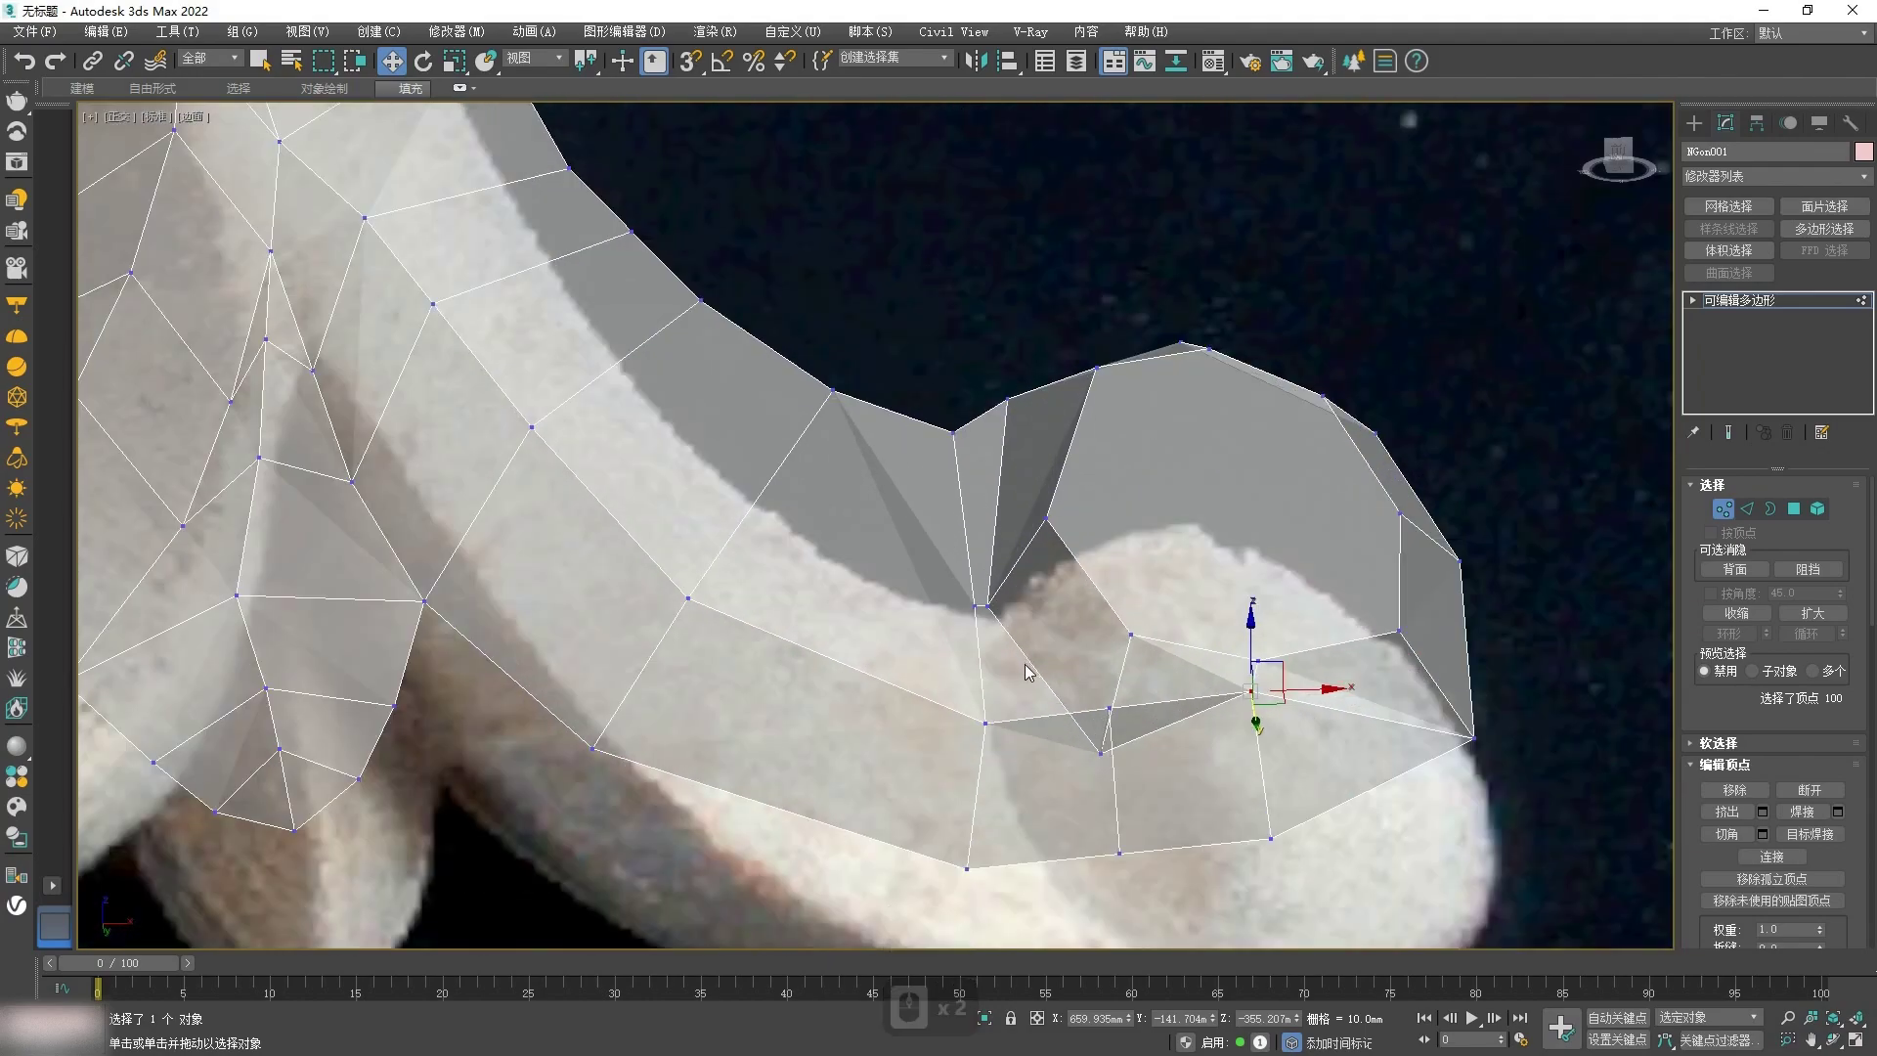
Step: Pull the inner vertex where the tail scroll meets its round end forward to about Y -103 mm
{"action": "middle_click_drag", "start_coordinate": [999, 673], "coordinate": [997, 715], "text": "alt"}
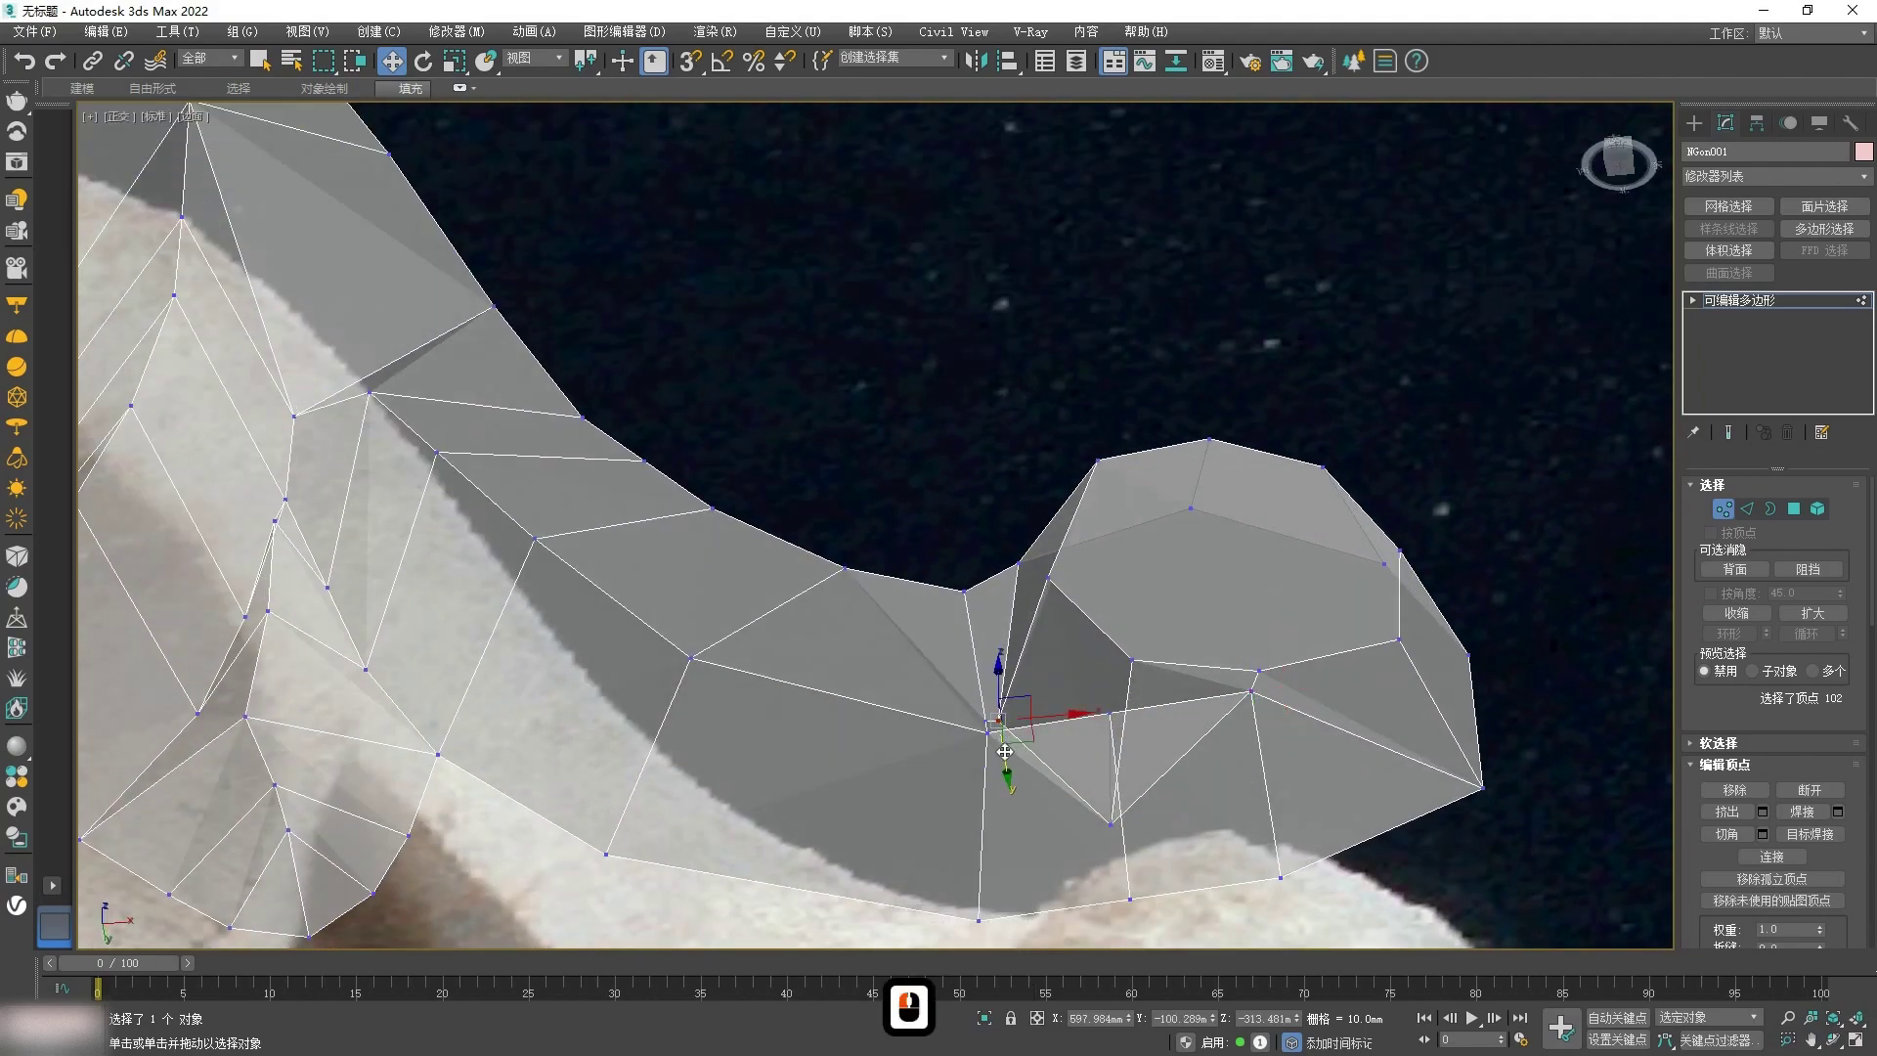
{"action": "key", "text": "f"}
{"action": "scroll", "coordinate": [989, 746], "scroll_direction": "down", "scroll_amount": 3}
{"action": "scroll", "coordinate": [1125, 665], "scroll_direction": "up", "scroll_amount": 9}
{"action": "middle_click_drag", "start_coordinate": [1026, 695], "coordinate": [1062, 720]}
{"action": "scroll", "coordinate": [919, 645], "scroll_direction": "up", "scroll_amount": 2}
{"action": "scroll", "coordinate": [901, 686], "scroll_direction": "down", "scroll_amount": 2}
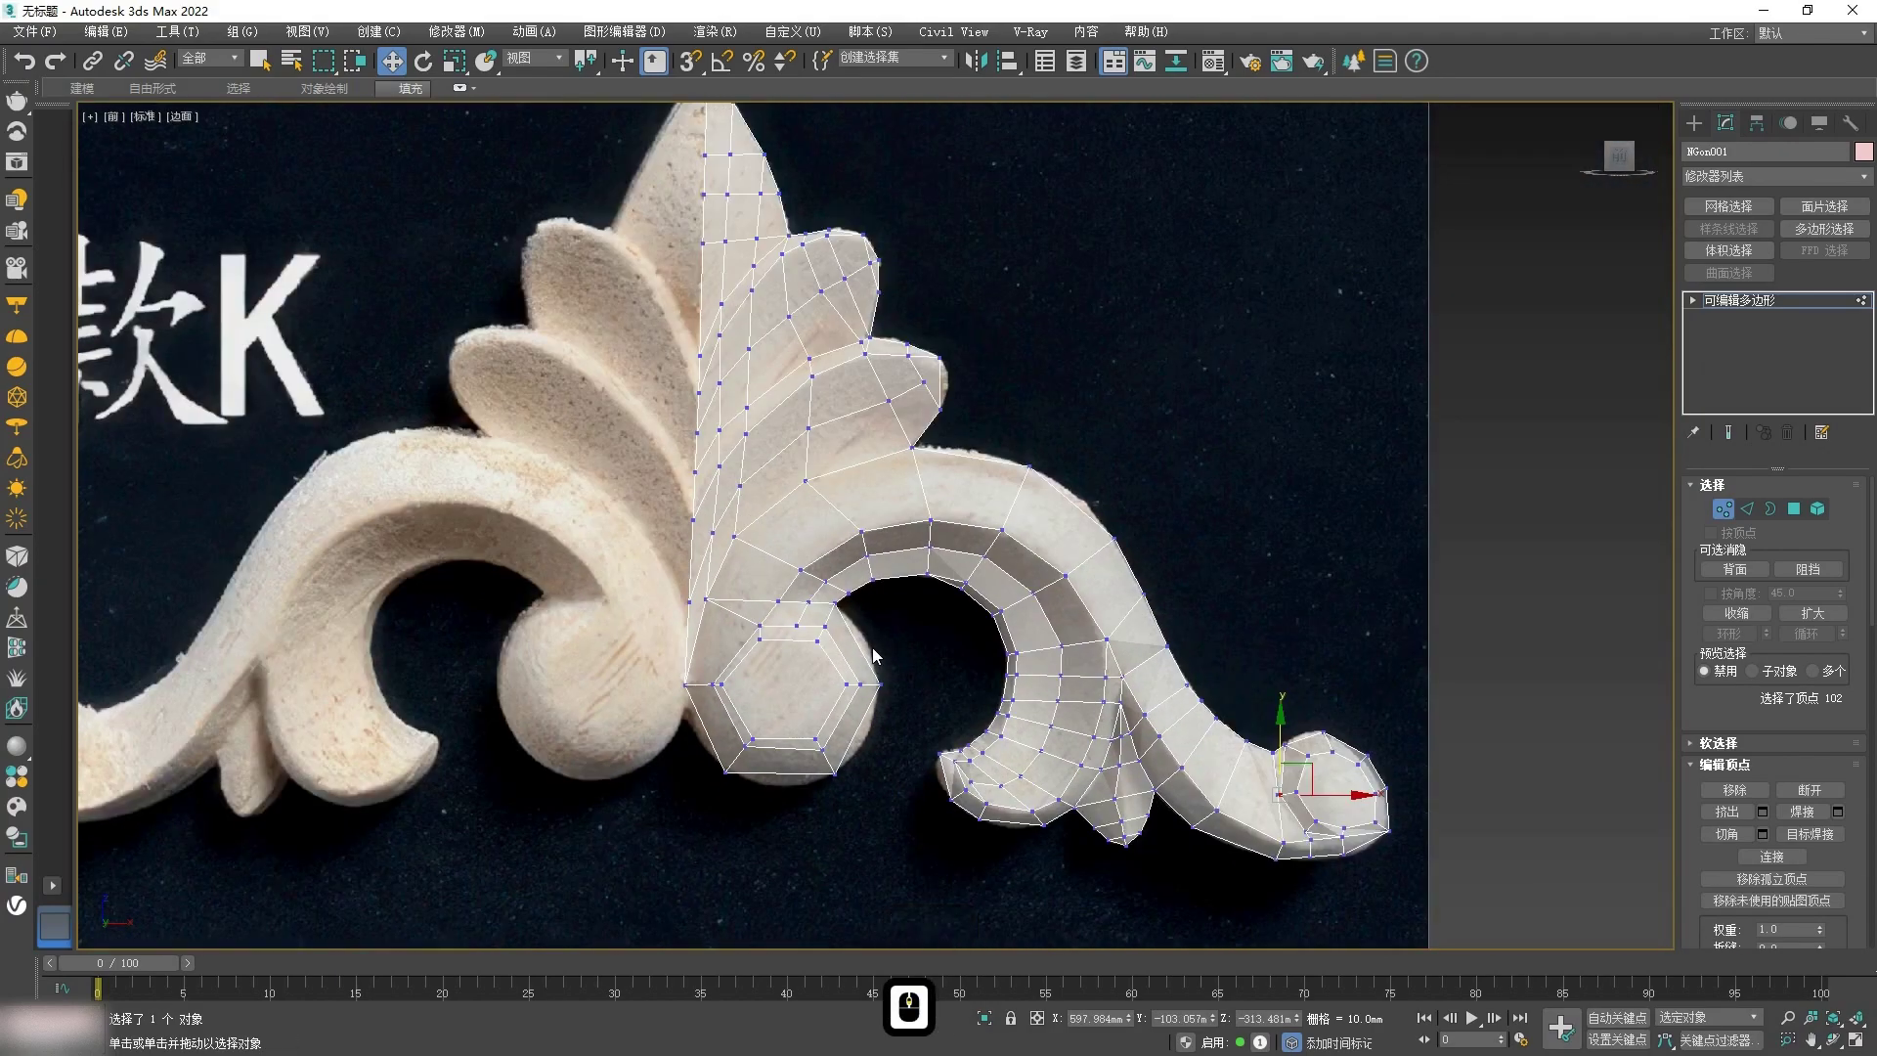
Step: Select the upper ridge edges of the two side leaves, leaving out the upper leaf's tip edge, and pull them forward
{"action": "middle_click_drag", "start_coordinate": [807, 557], "coordinate": [833, 641]}
{"action": "scroll", "coordinate": [776, 548], "scroll_direction": "up", "scroll_amount": 2}
{"action": "middle_click_drag", "start_coordinate": [804, 485], "coordinate": [798, 601]}
{"action": "key", "text": "2"}
{"action": "double_click", "coordinate": [801, 585]}
{"action": "left_click", "coordinate": [940, 491], "text": "ctrl"}
{"action": "double_click", "coordinate": [736, 466], "text": "ctrl"}
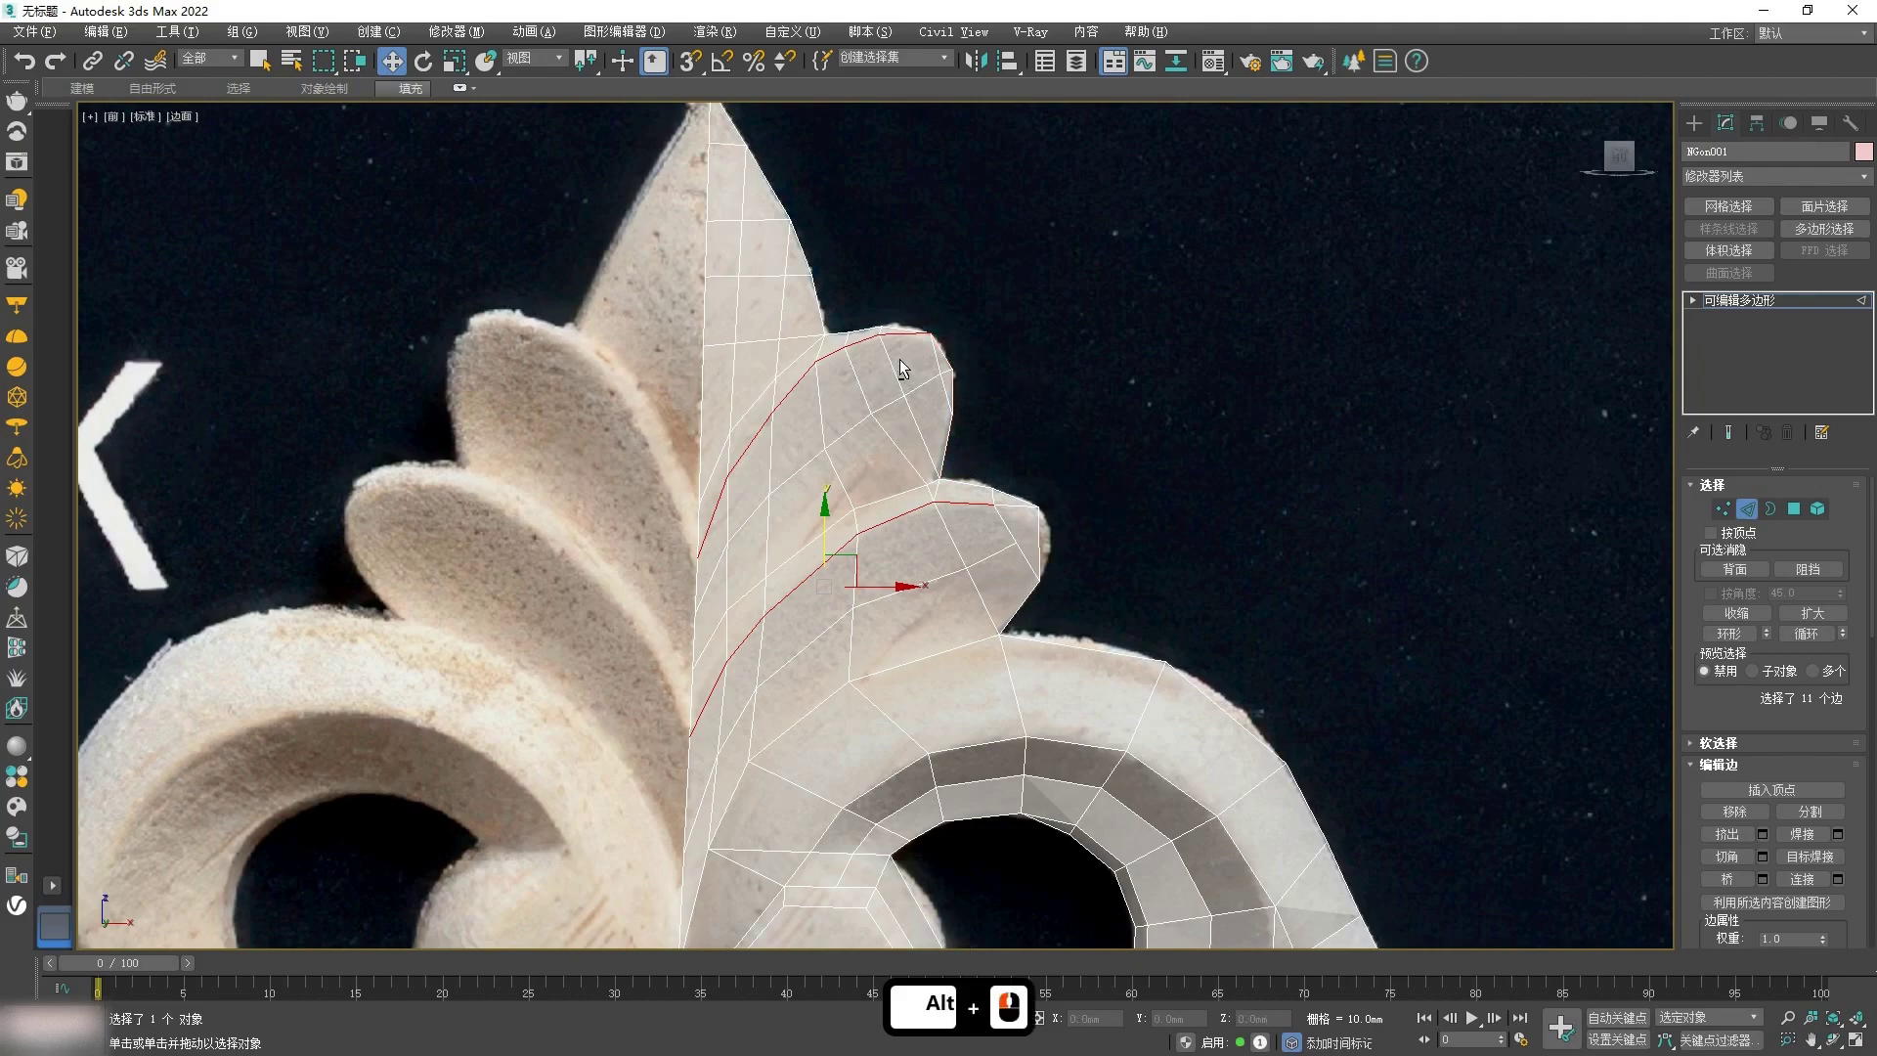
{"action": "left_click", "coordinate": [887, 328], "text": "alt"}
{"action": "middle_click_drag", "start_coordinate": [807, 672], "coordinate": [808, 626], "text": "alt"}
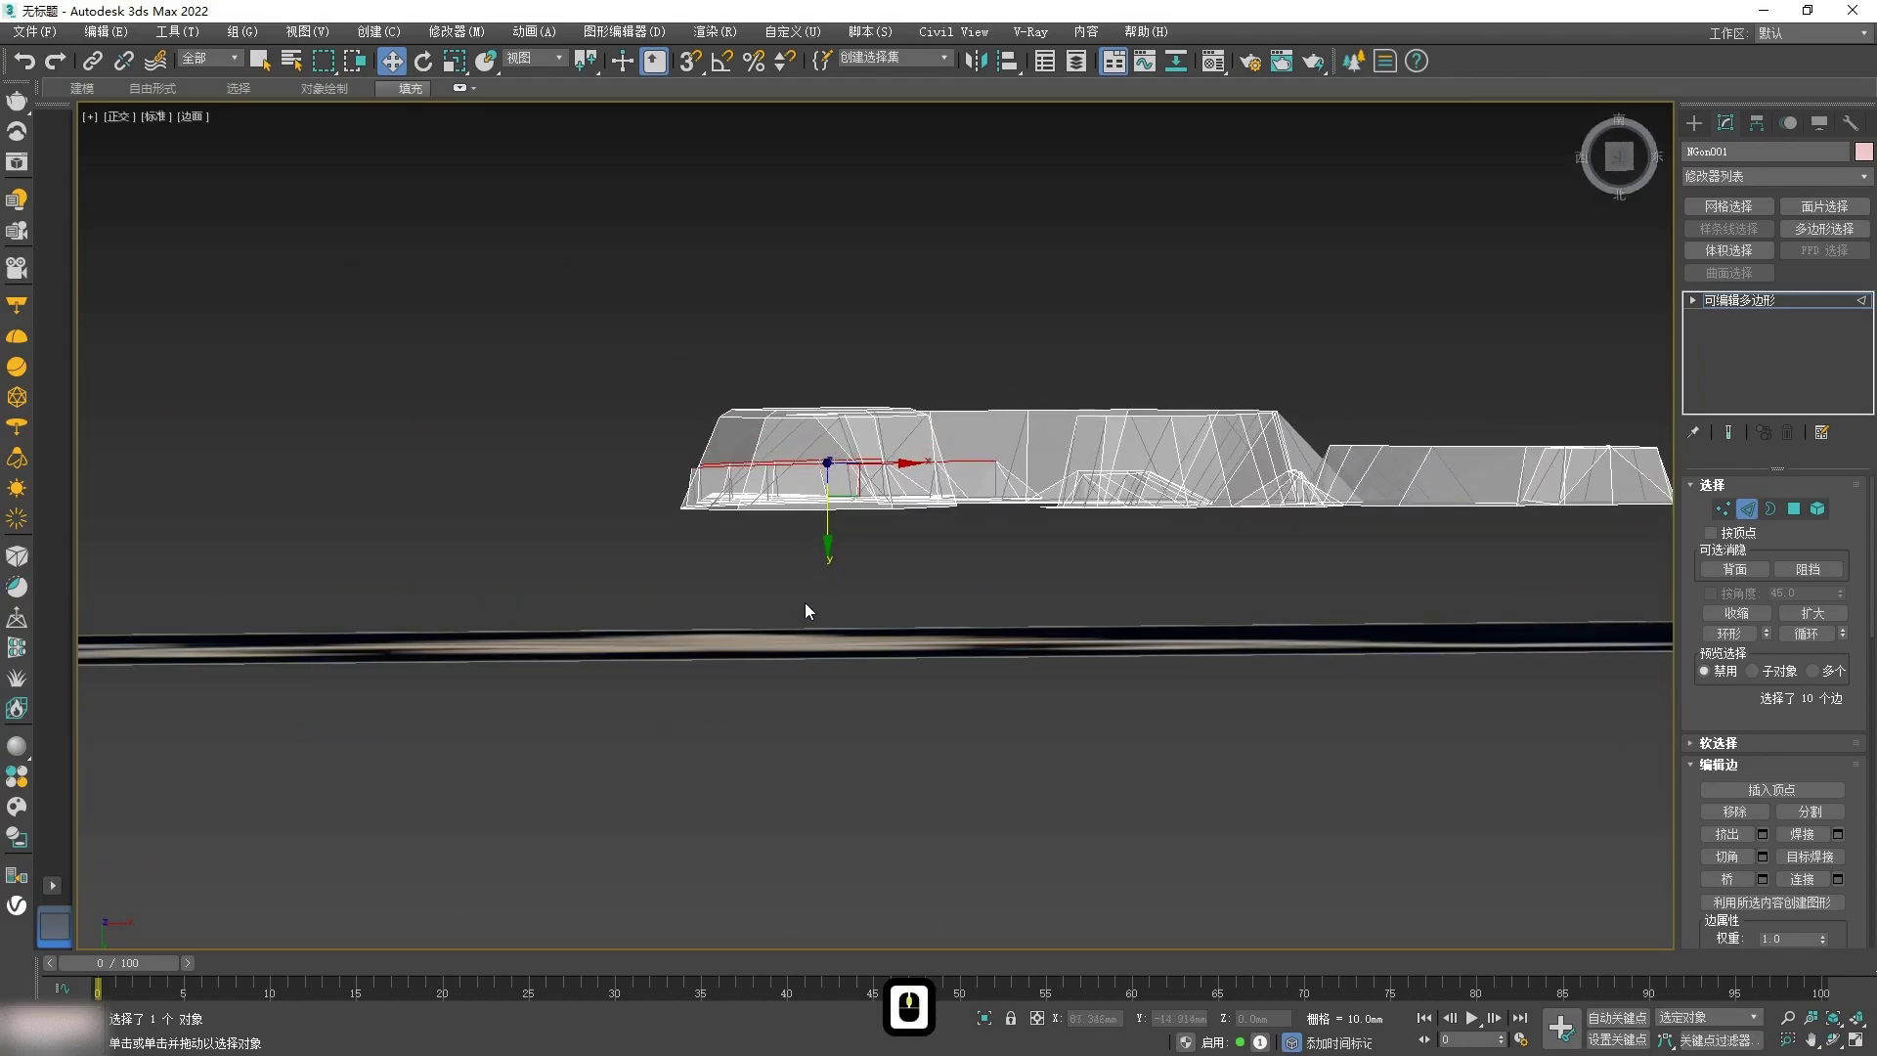
{"action": "scroll", "coordinate": [831, 507], "scroll_direction": "up", "scroll_amount": 2}
{"action": "middle_click_drag", "start_coordinate": [831, 485], "coordinate": [770, 684], "text": "alt"}
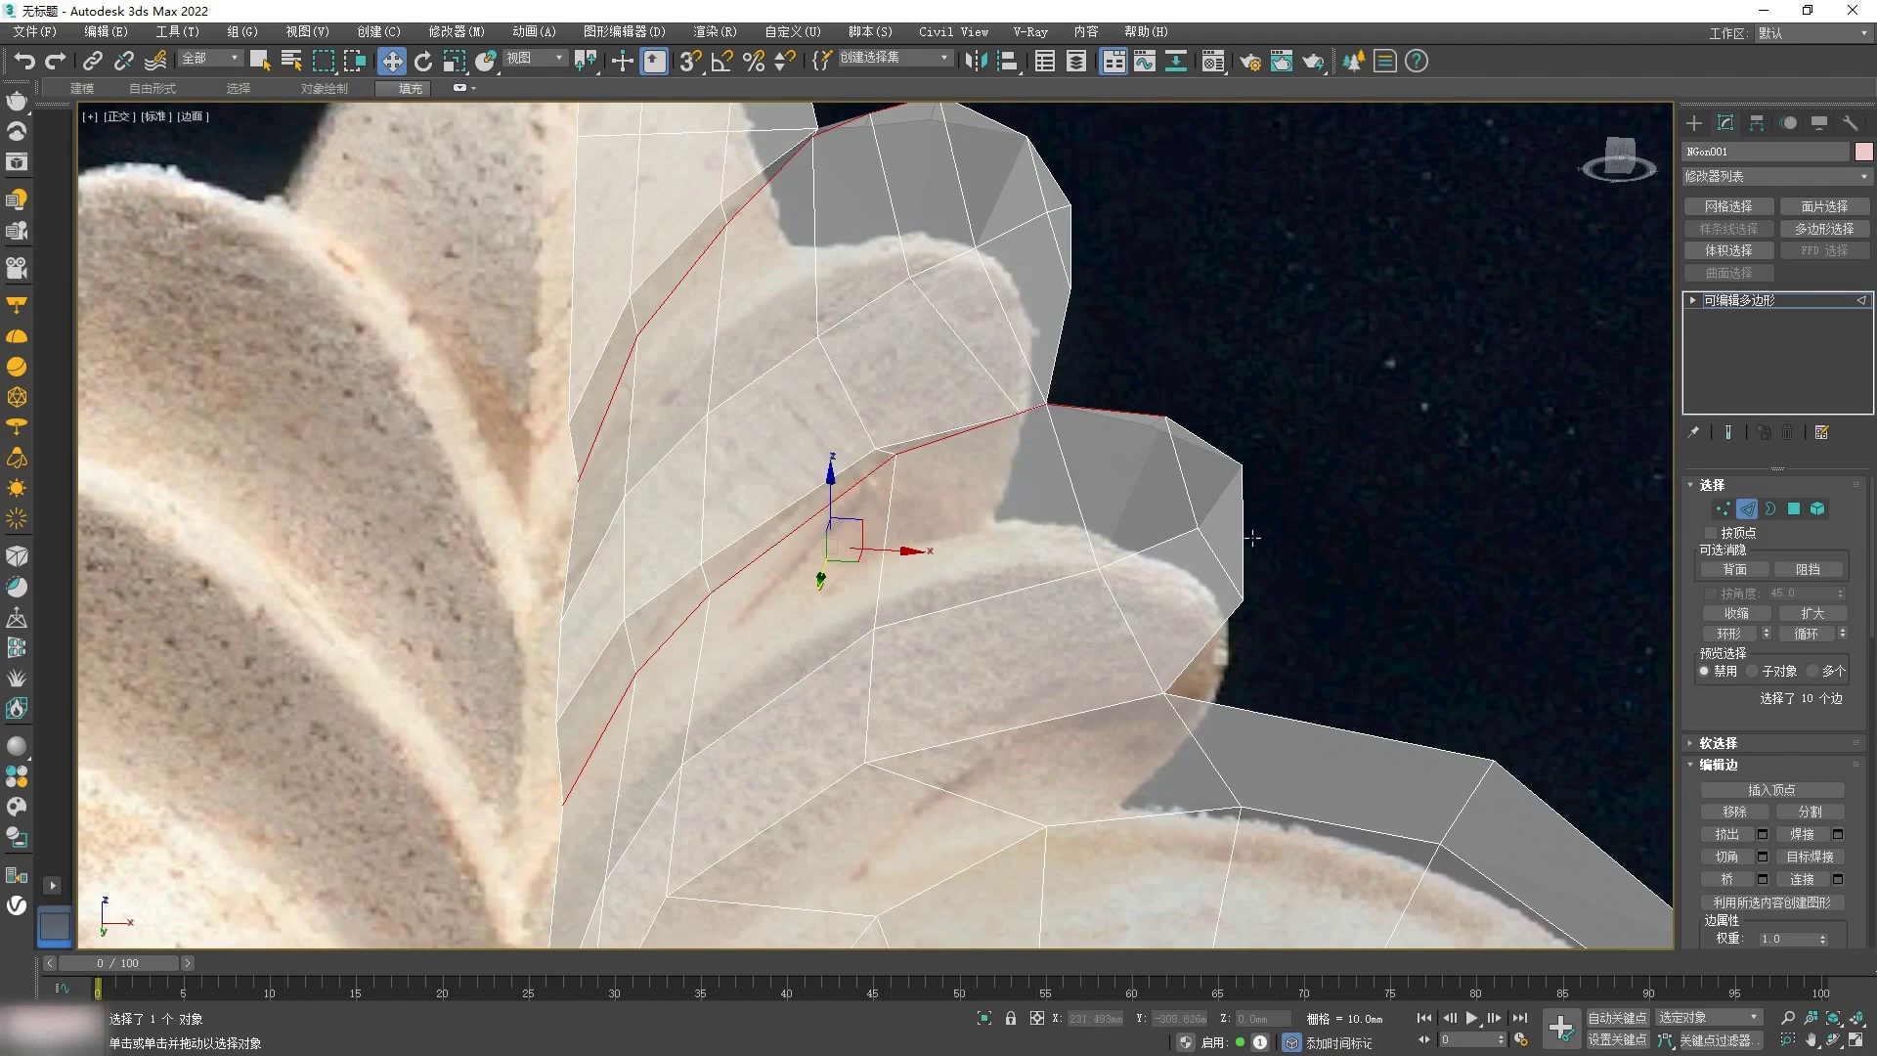
Step: Keep only the upper side leaf's five ridge edges selected and pull them forward by about another 9 mm
{"action": "scroll", "coordinate": [1128, 536], "scroll_direction": "down", "scroll_amount": 3}
{"action": "middle_click_drag", "start_coordinate": [1084, 636], "coordinate": [1072, 701], "text": "alt"}
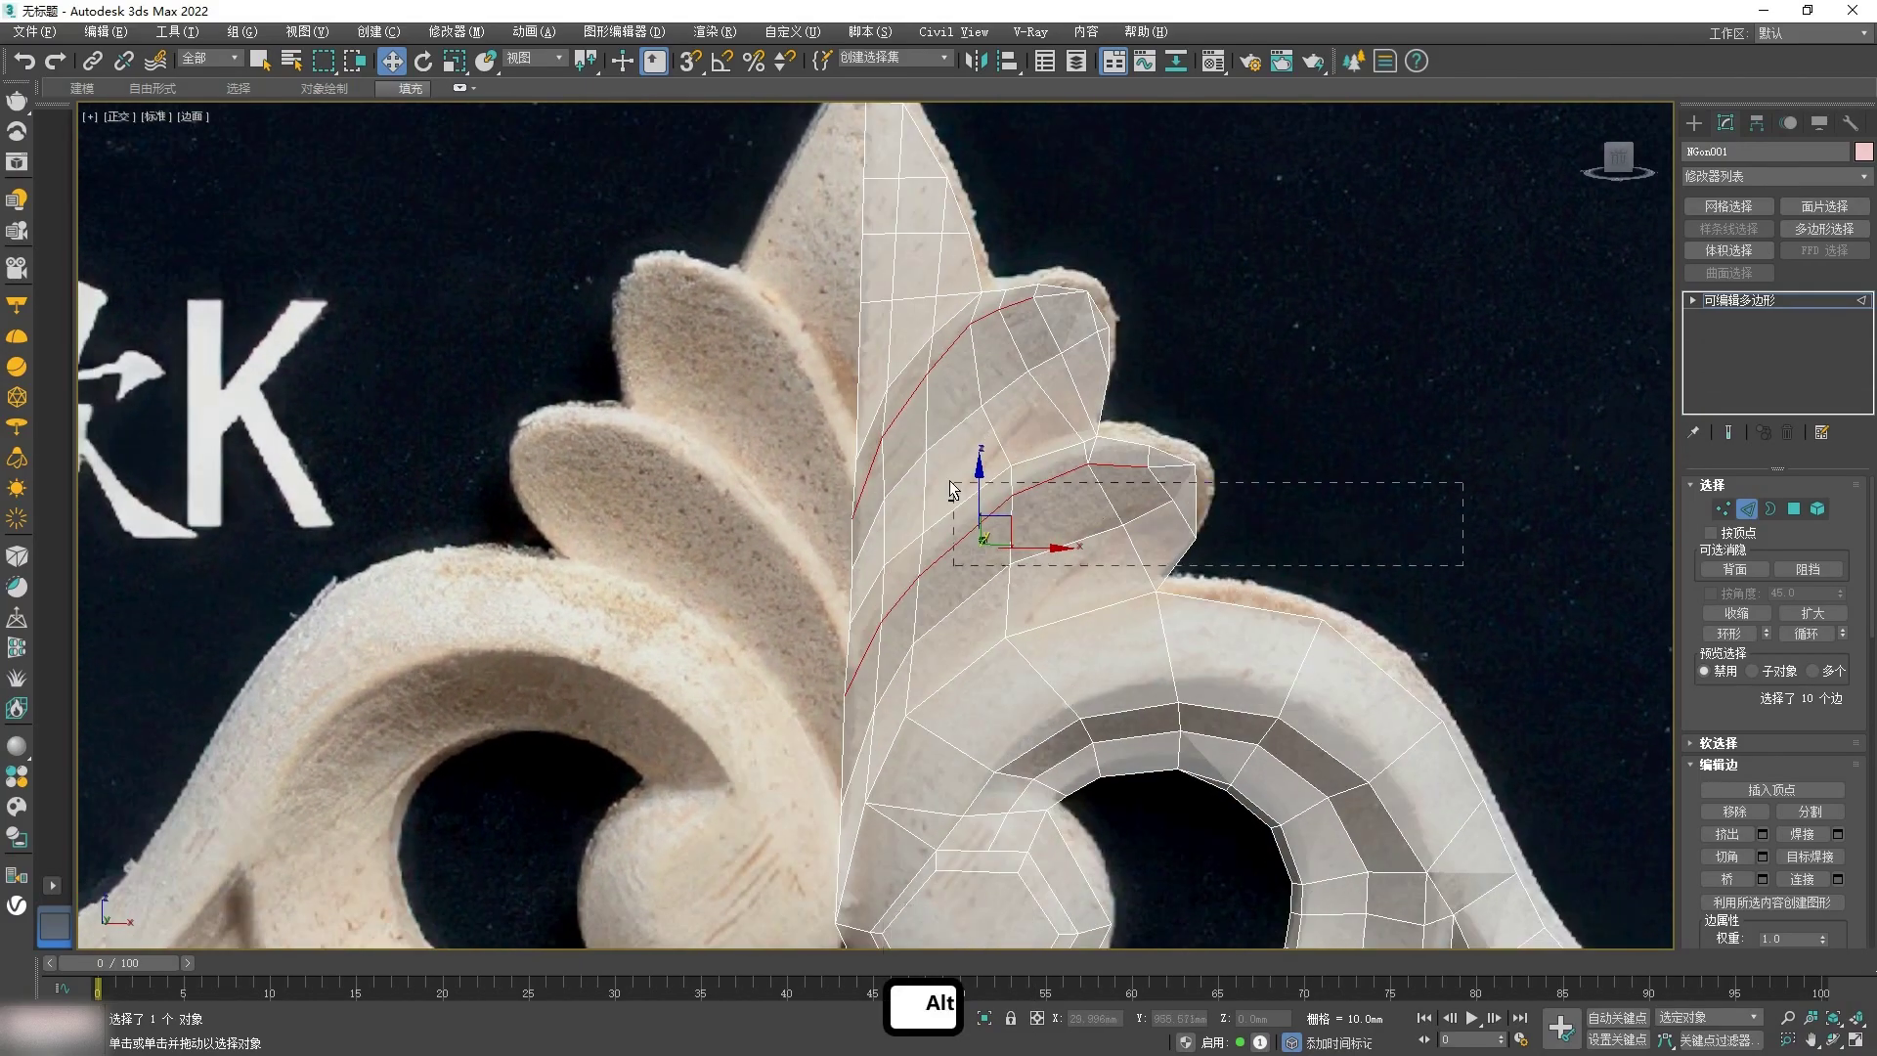
{"action": "left_click_drag", "start_coordinate": [921, 691], "coordinate": [920, 690], "text": "alt"}
{"action": "middle_click_drag", "start_coordinate": [920, 690], "coordinate": [908, 472], "text": "alt"}
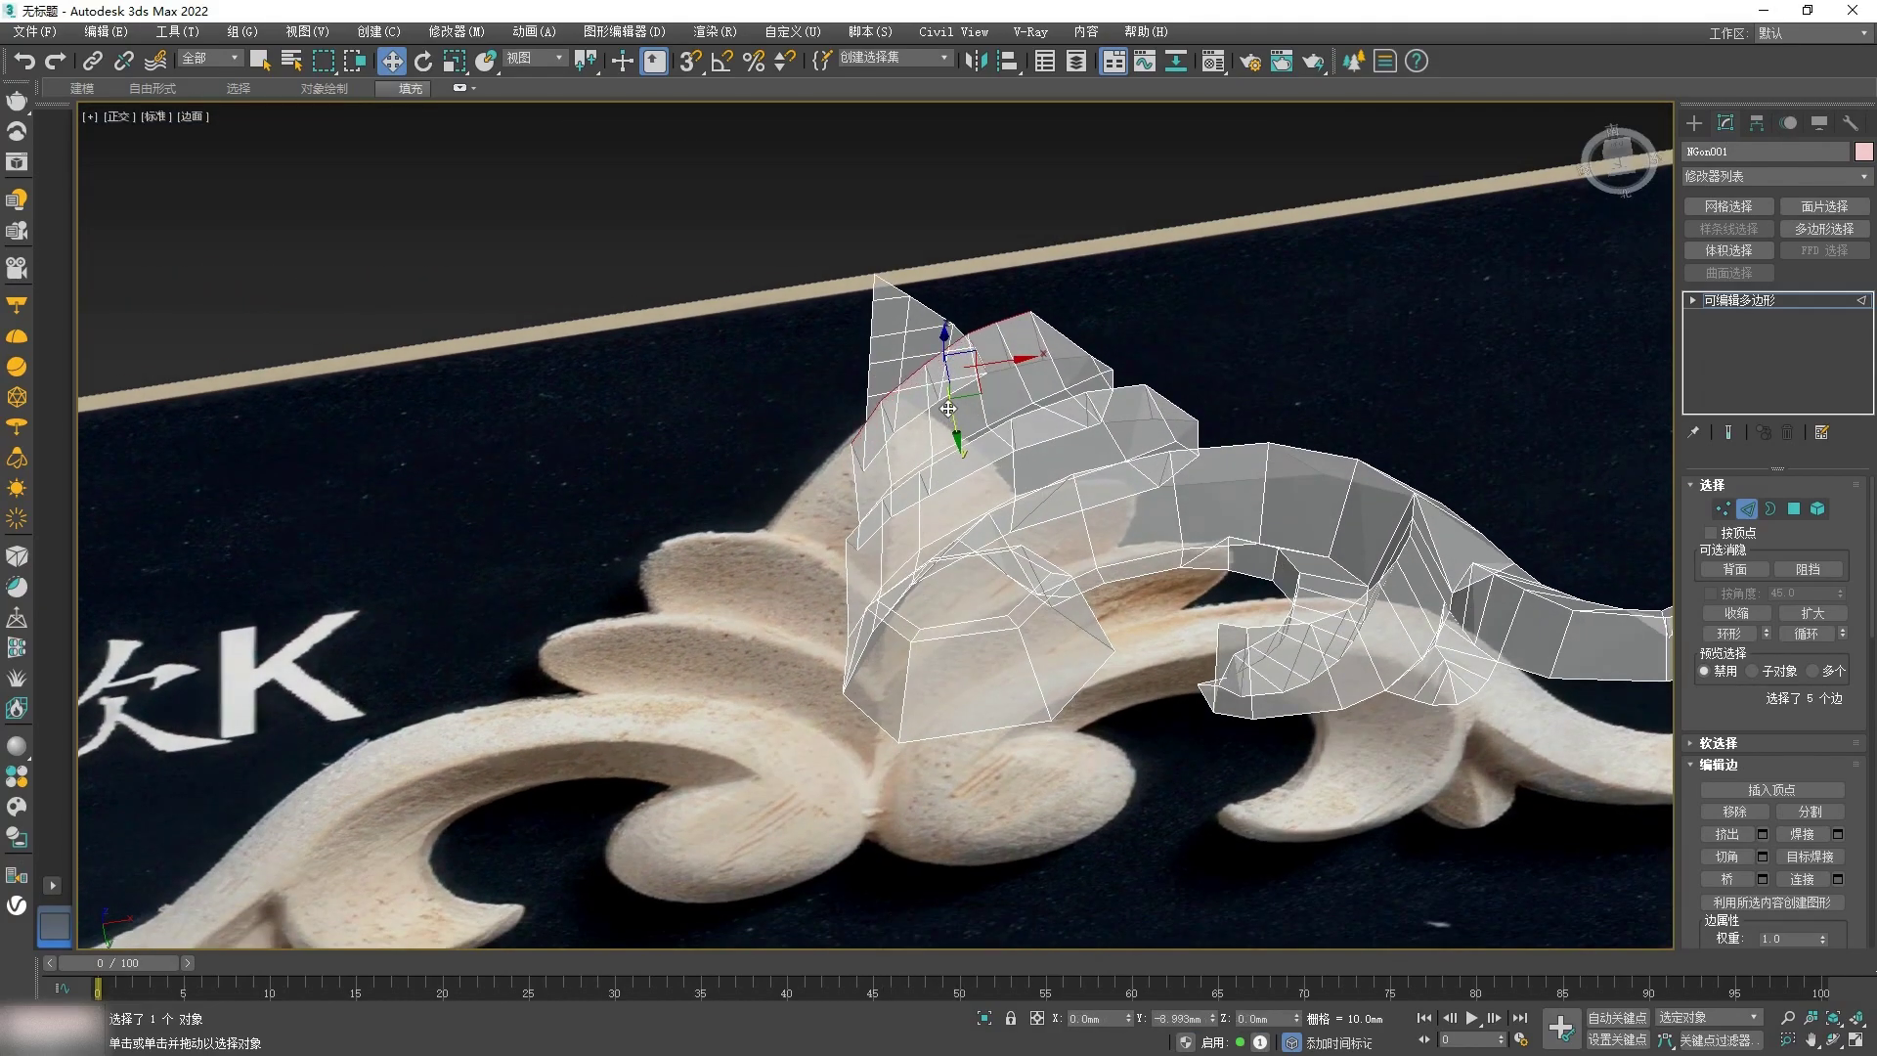
{"action": "key", "text": "f"}
{"action": "scroll", "coordinate": [954, 430], "scroll_direction": "down", "scroll_amount": 2}
{"action": "scroll", "coordinate": [1028, 464], "scroll_direction": "up", "scroll_amount": 7}
{"action": "left_click", "coordinate": [1295, 292]}
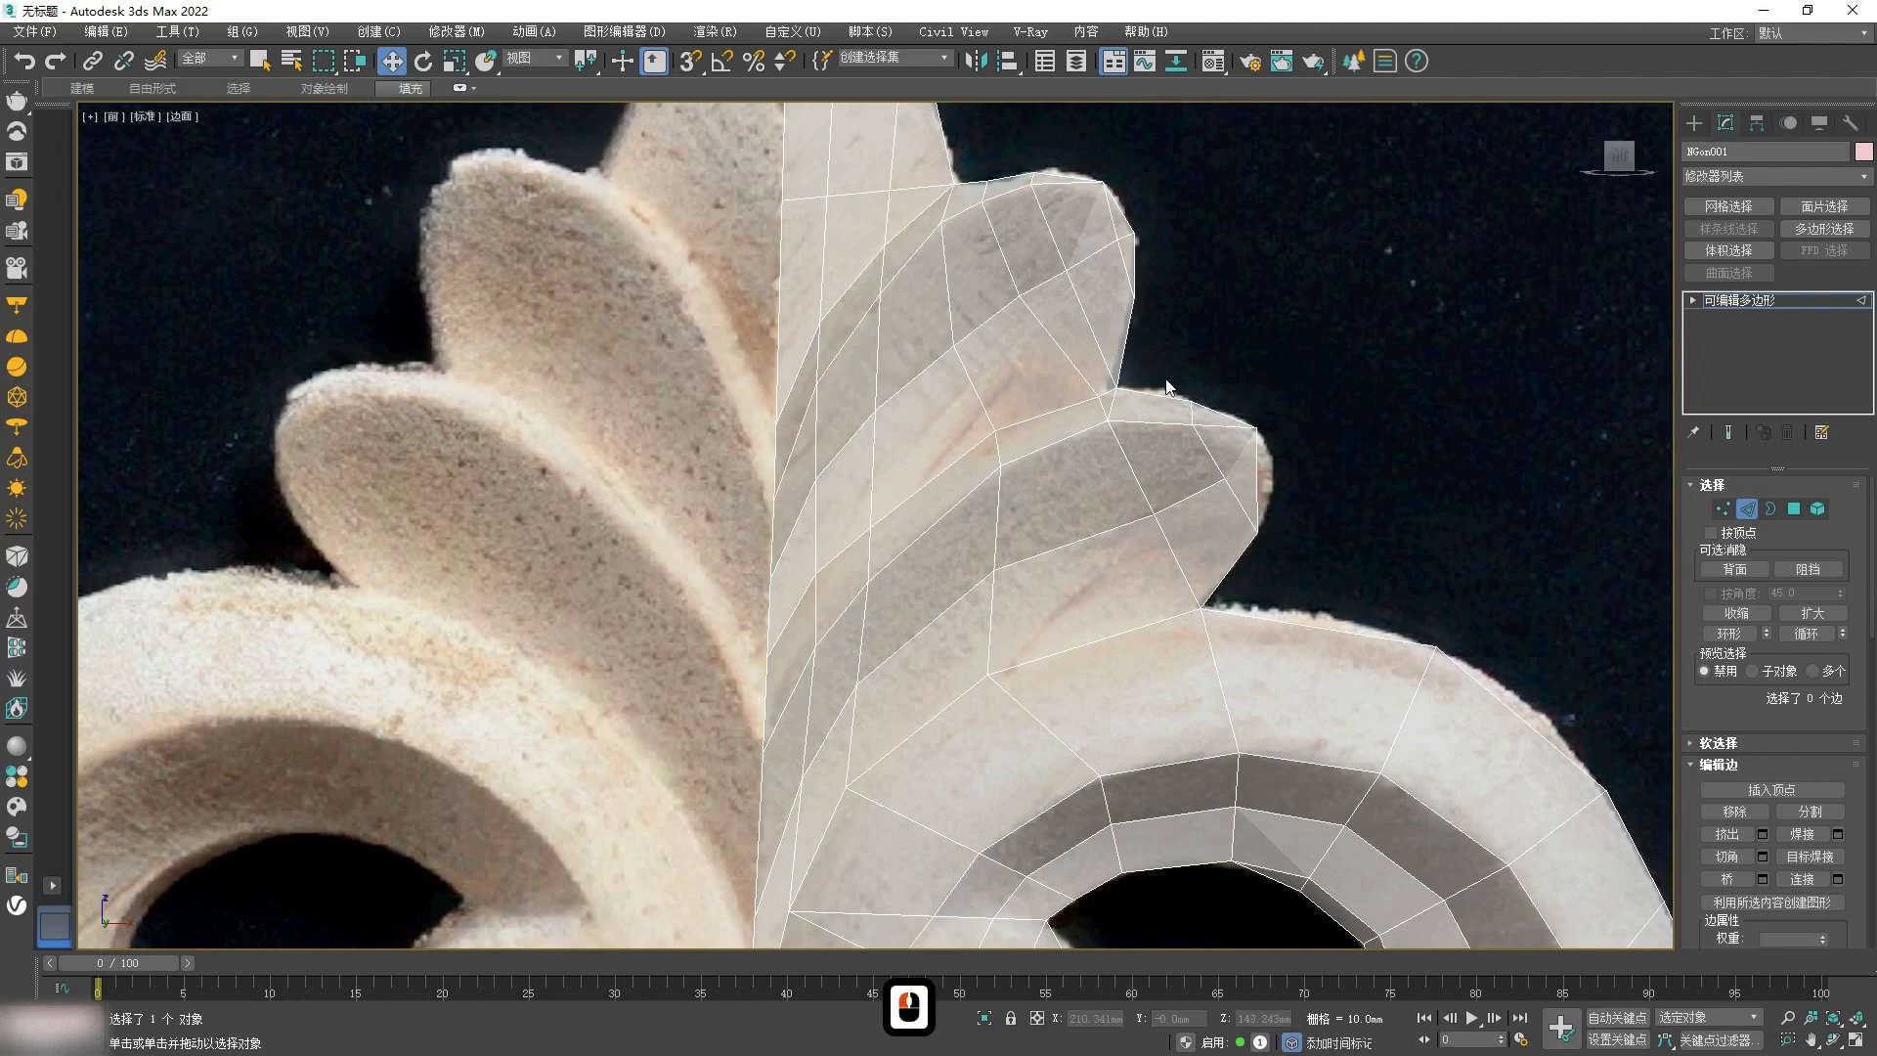
Step: Select the vertex where the small lower leaf meets the scroll and adjust its depth to about Y -150 mm
{"action": "middle_click_drag", "start_coordinate": [1189, 267], "coordinate": [1150, 438]}
{"action": "scroll", "coordinate": [1150, 438], "scroll_direction": "down", "scroll_amount": 2}
{"action": "scroll", "coordinate": [796, 327], "scroll_direction": "down", "scroll_amount": 1}
{"action": "scroll", "coordinate": [838, 626], "scroll_direction": "down", "scroll_amount": 3}
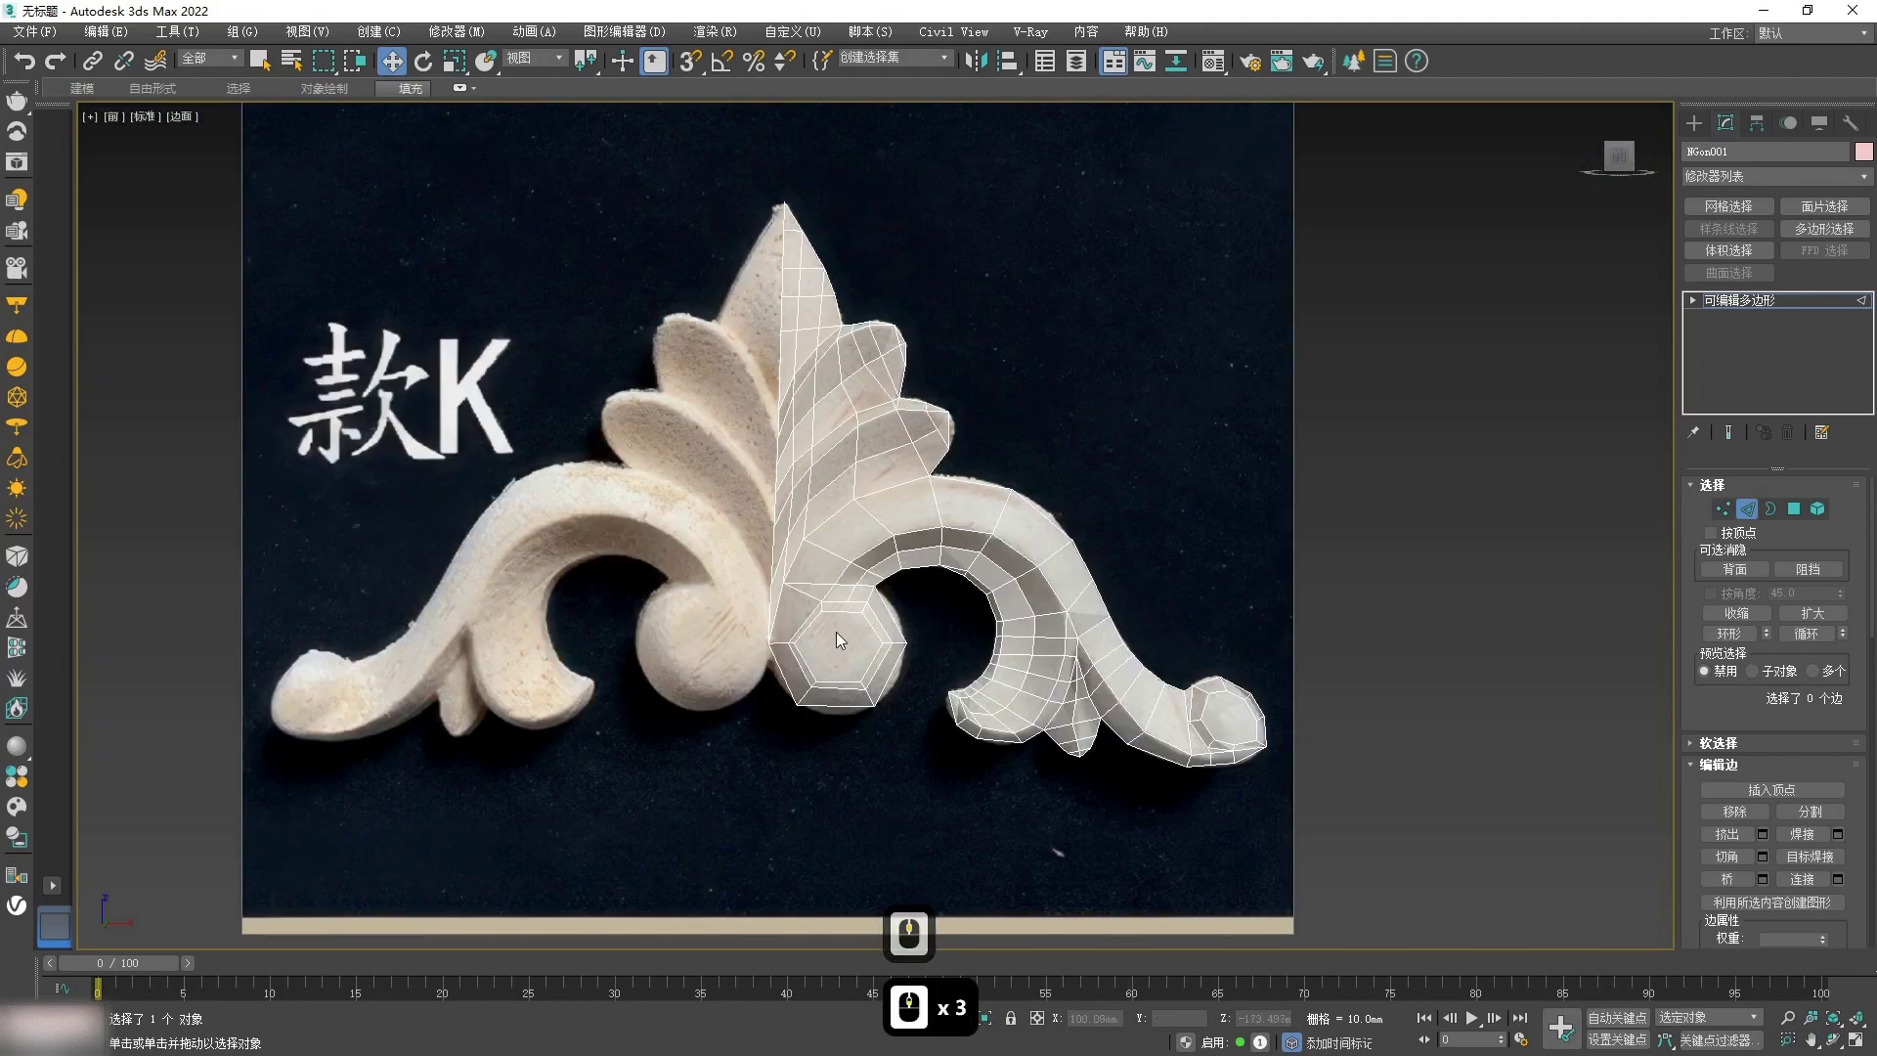
{"action": "mouse_move", "coordinate": [850, 739]}
{"action": "middle_mouse_down", "text": "alt"}
{"action": "mouse_move", "coordinate": [858, 620]}
{"action": "mouse_move", "coordinate": [857, 712]}
{"action": "middle_mouse_up", "text": "alt"}
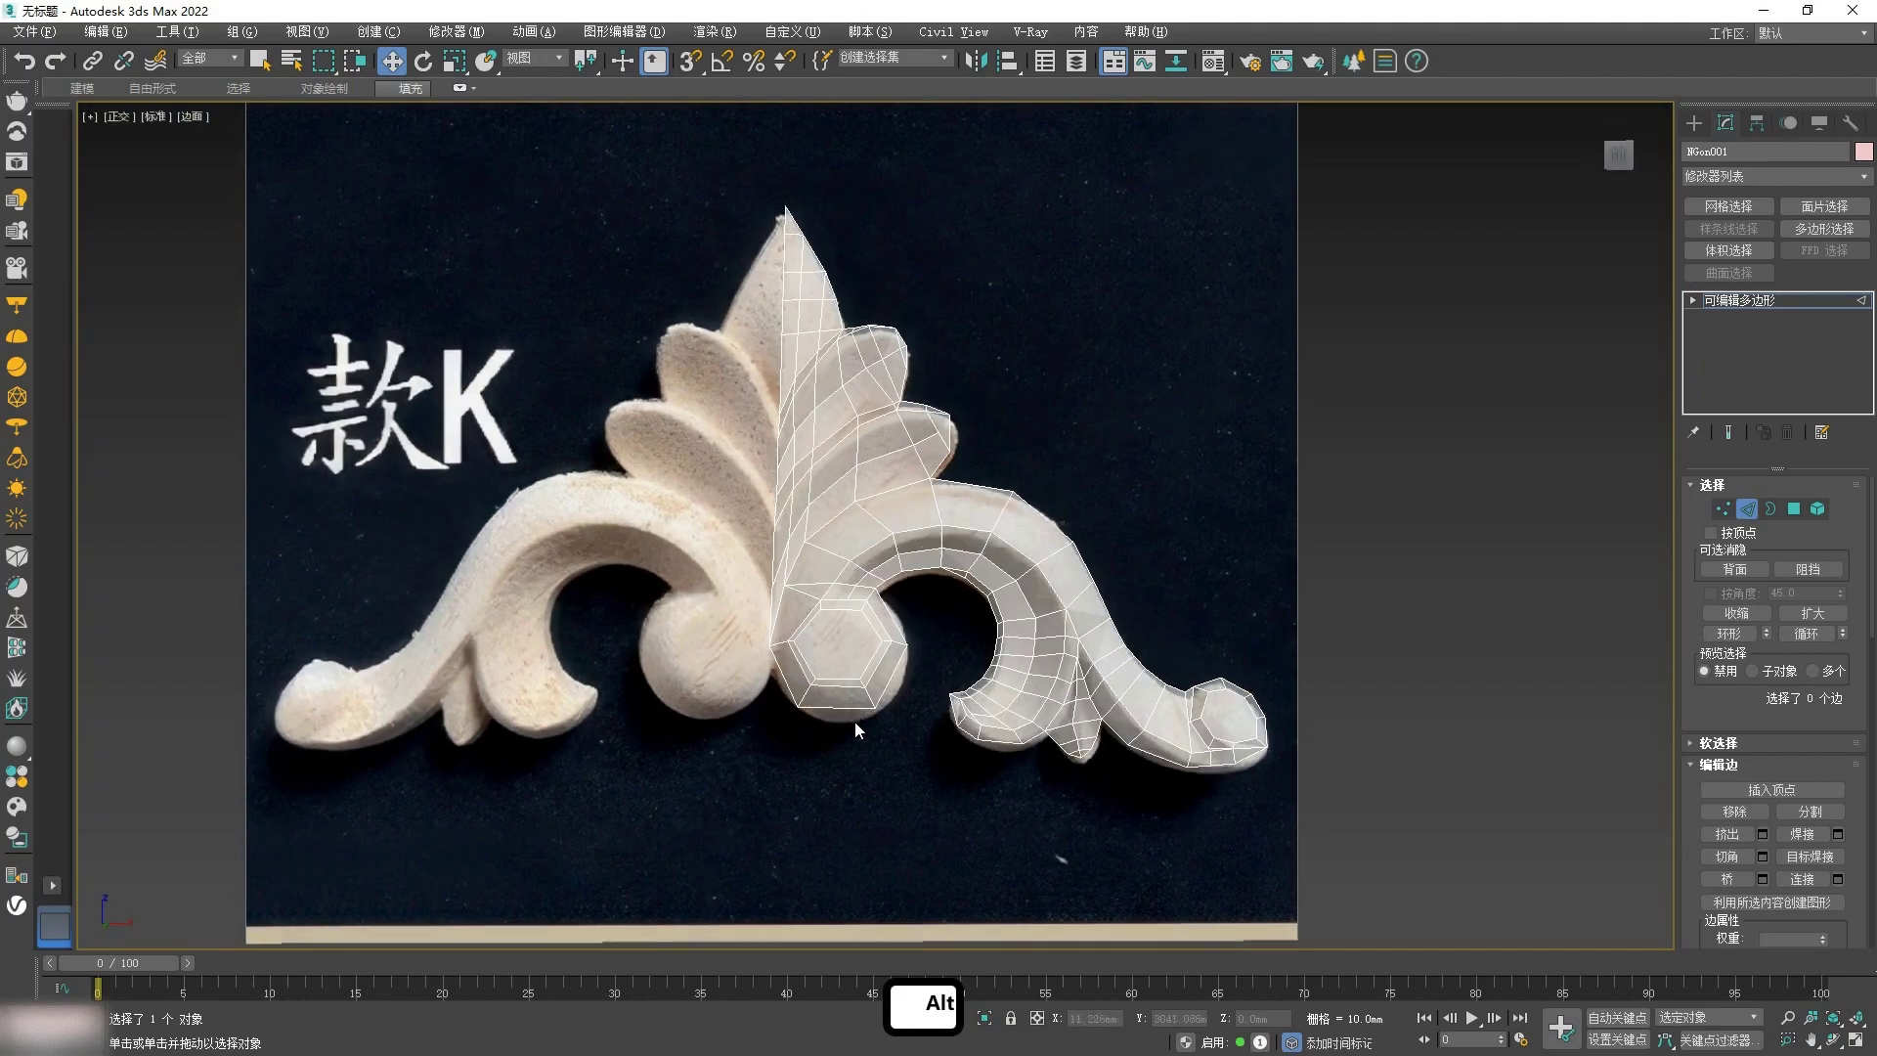
{"action": "scroll", "coordinate": [1090, 670], "scroll_direction": "up", "scroll_amount": 2}
{"action": "middle_click_drag", "start_coordinate": [1083, 709], "coordinate": [1065, 672], "text": "alt"}
{"action": "key", "text": "1"}
{"action": "left_click_drag", "start_coordinate": [1056, 600], "coordinate": [1056, 599]}
{"action": "left_click", "coordinate": [1056, 599]}
{"action": "middle_click_drag", "start_coordinate": [1061, 749], "coordinate": [1060, 668], "text": "alt"}
{"action": "middle_click_drag", "start_coordinate": [902, 590], "coordinate": [812, 680], "text": "alt"}
{"action": "scroll", "coordinate": [907, 742], "scroll_direction": "down", "scroll_amount": 2}
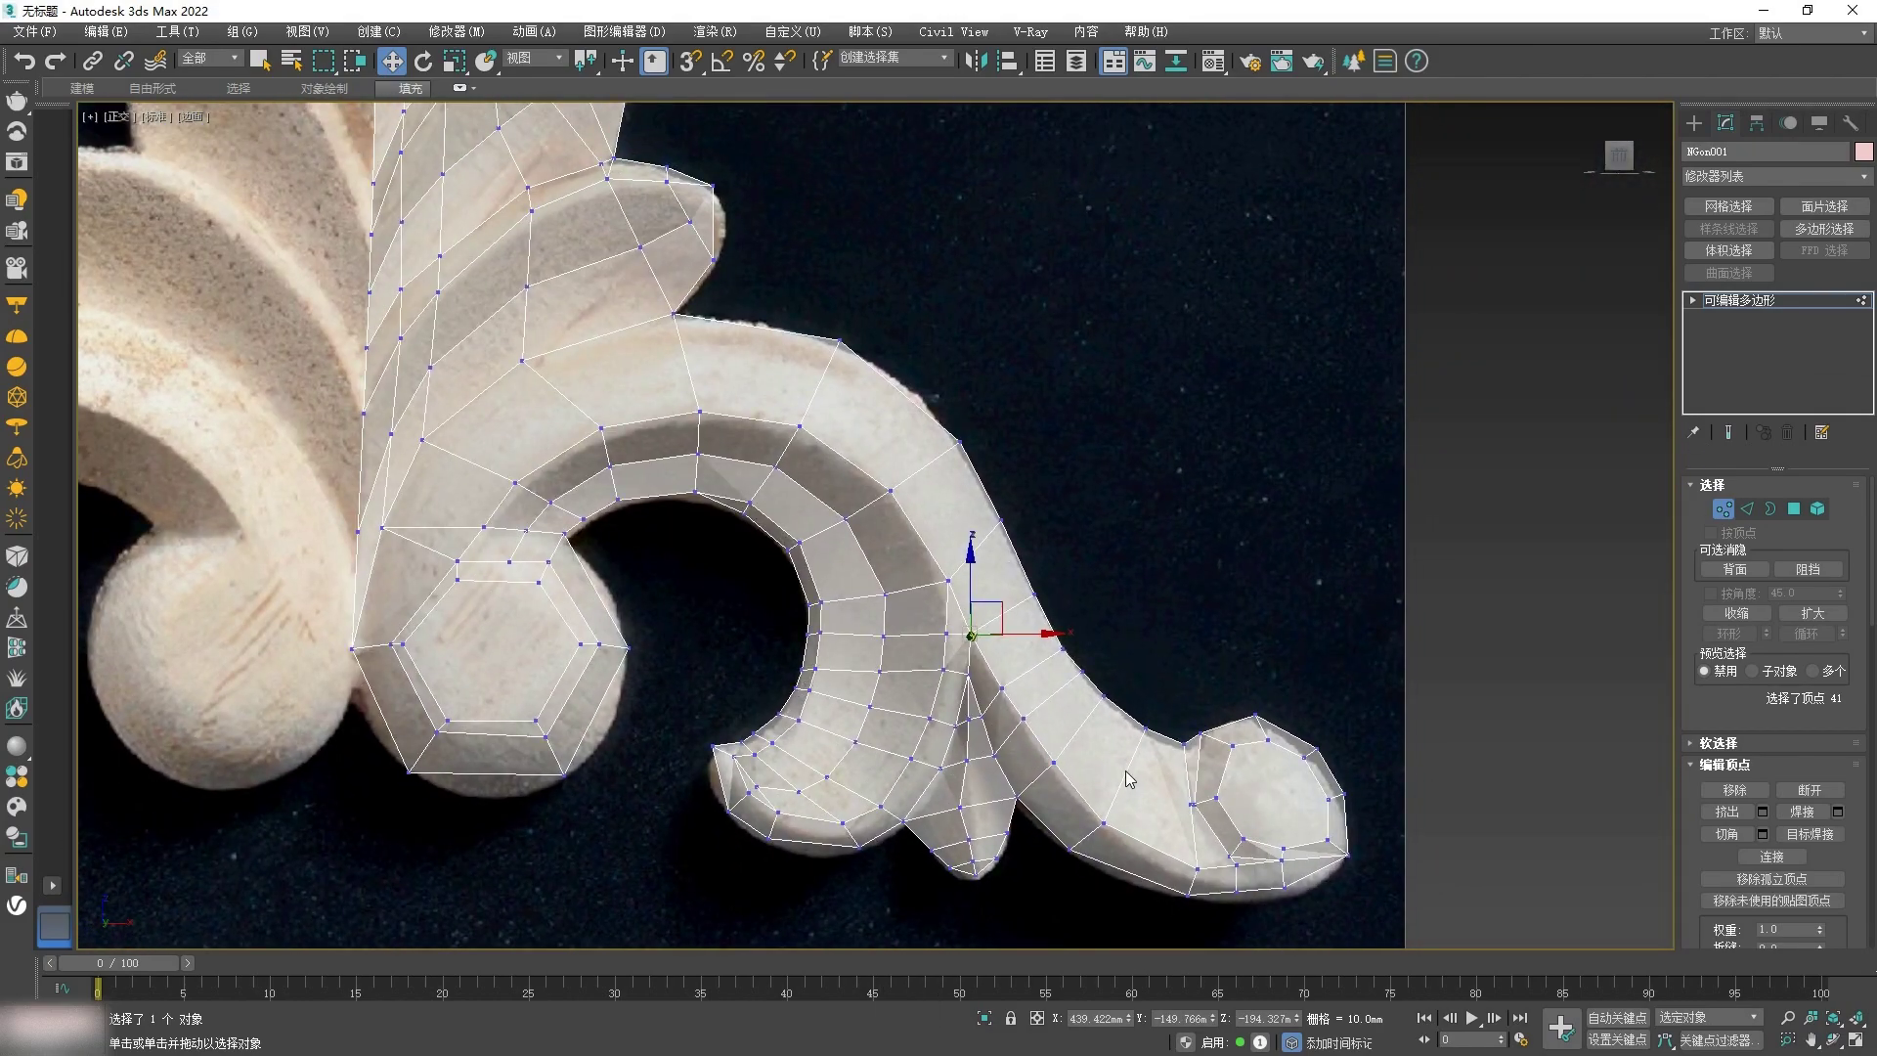
Step: Chamfer the scroll's inner and outer raised loops, the tail's lower loop and both side leaves' ridge edges by 9 mm
{"action": "scroll", "coordinate": [694, 551], "scroll_direction": "down", "scroll_amount": 3}
{"action": "key", "text": "2"}
{"action": "double_click", "coordinate": [745, 499]}
{"action": "double_click", "coordinate": [1005, 647], "text": "ctrl"}
{"action": "double_click", "coordinate": [899, 597], "text": "ctrl"}
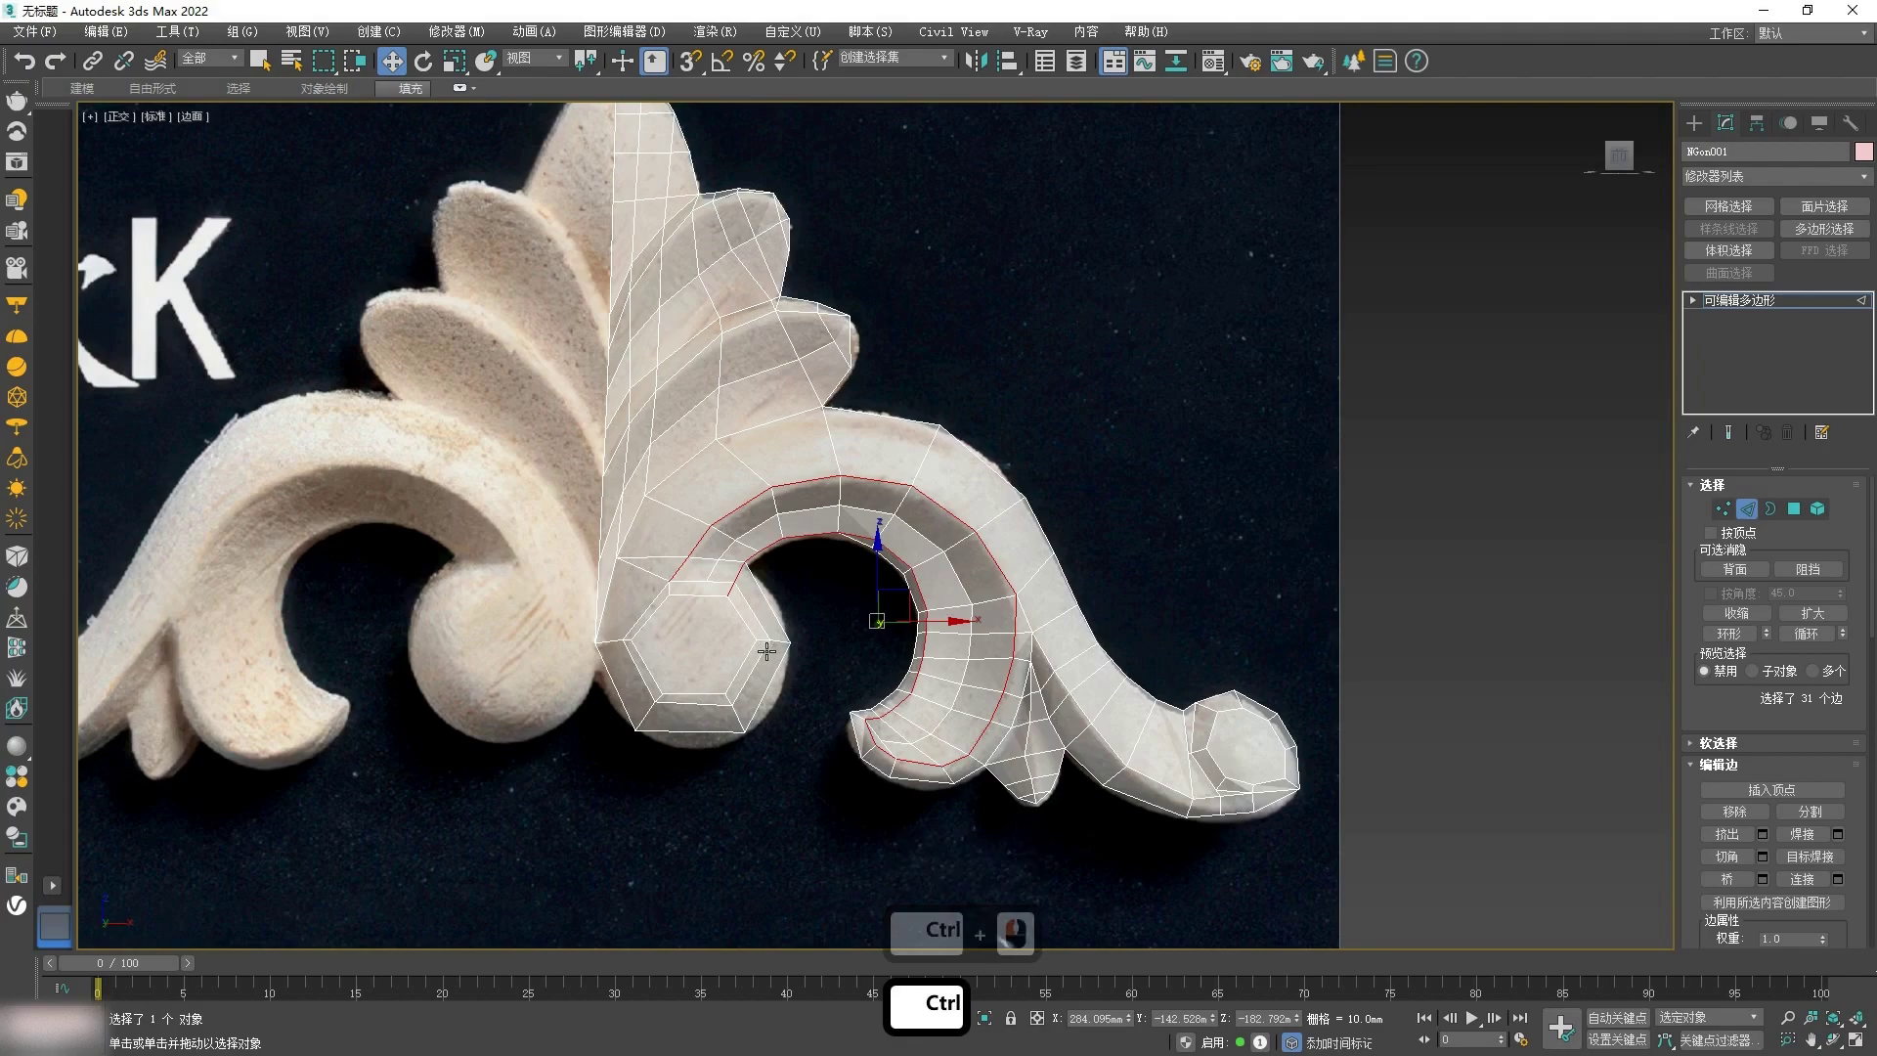
{"action": "left_click_drag", "start_coordinate": [712, 565], "coordinate": [713, 566], "text": "alt"}
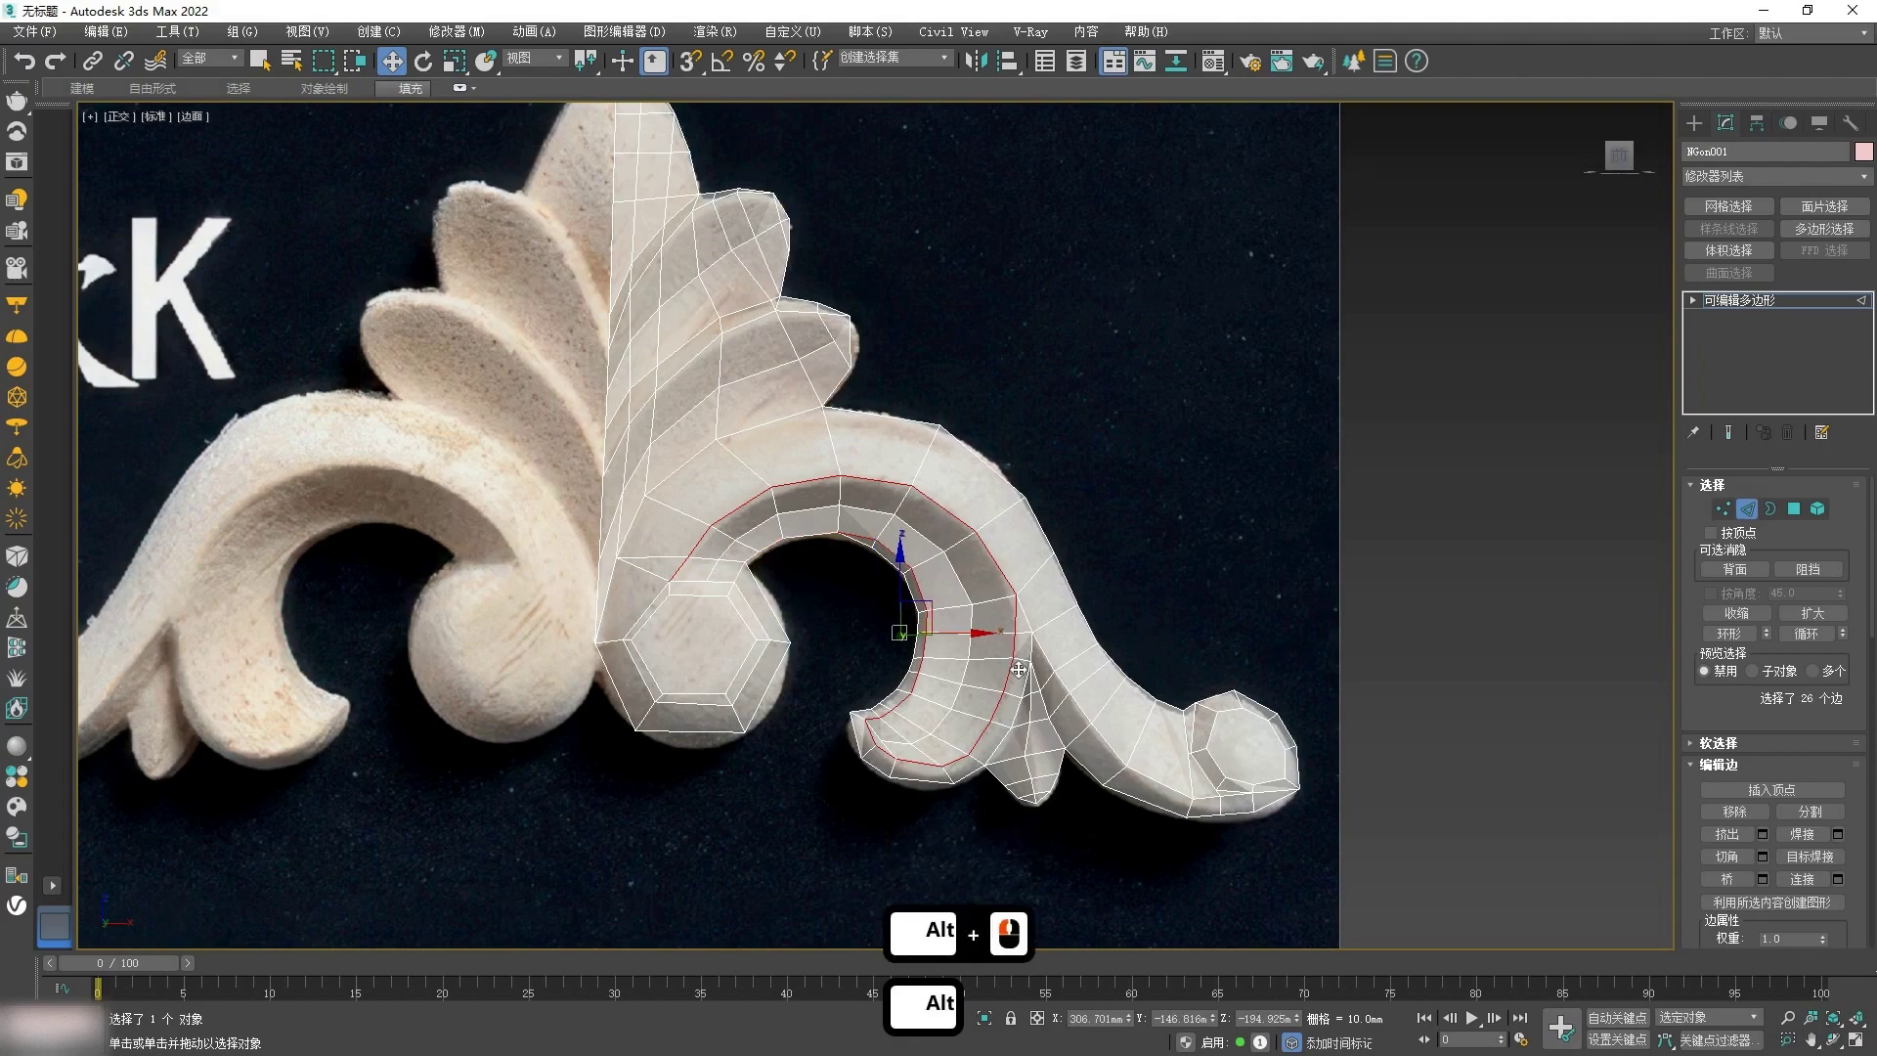
{"action": "double_click", "coordinate": [1042, 648], "text": "ctrl"}
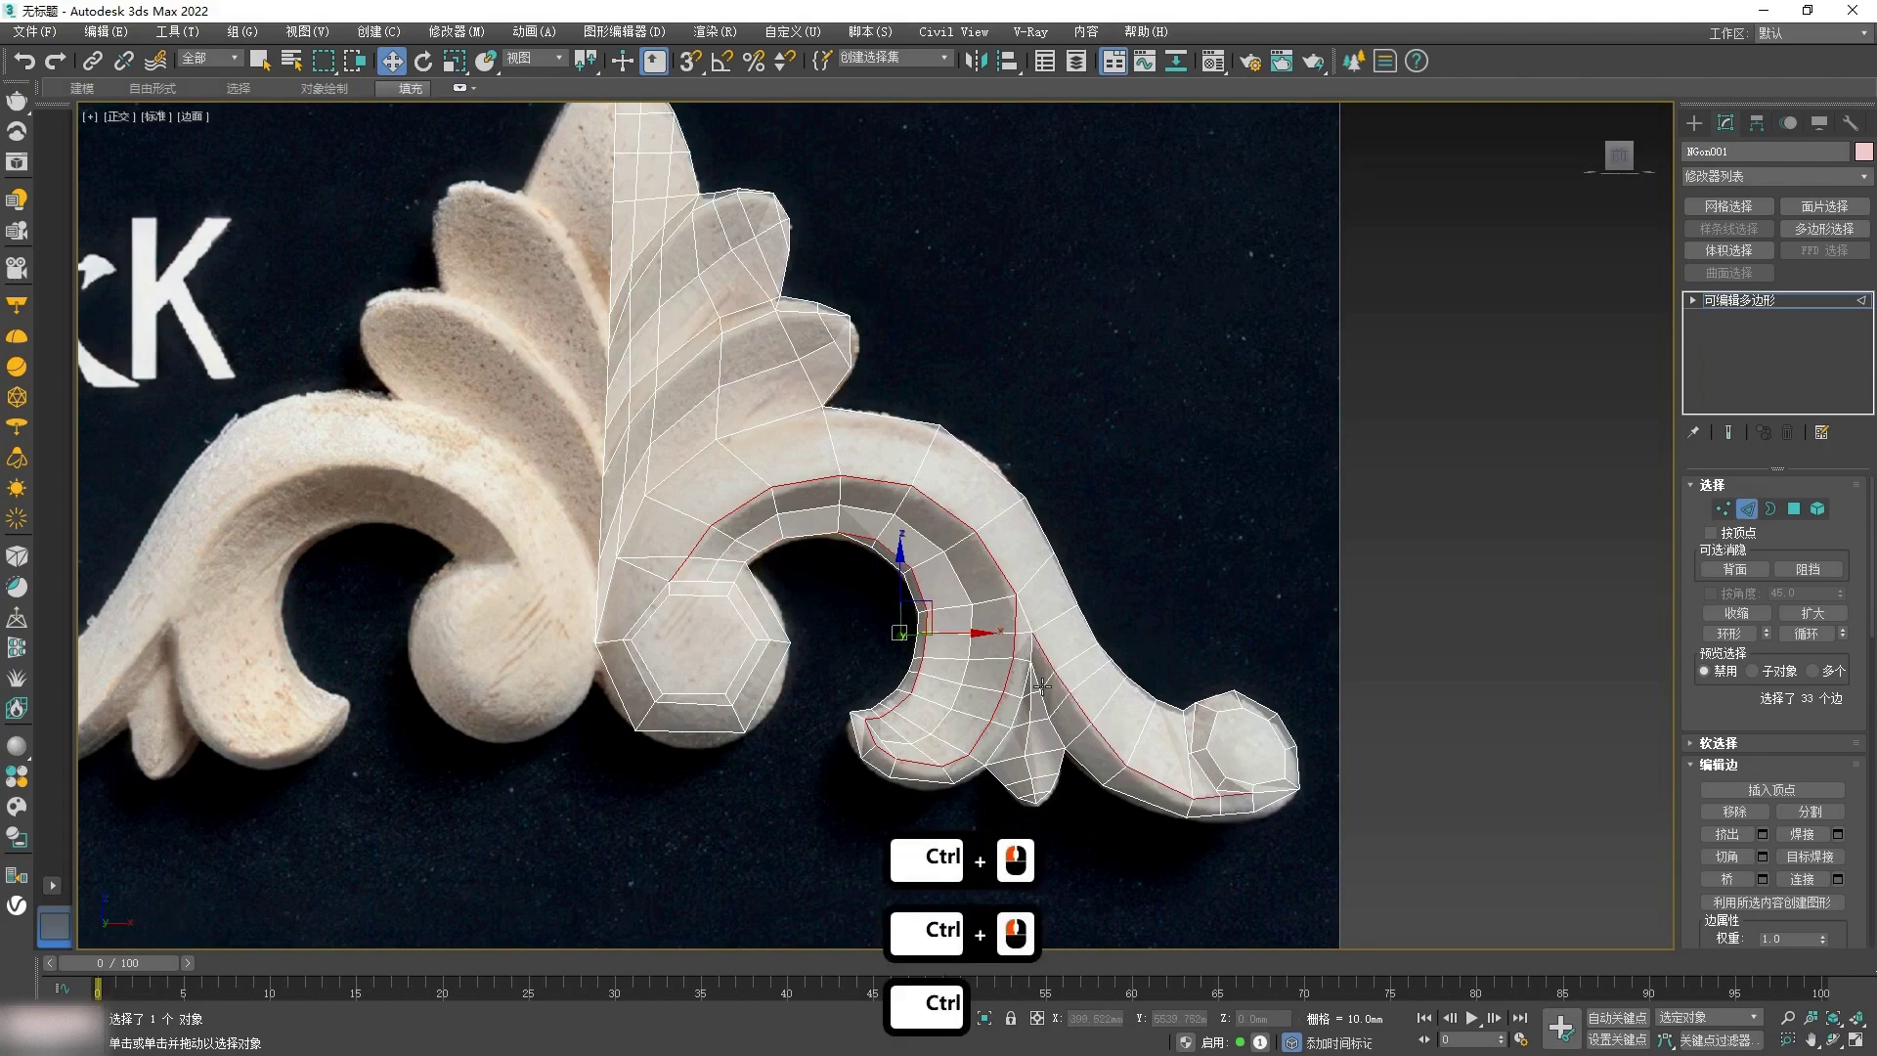
{"action": "double_click", "coordinate": [669, 382], "text": "ctrl"}
{"action": "double_click", "coordinate": [802, 312], "text": "ctrl"}
{"action": "double_click", "coordinate": [679, 226], "text": "ctrl"}
{"action": "left_click", "coordinate": [788, 223], "text": "alt"}
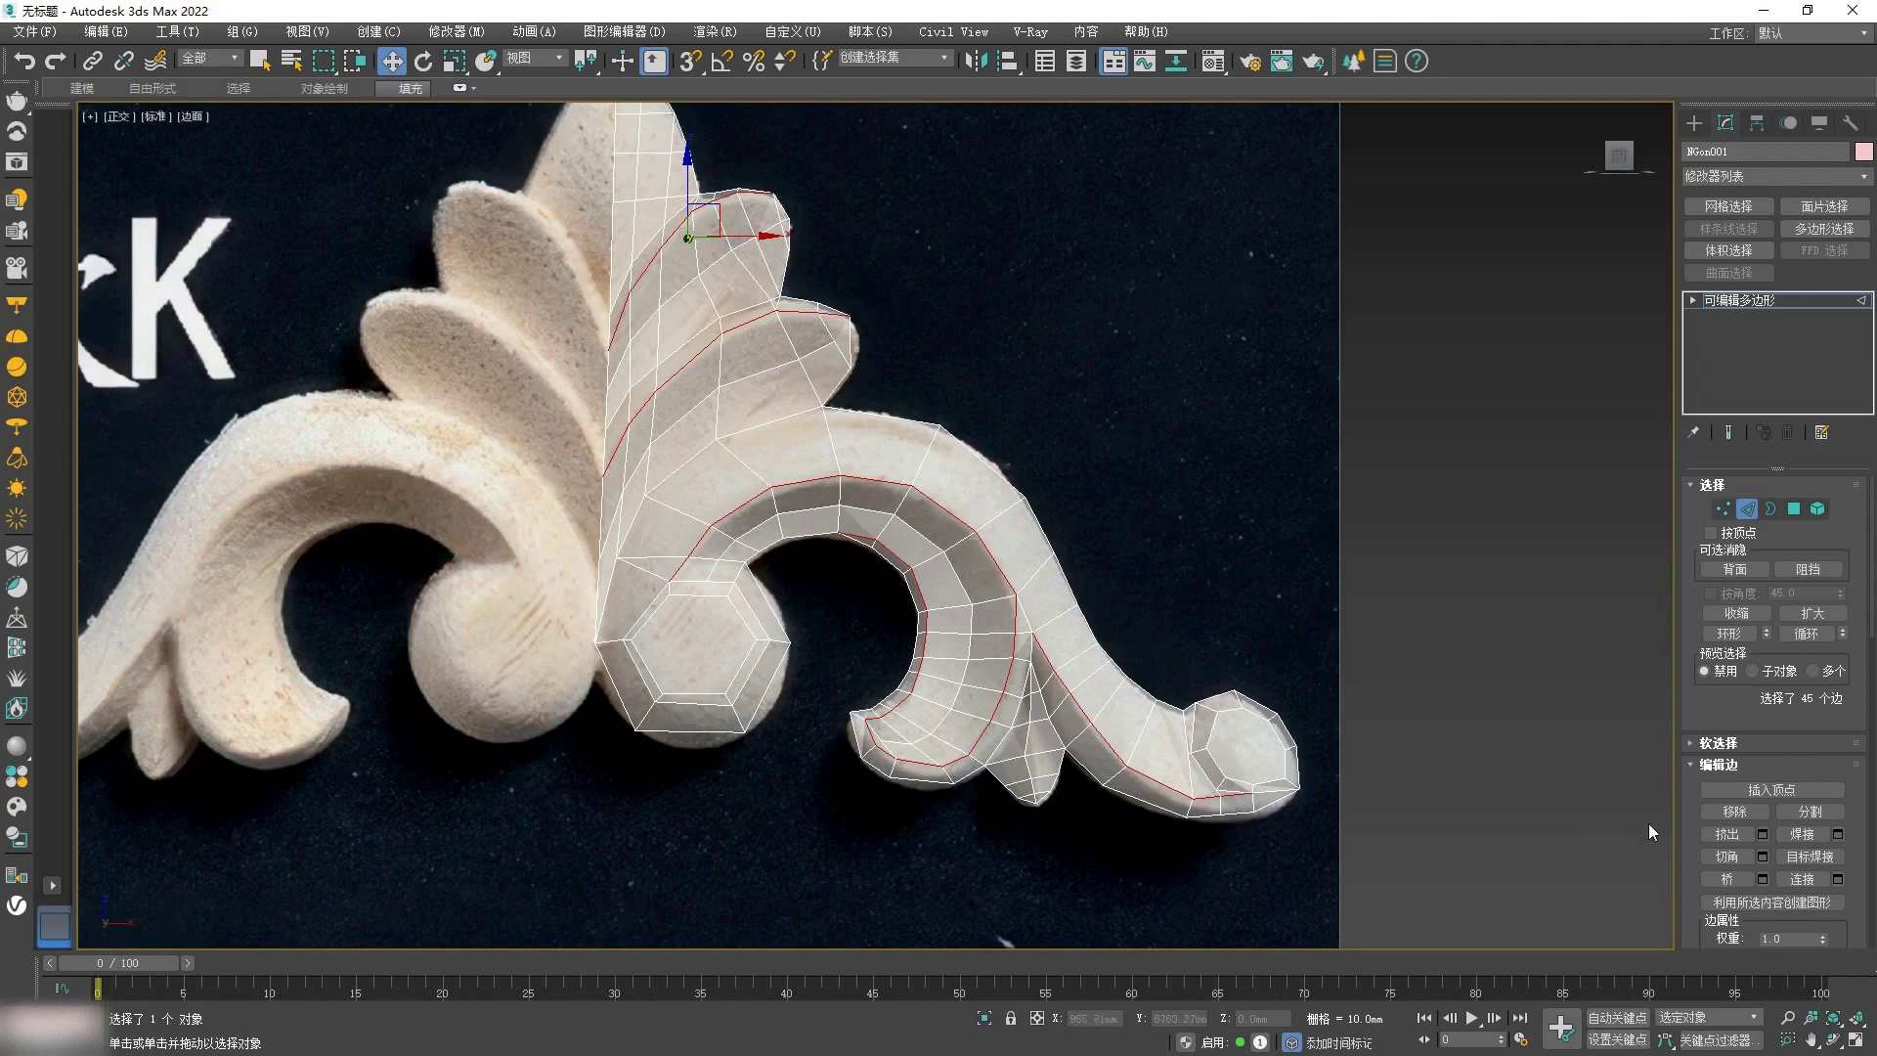
{"action": "left_click", "coordinate": [1763, 857]}
{"action": "type", "text": "9"}
{"action": "left_click", "coordinate": [886, 736]}
{"action": "left_click", "coordinate": [808, 624]}
Step: Chamfer the crease edges between the scroll, the two side leaves and the central leaf by 2 mm
{"action": "double_click", "coordinate": [695, 466]}
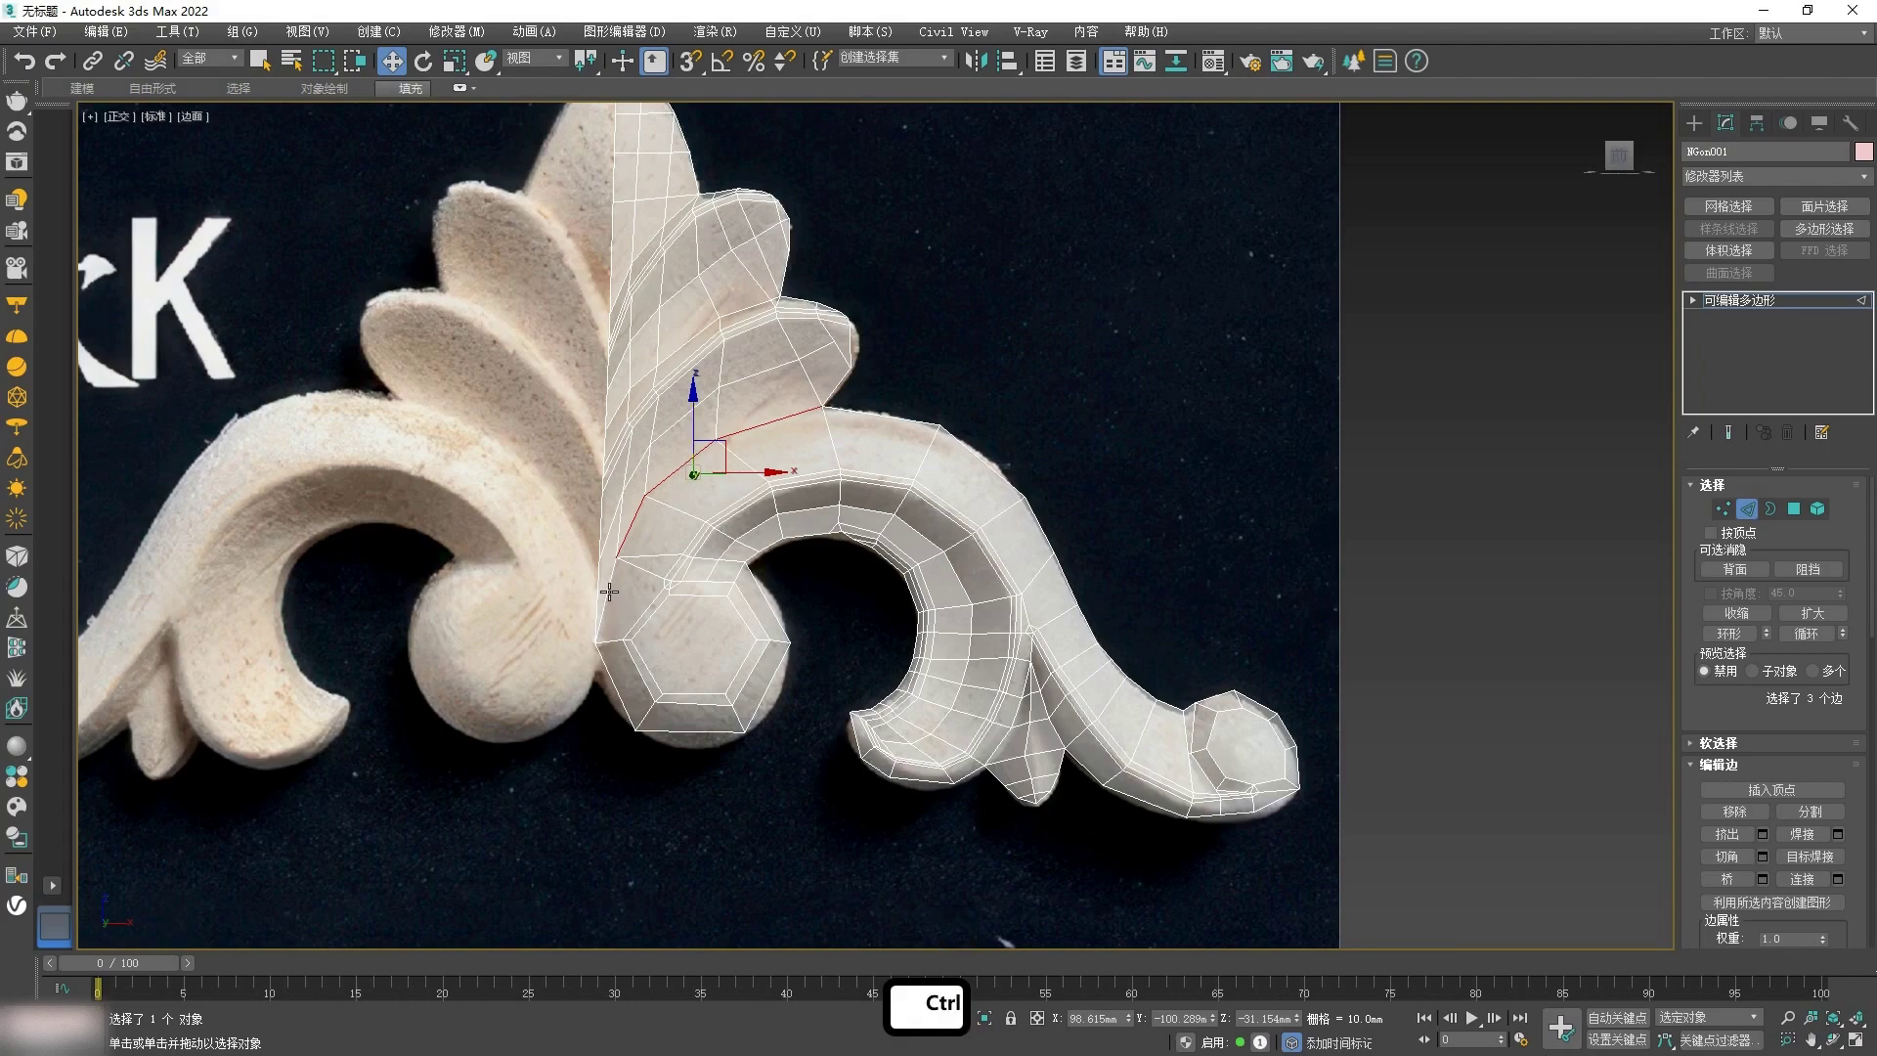
{"action": "double_click", "coordinate": [681, 344], "text": "ctrl"}
{"action": "double_click", "coordinate": [647, 245], "text": "ctrl"}
{"action": "left_click", "coordinate": [1763, 857]}
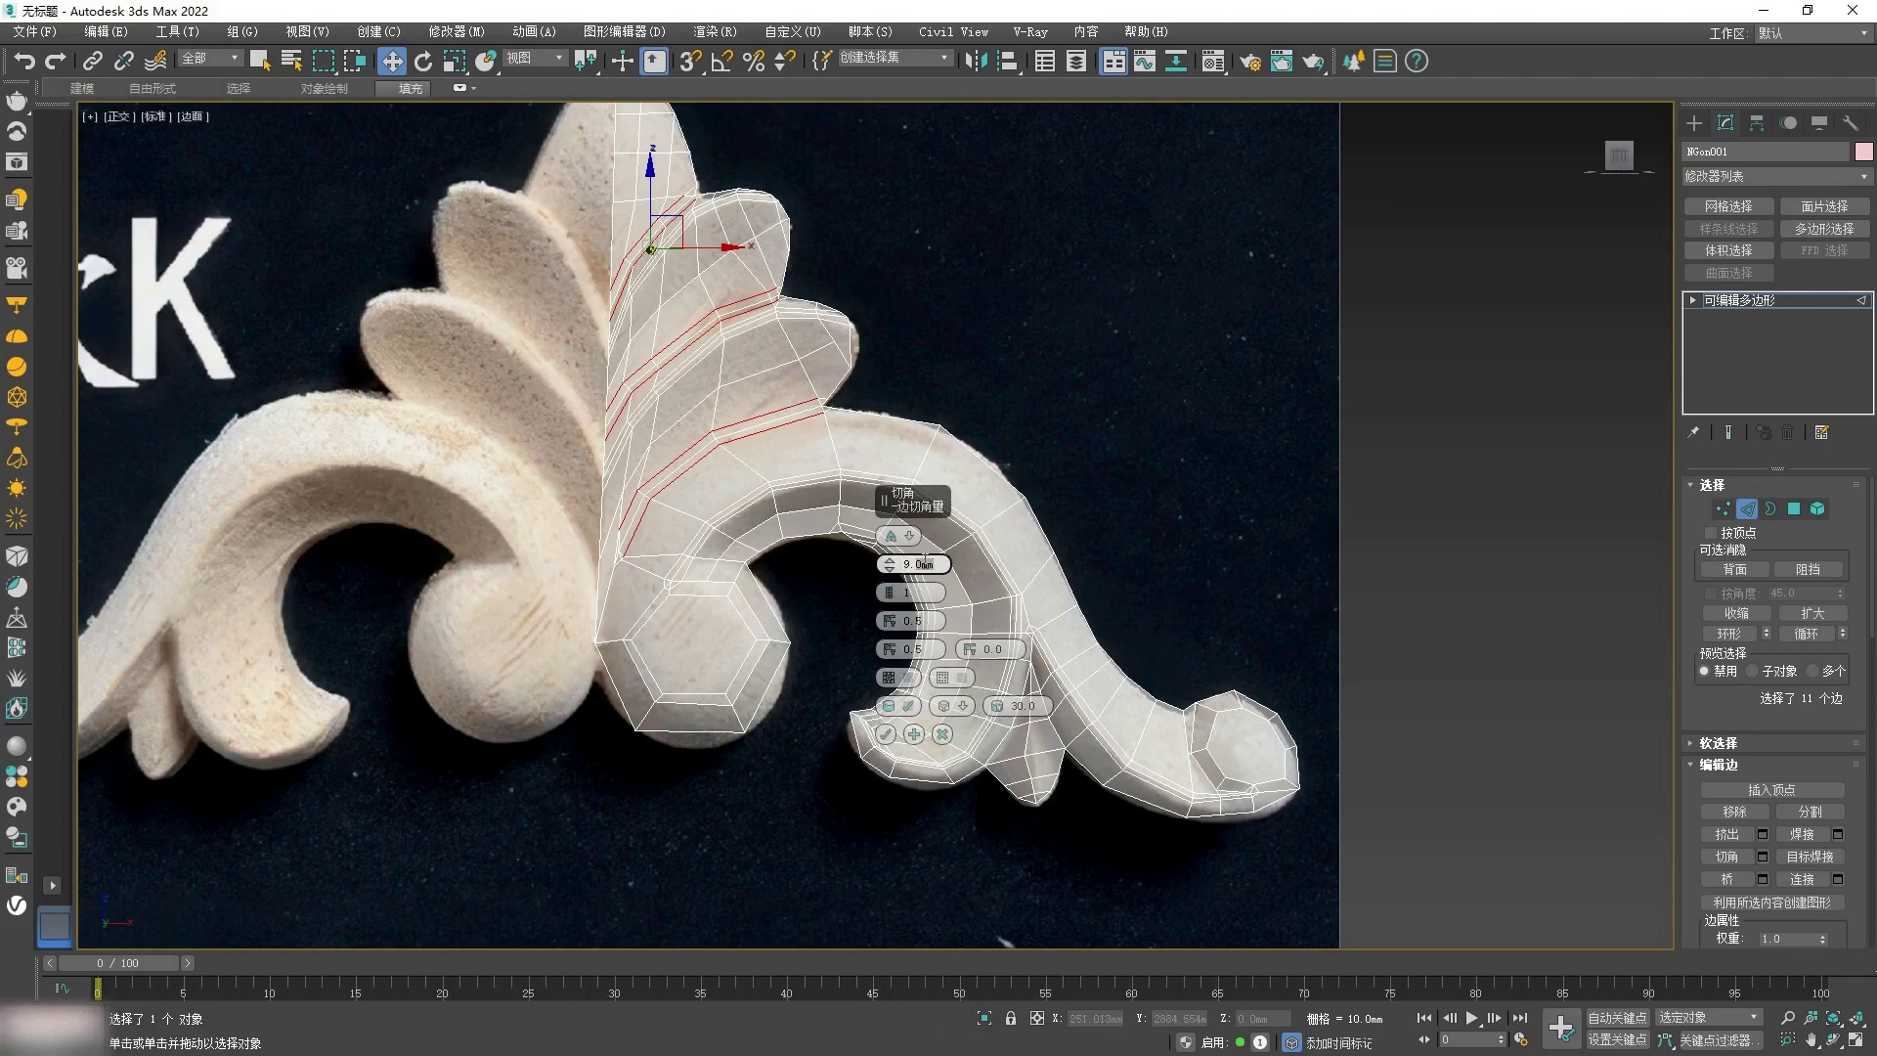
{"action": "left_click", "coordinate": [885, 735]}
{"action": "left_click", "coordinate": [790, 788]}
Step: Chamfer the edge chains along both sides of the small lower leaf by 2 mm
{"action": "scroll", "coordinate": [728, 776], "scroll_direction": "down", "scroll_amount": 2}
{"action": "scroll", "coordinate": [1066, 787], "scroll_direction": "up", "scroll_amount": 6}
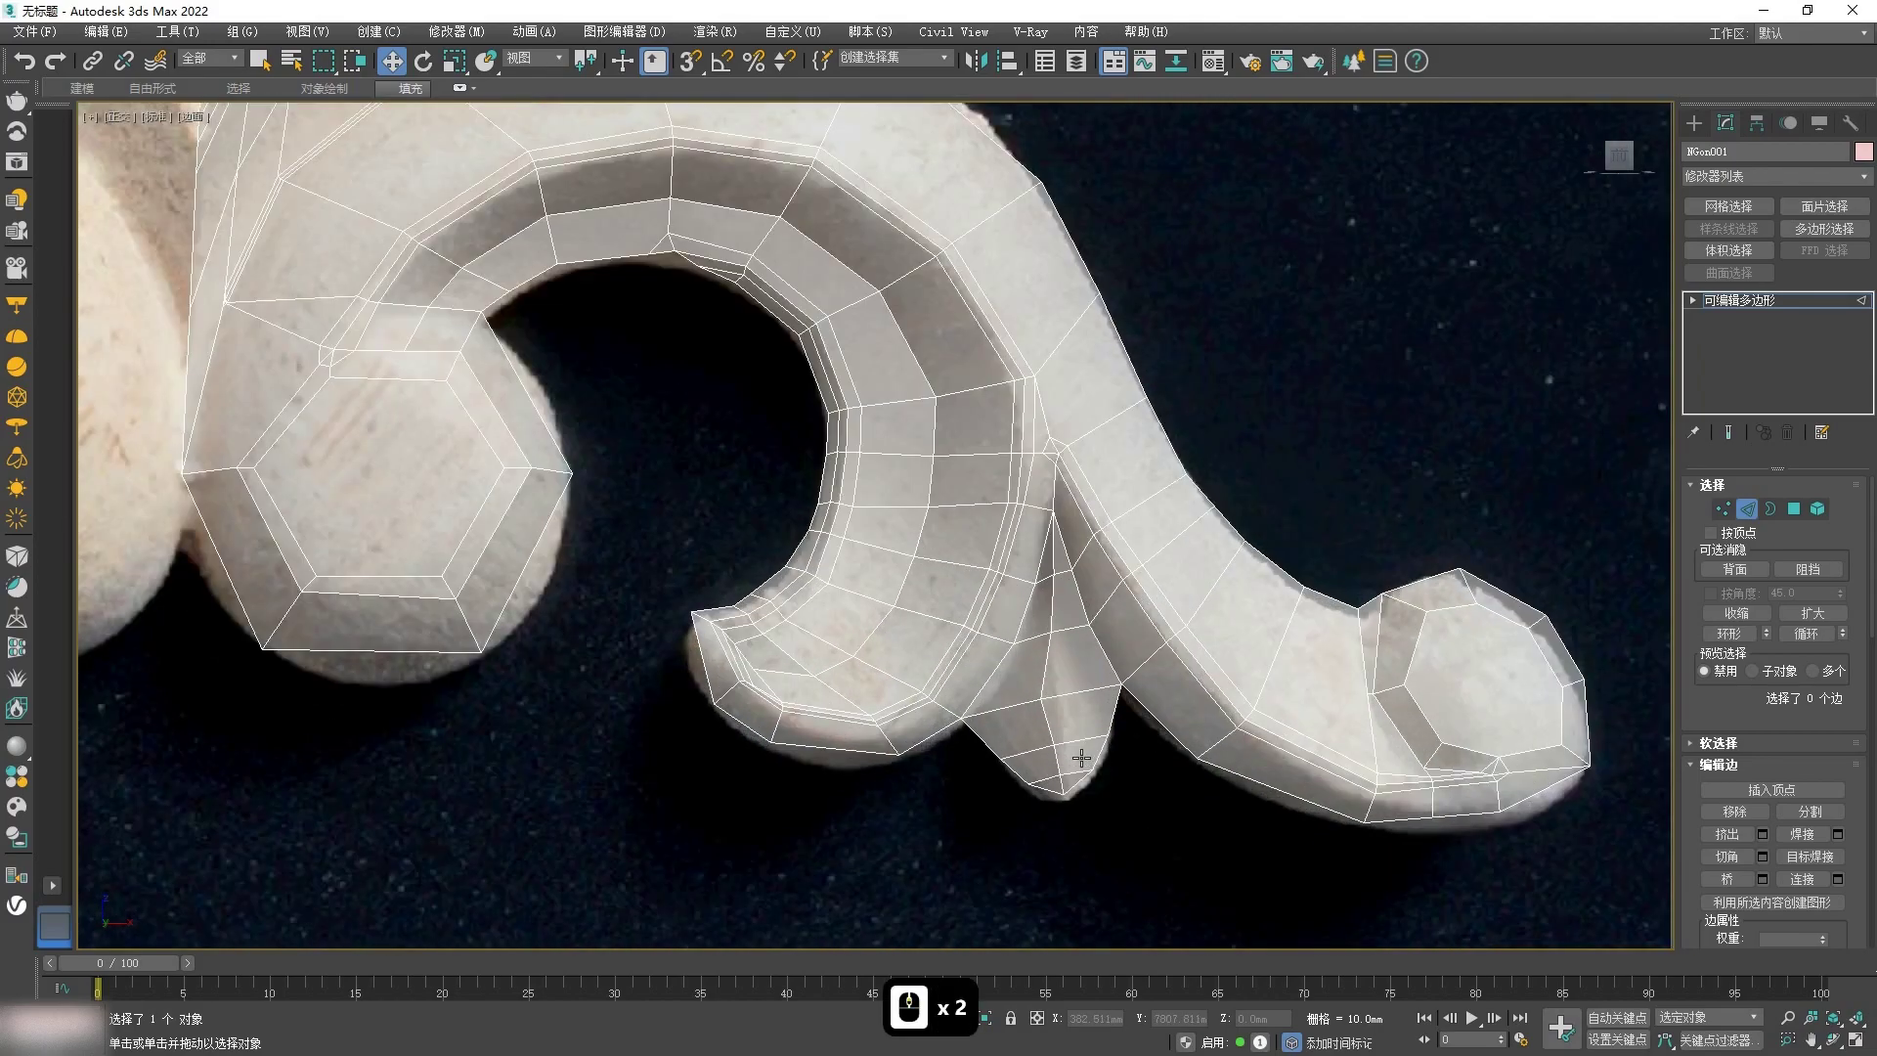
{"action": "double_click", "coordinate": [968, 615]}
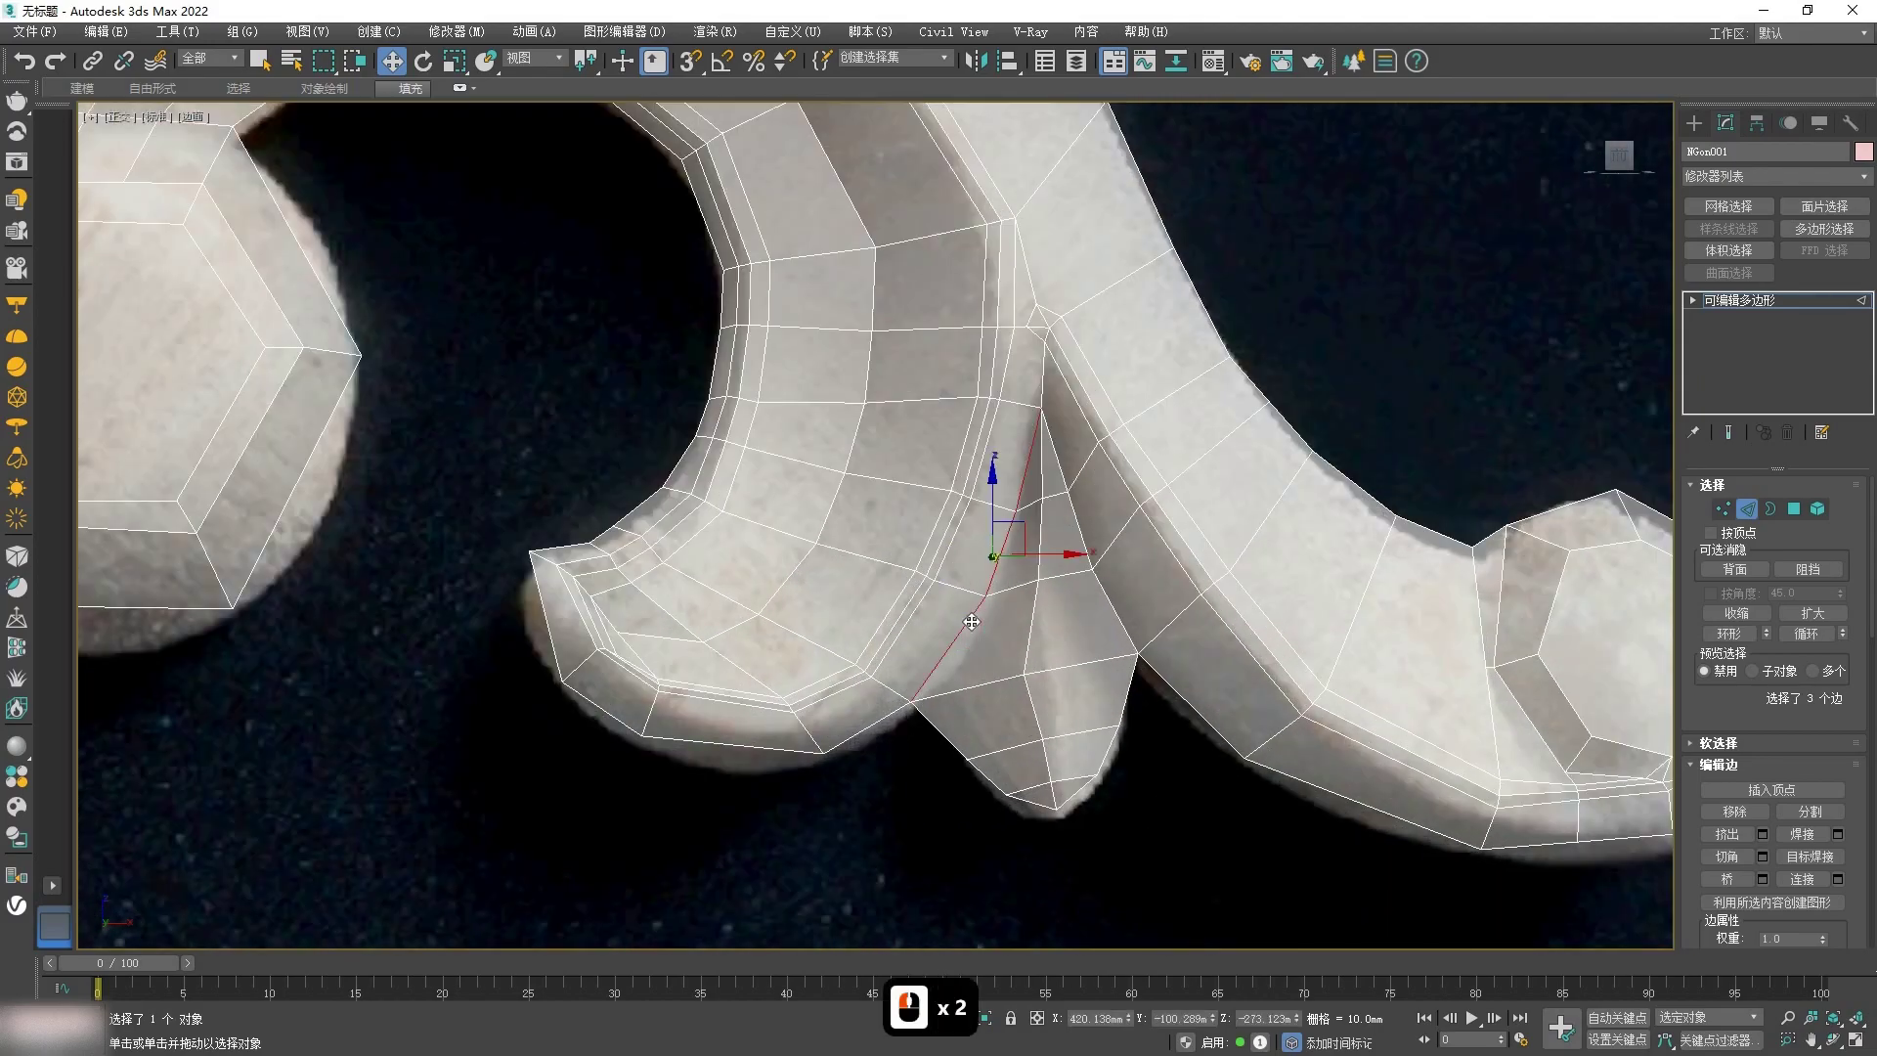
{"action": "double_click", "coordinate": [1113, 611], "text": "ctrl"}
{"action": "left_click", "coordinate": [1764, 857]}
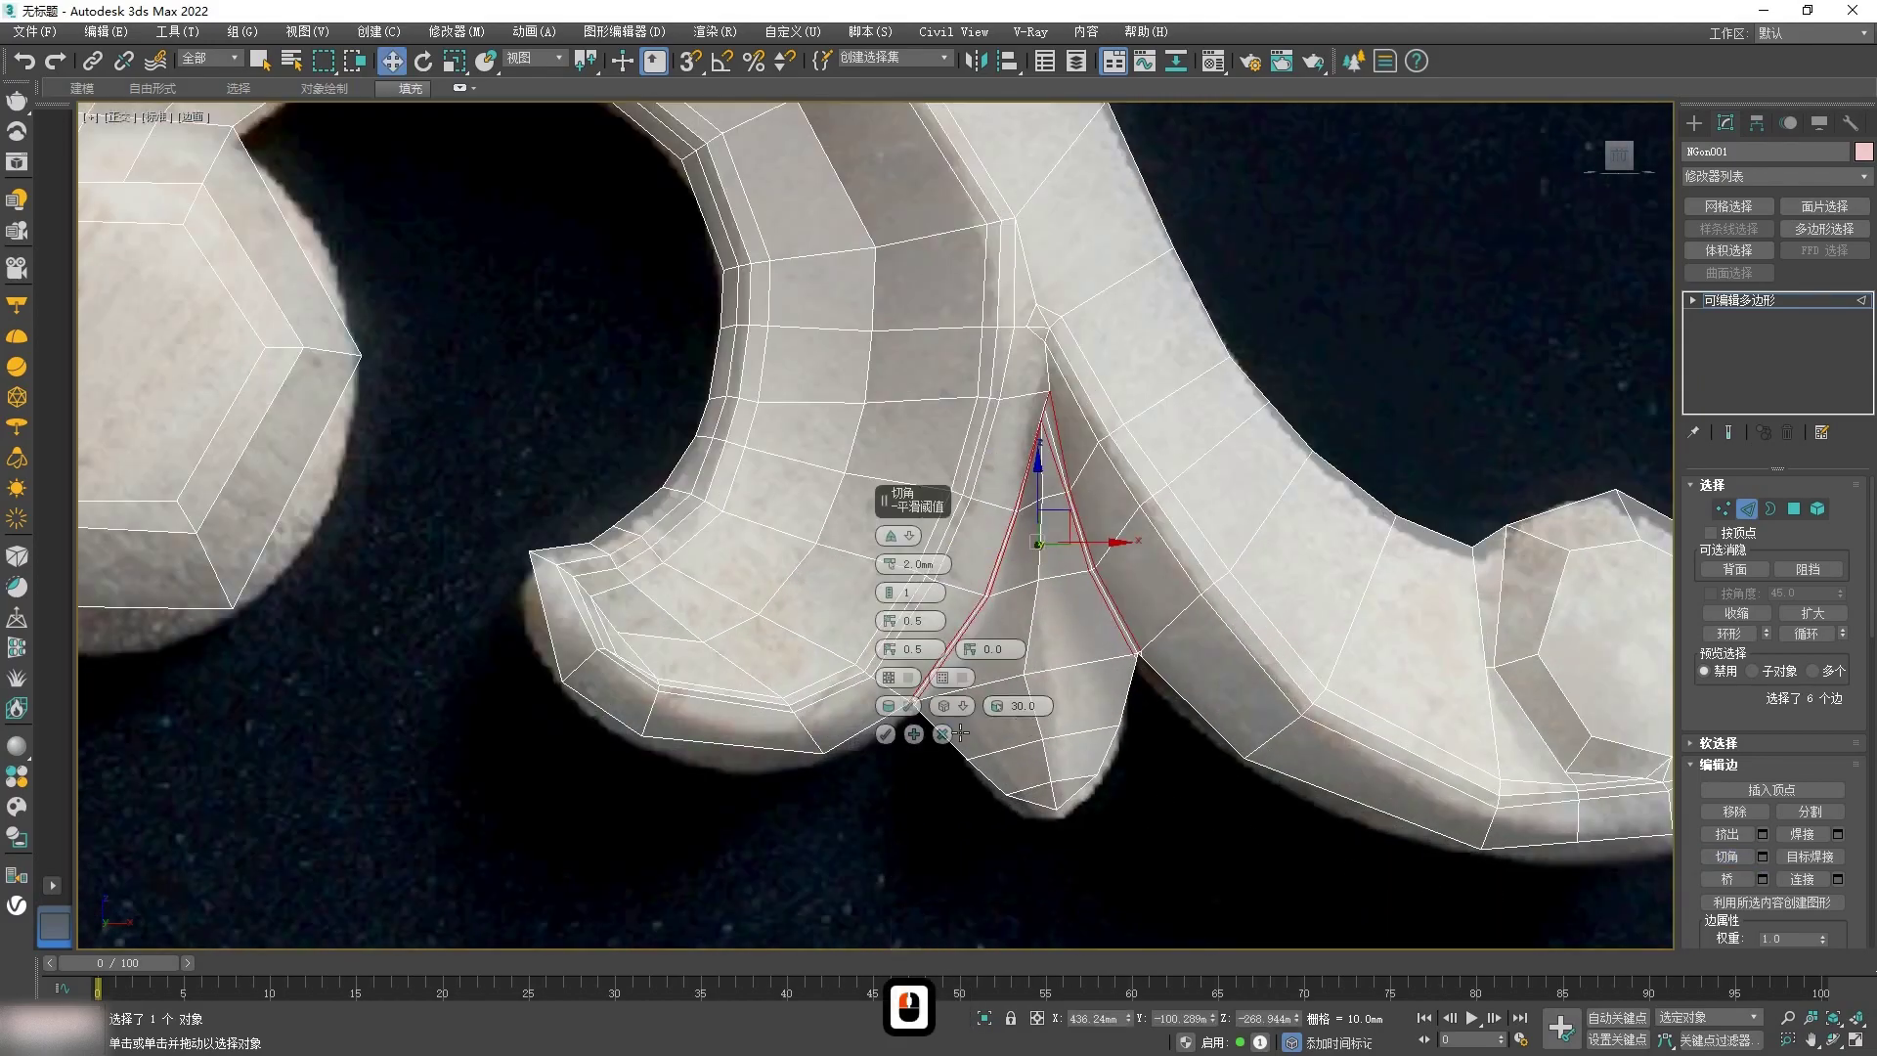
{"action": "left_click", "coordinate": [886, 735]}
Step: Mirror the finished half ornament along X as a copy and move the copy beside the original at the centre line
{"action": "scroll", "coordinate": [860, 808], "scroll_direction": "down", "scroll_amount": 6}
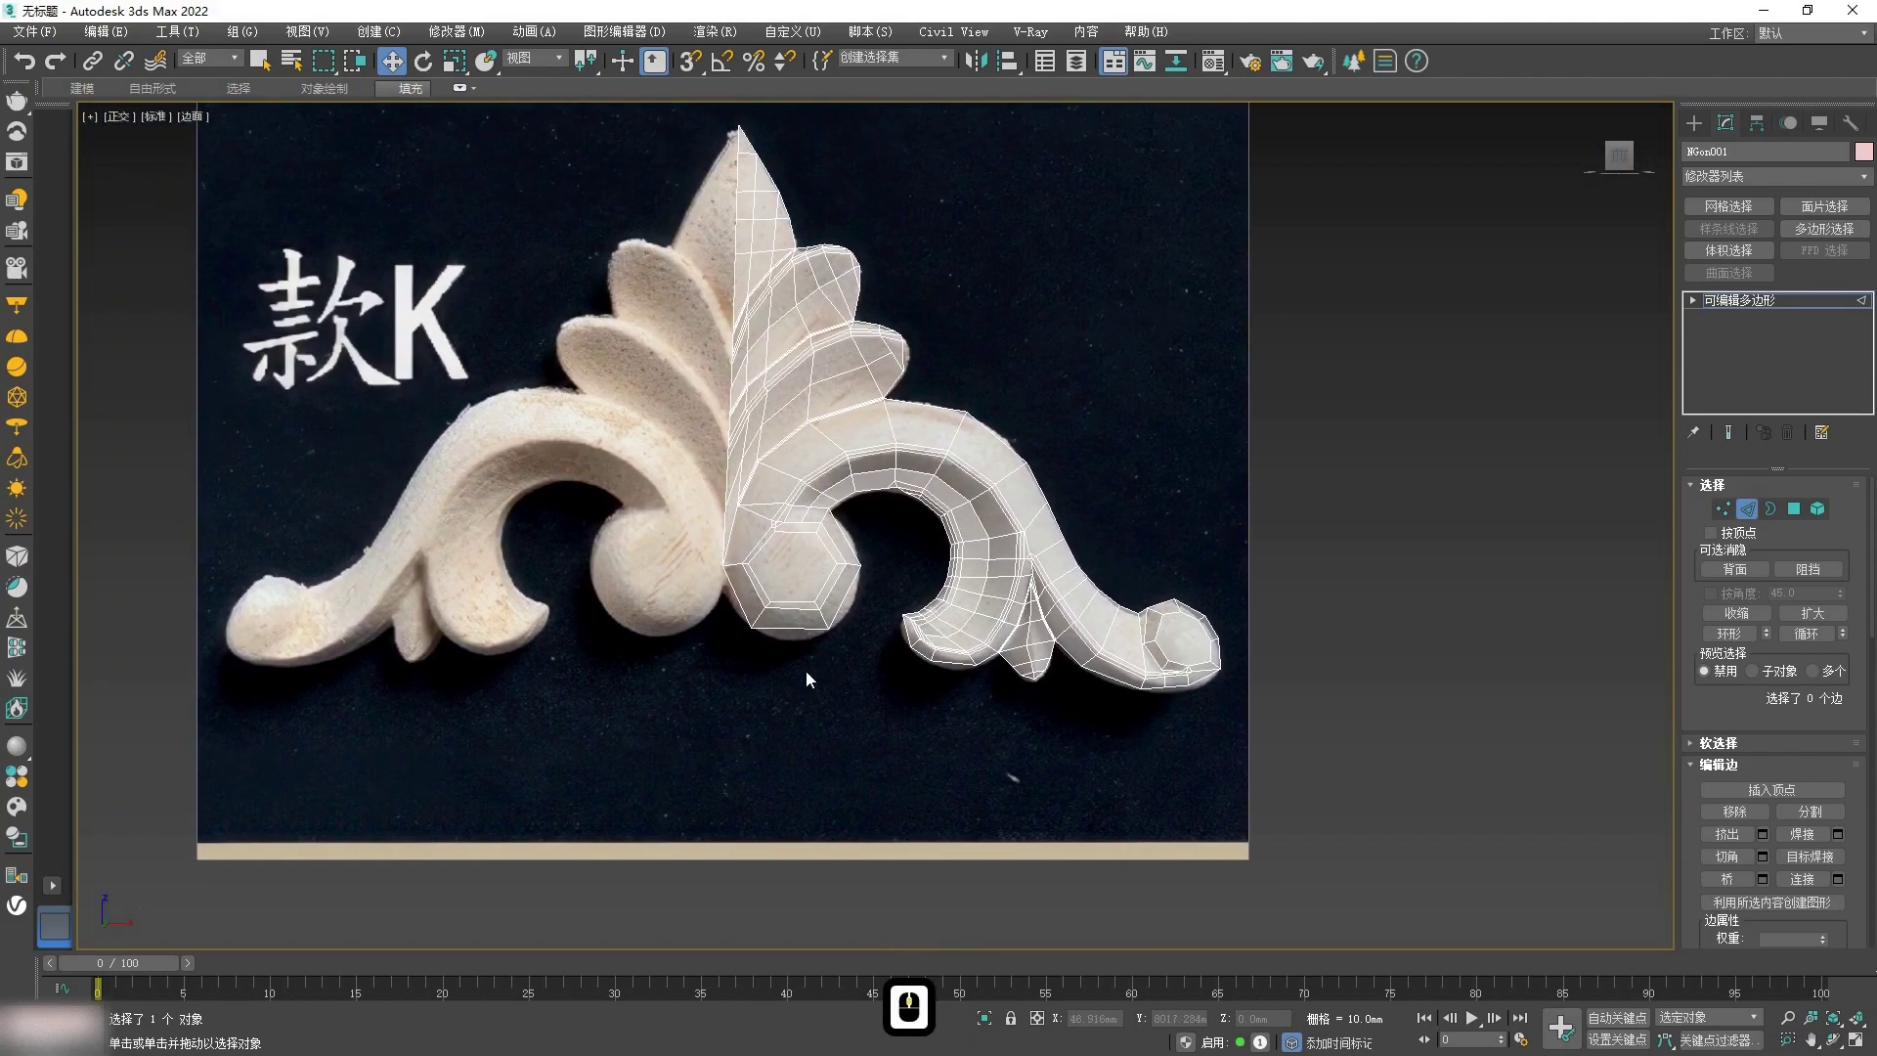
{"action": "scroll", "coordinate": [812, 675], "scroll_direction": "up", "scroll_amount": 4}
{"action": "scroll", "coordinate": [821, 656], "scroll_direction": "down", "scroll_amount": 5}
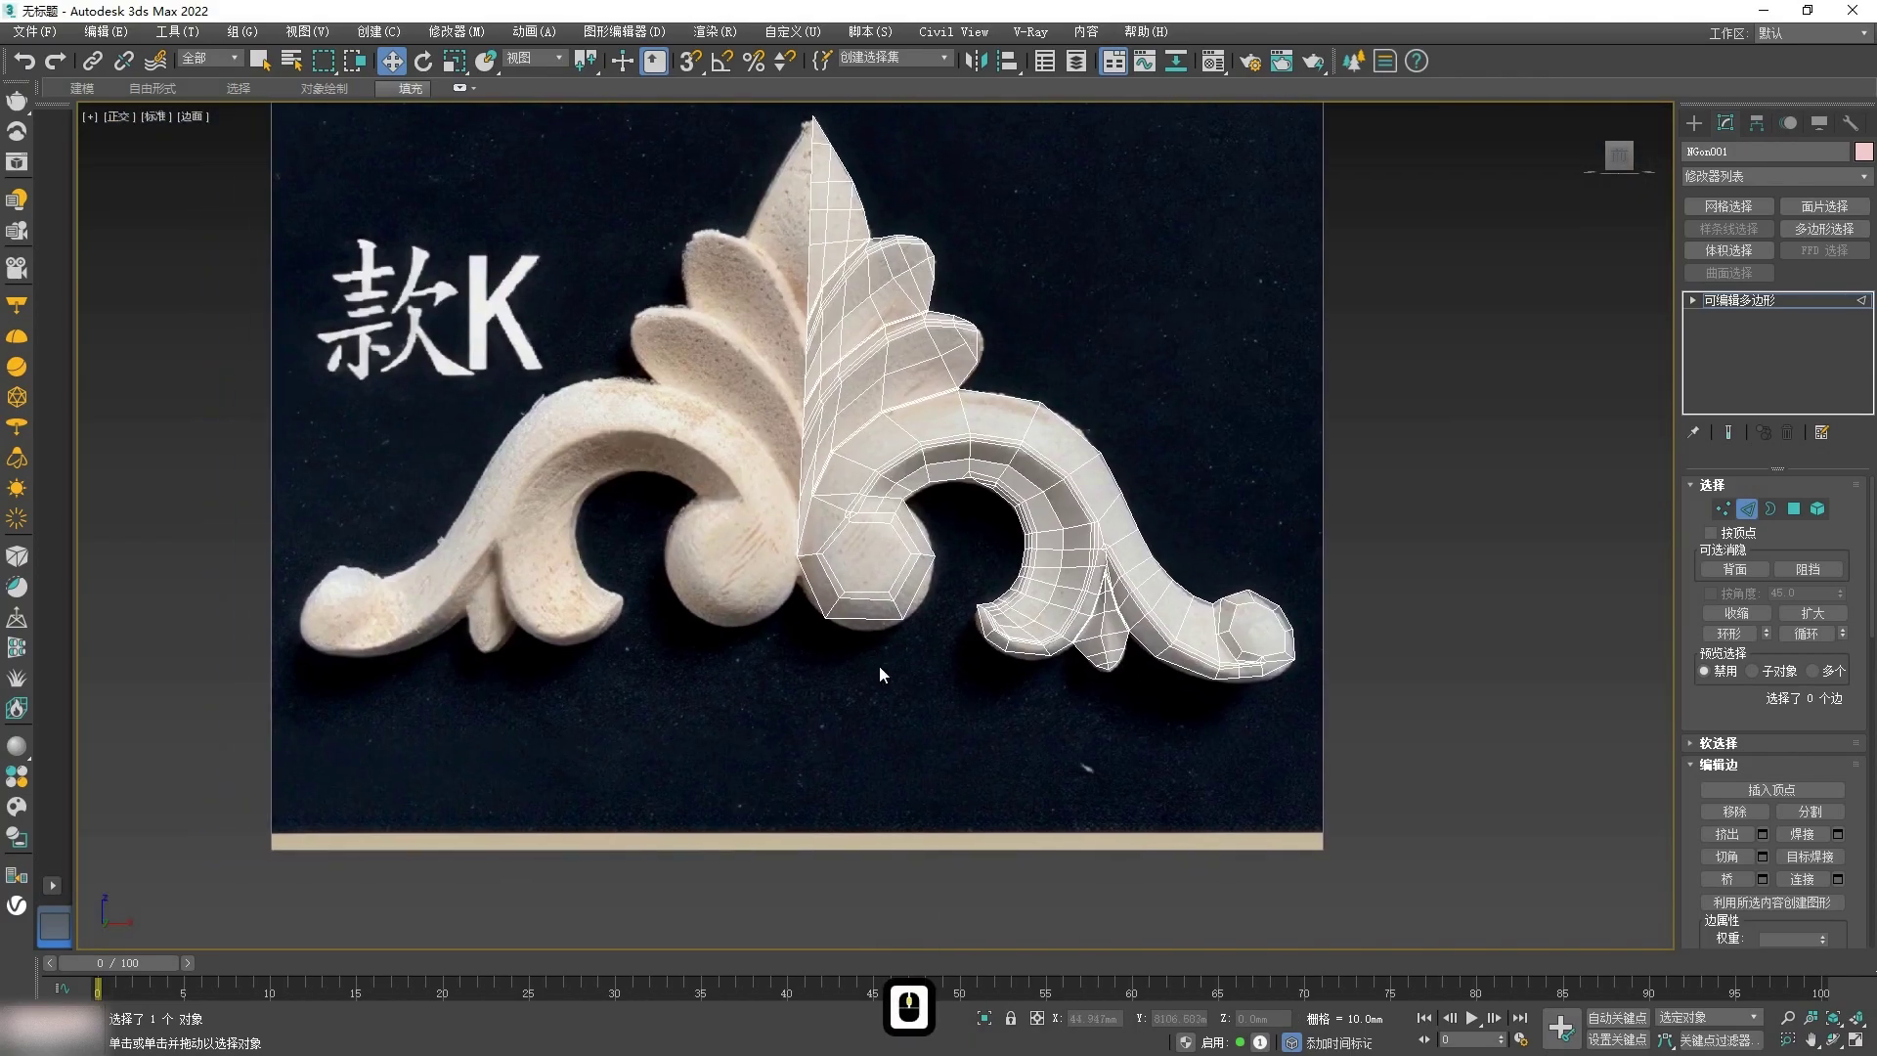
{"action": "key", "text": "2"}
{"action": "left_click", "coordinate": [984, 63]}
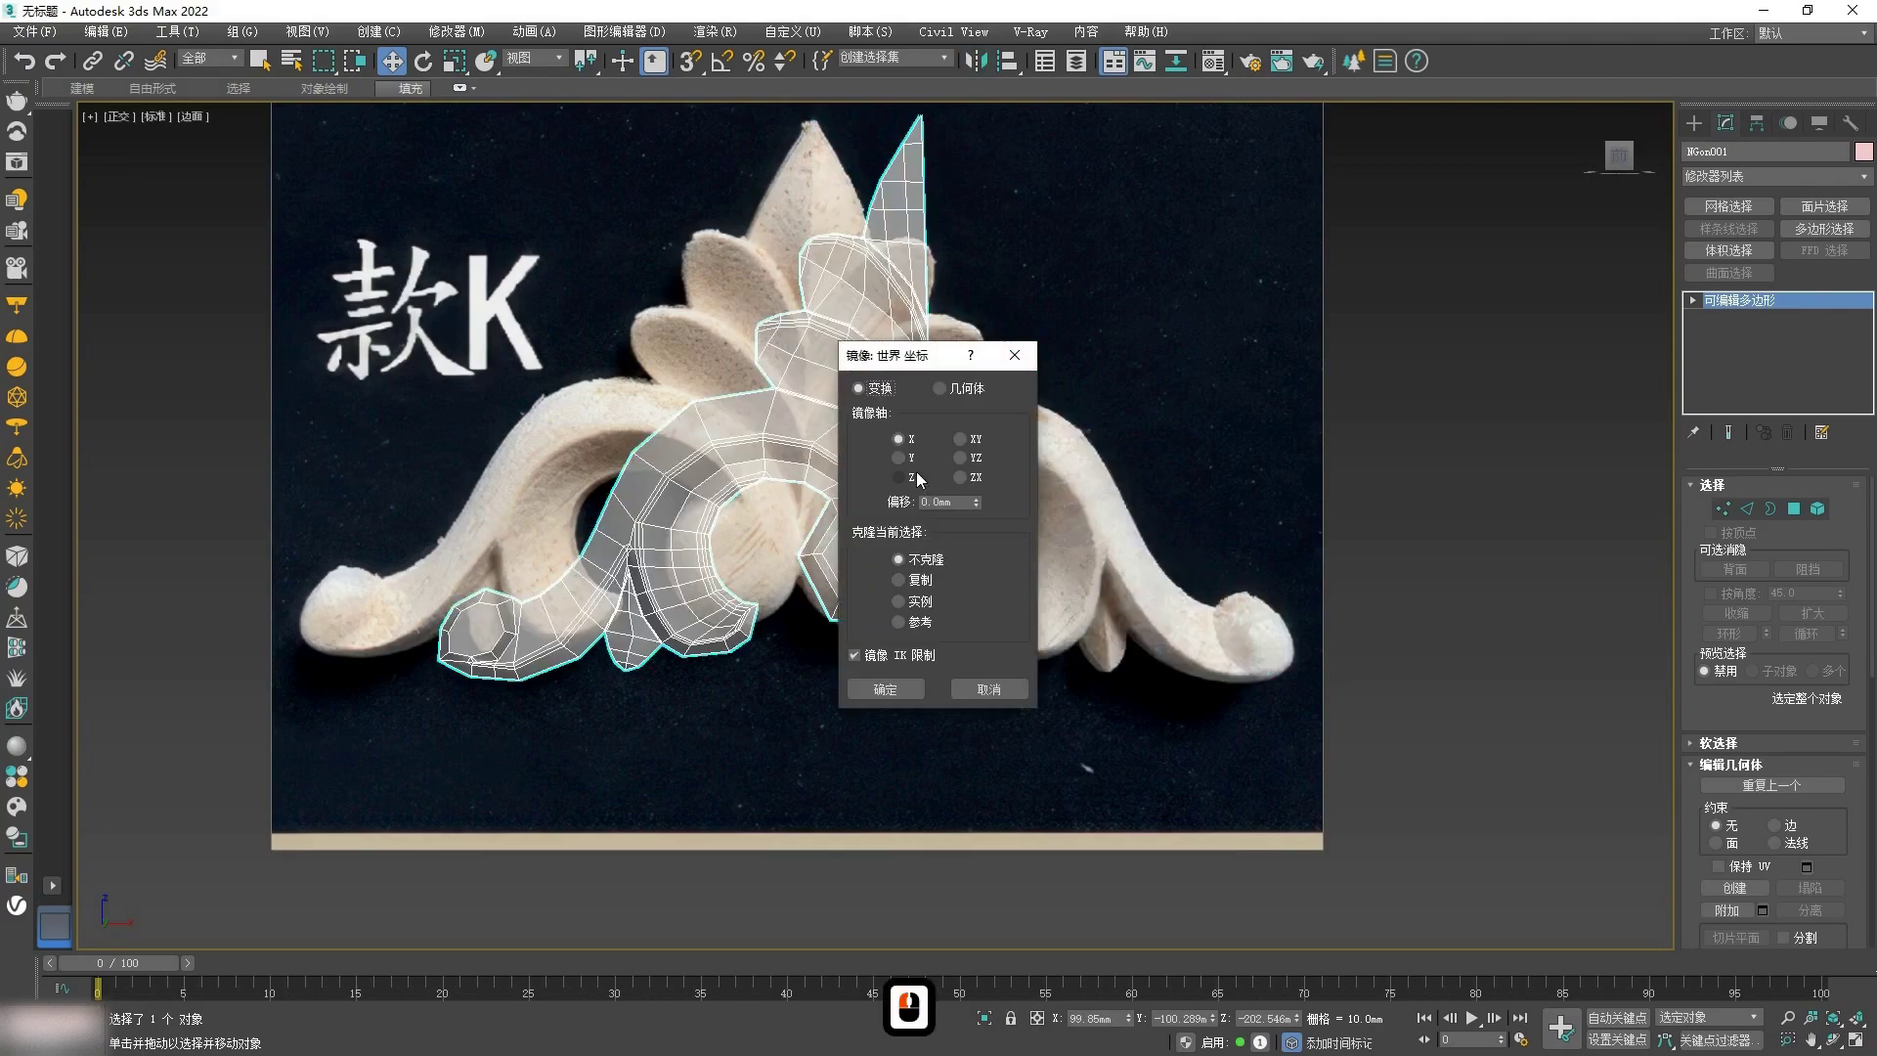
{"action": "left_click", "coordinate": [898, 580]}
{"action": "left_click", "coordinate": [885, 689]}
{"action": "left_click_drag", "start_coordinate": [899, 562], "coordinate": [722, 529]}
{"action": "scroll", "coordinate": [785, 592], "scroll_direction": "up", "scroll_amount": 2}
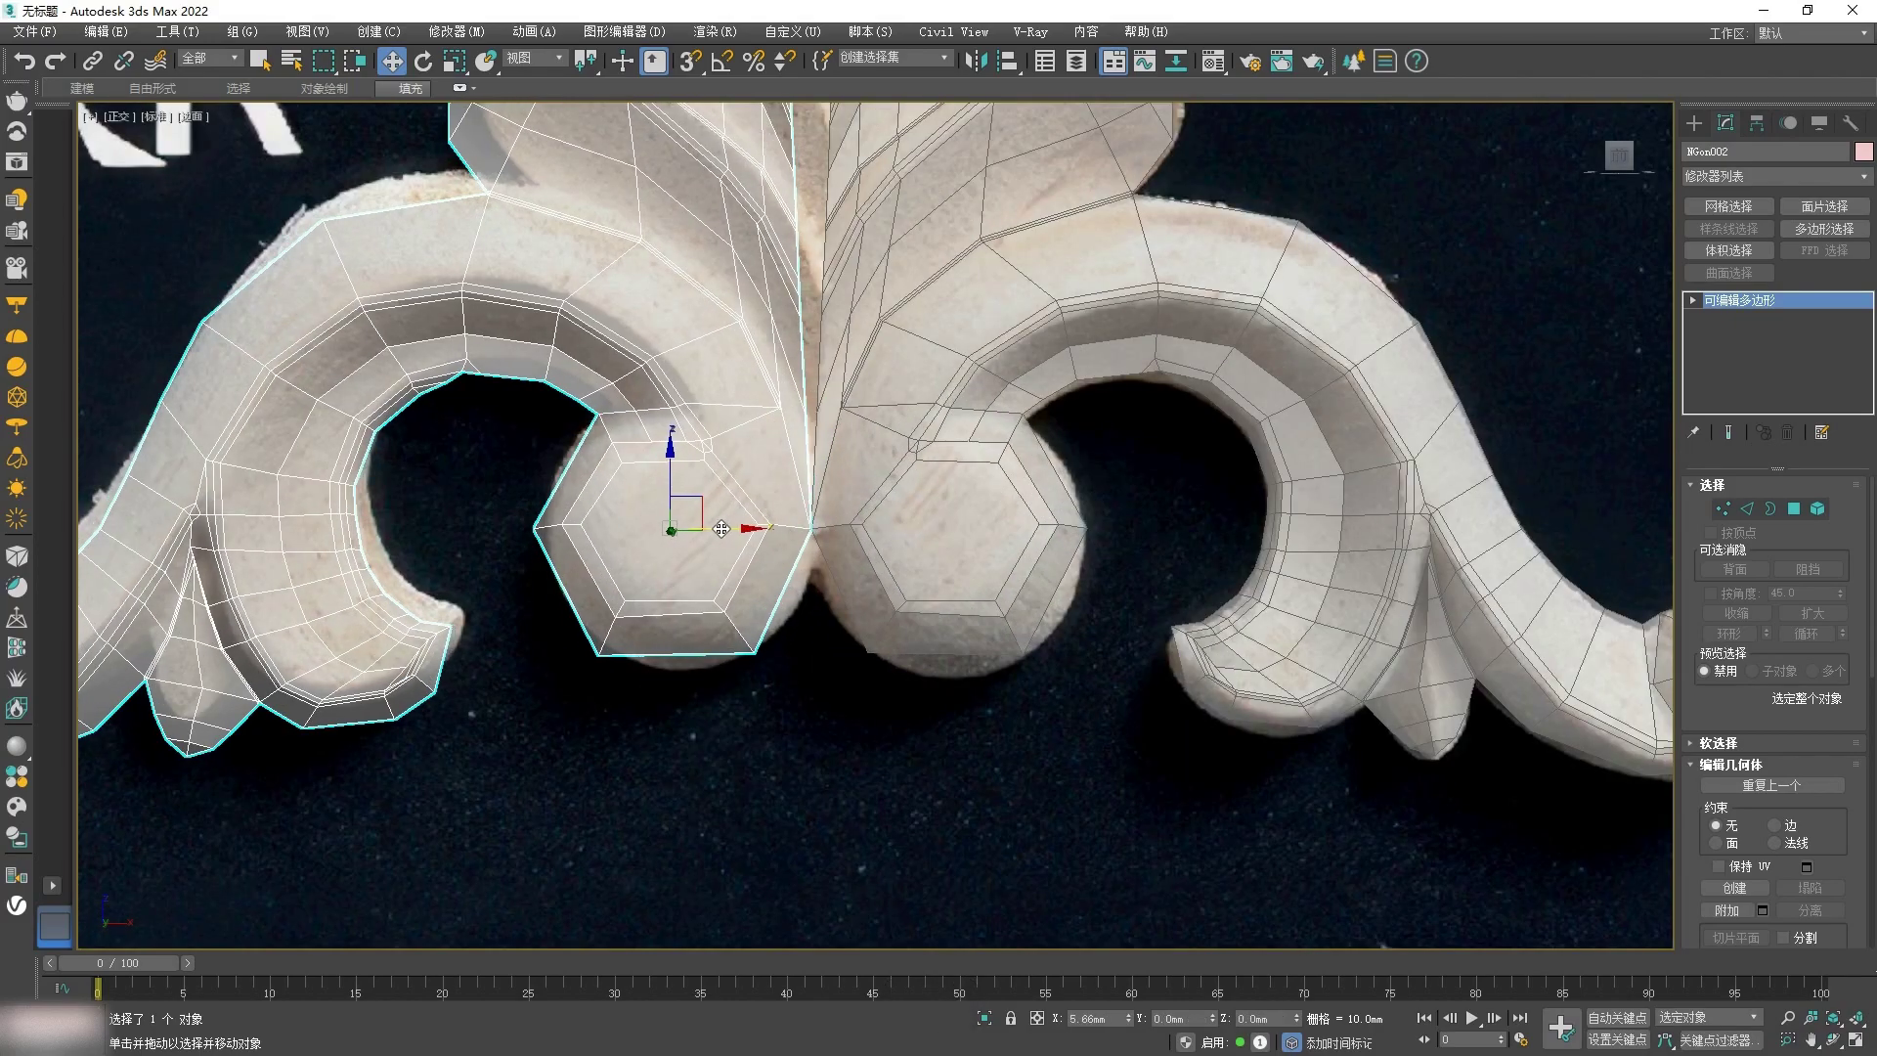
{"action": "scroll", "coordinate": [714, 626], "scroll_direction": "down", "scroll_amount": 2}
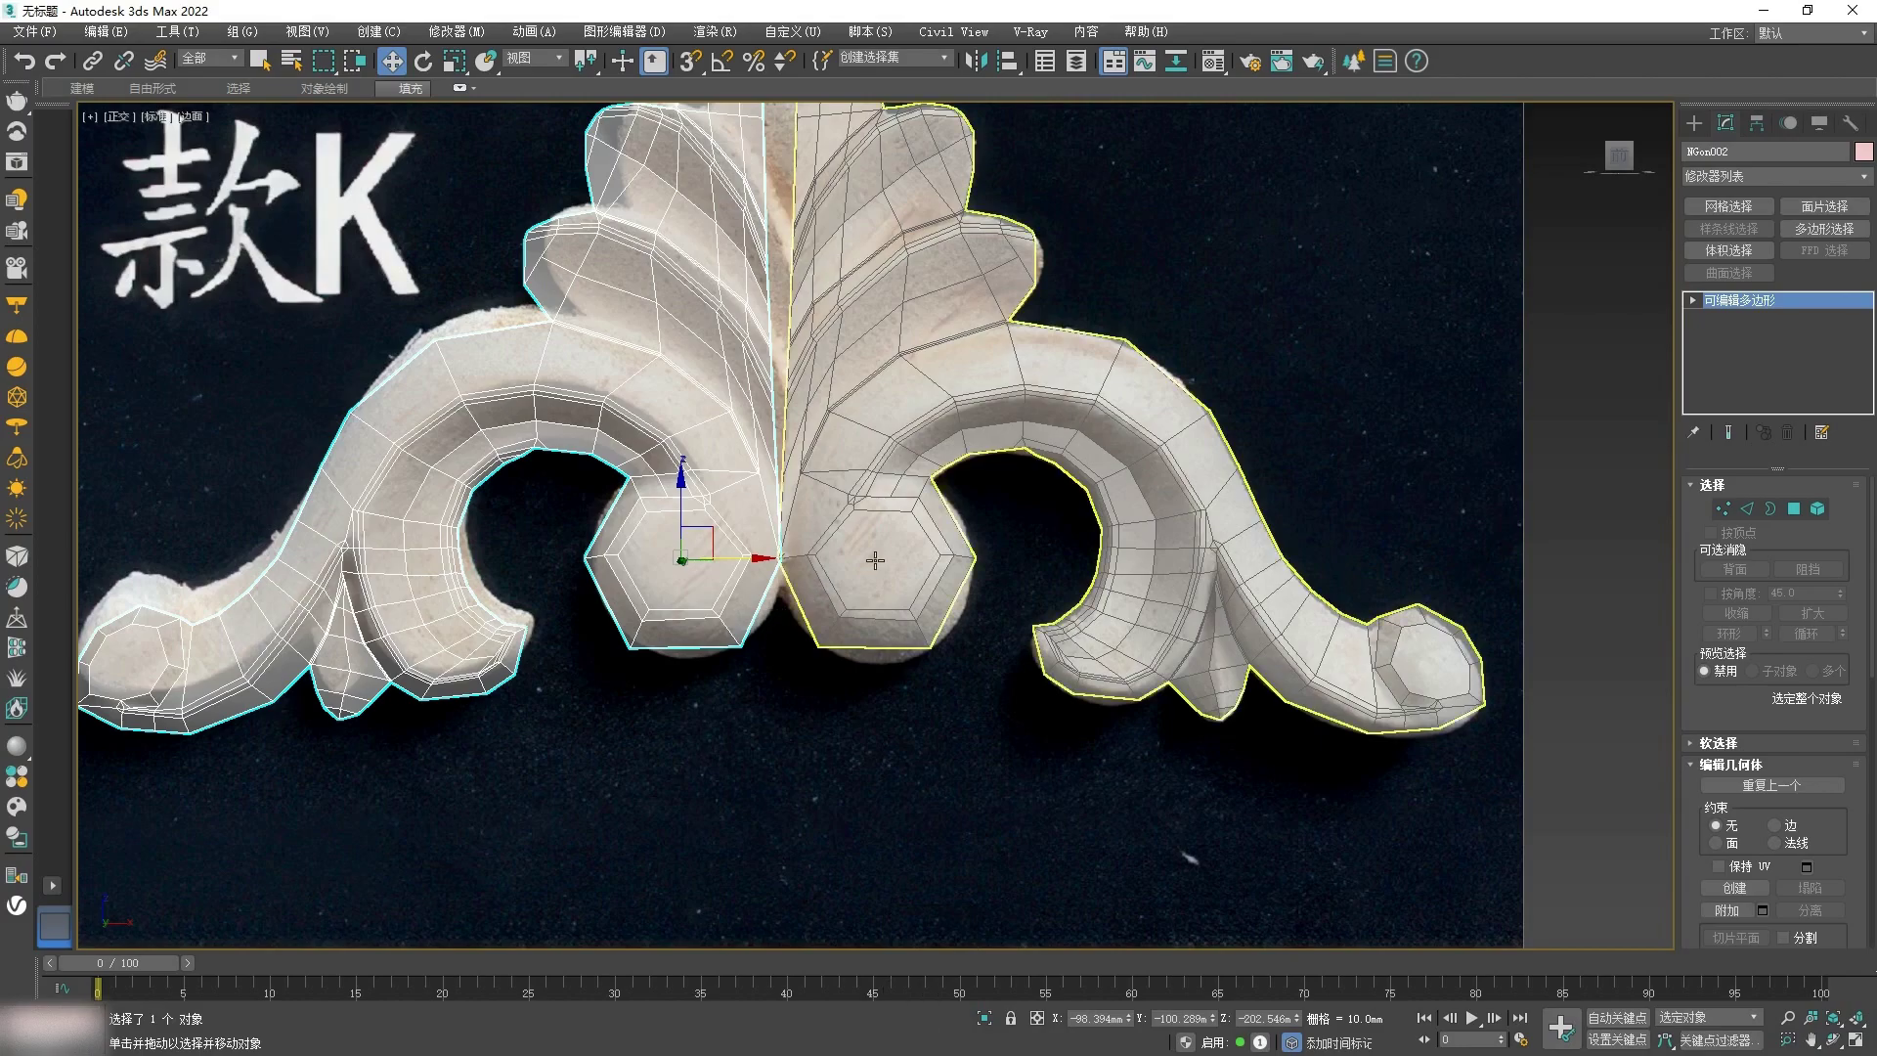
{"action": "left_click", "coordinate": [875, 560]}
{"action": "scroll", "coordinate": [816, 626], "scroll_direction": "down", "scroll_amount": 2}
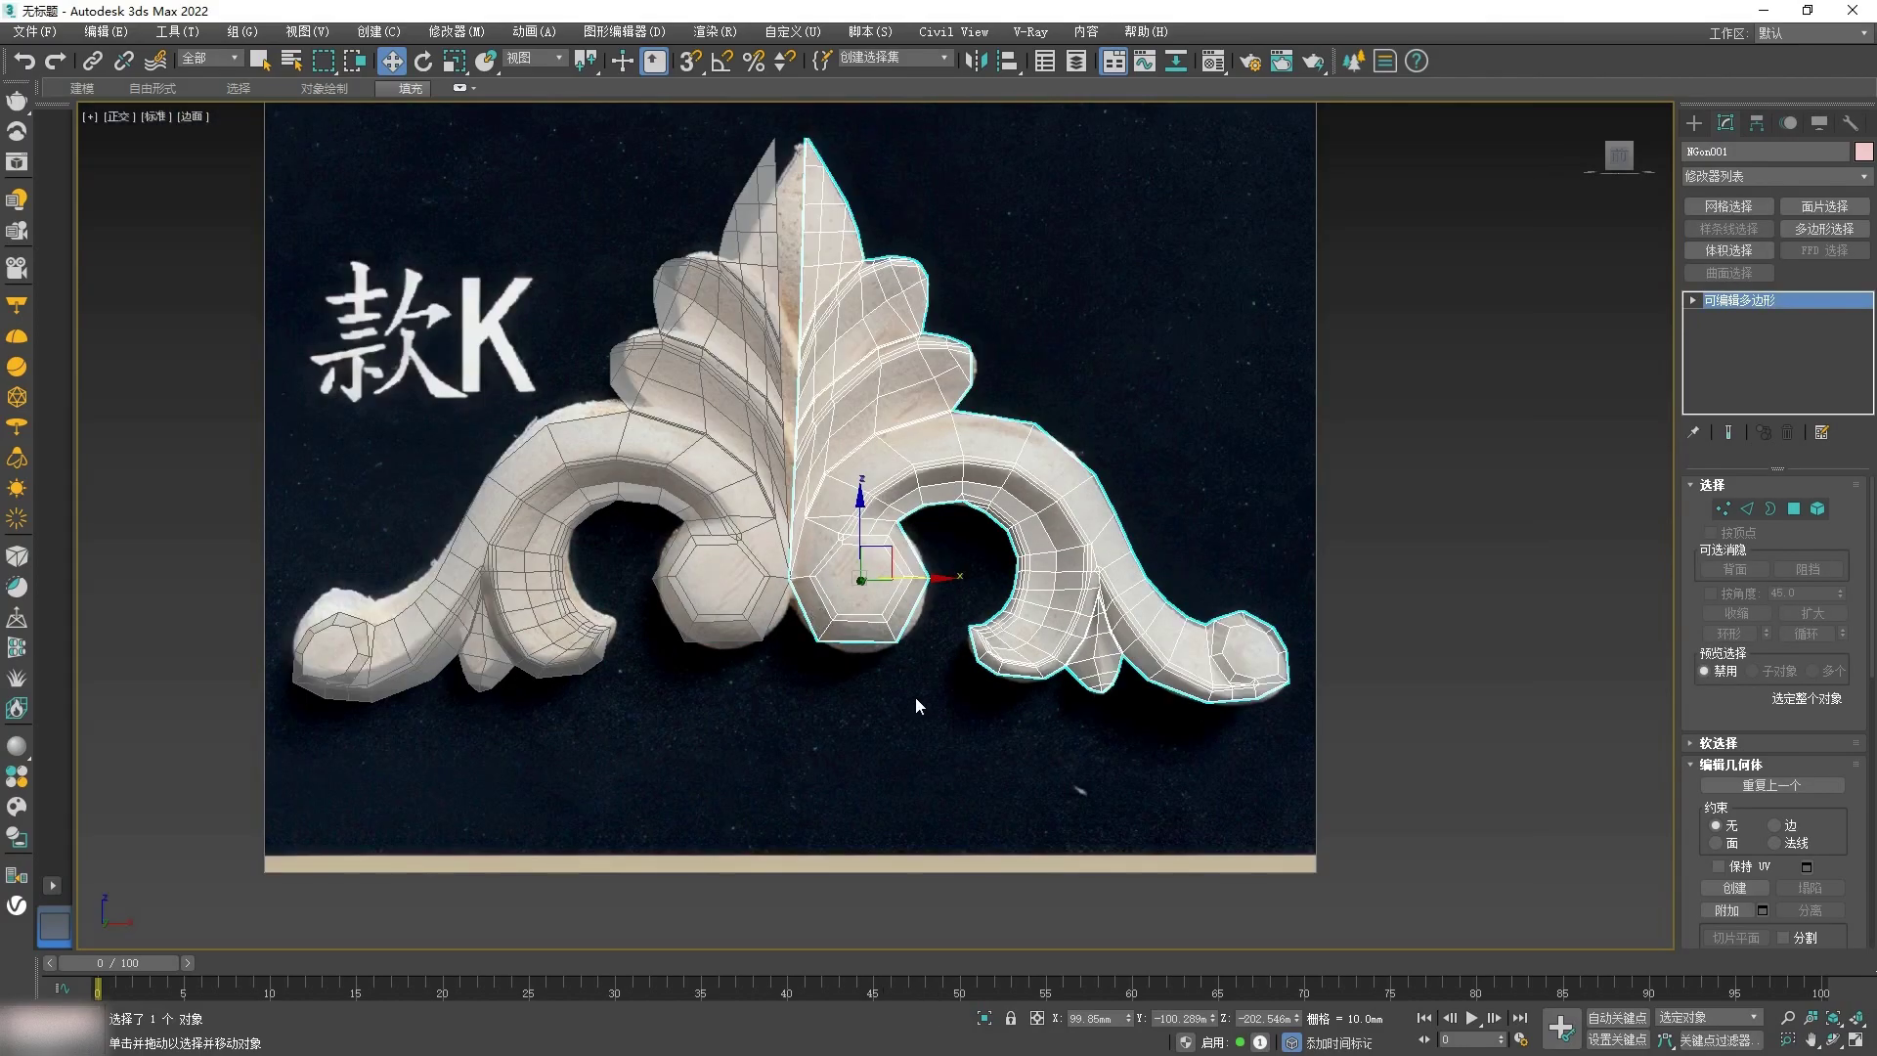
Step: Nudge the mirrored half against the original's centre seam and delete the mirrored copy
{"action": "key", "text": "f"}
{"action": "scroll", "coordinate": [755, 606], "scroll_direction": "up", "scroll_amount": 2}
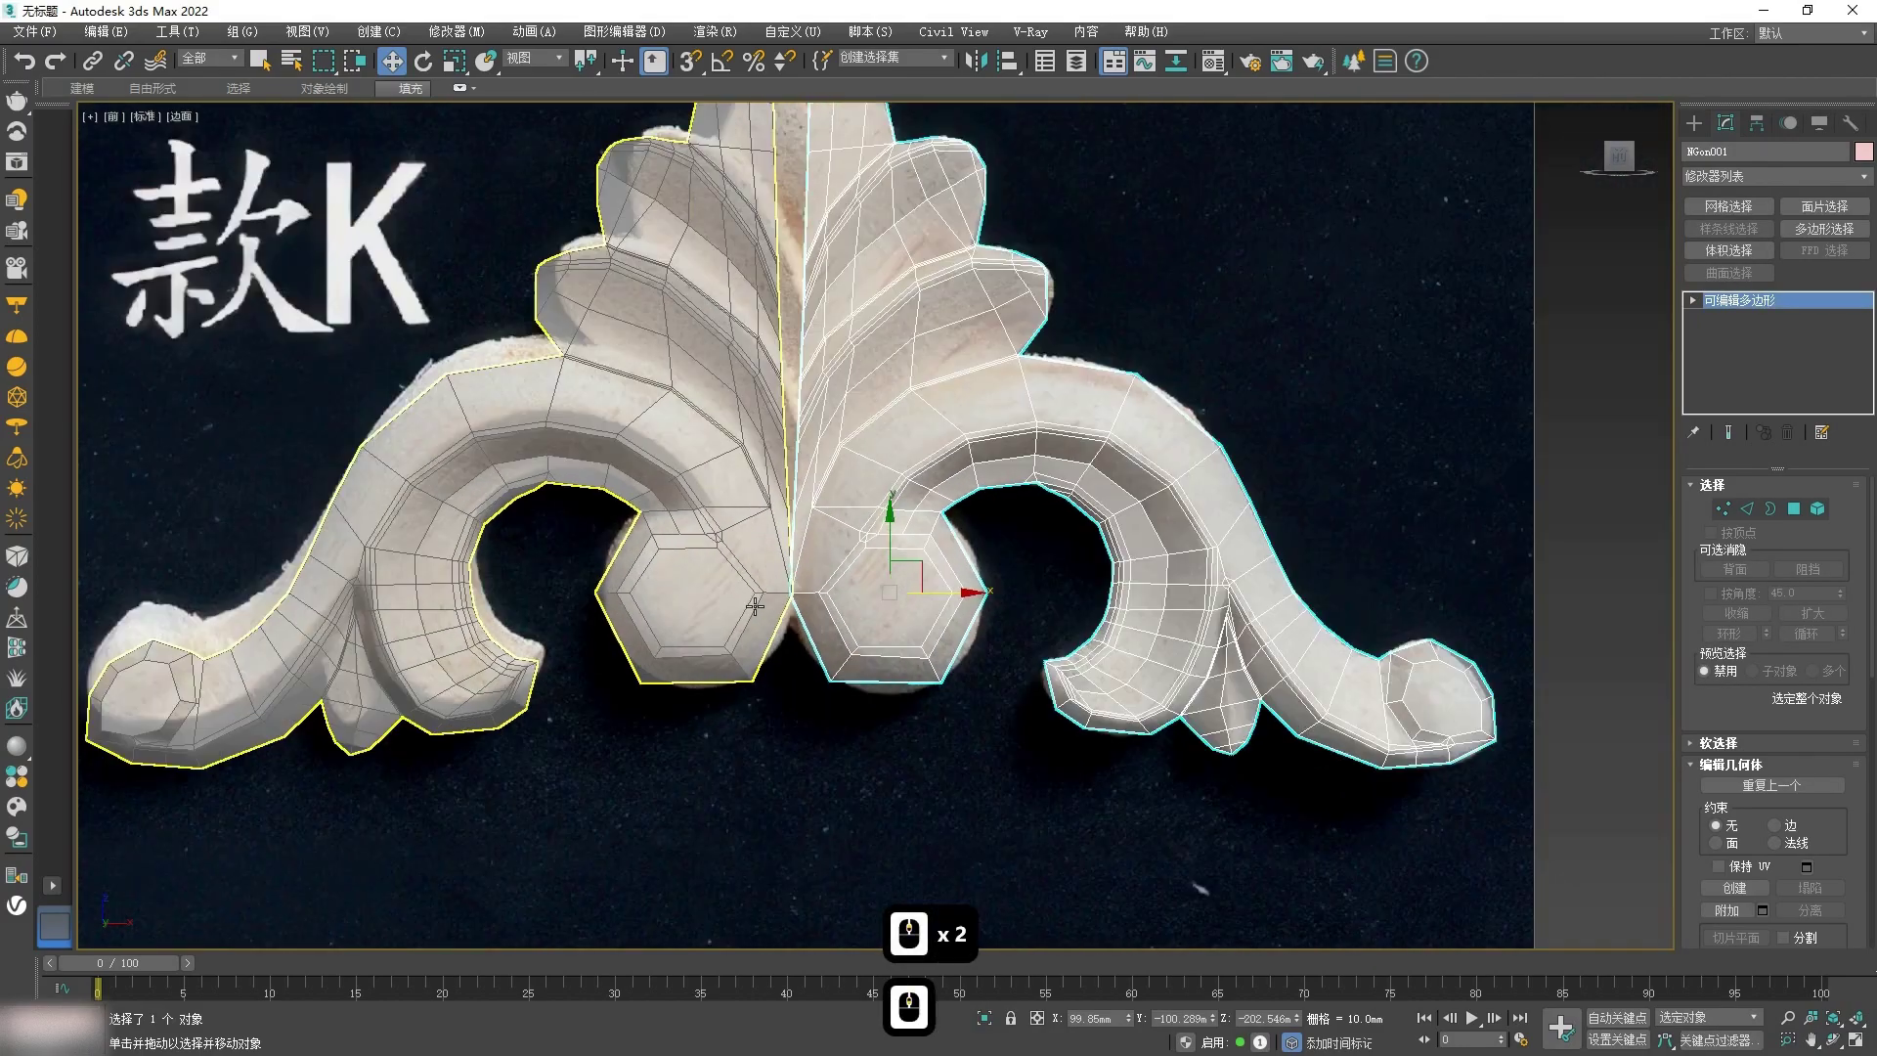
{"action": "scroll", "coordinate": [754, 606], "scroll_direction": "down", "scroll_amount": 2}
{"action": "middle_click_drag", "start_coordinate": [796, 710], "coordinate": [876, 727], "text": "alt"}
{"action": "left_click", "coordinate": [768, 577]}
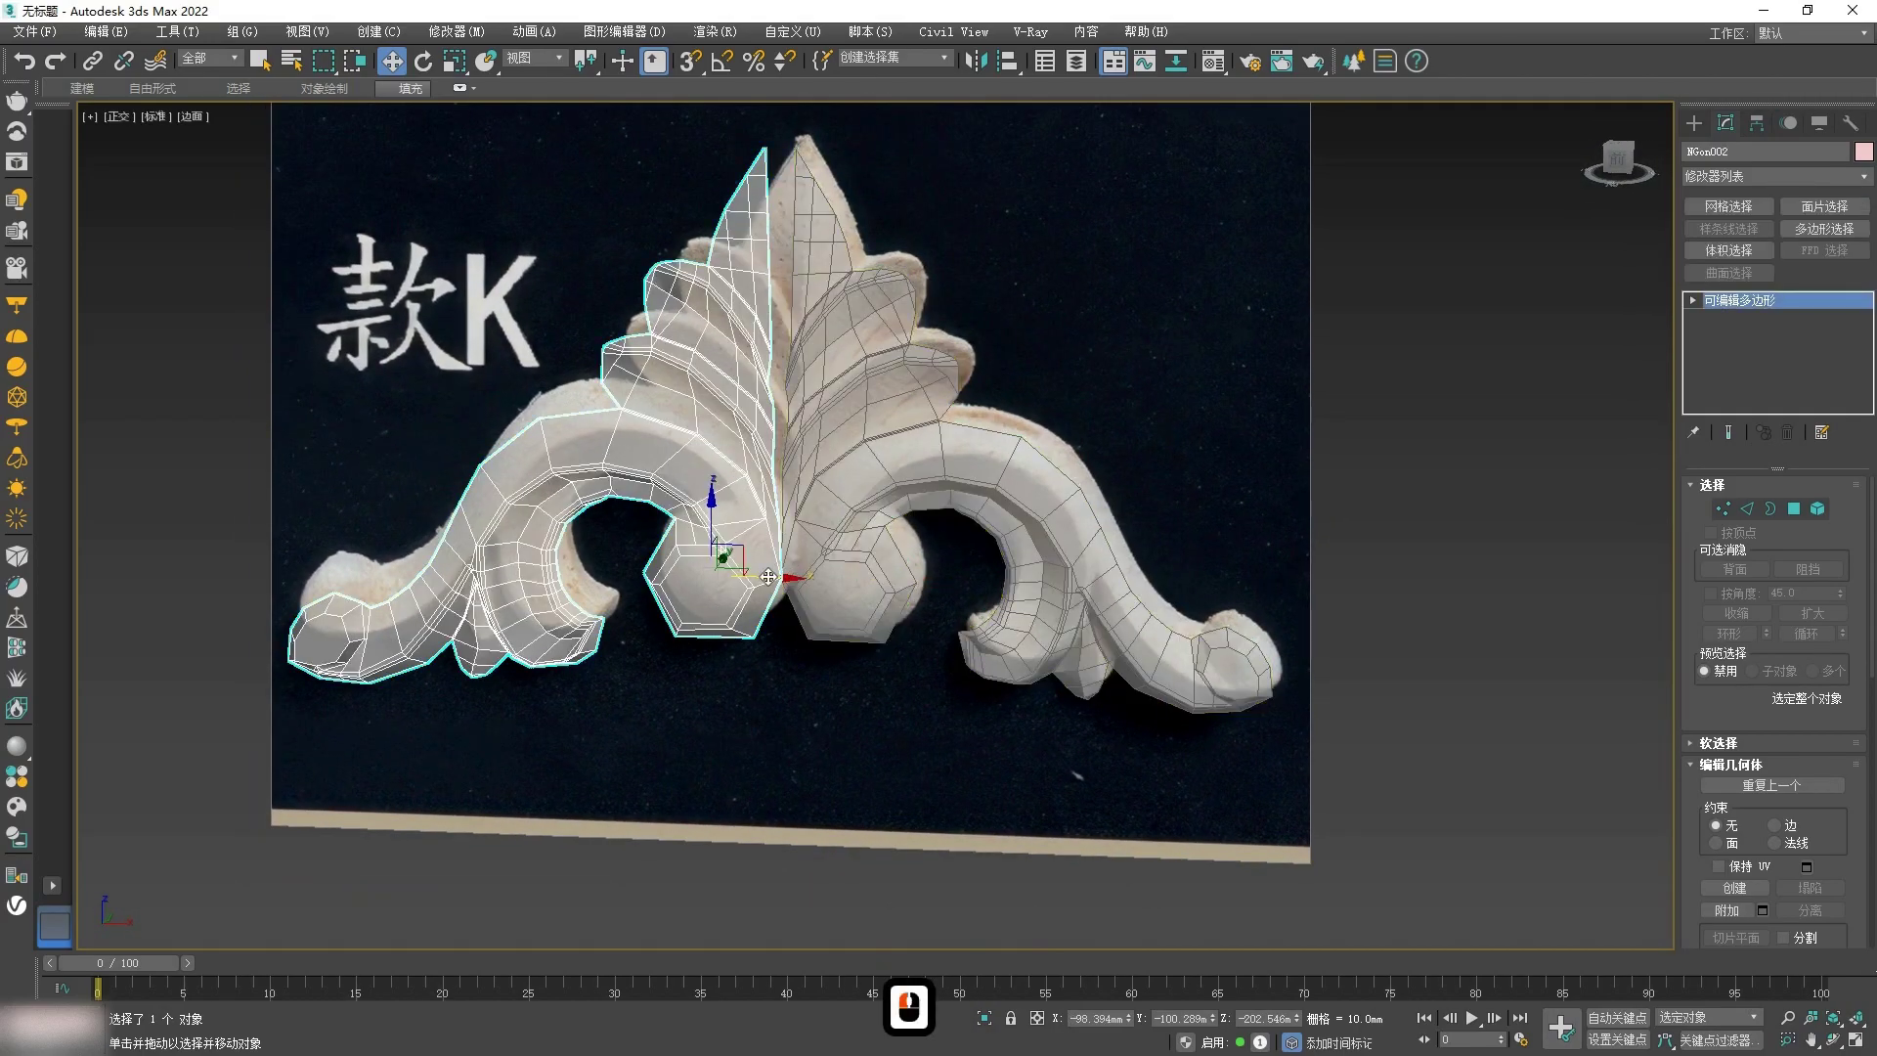
{"action": "key", "text": "f"}
{"action": "scroll", "coordinate": [768, 596], "scroll_direction": "up", "scroll_amount": 3}
{"action": "scroll", "coordinate": [767, 636], "scroll_direction": "down", "scroll_amount": 2}
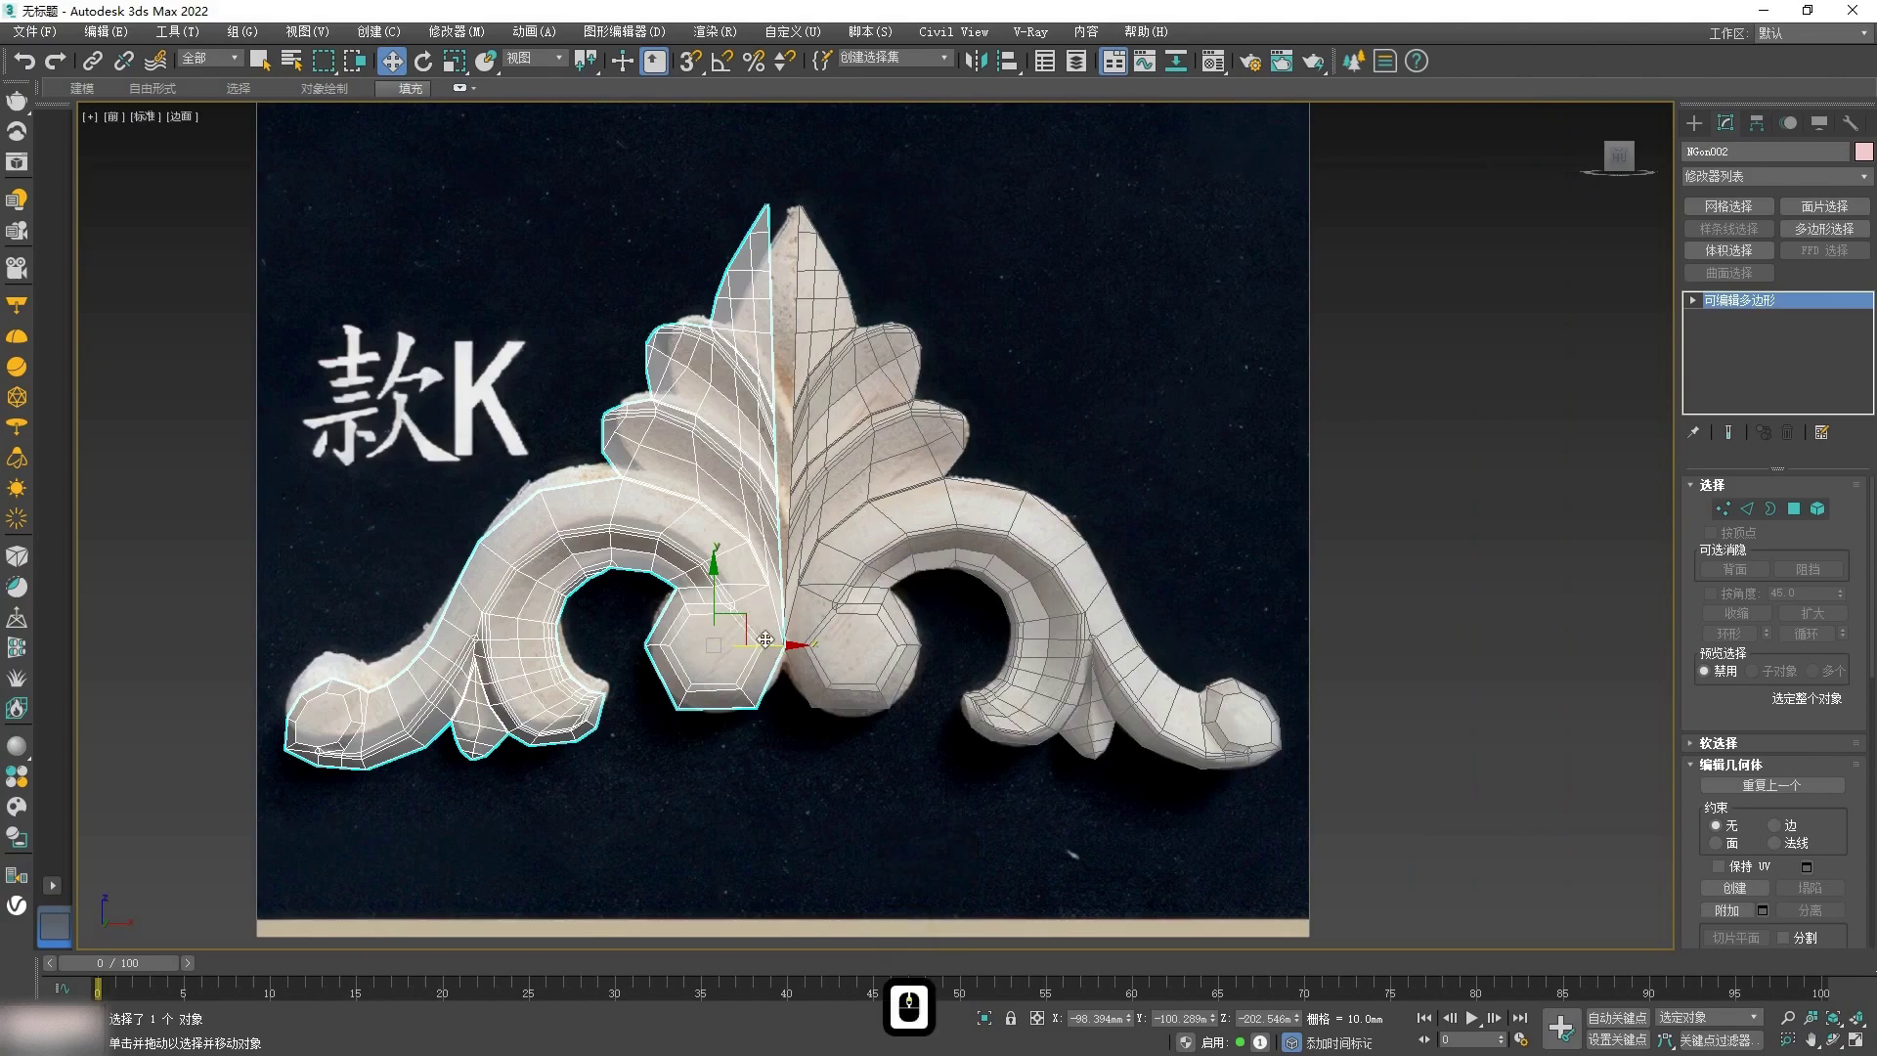
{"action": "scroll", "coordinate": [767, 642], "scroll_direction": "up", "scroll_amount": 2}
{"action": "left_click_drag", "start_coordinate": [767, 641], "coordinate": [748, 645]}
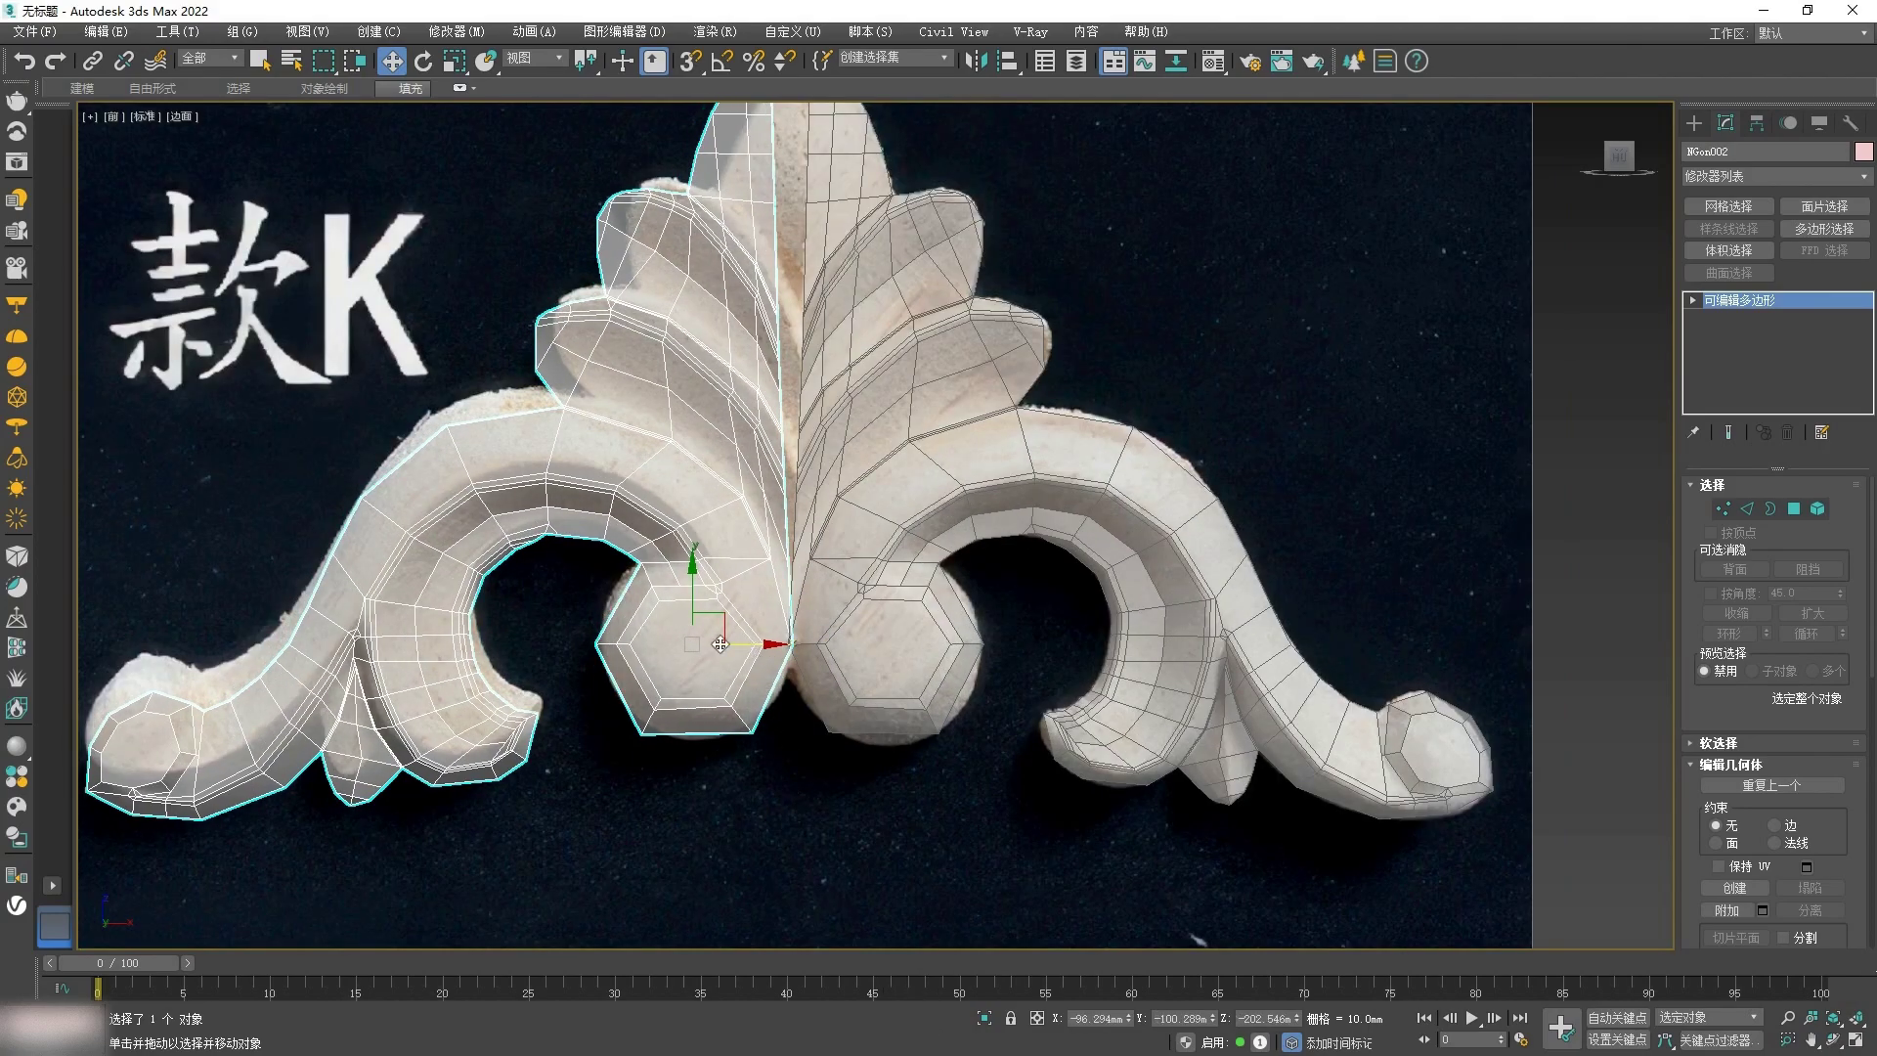
{"action": "key", "text": "Delete"}
Step: Select all the vertices along the half ornament's centre seam and scale them flat along X into a straight vertical line
{"action": "scroll", "coordinate": [777, 292], "scroll_direction": "up", "scroll_amount": 2}
{"action": "left_click", "coordinate": [778, 292]}
{"action": "scroll", "coordinate": [778, 291], "scroll_direction": "down", "scroll_amount": 2}
{"action": "key", "text": "1"}
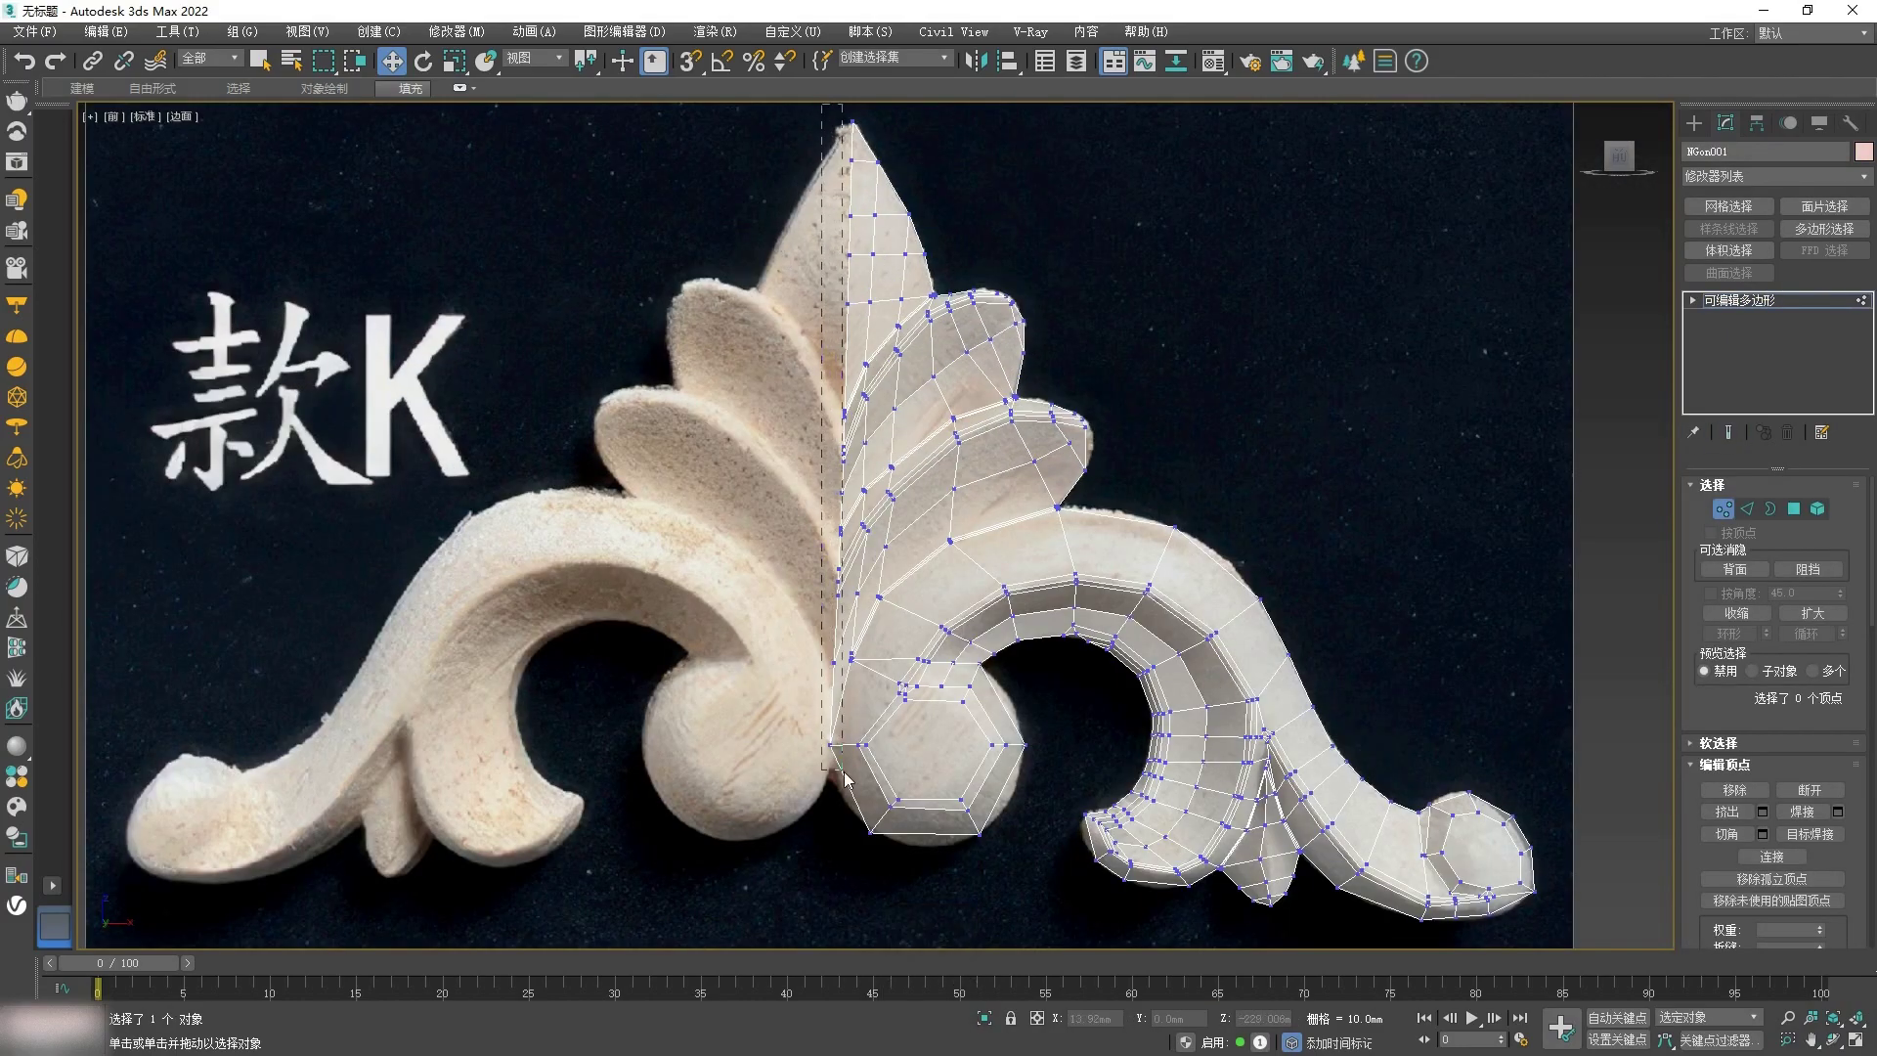
{"action": "left_click_drag", "start_coordinate": [847, 776], "coordinate": [847, 772]}
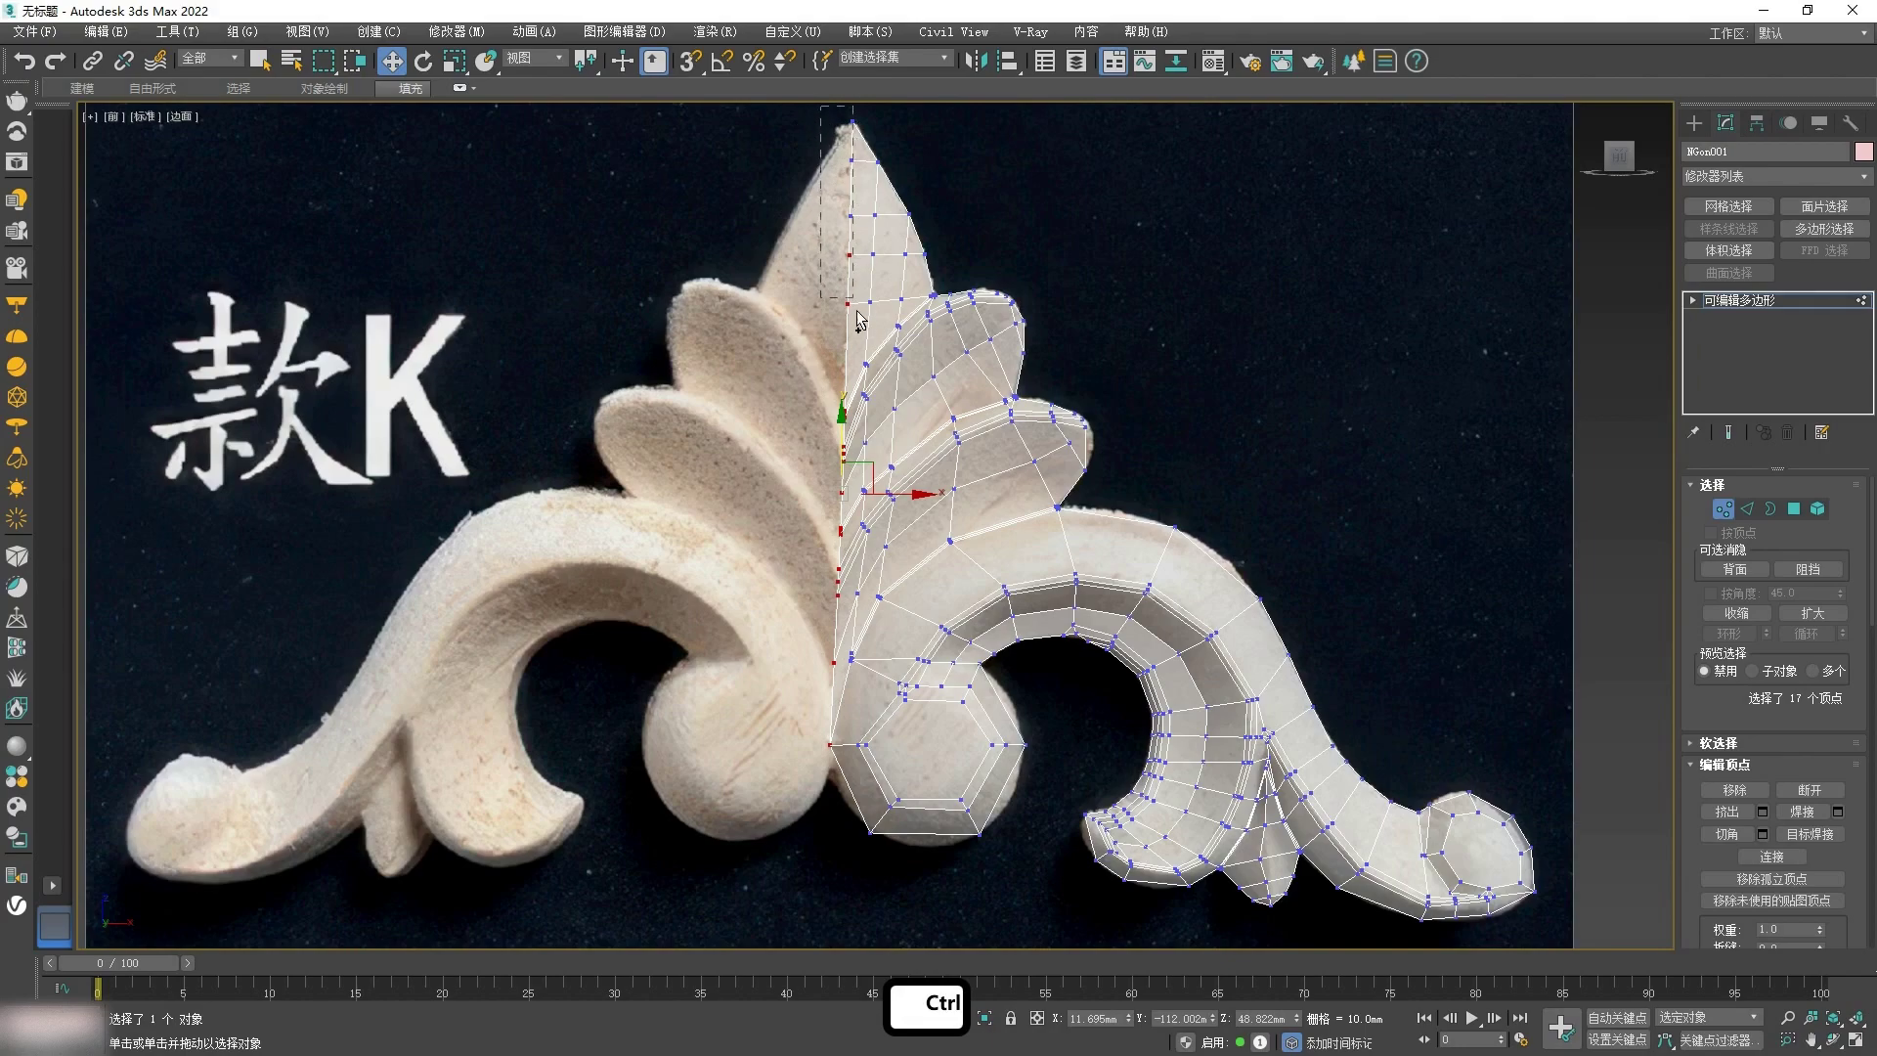
{"action": "left_click_drag", "start_coordinate": [856, 401], "coordinate": [545, 460], "text": "ctrl"}
{"action": "key", "text": "r"}
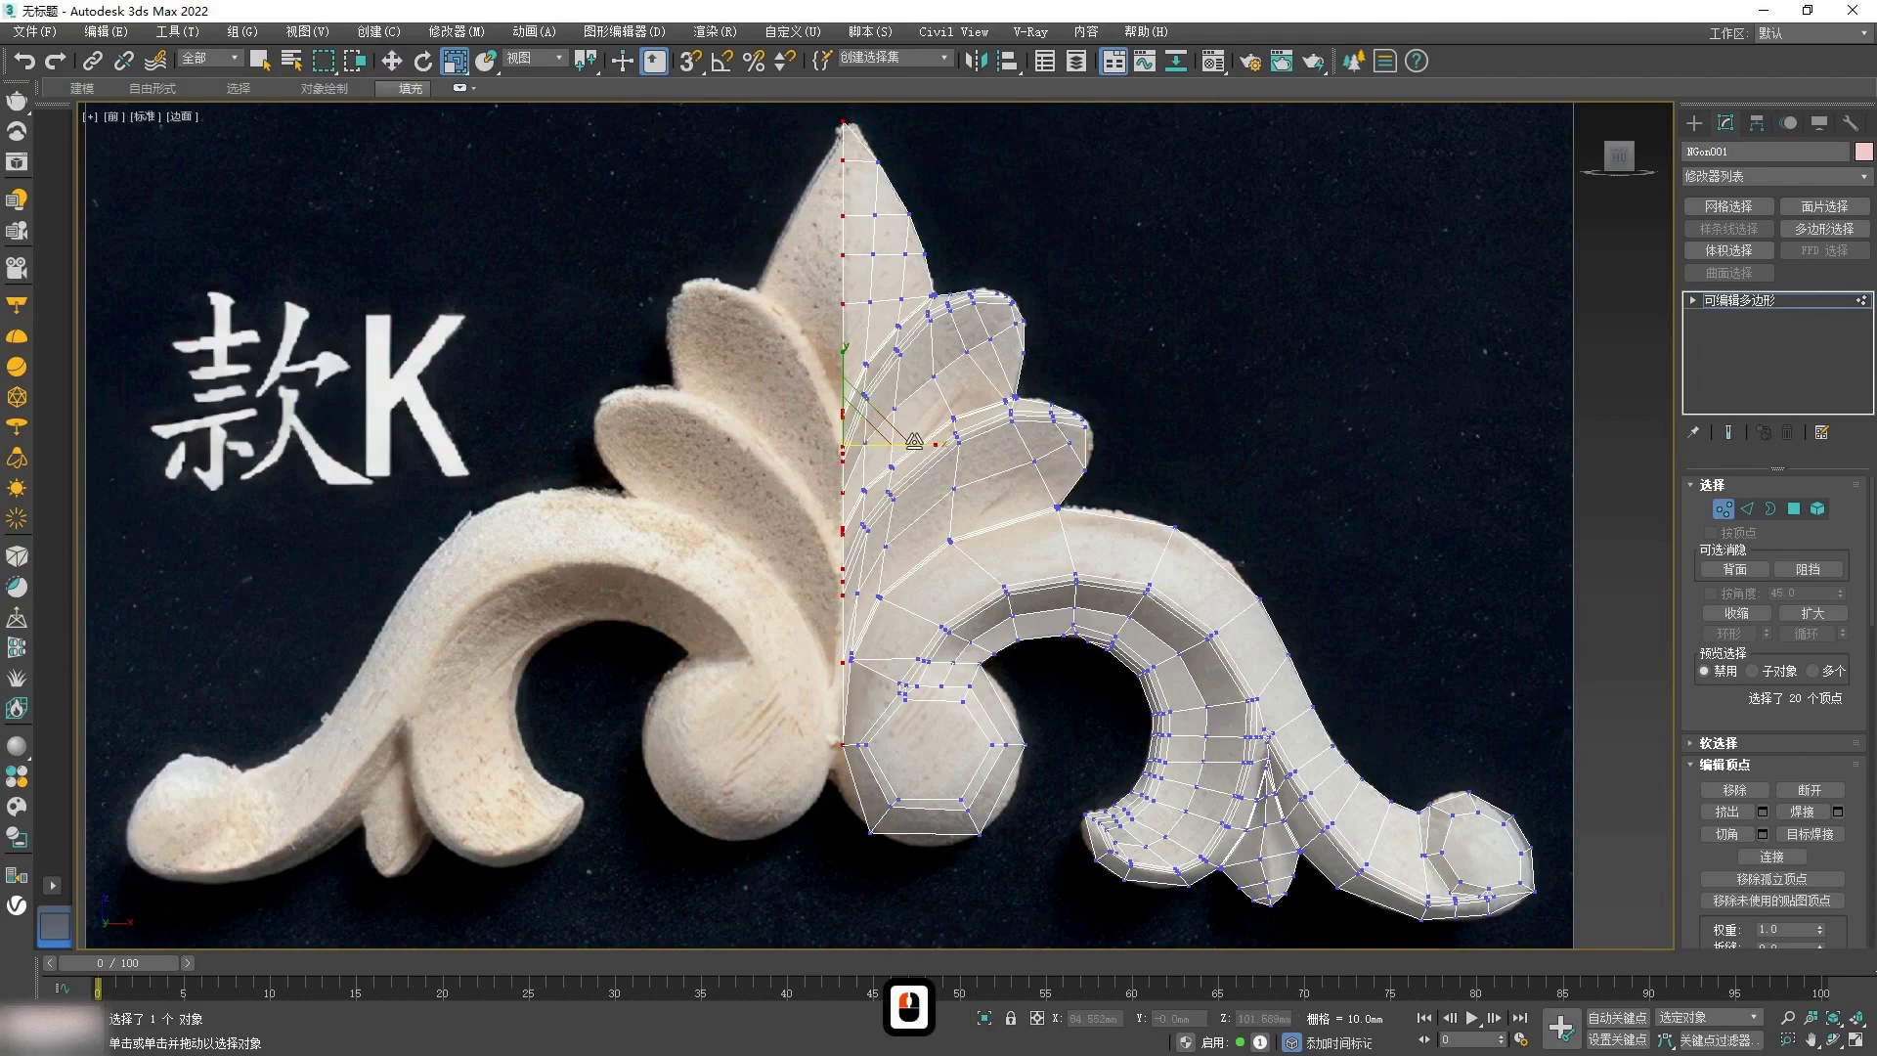
{"action": "key", "text": "1"}
Step: Mirror the half ornament along X as a copy and move the copy against the original's centre seam
{"action": "left_click", "coordinate": [976, 61]}
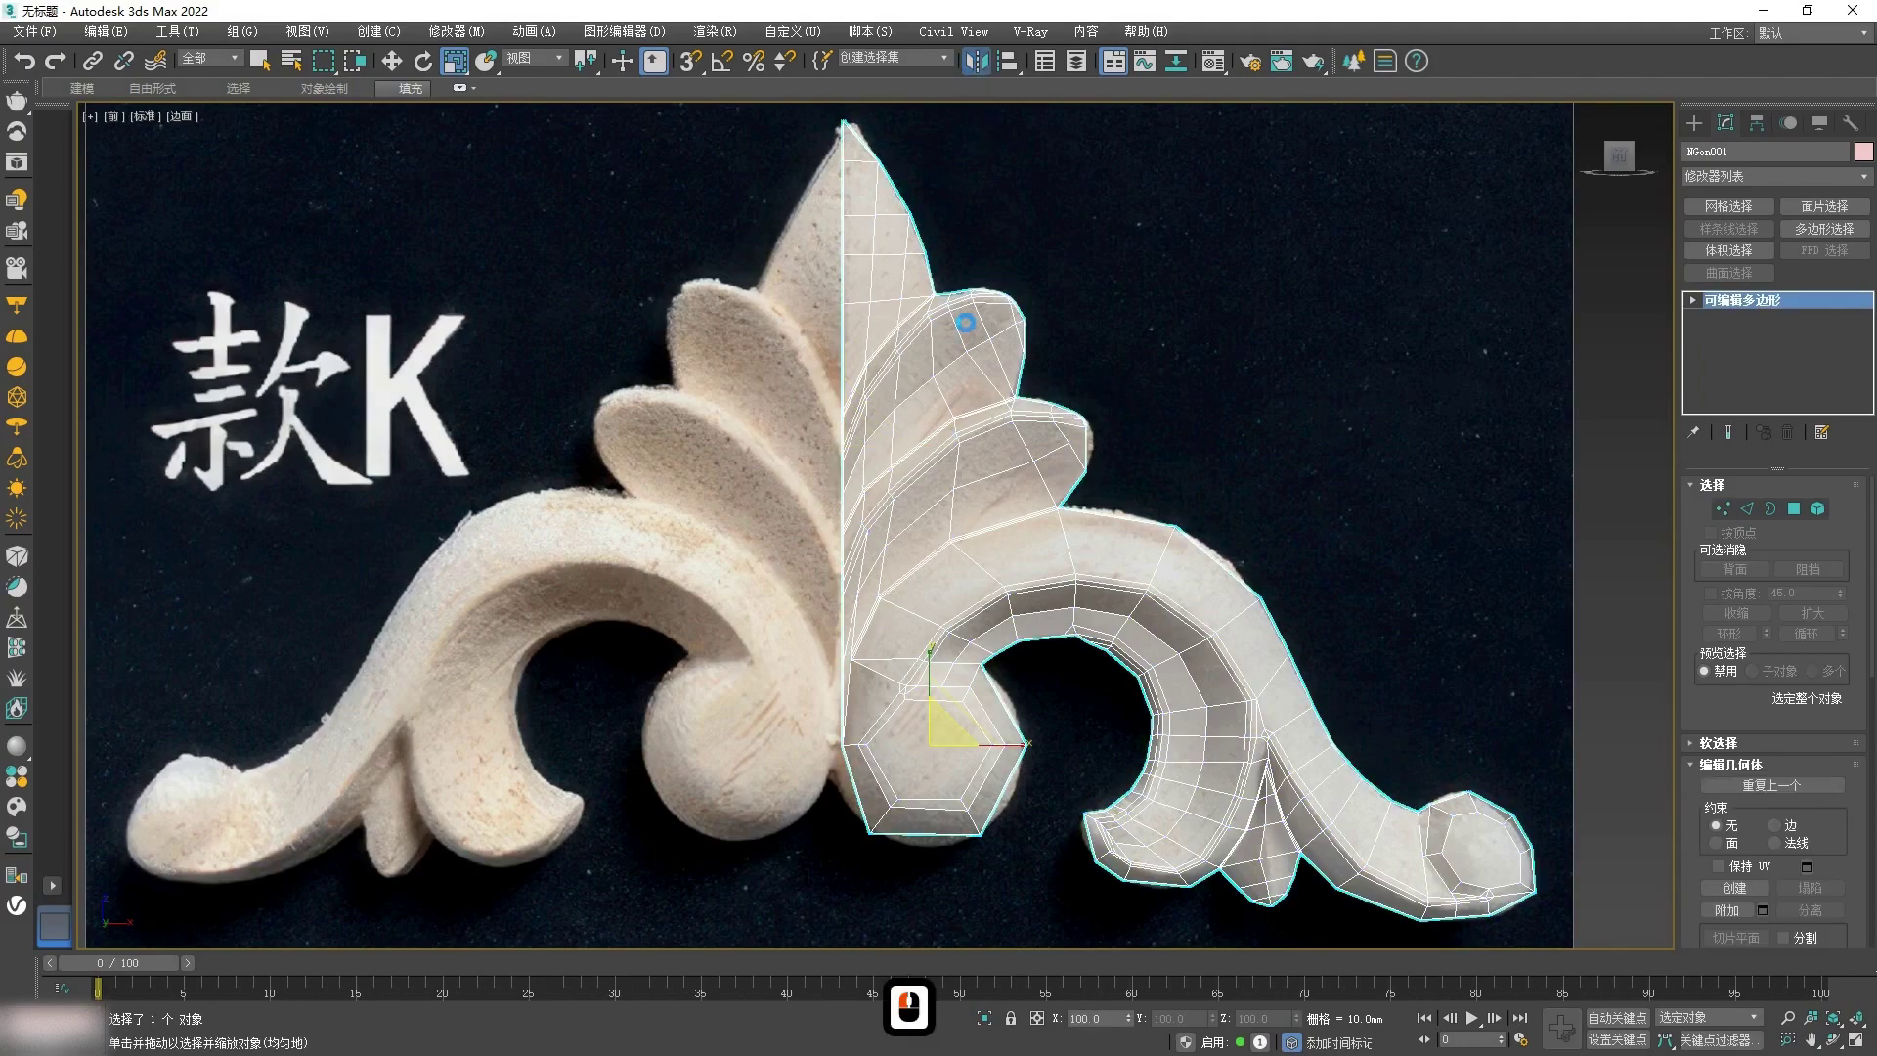
{"action": "left_click", "coordinate": [909, 691]}
{"action": "key", "text": "w"}
{"action": "left_click_drag", "start_coordinate": [991, 723], "coordinate": [818, 723]}
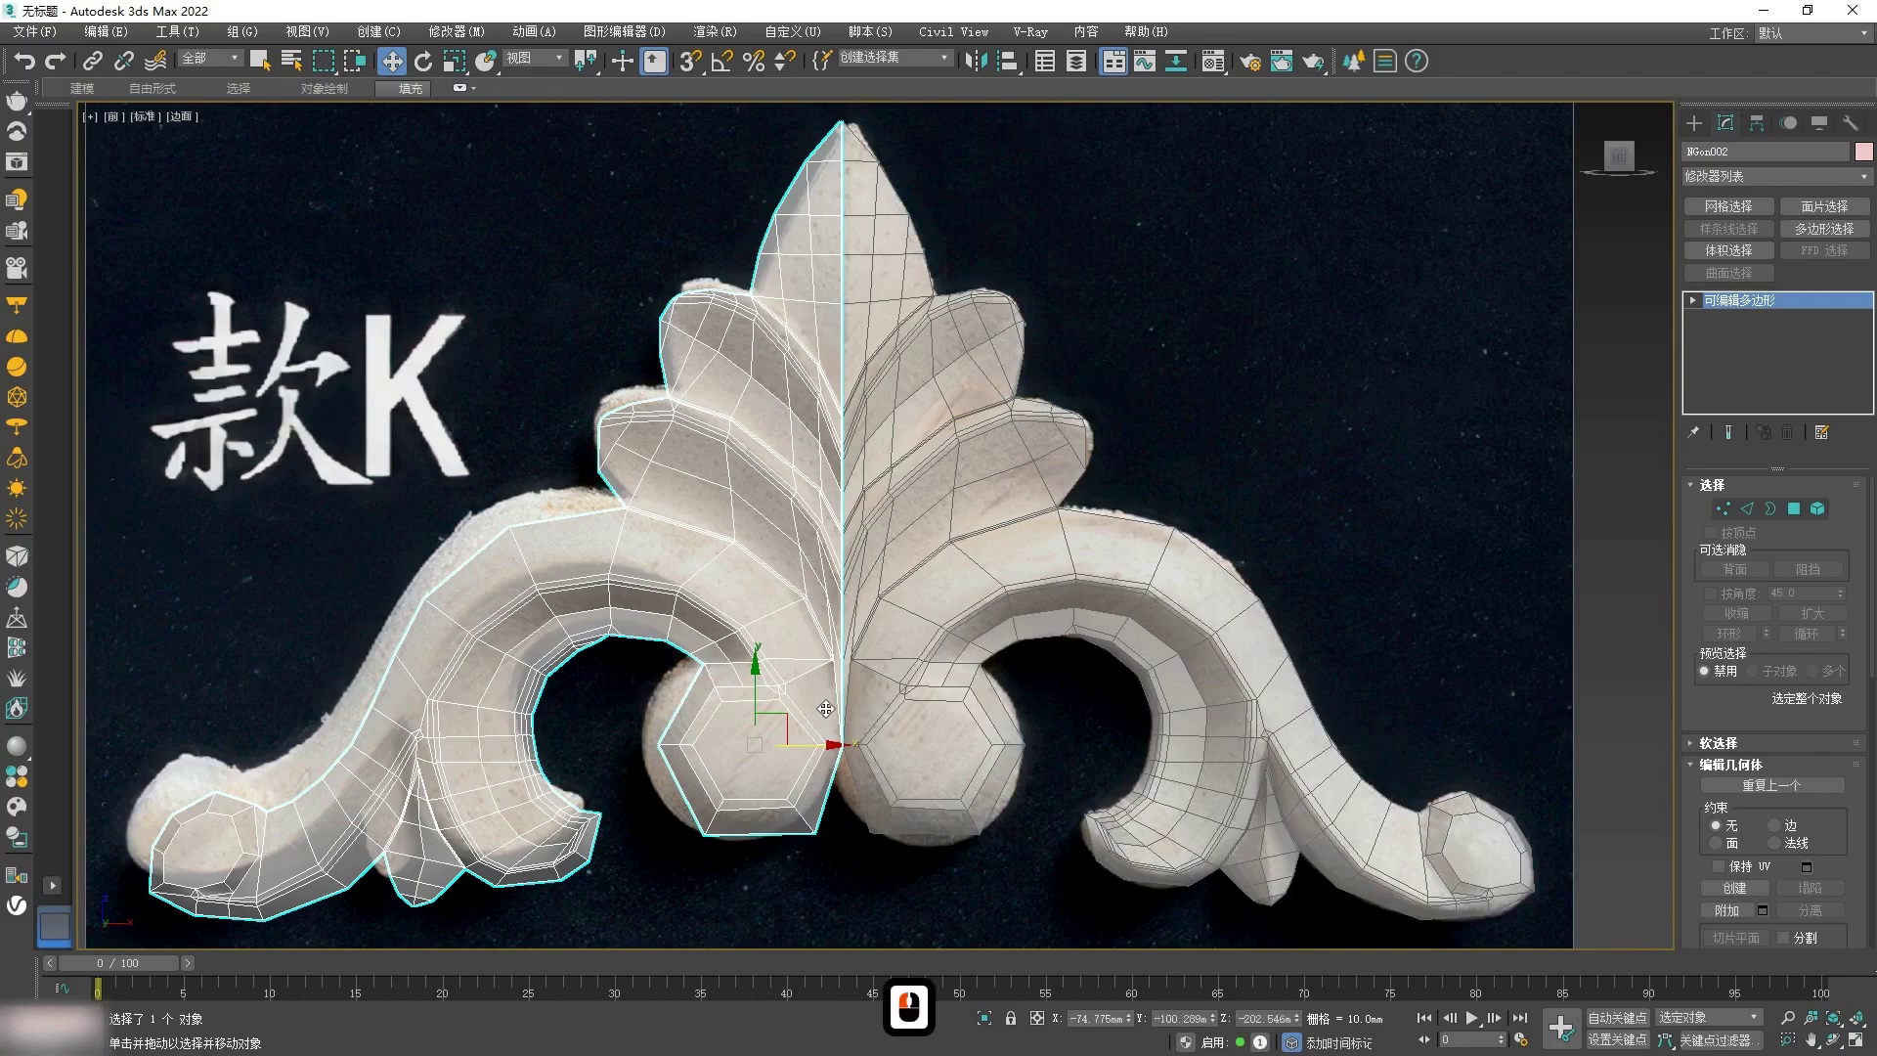
Step: Attach the mirrored half to the original half so both form one editable poly
{"action": "left_click", "coordinate": [930, 670]}
{"action": "left_click", "coordinate": [944, 746]}
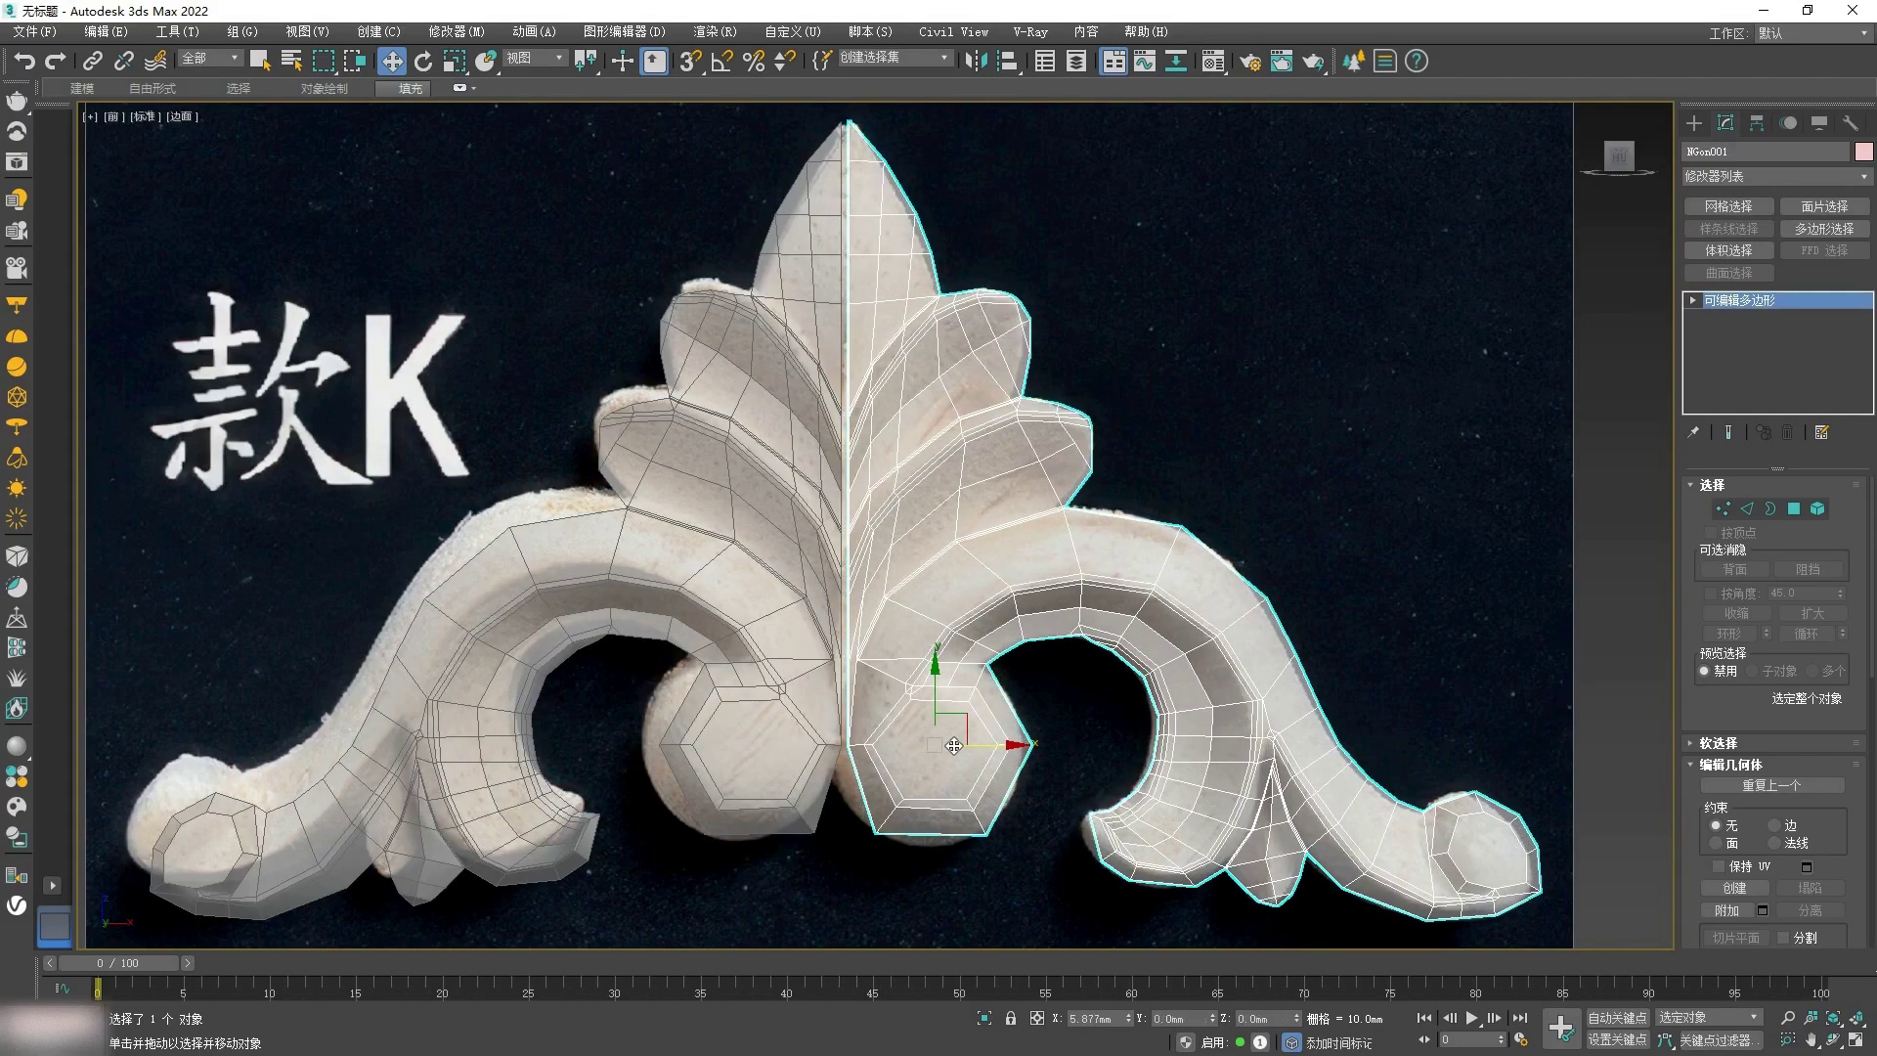
{"action": "left_click", "coordinate": [919, 728]}
{"action": "left_click", "coordinate": [917, 725]}
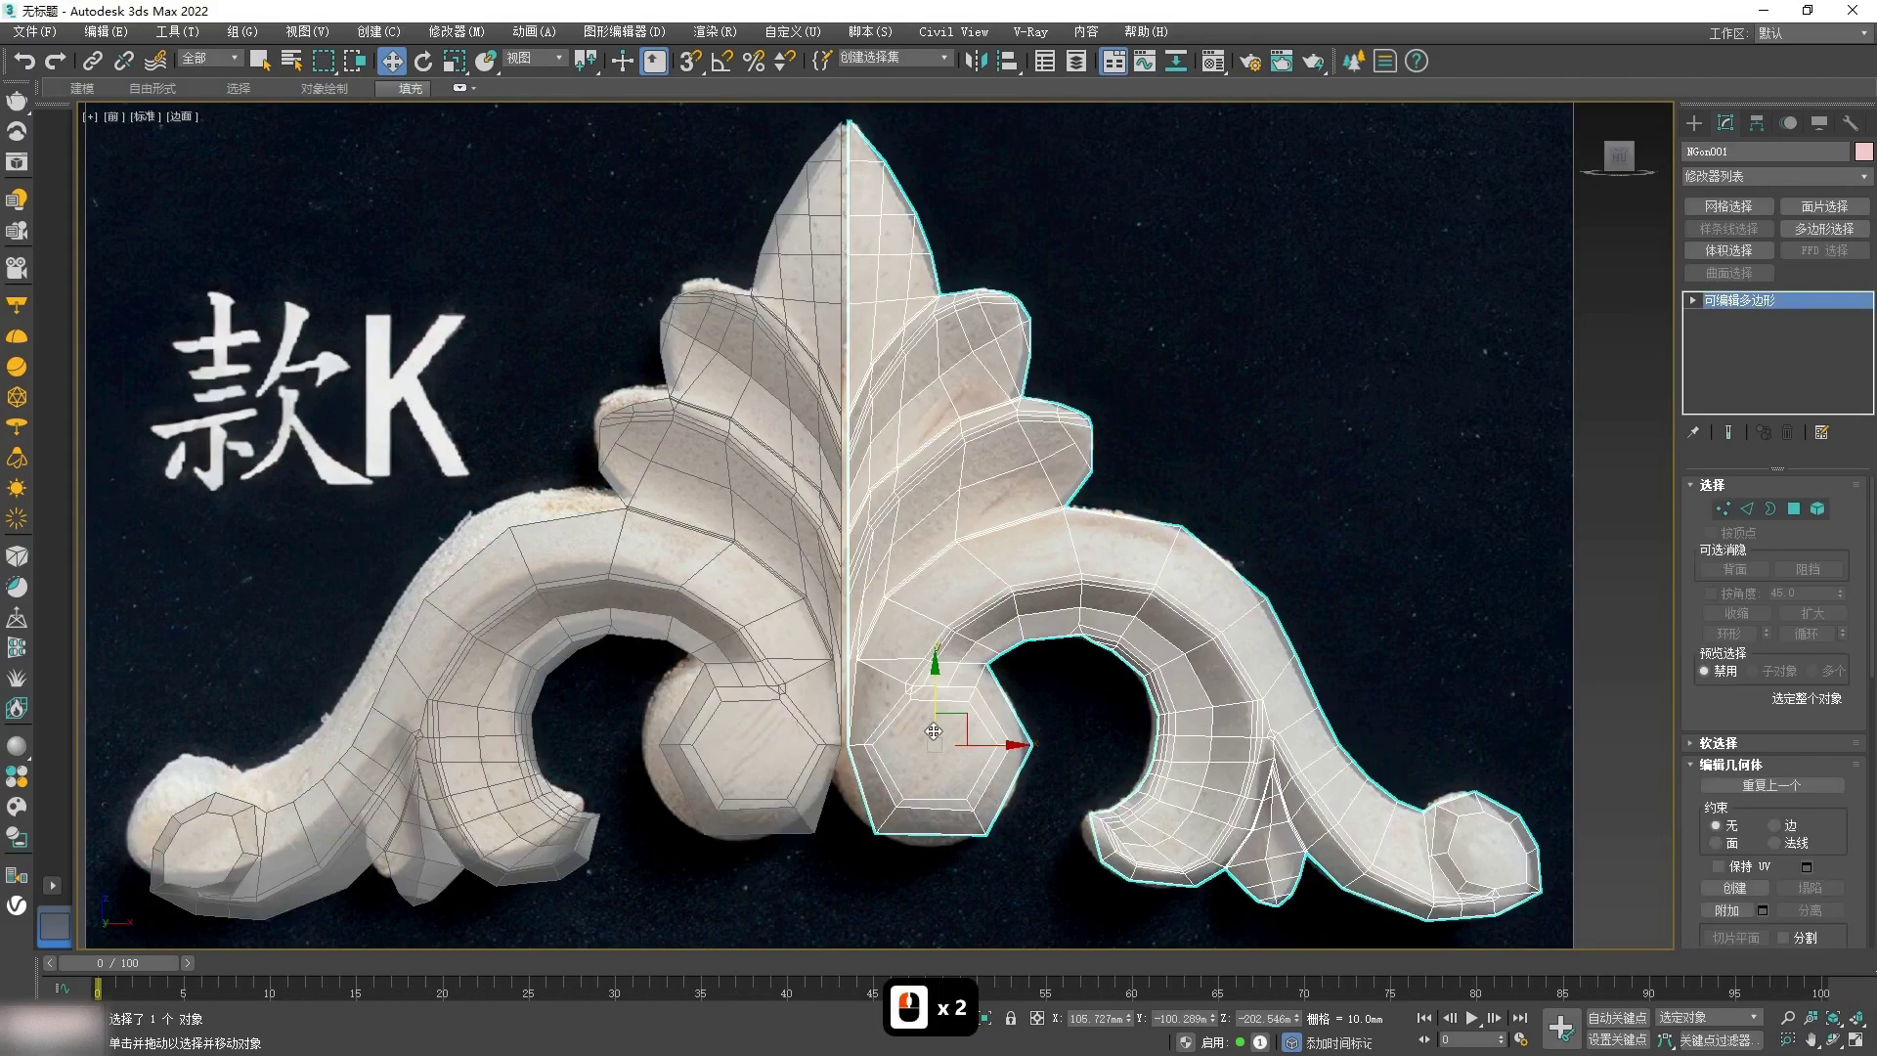
{"action": "left_click", "coordinate": [1715, 912]}
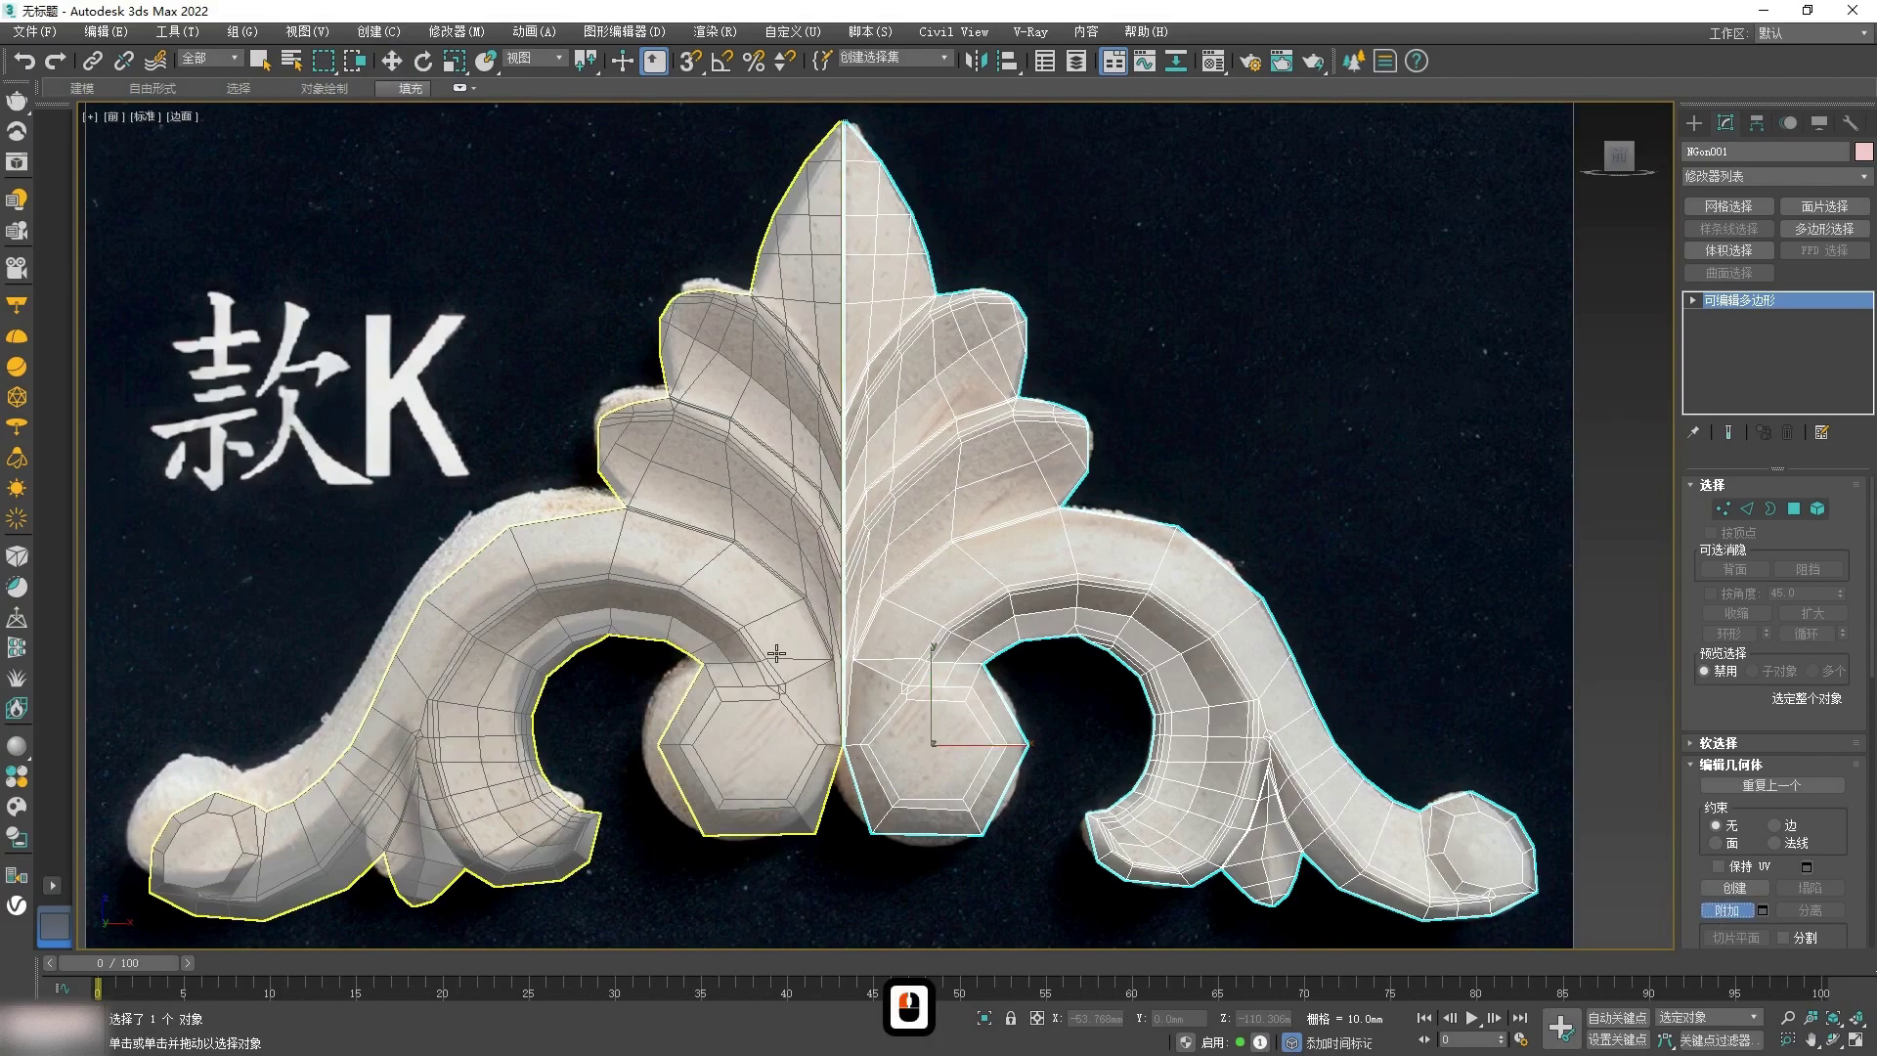
{"action": "left_click", "coordinate": [776, 652]}
{"action": "key", "text": "1"}
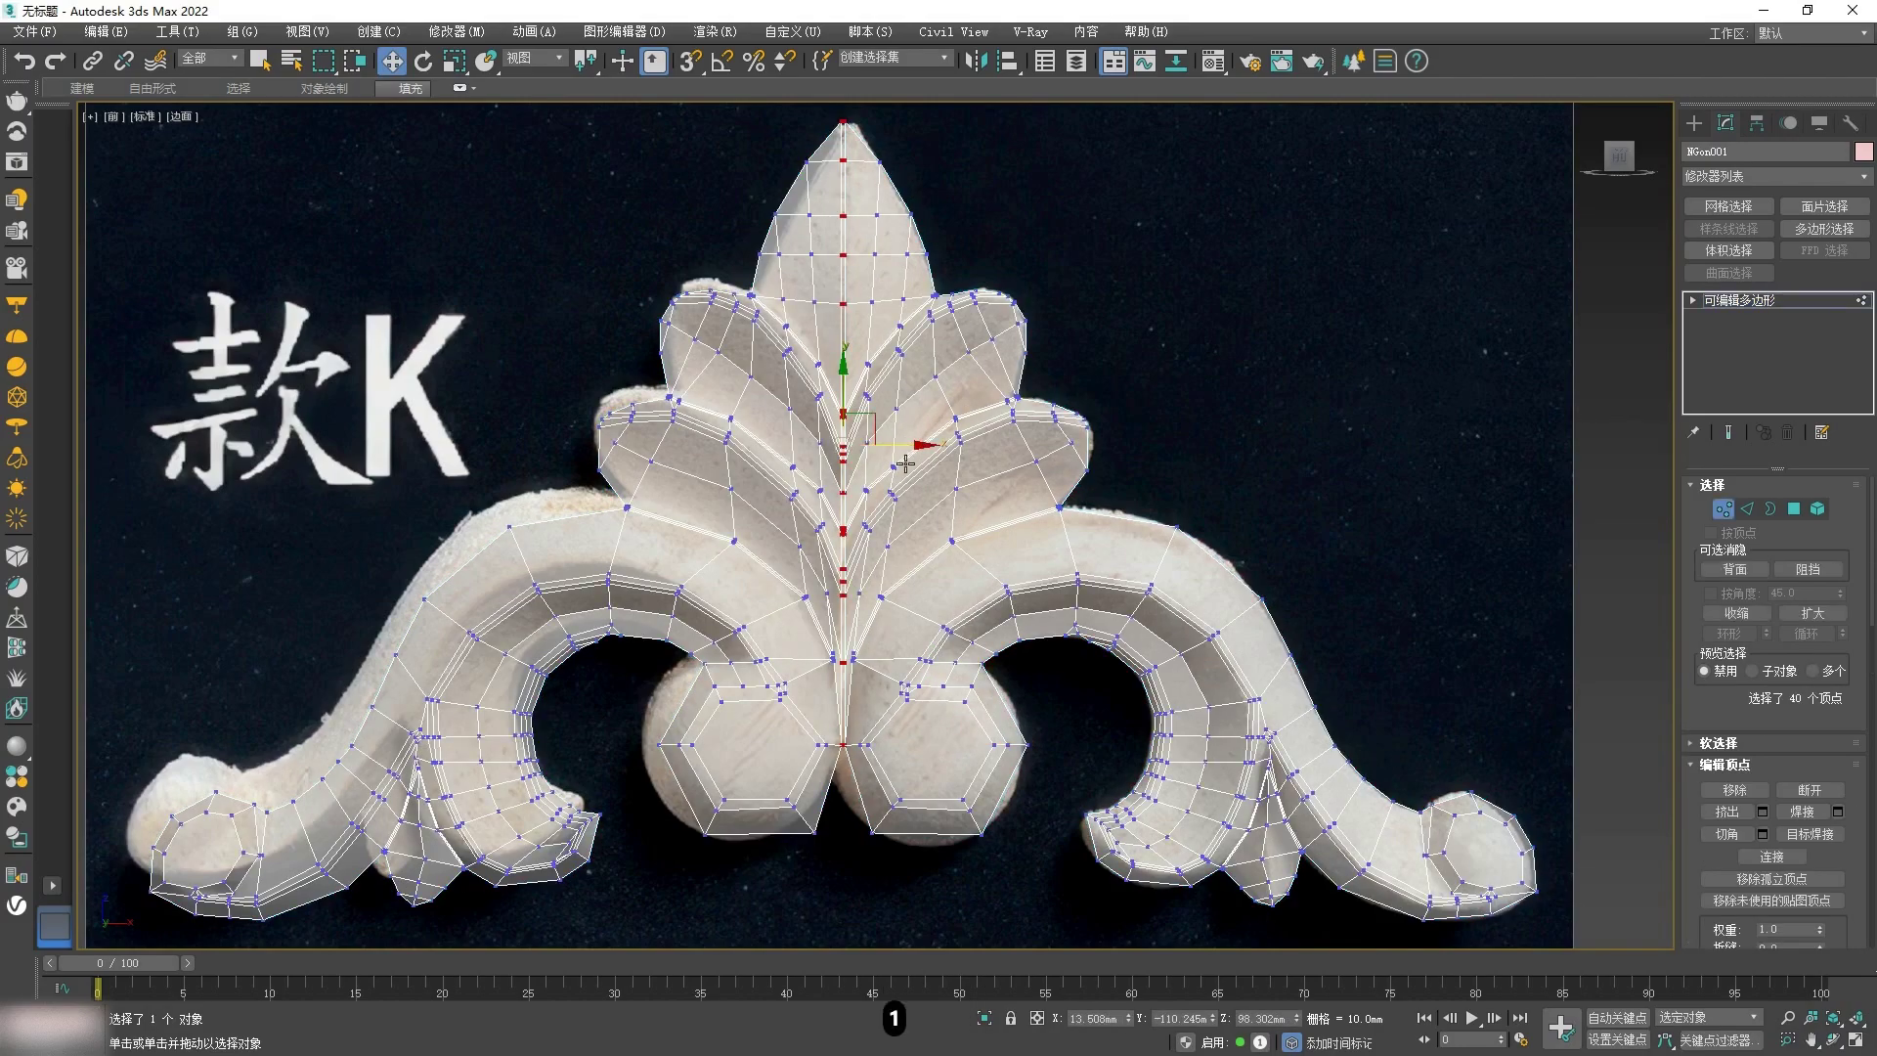
Step: Remove the doubled seam vertices on the central leaf between its tip and the first side-leaf junction
{"action": "scroll", "coordinate": [701, 215], "scroll_direction": "up", "scroll_amount": 5}
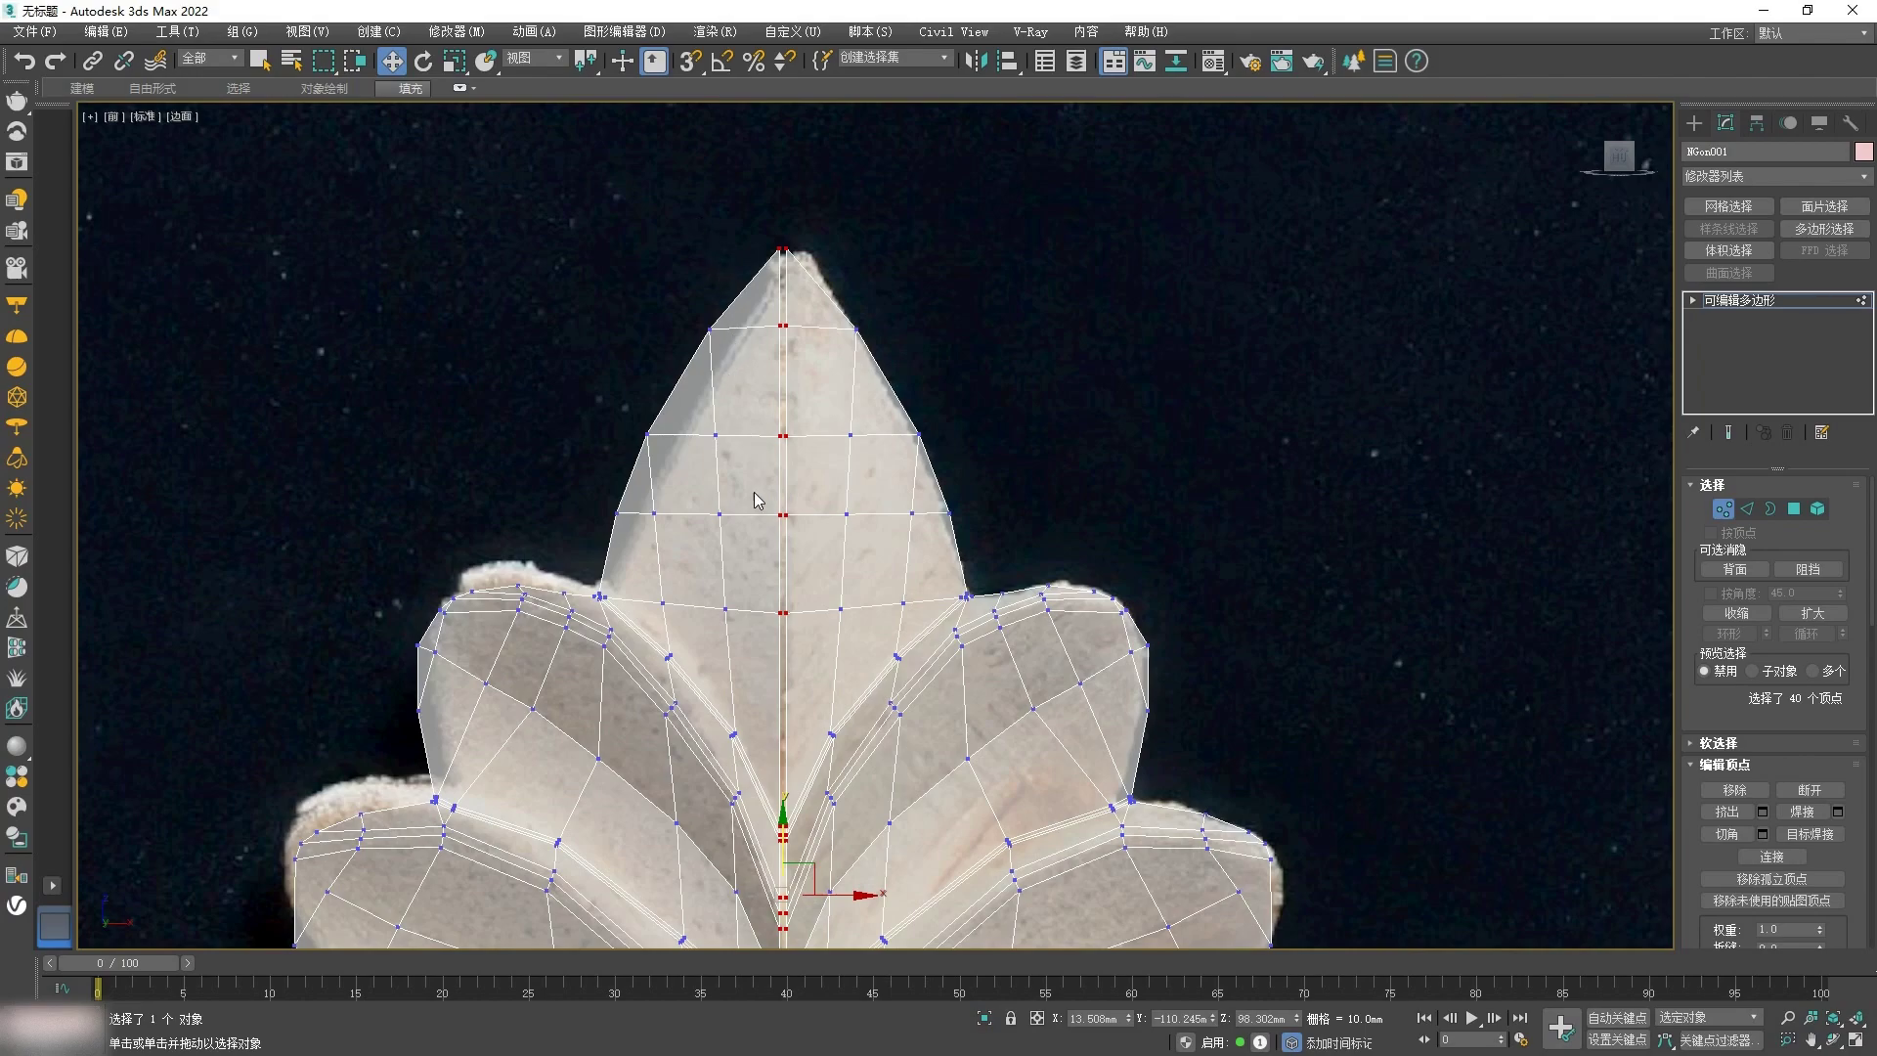
{"action": "left_click", "coordinate": [768, 322]}
{"action": "left_click_drag", "start_coordinate": [804, 653], "coordinate": [806, 655]}
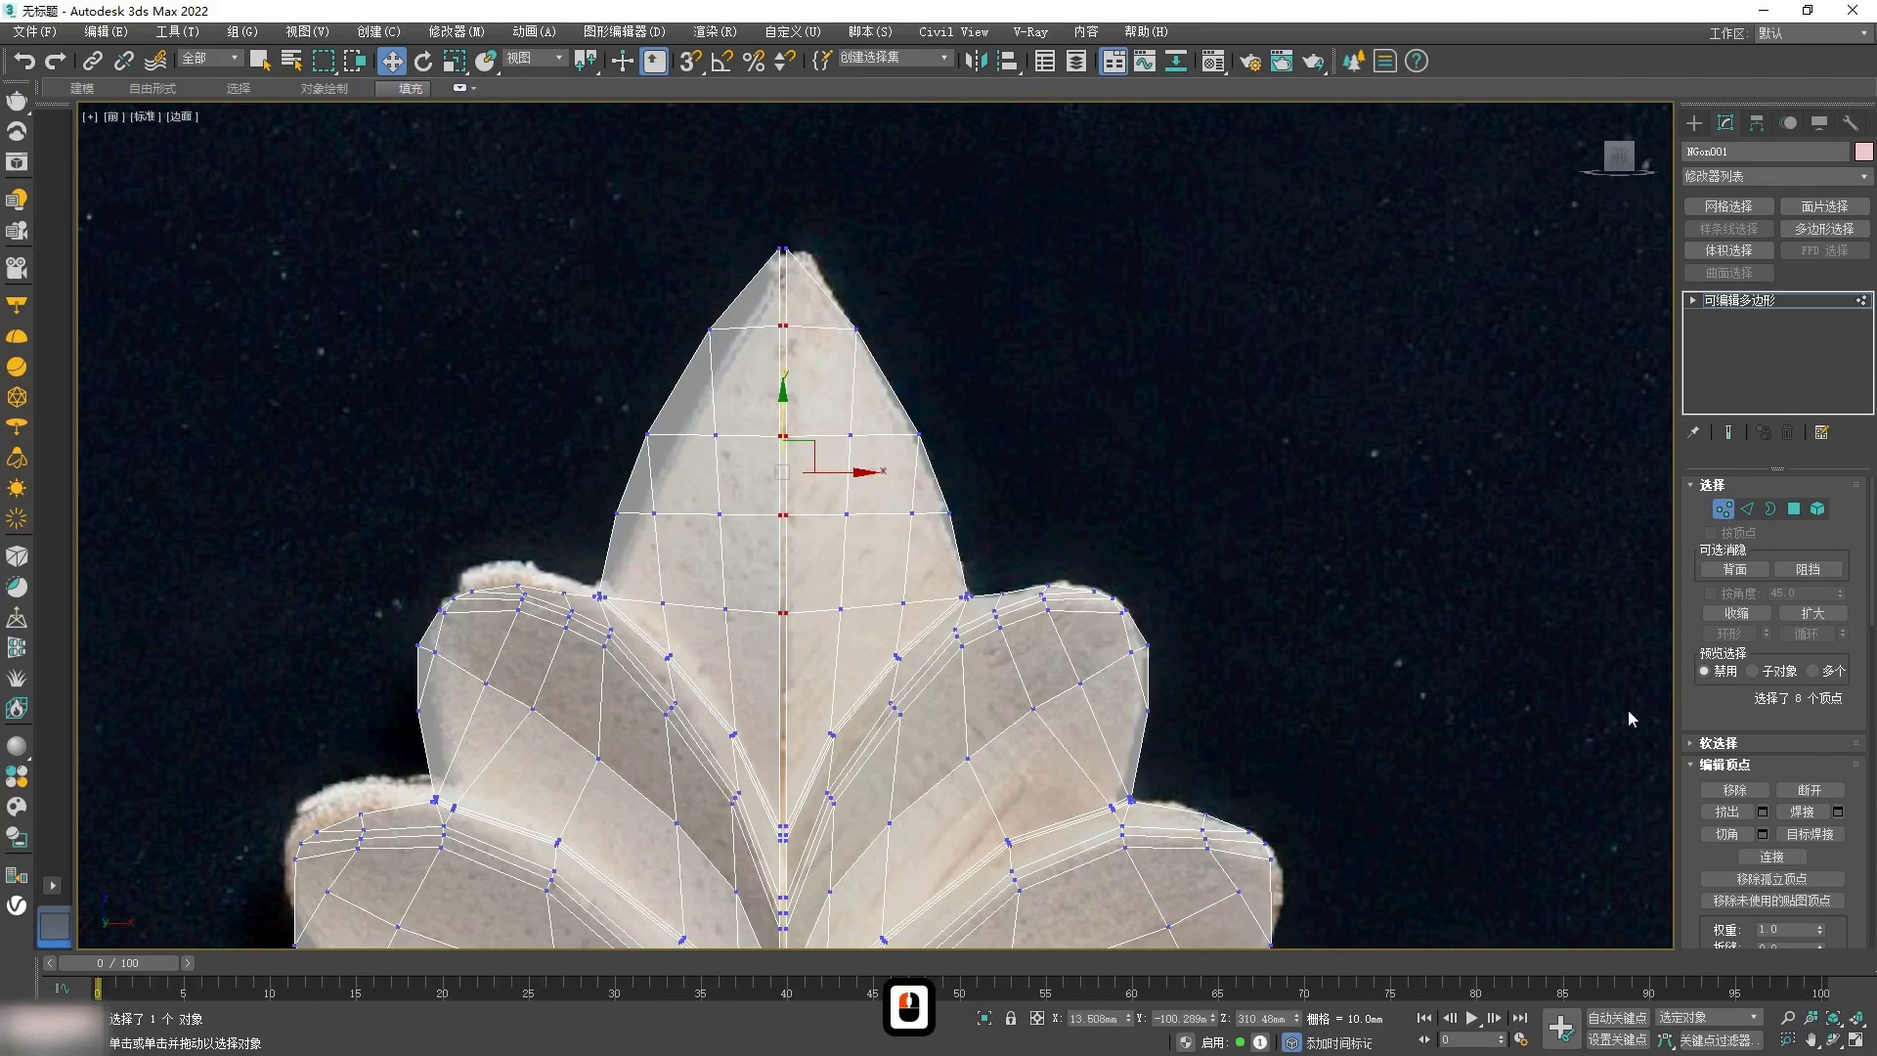
{"action": "left_click", "coordinate": [1750, 797]}
Step: Target-weld the mirrored half's seam vertices onto the original's at the central leaf's tip and the upper leaf junction
{"action": "key", "text": "ctrl+shift+w"}
{"action": "left_click", "coordinate": [780, 250]}
{"action": "left_click", "coordinate": [786, 249]}
{"action": "scroll", "coordinate": [833, 641], "scroll_direction": "up", "scroll_amount": 6}
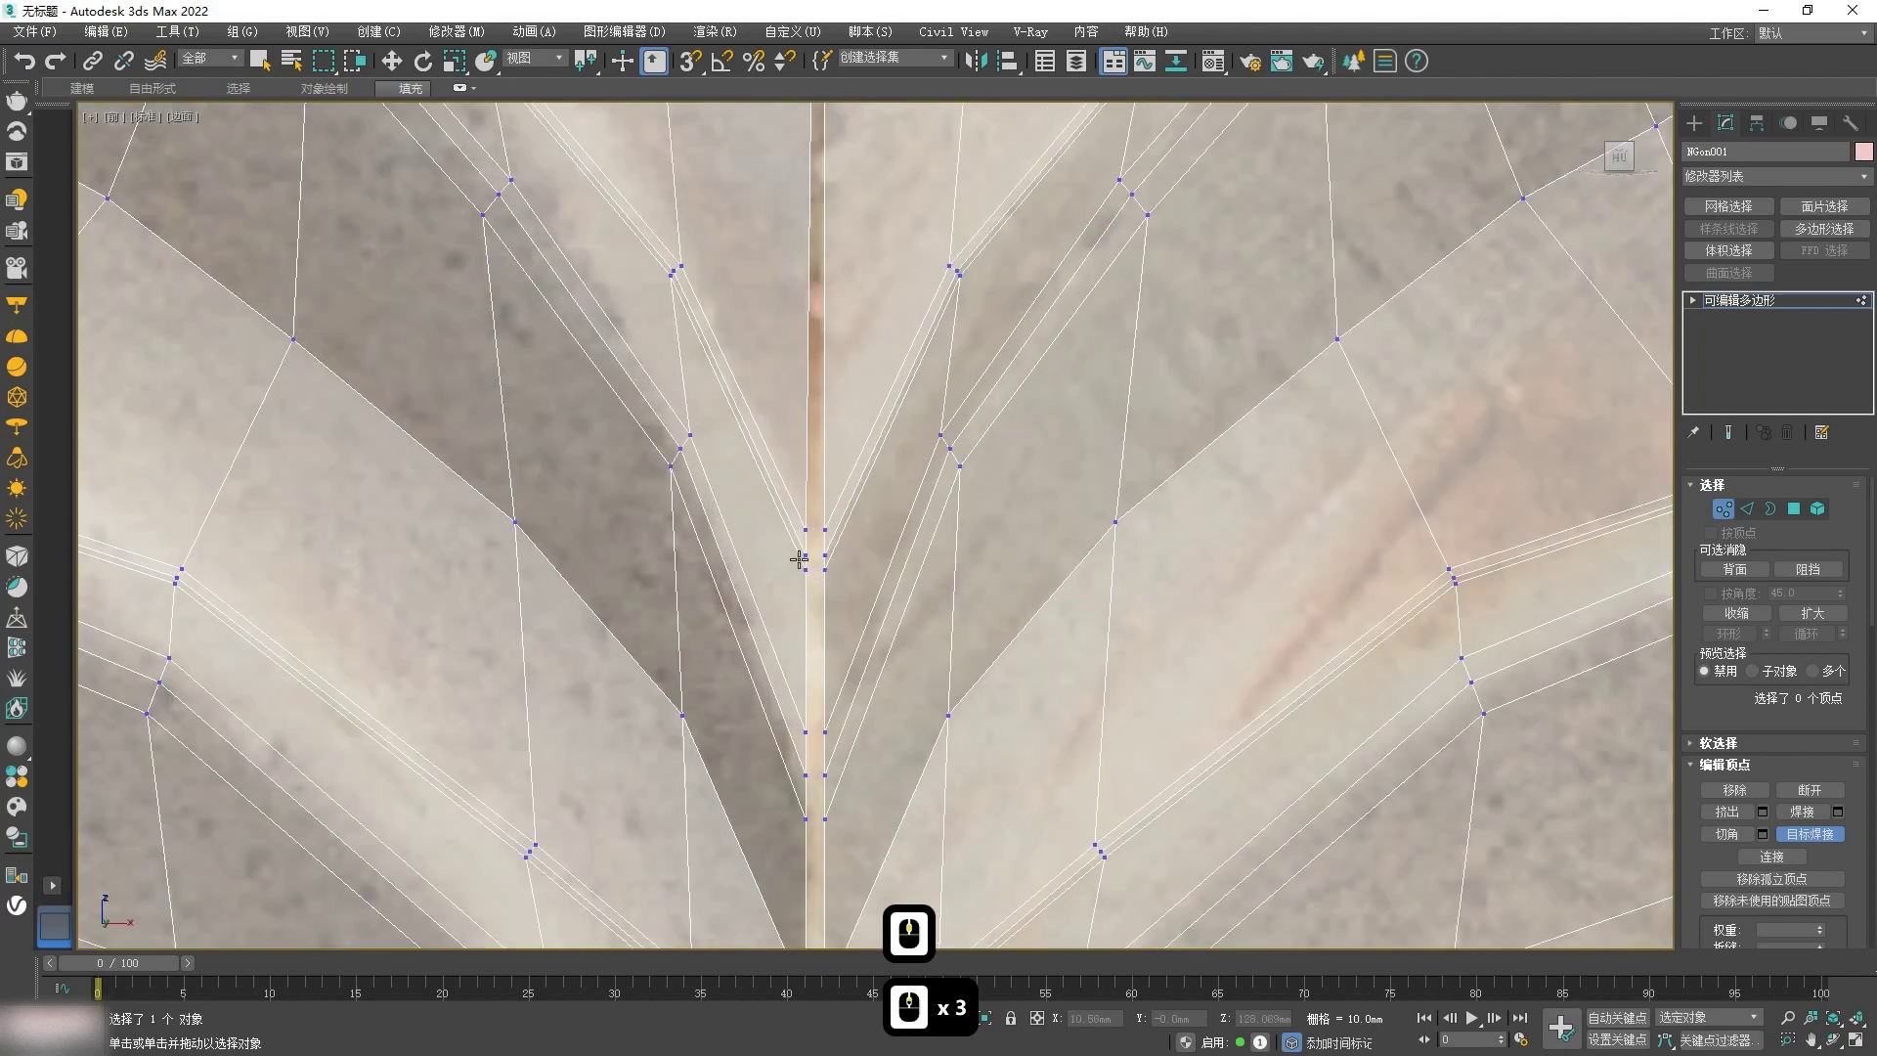
{"action": "left_click", "coordinate": [822, 492]}
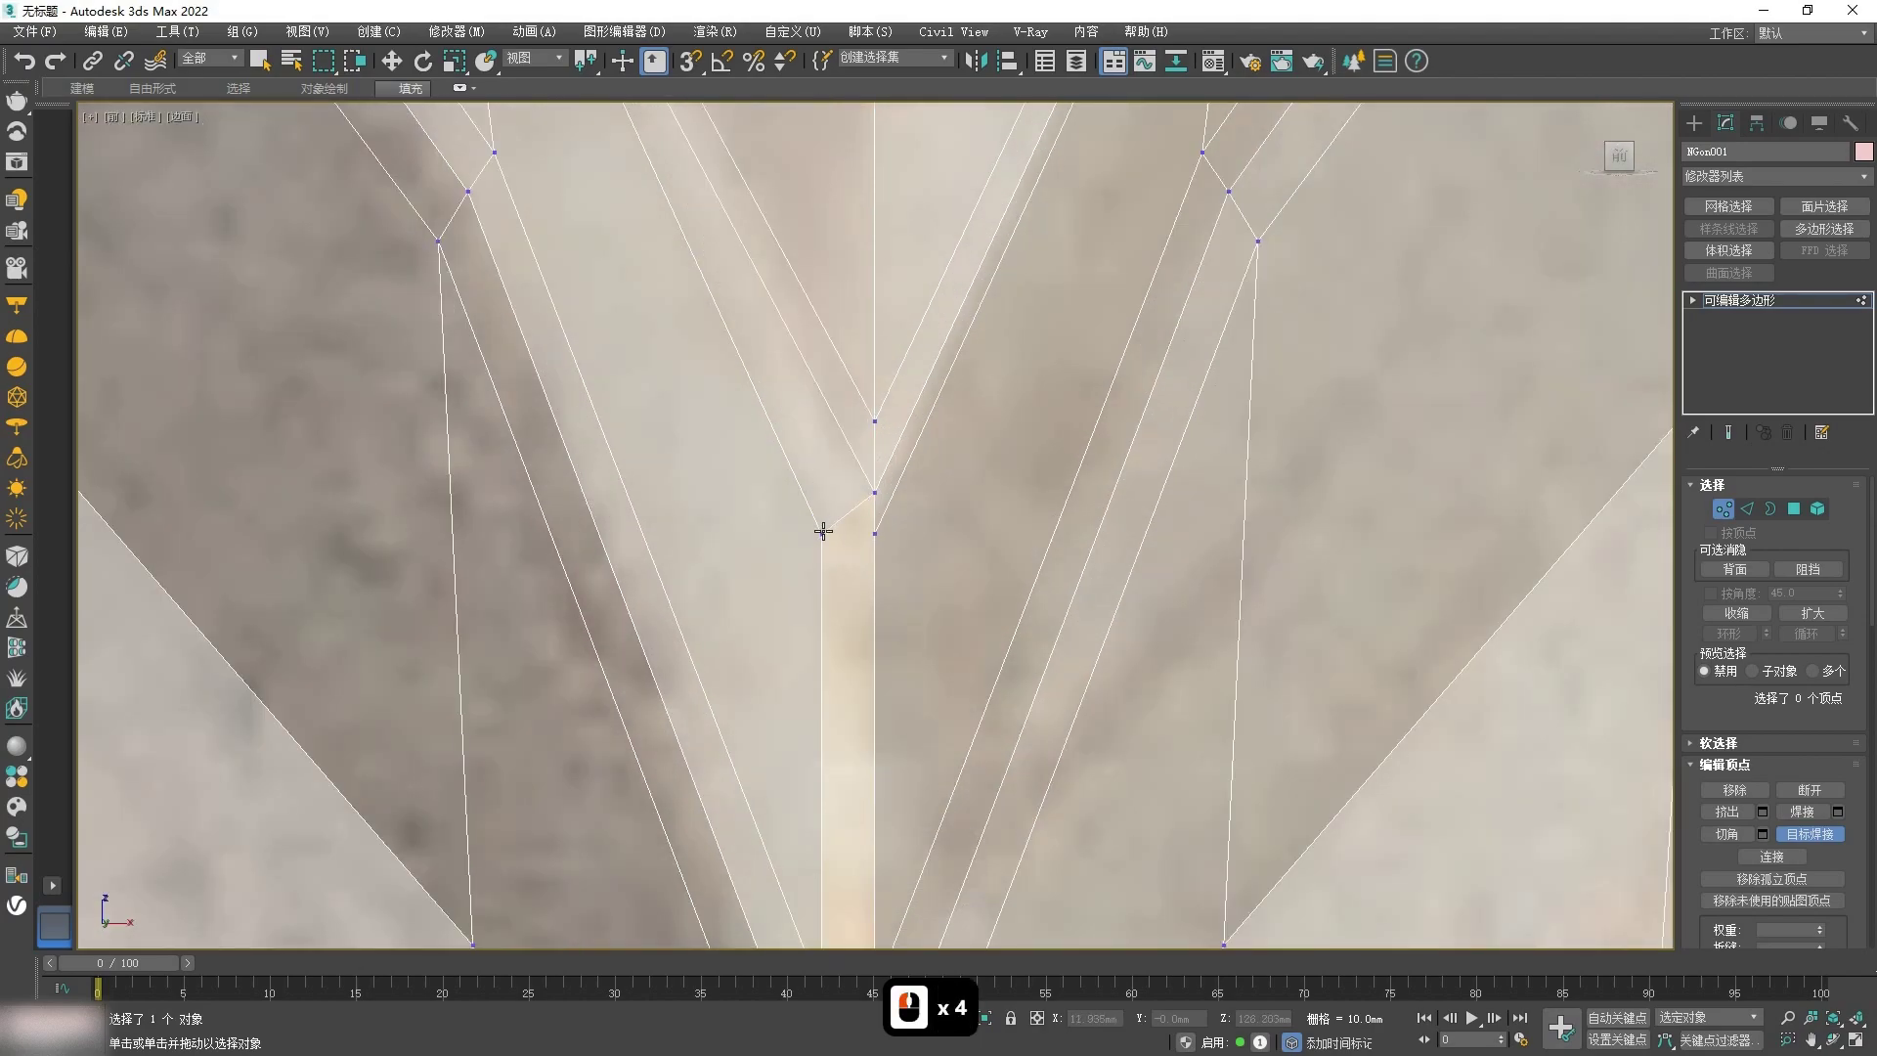
{"action": "left_click", "coordinate": [822, 529]}
{"action": "scroll", "coordinate": [868, 586], "scroll_direction": "up", "scroll_amount": 3}
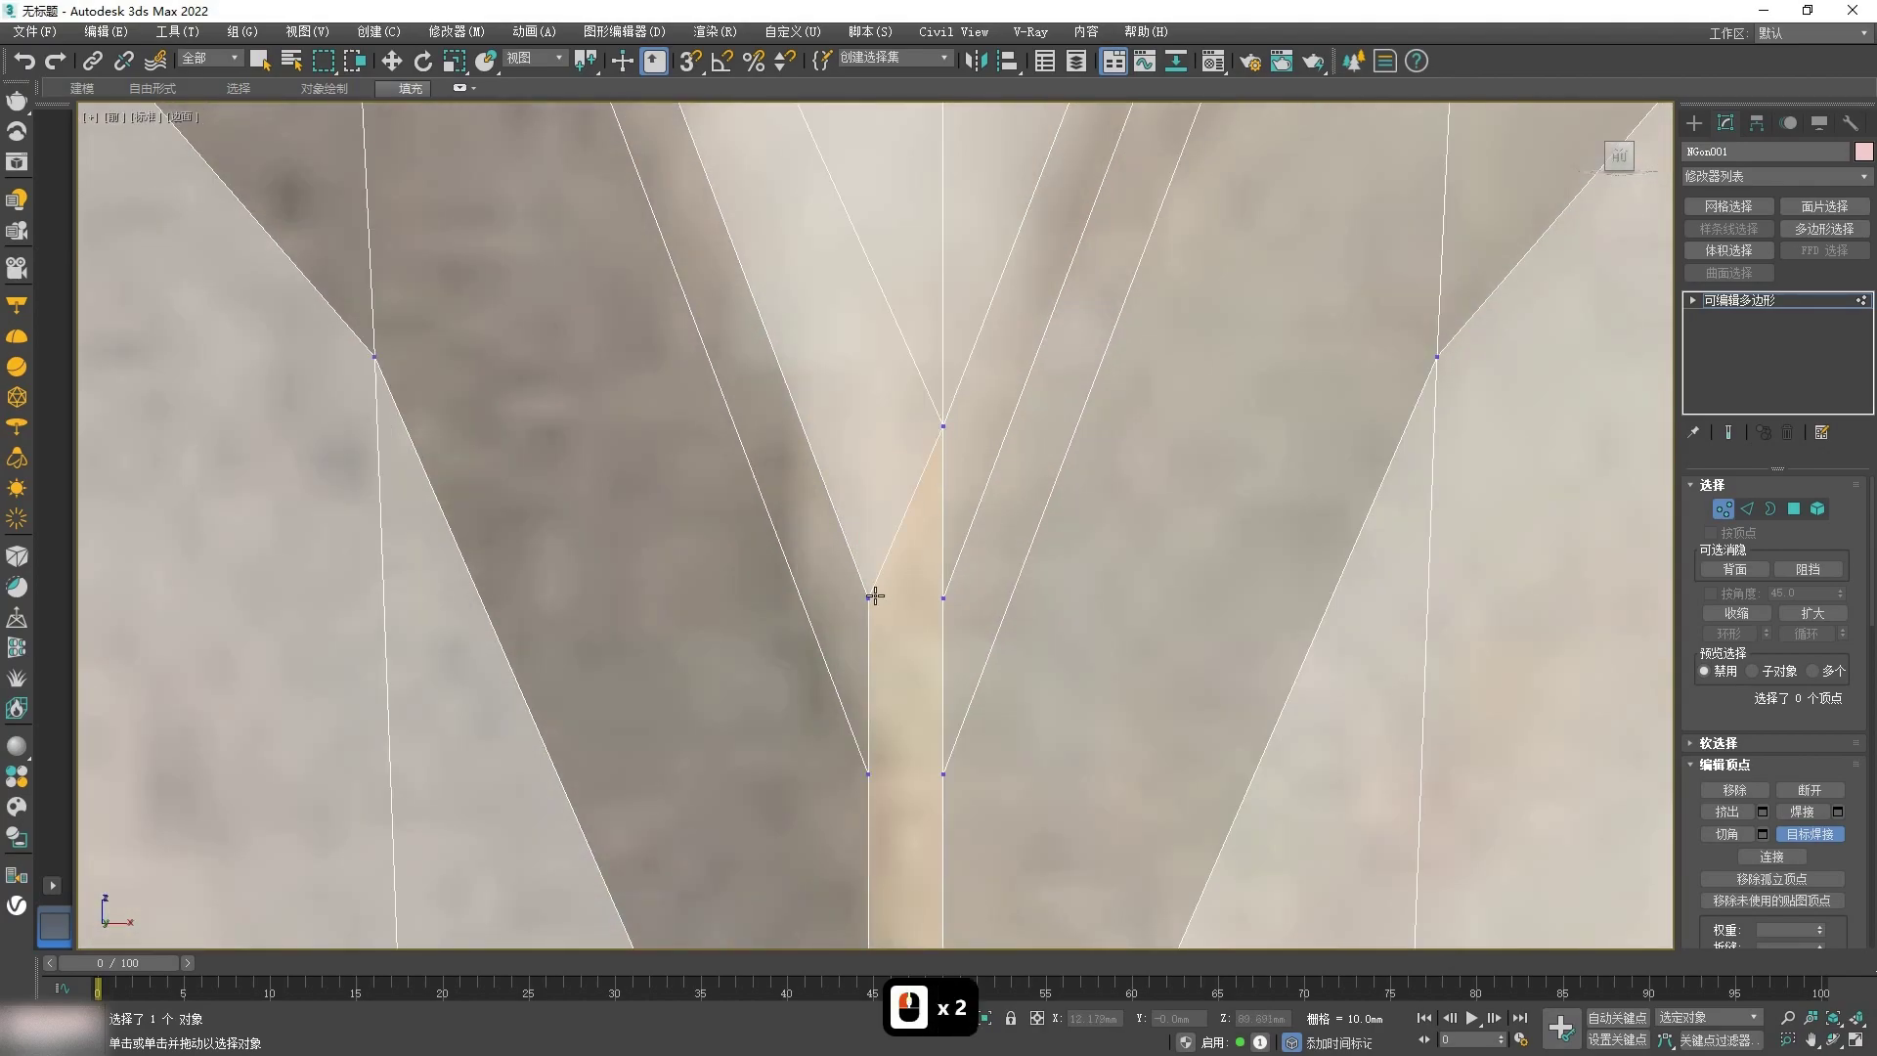
{"action": "left_click", "coordinate": [941, 597]}
Step: Target-weld the remaining pairs of seam vertices from the lower leaf junctions down to the point between the two scroll ends
{"action": "scroll", "coordinate": [929, 611], "scroll_direction": "down", "scroll_amount": 5}
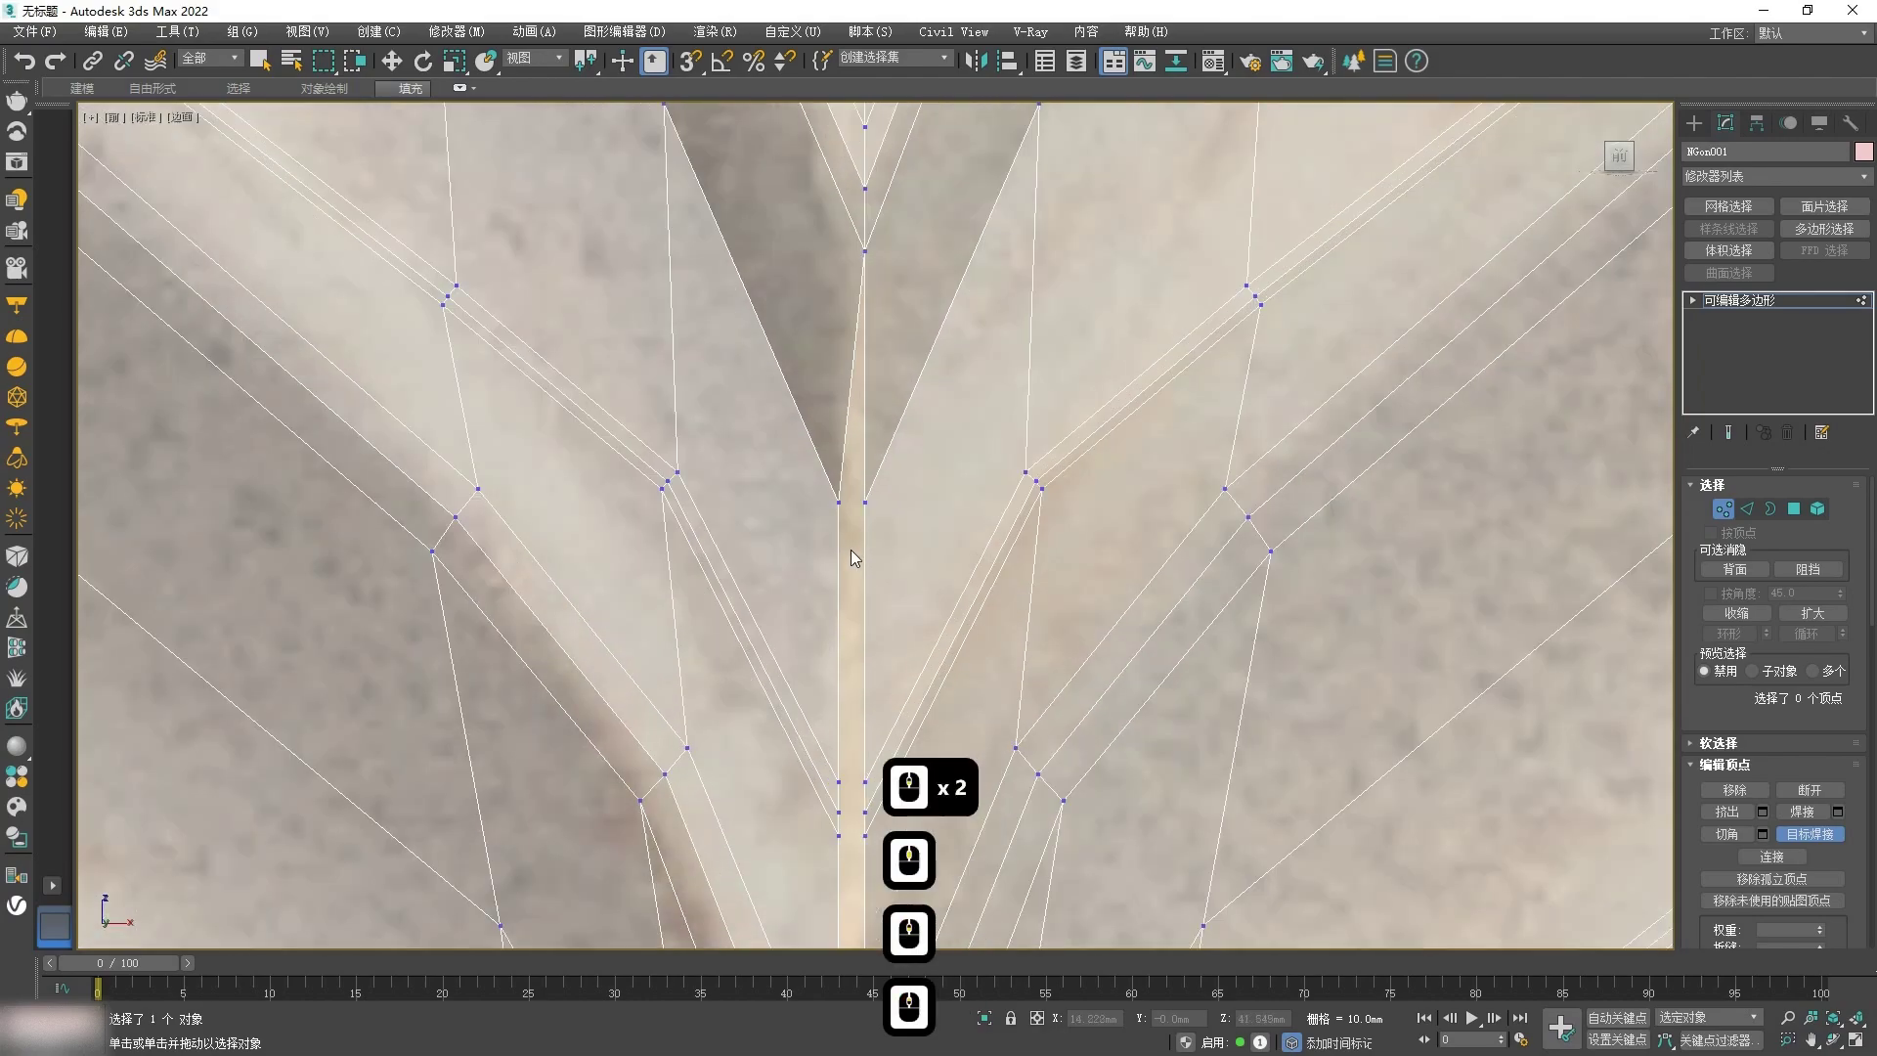
{"action": "left_click", "coordinate": [839, 503]}
{"action": "left_click", "coordinate": [864, 502]}
{"action": "middle_click_drag", "start_coordinate": [857, 792], "coordinate": [861, 550]}
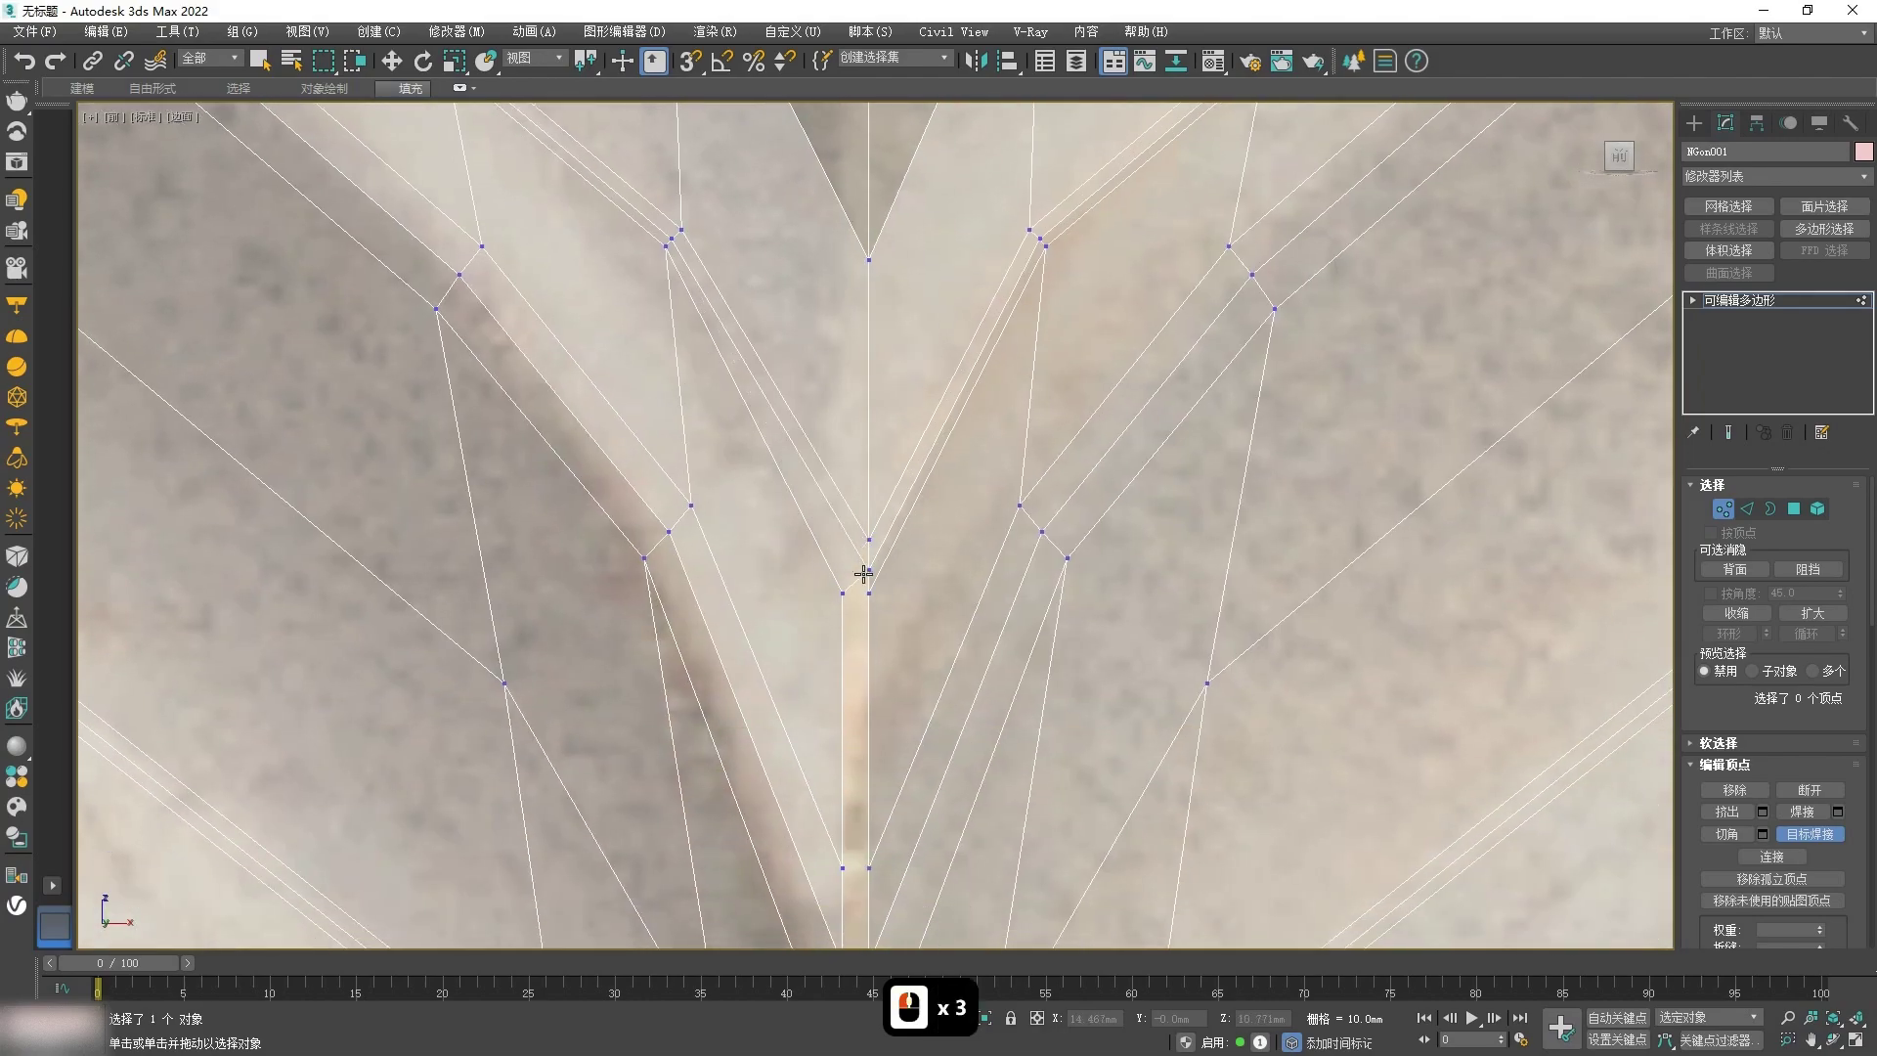
{"action": "left_click", "coordinate": [868, 596]}
{"action": "middle_click_drag", "start_coordinate": [832, 844], "coordinate": [832, 634]}
{"action": "scroll", "coordinate": [865, 658], "scroll_direction": "down", "scroll_amount": 5}
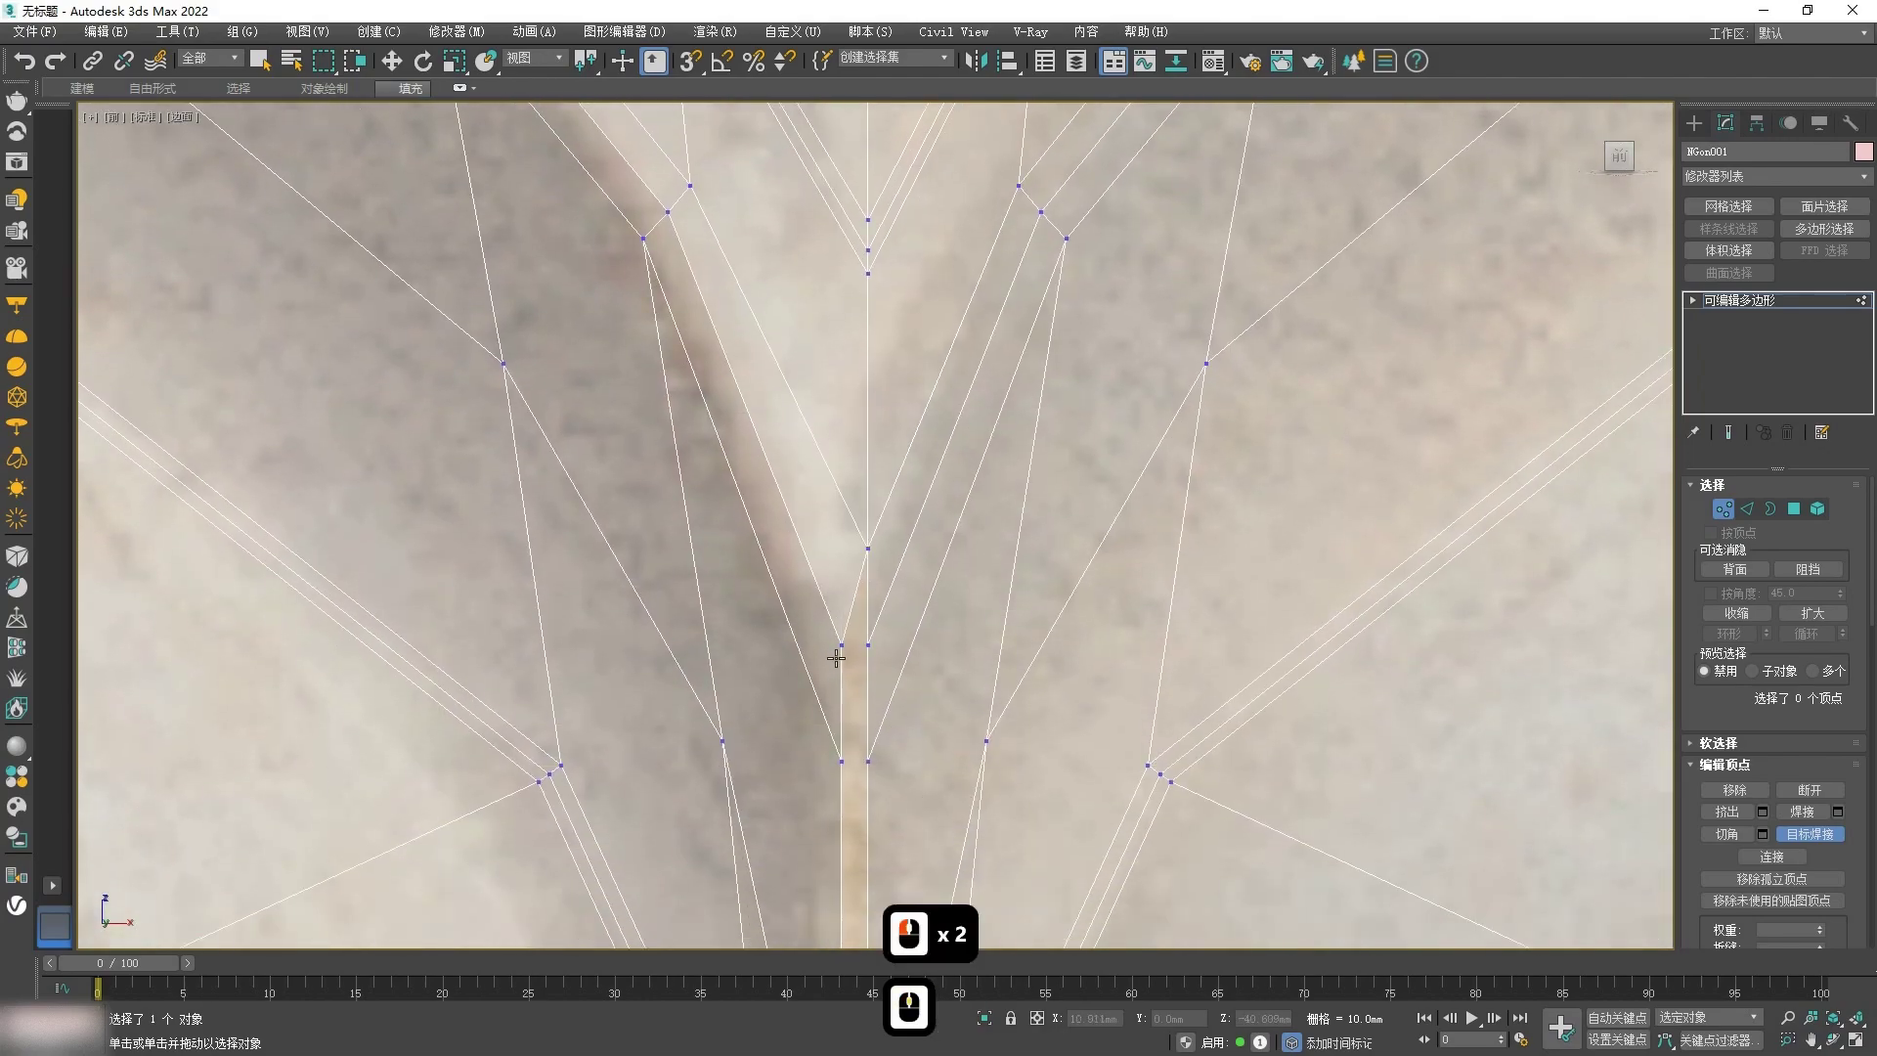
{"action": "scroll", "coordinate": [873, 651], "scroll_direction": "up", "scroll_amount": 3}
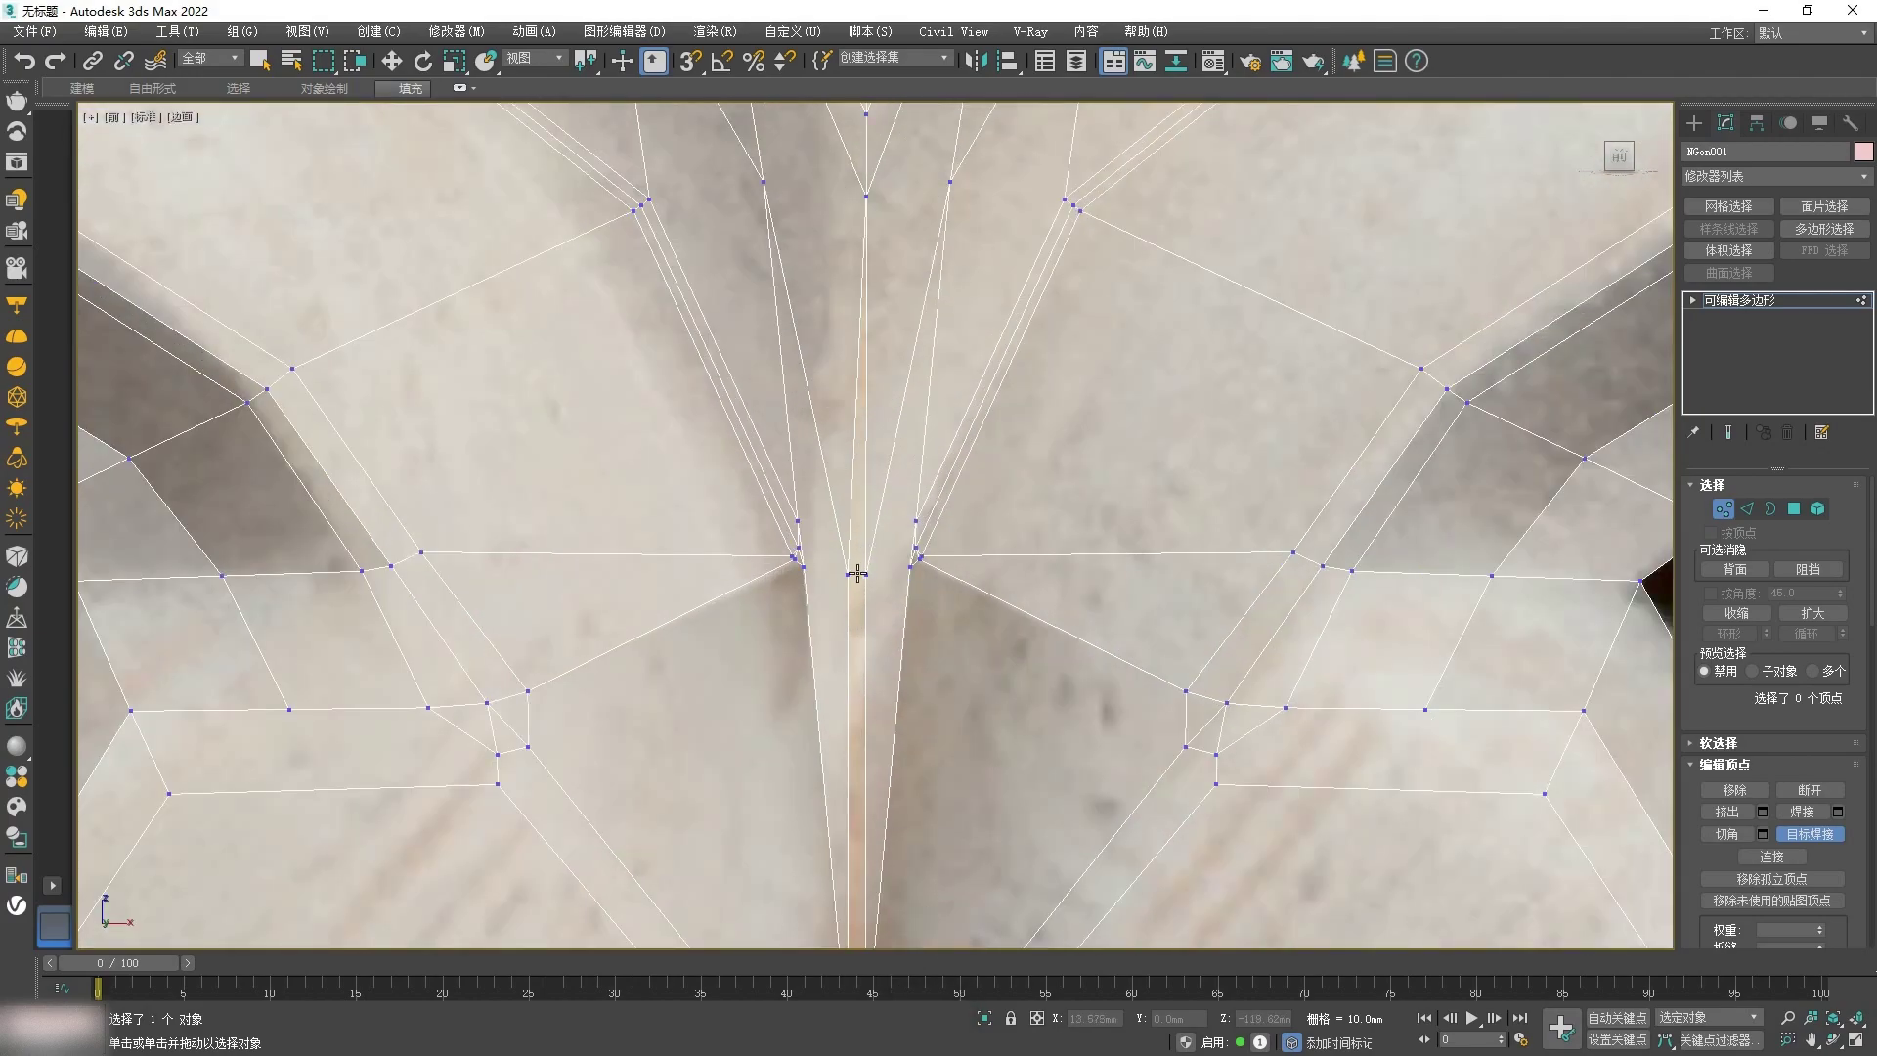
{"action": "scroll", "coordinate": [858, 567], "scroll_direction": "up", "scroll_amount": 2}
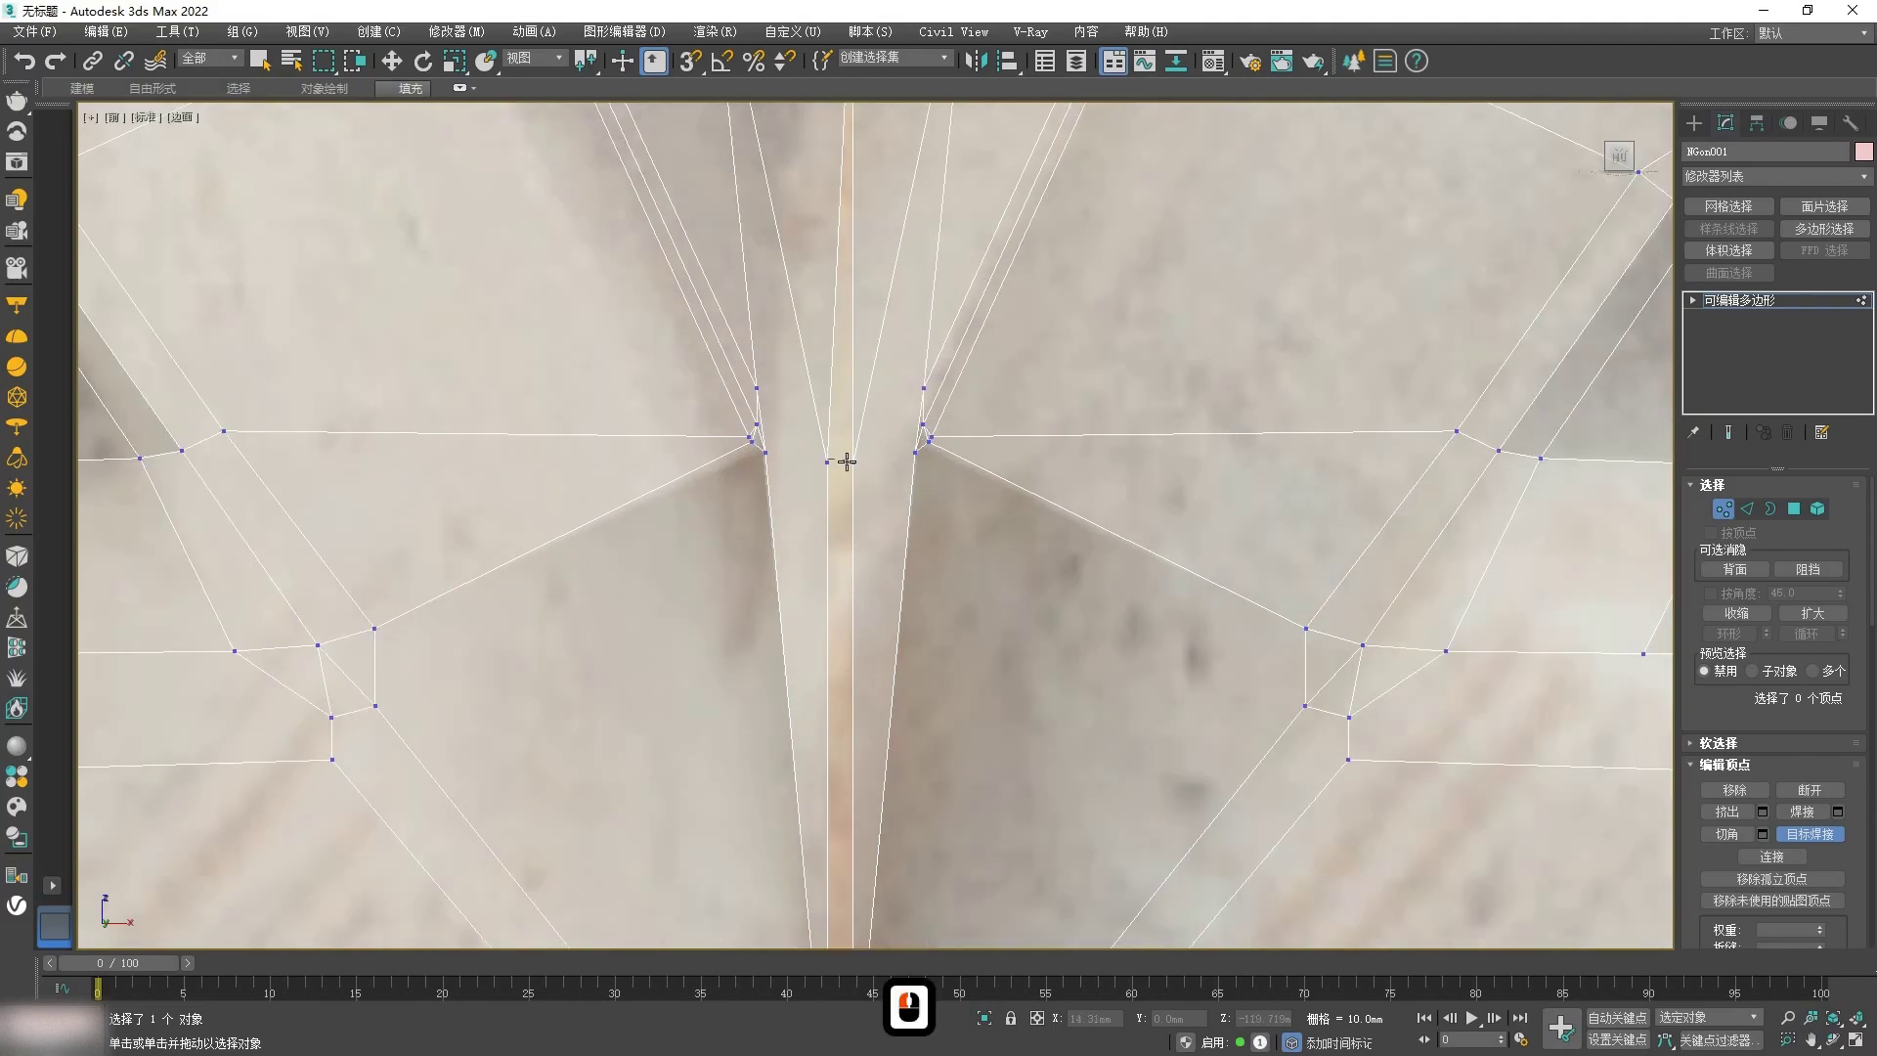
{"action": "scroll", "coordinate": [847, 461], "scroll_direction": "down", "scroll_amount": 2}
{"action": "scroll", "coordinate": [838, 536], "scroll_direction": "up", "scroll_amount": 3}
{"action": "scroll", "coordinate": [840, 561], "scroll_direction": "down", "scroll_amount": 6}
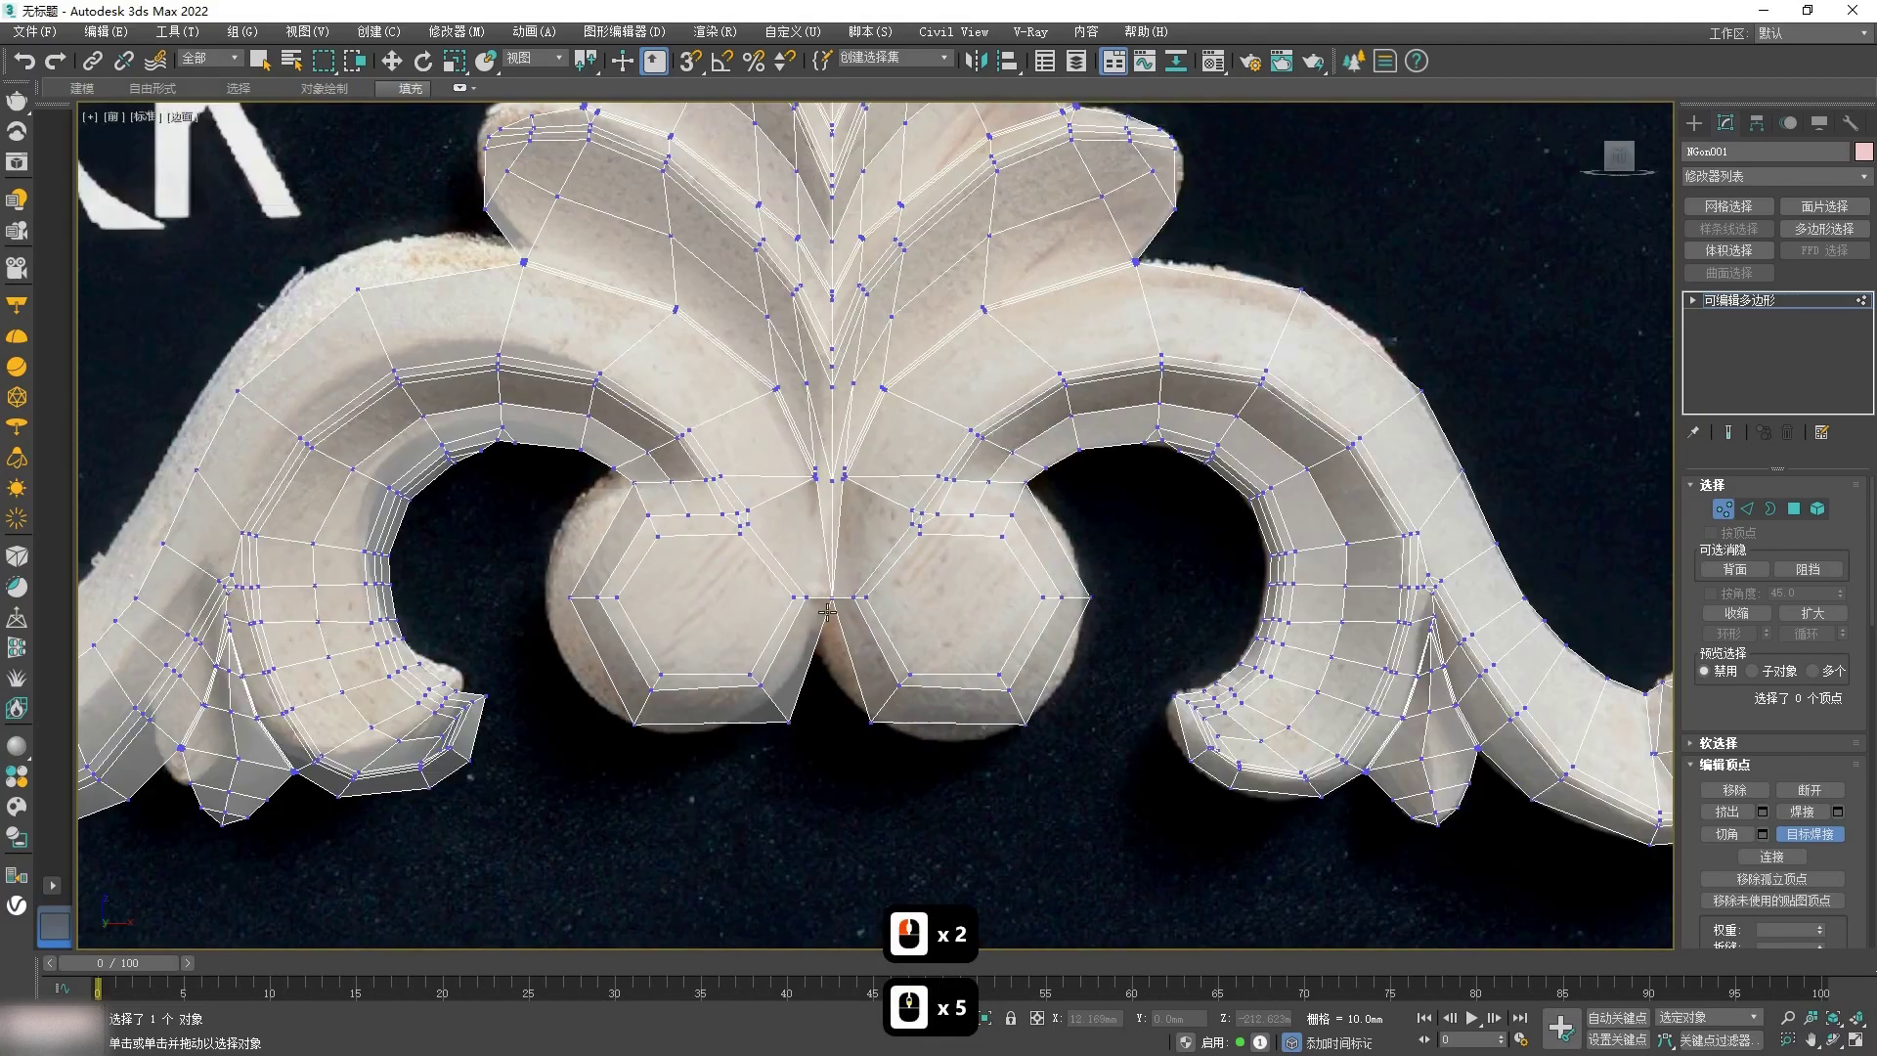
{"action": "scroll", "coordinate": [816, 528], "scroll_direction": "up", "scroll_amount": 1}
Step: Remove the leftover interior vertices on both sides of the central leaf, keeping its outline and middle ridge
{"action": "scroll", "coordinate": [766, 336], "scroll_direction": "up", "scroll_amount": 4}
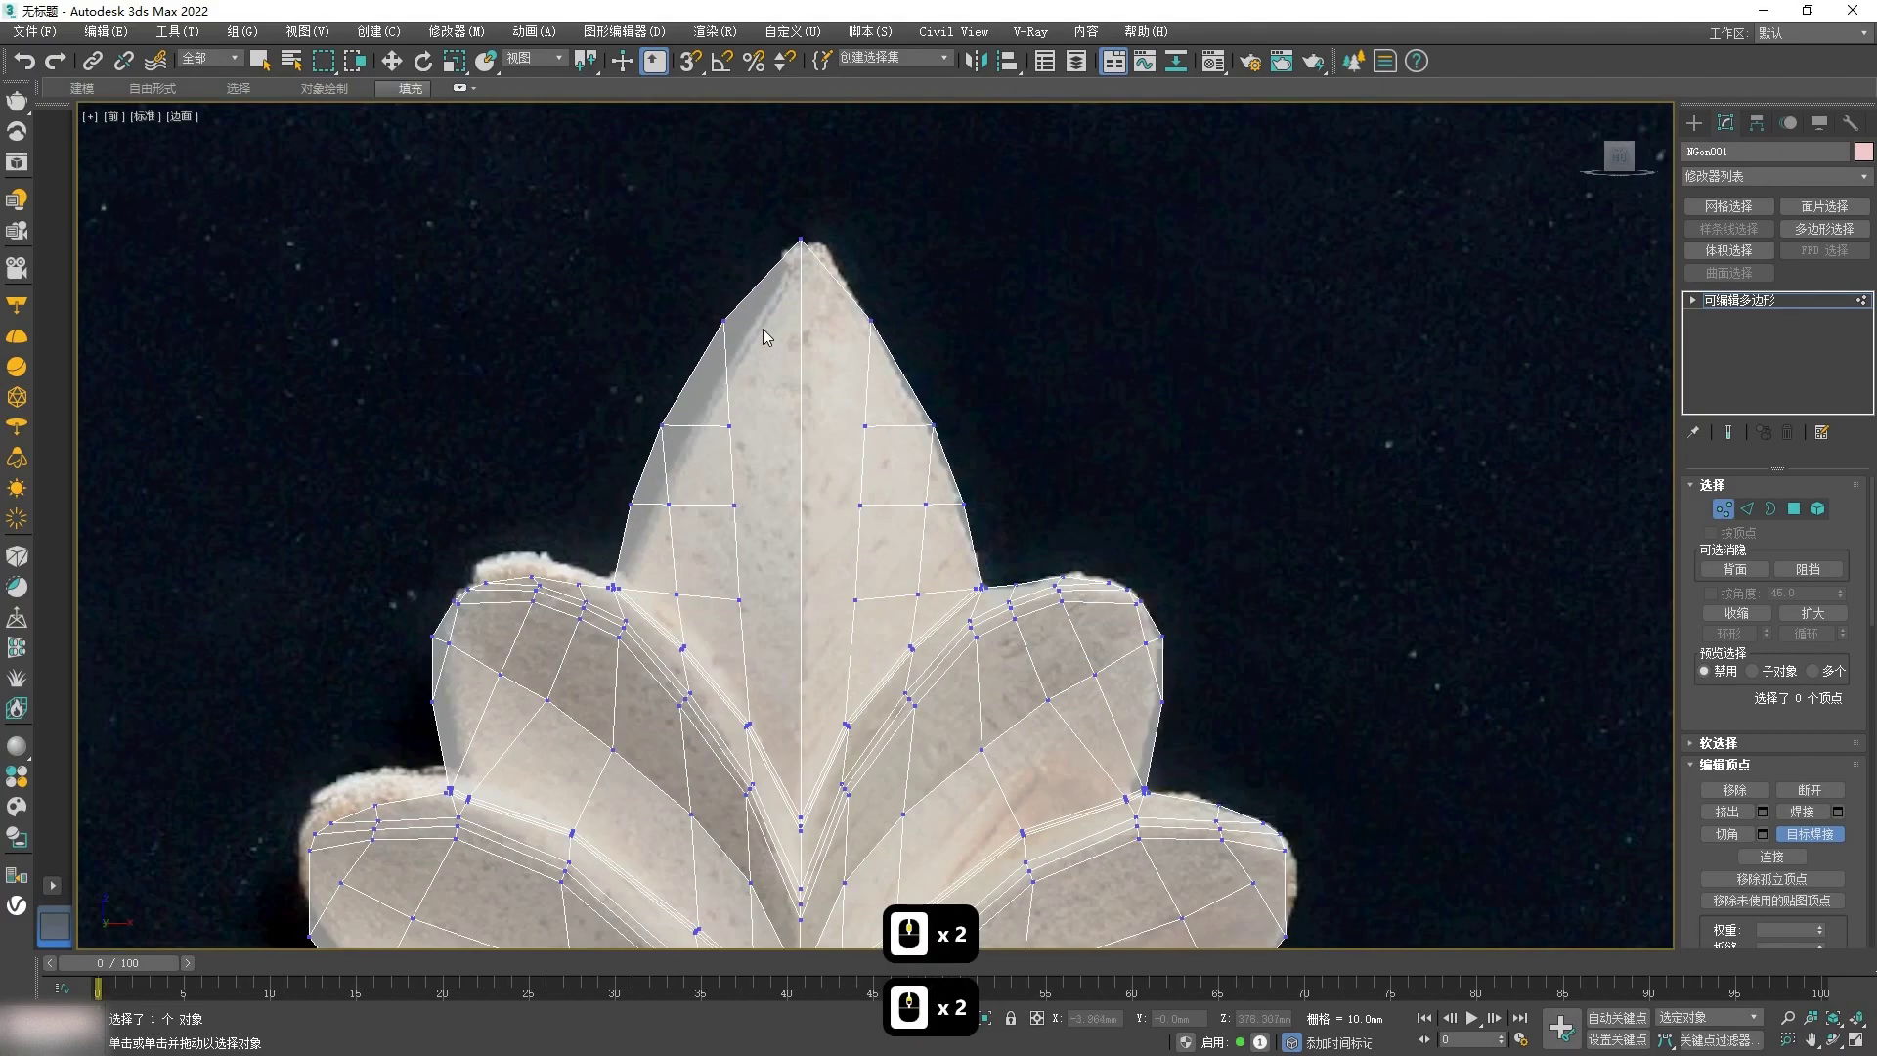
{"action": "left_click", "coordinate": [766, 651]}
{"action": "left_click", "coordinate": [721, 436]}
{"action": "right_click", "coordinate": [785, 458]}
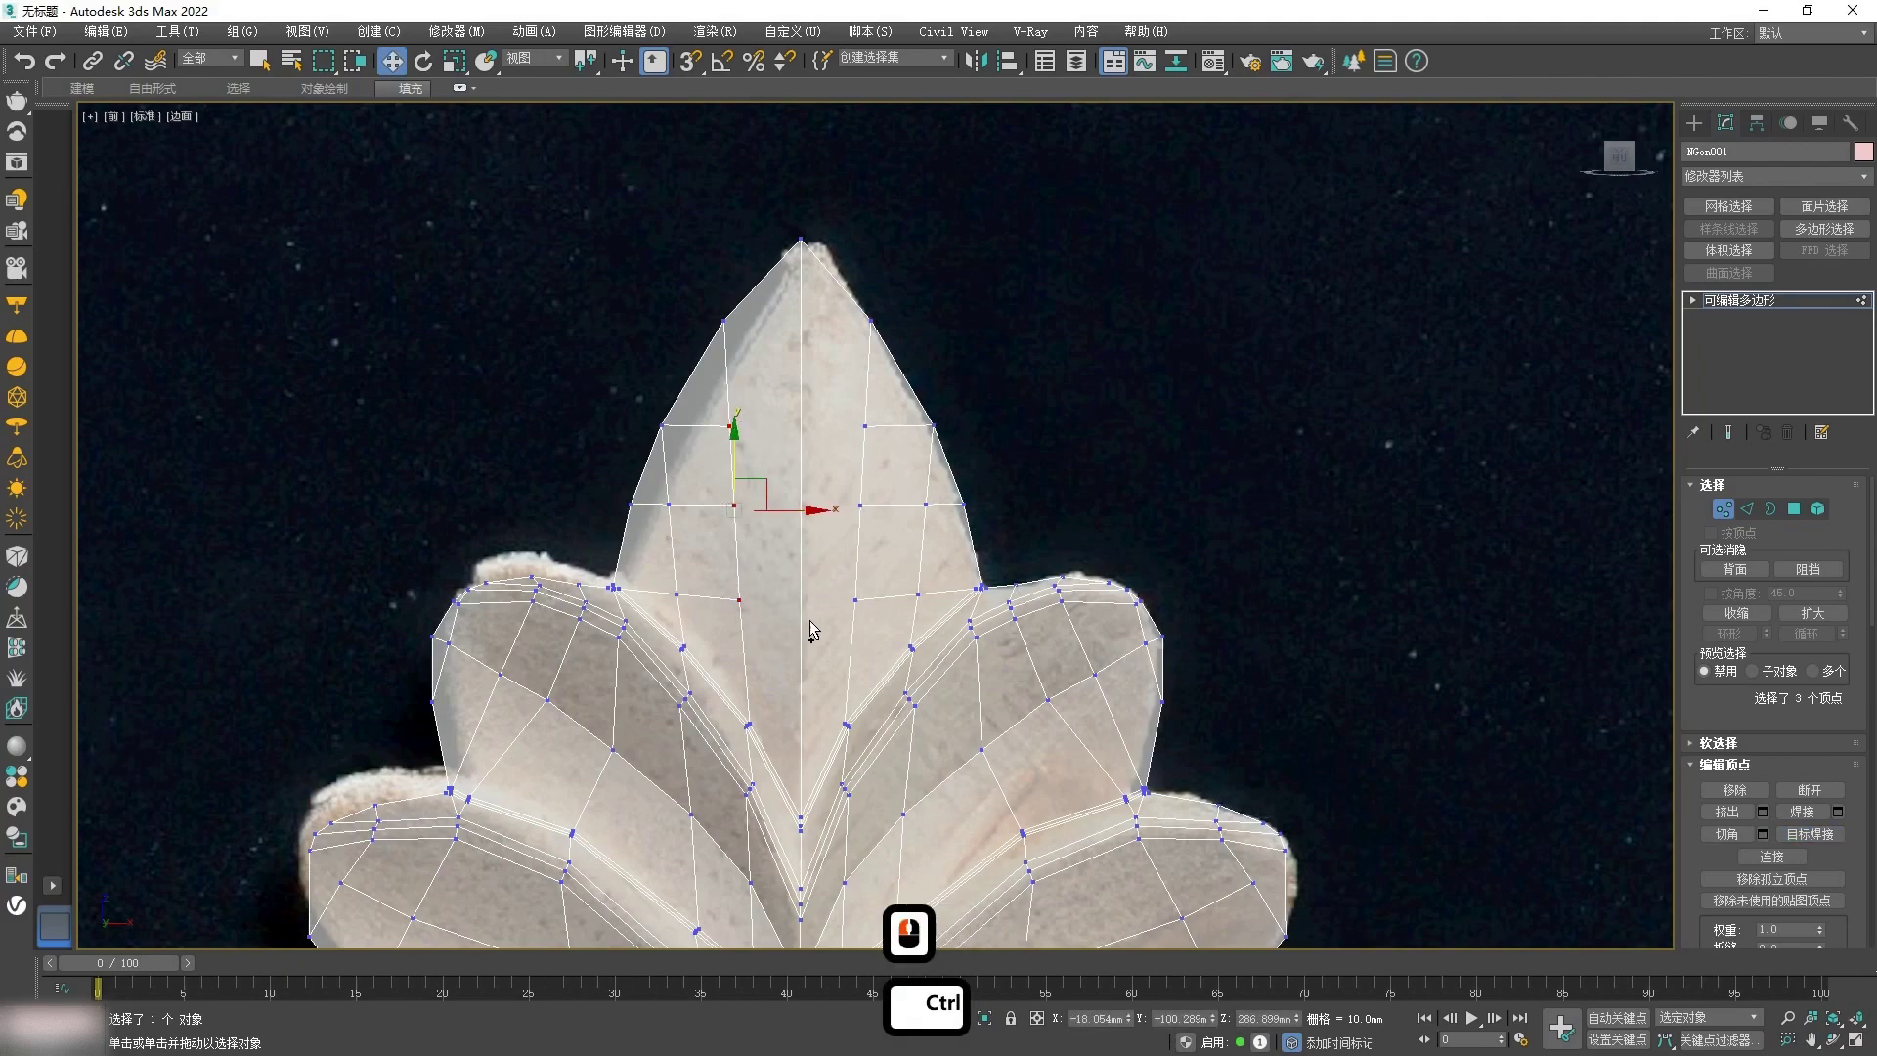
{"action": "left_click_drag", "start_coordinate": [871, 571], "coordinate": [884, 416], "text": "ctrl"}
{"action": "middle_click_drag", "start_coordinate": [788, 536], "coordinate": [796, 470]}
{"action": "left_click", "coordinate": [1736, 790]}
{"action": "left_click_drag", "start_coordinate": [731, 529], "coordinate": [658, 442]}
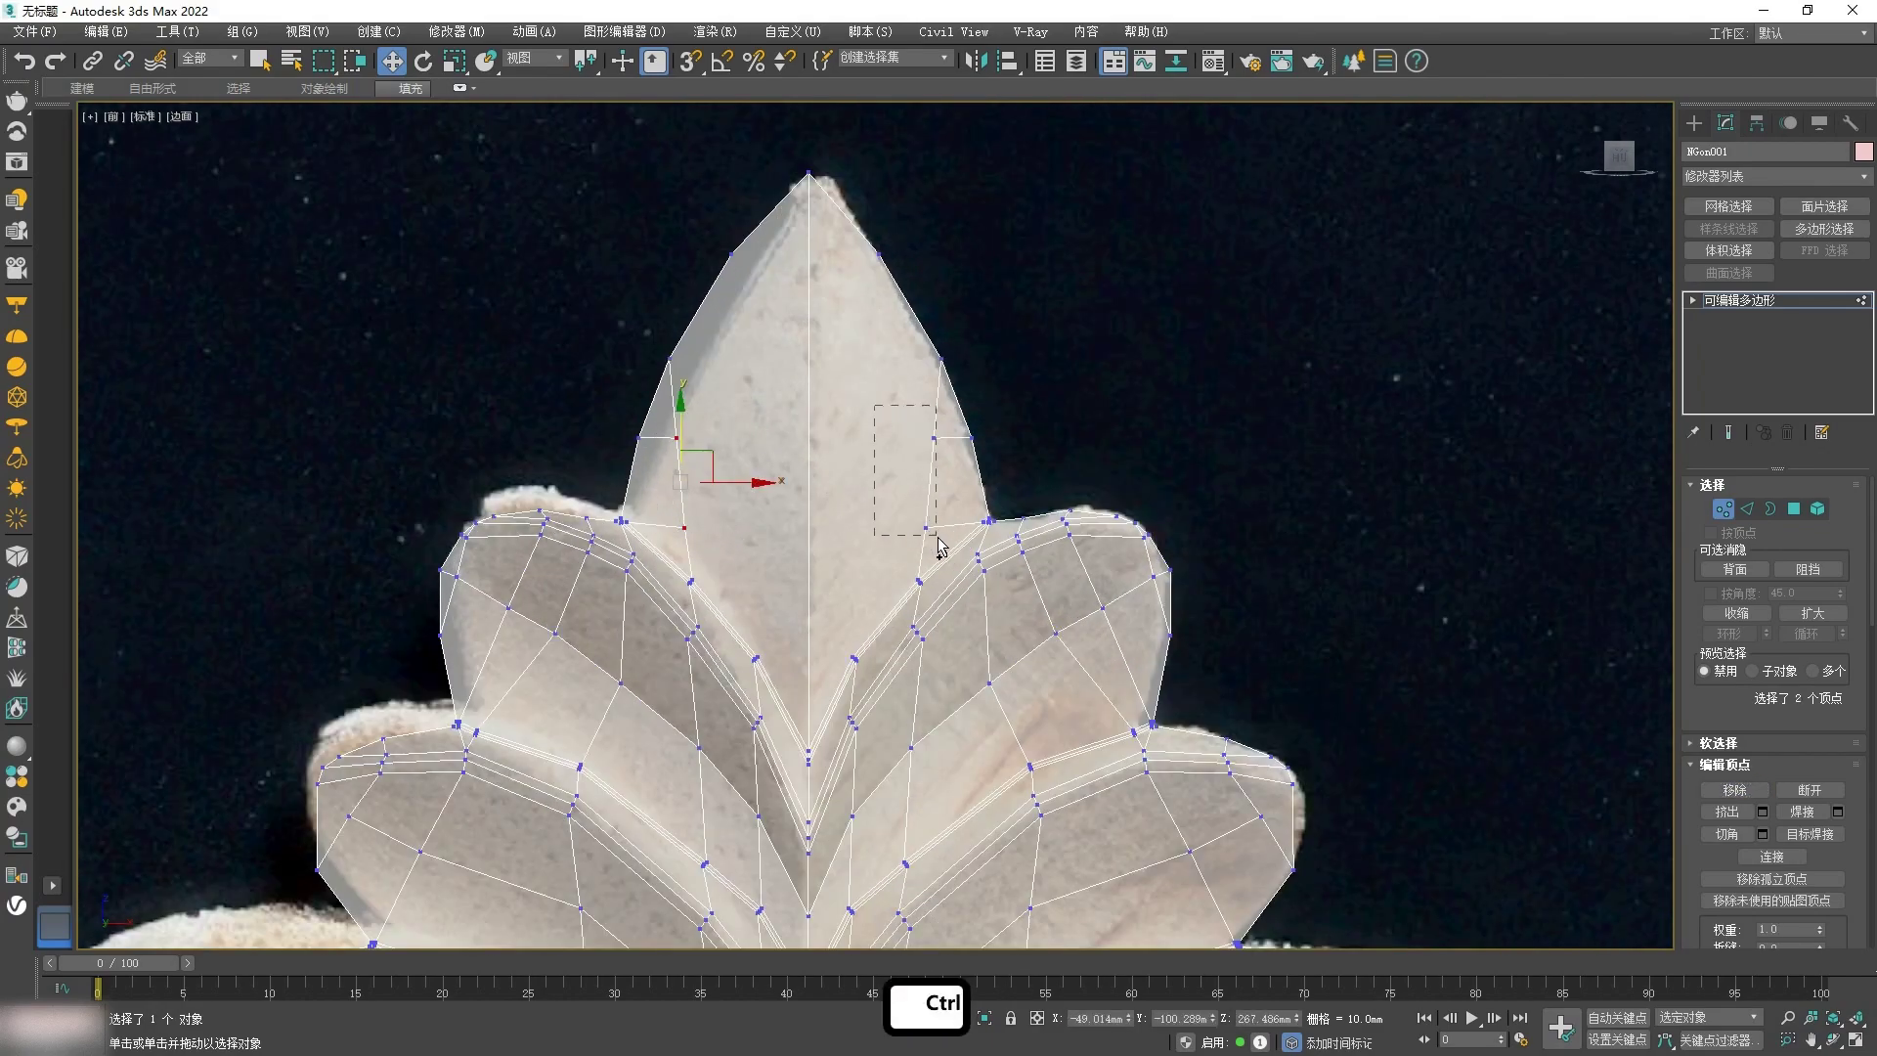
{"action": "left_click_drag", "start_coordinate": [939, 539], "coordinate": [942, 546], "text": "ctrl"}
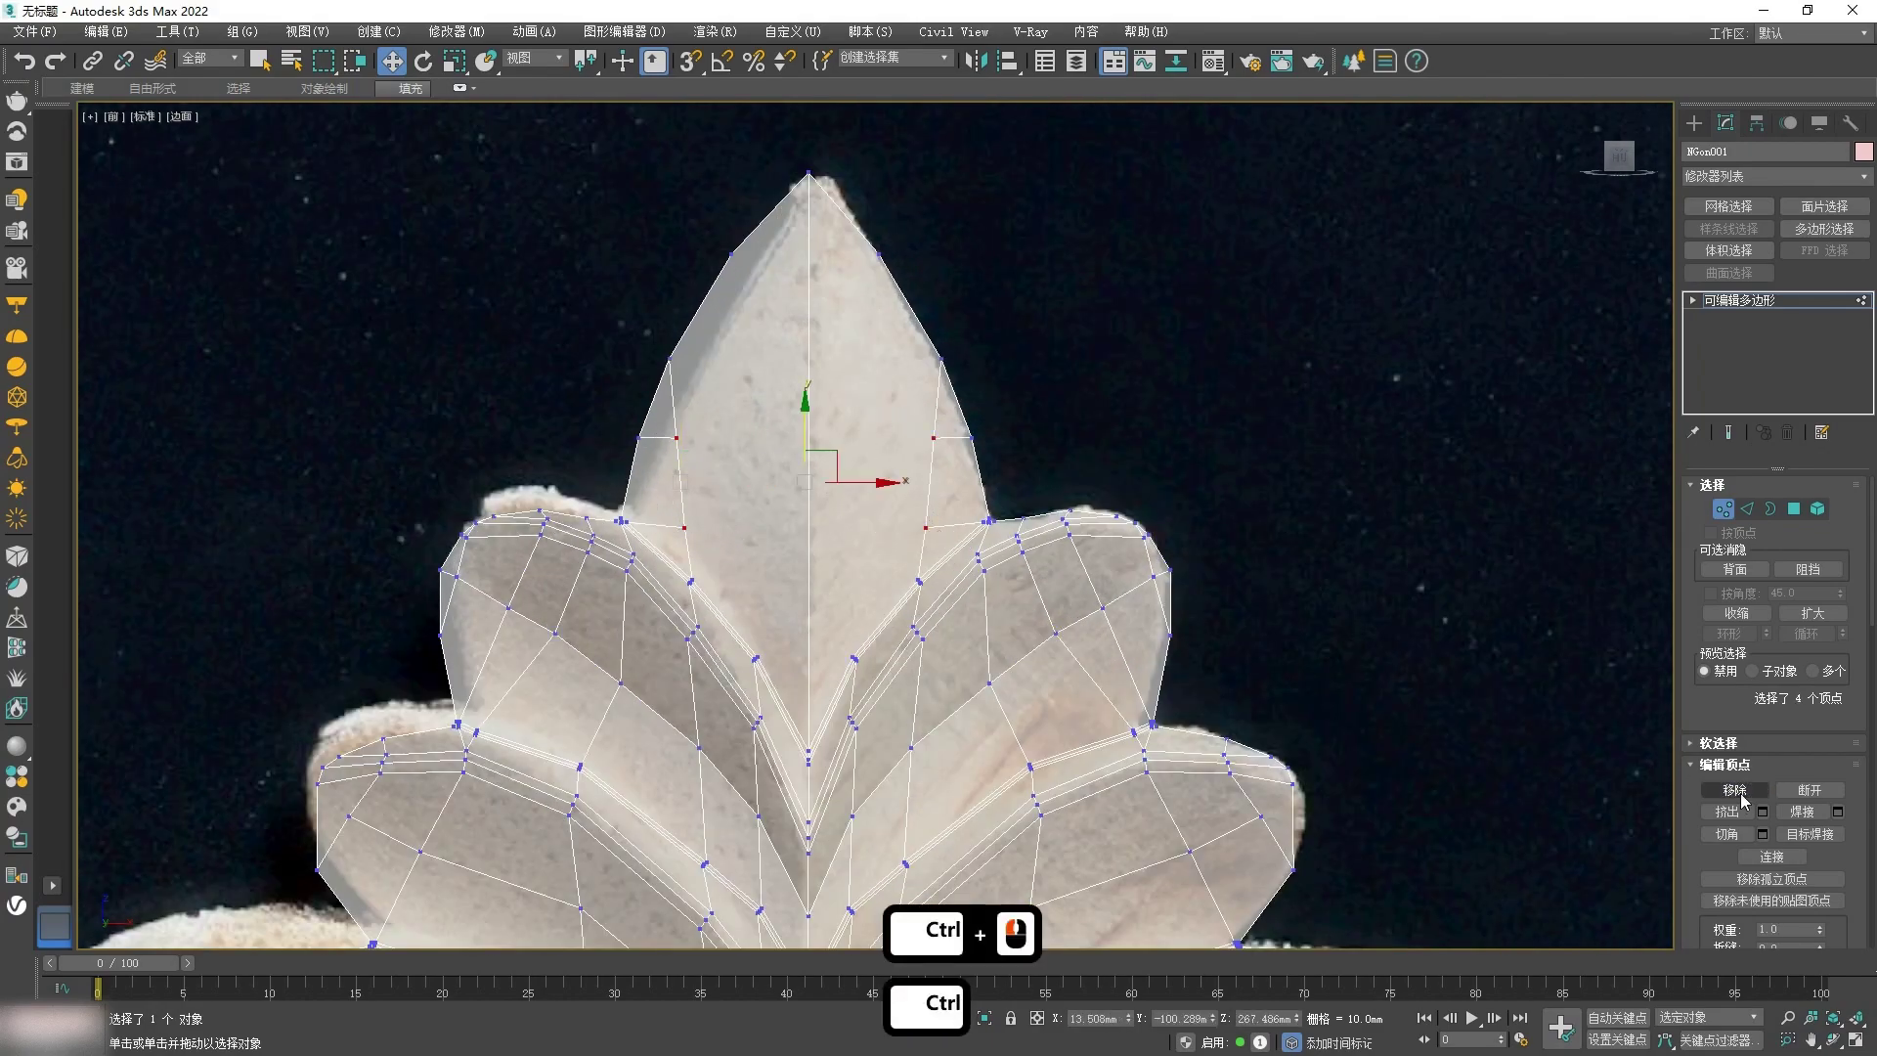
{"action": "left_click", "coordinate": [1739, 792]}
Step: Cut three horizontal edges across the central leaf, joining the matching outline vertices on both sides through the ridge
{"action": "right_click", "coordinate": [620, 292]}
{"action": "left_click", "coordinate": [575, 123]}
{"action": "scroll", "coordinate": [753, 279], "scroll_direction": "up", "scroll_amount": 2}
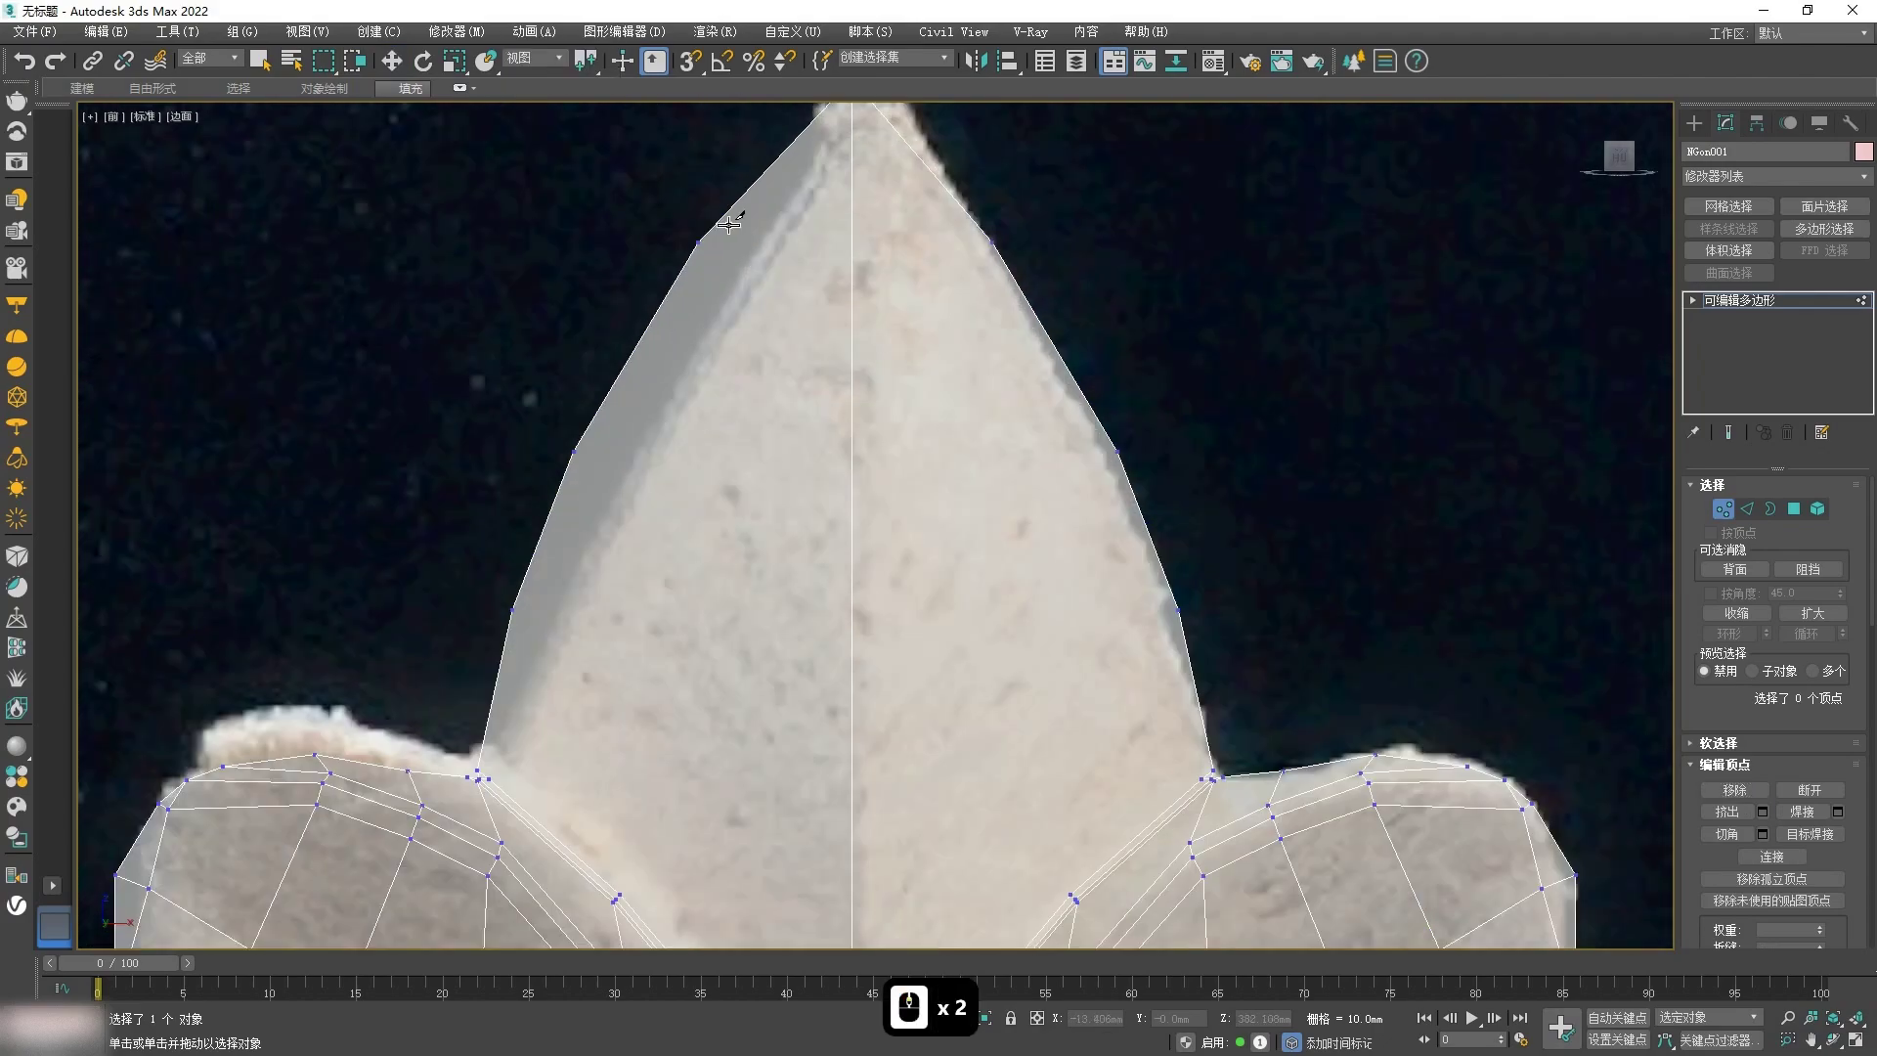
{"action": "scroll", "coordinate": [450, 371], "scroll_direction": "down", "scroll_amount": 2}
{"action": "scroll", "coordinate": [484, 409], "scroll_direction": "up", "scroll_amount": 2}
{"action": "left_click", "coordinate": [477, 404]}
{"action": "left_click", "coordinate": [1140, 405]}
{"action": "right_click", "coordinate": [1140, 408]}
{"action": "left_click", "coordinate": [540, 247]}
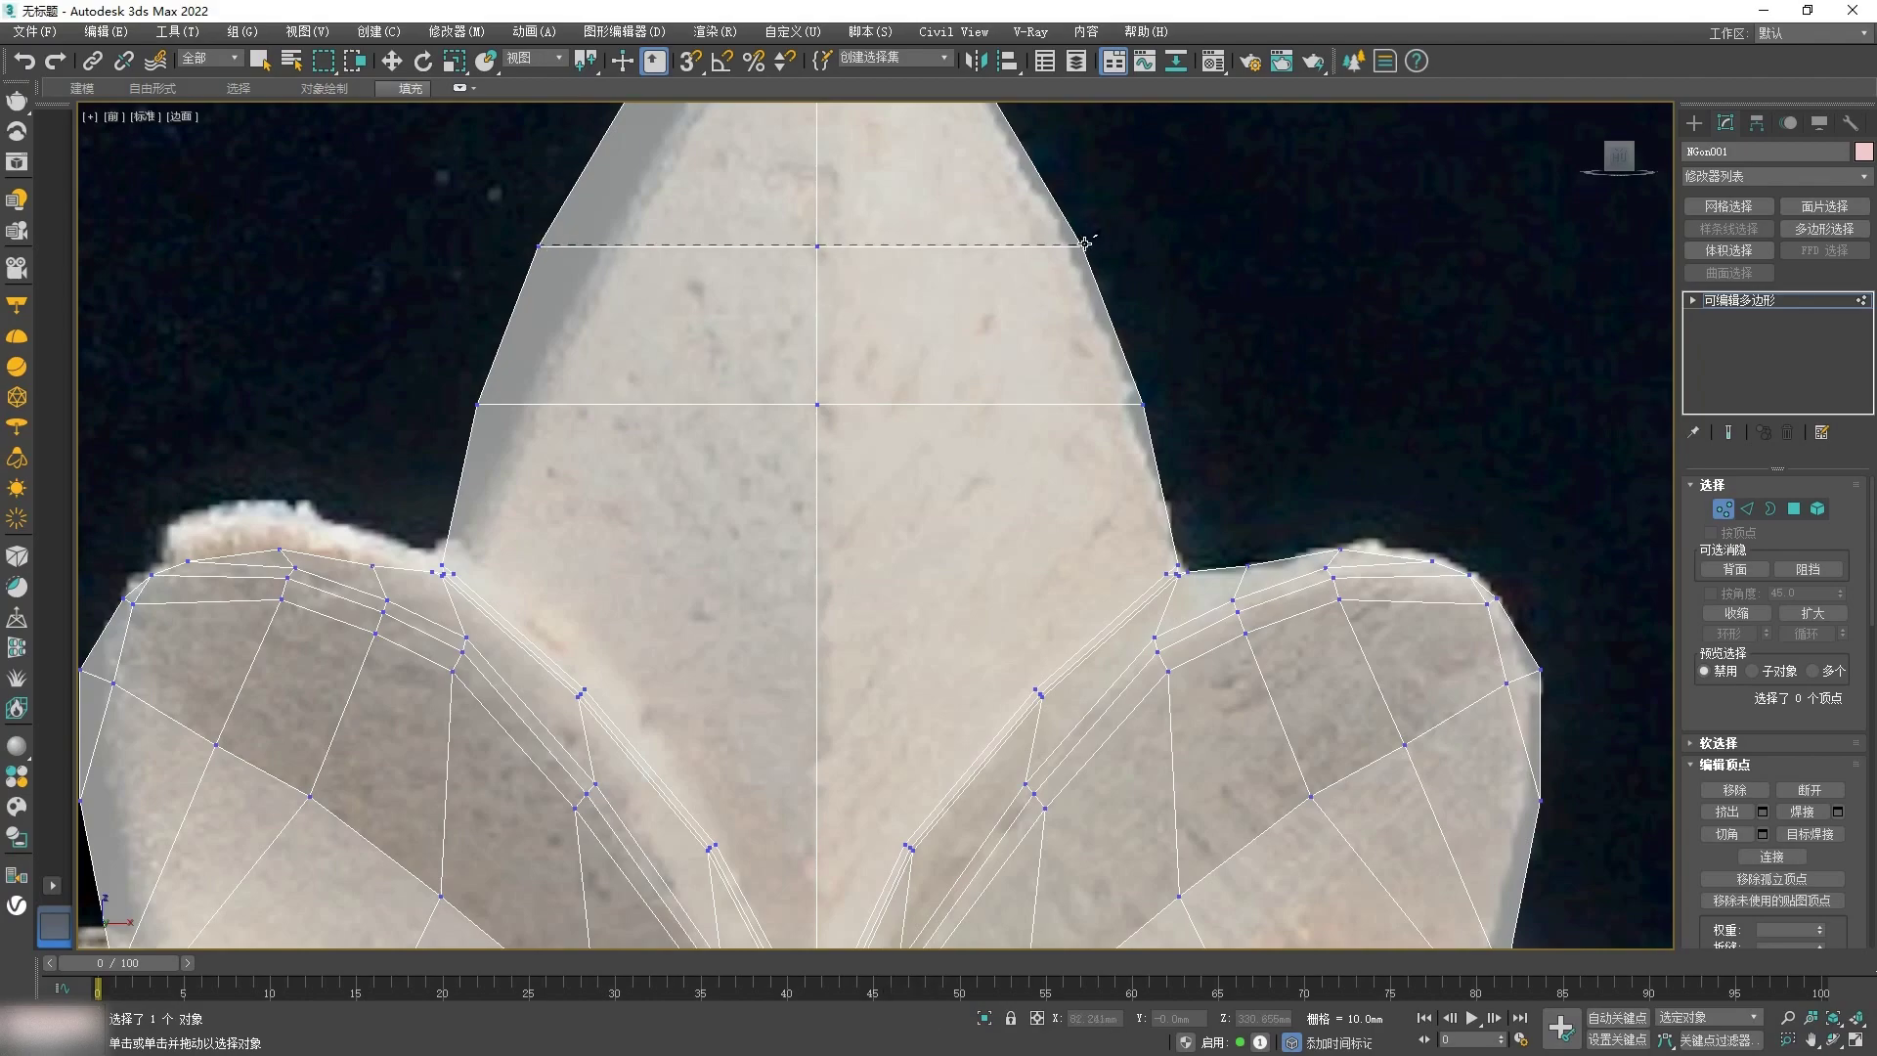
{"action": "right_click", "coordinate": [941, 270]}
{"action": "middle_click_drag", "start_coordinate": [940, 262], "coordinate": [932, 418]}
{"action": "middle_click_drag", "start_coordinate": [692, 217], "coordinate": [695, 304]}
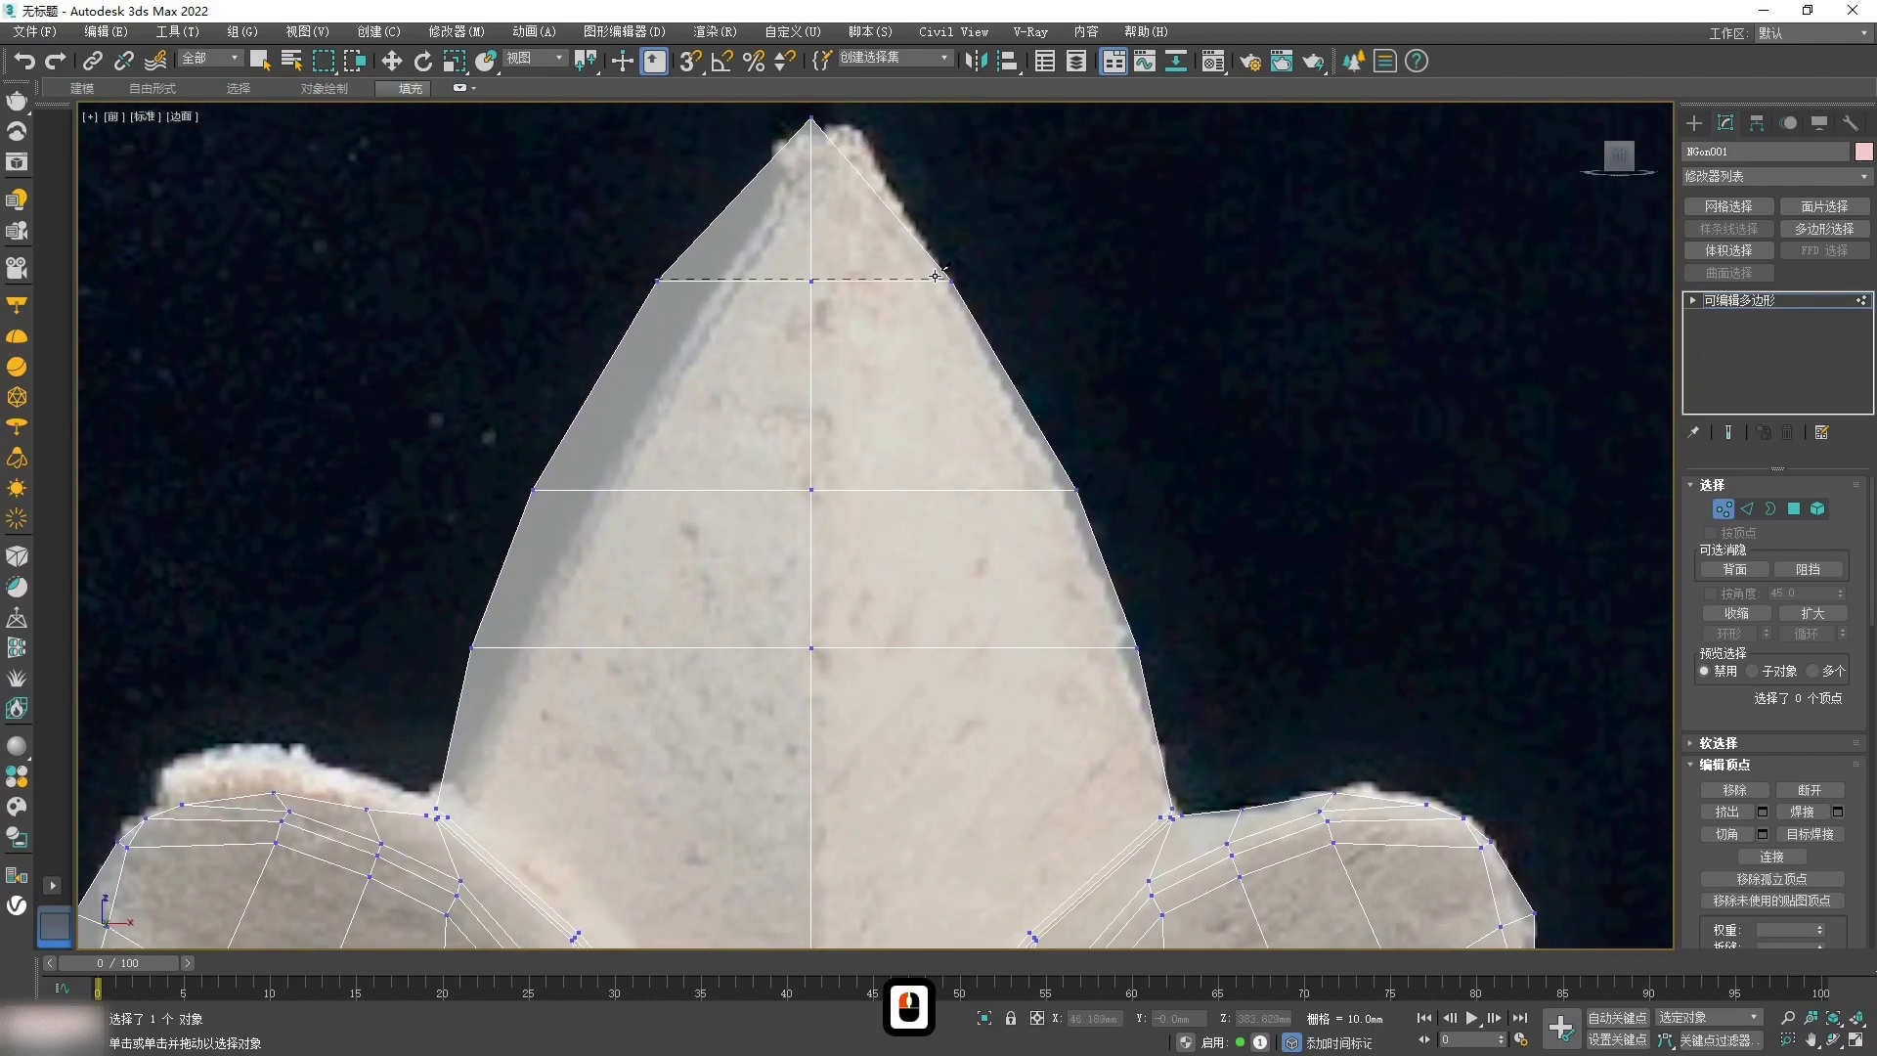
{"action": "left_click", "coordinate": [936, 277]}
{"action": "right_click", "coordinate": [938, 278]}
{"action": "scroll", "coordinate": [941, 327], "scroll_direction": "down", "scroll_amount": 8}
{"action": "middle_click_drag", "start_coordinate": [928, 338], "coordinate": [843, 256]}
{"action": "scroll", "coordinate": [843, 256], "scroll_direction": "up", "scroll_amount": 6}
{"action": "scroll", "coordinate": [1084, 294], "scroll_direction": "down", "scroll_amount": 1}
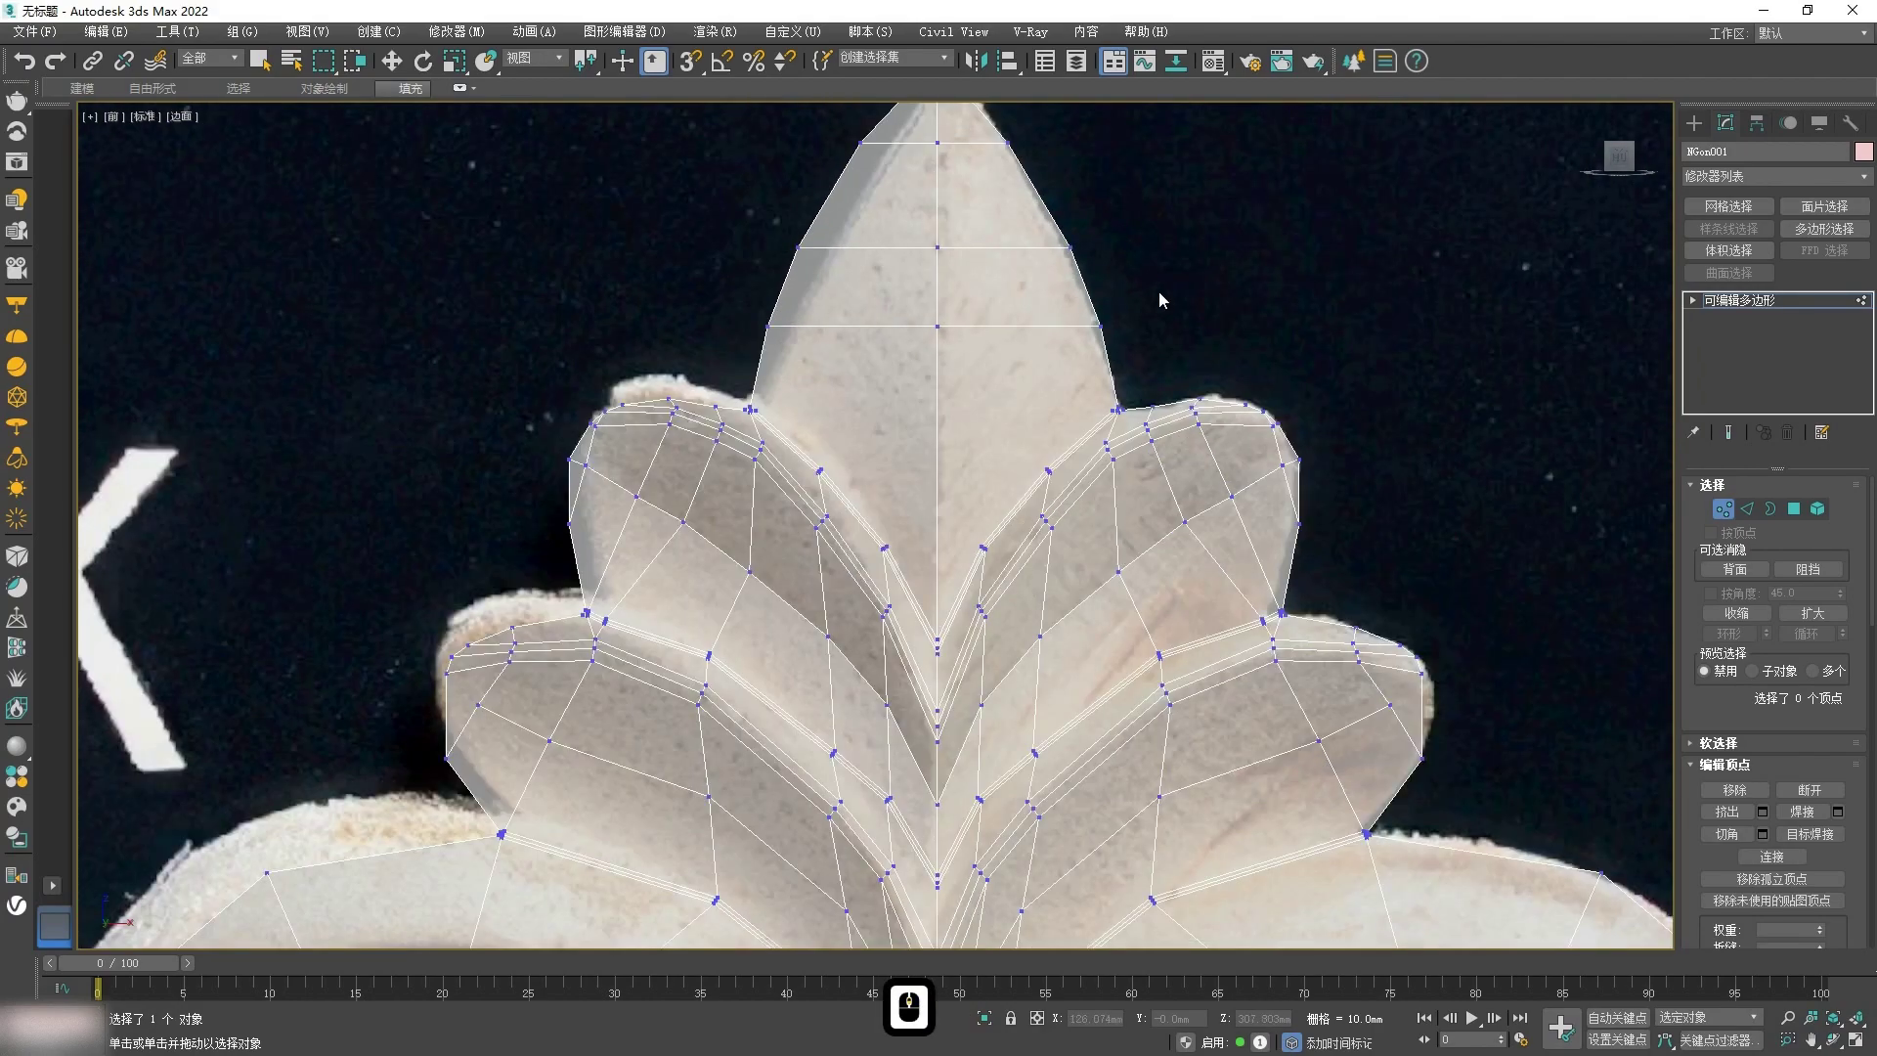
{"action": "key", "text": "w"}
Step: Select the central leaf's two ridge edges between the horizontal cuts, pull them about 45 mm forward and lower them slightly
{"action": "scroll", "coordinate": [1147, 295], "scroll_direction": "down", "scroll_amount": 1}
{"action": "middle_click_drag", "start_coordinate": [1148, 295], "coordinate": [1045, 330]}
{"action": "scroll", "coordinate": [776, 357], "scroll_direction": "up", "scroll_amount": 3}
{"action": "scroll", "coordinate": [766, 397], "scroll_direction": "down", "scroll_amount": 3}
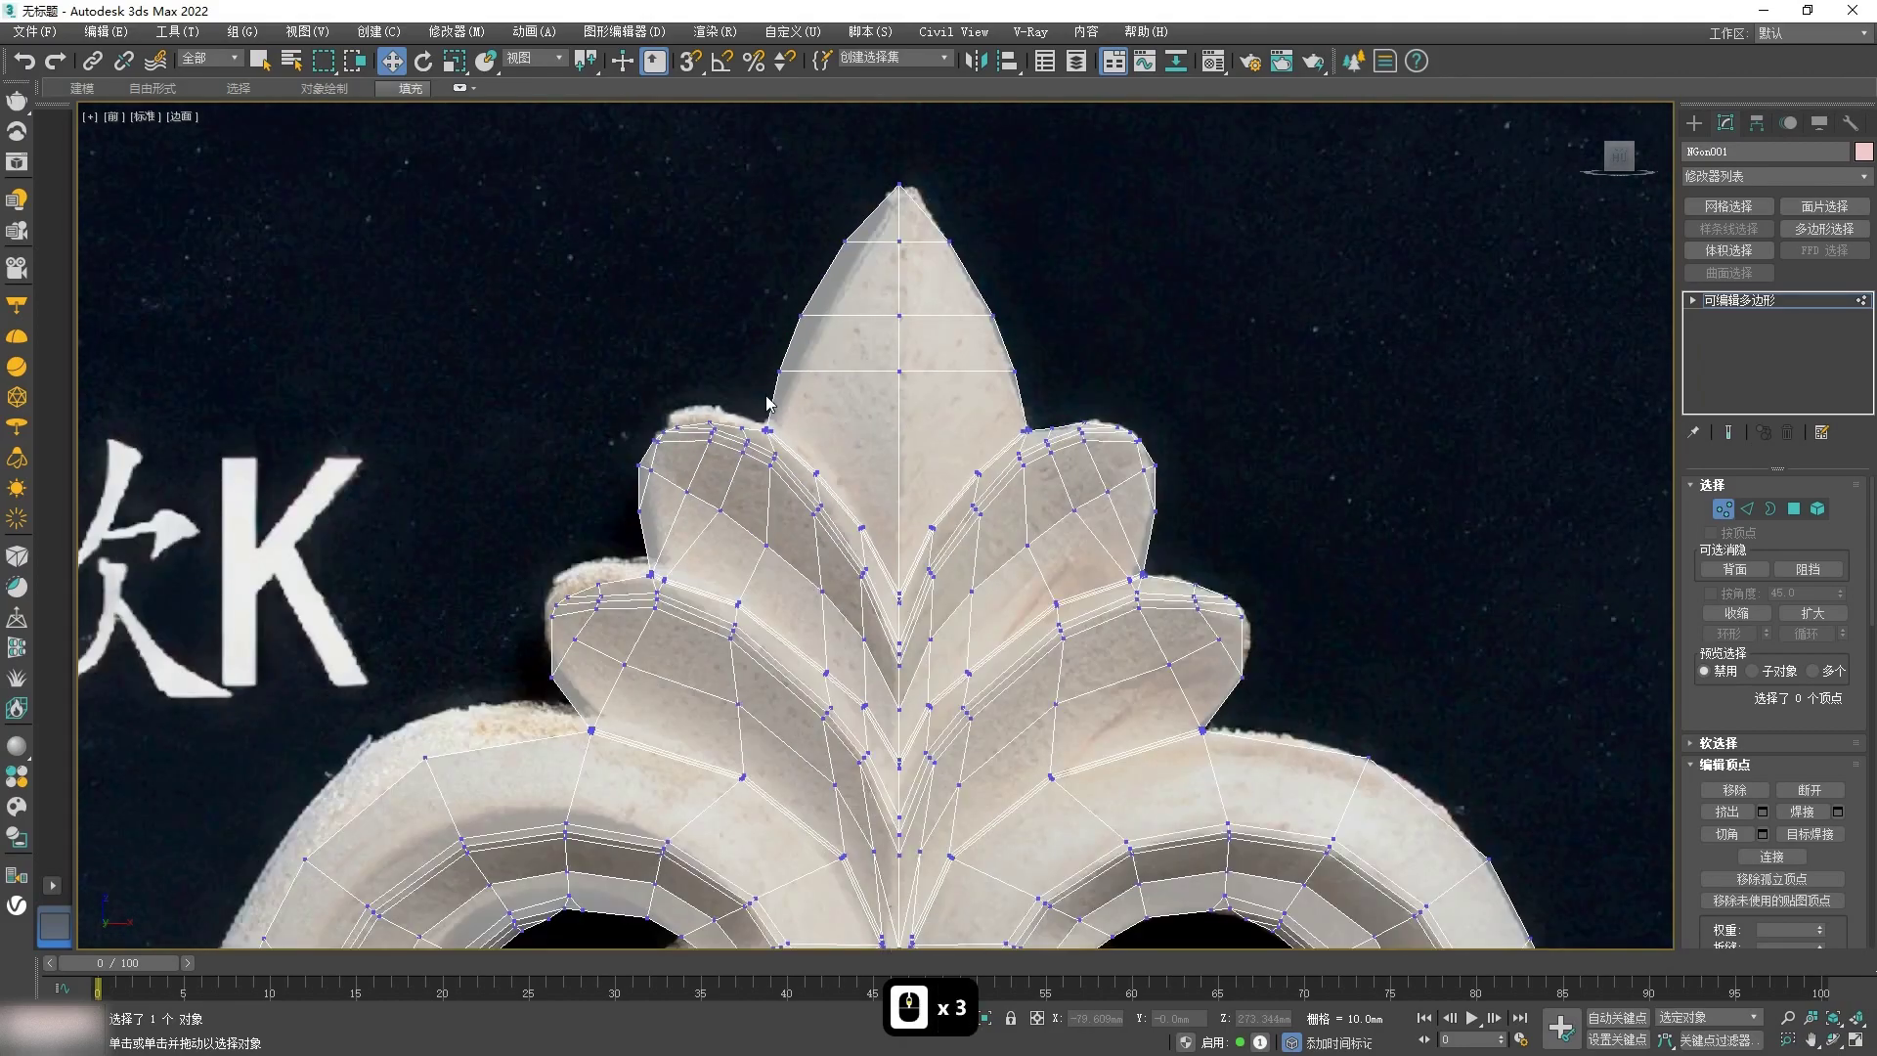
{"action": "key", "text": "2"}
{"action": "left_click", "coordinate": [898, 404]}
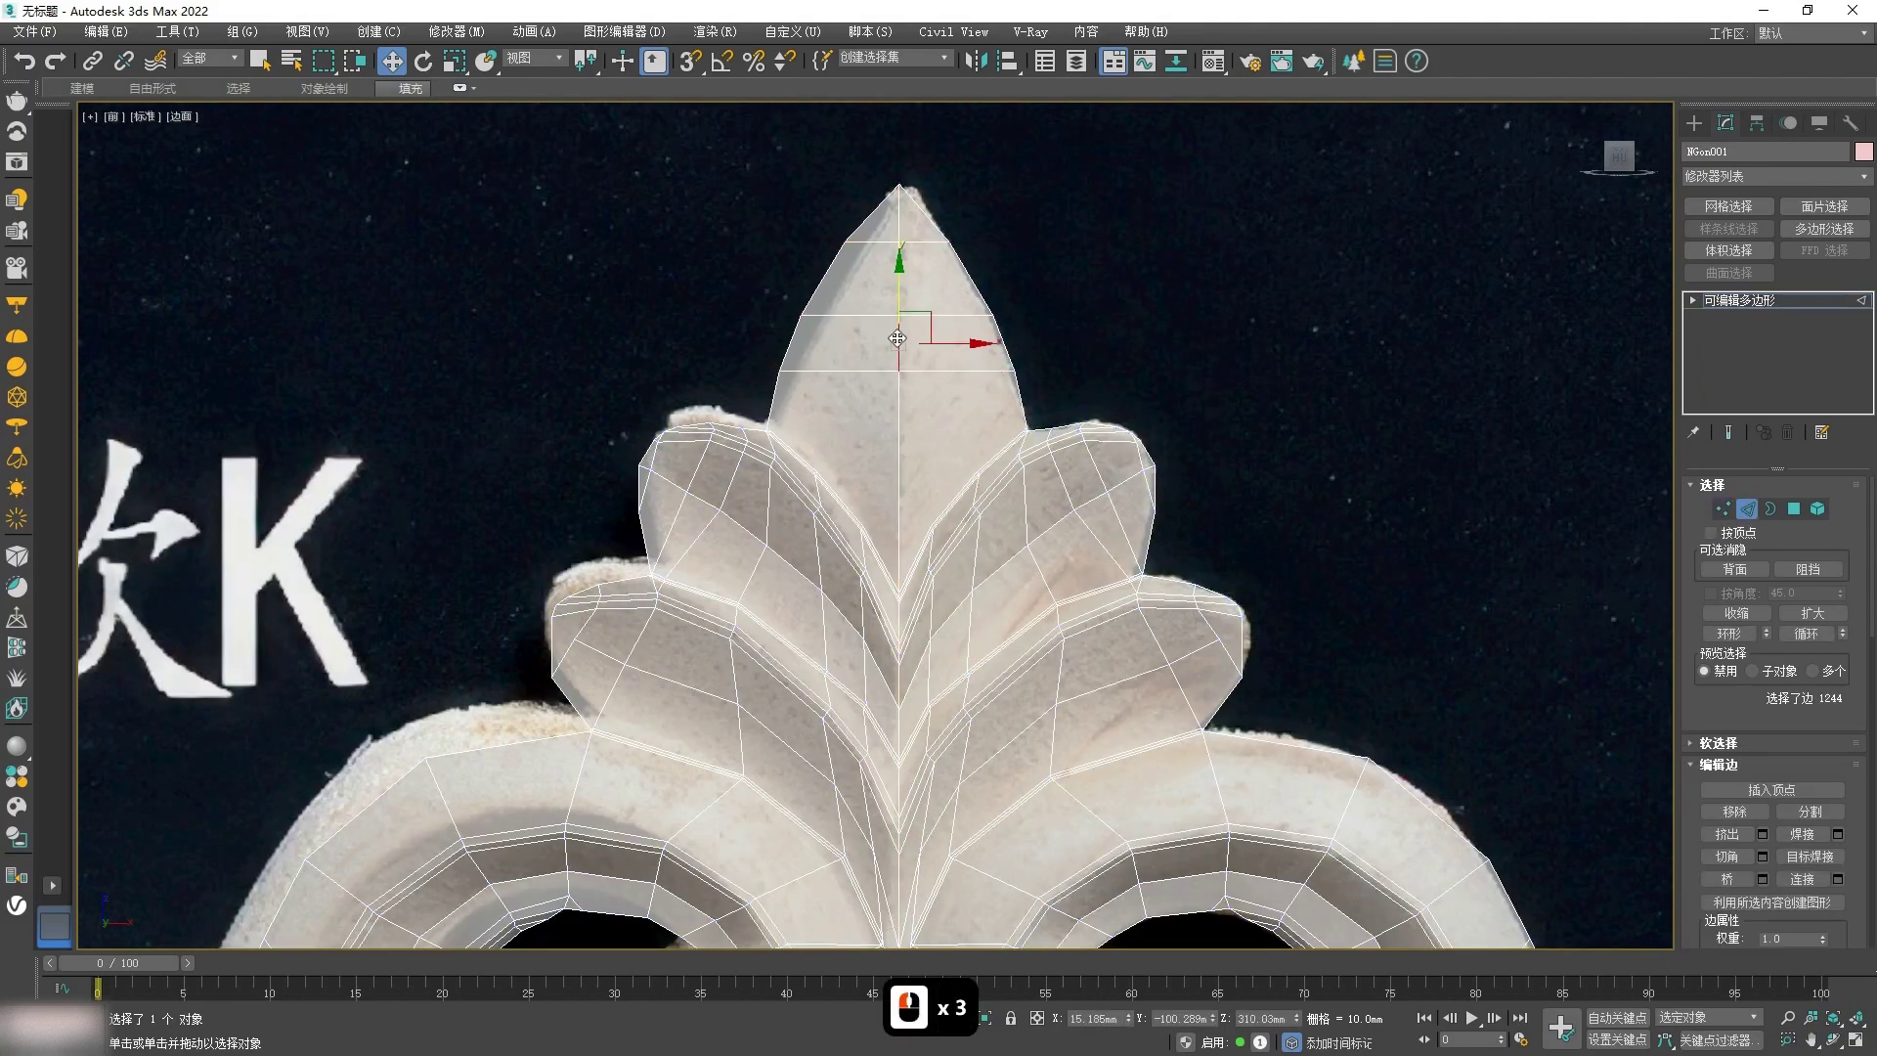
{"action": "left_click", "coordinate": [898, 338], "text": "ctrl"}
{"action": "middle_click_drag", "start_coordinate": [898, 338], "coordinate": [962, 295], "text": "alt"}
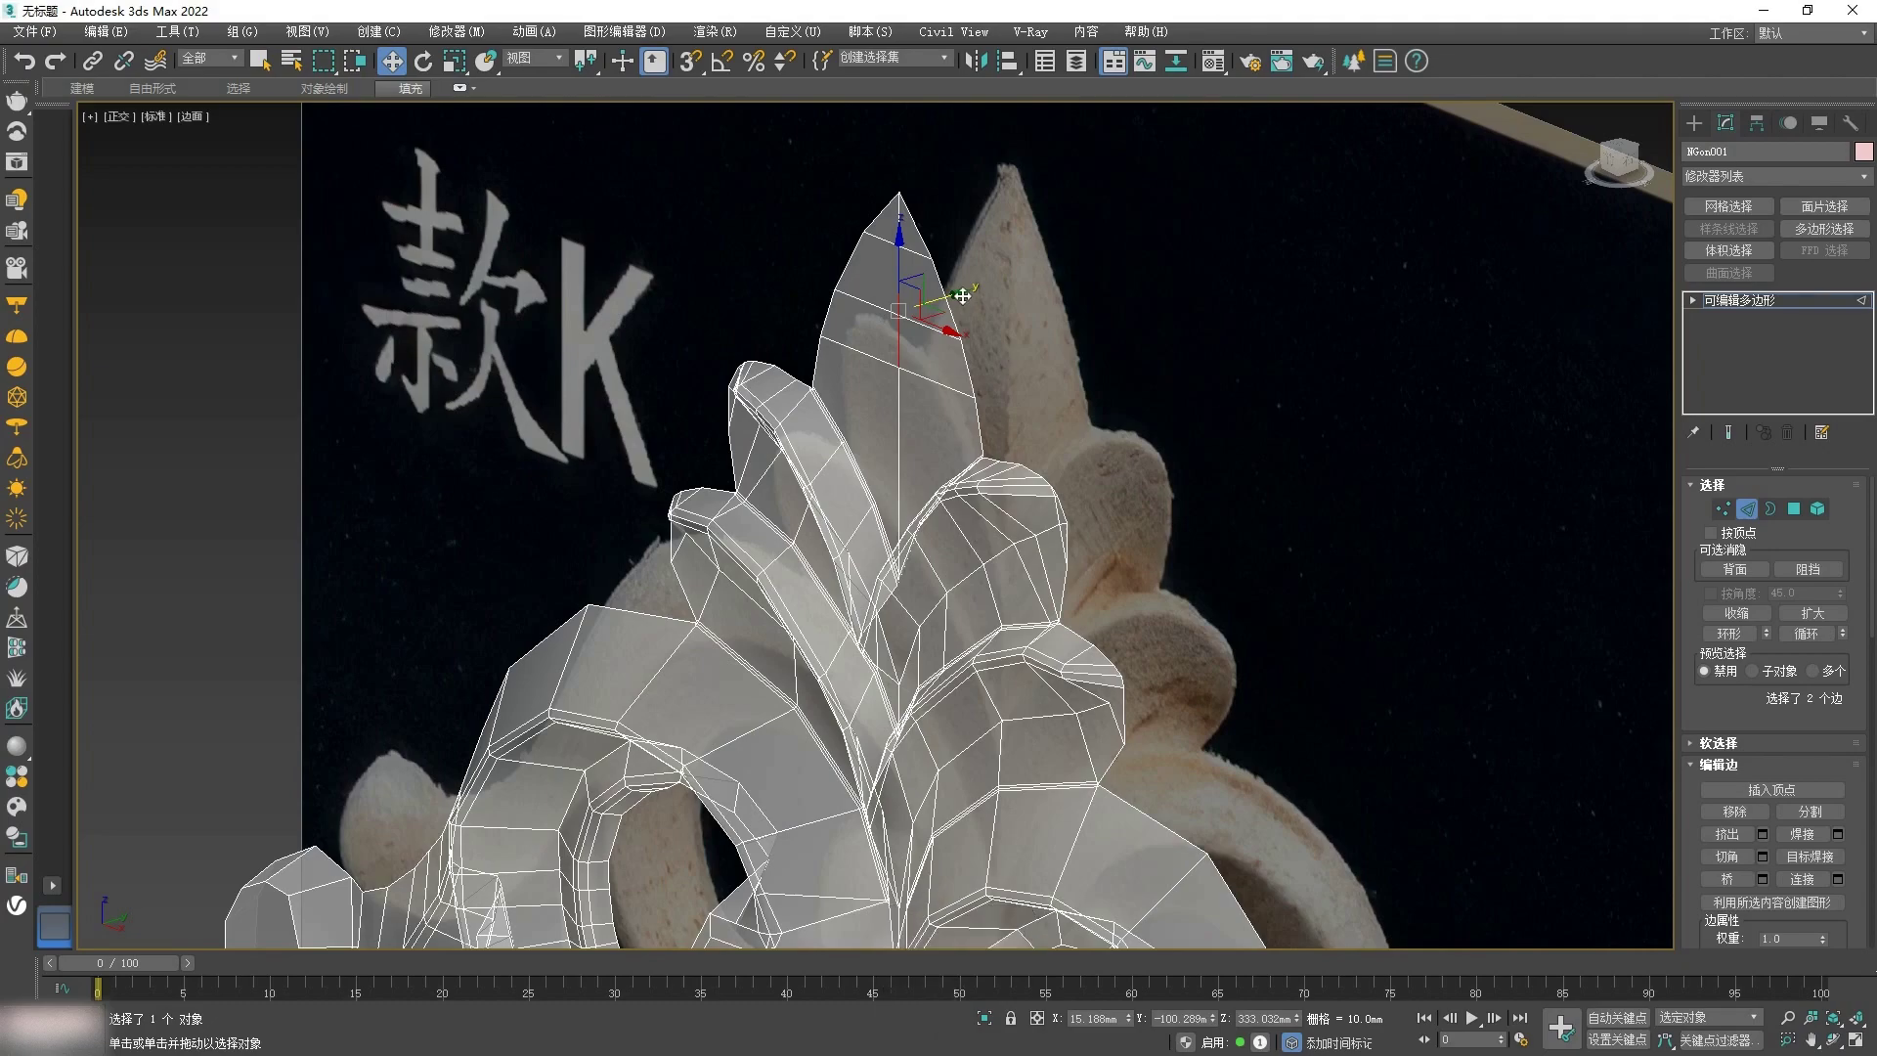
{"action": "left_click_drag", "start_coordinate": [962, 295], "coordinate": [921, 312]}
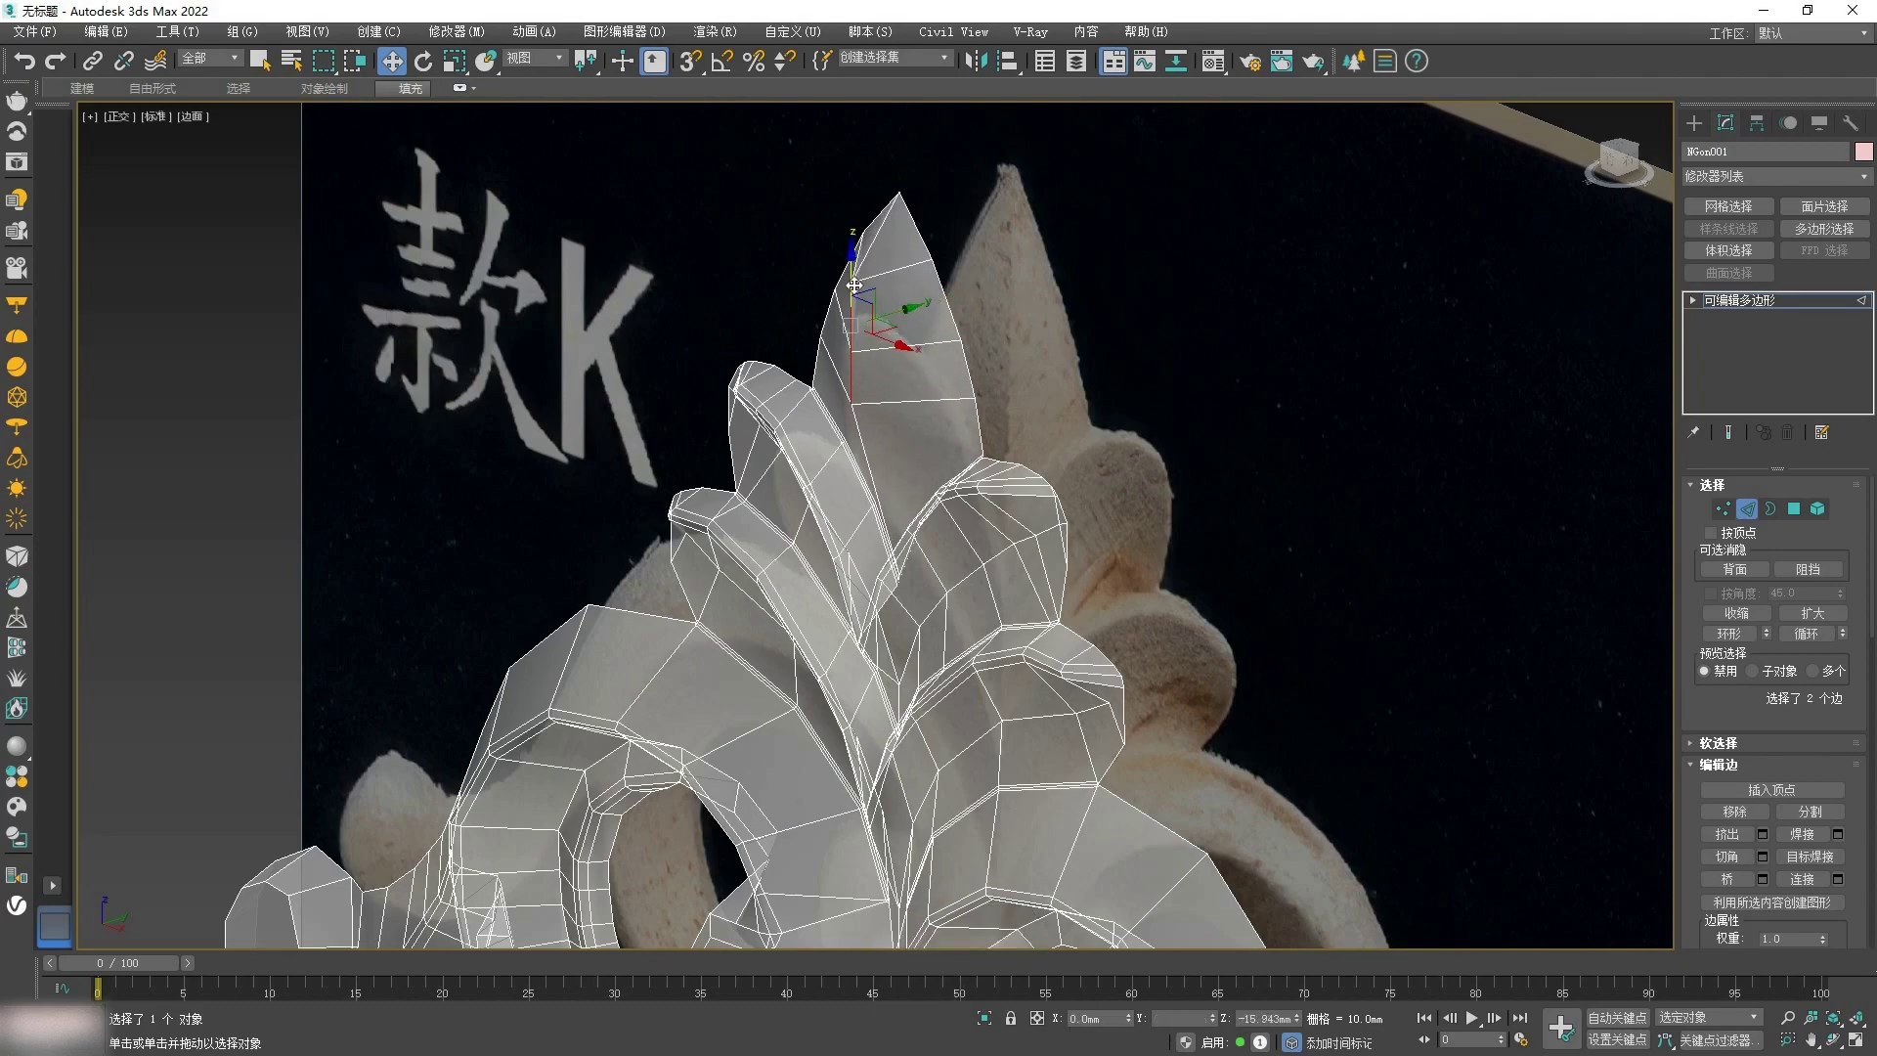
Step: Chamfer the two raised ridge edges of the central leaf into a narrow strip
{"action": "key", "text": "f"}
{"action": "scroll", "coordinate": [1580, 632], "scroll_direction": "up", "scroll_amount": 3}
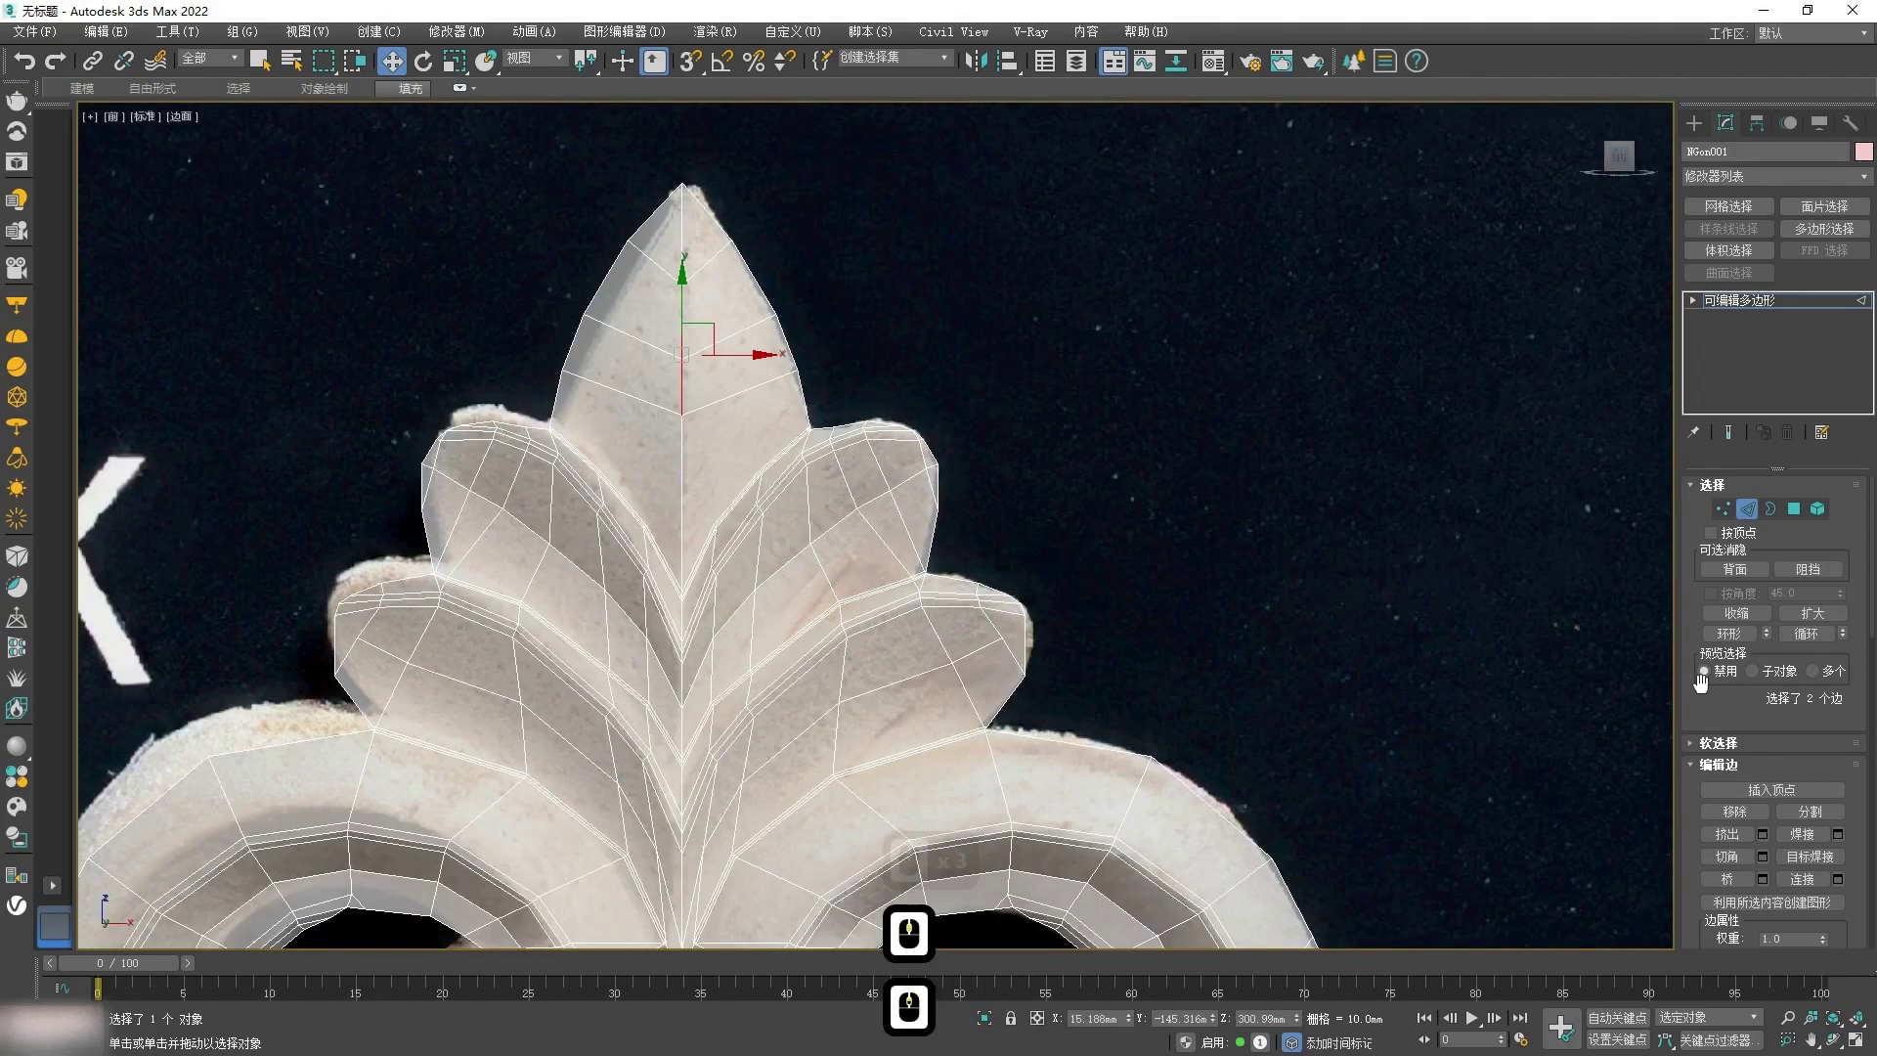
{"action": "left_click", "coordinate": [1762, 857]}
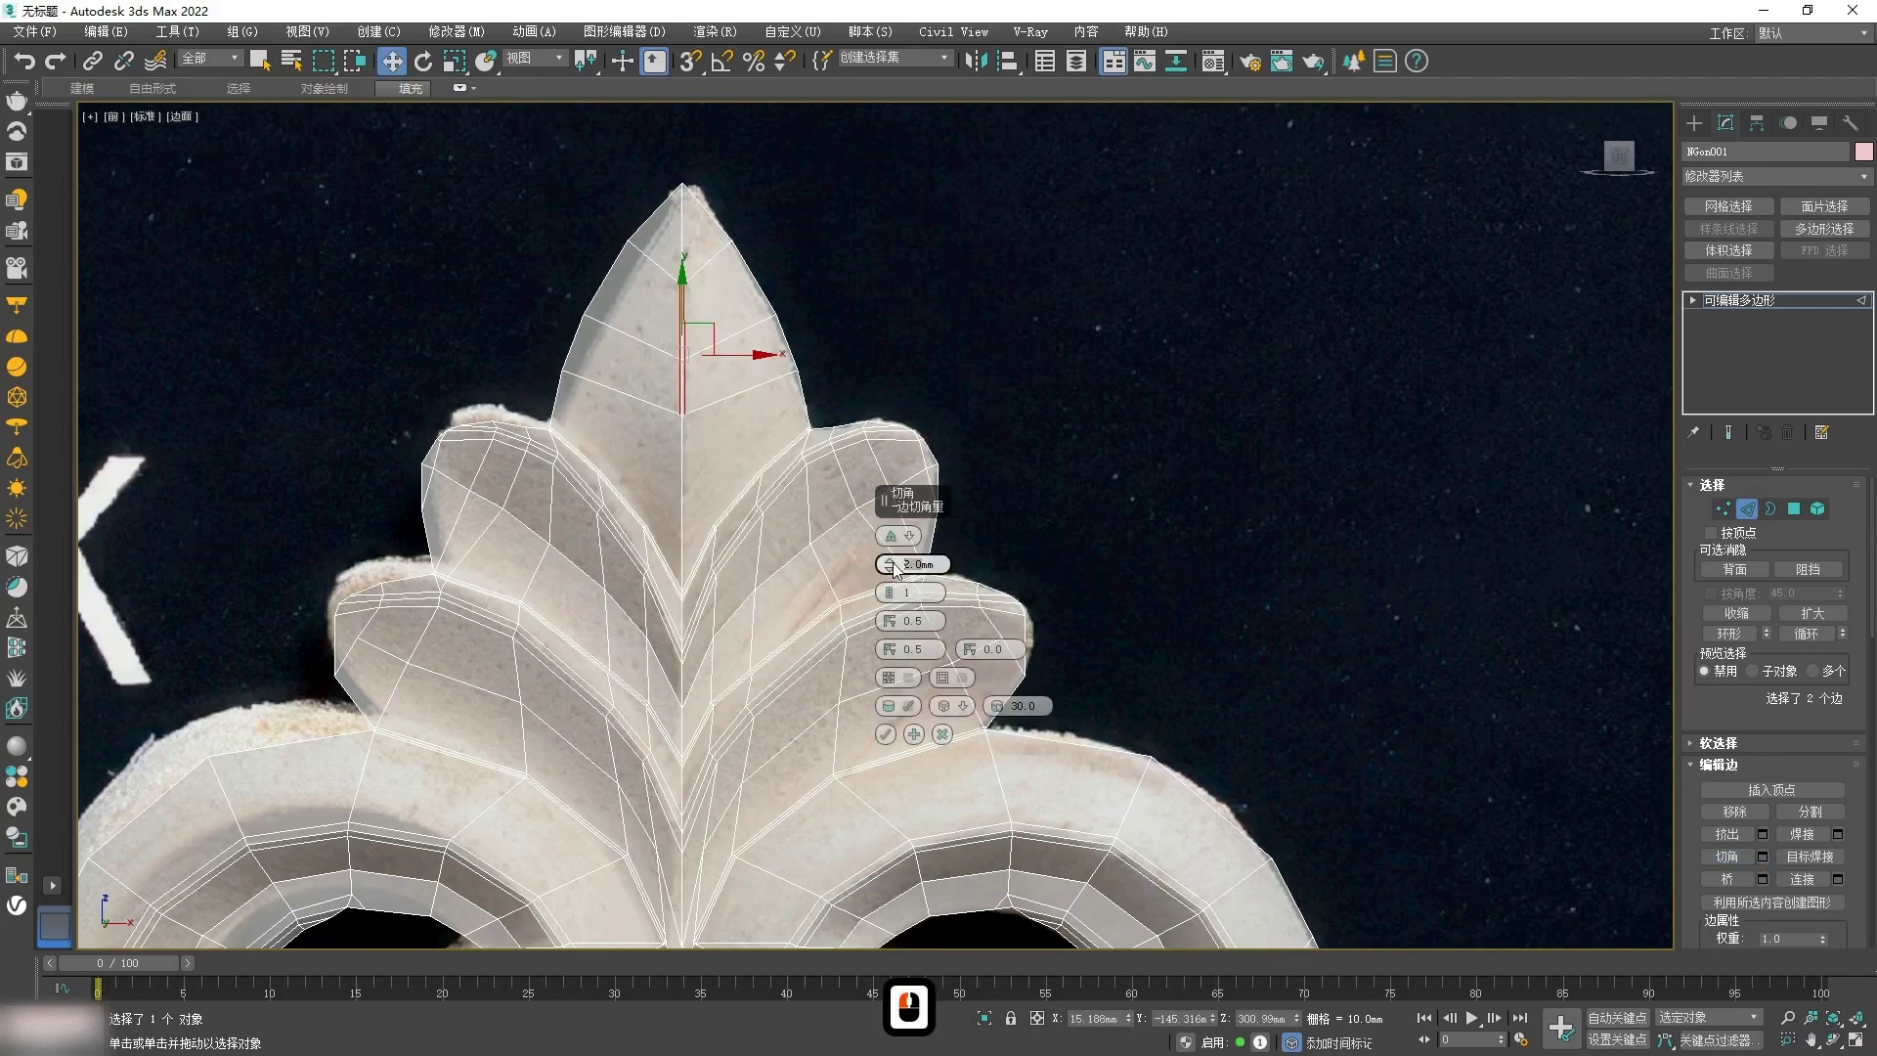
{"action": "left_click", "coordinate": [886, 735]}
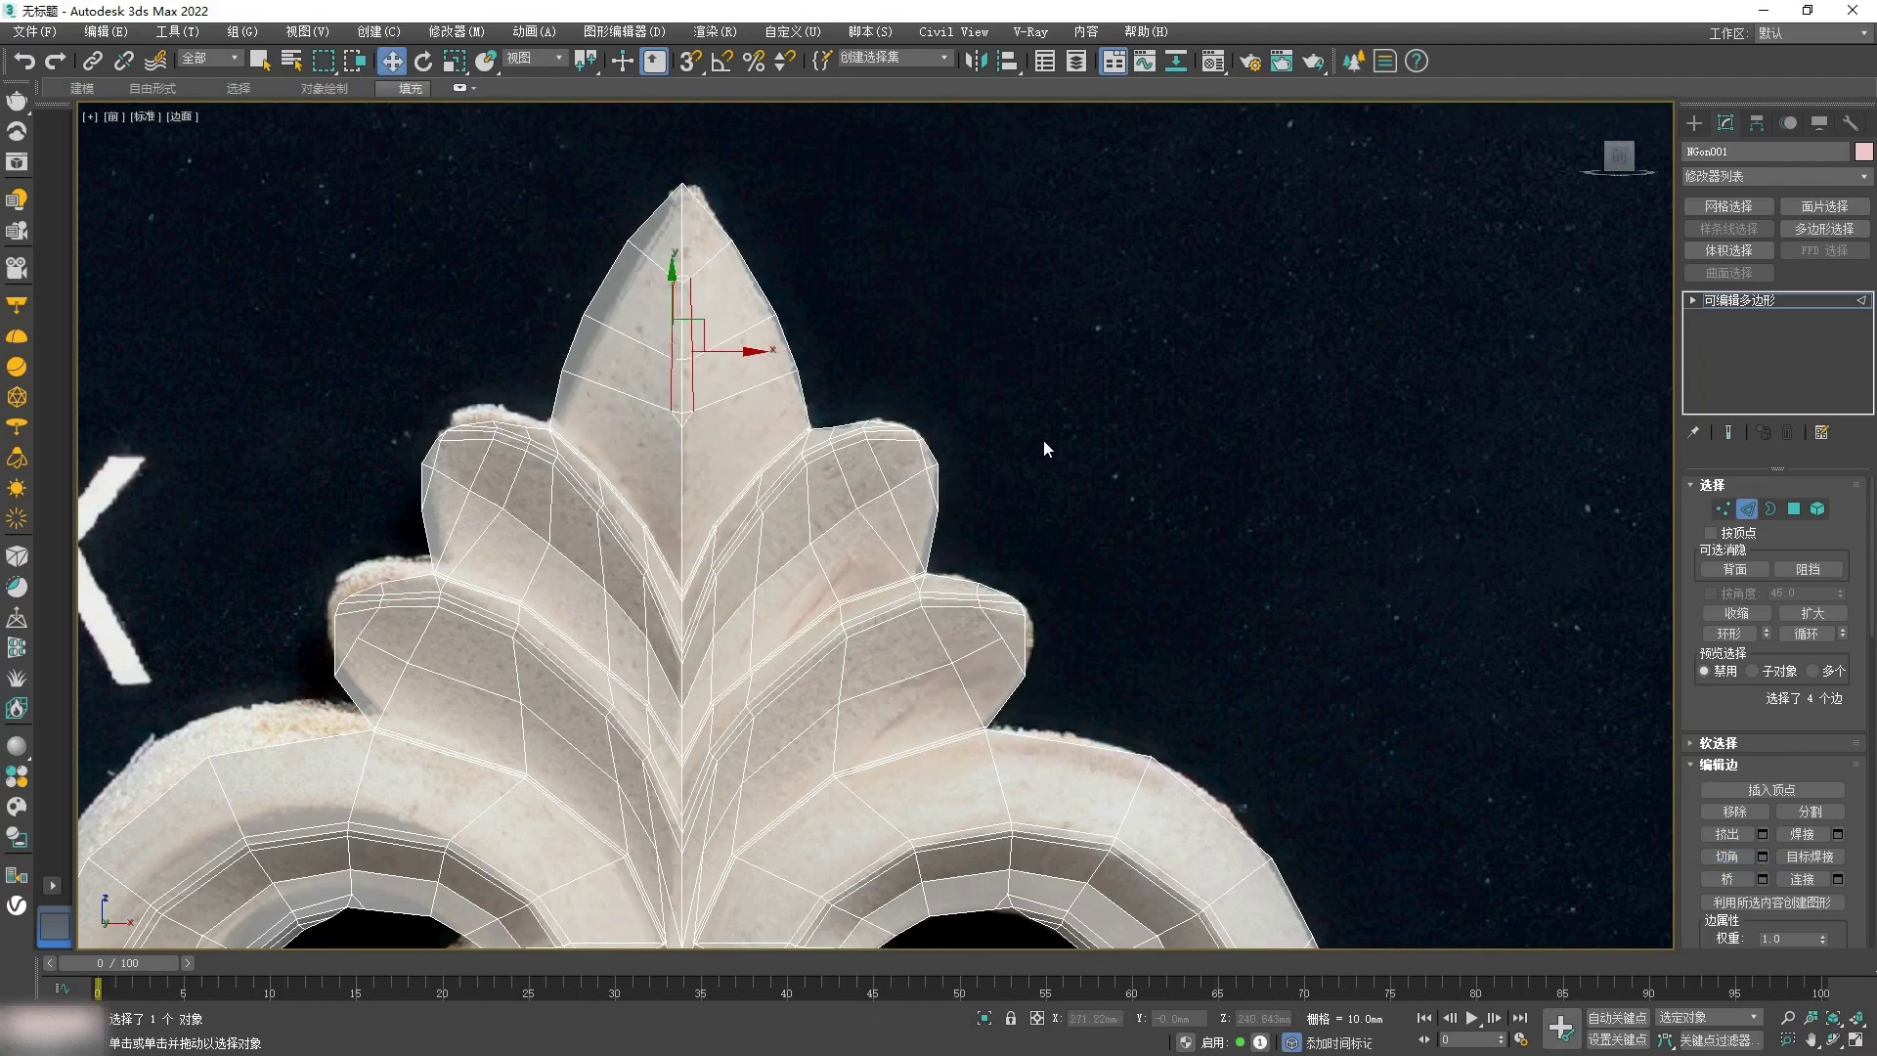
Step: Undo the last chamfer, add the central leaf's ridge edges above and below to the selection, and chamfer all four into a narrow strip
{"action": "key", "text": "ctrl+z"}
{"action": "left_click", "coordinate": [679, 466], "text": "ctrl"}
{"action": "left_click", "coordinate": [669, 242], "text": "ctrl"}
{"action": "left_click", "coordinate": [1762, 857]}
{"action": "left_click", "coordinate": [886, 735]}
{"action": "scroll", "coordinate": [838, 671], "scroll_direction": "down", "scroll_amount": 5}
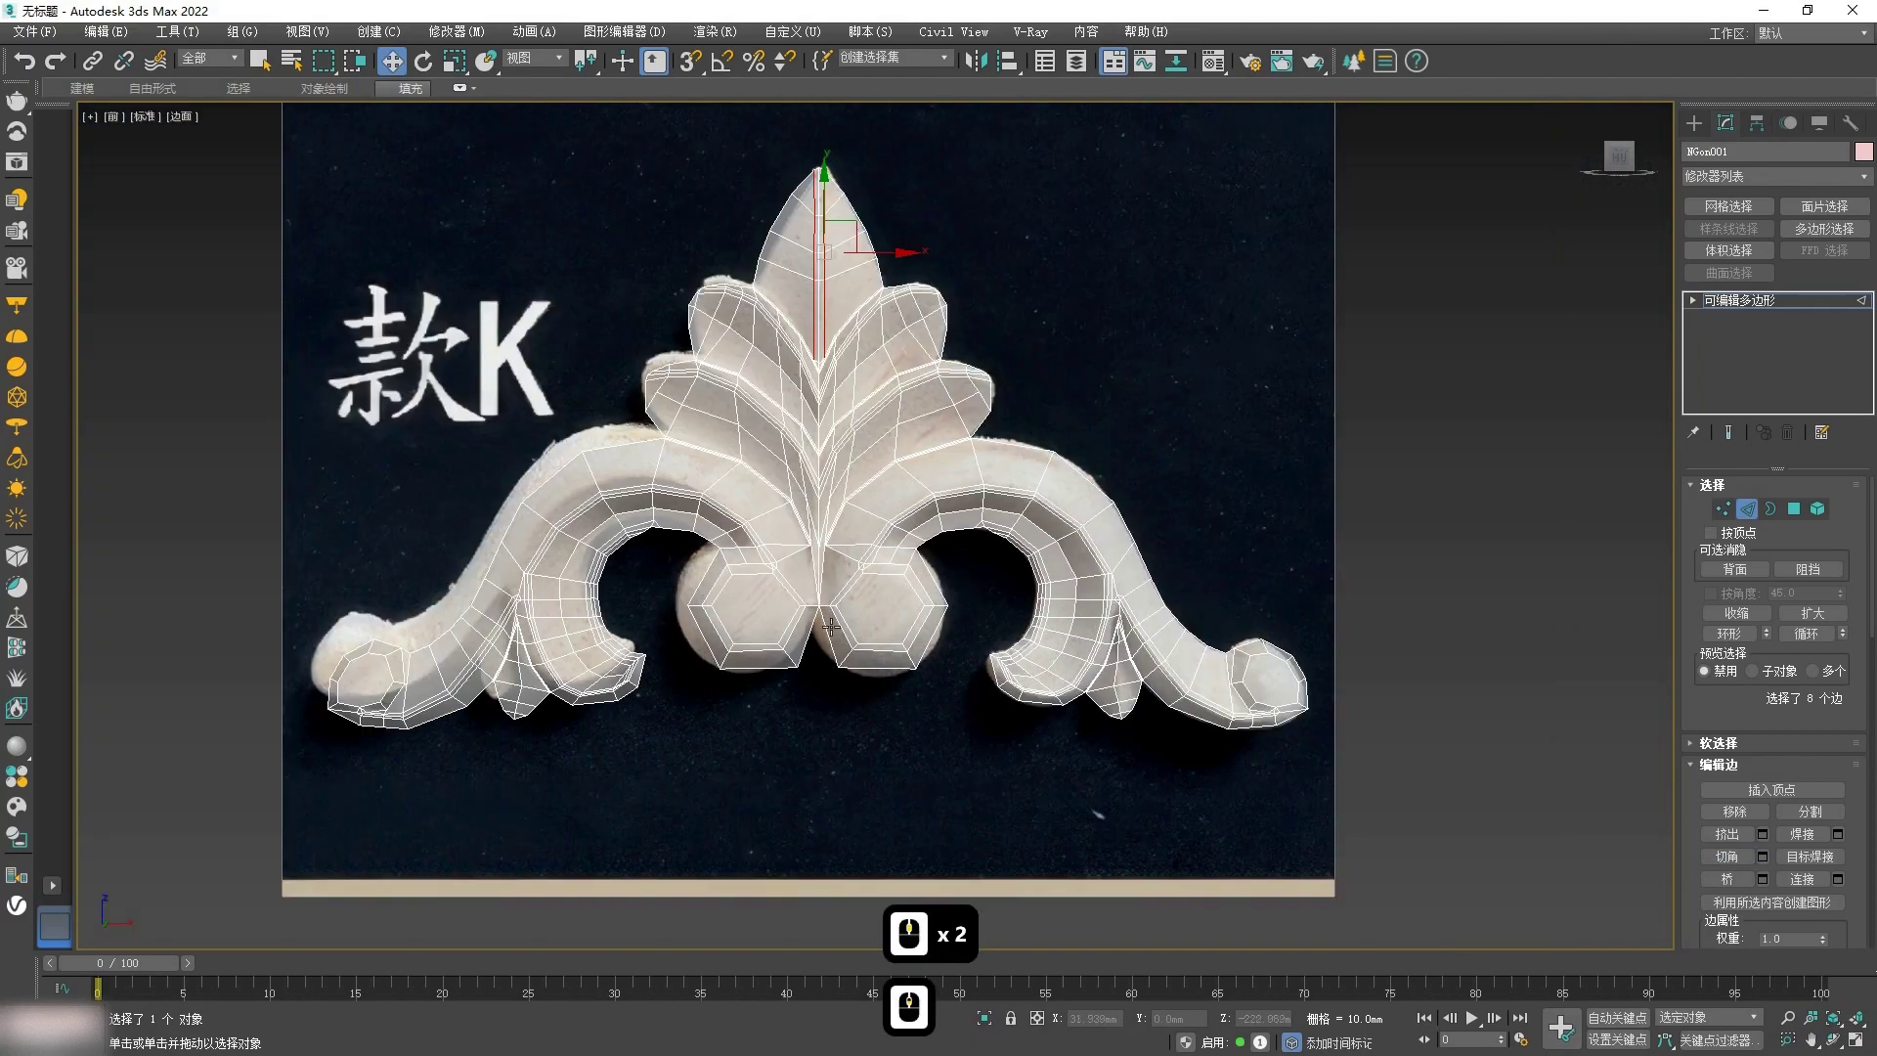
Step: Examine where the two central scroll balls meet, comparing the opaque and see-through display of the mesh
{"action": "scroll", "coordinate": [832, 621], "scroll_direction": "up", "scroll_amount": 3}
{"action": "key", "text": "2"}
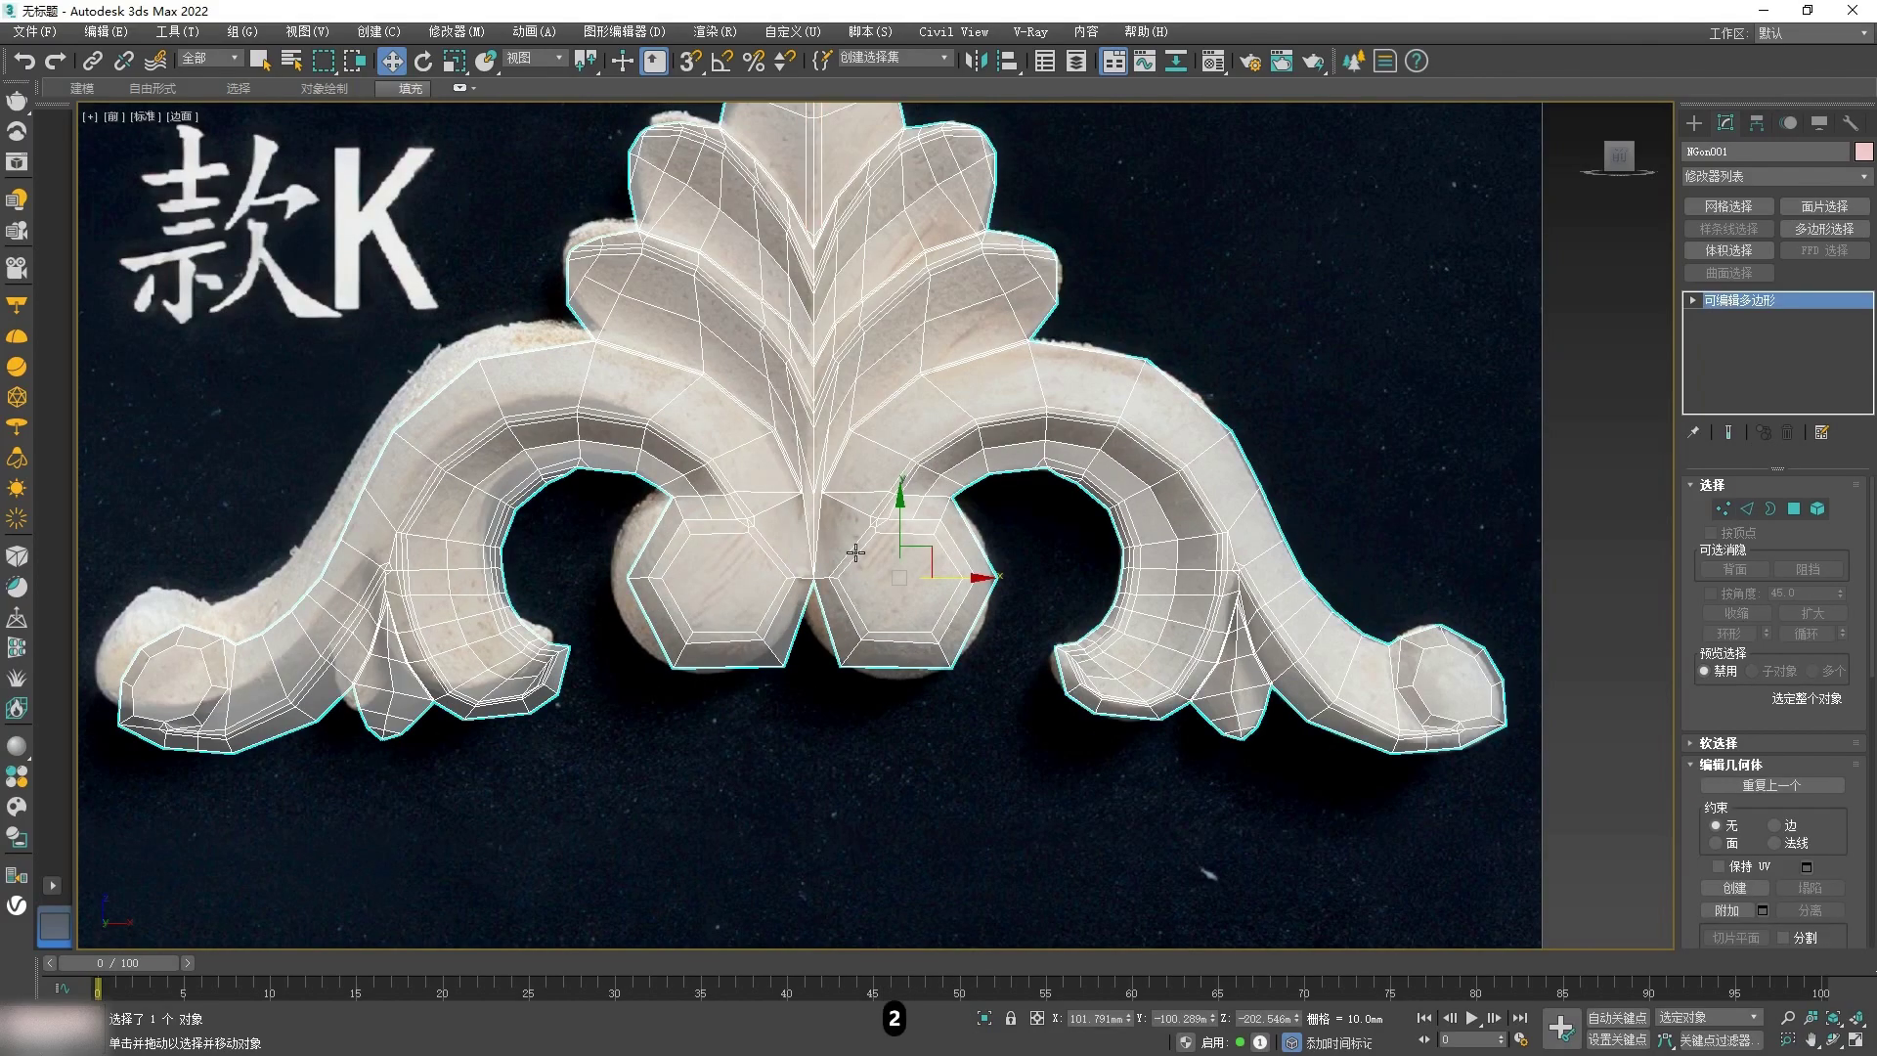
{"action": "key", "text": "alt+x"}
{"action": "left_click", "coordinate": [772, 691]}
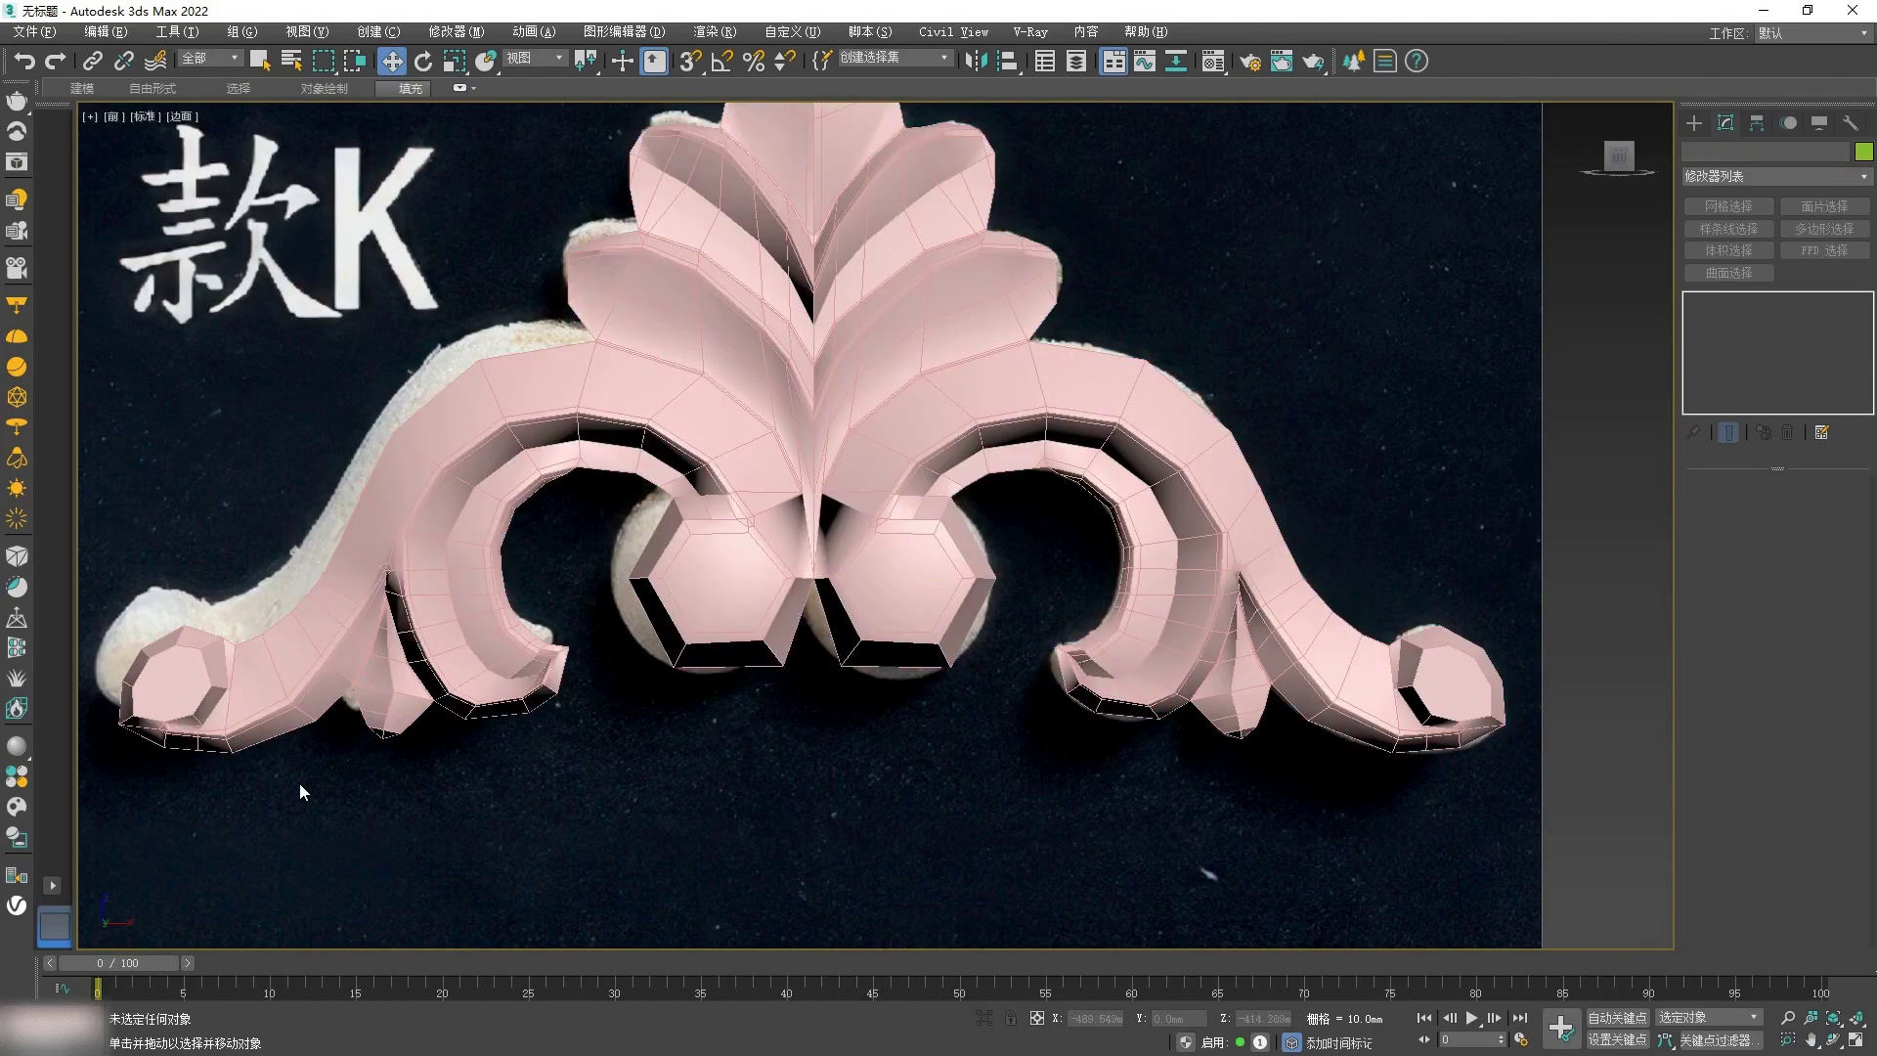
{"action": "middle_click_drag", "start_coordinate": [1160, 741], "coordinate": [933, 739]}
{"action": "middle_click_drag", "start_coordinate": [764, 618], "coordinate": [869, 647]}
{"action": "scroll", "coordinate": [714, 634], "scroll_direction": "up", "scroll_amount": 2}
{"action": "scroll", "coordinate": [673, 636], "scroll_direction": "up", "scroll_amount": 2}
{"action": "scroll", "coordinate": [673, 637], "scroll_direction": "down", "scroll_amount": 2}
{"action": "left_click", "coordinate": [689, 634]}
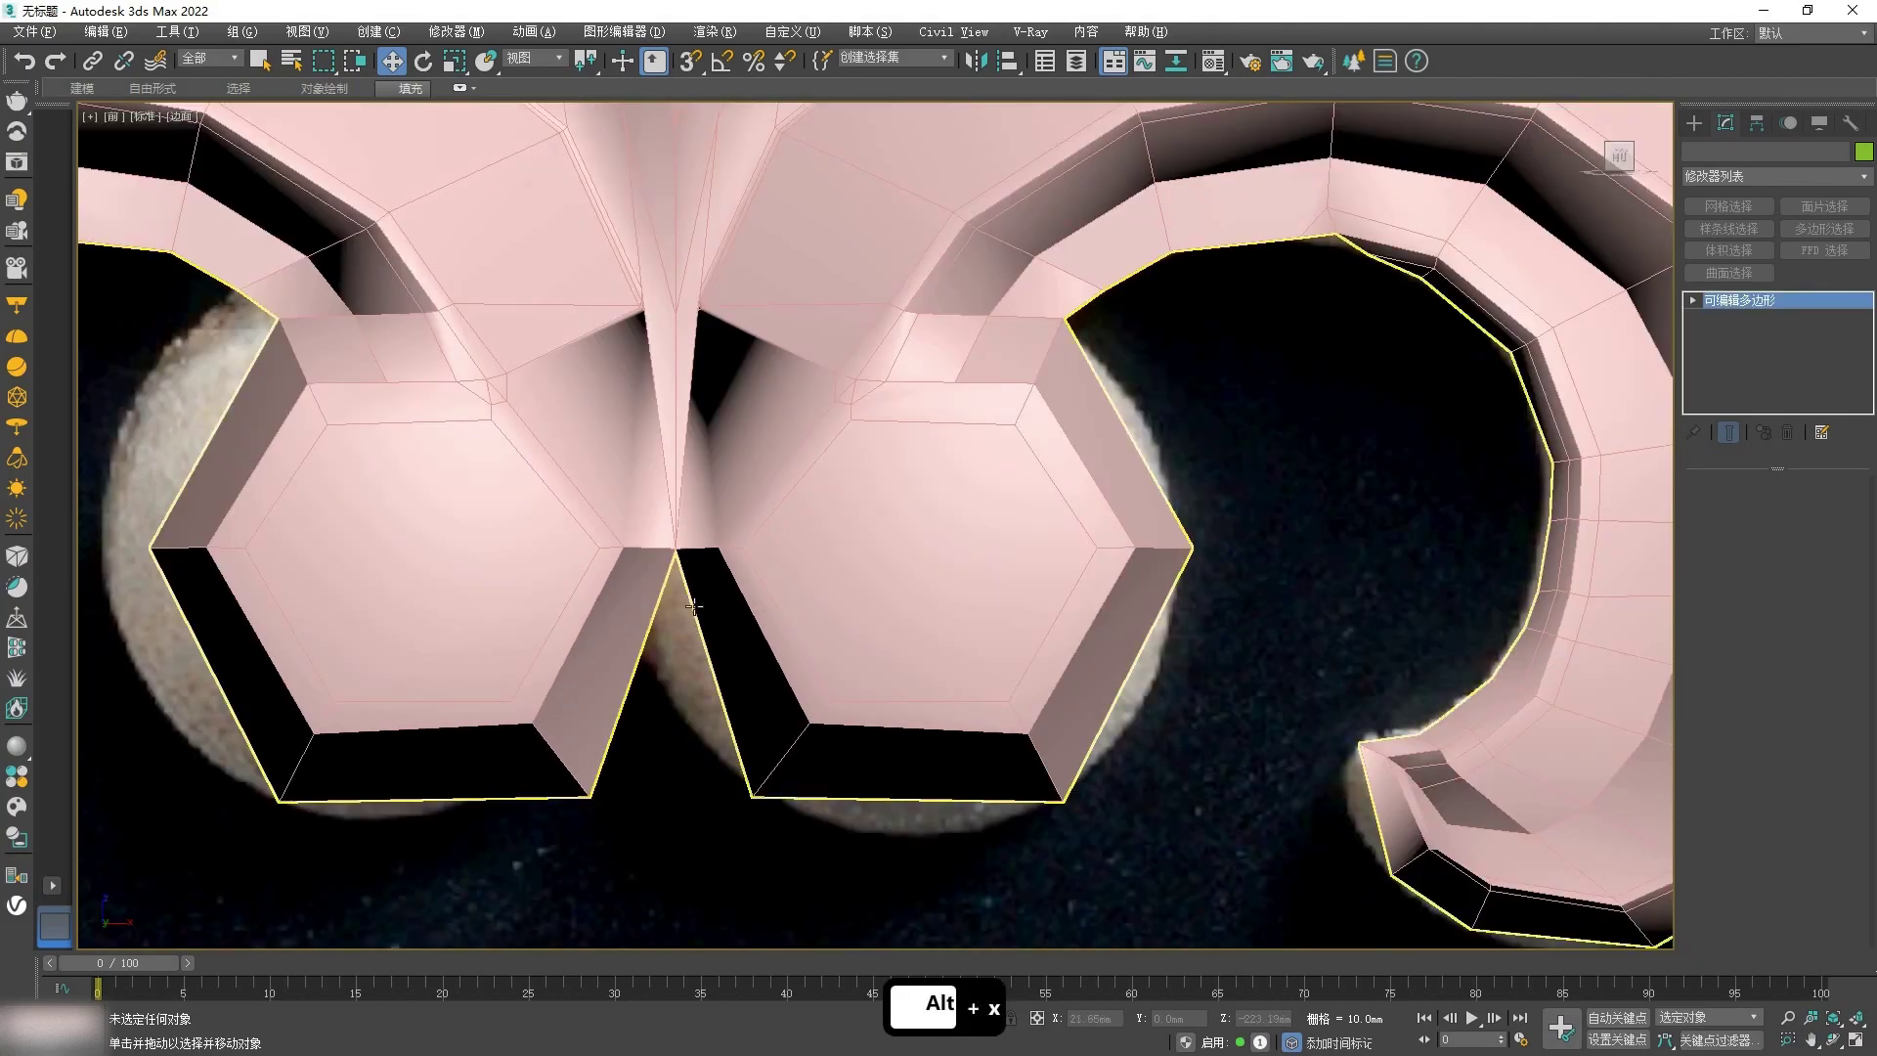
{"action": "key", "text": "alt+x"}
{"action": "scroll", "coordinate": [704, 606], "scroll_direction": "down", "scroll_amount": 3}
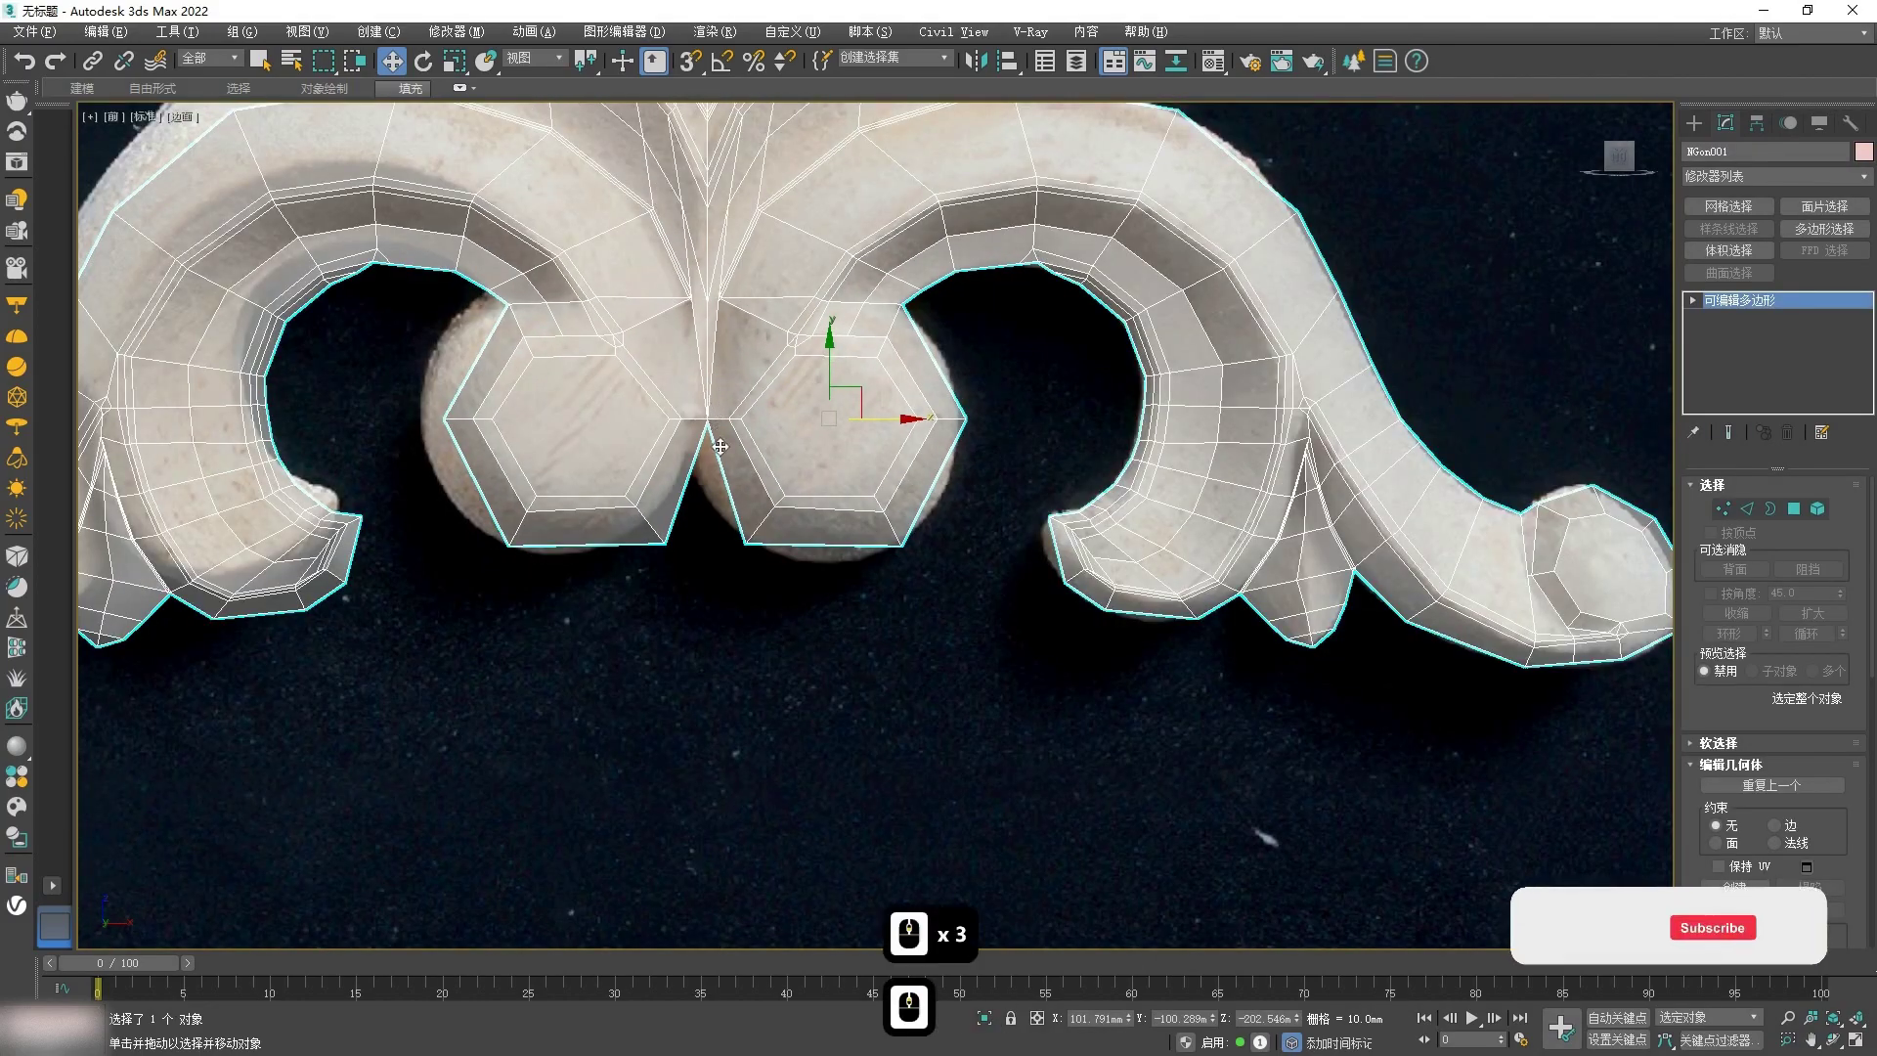
{"action": "scroll", "coordinate": [710, 353], "scroll_direction": "up", "scroll_amount": 3}
{"action": "scroll", "coordinate": [710, 353], "scroll_direction": "up", "scroll_amount": 4}
{"action": "scroll", "coordinate": [706, 357], "scroll_direction": "down", "scroll_amount": 5}
{"action": "key", "text": "1"}
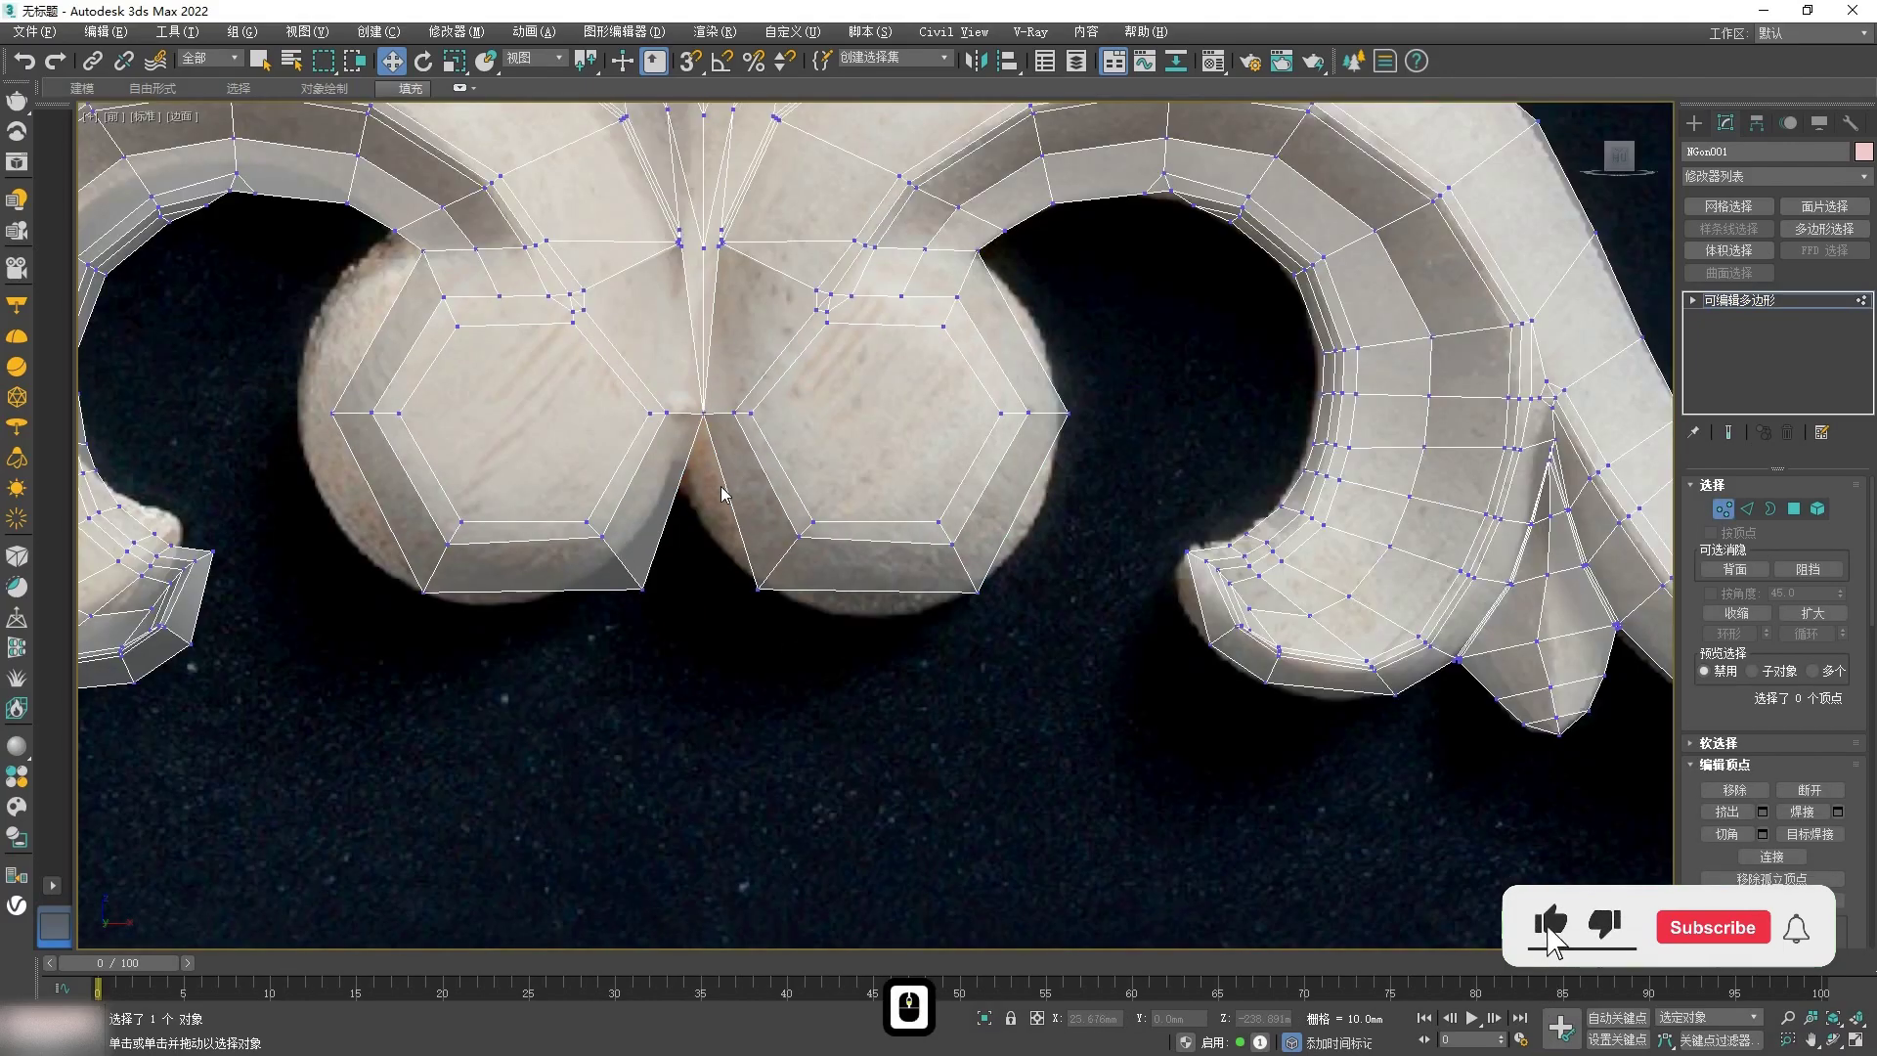
{"action": "scroll", "coordinate": [854, 550], "scroll_direction": "down", "scroll_amount": 3}
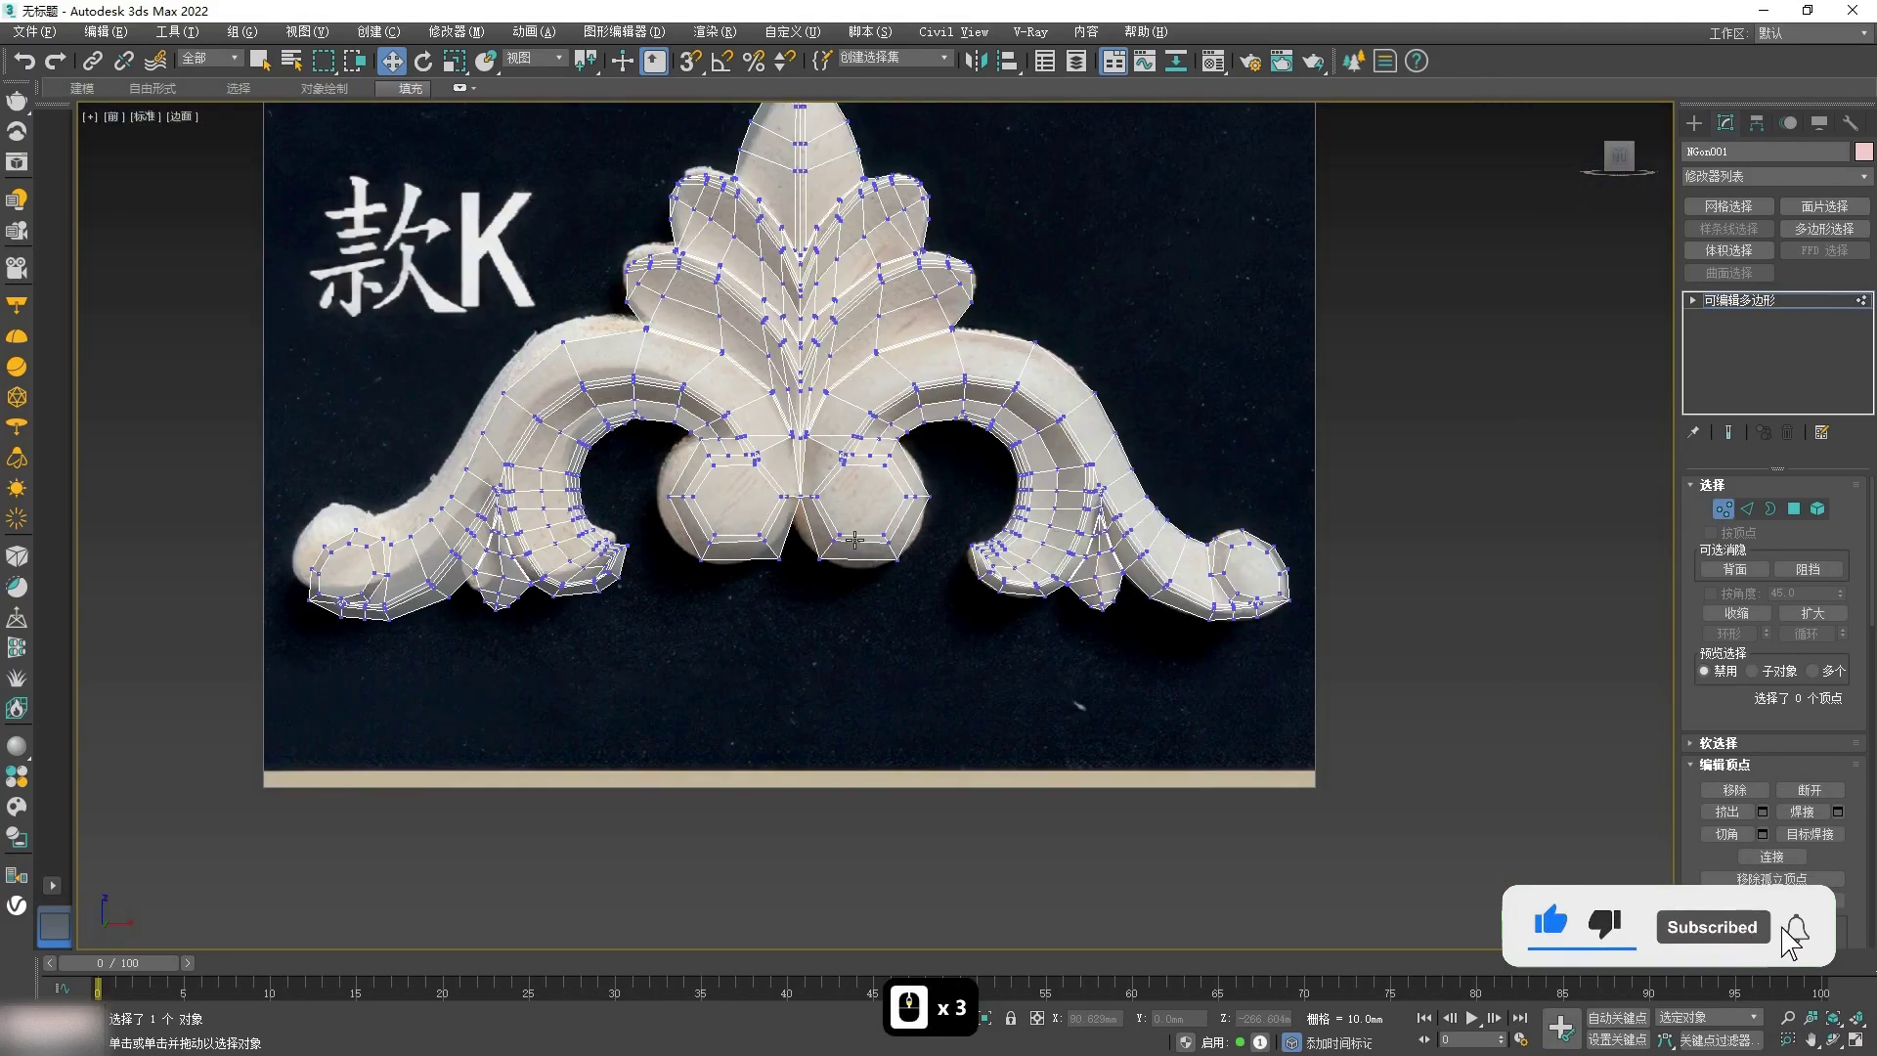
{"action": "scroll", "coordinate": [855, 536], "scroll_direction": "up", "scroll_amount": 4}
{"action": "scroll", "coordinate": [801, 485], "scroll_direction": "down", "scroll_amount": 2}
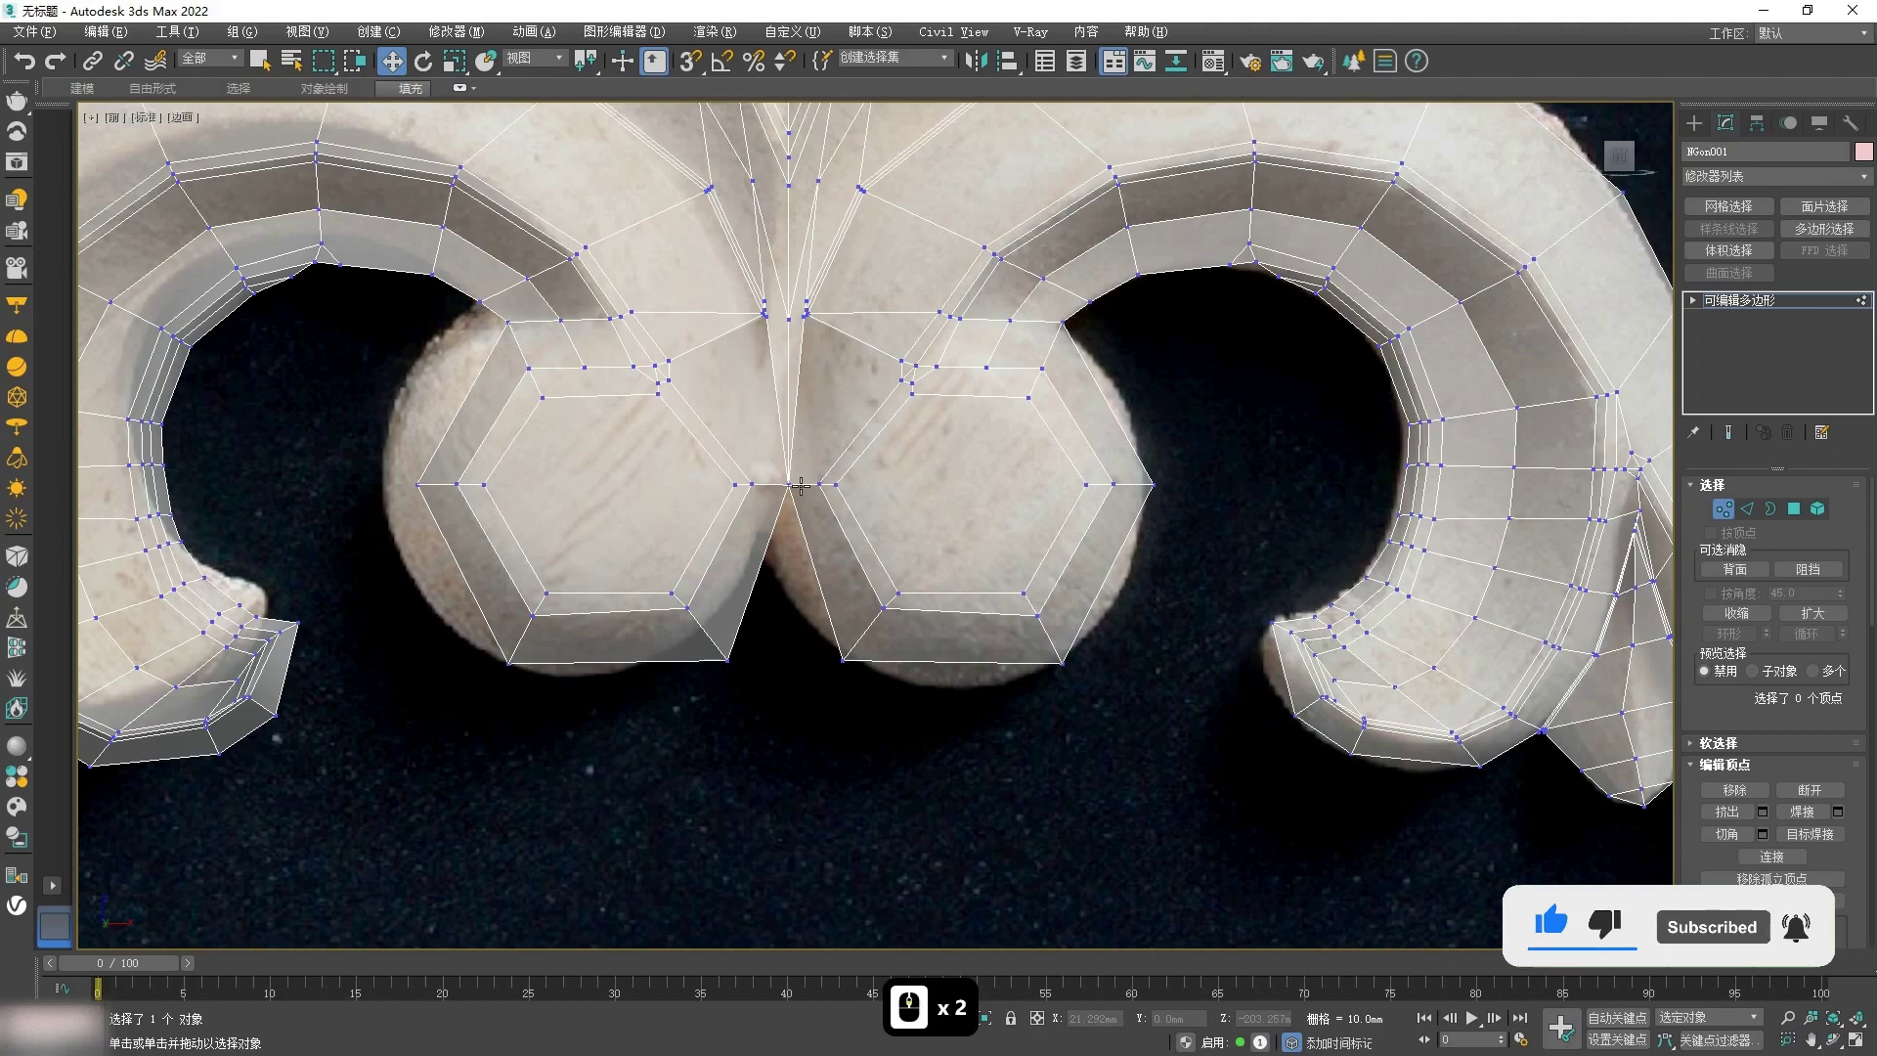
{"action": "key", "text": "1"}
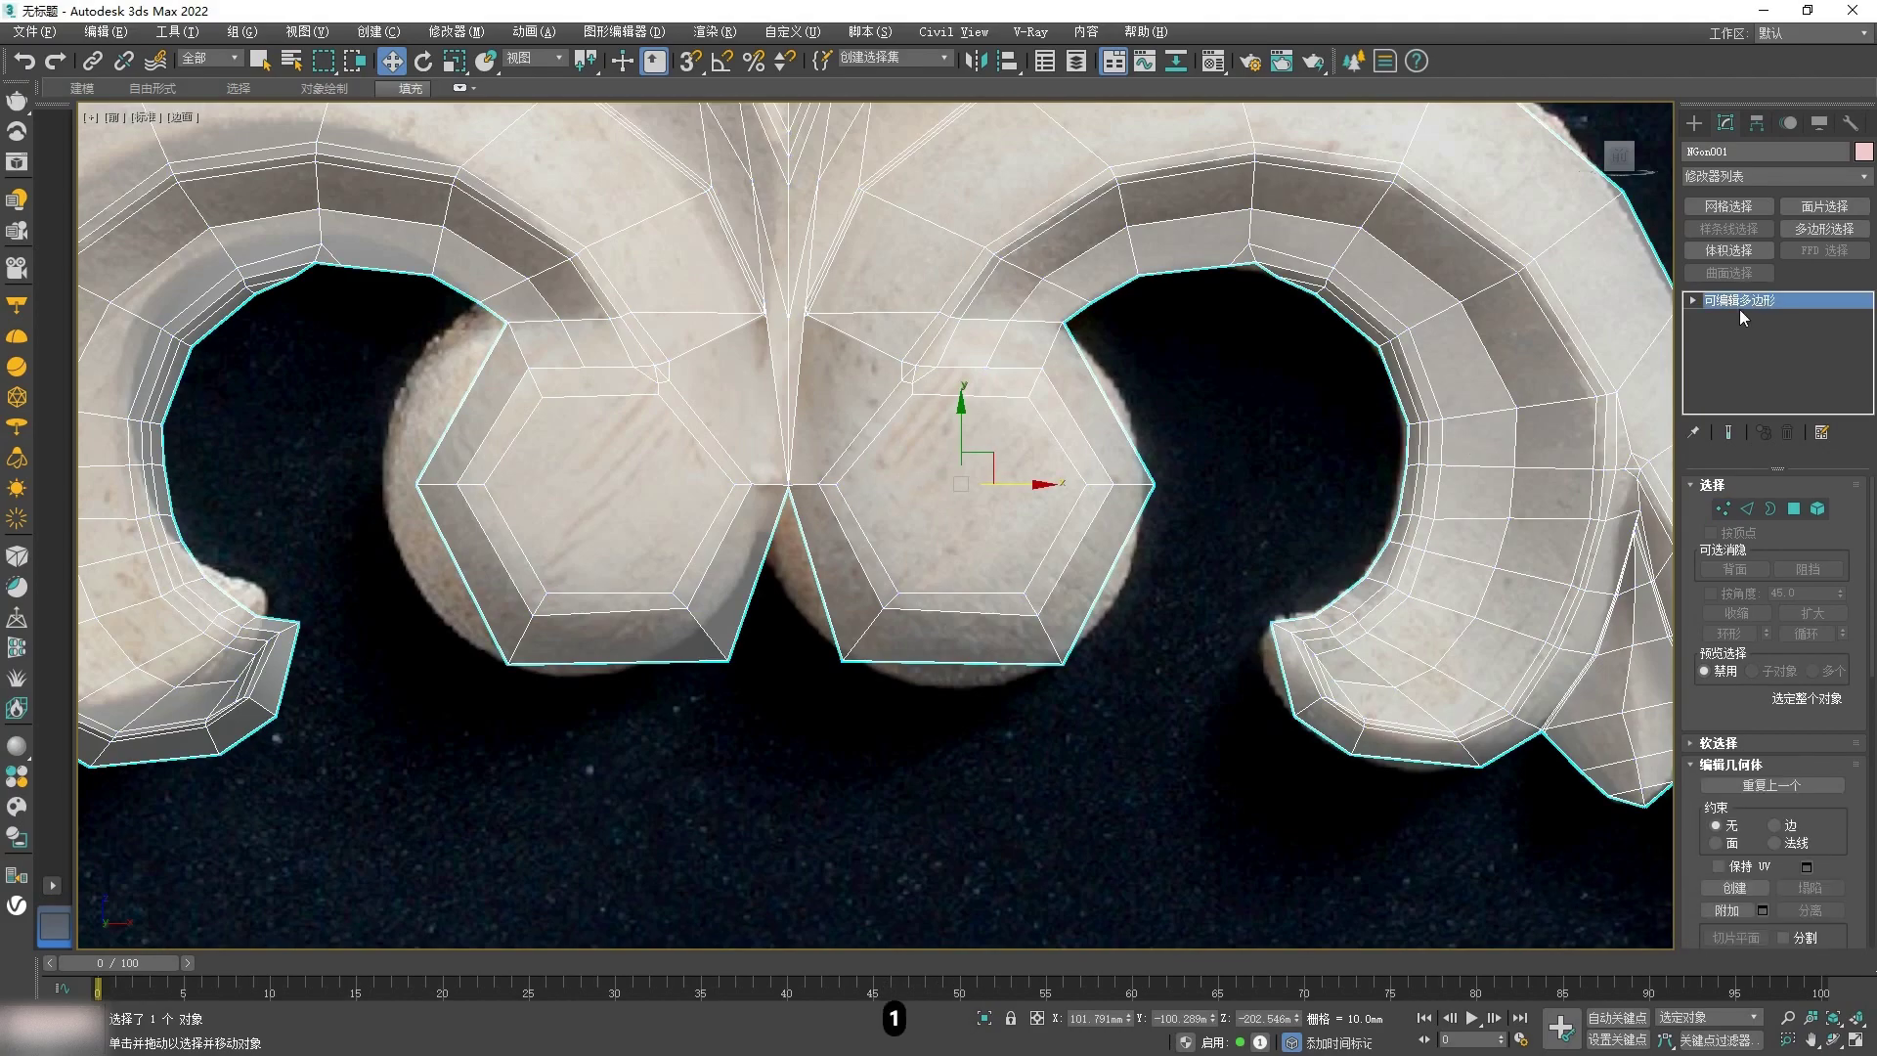
Step: Apply a TurboSmooth modifier to the whole ornament with 2 iterations
{"action": "left_click", "coordinate": [1865, 177]}
{"action": "scroll", "coordinate": [1769, 587], "scroll_direction": "down", "scroll_amount": 5}
{"action": "left_click_drag", "start_coordinate": [1867, 675], "coordinate": [1867, 581]}
{"action": "left_click", "coordinate": [1764, 414]}
{"action": "scroll", "coordinate": [1258, 528], "scroll_direction": "down", "scroll_amount": 3}
{"action": "middle_click_drag", "start_coordinate": [1099, 493], "coordinate": [919, 492]}
{"action": "left_click", "coordinate": [1842, 516]}
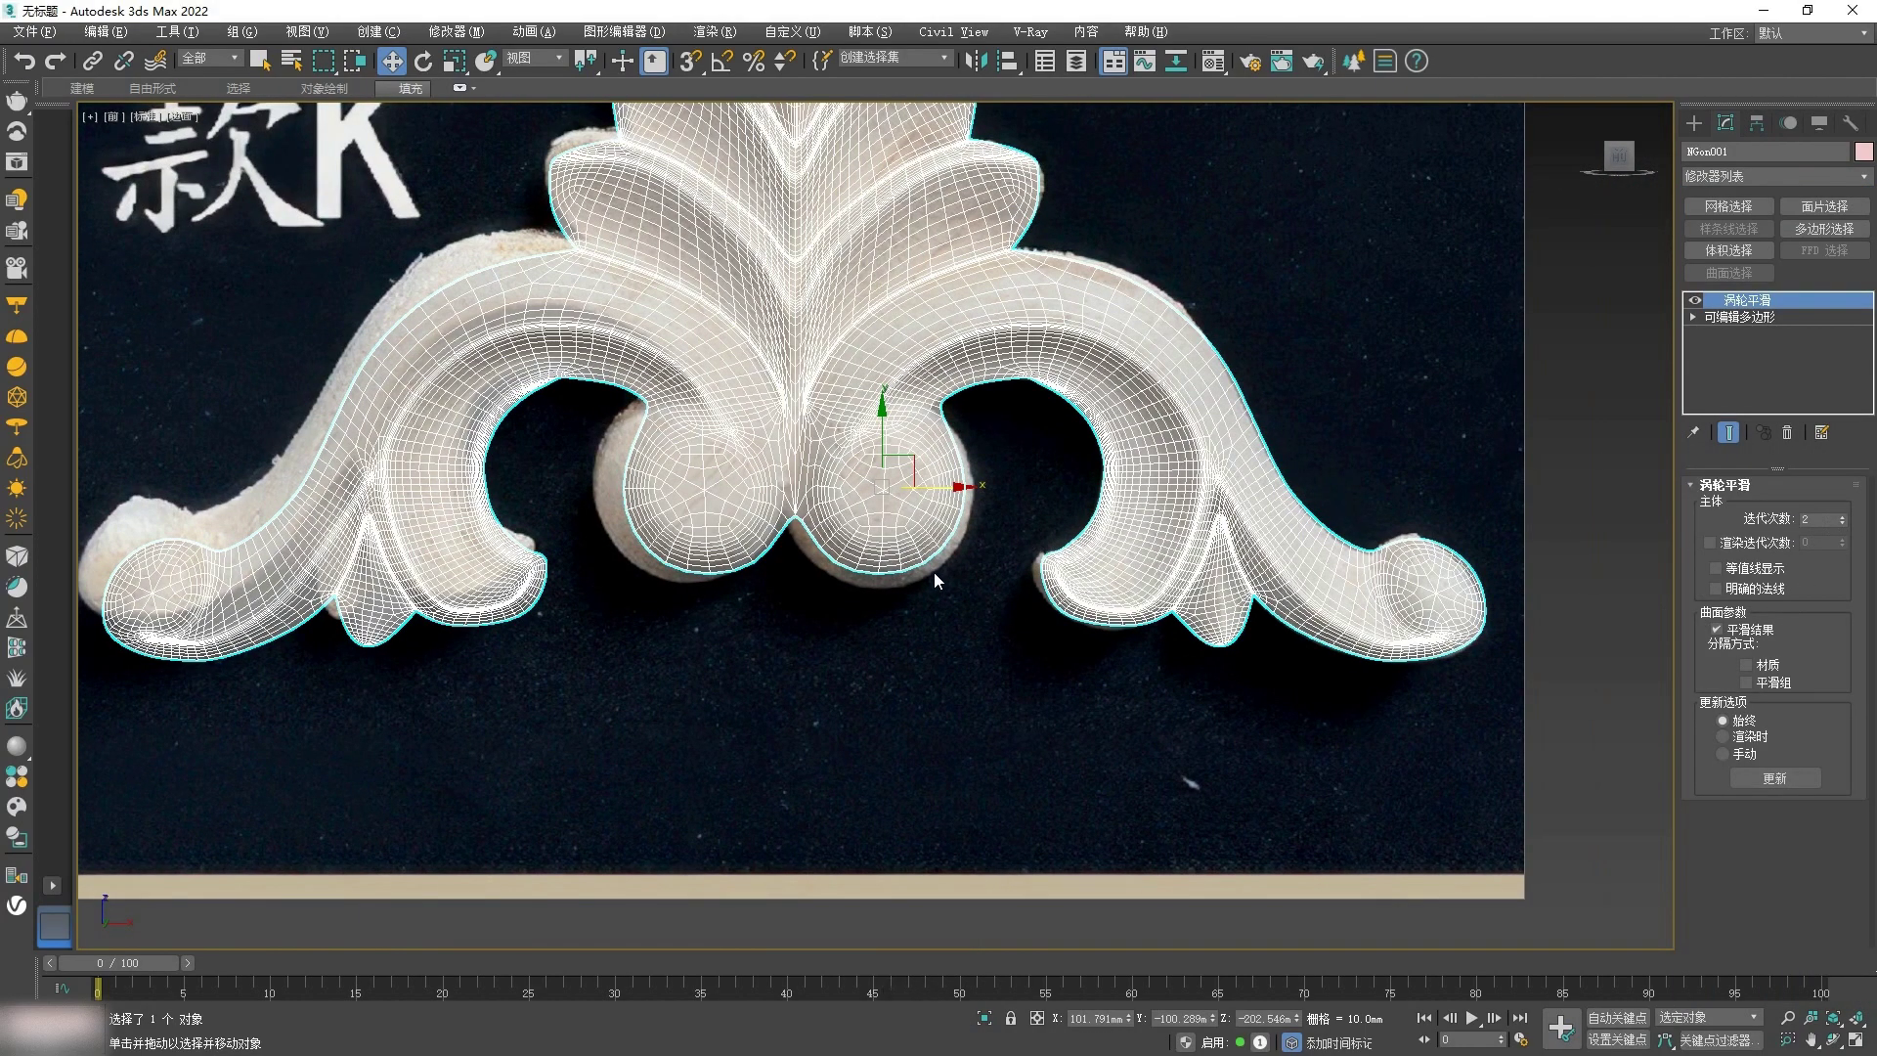
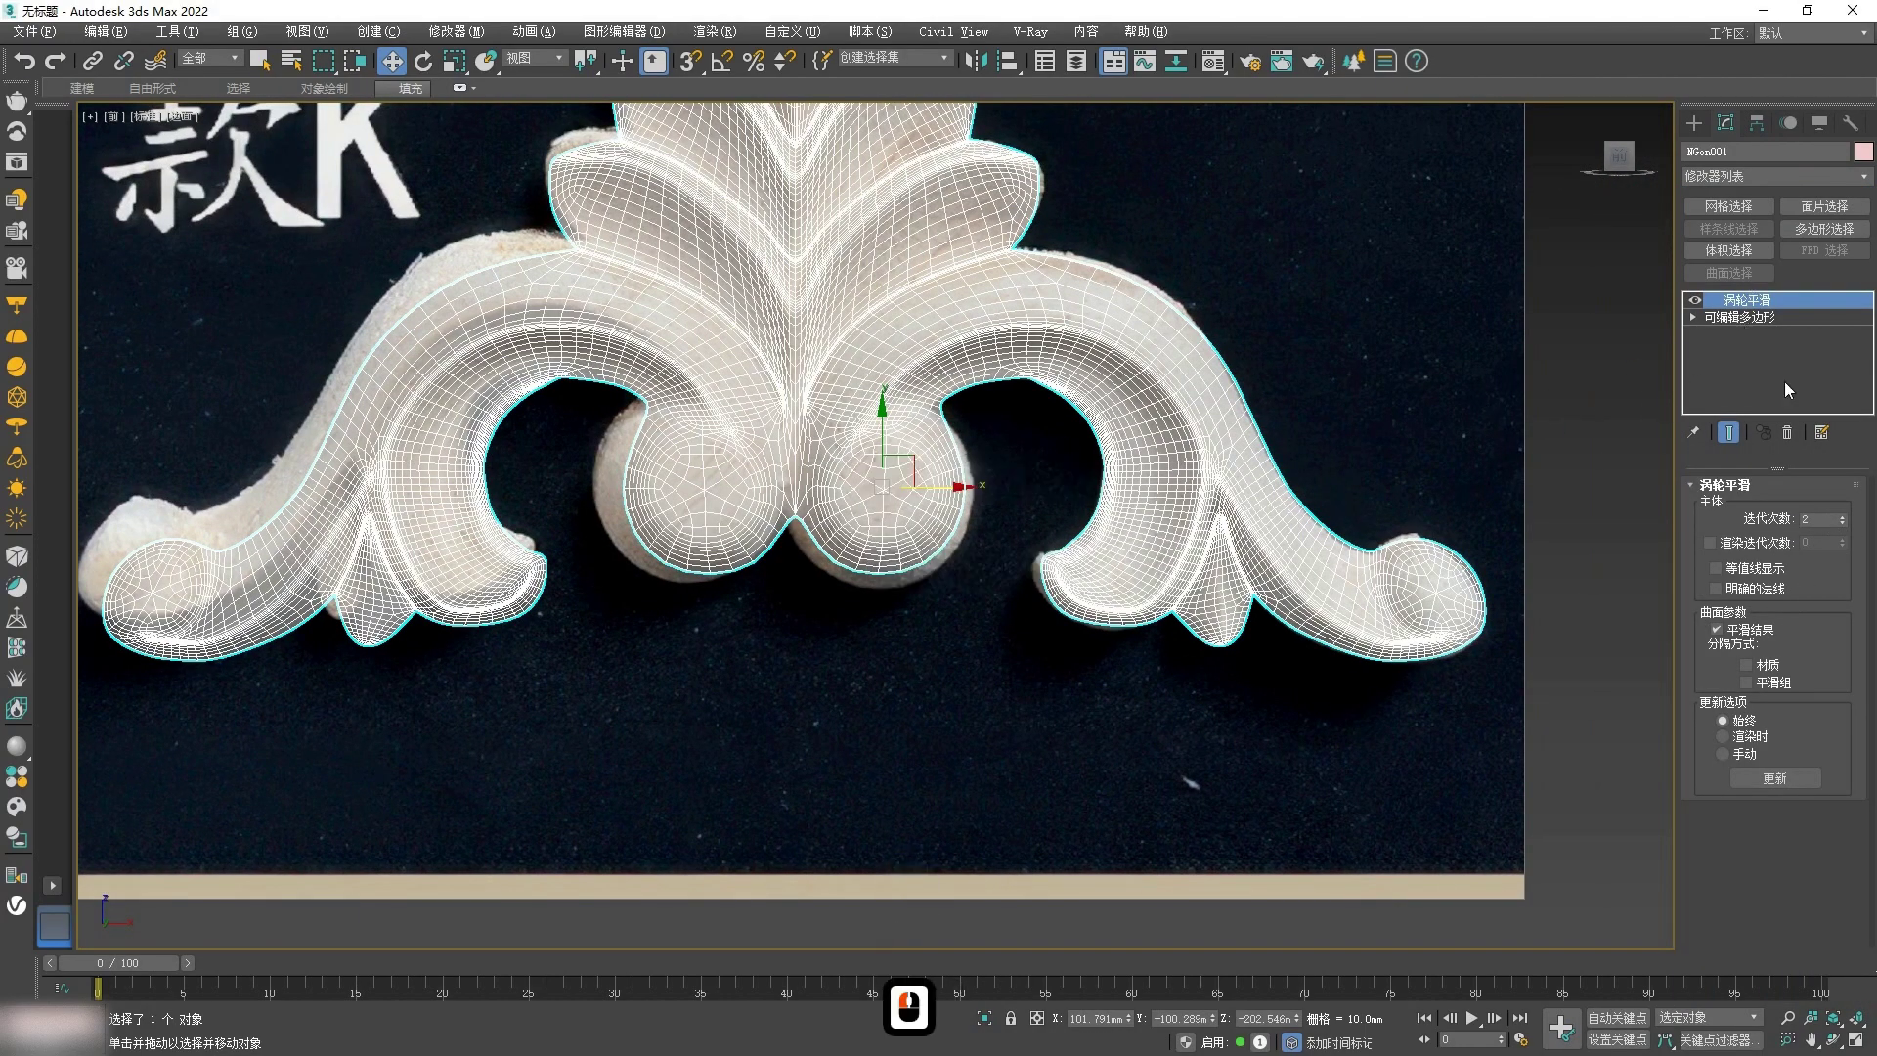
Step: Turn off the see-through display, hide the mesh edges and examine the smoothed leaves and scrolls
{"action": "left_click", "coordinate": [1750, 317]}
{"action": "key", "text": "alt+x"}
{"action": "left_click", "coordinate": [1750, 301]}
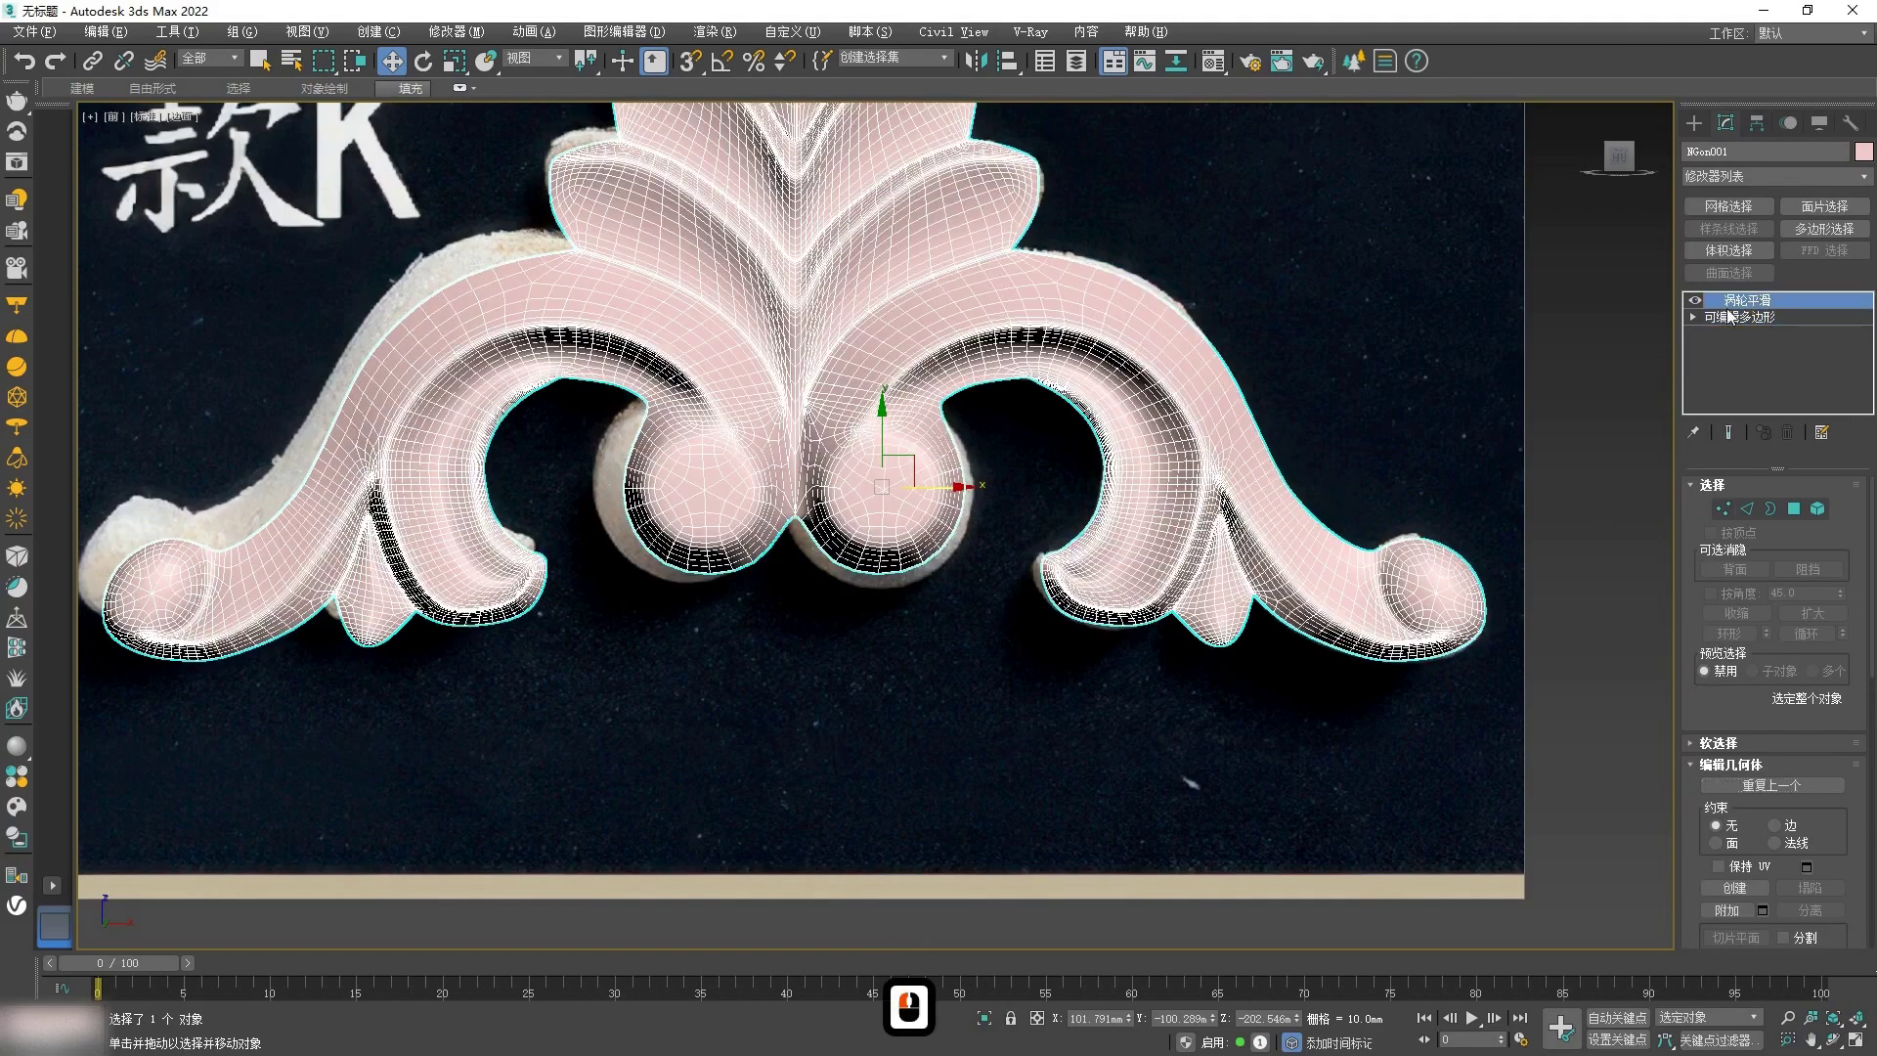
{"action": "key", "text": "F4"}
{"action": "scroll", "coordinate": [586, 327], "scroll_direction": "down", "scroll_amount": 2}
{"action": "scroll", "coordinate": [724, 344], "scroll_direction": "up", "scroll_amount": 4}
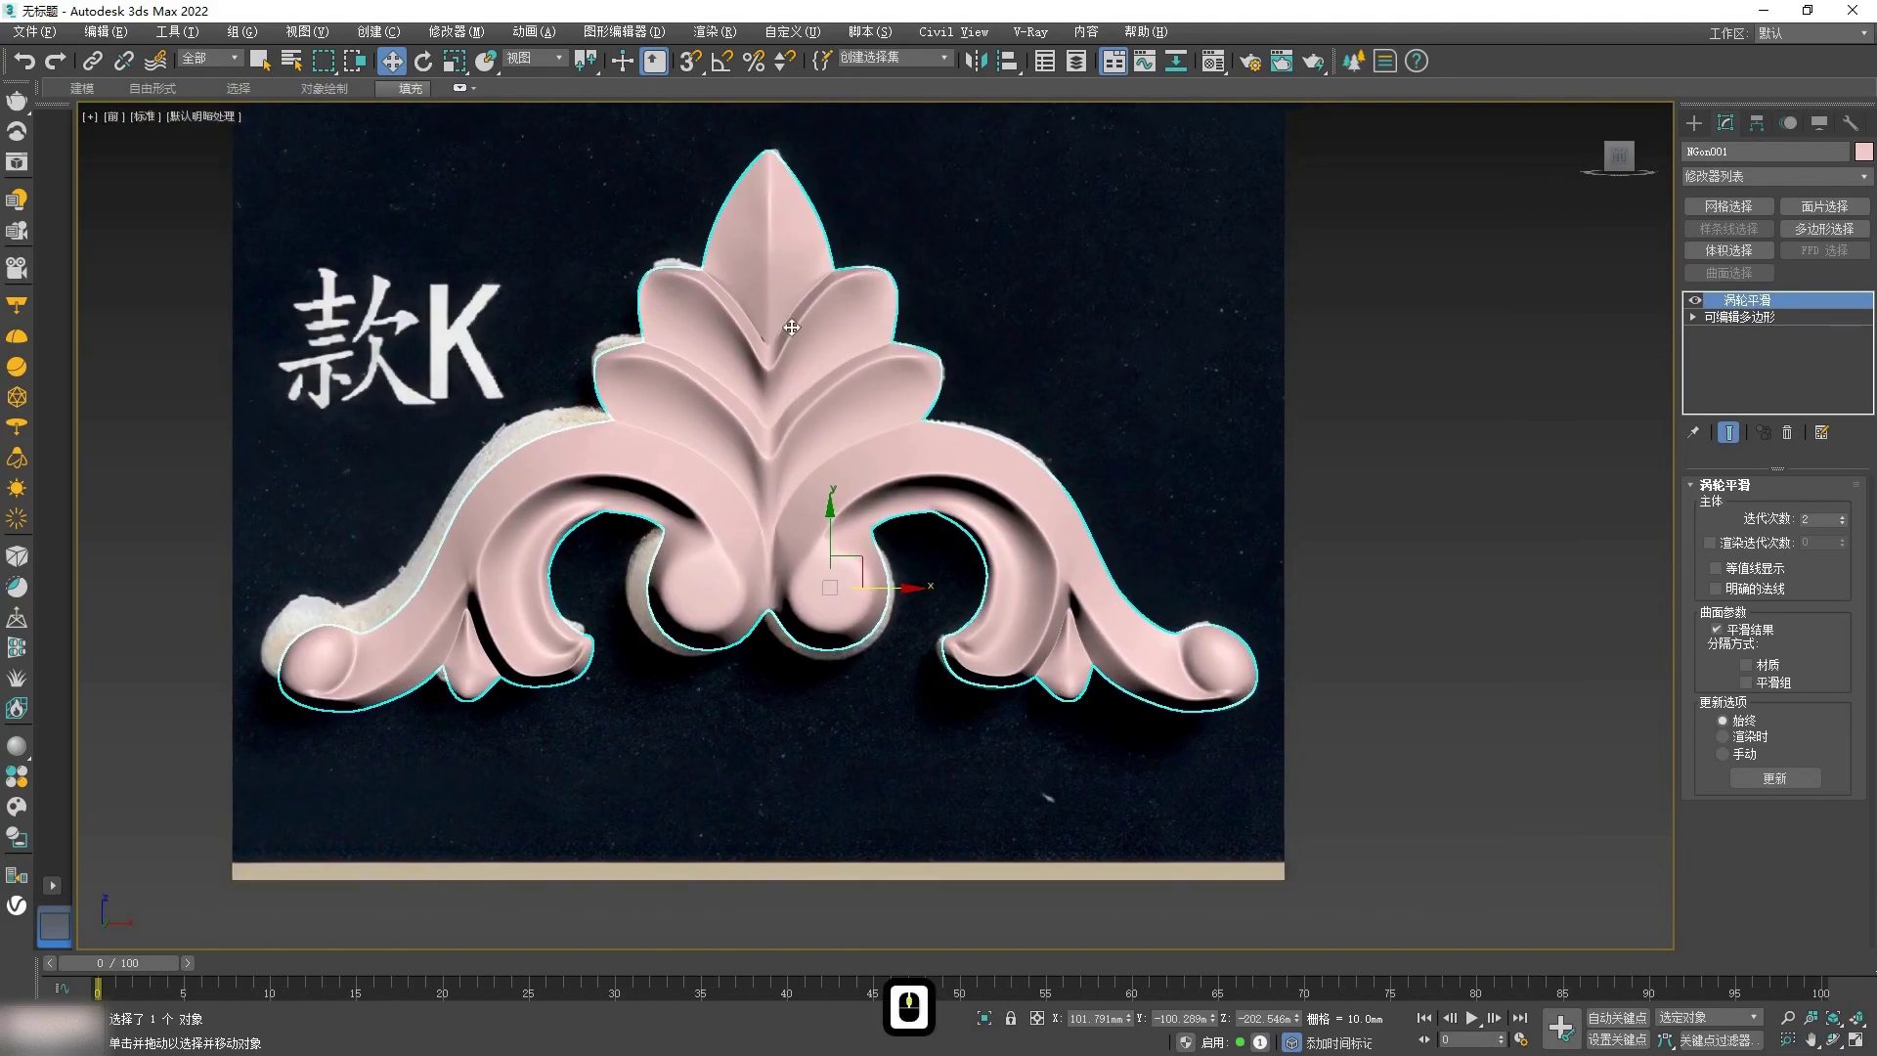
{"action": "scroll", "coordinate": [725, 344], "scroll_direction": "up", "scroll_amount": 3}
{"action": "scroll", "coordinate": [766, 396], "scroll_direction": "down", "scroll_amount": 8}
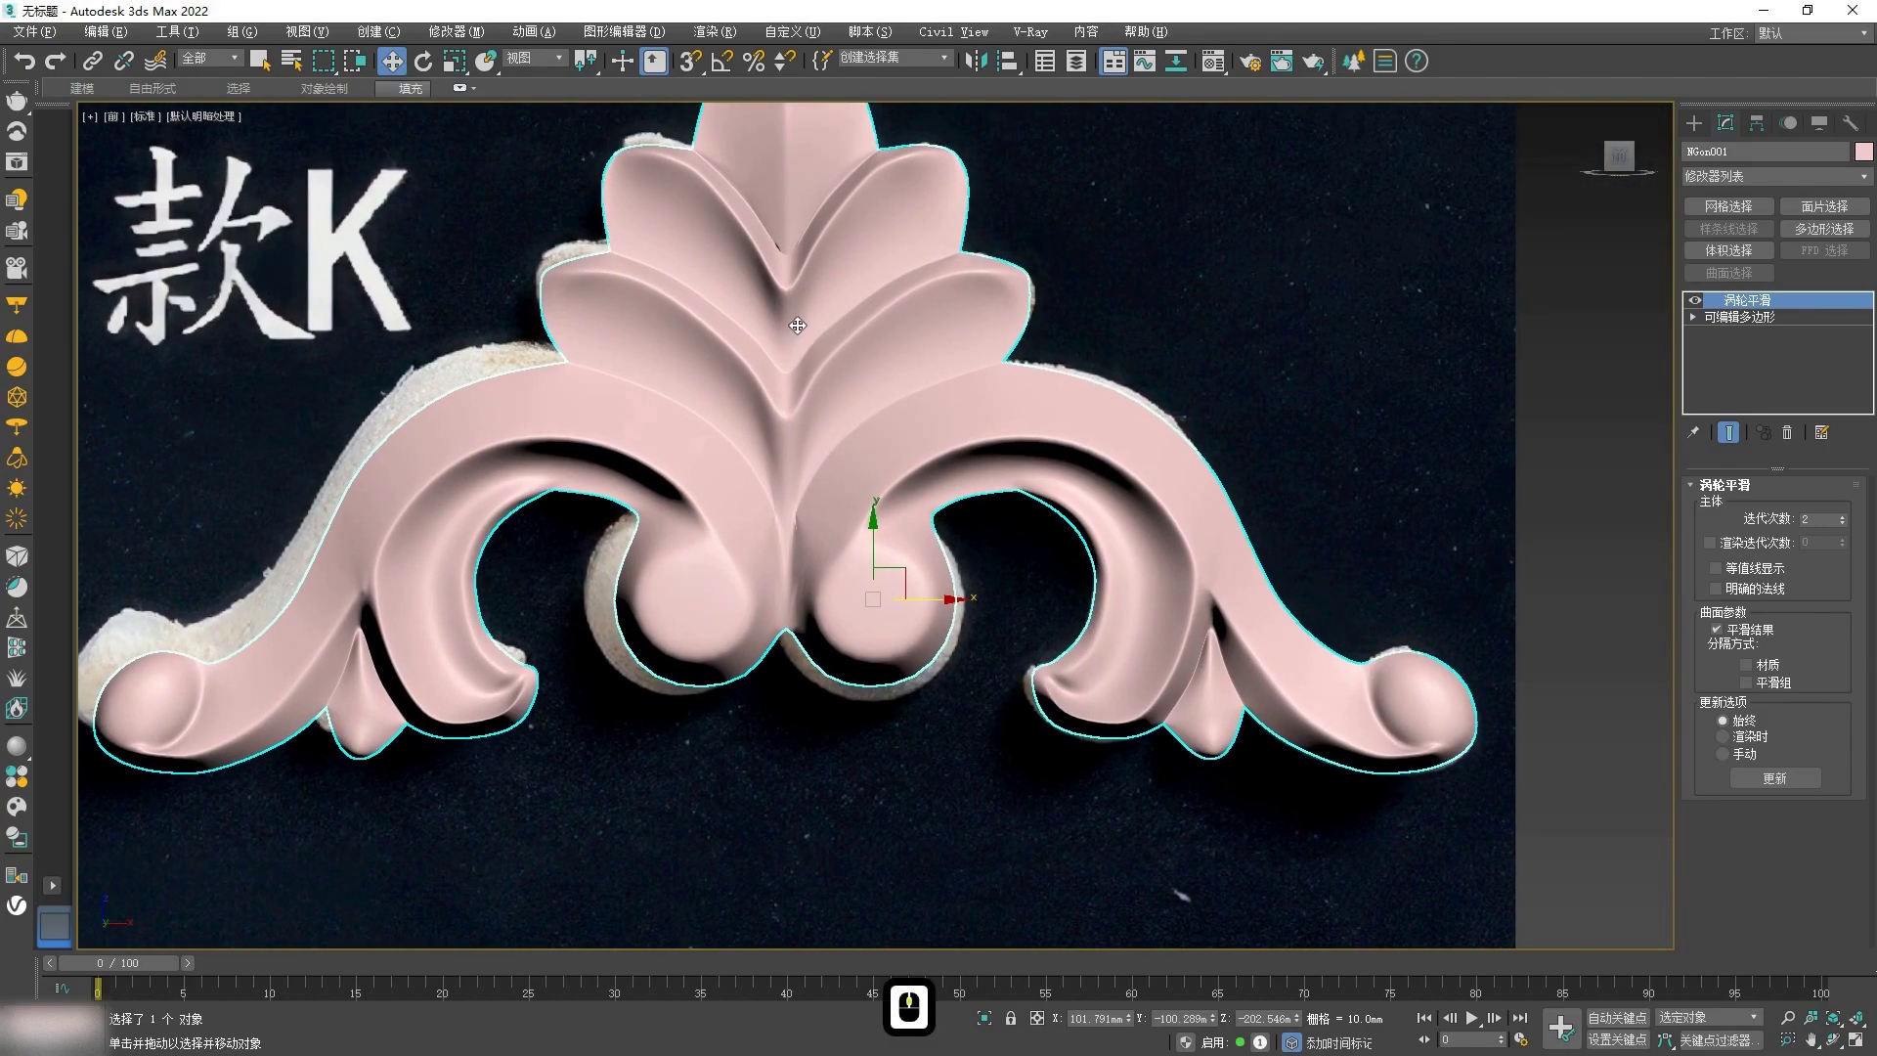
Step: Return to the base editable poly beneath TurboSmooth, show the mesh edges again and start vertex editing at the middle creases
{"action": "left_click", "coordinate": [1750, 316]}
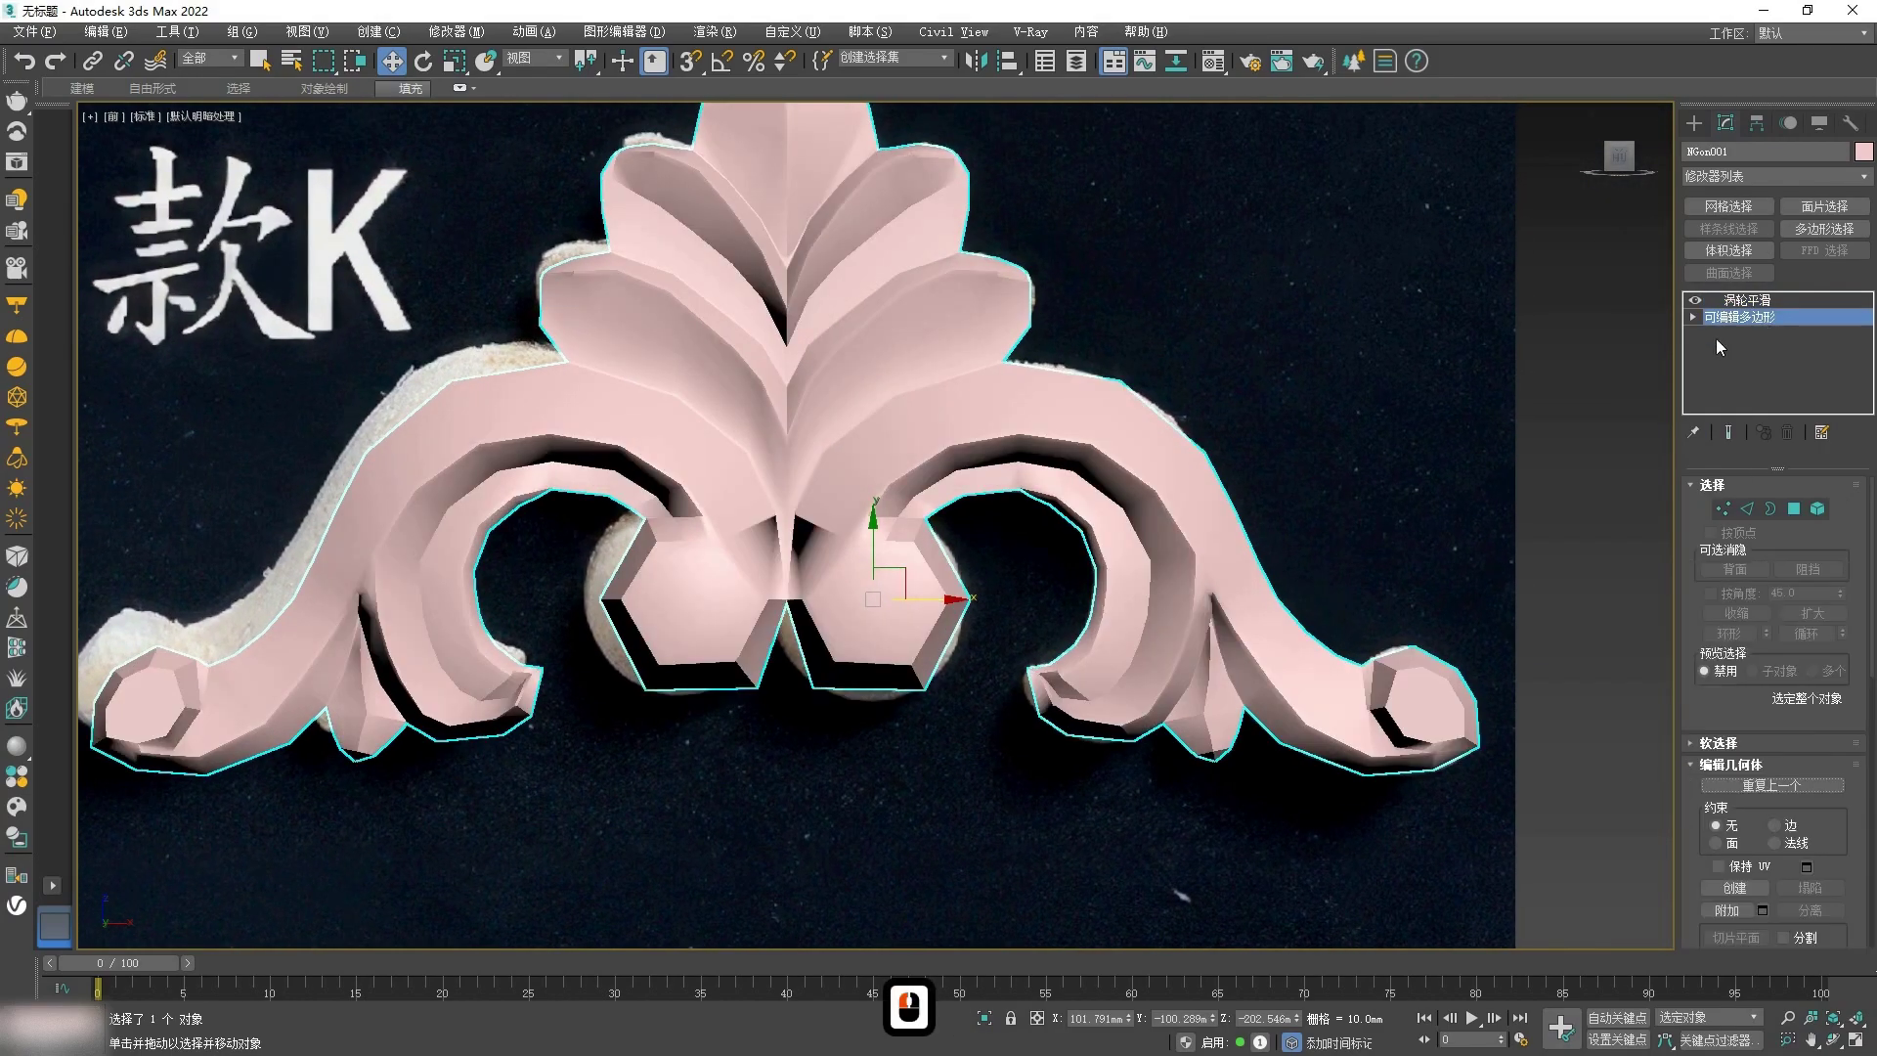
{"action": "key", "text": "F4"}
{"action": "scroll", "coordinate": [775, 350], "scroll_direction": "up", "scroll_amount": 3}
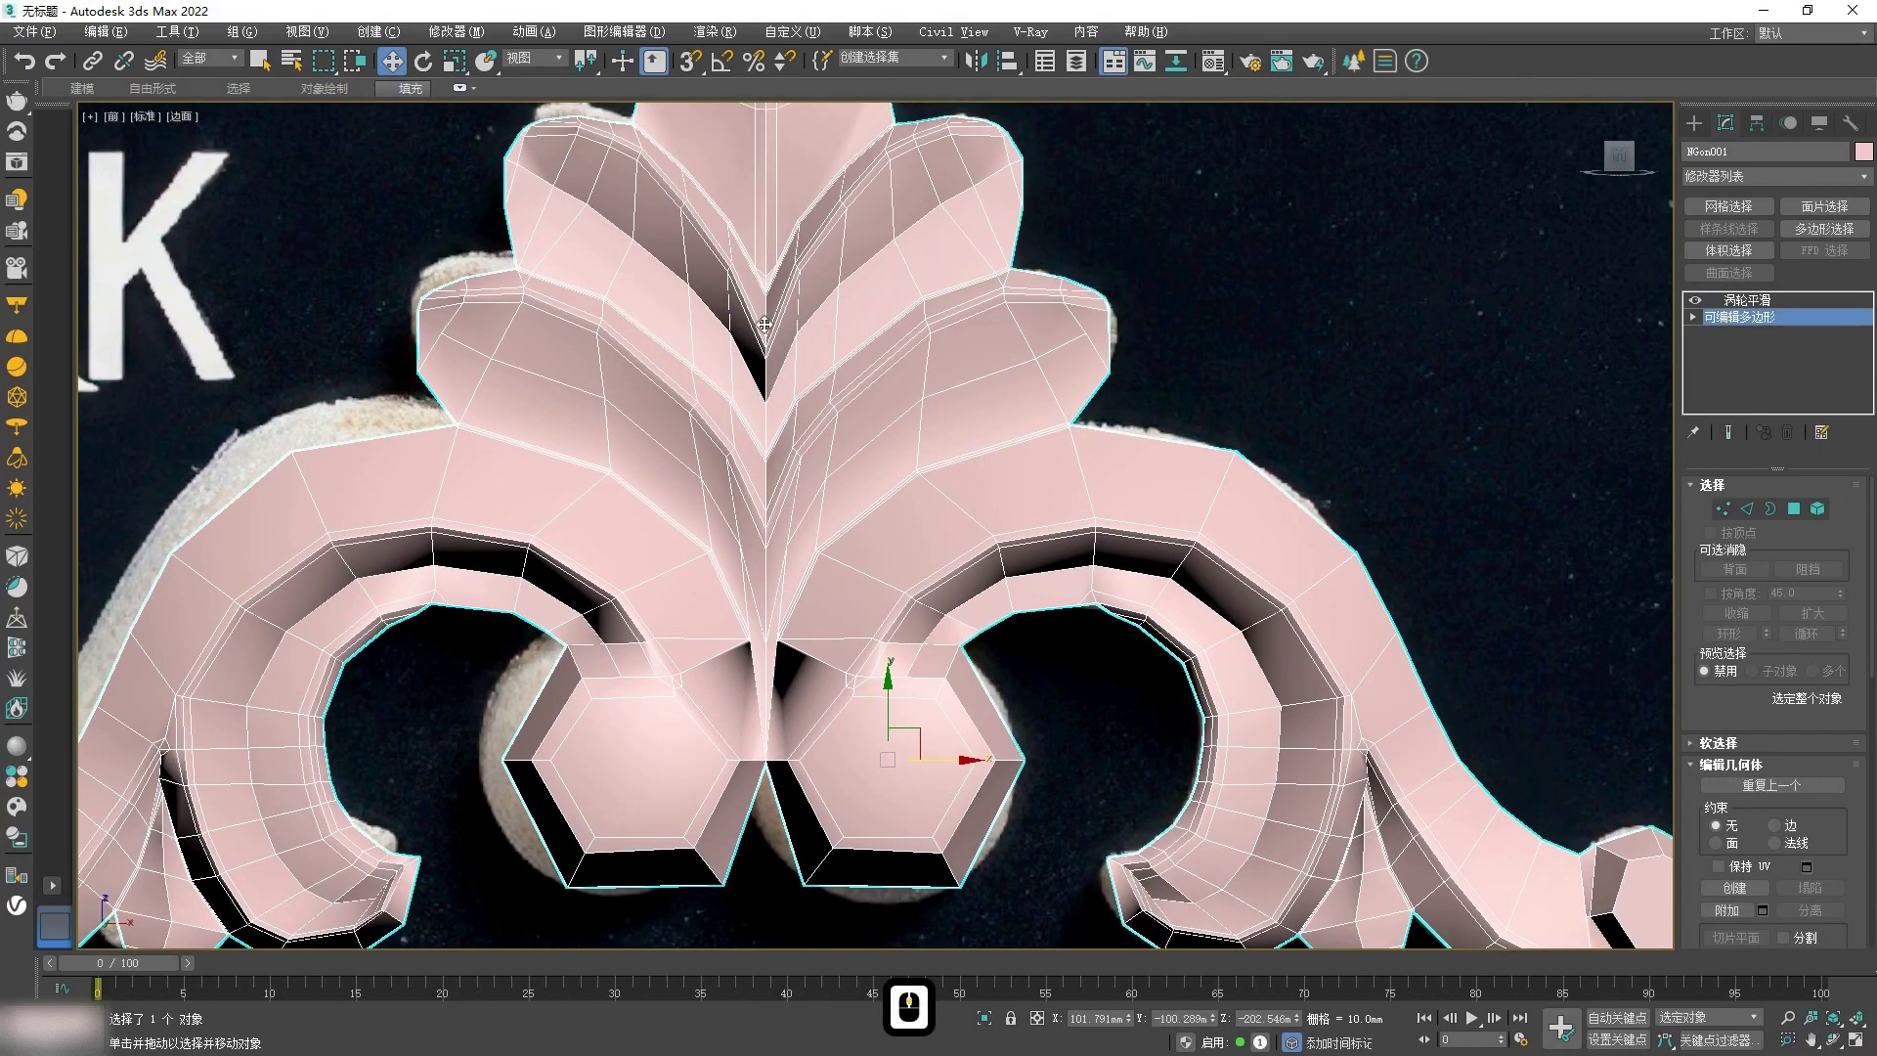
{"action": "scroll", "coordinate": [768, 384], "scroll_direction": "up", "scroll_amount": 2}
{"action": "middle_click_drag", "start_coordinate": [767, 384], "coordinate": [776, 257], "text": "alt"}
{"action": "key", "text": "1"}
{"action": "scroll", "coordinate": [750, 599], "scroll_direction": "up", "scroll_amount": 2}
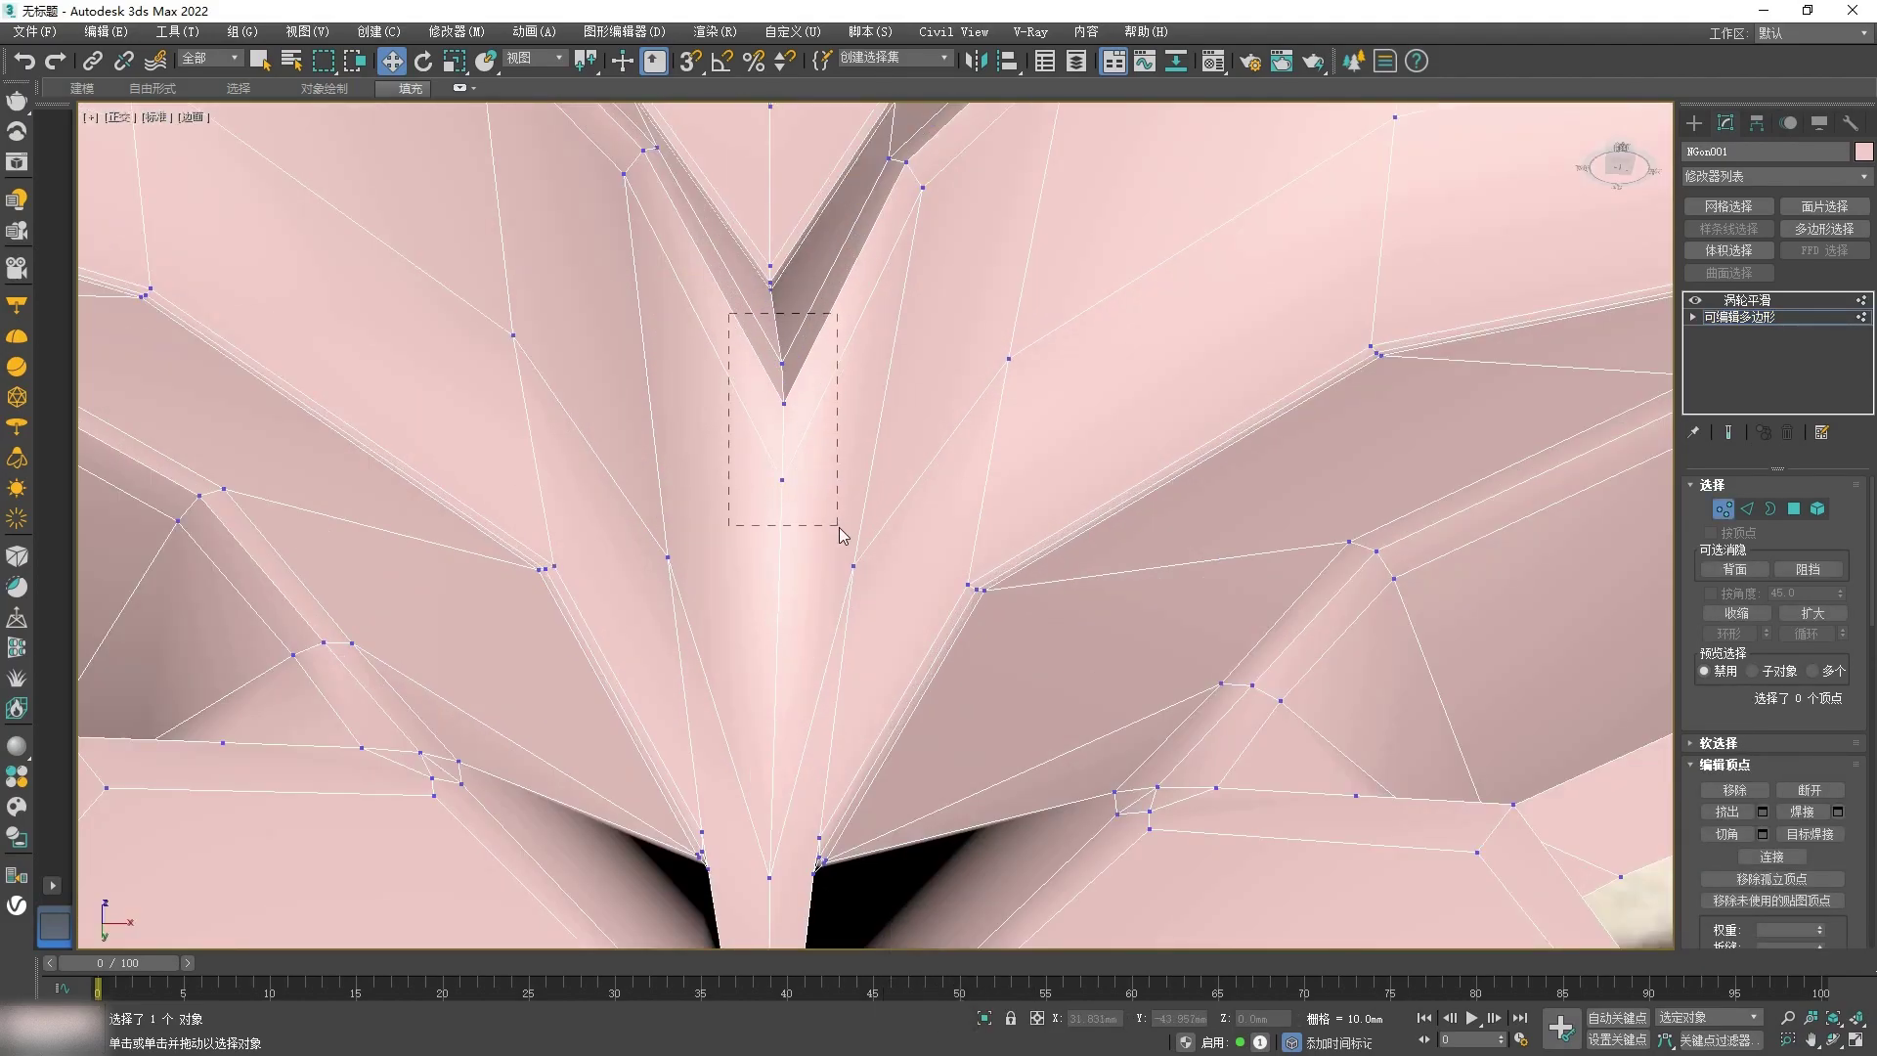
{"action": "left_click_drag", "start_coordinate": [839, 526], "coordinate": [839, 528]}
{"action": "middle_click_drag", "start_coordinate": [788, 557], "coordinate": [787, 432], "text": "alt"}
{"action": "middle_click_drag", "start_coordinate": [789, 337], "coordinate": [795, 433], "text": "alt"}
{"action": "middle_click_drag", "start_coordinate": [792, 293], "coordinate": [784, 455]}
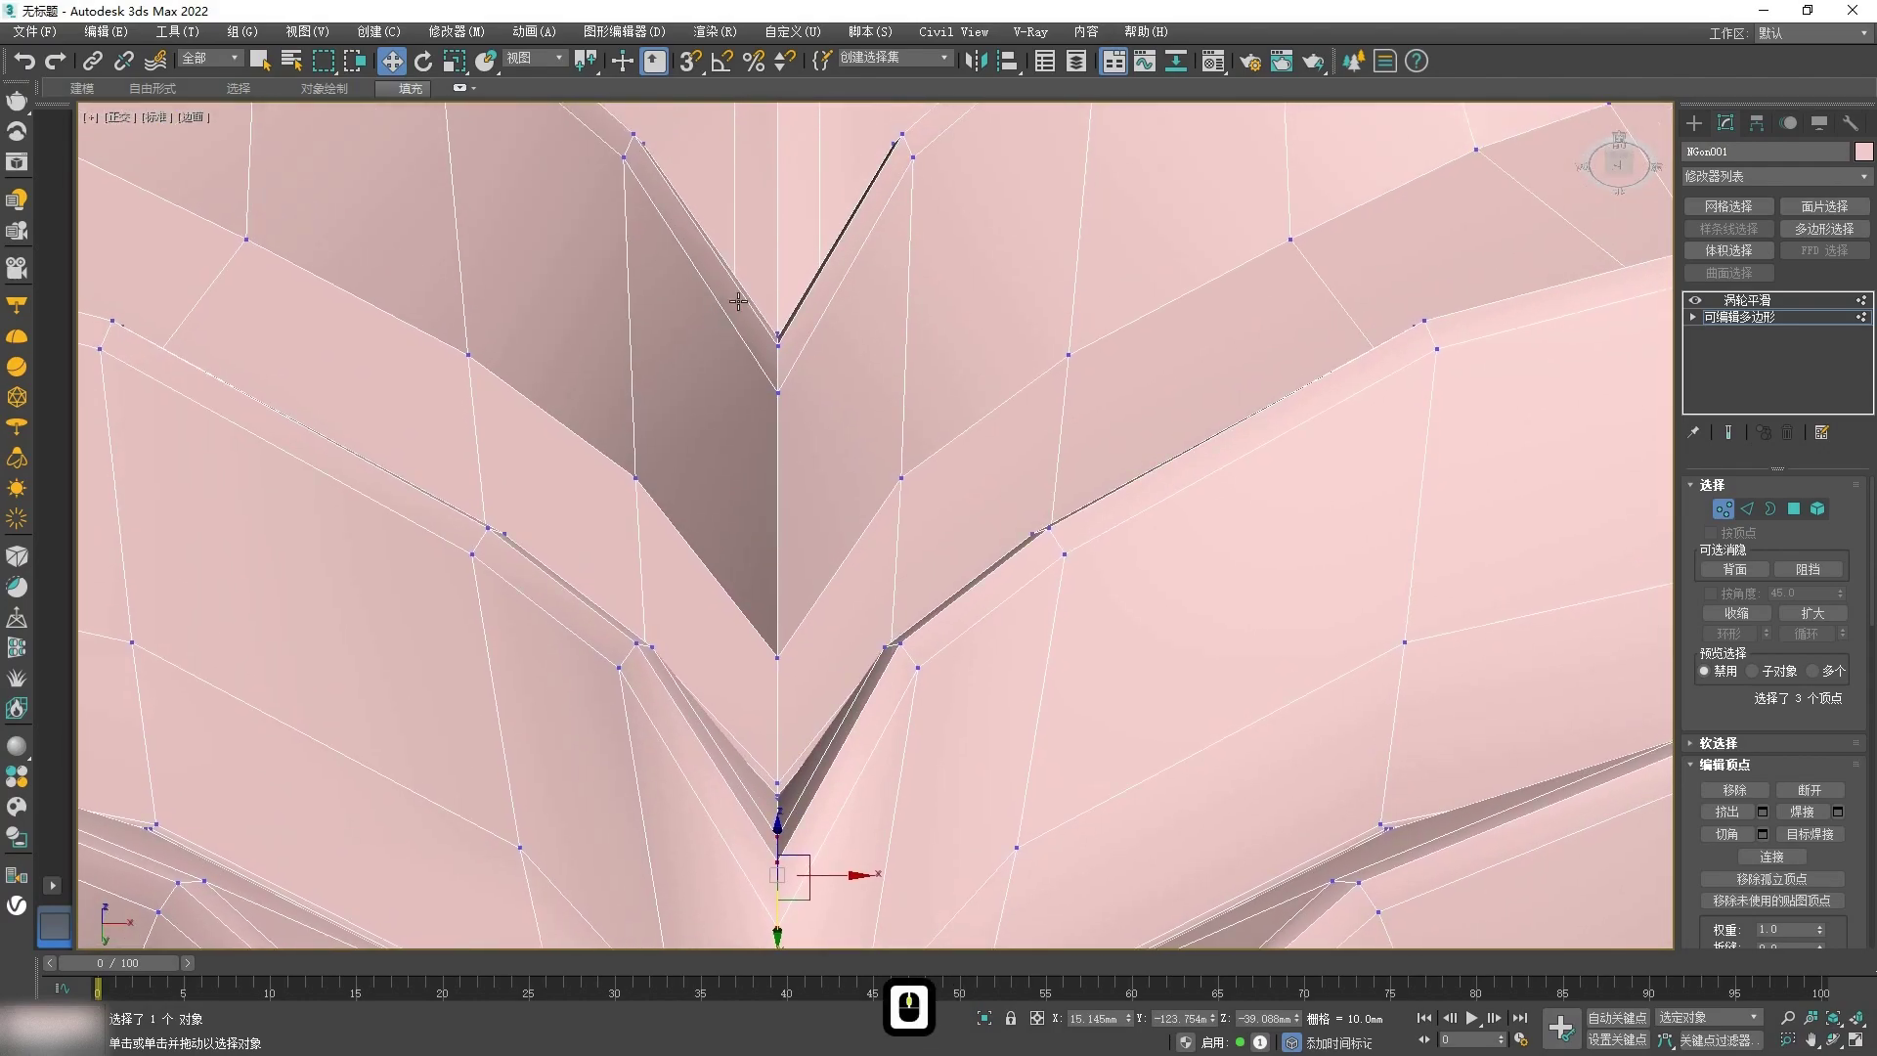
{"action": "left_click_drag", "start_coordinate": [800, 418], "coordinate": [799, 418]}
{"action": "mouse_move", "coordinate": [800, 419]}
{"action": "middle_mouse_down", "text": "alt"}
{"action": "mouse_move", "coordinate": [792, 393]}
{"action": "mouse_move", "coordinate": [789, 414]}
{"action": "middle_mouse_up", "text": "alt"}
{"action": "left_click_drag", "start_coordinate": [786, 414], "coordinate": [787, 450]}
{"action": "scroll", "coordinate": [788, 274], "scroll_direction": "down", "scroll_amount": 3}
{"action": "mouse_move", "coordinate": [788, 273]}
{"action": "middle_mouse_down", "text": "alt"}
{"action": "mouse_move", "coordinate": [789, 377]}
{"action": "mouse_move", "coordinate": [800, 176]}
{"action": "mouse_move", "coordinate": [800, 289]}
{"action": "middle_mouse_up", "text": "alt"}
{"action": "scroll", "coordinate": [800, 176], "scroll_direction": "up", "scroll_amount": 4}
{"action": "middle_click_drag", "start_coordinate": [774, 172], "coordinate": [730, 429]}
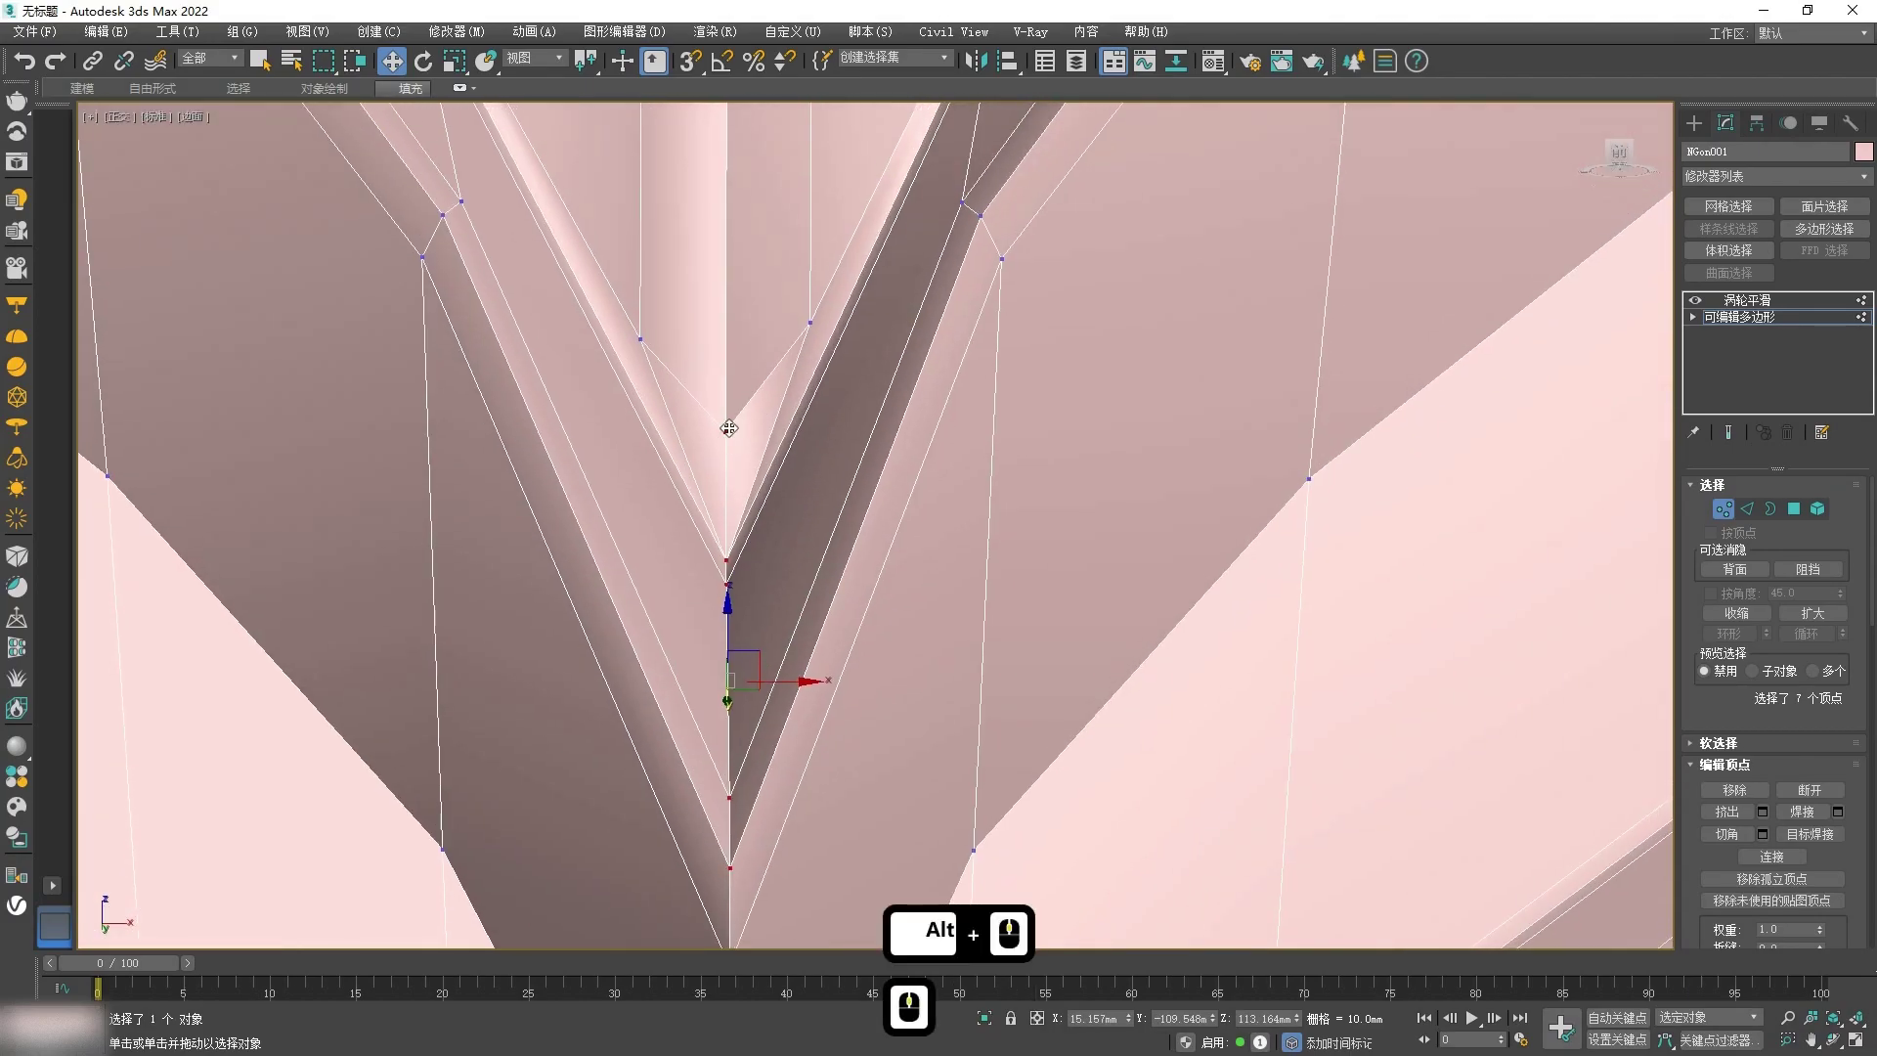
{"action": "key", "text": "ctrl+shift+w"}
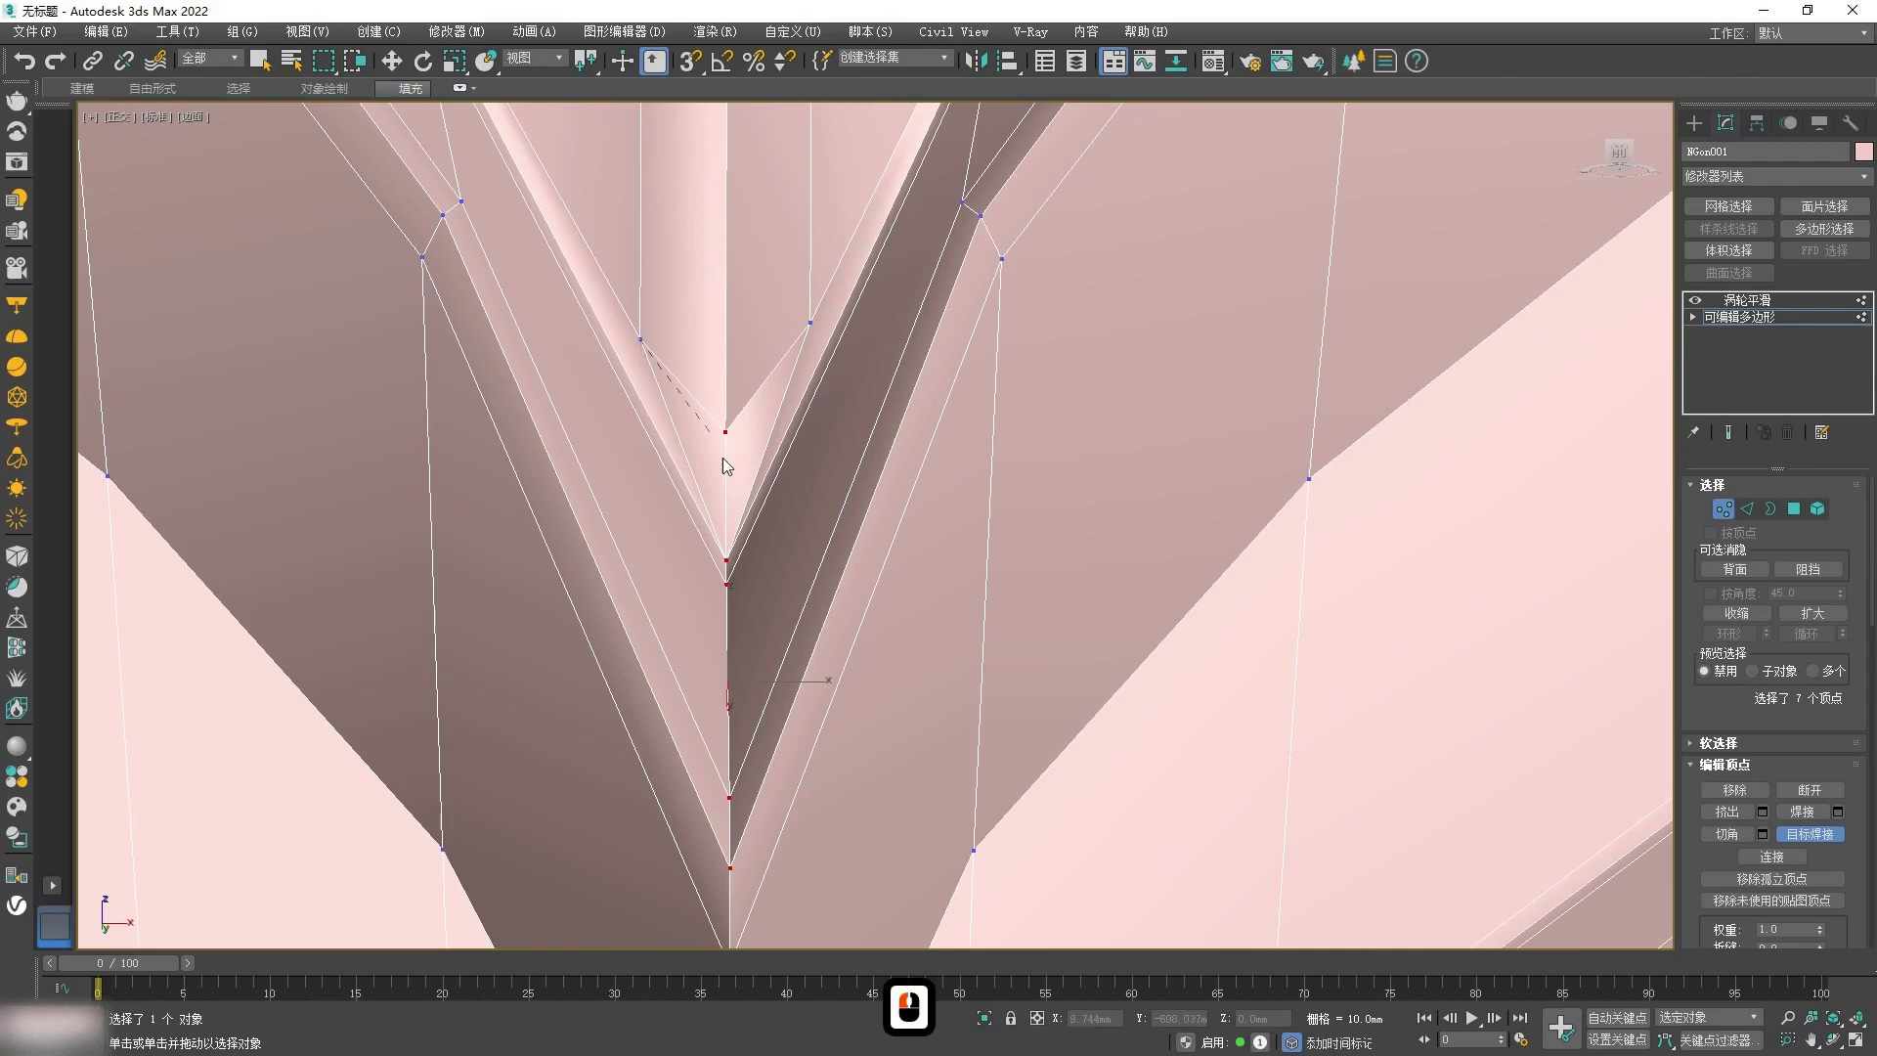
{"action": "right_click", "coordinate": [721, 556]}
{"action": "left_click", "coordinate": [697, 460]}
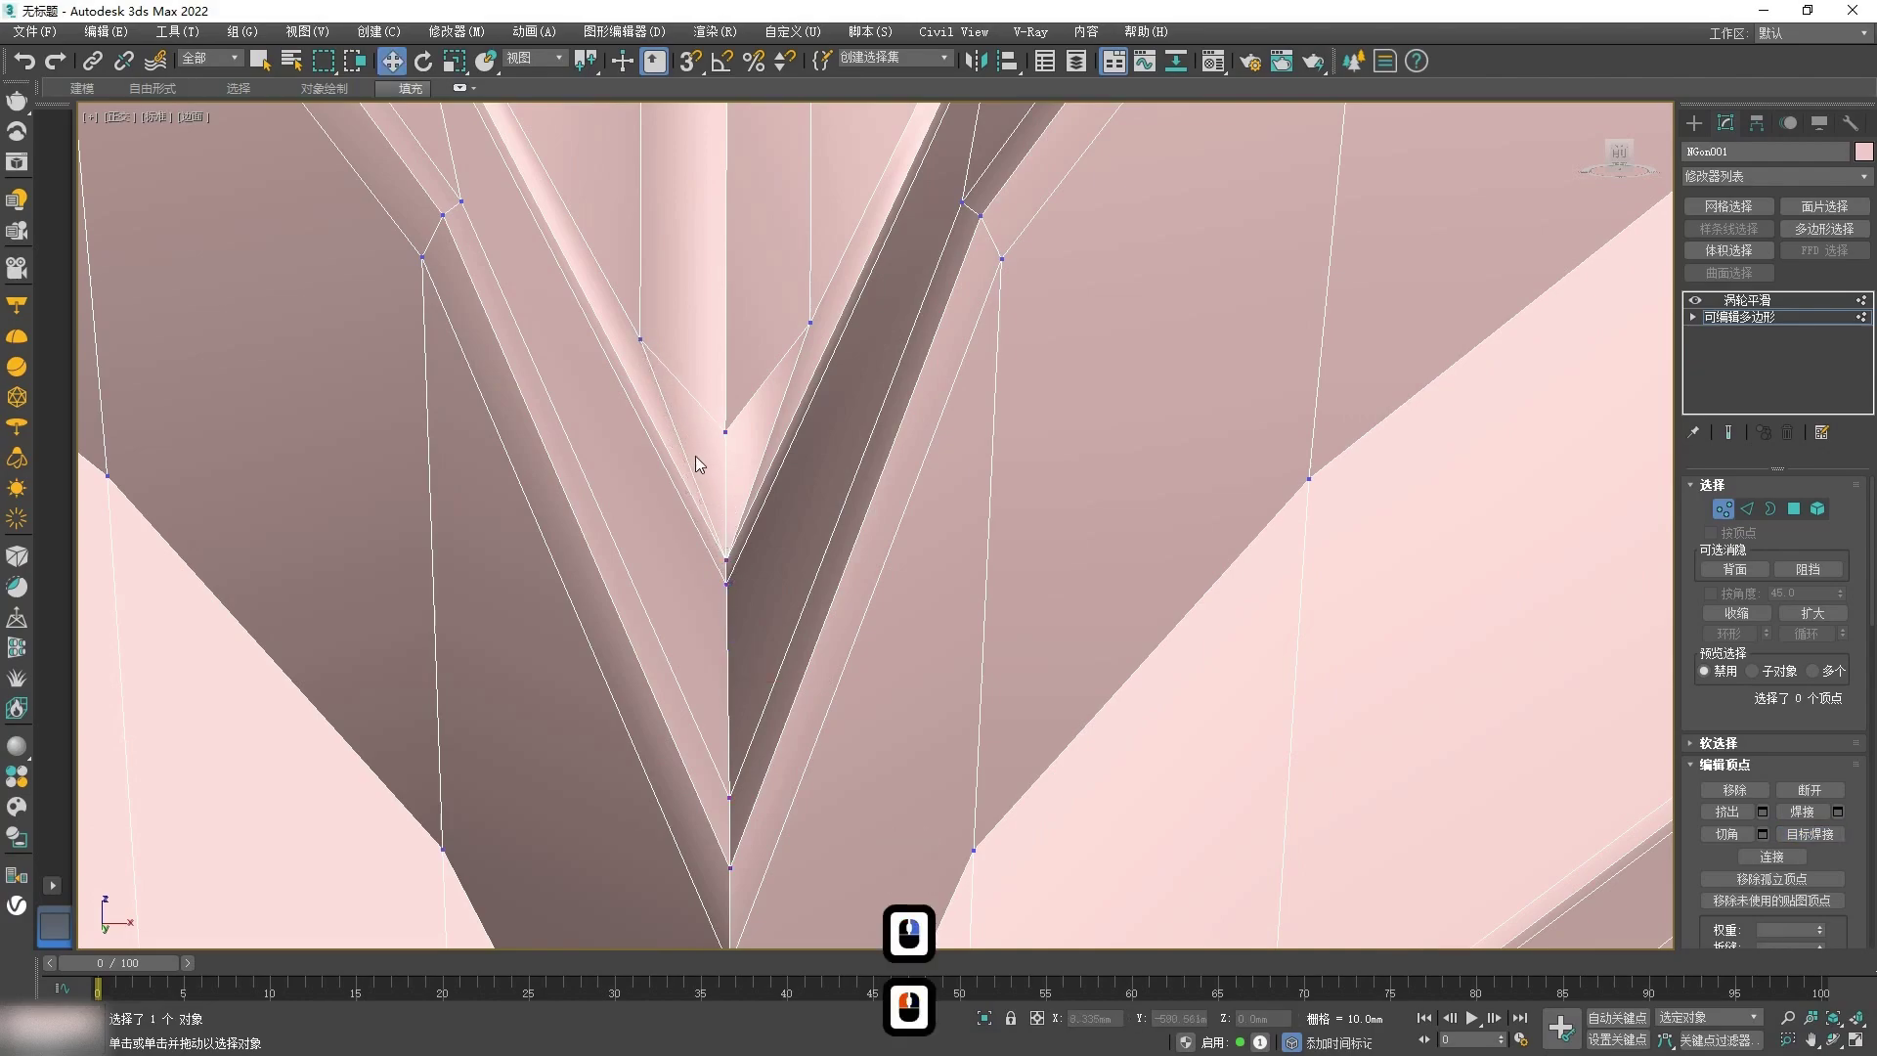
Step: Target weld the two lower vertices of the central leaf's ridge strip onto its bottom centre vertex, and check the smoothed result
{"action": "key", "text": "ctrl+shift+w"}
{"action": "left_click", "coordinate": [640, 340]}
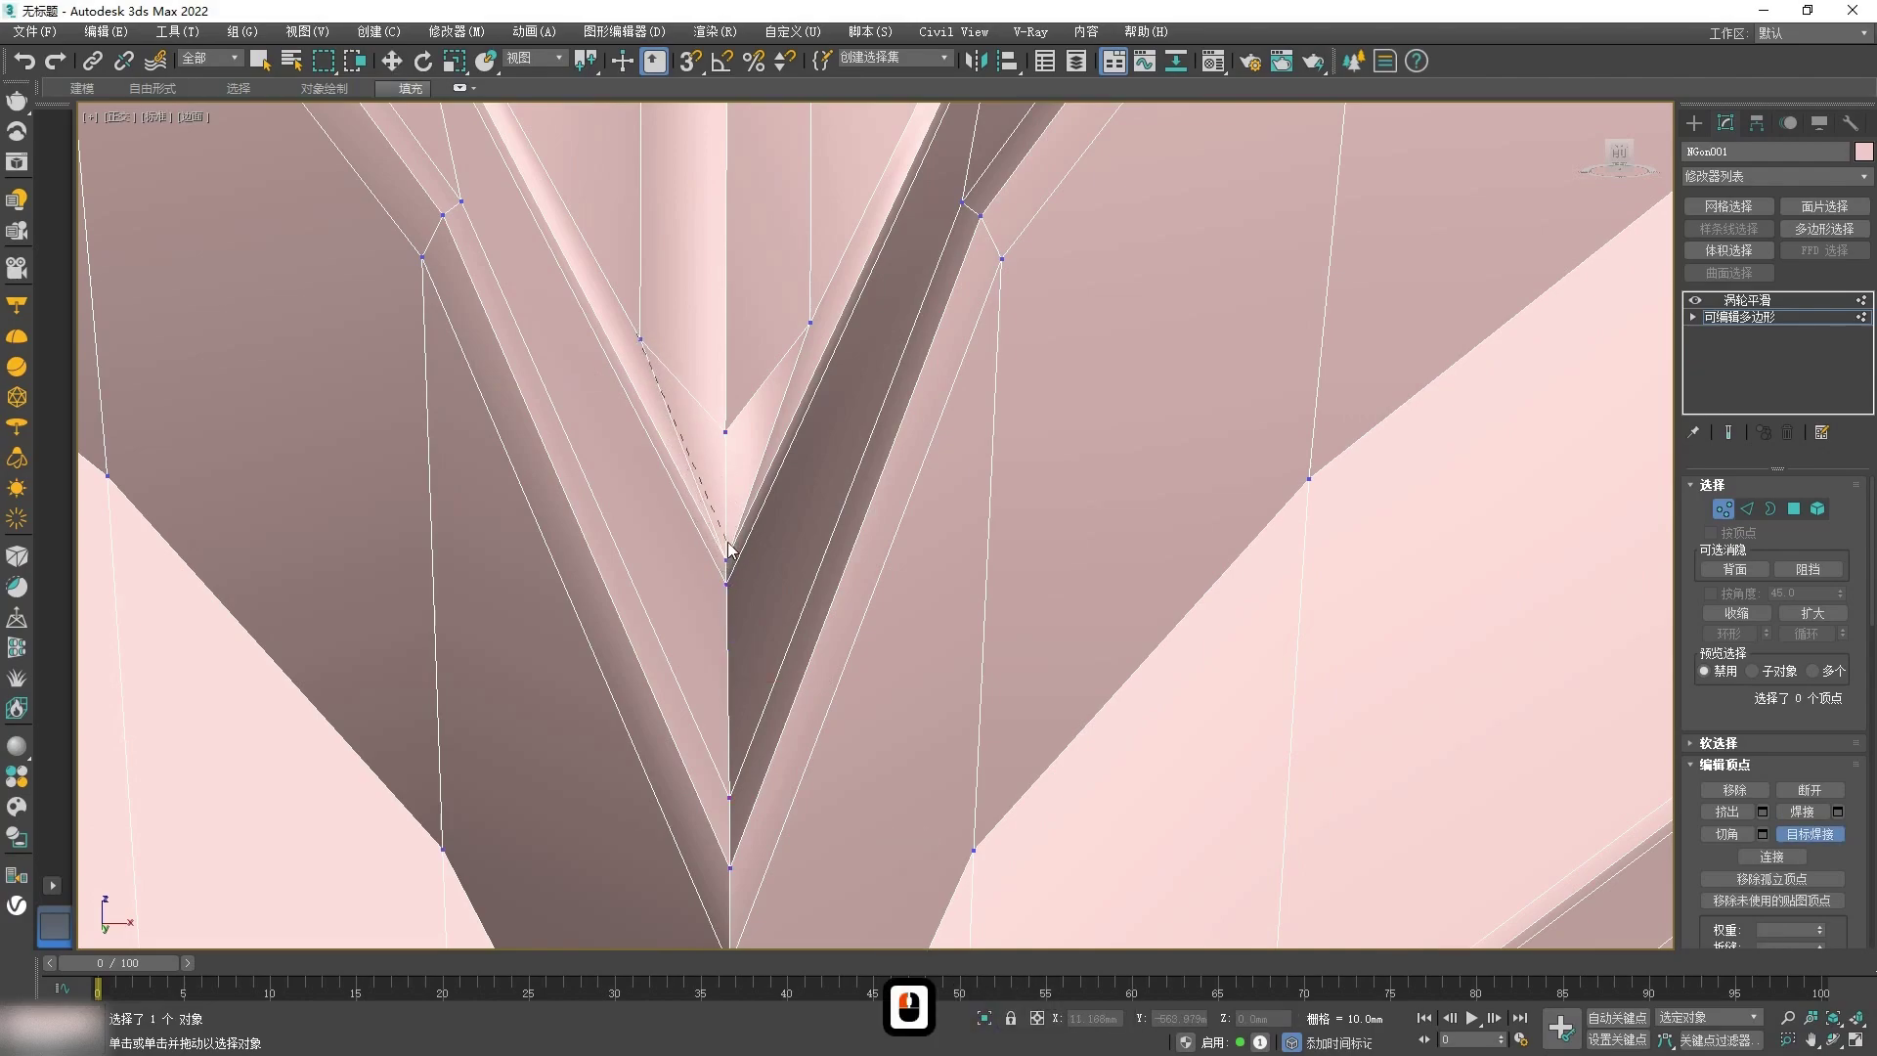
{"action": "left_click", "coordinate": [726, 435]}
{"action": "left_click", "coordinate": [810, 322]}
{"action": "left_click", "coordinate": [725, 431]}
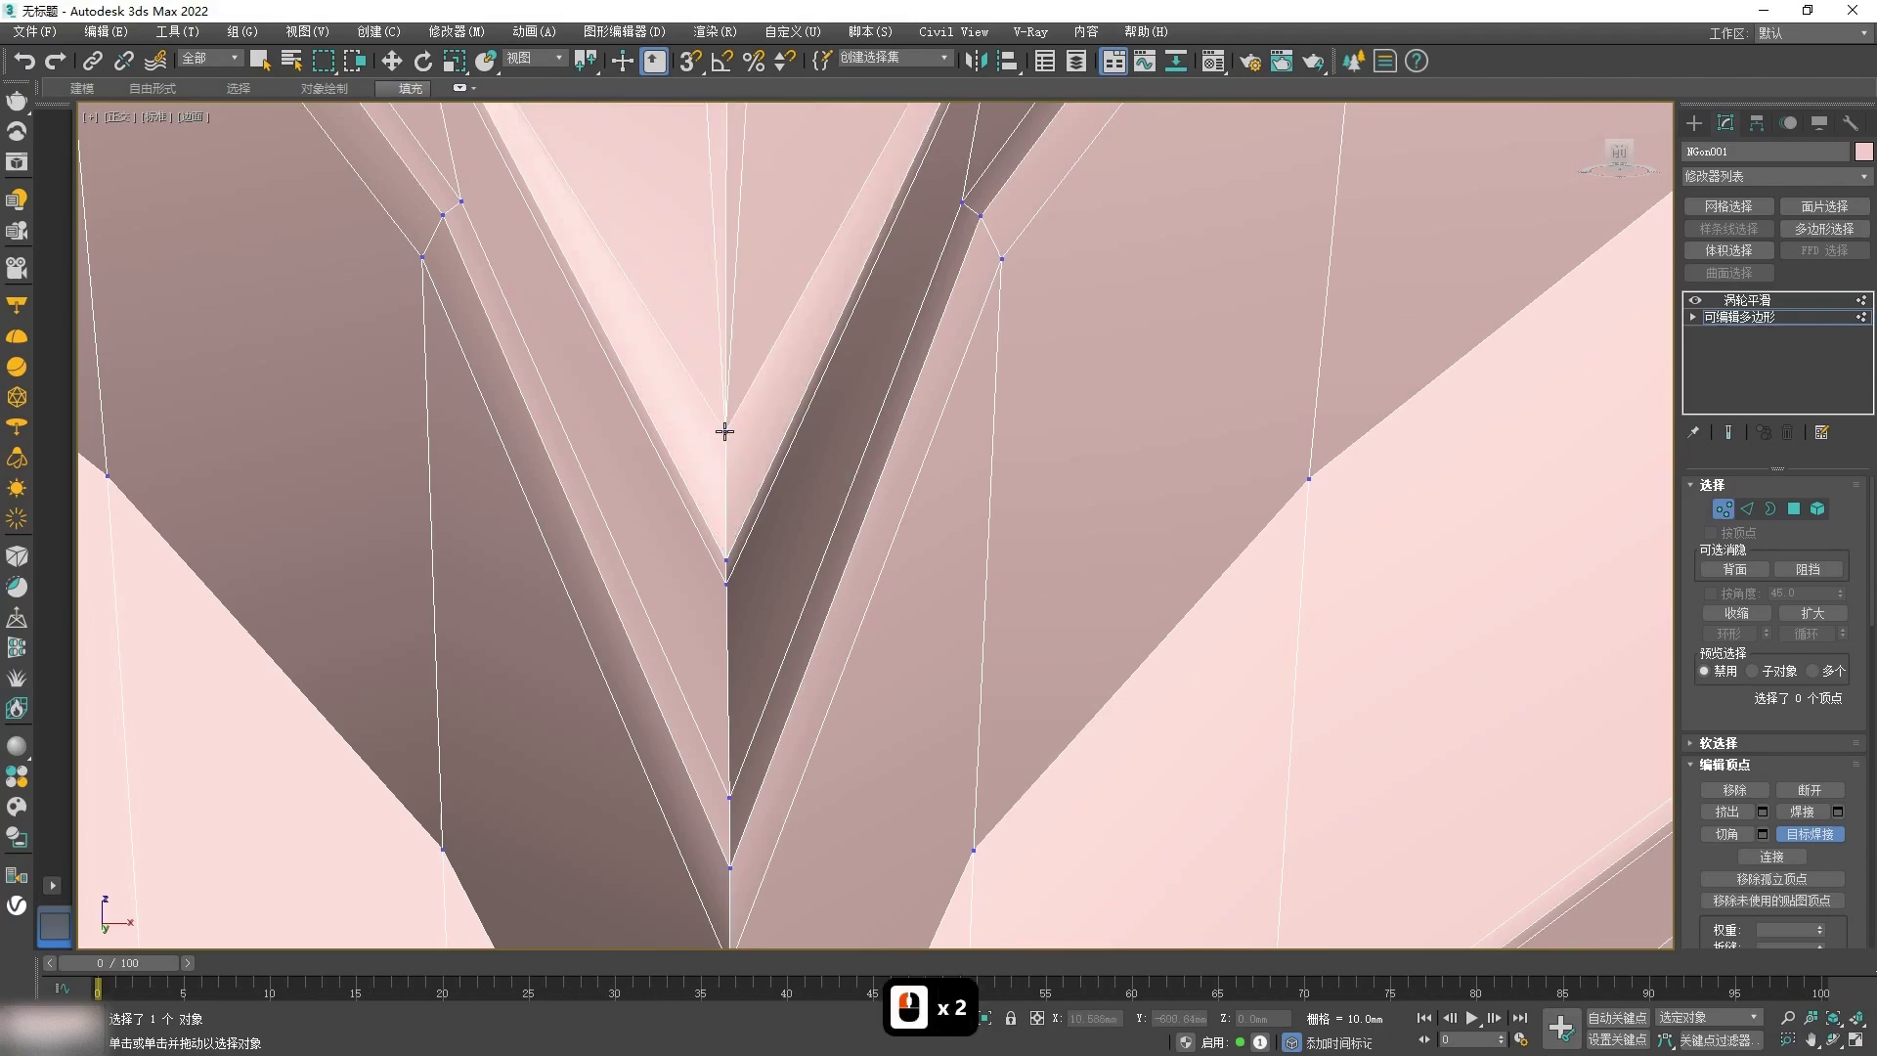
{"action": "right_click", "coordinate": [725, 556]}
{"action": "scroll", "coordinate": [724, 499], "scroll_direction": "down", "scroll_amount": 5}
{"action": "scroll", "coordinate": [724, 445], "scroll_direction": "up", "scroll_amount": 2}
{"action": "middle_click_drag", "start_coordinate": [724, 442], "coordinate": [719, 494], "text": "alt"}
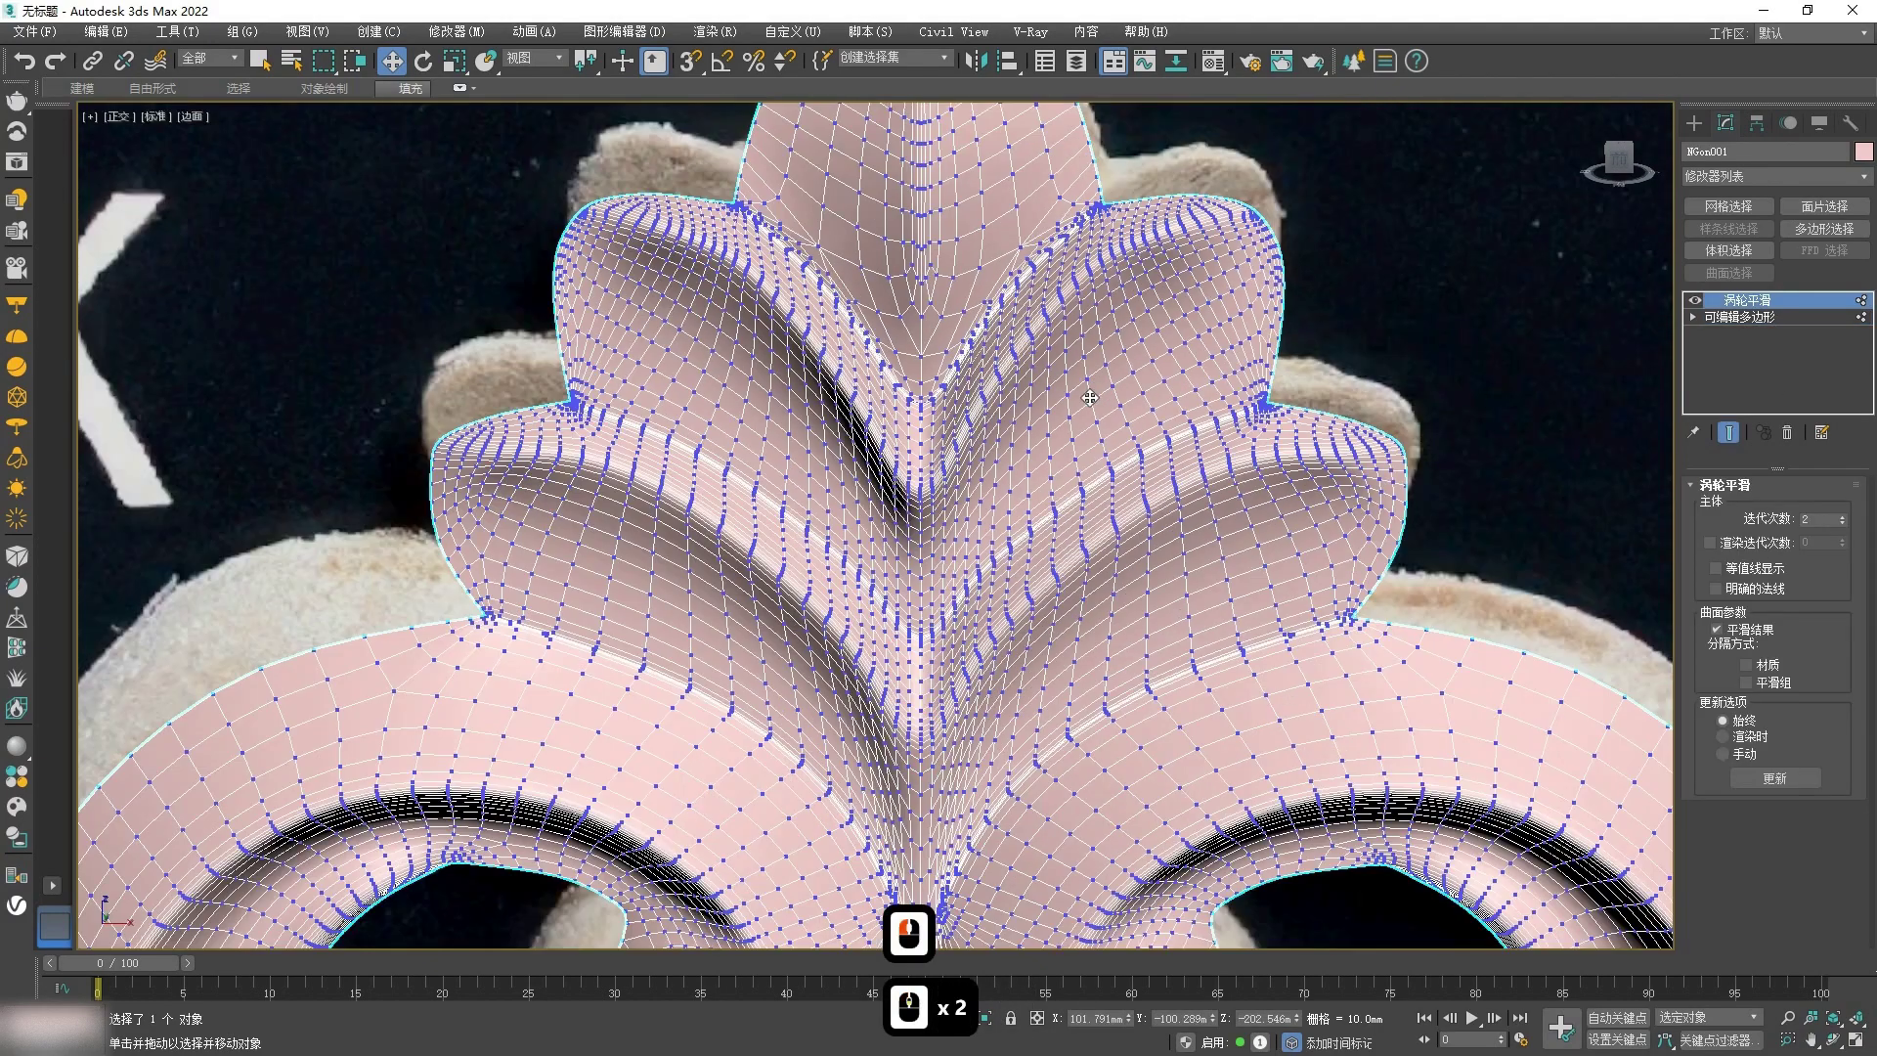
{"action": "scroll", "coordinate": [1091, 398], "scroll_direction": "down", "scroll_amount": 2}
{"action": "scroll", "coordinate": [927, 650], "scroll_direction": "up", "scroll_amount": 4}
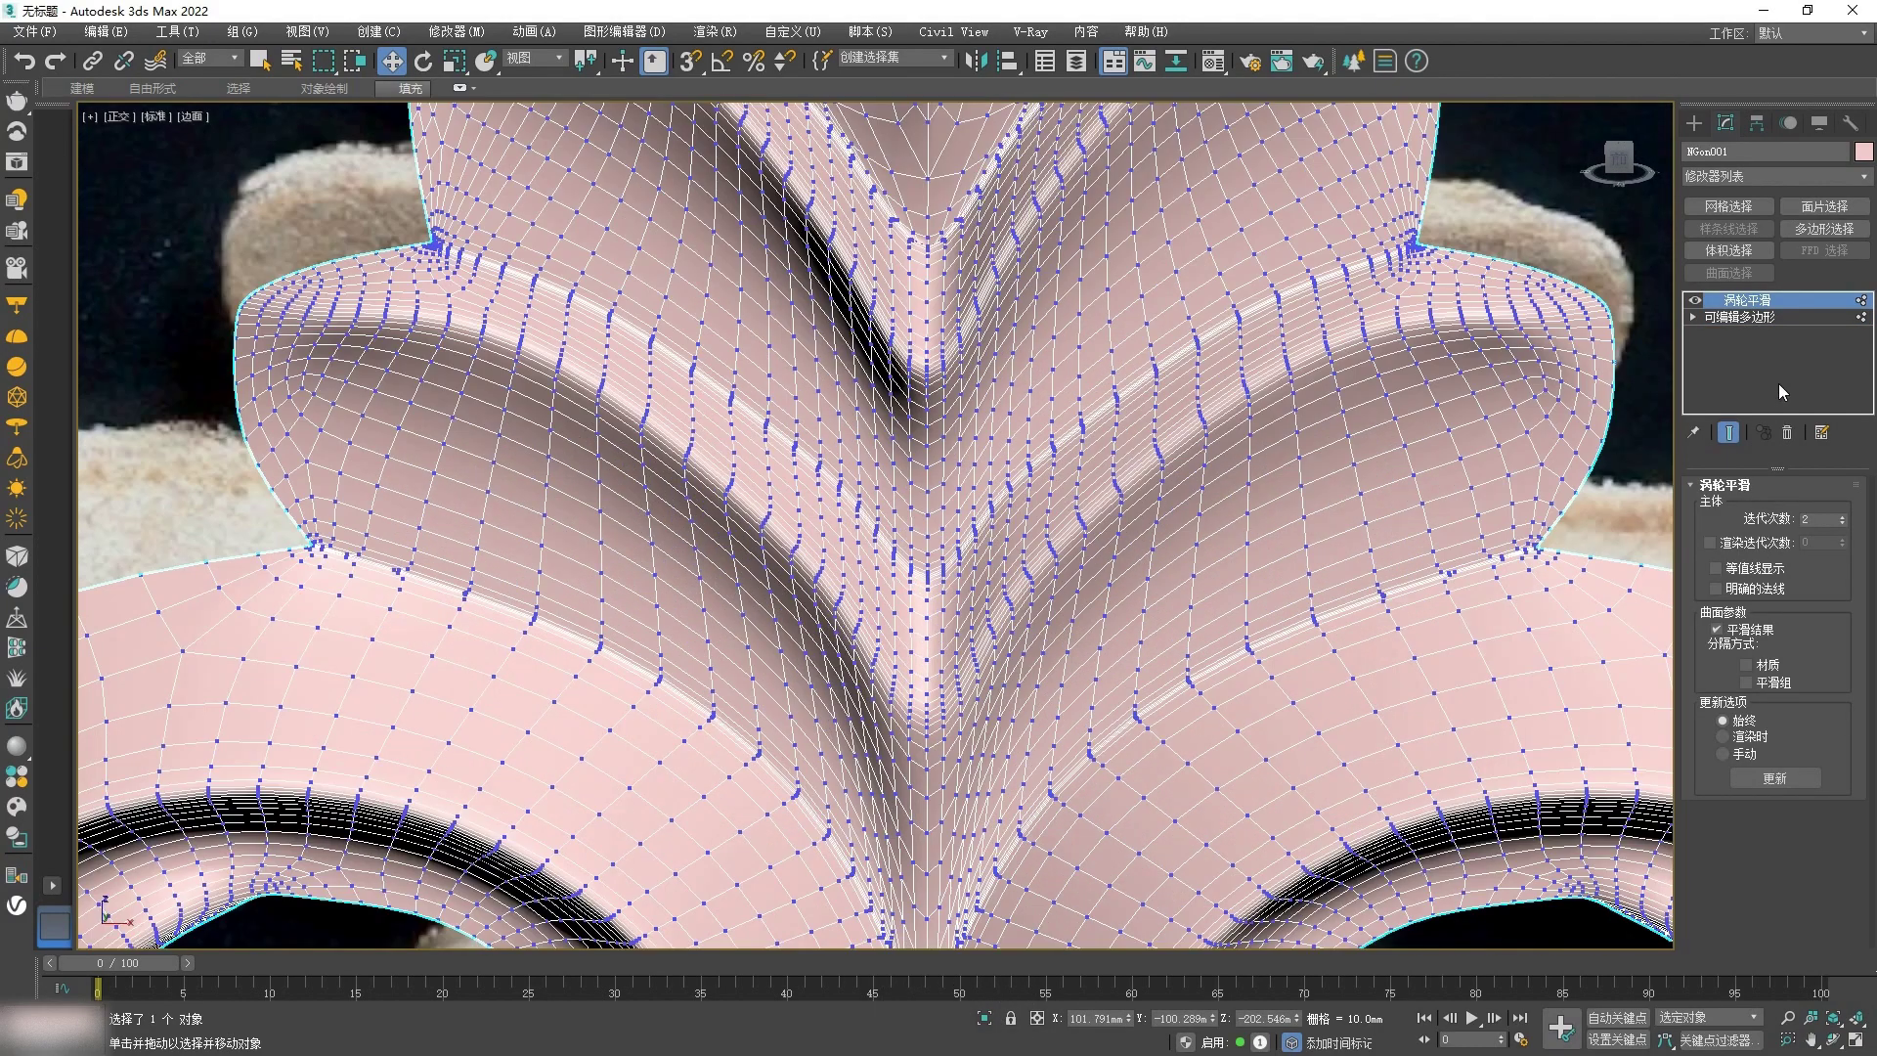
{"action": "middle_click_drag", "start_coordinate": [910, 744], "coordinate": [859, 551]}
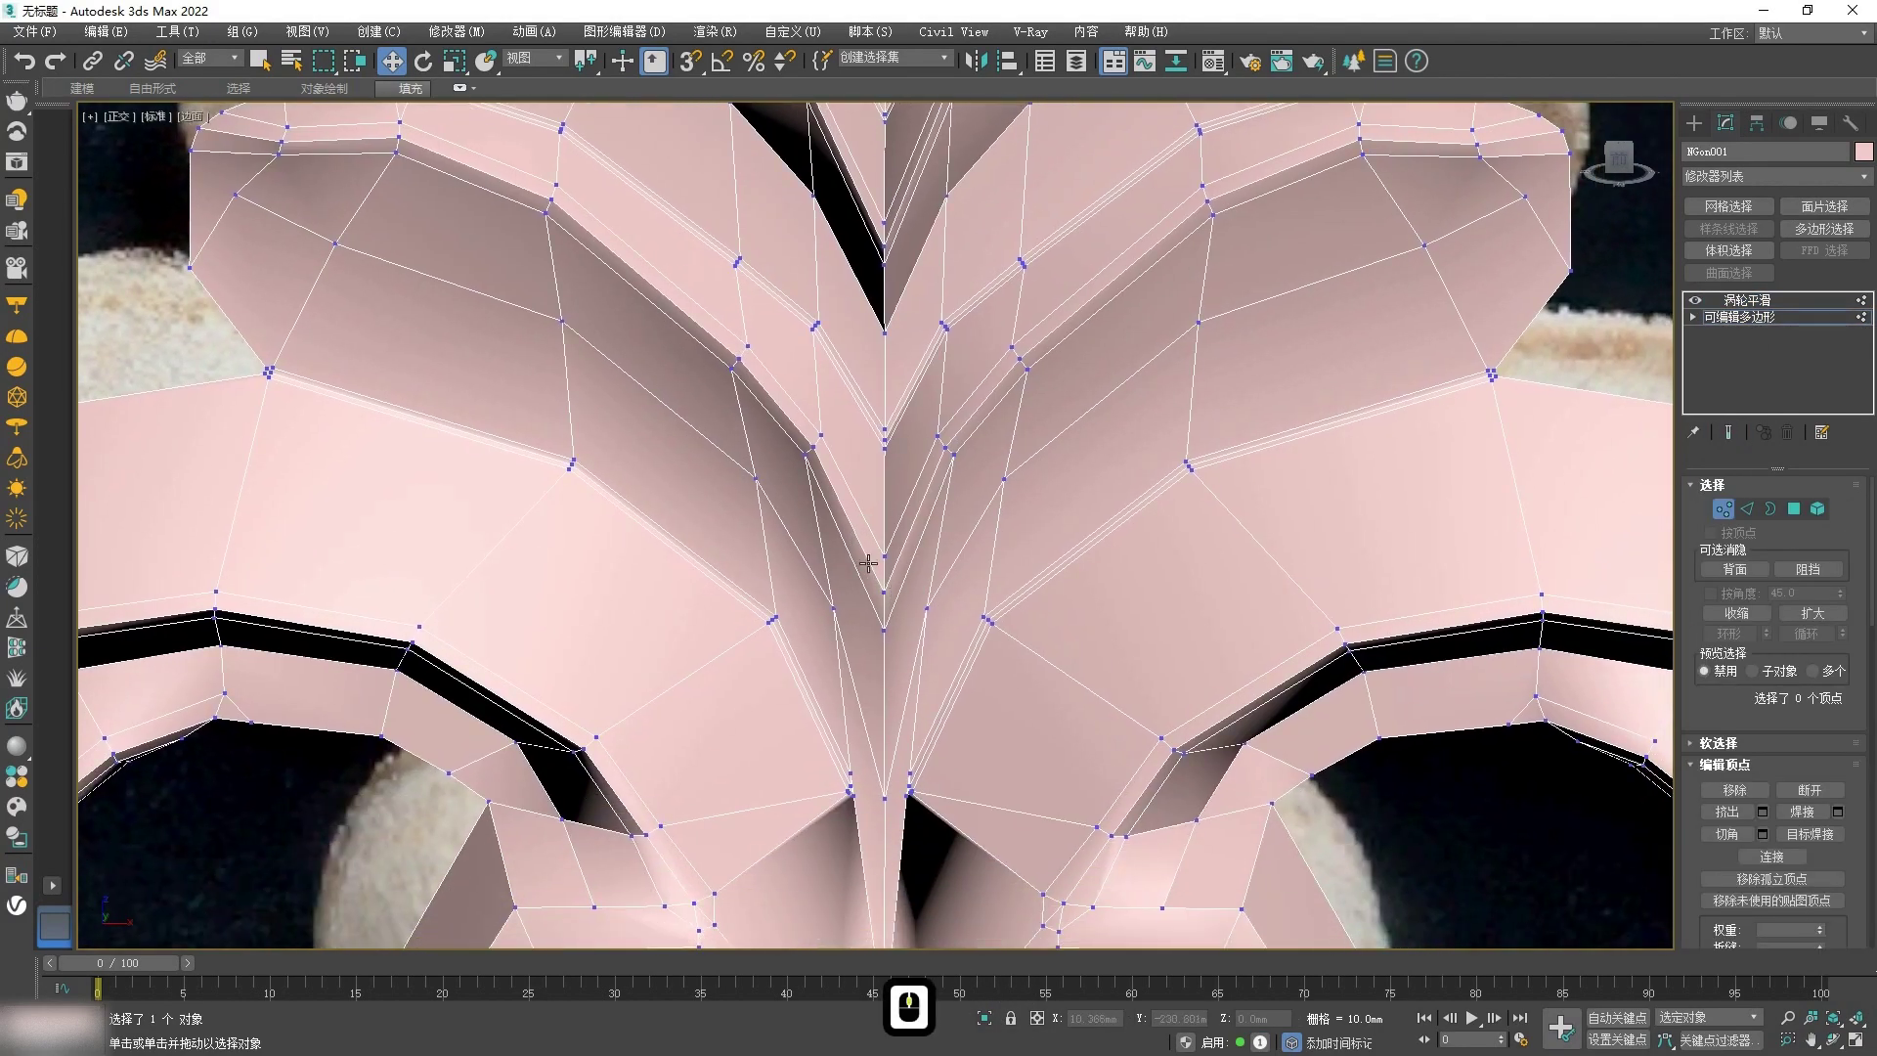
Step: In the front view, lower the upper centre vertex of the crease between the lower side leaves and raise its bottom one
{"action": "scroll", "coordinate": [866, 536], "scroll_direction": "up", "scroll_amount": 3}
{"action": "left_click", "coordinate": [909, 658]}
{"action": "key", "text": "f"}
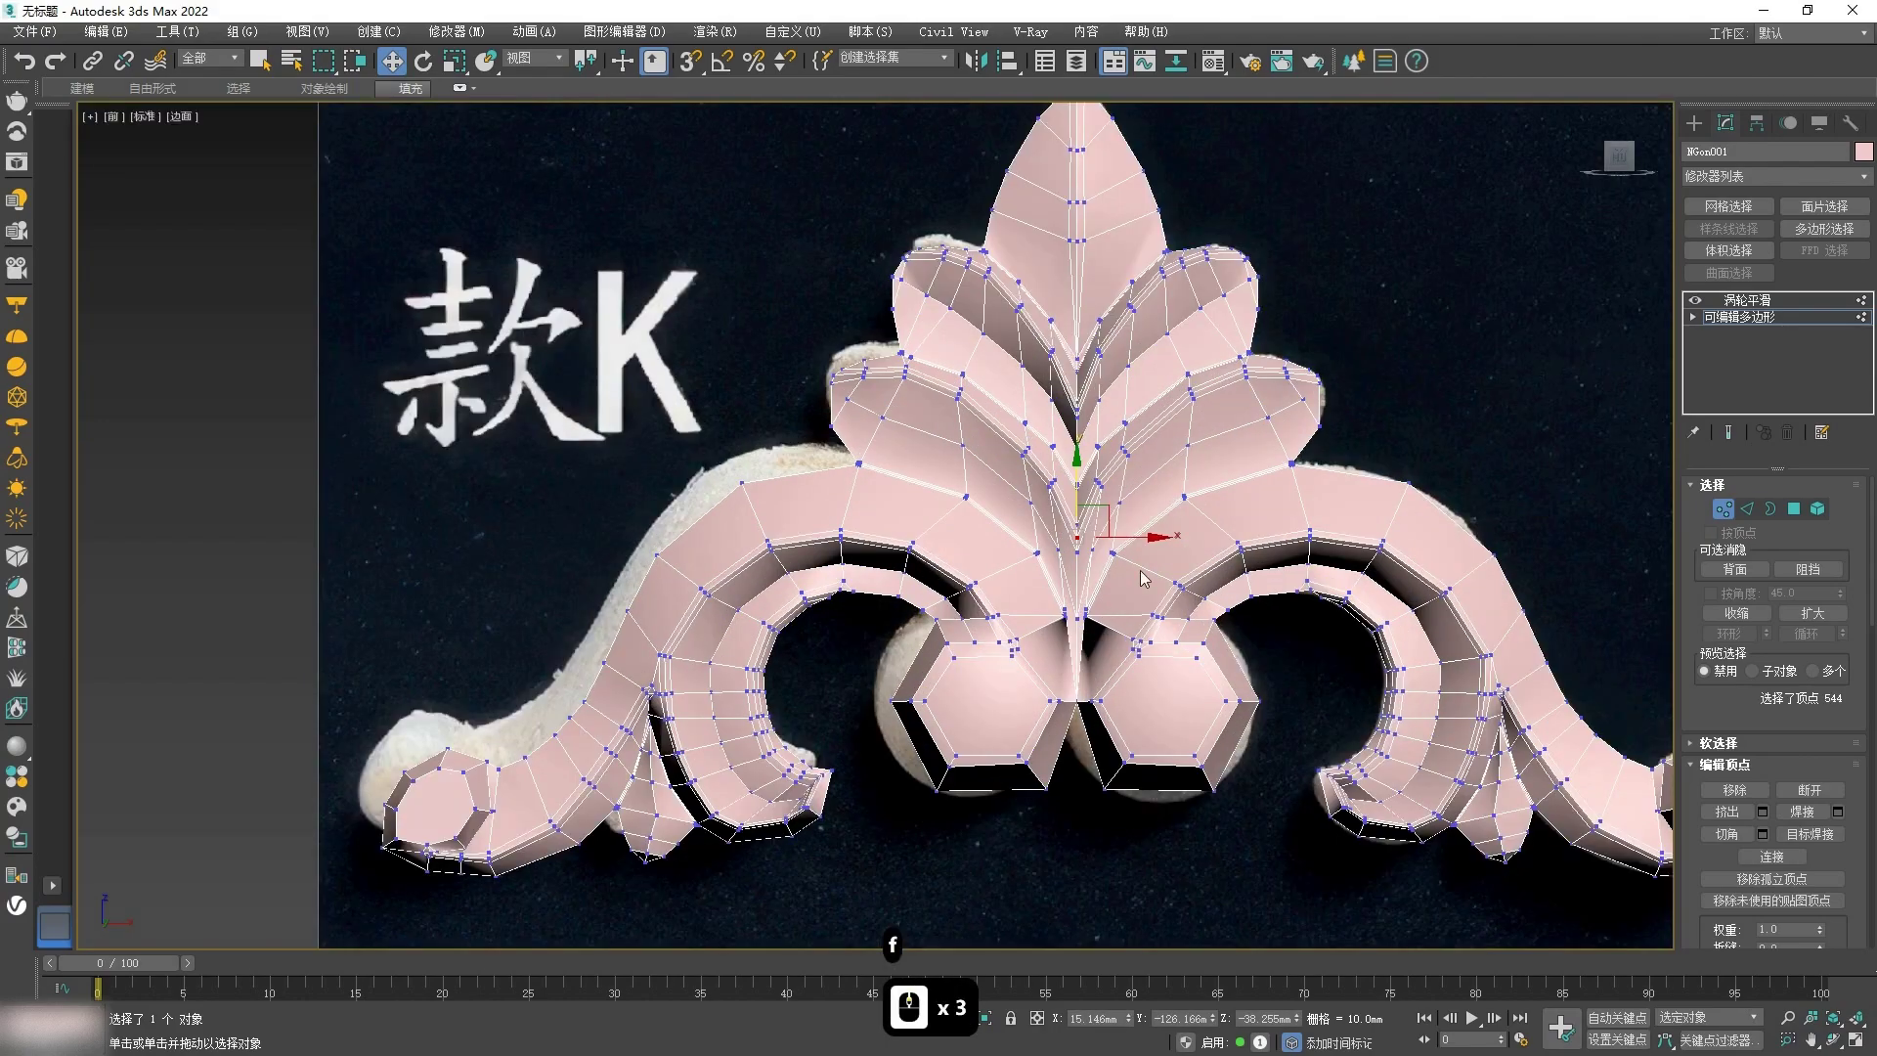
{"action": "scroll", "coordinate": [1003, 535], "scroll_direction": "up", "scroll_amount": 8}
{"action": "left_click_drag", "start_coordinate": [935, 482], "coordinate": [935, 516]}
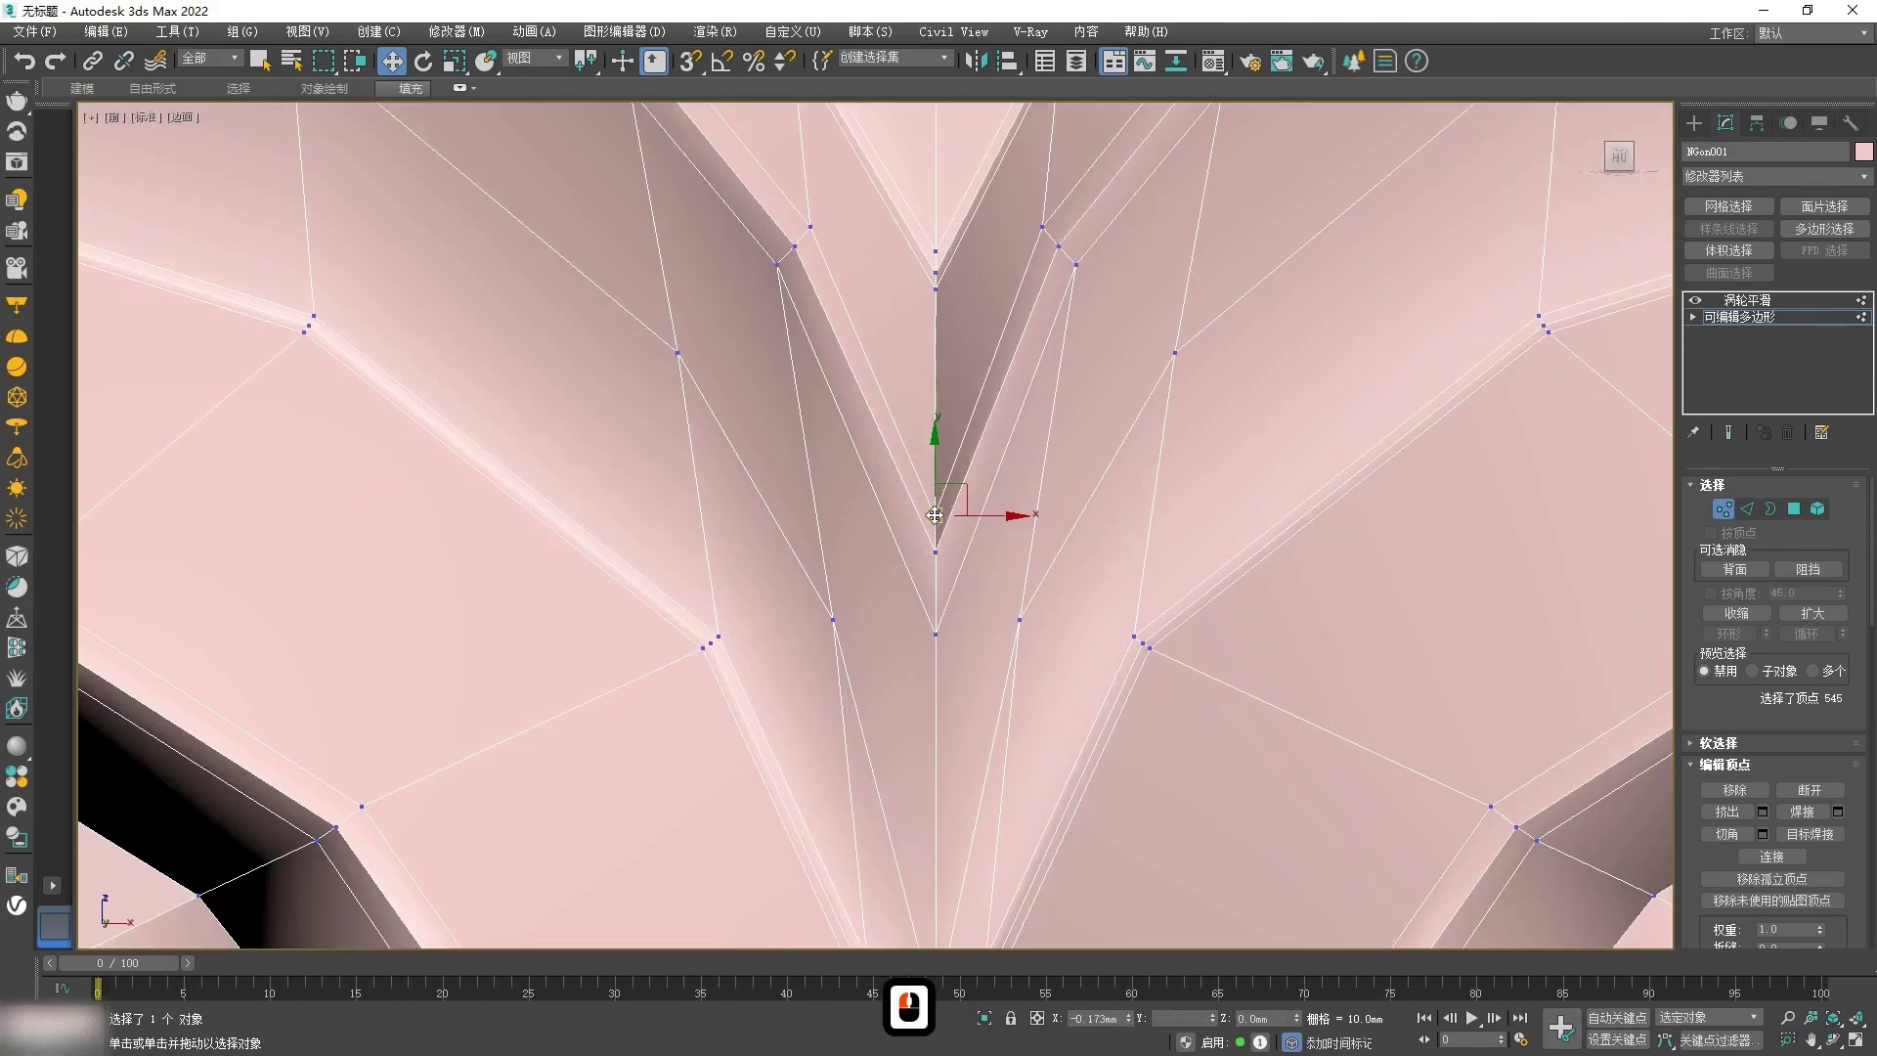
{"action": "left_click_drag", "start_coordinate": [935, 634], "coordinate": [939, 585]}
Step: Raise the centre vertex in the crease between the upper side leaves, just below the central leaf
{"action": "middle_click_drag", "start_coordinate": [953, 403], "coordinate": [913, 784]}
{"action": "middle_click_drag", "start_coordinate": [899, 314], "coordinate": [861, 552]}
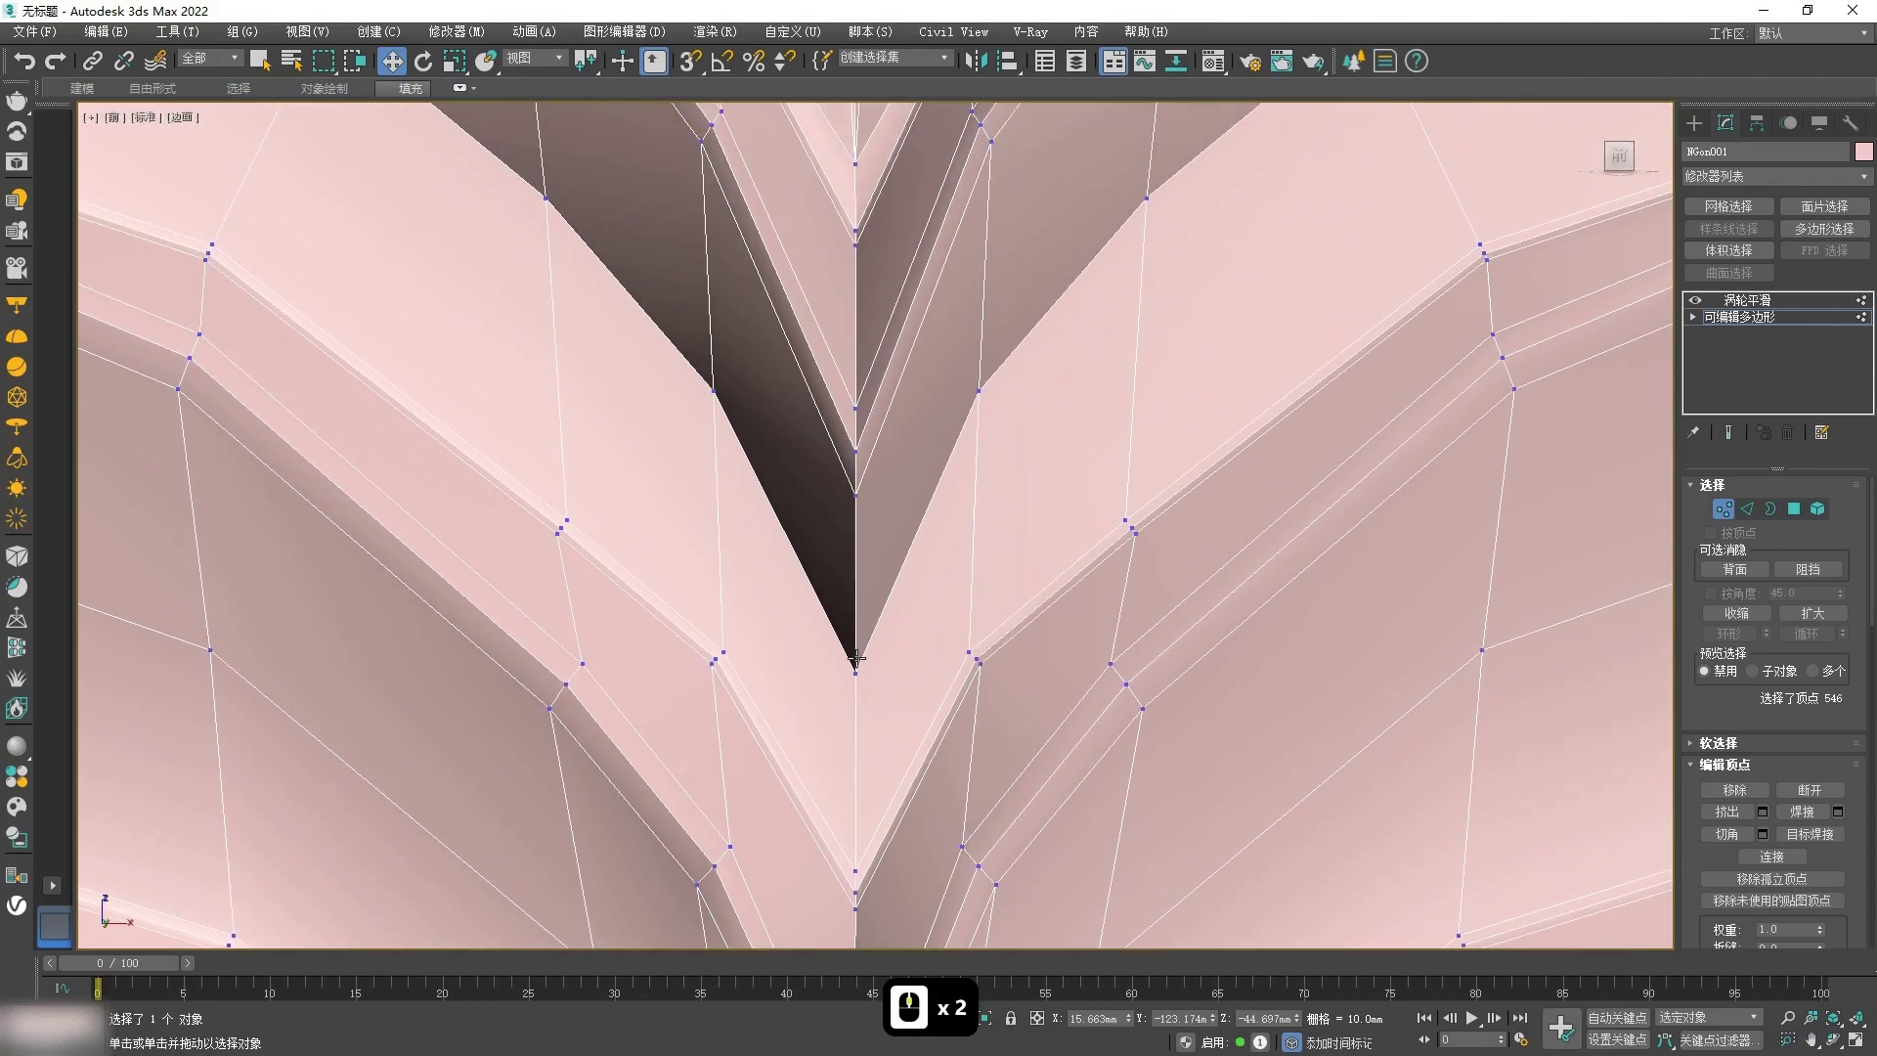
{"action": "scroll", "coordinate": [861, 550], "scroll_direction": "down", "scroll_amount": 2}
{"action": "middle_click_drag", "start_coordinate": [861, 451], "coordinate": [847, 533]}
{"action": "scroll", "coordinate": [847, 533], "scroll_direction": "up", "scroll_amount": 3}
{"action": "left_click_drag", "start_coordinate": [841, 711], "coordinate": [842, 620]}
Step: Move the centre vertex above the two scroll balls down the middle strip, about halfway towards the point where the balls meet
{"action": "scroll", "coordinate": [860, 433], "scroll_direction": "down", "scroll_amount": 3}
{"action": "scroll", "coordinate": [841, 597], "scroll_direction": "down", "scroll_amount": 2}
{"action": "middle_click_drag", "start_coordinate": [766, 763], "coordinate": [767, 553]}
{"action": "middle_click_drag", "start_coordinate": [705, 718], "coordinate": [689, 537]}
{"action": "middle_click_drag", "start_coordinate": [905, 694], "coordinate": [810, 703]}
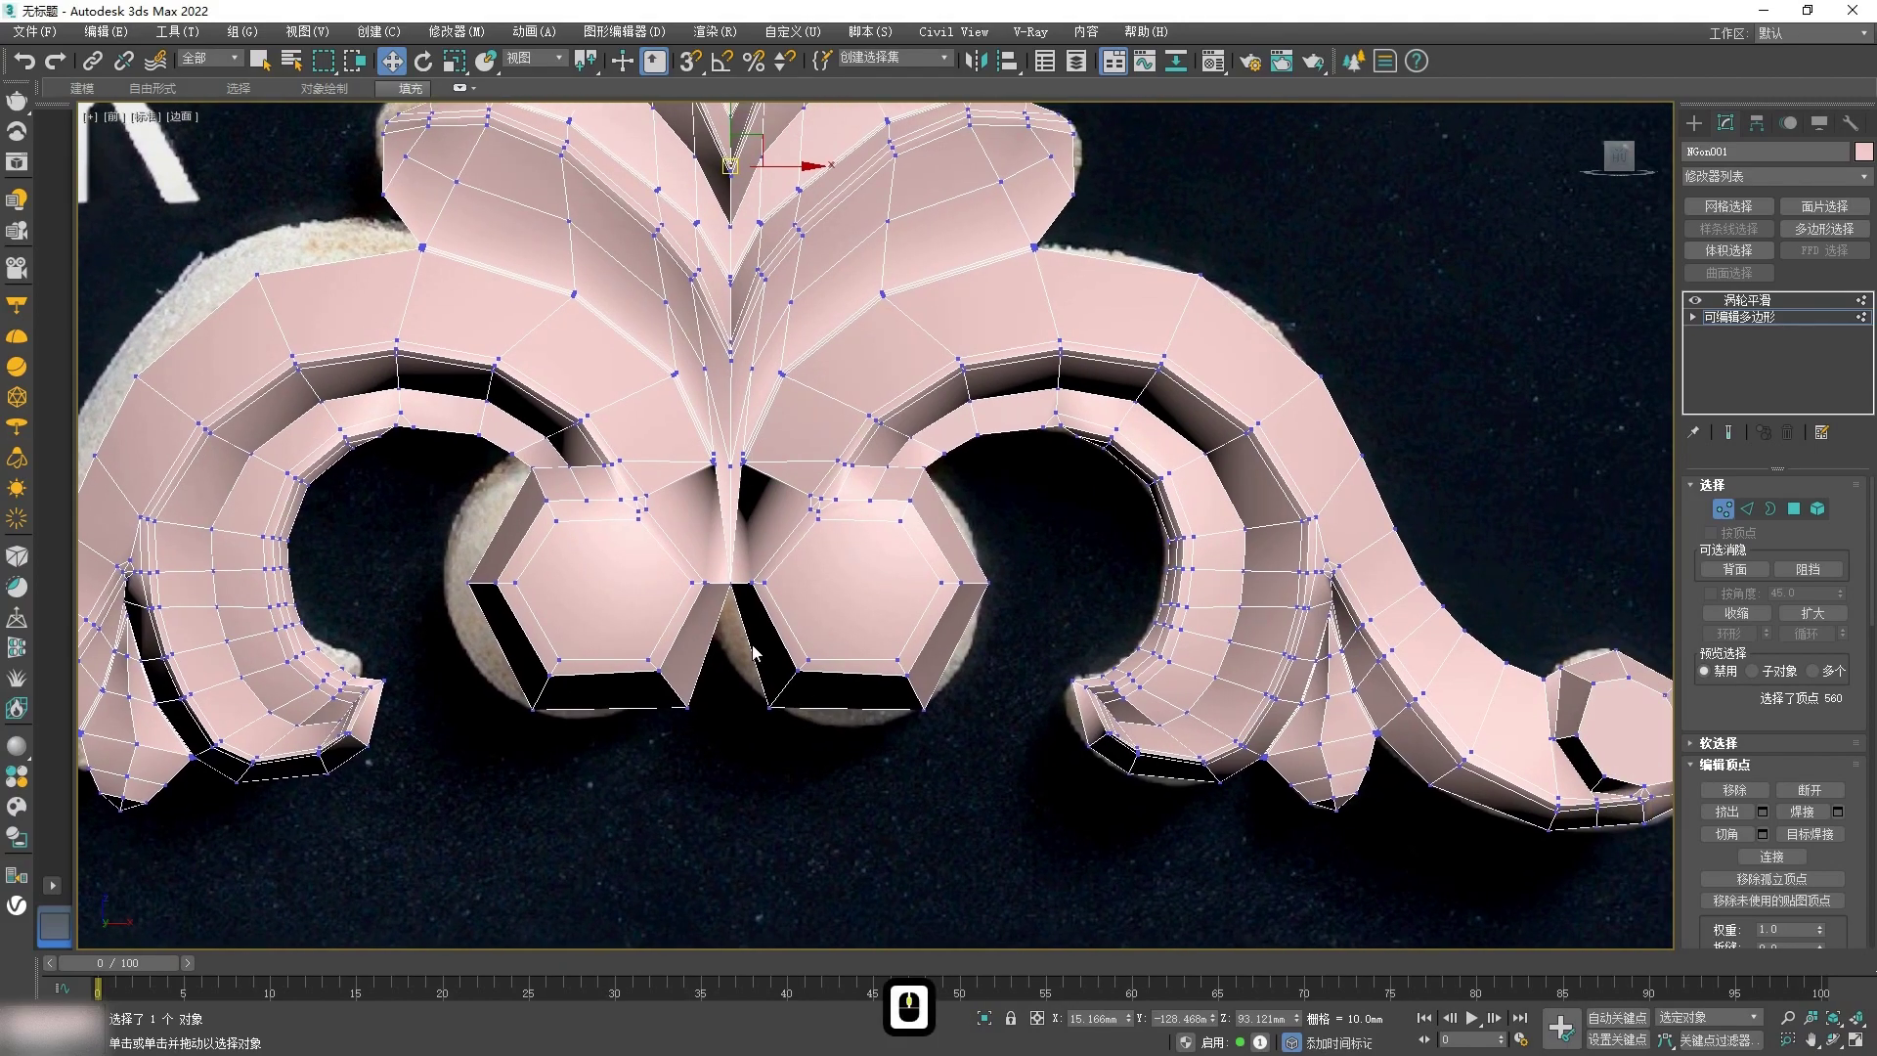
{"action": "scroll", "coordinate": [706, 395], "scroll_direction": "up", "scroll_amount": 8}
{"action": "scroll", "coordinate": [655, 264], "scroll_direction": "down", "scroll_amount": 3}
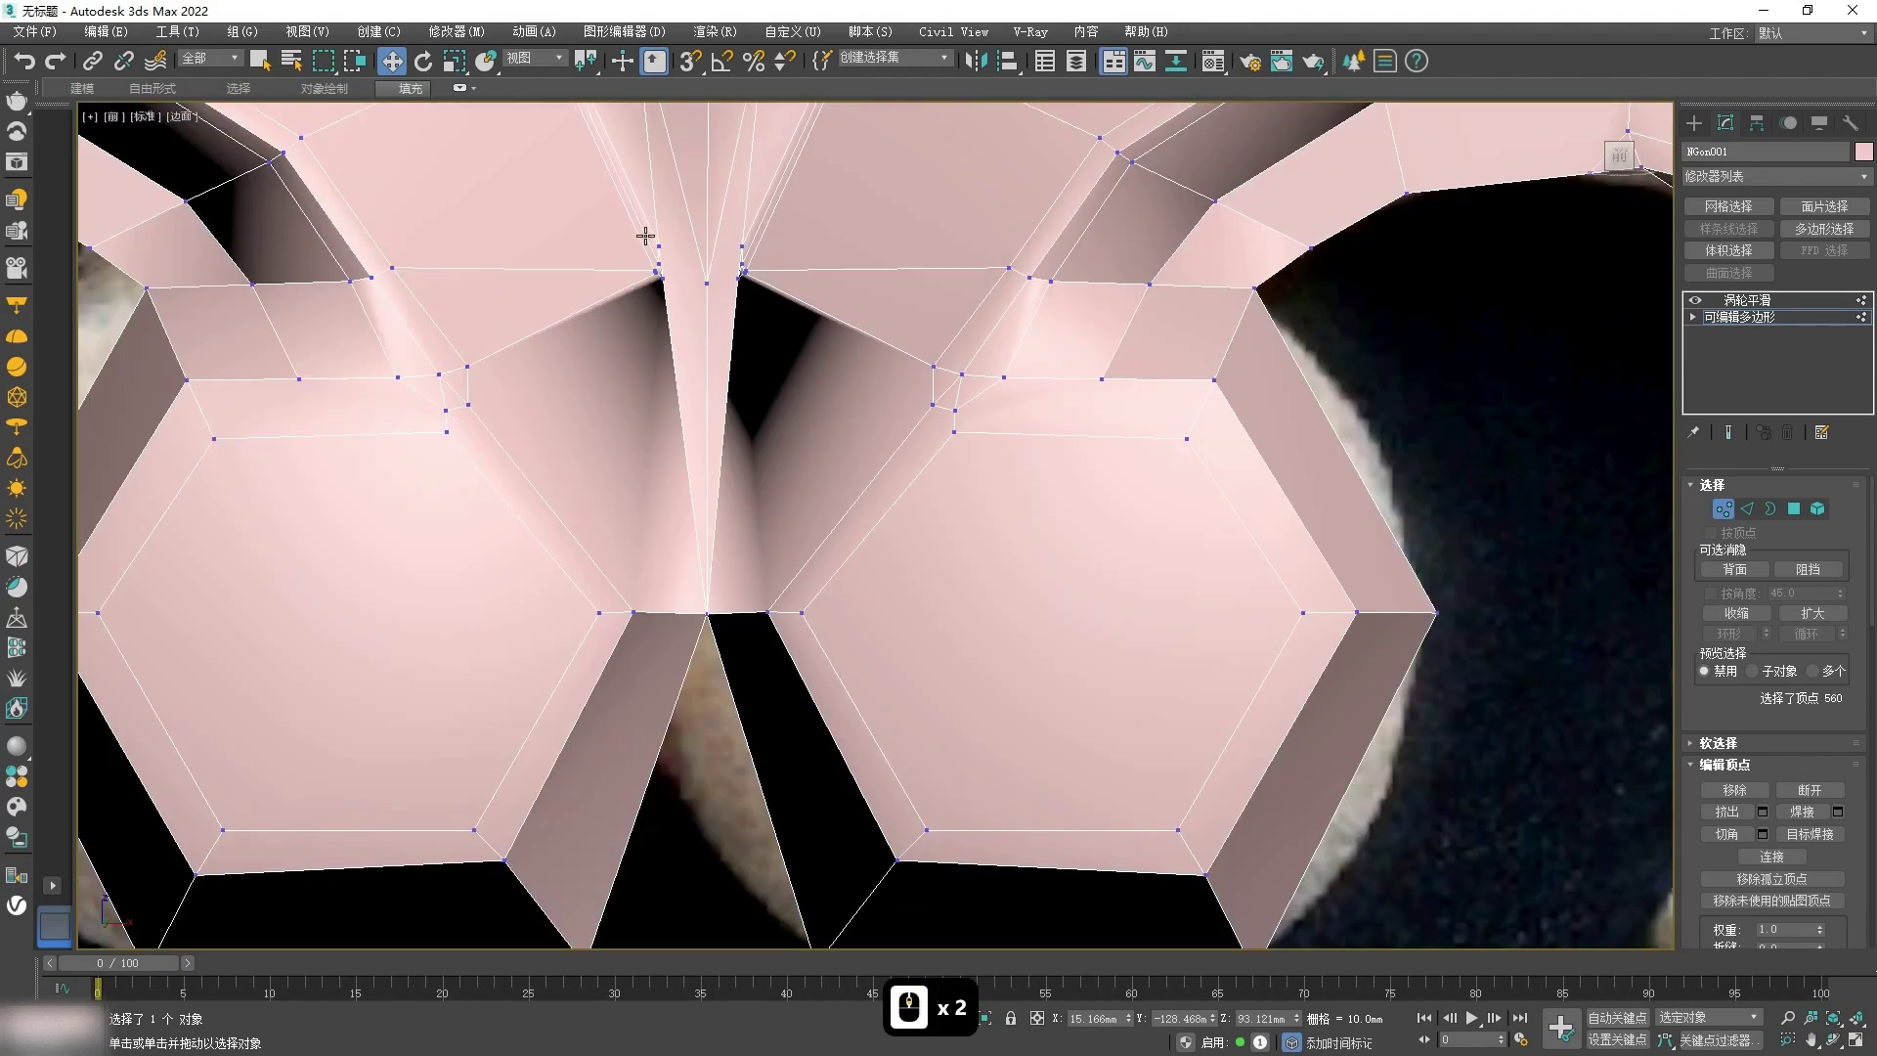
{"action": "scroll", "coordinate": [665, 338], "scroll_direction": "up", "scroll_amount": 6}
{"action": "key", "text": "ctrl+shift+w"}
{"action": "scroll", "coordinate": [682, 250], "scroll_direction": "up", "scroll_amount": 2}
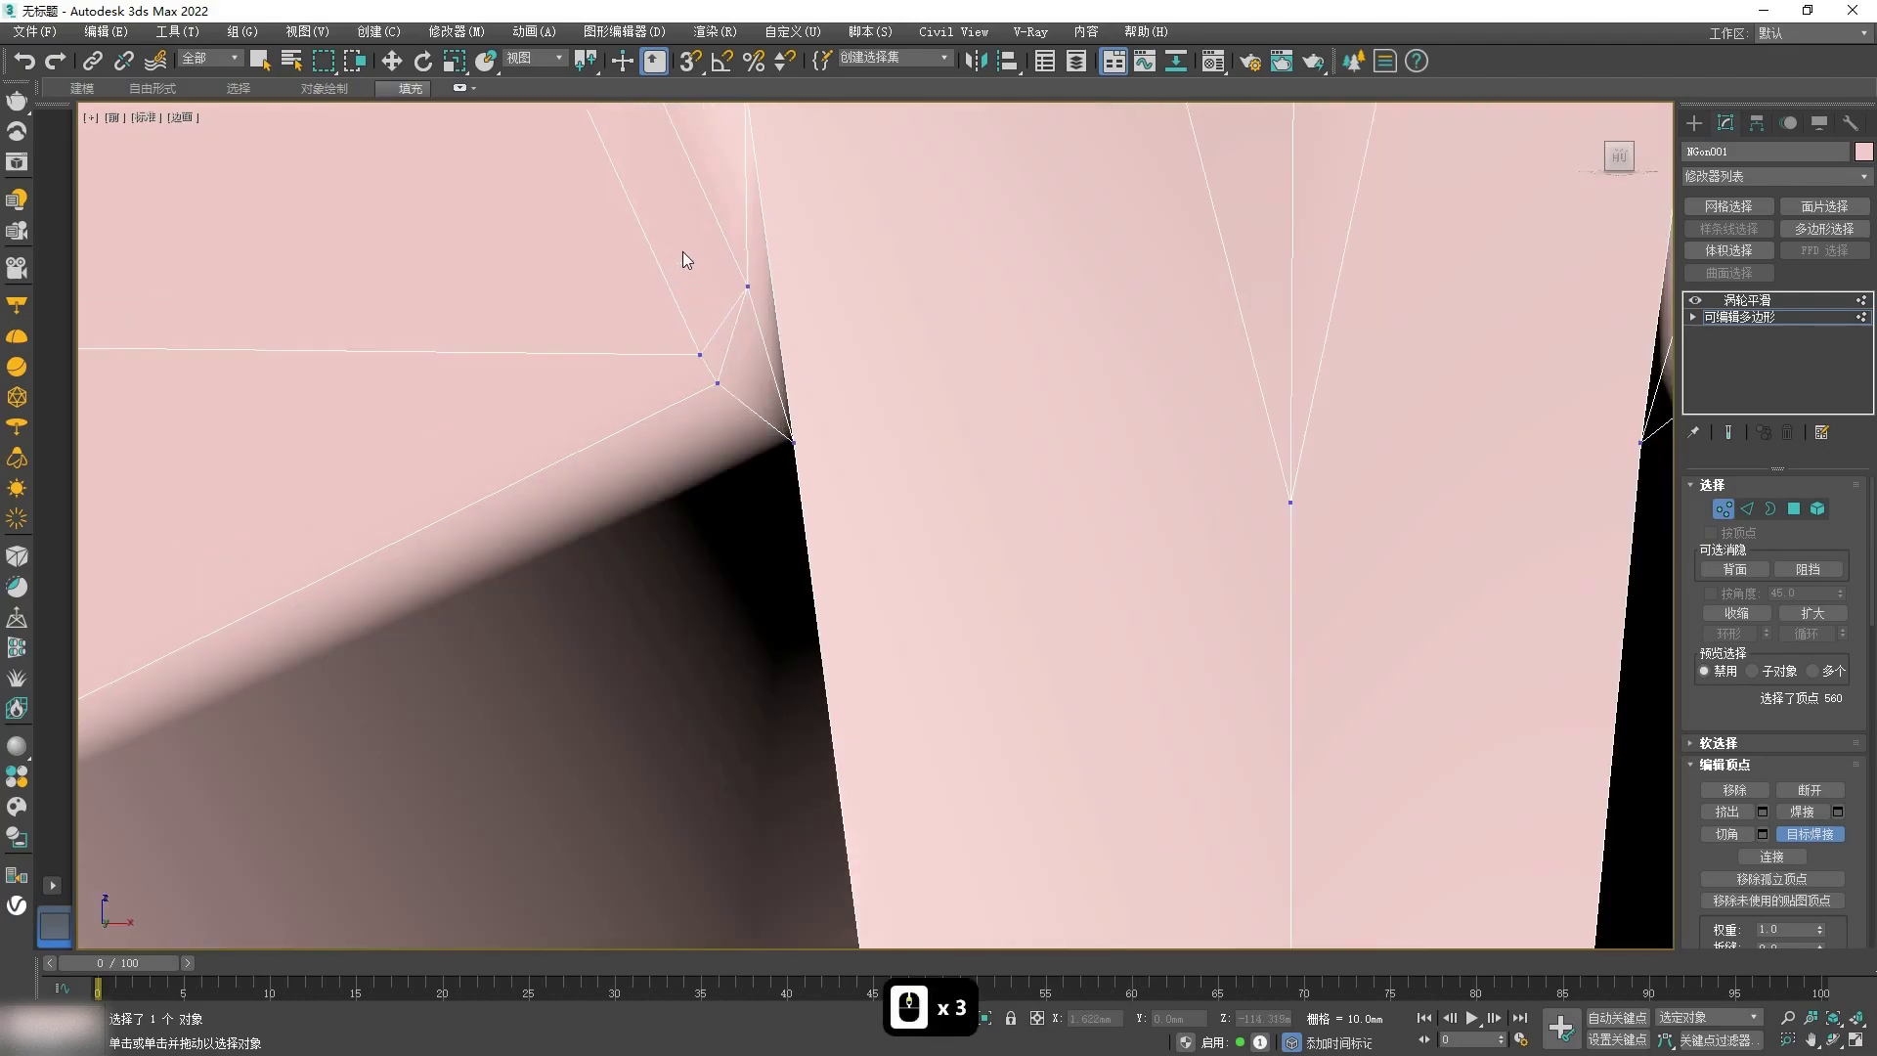
{"action": "scroll", "coordinate": [771, 542], "scroll_direction": "down", "scroll_amount": 9}
{"action": "key", "text": "w"}
{"action": "left_click", "coordinate": [782, 441]}
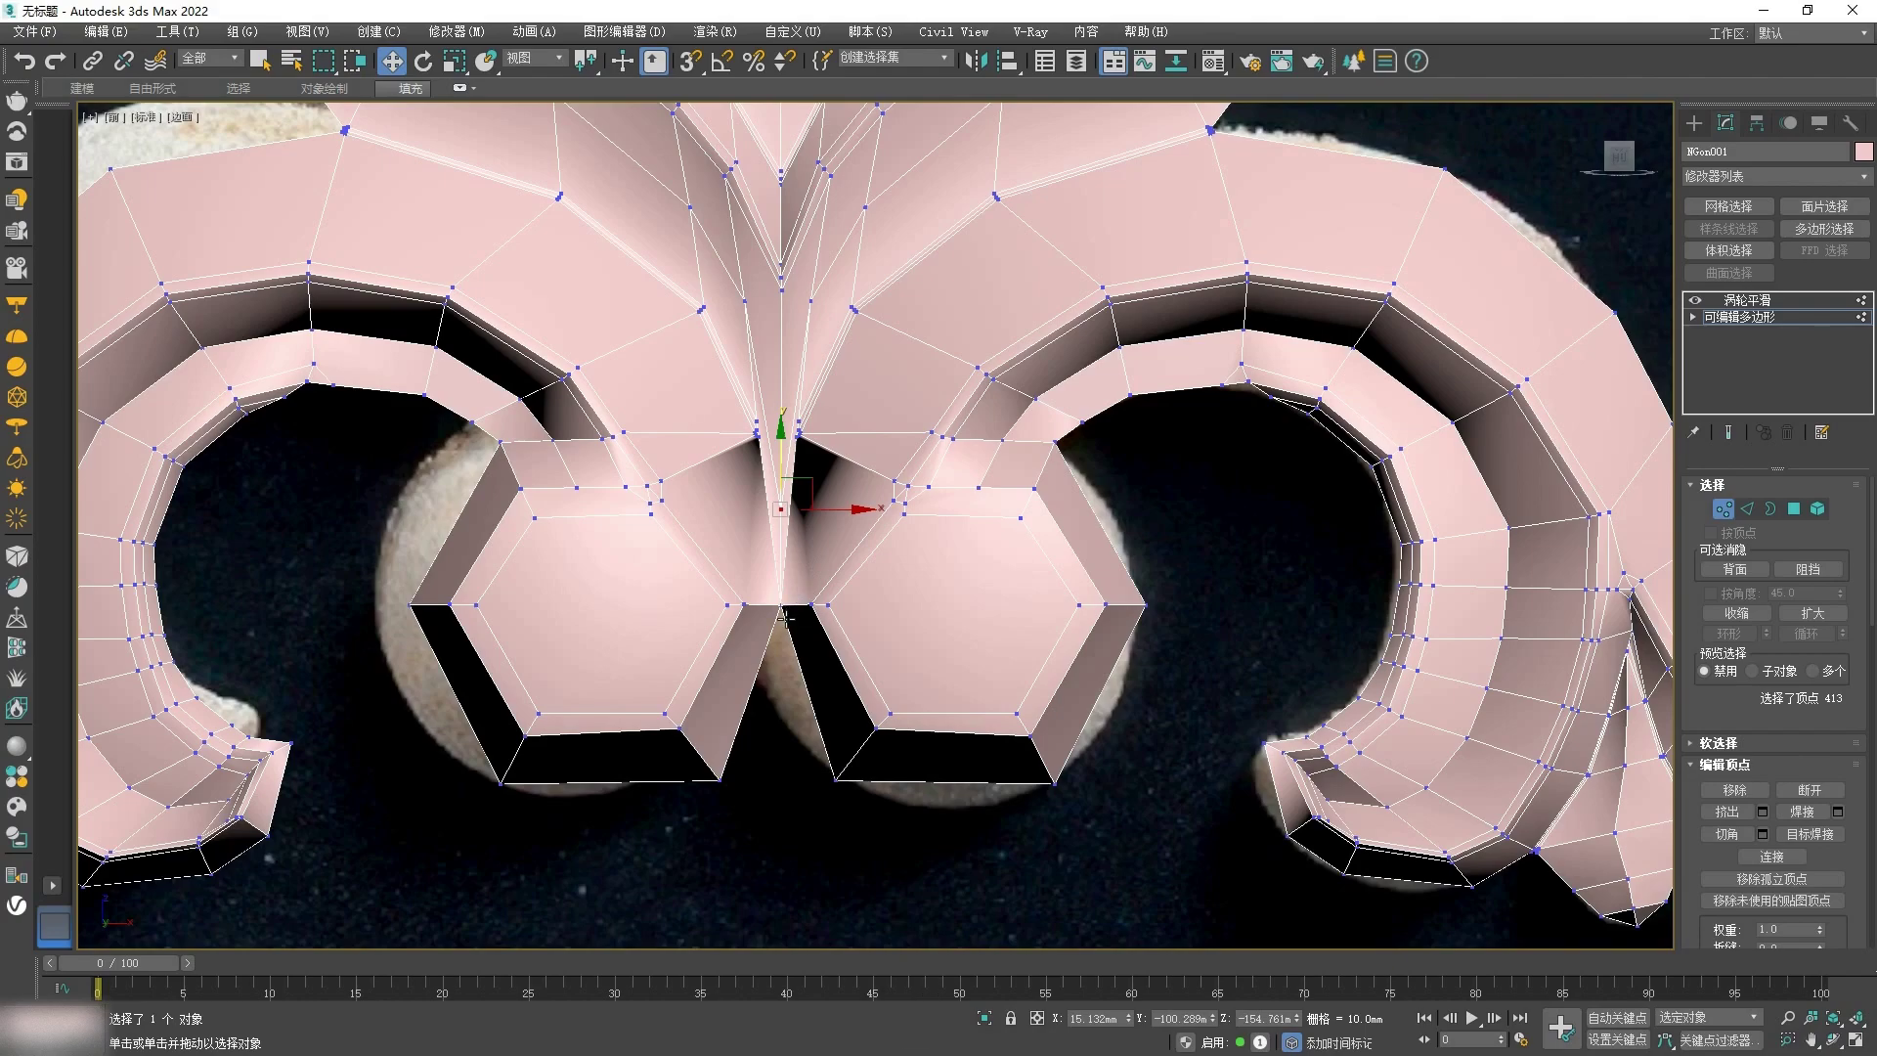
{"action": "left_click", "coordinate": [788, 696]}
{"action": "scroll", "coordinate": [783, 698], "scroll_direction": "up", "scroll_amount": 2}
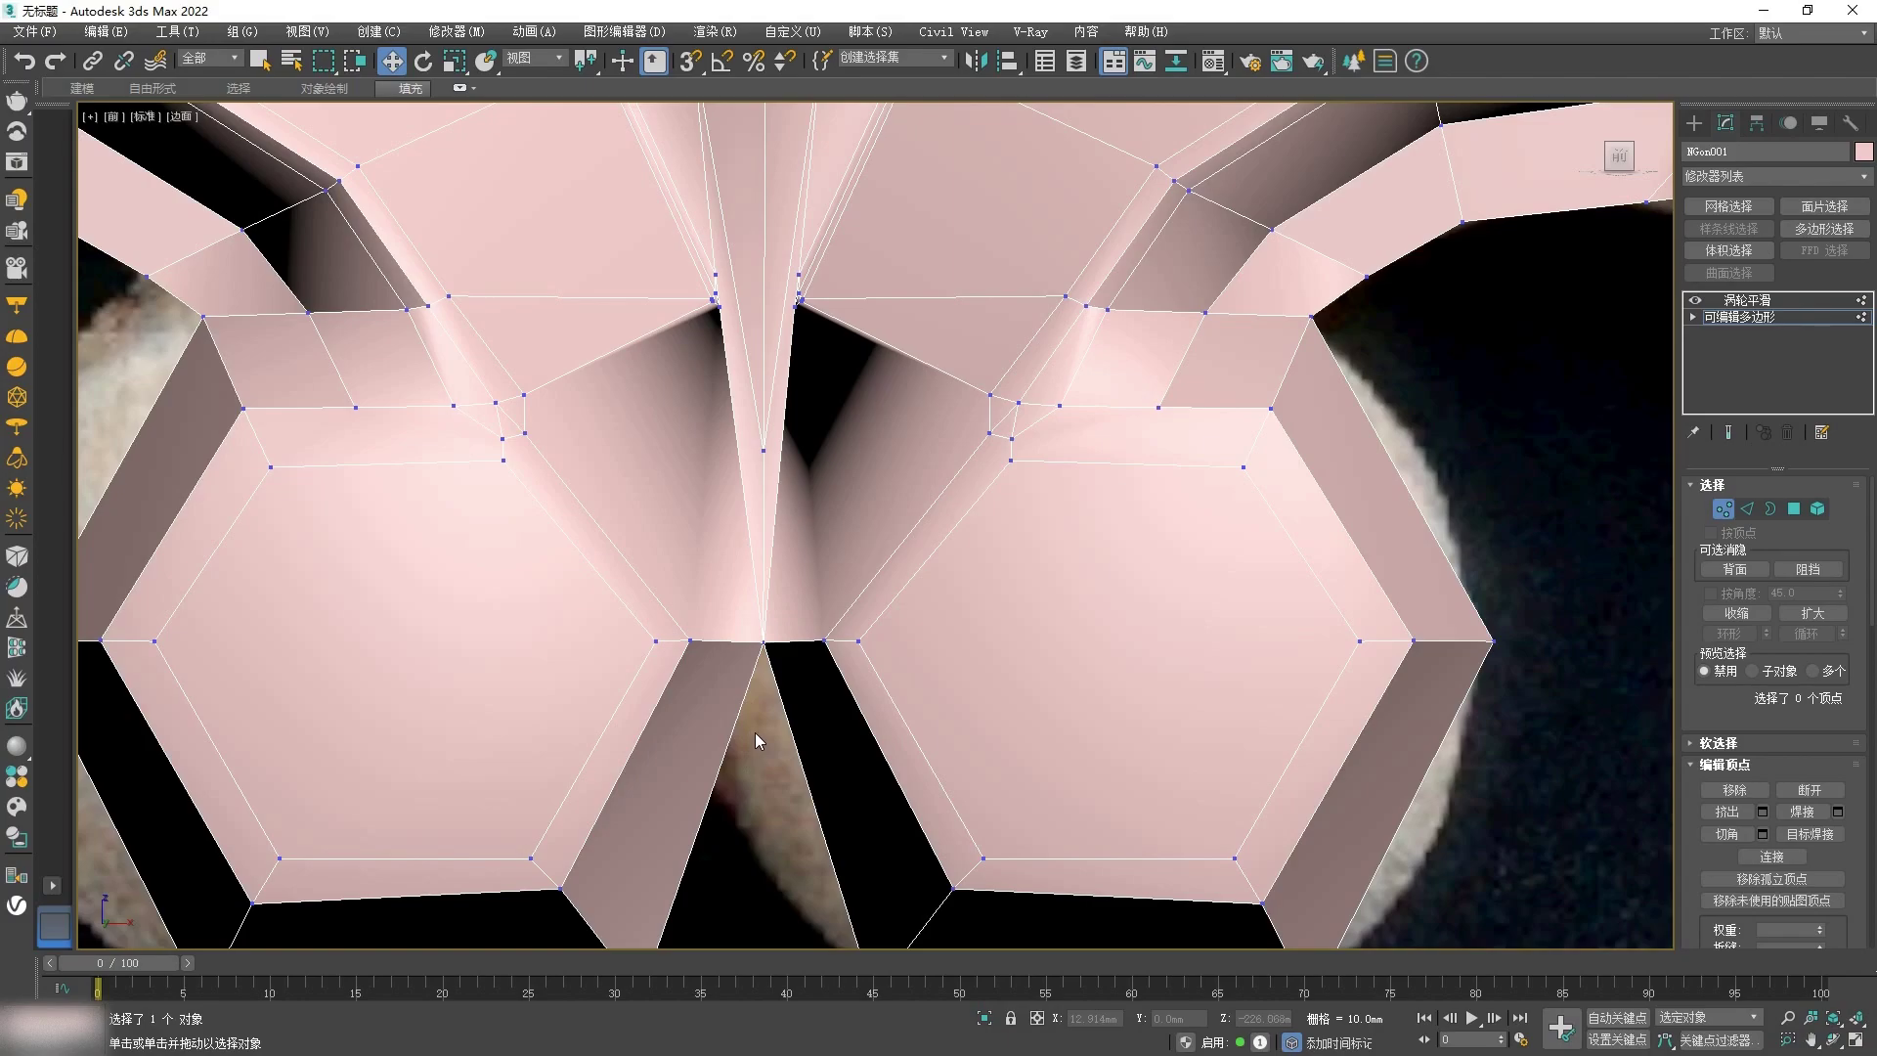
{"action": "scroll", "coordinate": [758, 738], "scroll_direction": "up", "scroll_amount": 2}
{"action": "scroll", "coordinate": [780, 749], "scroll_direction": "down", "scroll_amount": 2}
{"action": "middle_click_drag", "start_coordinate": [780, 749], "coordinate": [765, 651], "text": "alt"}
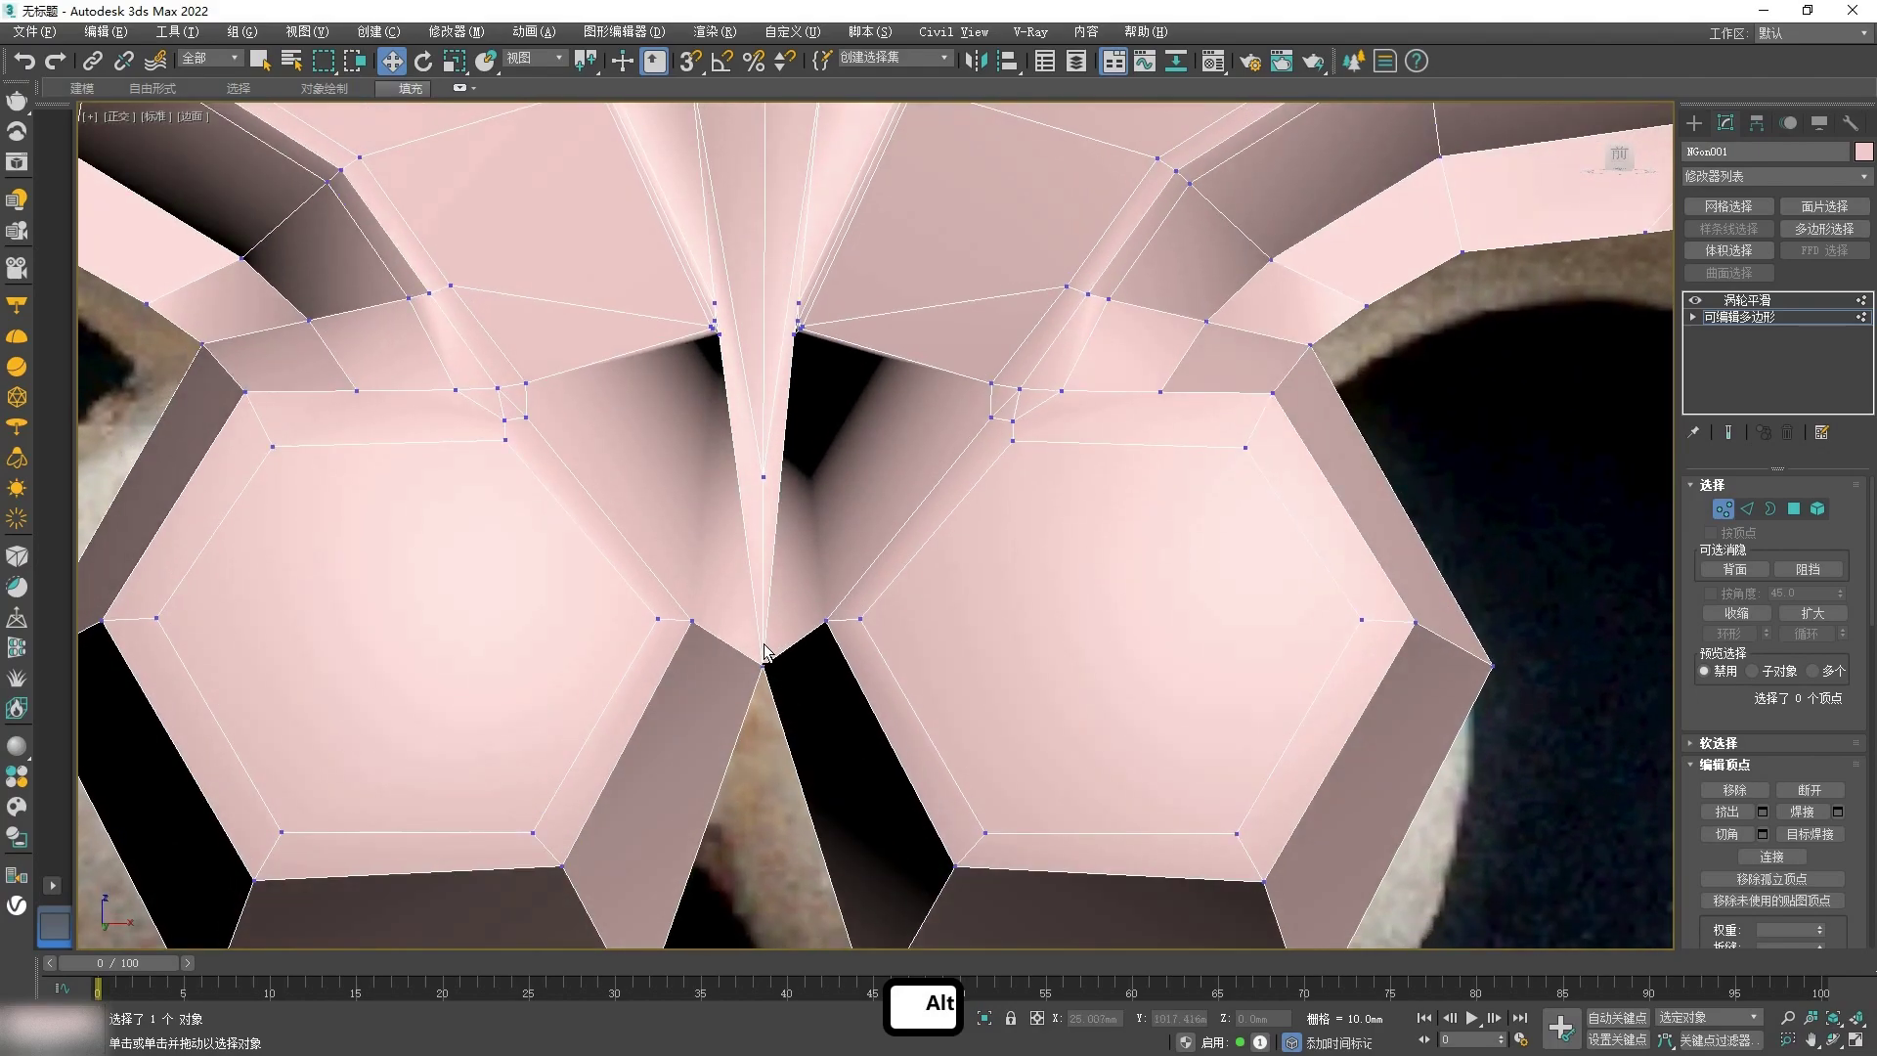
Step: Cut an edge from the centre vertex above the scroll balls across the crease to the right ball's inner rim edges
{"action": "scroll", "coordinate": [765, 651], "scroll_direction": "down", "scroll_amount": 2}
{"action": "left_click", "coordinate": [1723, 301]}
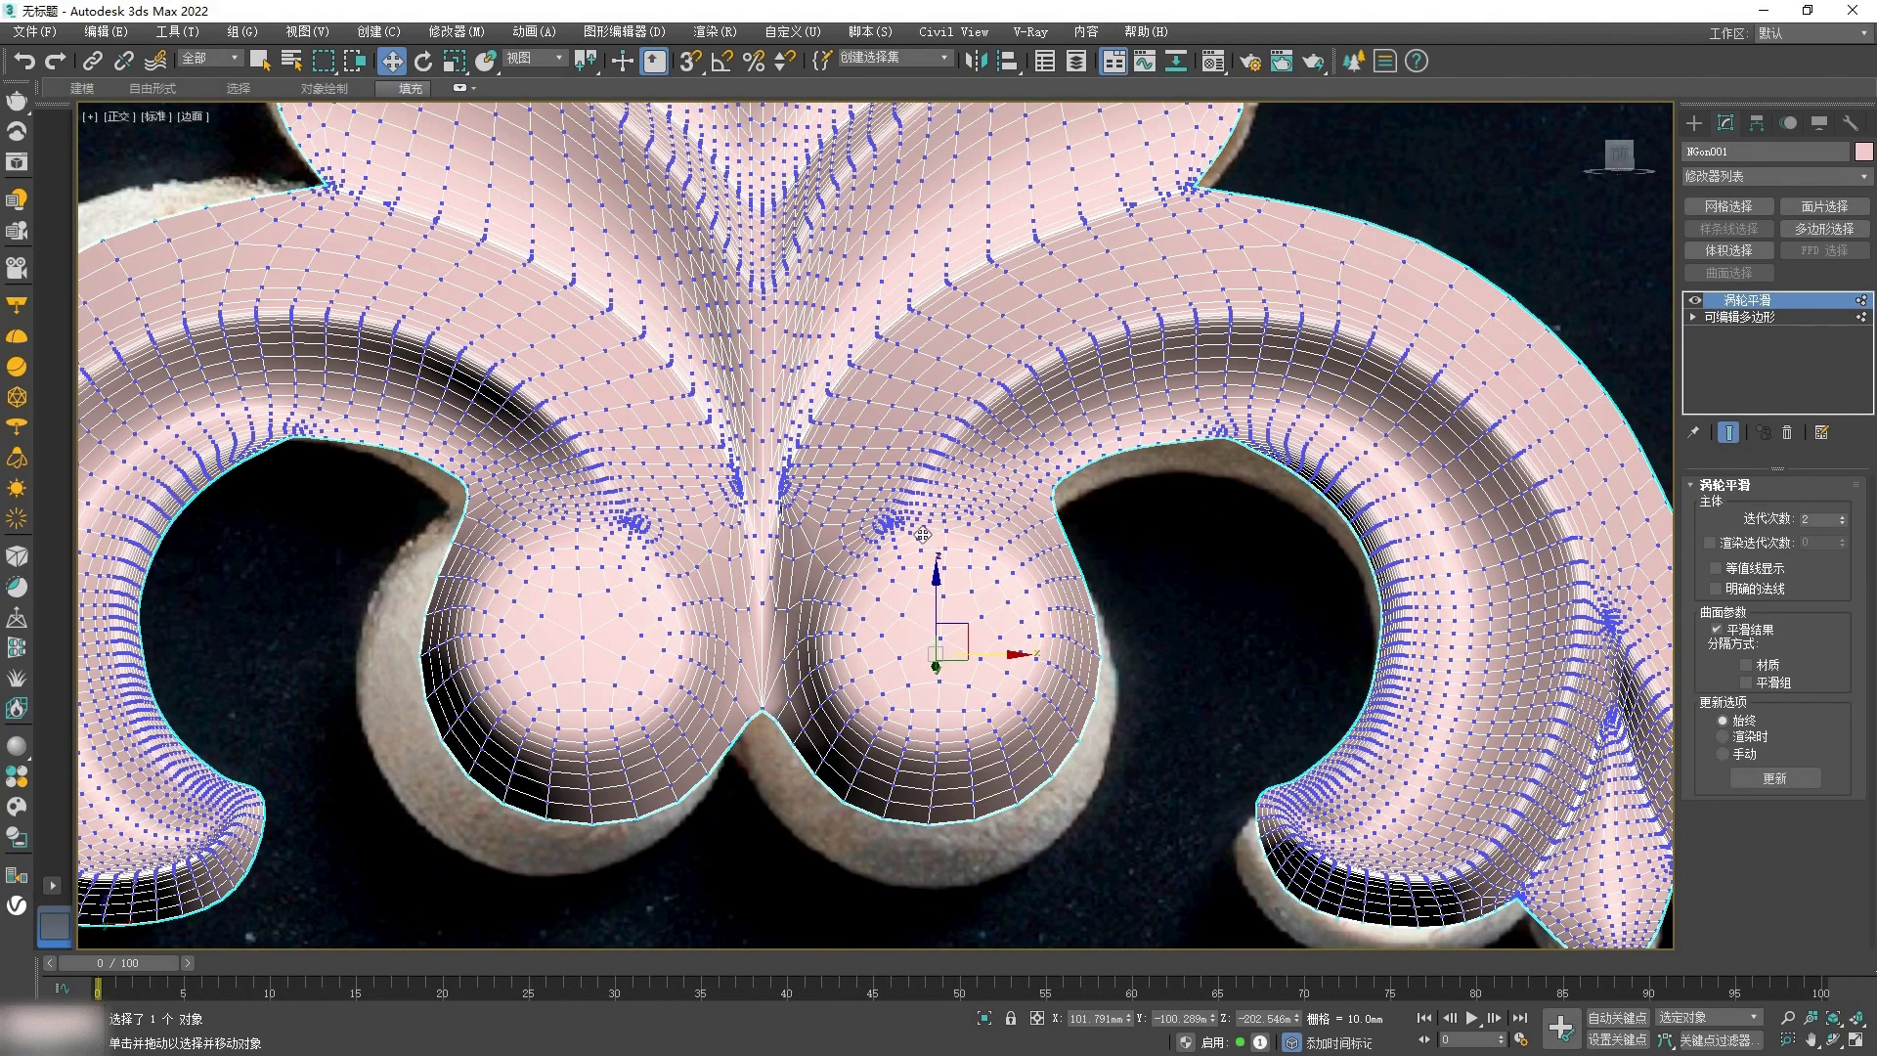
{"action": "left_click", "coordinate": [1723, 317]}
{"action": "scroll", "coordinate": [736, 545], "scroll_direction": "up", "scroll_amount": 3}
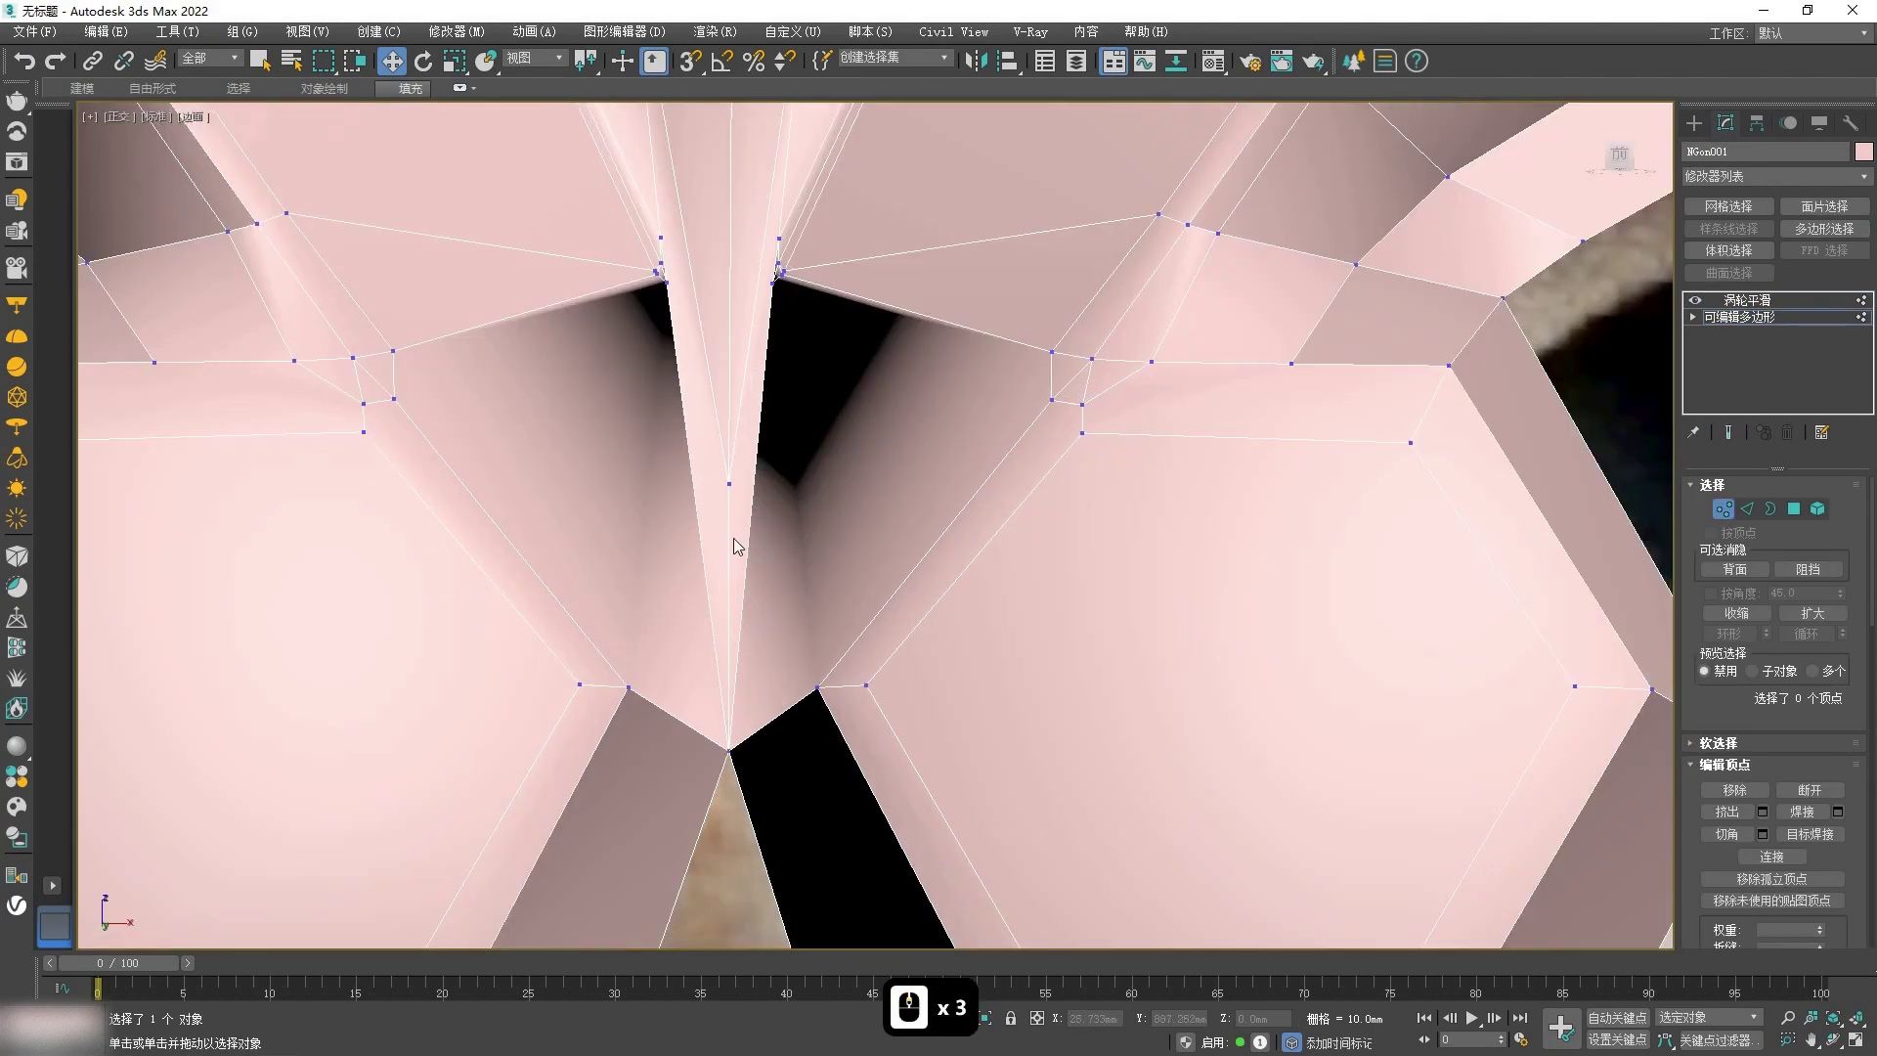
{"action": "right_click", "coordinate": [671, 528]}
{"action": "left_click", "coordinate": [771, 466]}
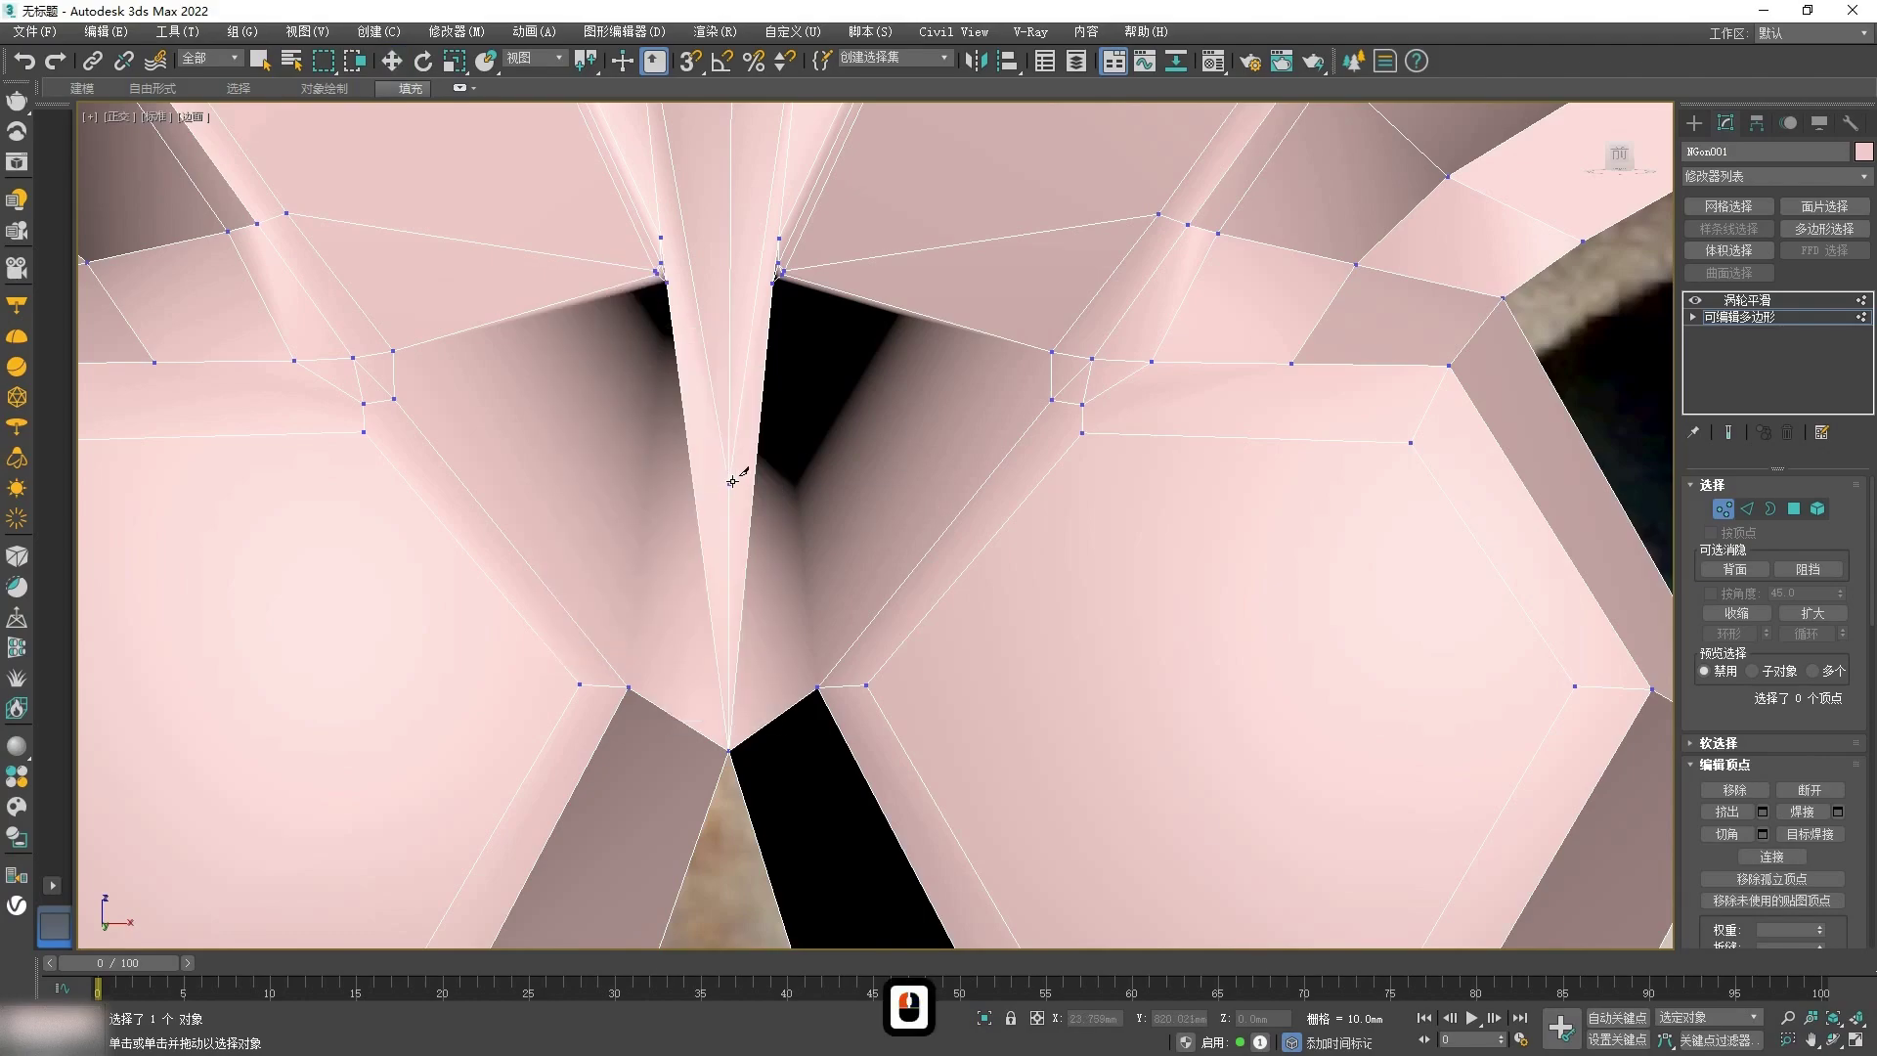
{"action": "left_click", "coordinate": [729, 483]}
{"action": "left_click", "coordinate": [753, 496]}
{"action": "left_click", "coordinate": [943, 593]}
{"action": "right_click", "coordinate": [942, 593]}
Step: Cut a matching edge from the same centre vertex across the crease to the left ball's inner rim edges
{"action": "left_click", "coordinate": [729, 483]}
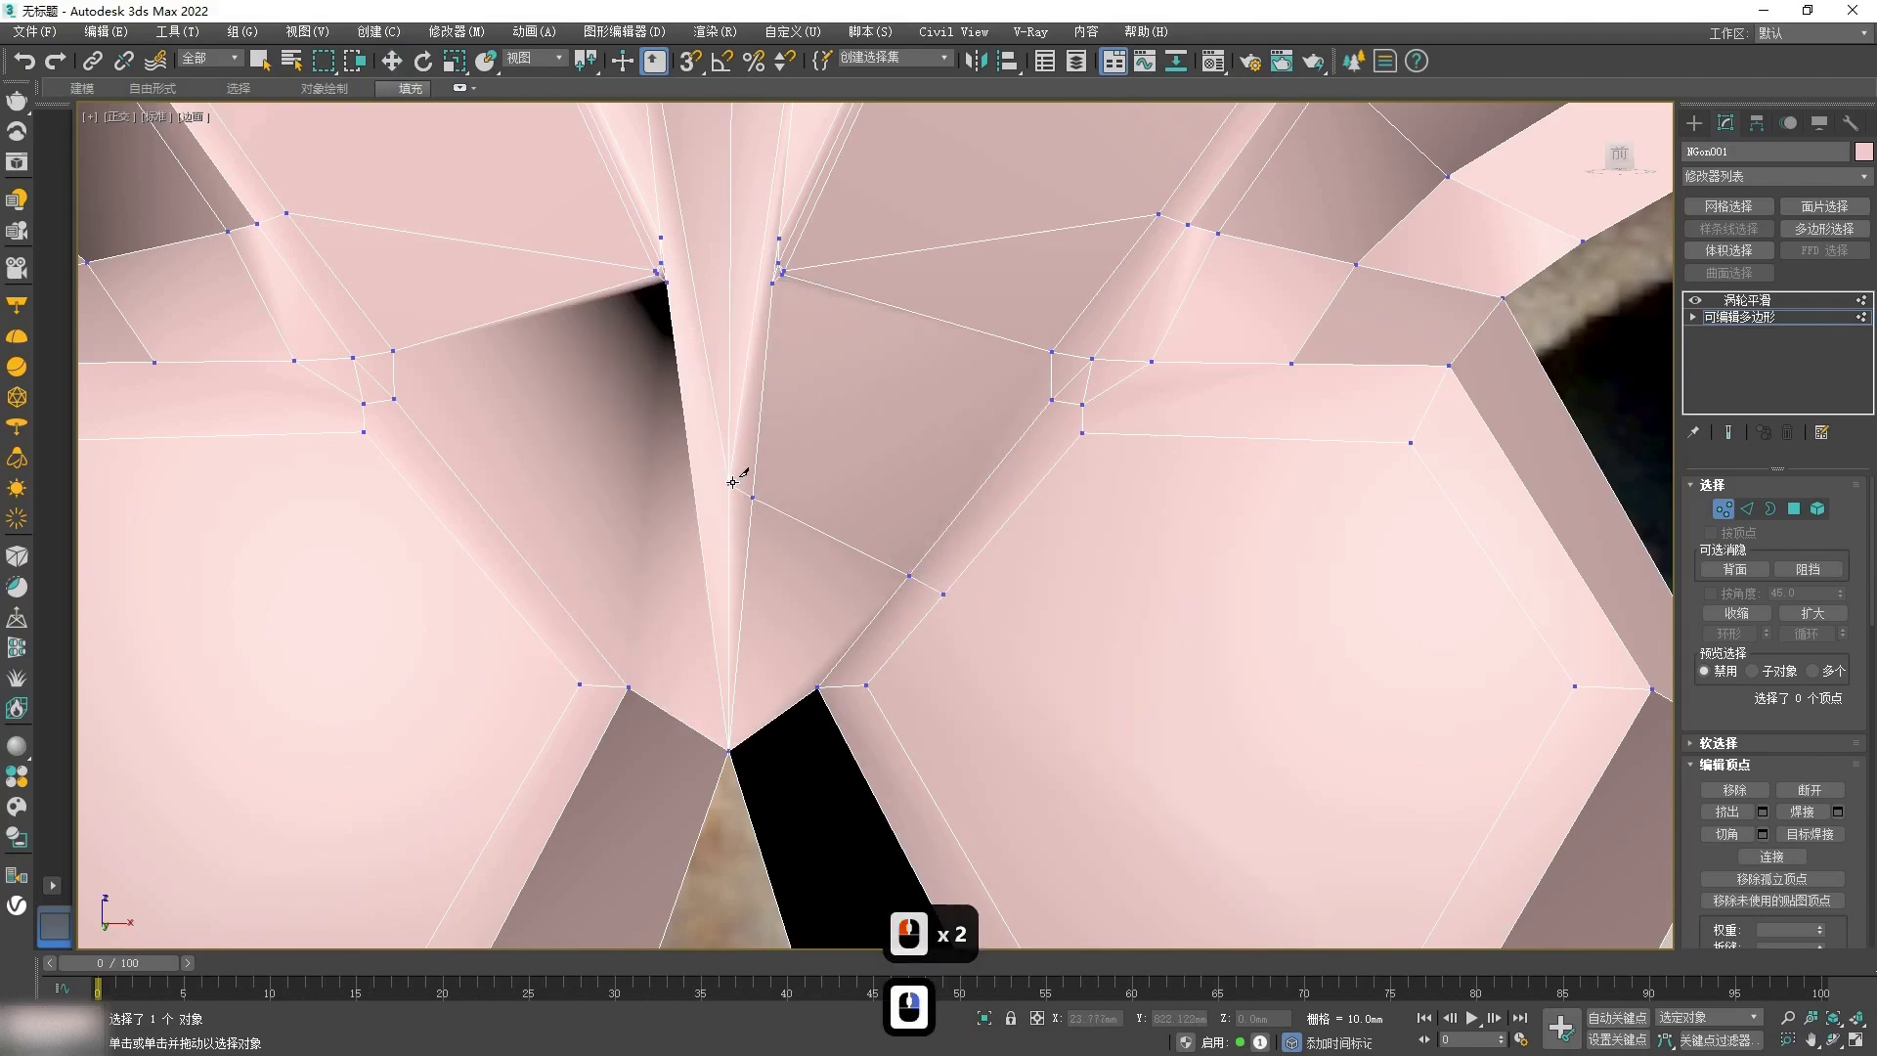
{"action": "left_click", "coordinate": [696, 497]}
{"action": "left_click", "coordinate": [530, 566]}
{"action": "left_click", "coordinate": [488, 577]}
{"action": "right_click", "coordinate": [745, 778]}
{"action": "scroll", "coordinate": [753, 770], "scroll_direction": "down", "scroll_amount": 3}
{"action": "middle_click_drag", "start_coordinate": [753, 771], "coordinate": [758, 658]}
{"action": "scroll", "coordinate": [745, 665], "scroll_direction": "up", "scroll_amount": 3}
Step: In the front view, lower the five vertices where the two balls meet and the centre vertex above them
{"action": "right_click", "coordinate": [739, 669]}
{"action": "left_click", "coordinate": [520, 537]}
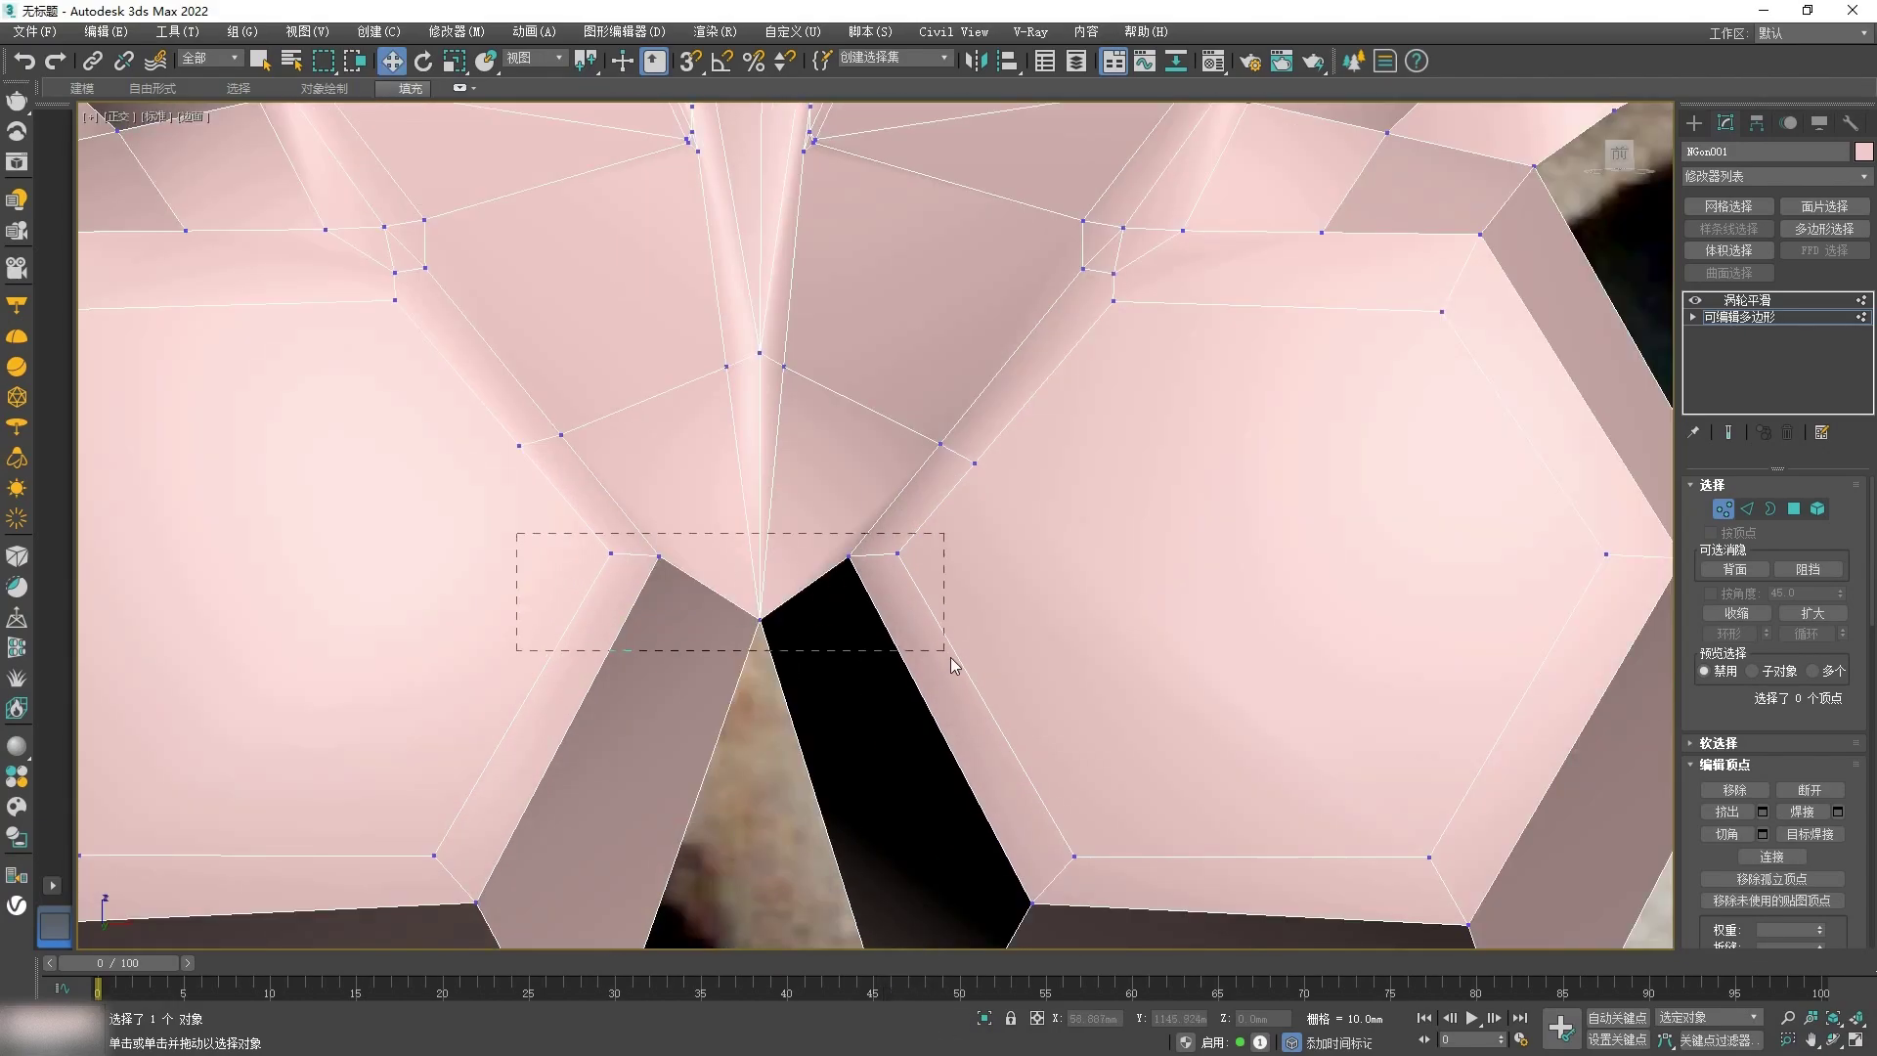
{"action": "left_click_drag", "start_coordinate": [947, 653], "coordinate": [945, 651]}
{"action": "scroll", "coordinate": [817, 702], "scroll_direction": "down", "scroll_amount": 4}
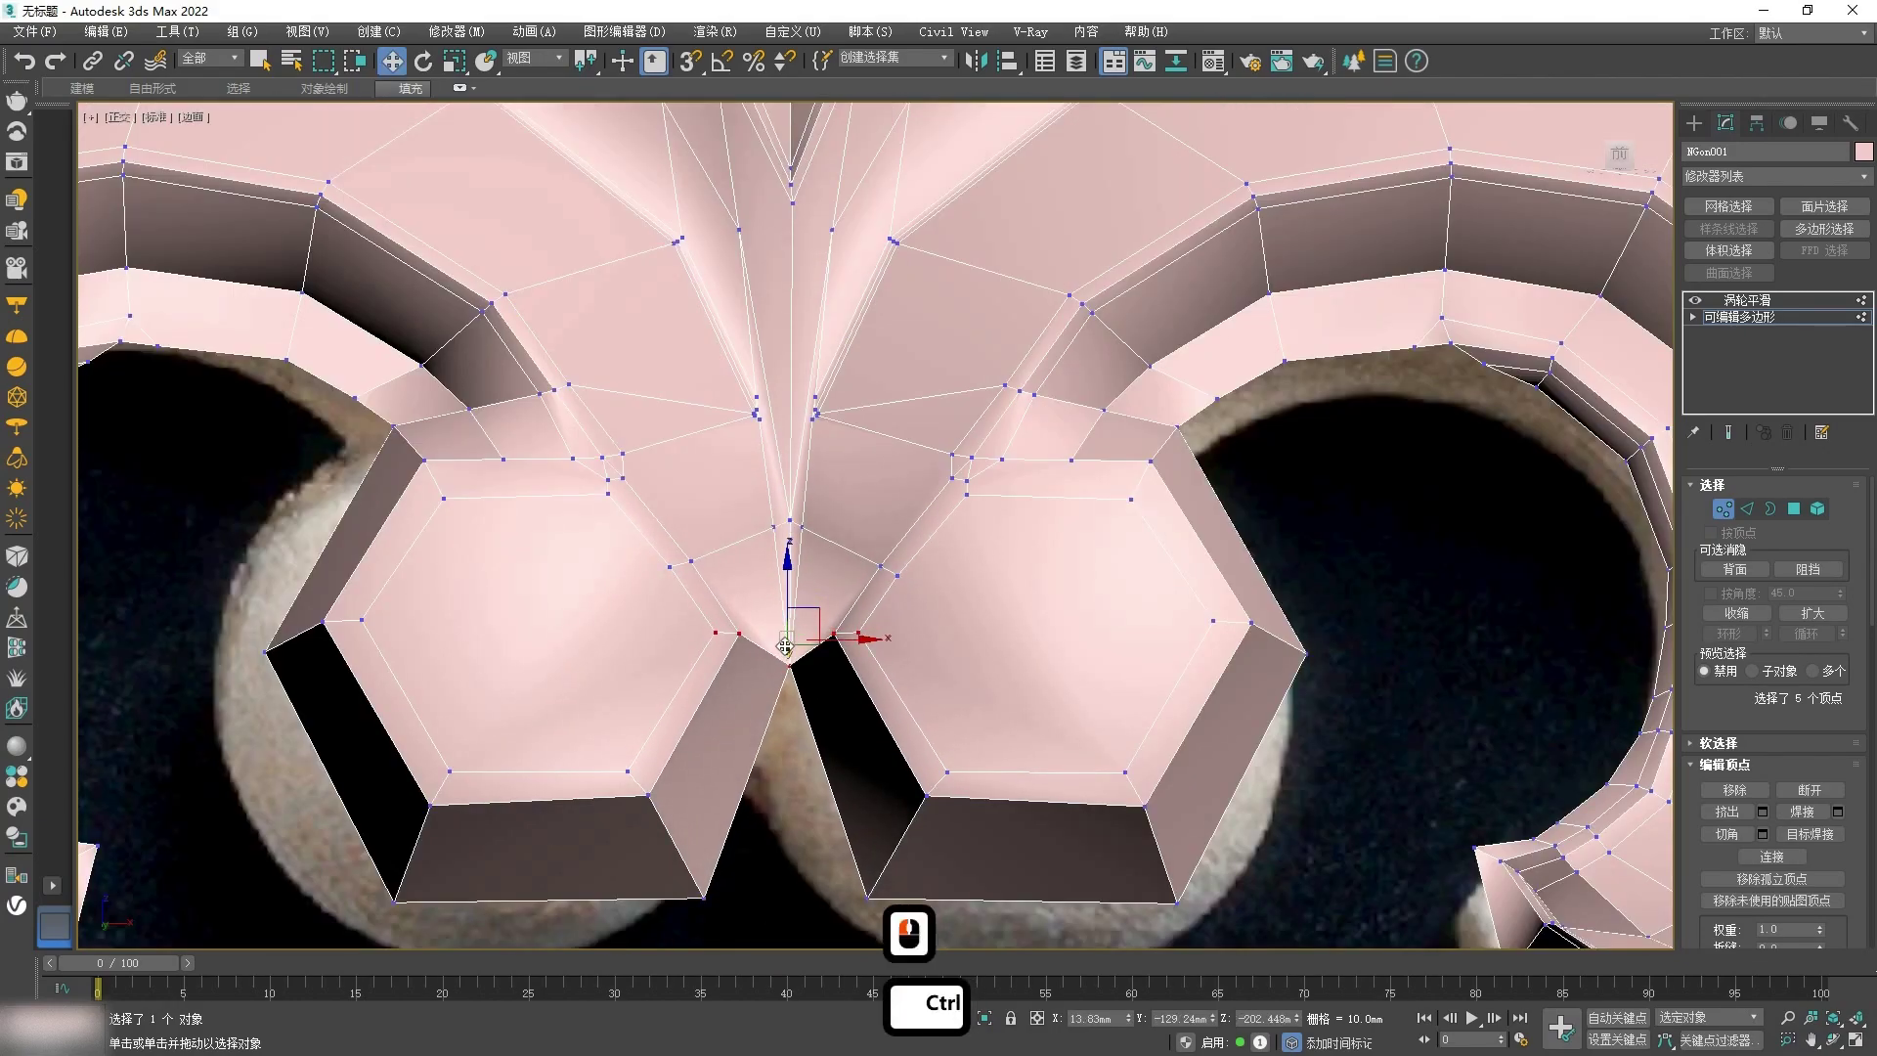
{"action": "key", "text": "f"}
{"action": "scroll", "coordinate": [900, 649], "scroll_direction": "up", "scroll_amount": 10}
{"action": "left_click_drag", "start_coordinate": [839, 446], "coordinate": [815, 499]}
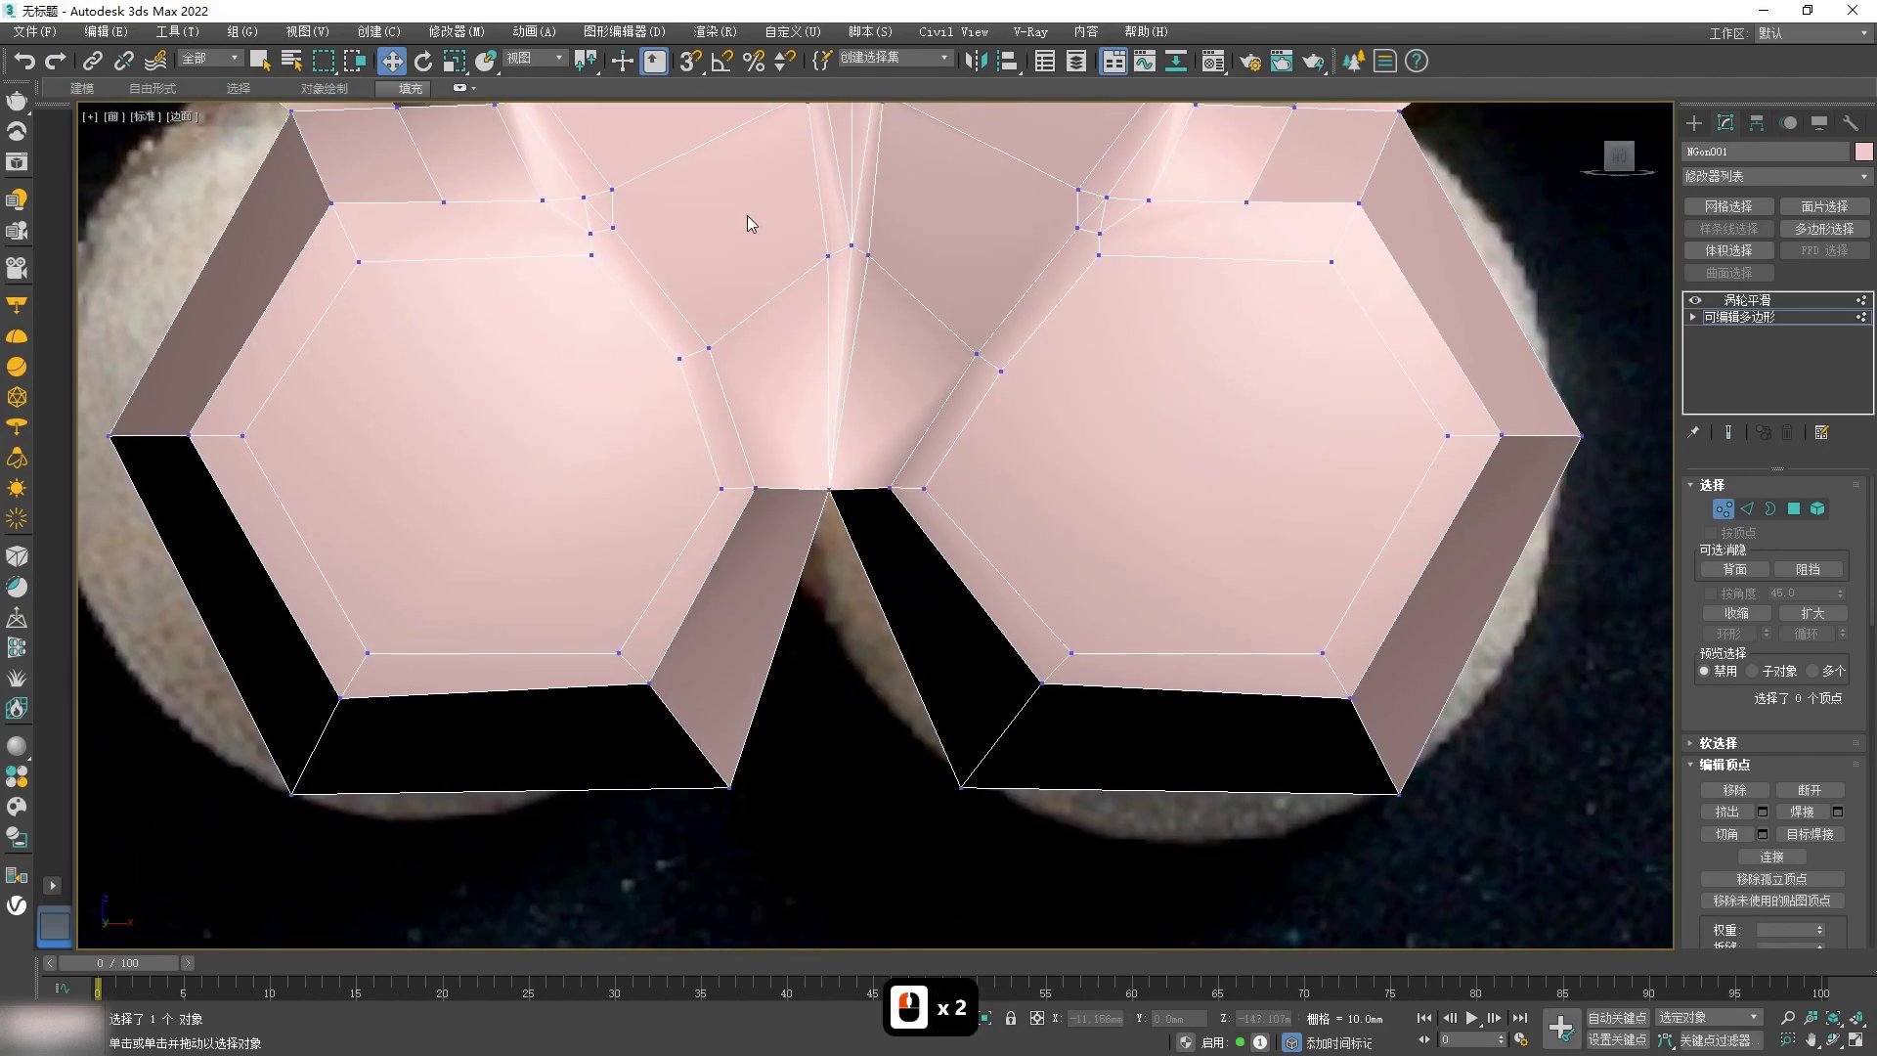
{"action": "left_click_drag", "start_coordinate": [846, 242], "coordinate": [838, 293]}
{"action": "left_click", "coordinate": [816, 538]}
{"action": "middle_click_drag", "start_coordinate": [830, 555], "coordinate": [966, 484], "text": "alt"}
{"action": "key", "text": "4"}
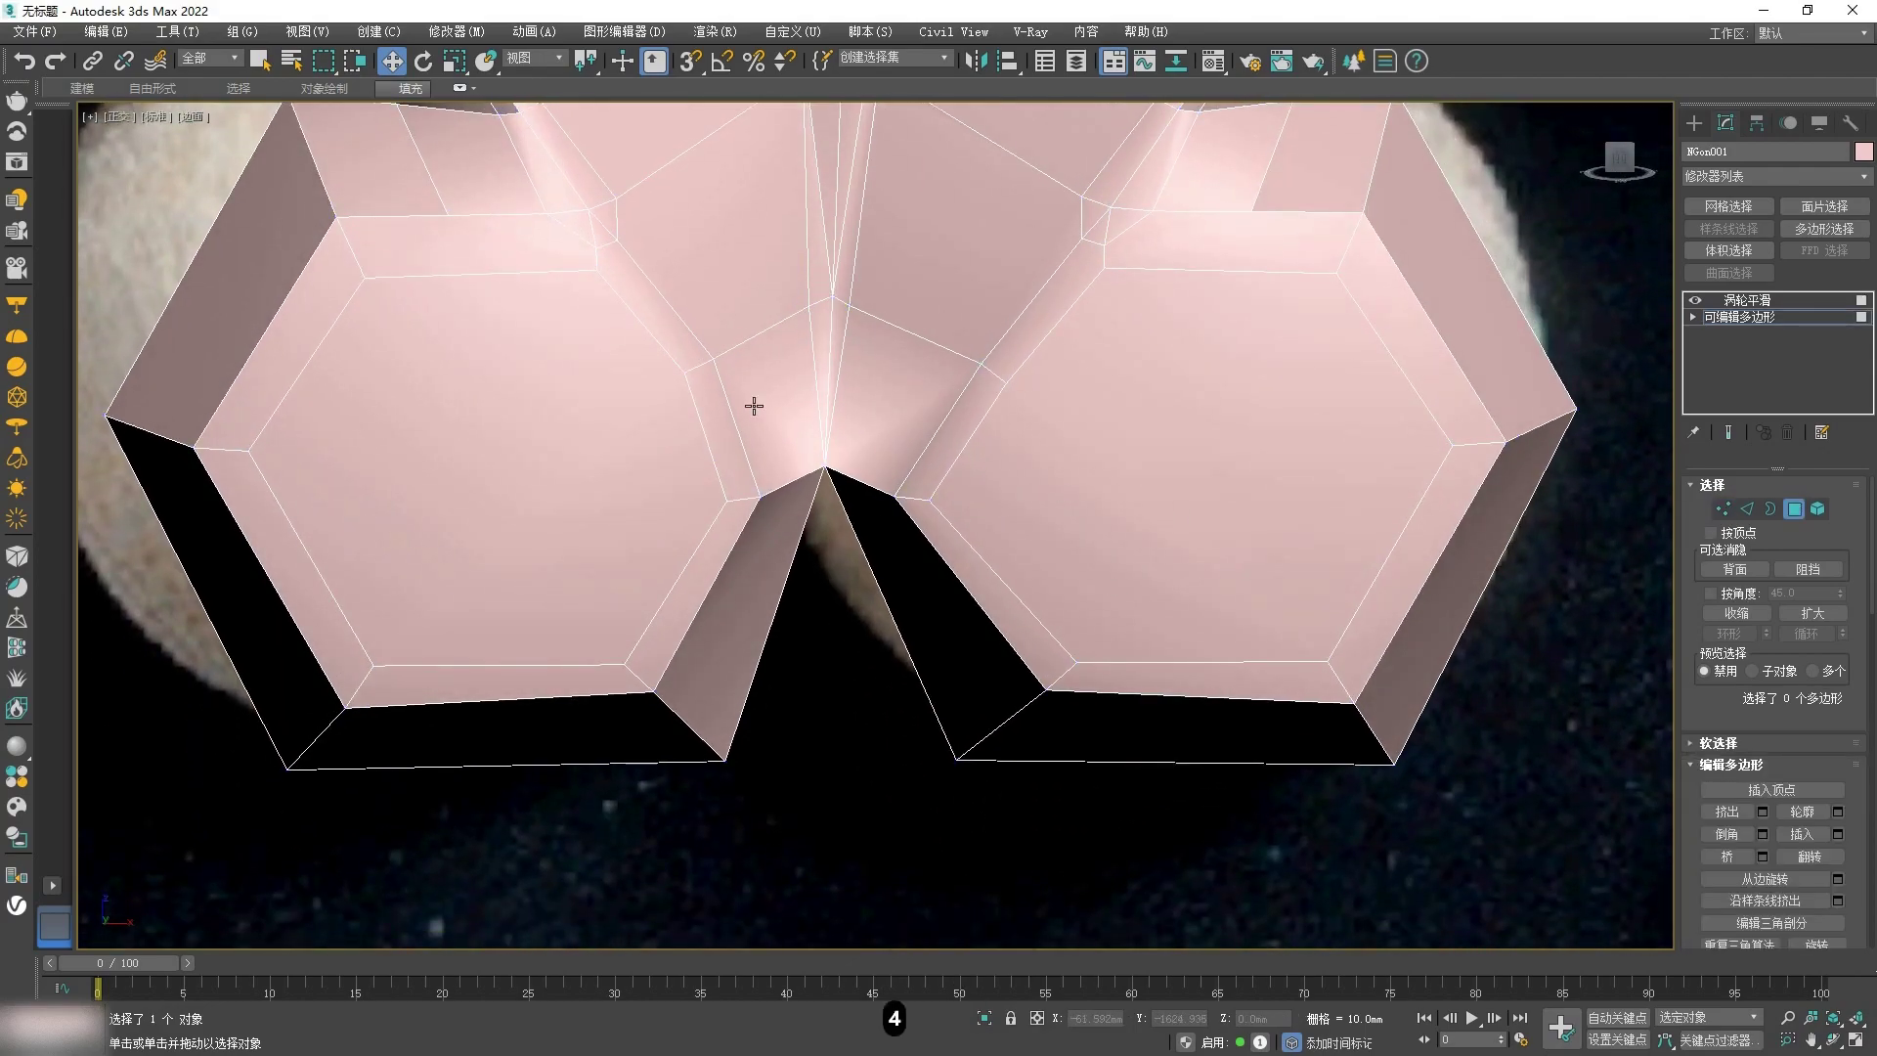
{"action": "left_click", "coordinate": [762, 406]}
{"action": "left_click", "coordinate": [892, 398], "text": "ctrl"}
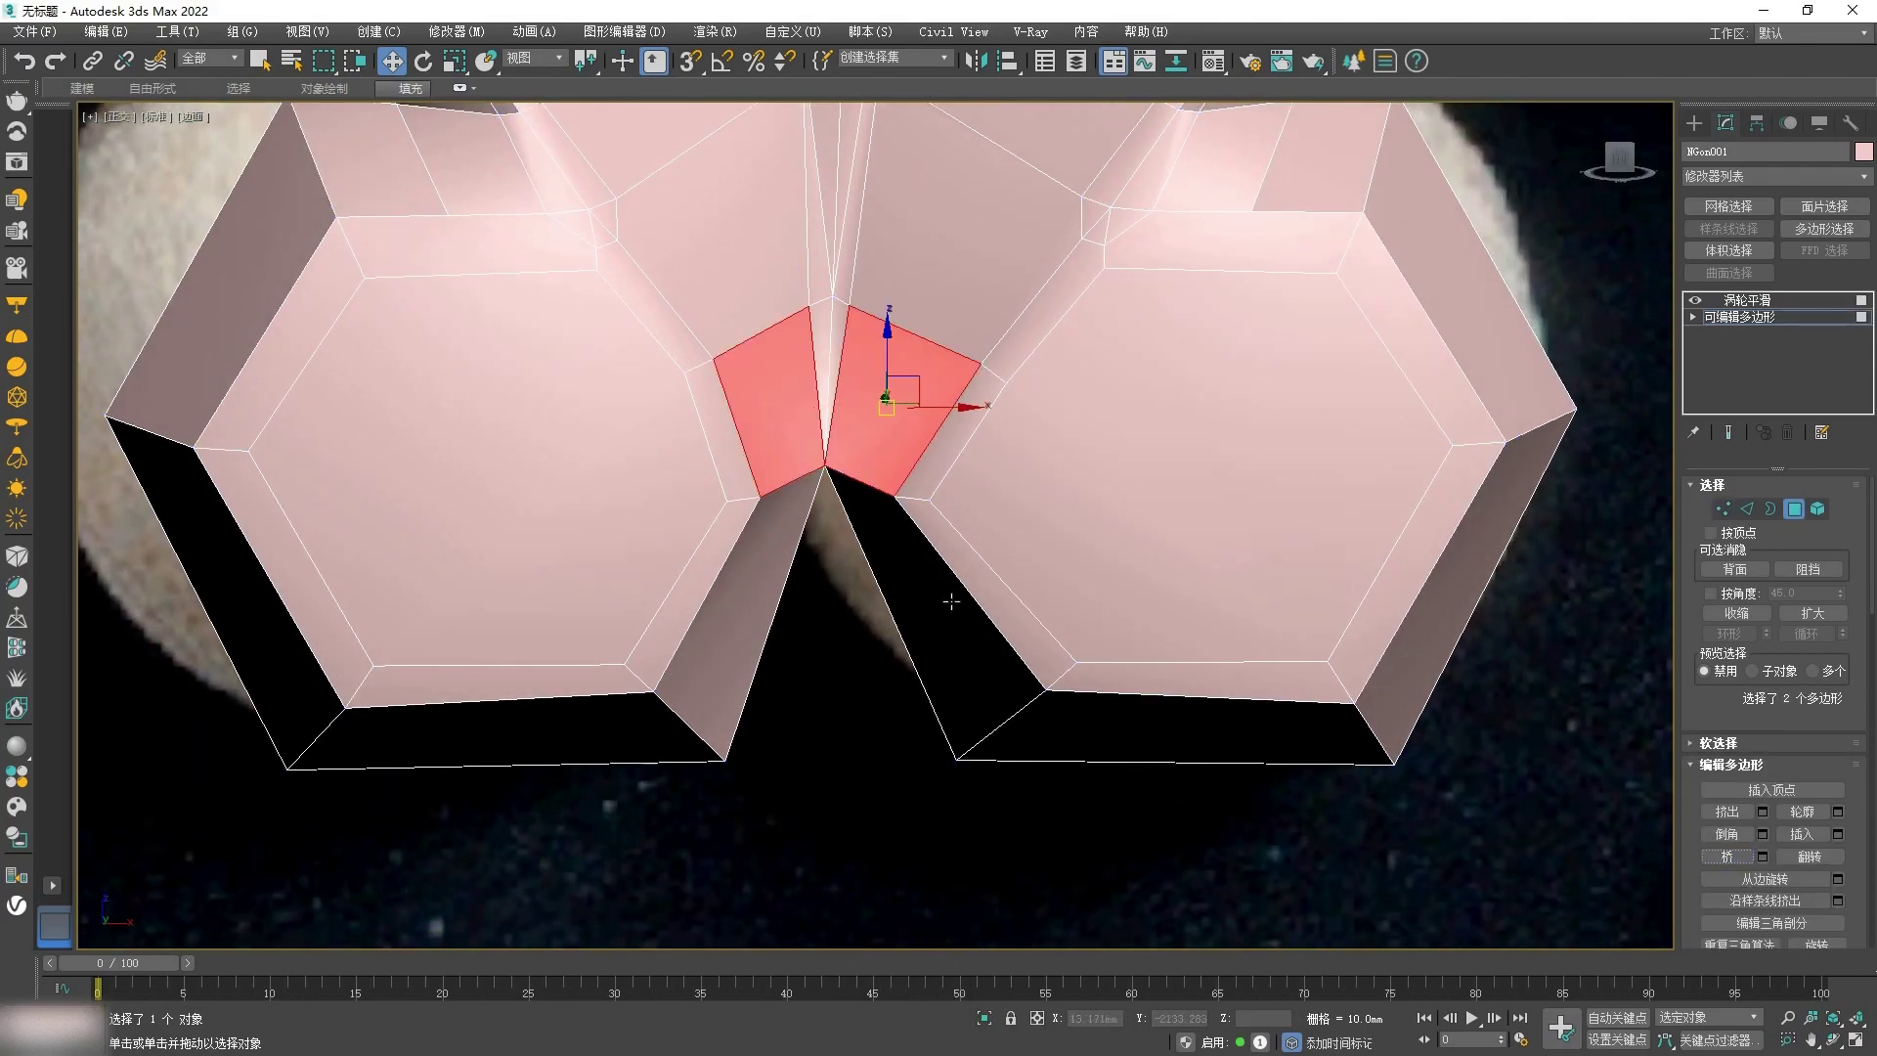
{"action": "left_click", "coordinate": [803, 591]}
Step: Cut a line just above the junction of the balls, from the left ball's rim across the narrow centre strip to the right ball's rim
{"action": "scroll", "coordinate": [822, 626], "scroll_direction": "up", "scroll_amount": 2}
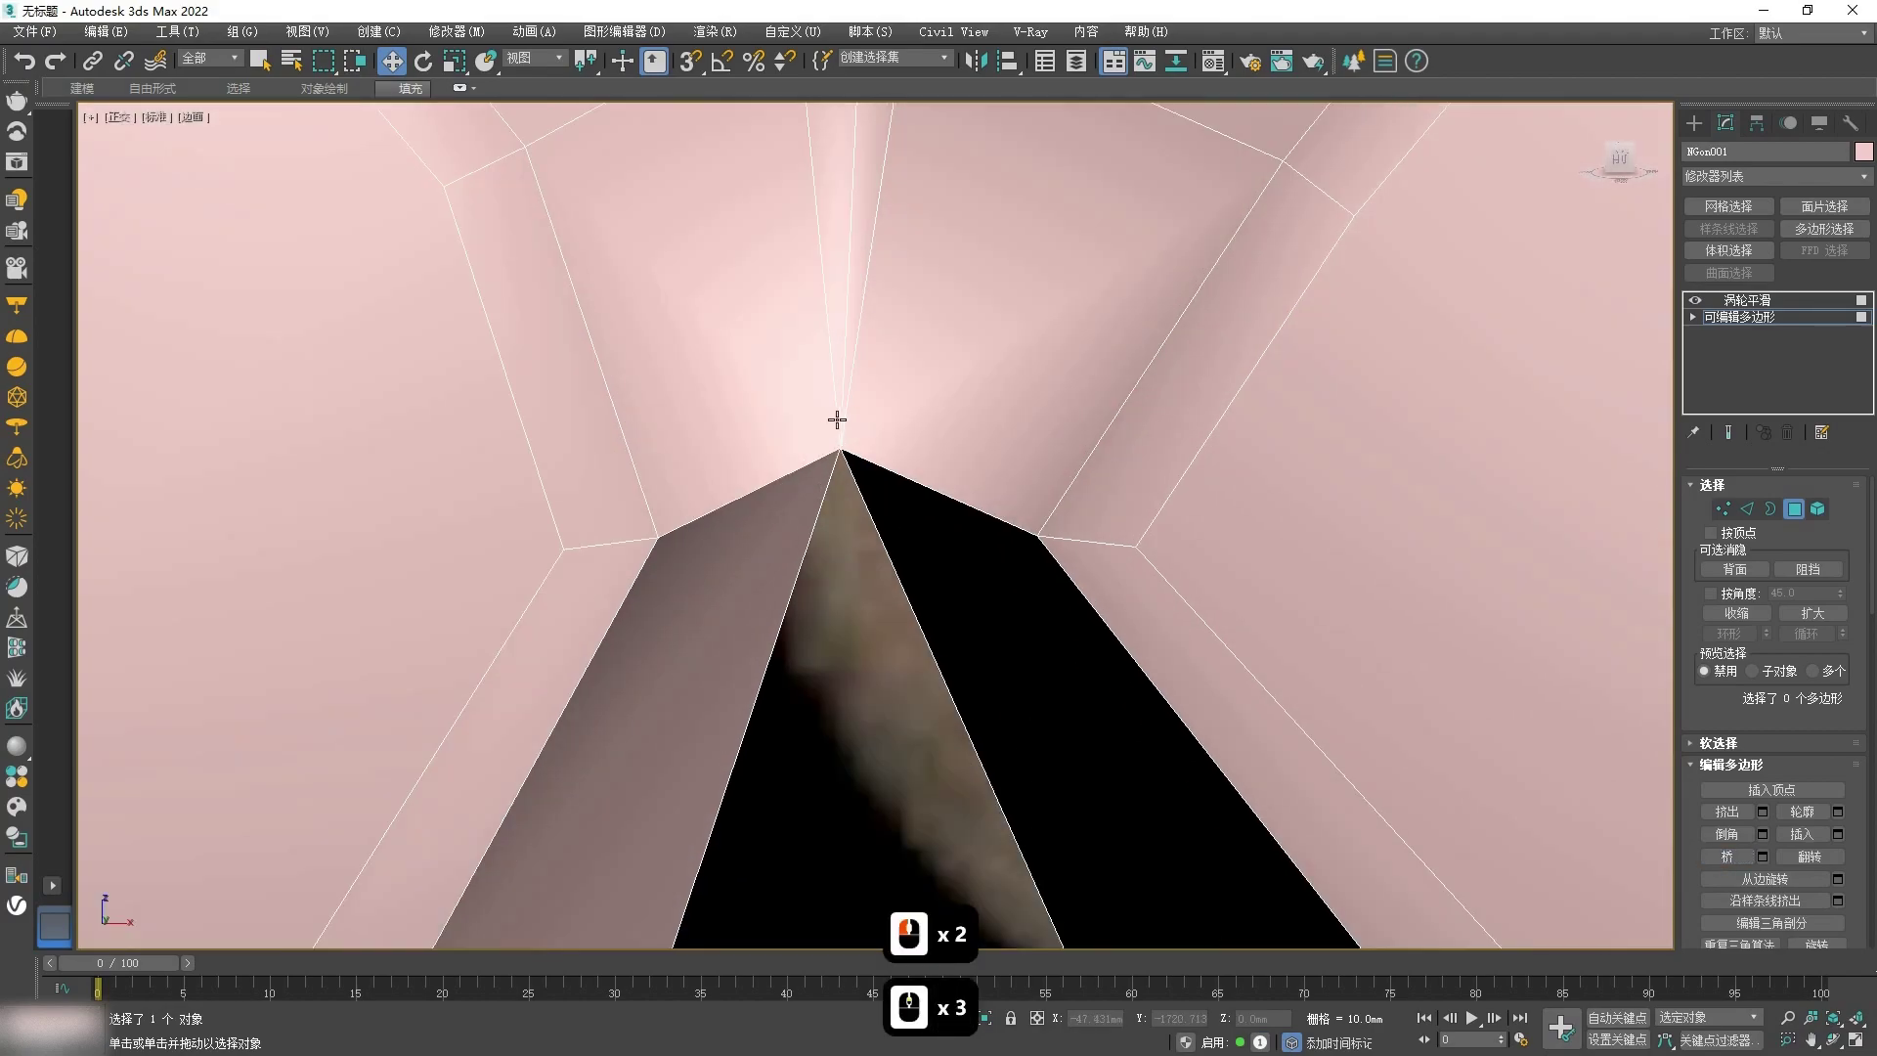
{"action": "scroll", "coordinate": [837, 647], "scroll_direction": "down", "scroll_amount": 2}
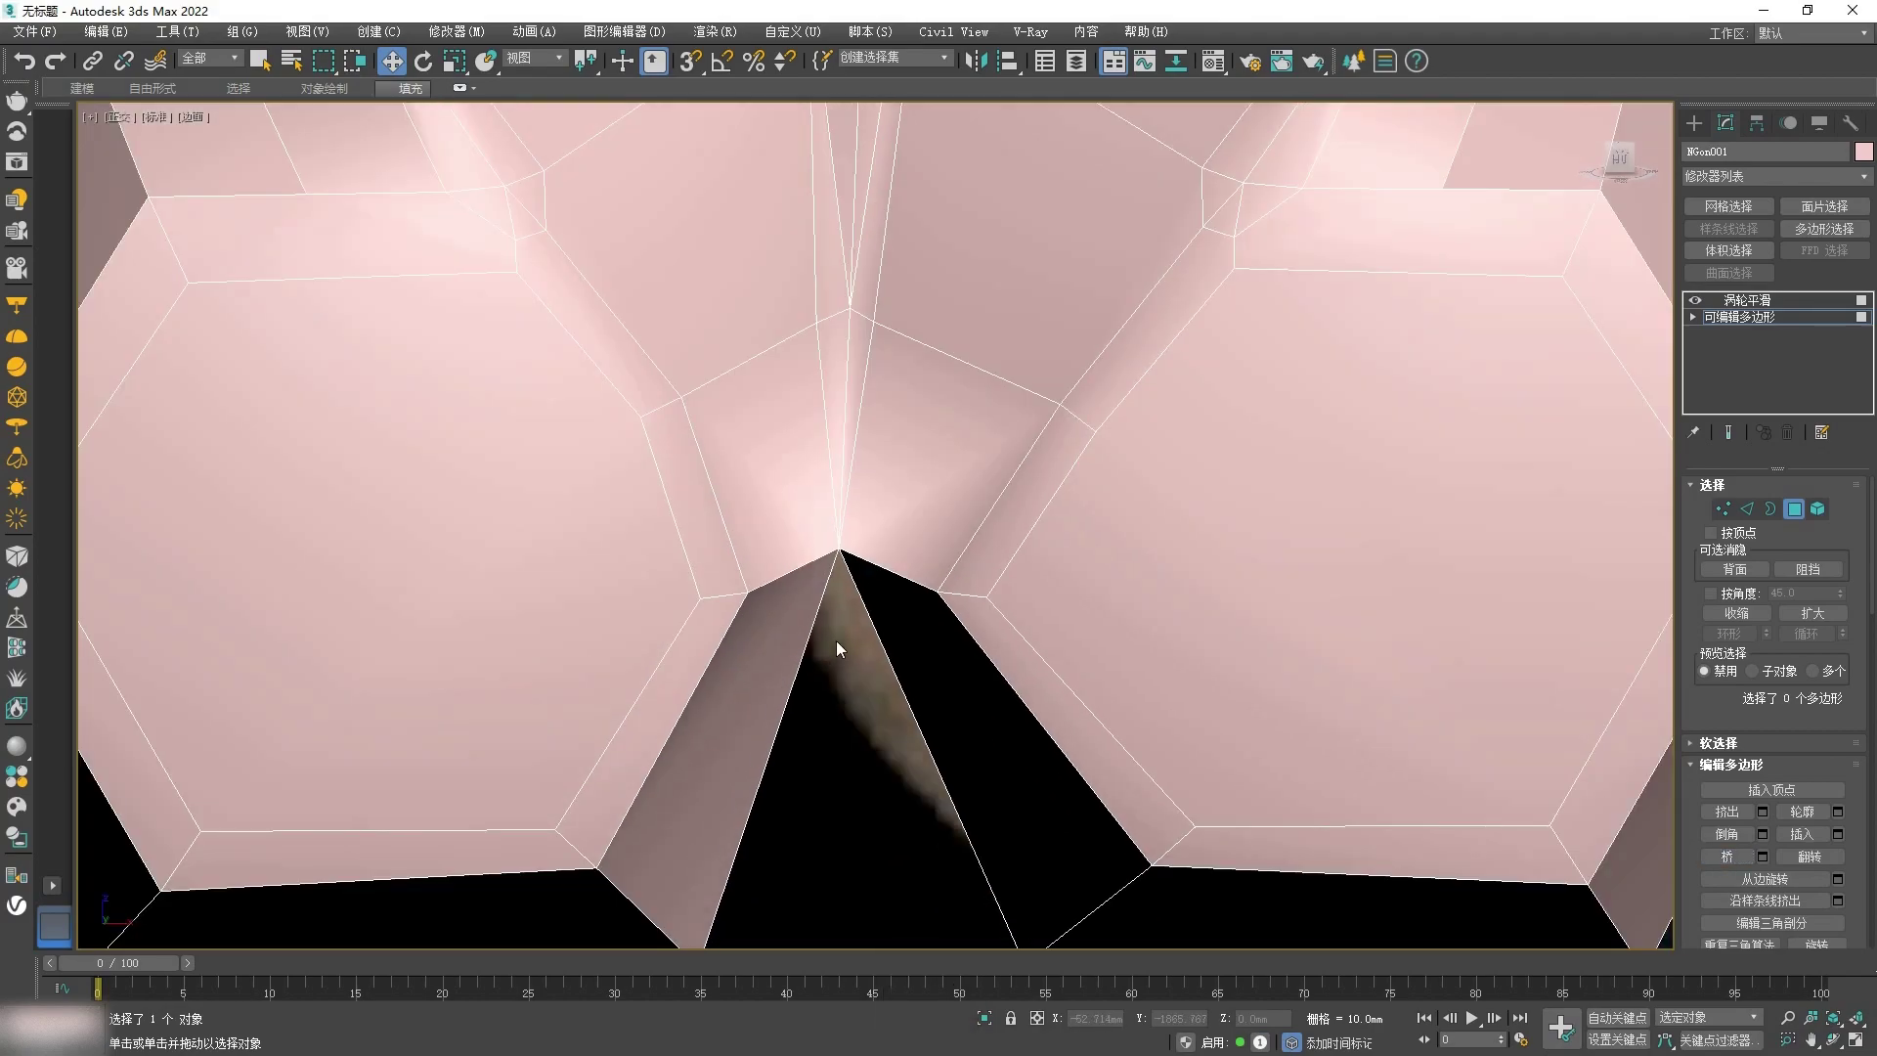
{"action": "right_click", "coordinate": [839, 649]}
{"action": "left_click", "coordinate": [773, 497]}
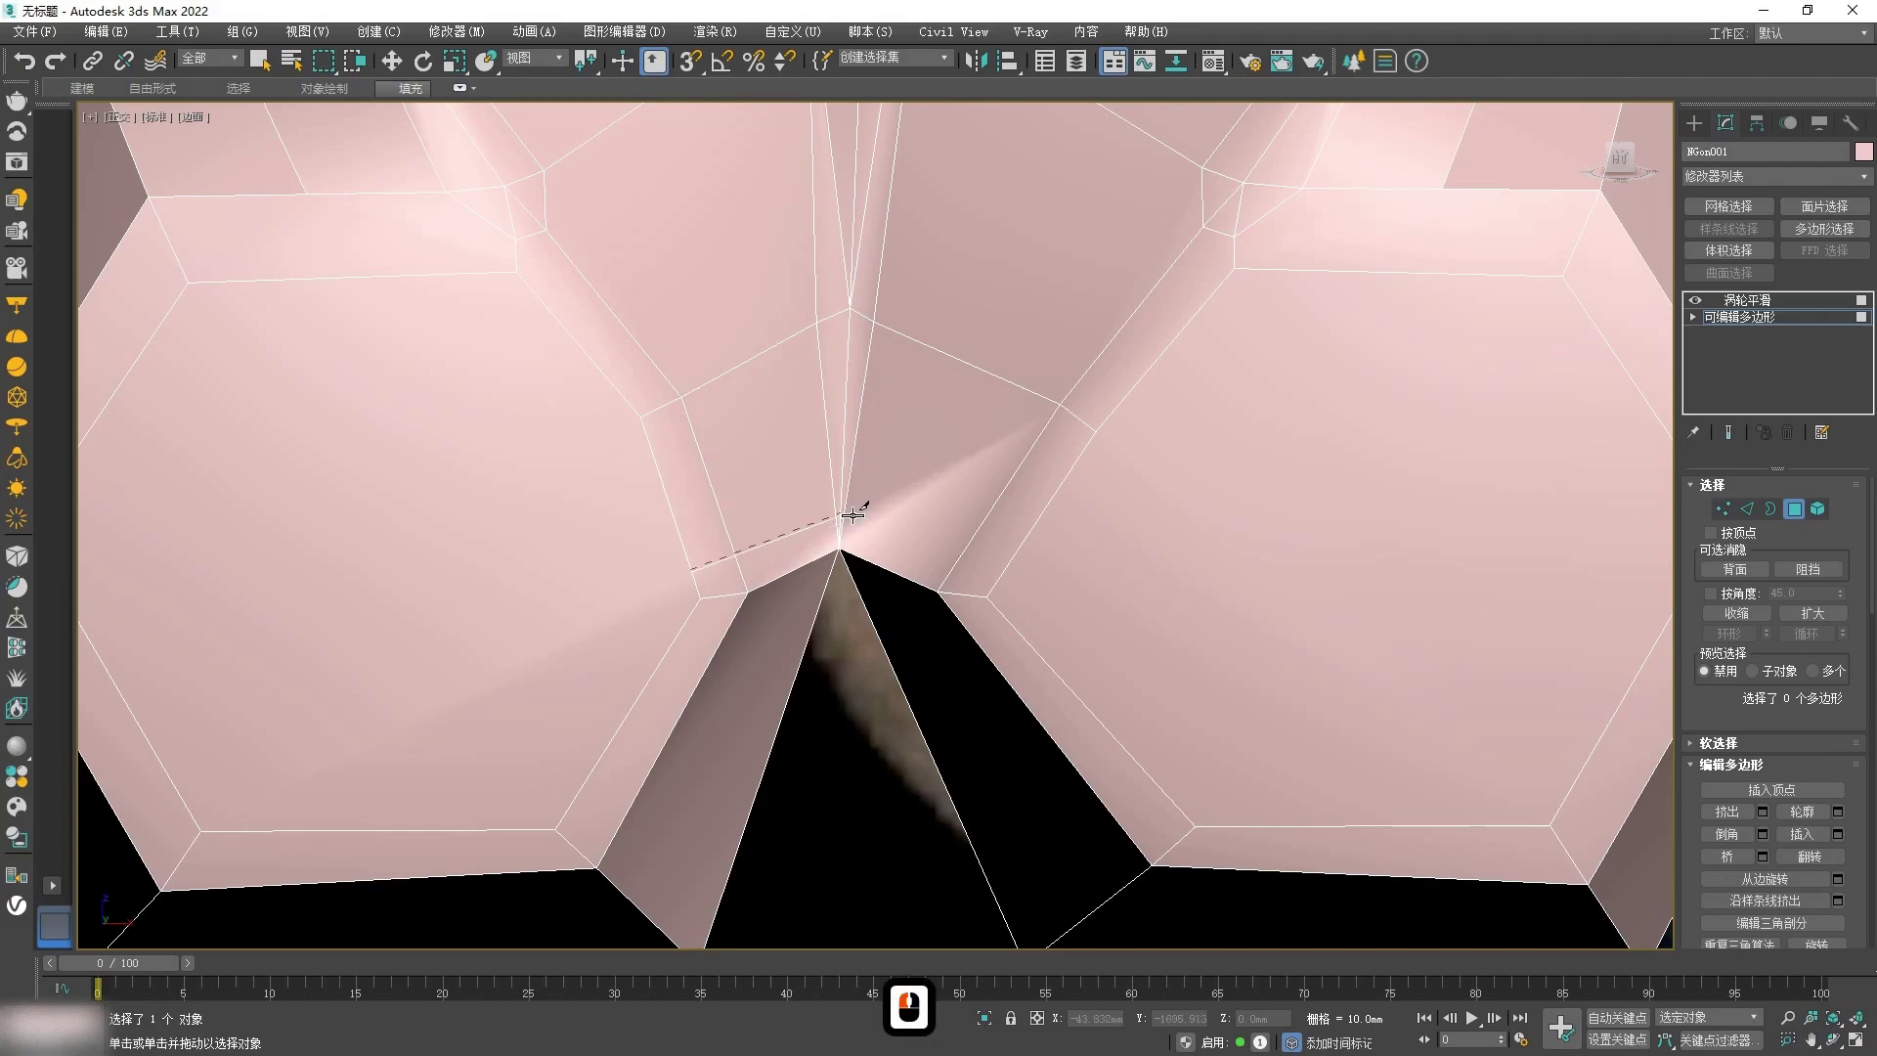
{"action": "scroll", "coordinate": [847, 516], "scroll_direction": "up", "scroll_amount": 3}
{"action": "left_click", "coordinate": [831, 516]}
{"action": "scroll", "coordinate": [829, 515], "scroll_direction": "up", "scroll_amount": 6}
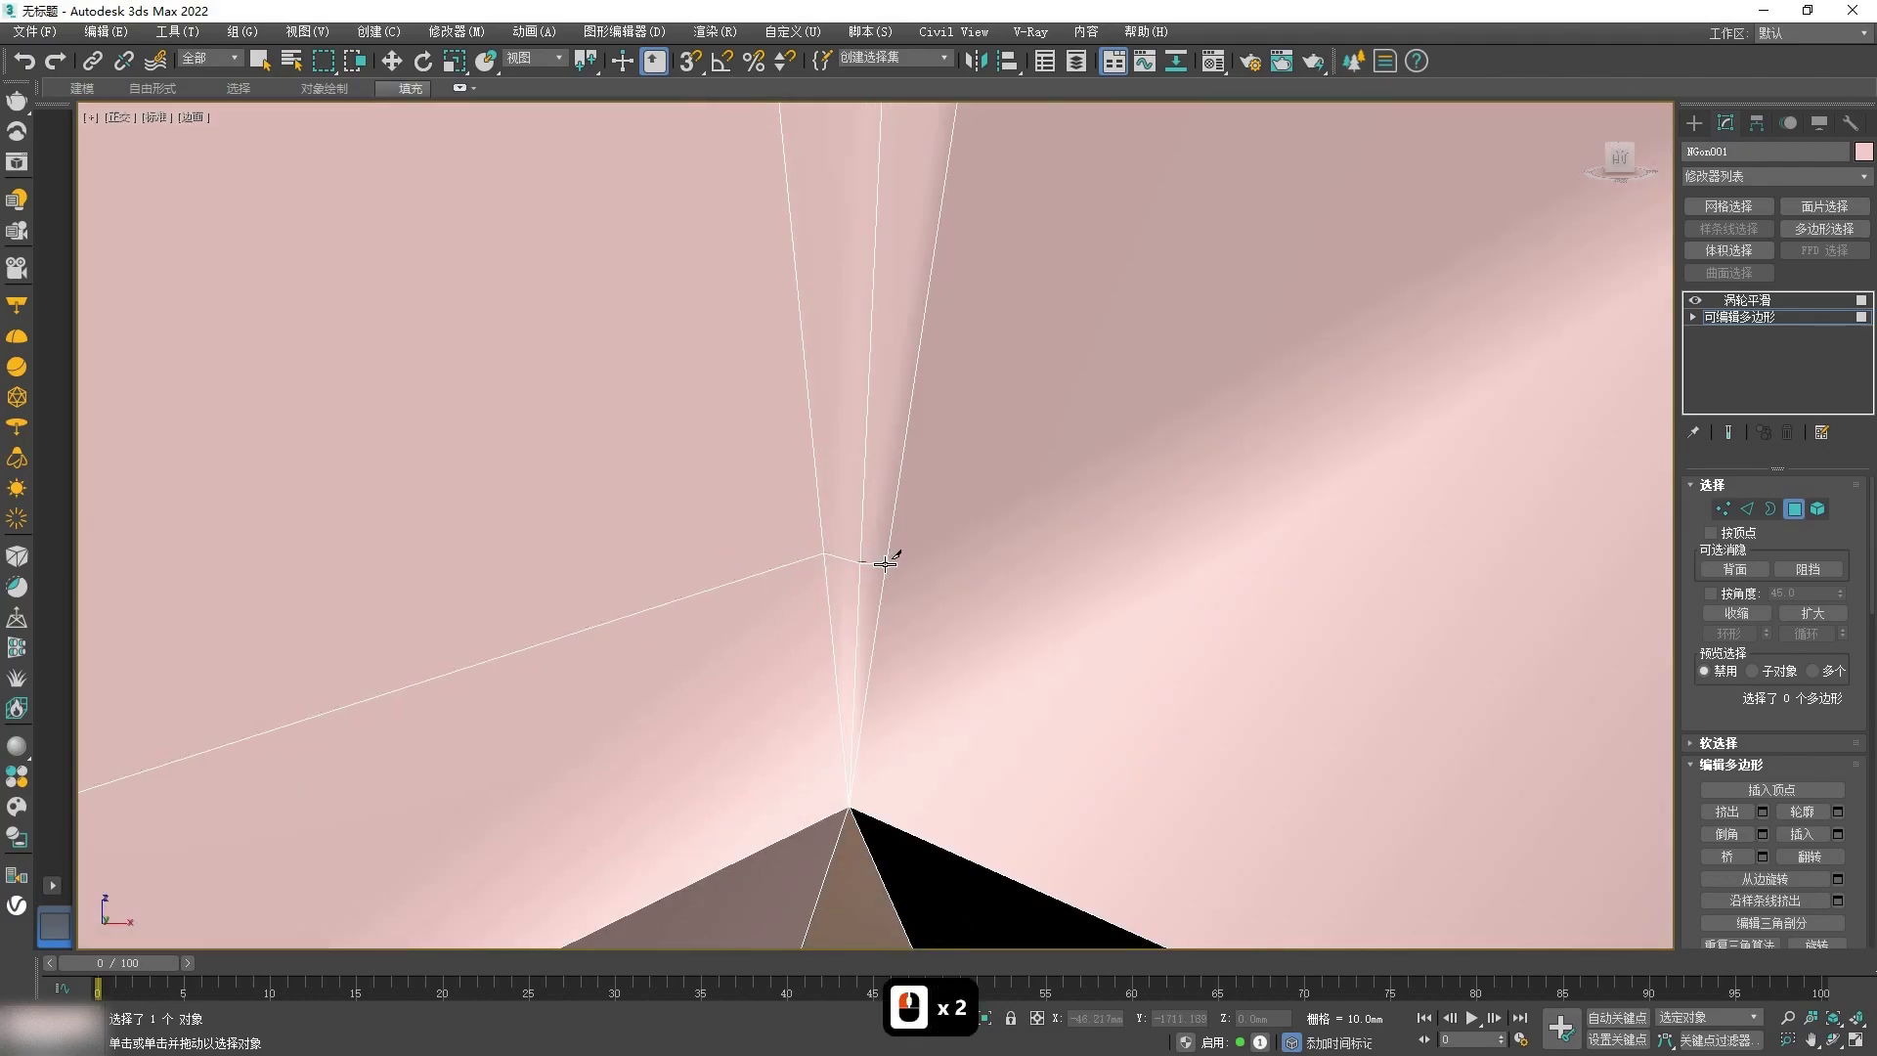
{"action": "left_click", "coordinate": [884, 563]}
{"action": "scroll", "coordinate": [895, 605], "scroll_direction": "down", "scroll_amount": 5}
{"action": "left_click", "coordinate": [1119, 672]}
{"action": "left_click", "coordinate": [1211, 689]}
{"action": "right_click", "coordinate": [1210, 689]}
{"action": "right_click", "coordinate": [1210, 689]}
{"action": "right_click", "coordinate": [1024, 660]}
{"action": "right_click", "coordinate": [880, 787]}
{"action": "left_click", "coordinate": [1024, 888]}
Step: Bridge the two crease polygons on either side of the narrow centre strip between the balls
{"action": "key", "text": "4"}
{"action": "left_click", "coordinate": [784, 531]}
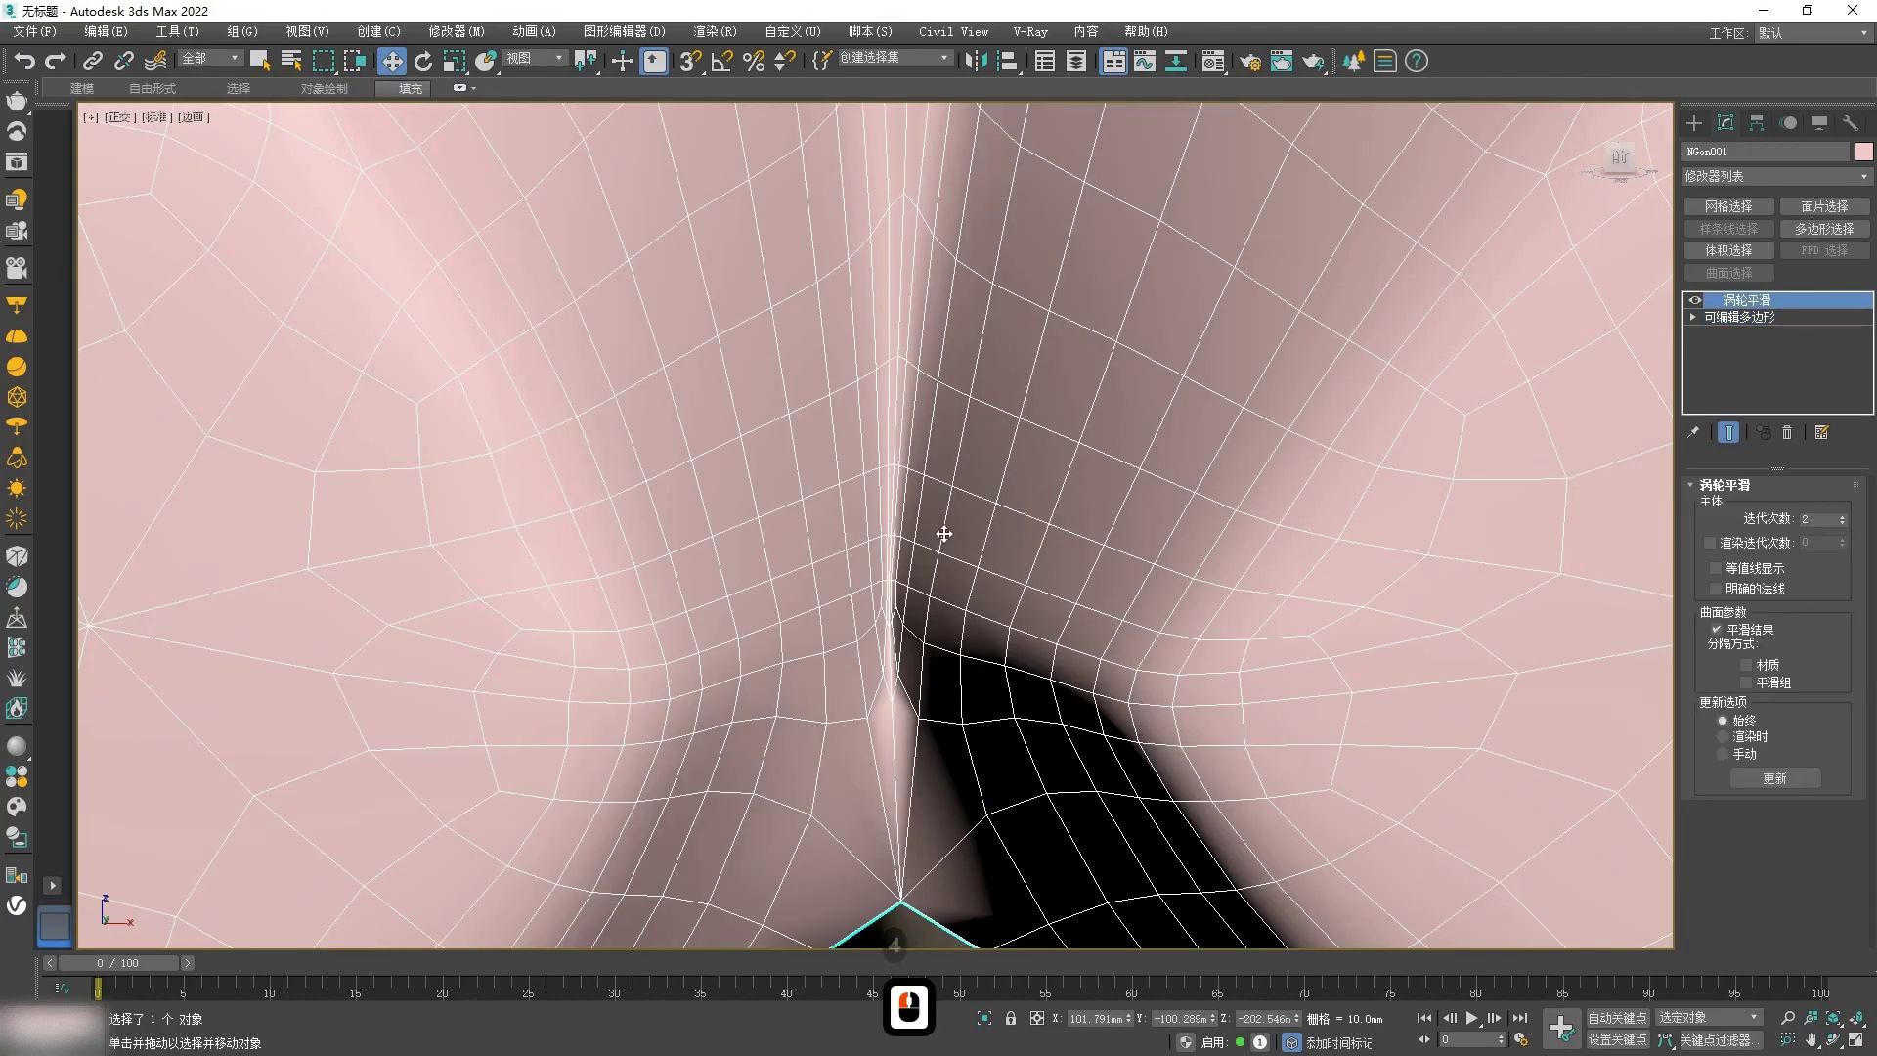
{"action": "left_click", "coordinate": [1751, 319]}
{"action": "left_click", "coordinate": [777, 479]}
{"action": "left_click", "coordinate": [1105, 430], "text": "ctrl"}
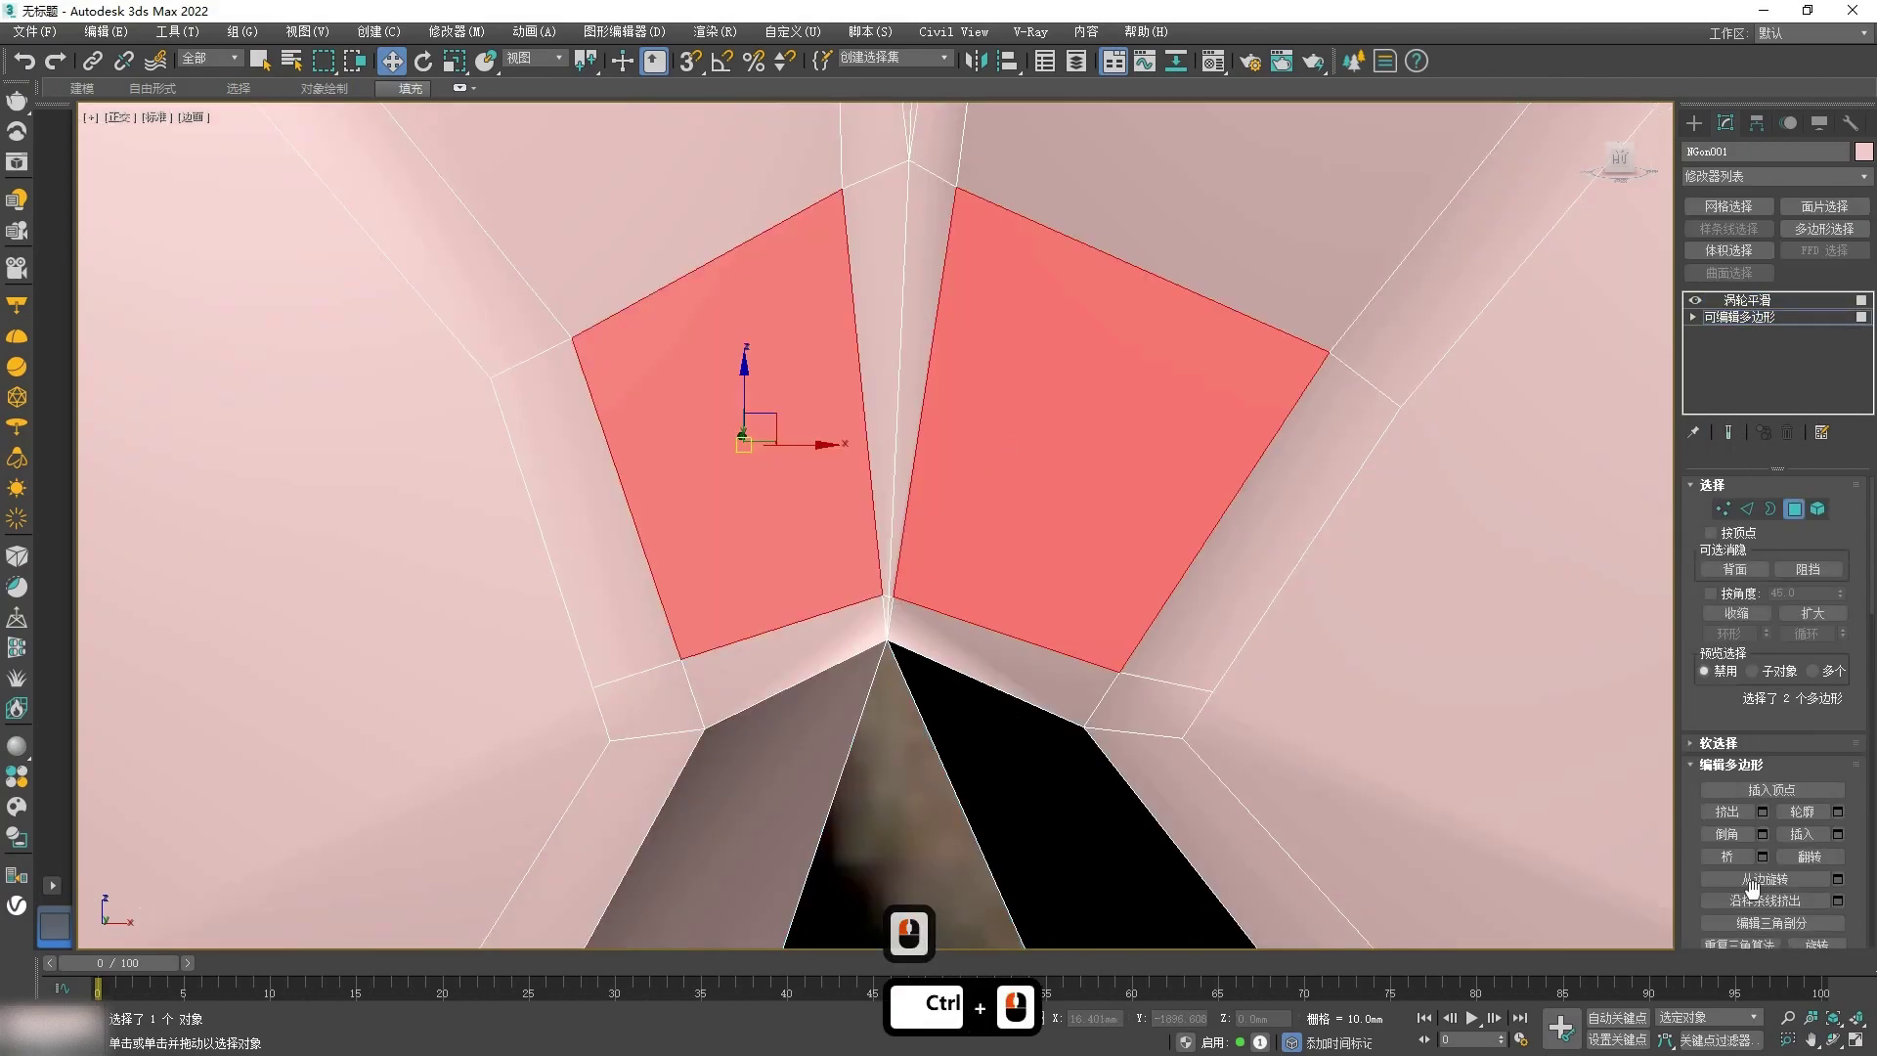
{"action": "left_click", "coordinate": [1727, 857]}
{"action": "middle_click_drag", "start_coordinate": [1066, 732], "coordinate": [1060, 712], "text": "alt"}
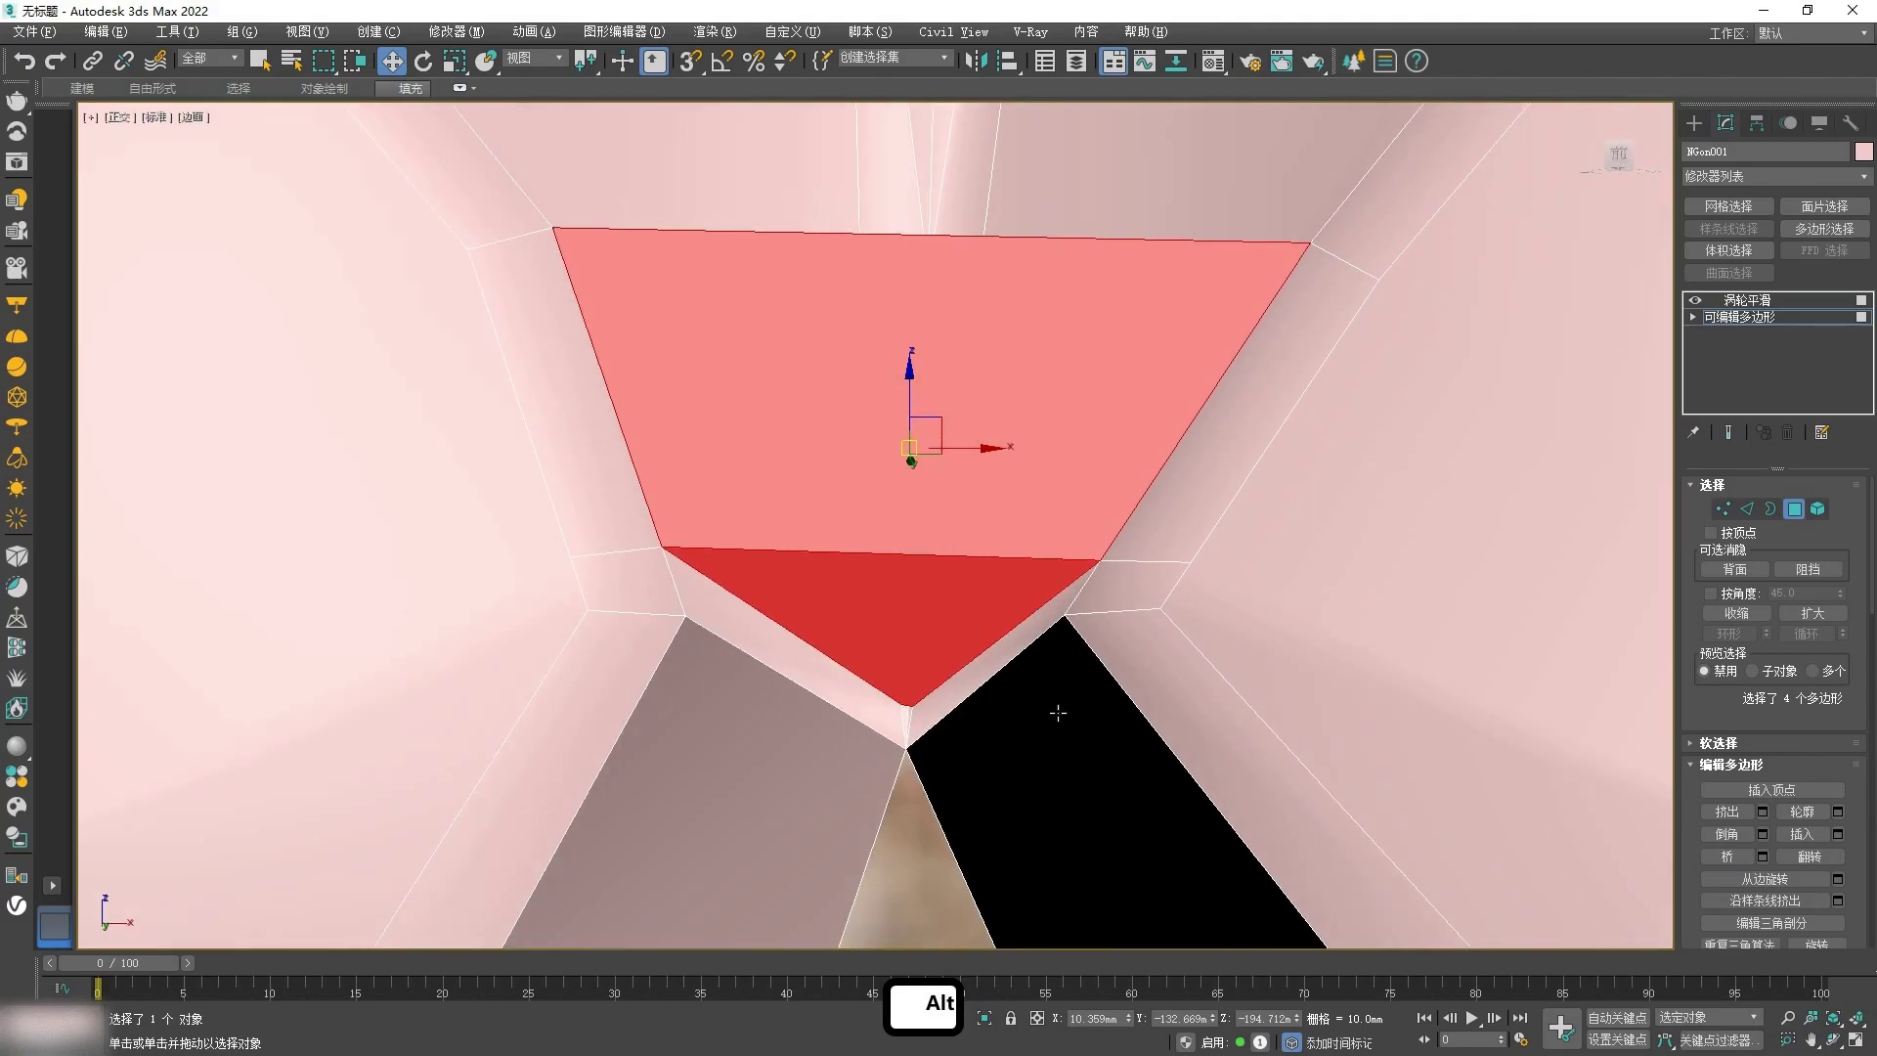
Step: With see-through display on, target weld the bridge's lower left corner and its neighbouring rim vertex onto the vertices just below them
{"action": "key", "text": "1"}
{"action": "scroll", "coordinate": [1059, 772], "scroll_direction": "down", "scroll_amount": 3}
{"action": "scroll", "coordinate": [1005, 746], "scroll_direction": "up", "scroll_amount": 3}
{"action": "scroll", "coordinate": [810, 676], "scroll_direction": "up", "scroll_amount": 2}
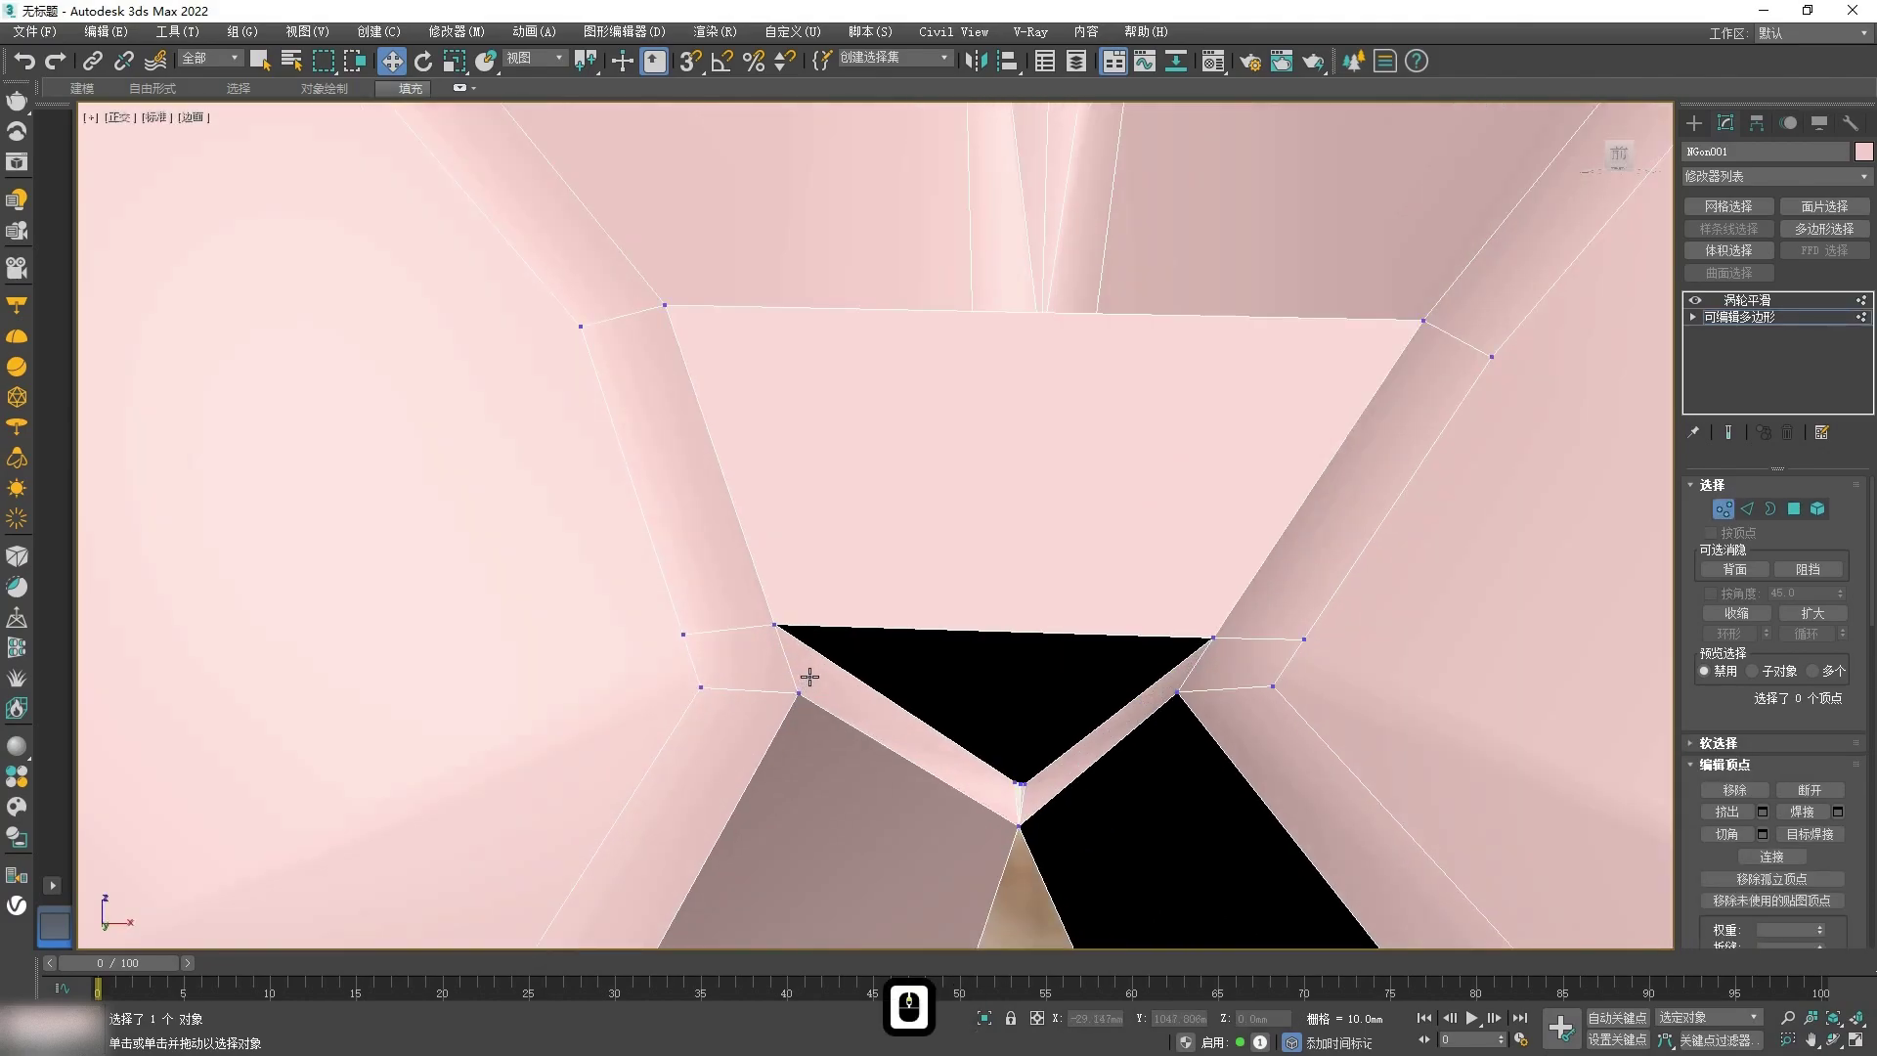
{"action": "key", "text": "ctrl+shift+w"}
{"action": "scroll", "coordinate": [1114, 753], "scroll_direction": "up", "scroll_amount": 7}
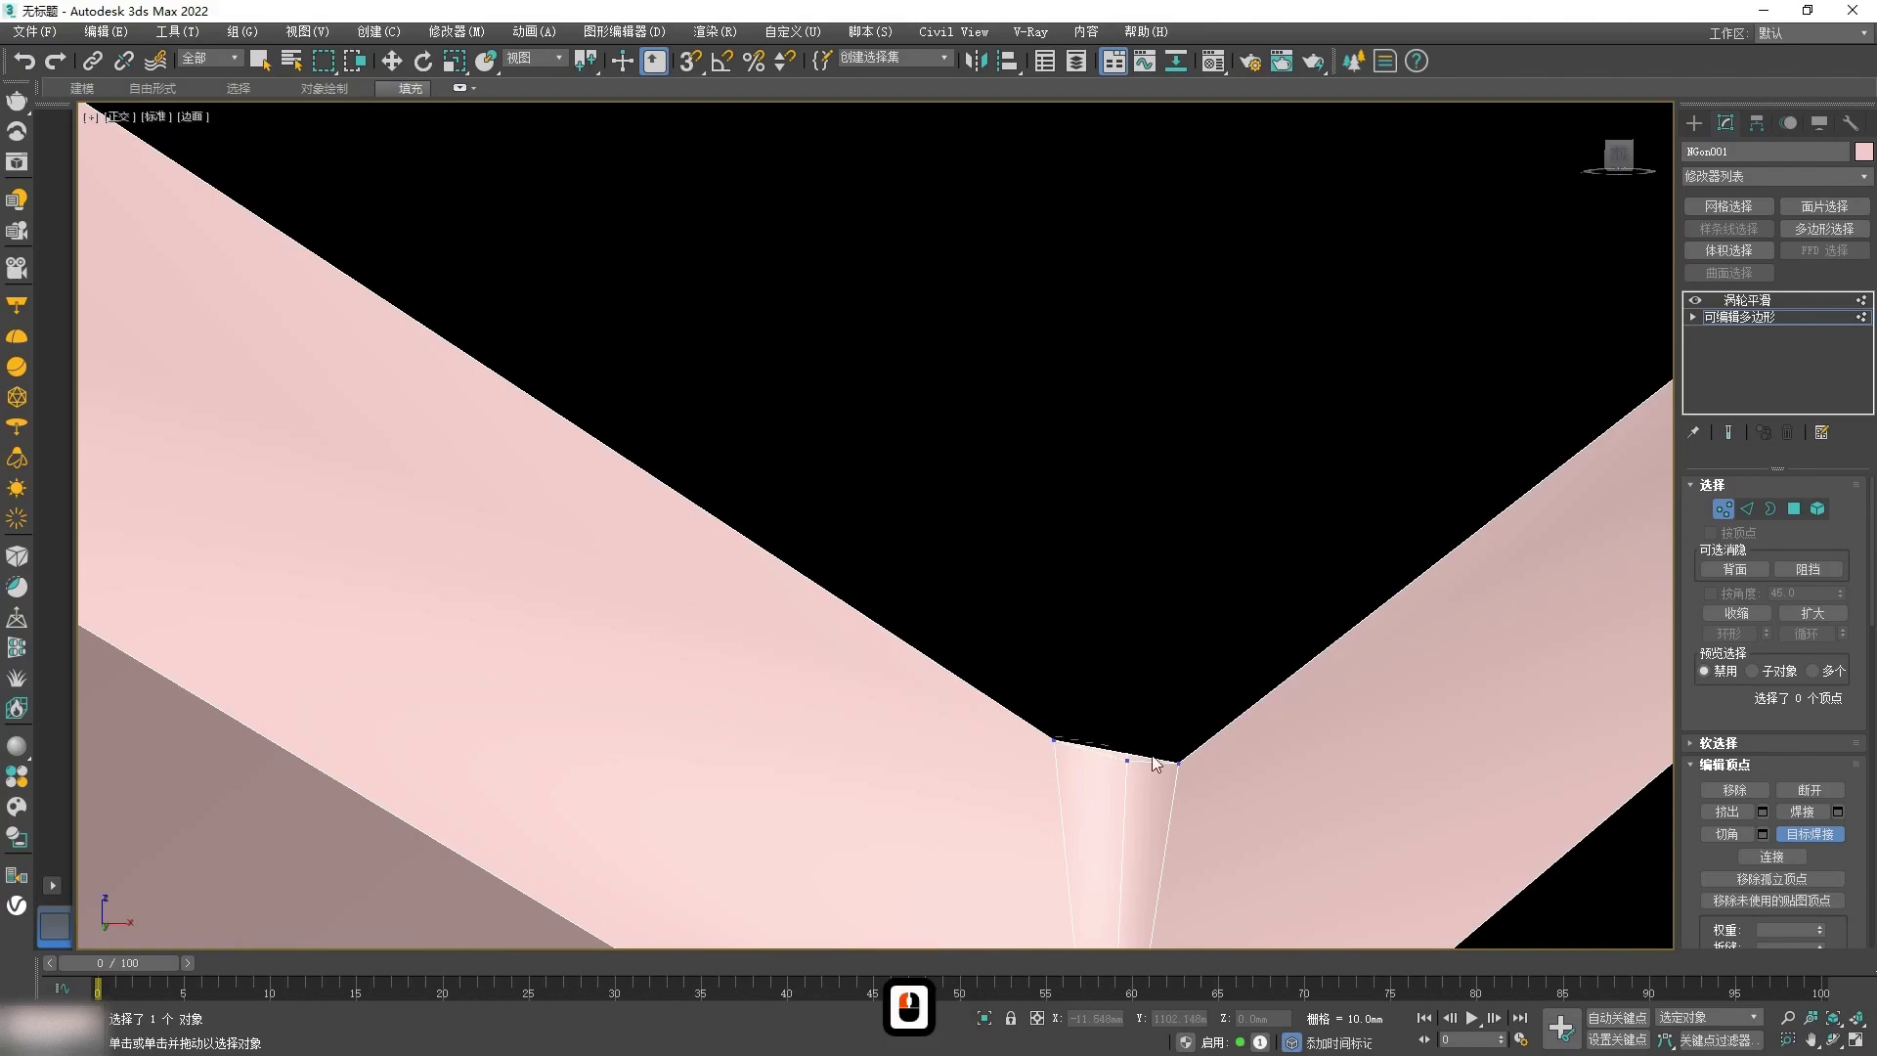
{"action": "scroll", "coordinate": [1131, 747], "scroll_direction": "down", "scroll_amount": 3}
{"action": "key", "text": "alt+x"}
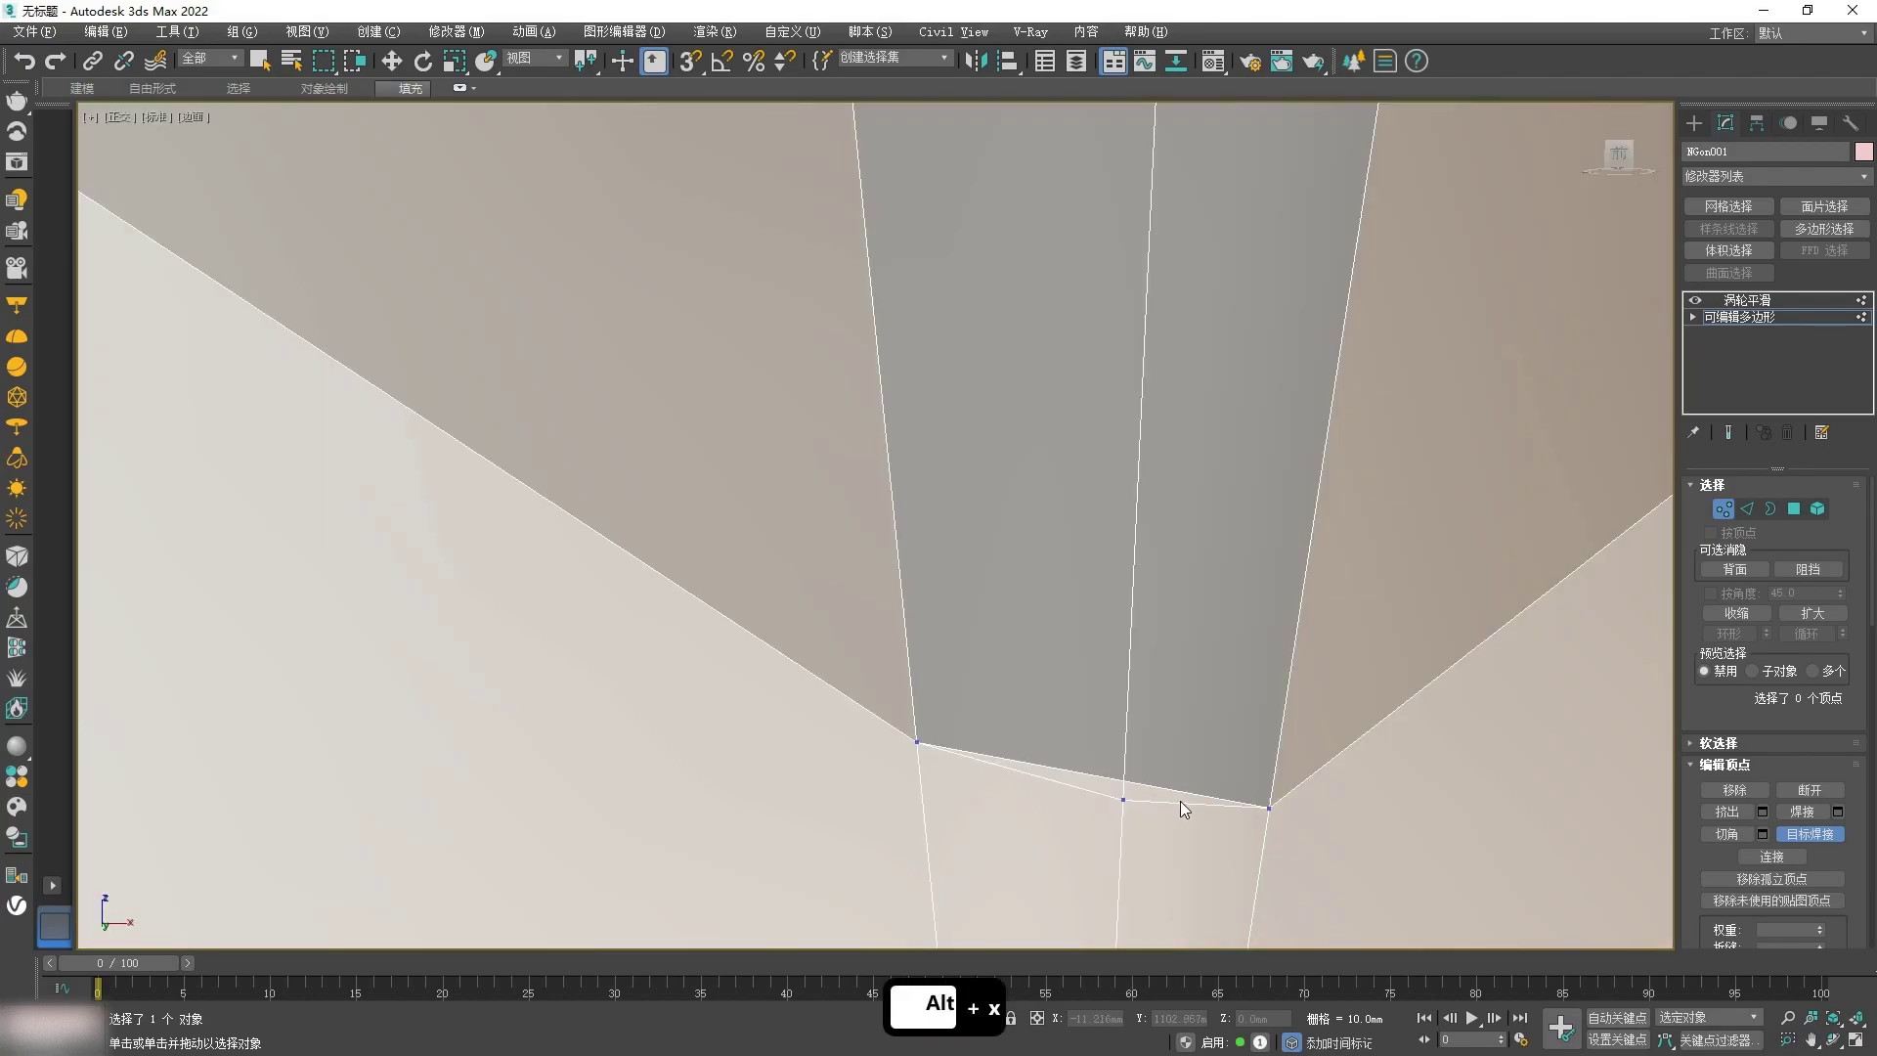
{"action": "left_click", "coordinate": [923, 740]}
{"action": "scroll", "coordinate": [1056, 779], "scroll_direction": "down", "scroll_amount": 4}
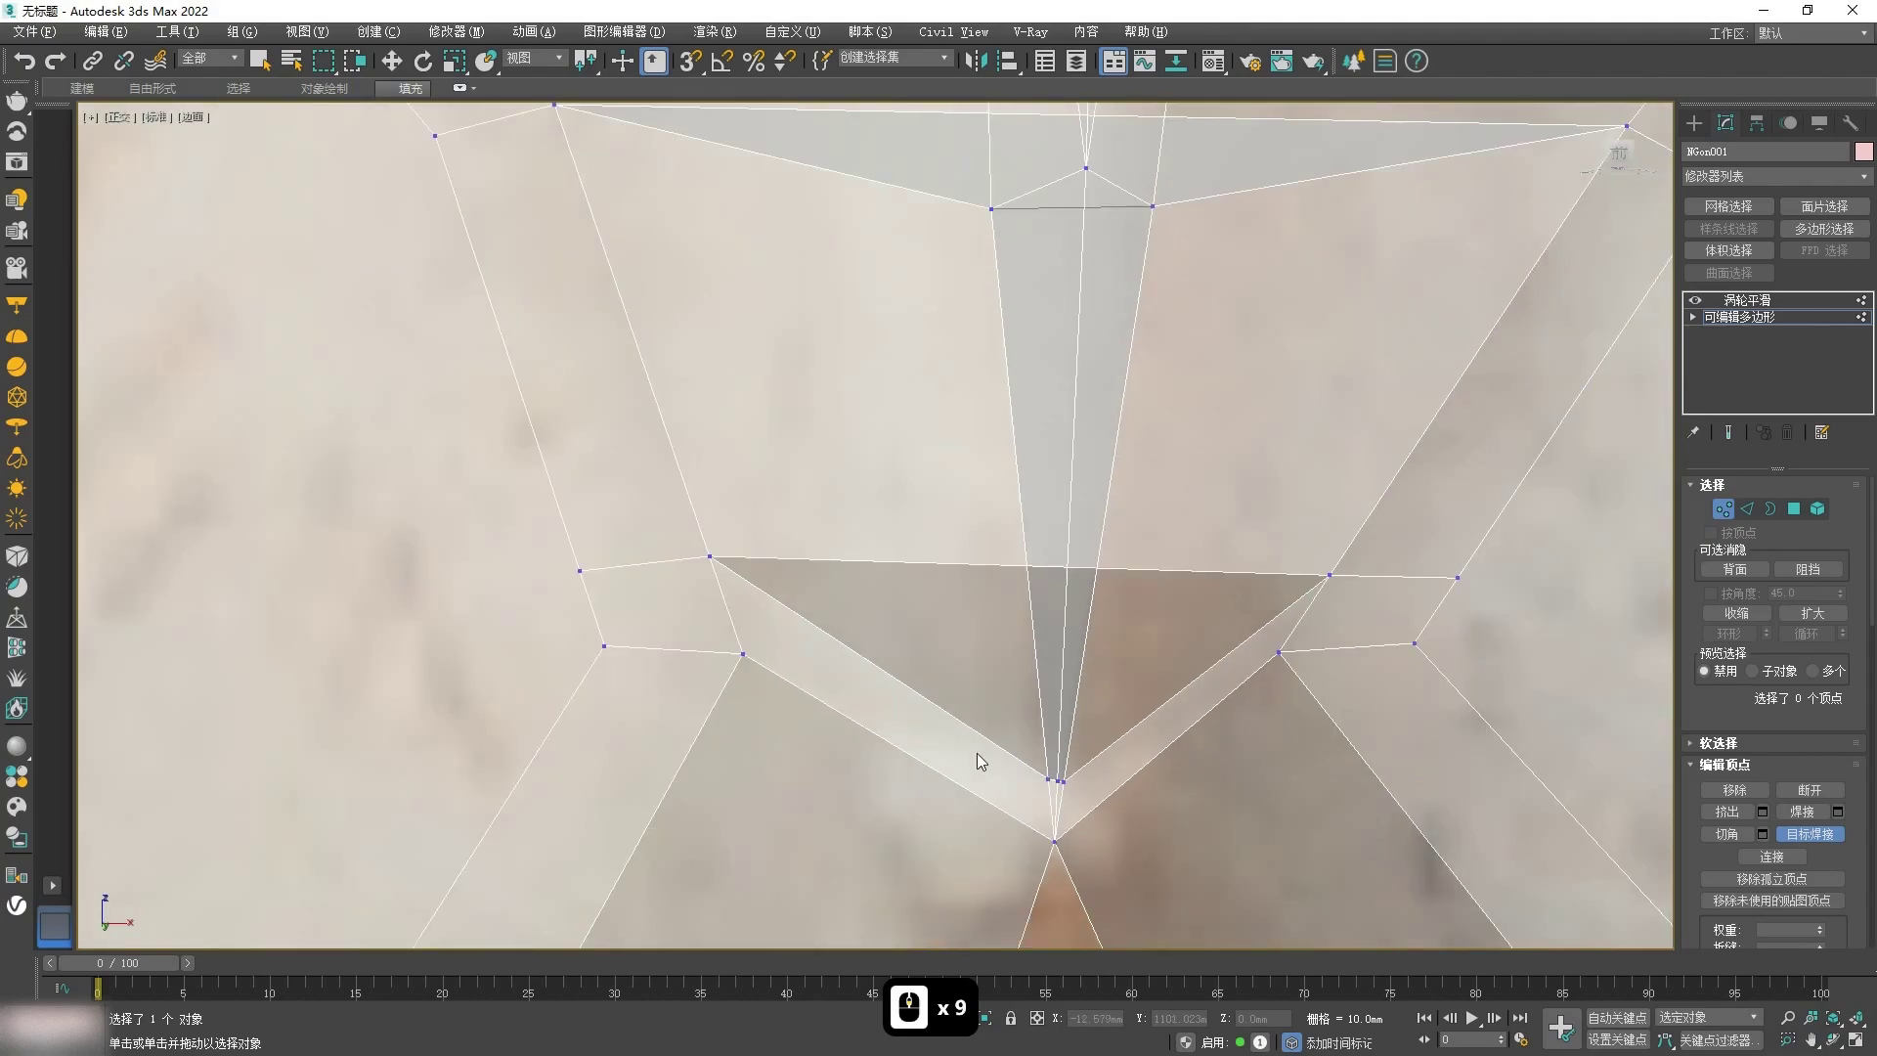
{"action": "left_click", "coordinate": [763, 690]}
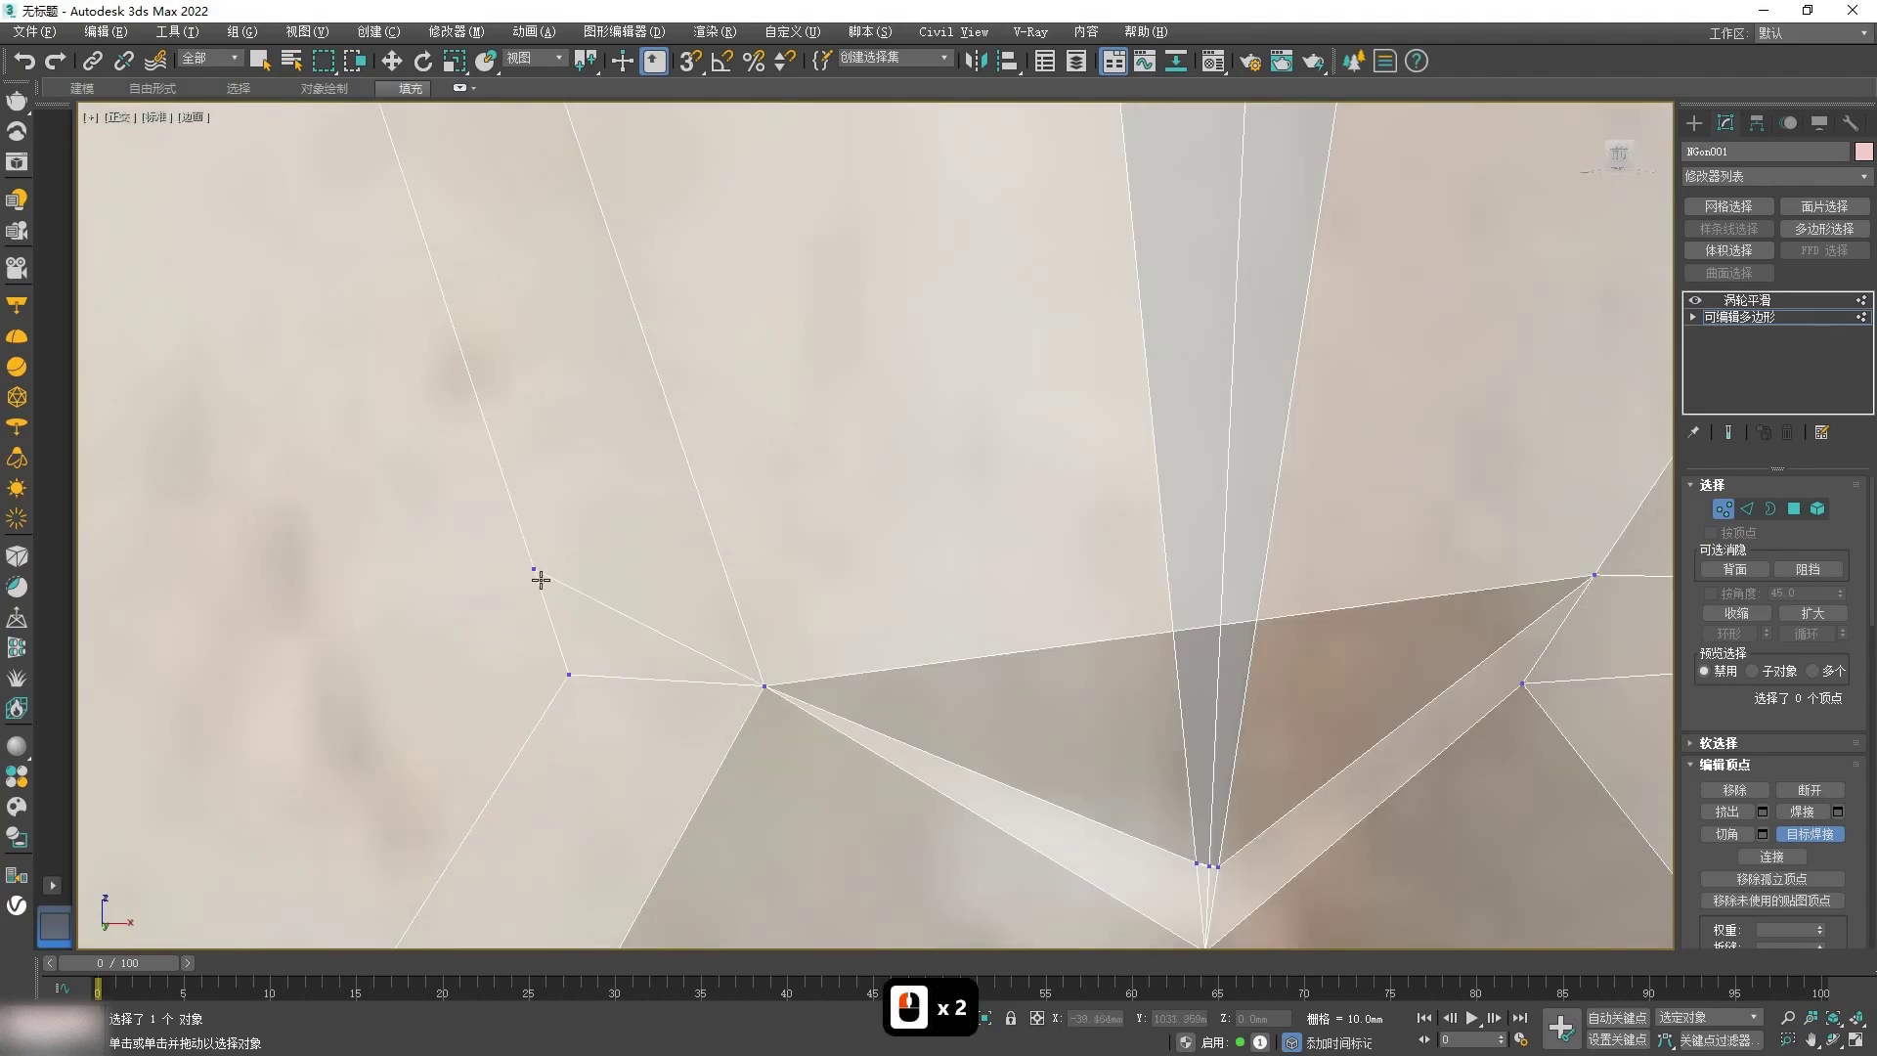
Step: Target weld the middle vertex at the narrow strip's lower end onto the bottom junction vertex
{"action": "scroll", "coordinate": [981, 702], "scroll_direction": "up", "scroll_amount": 3}
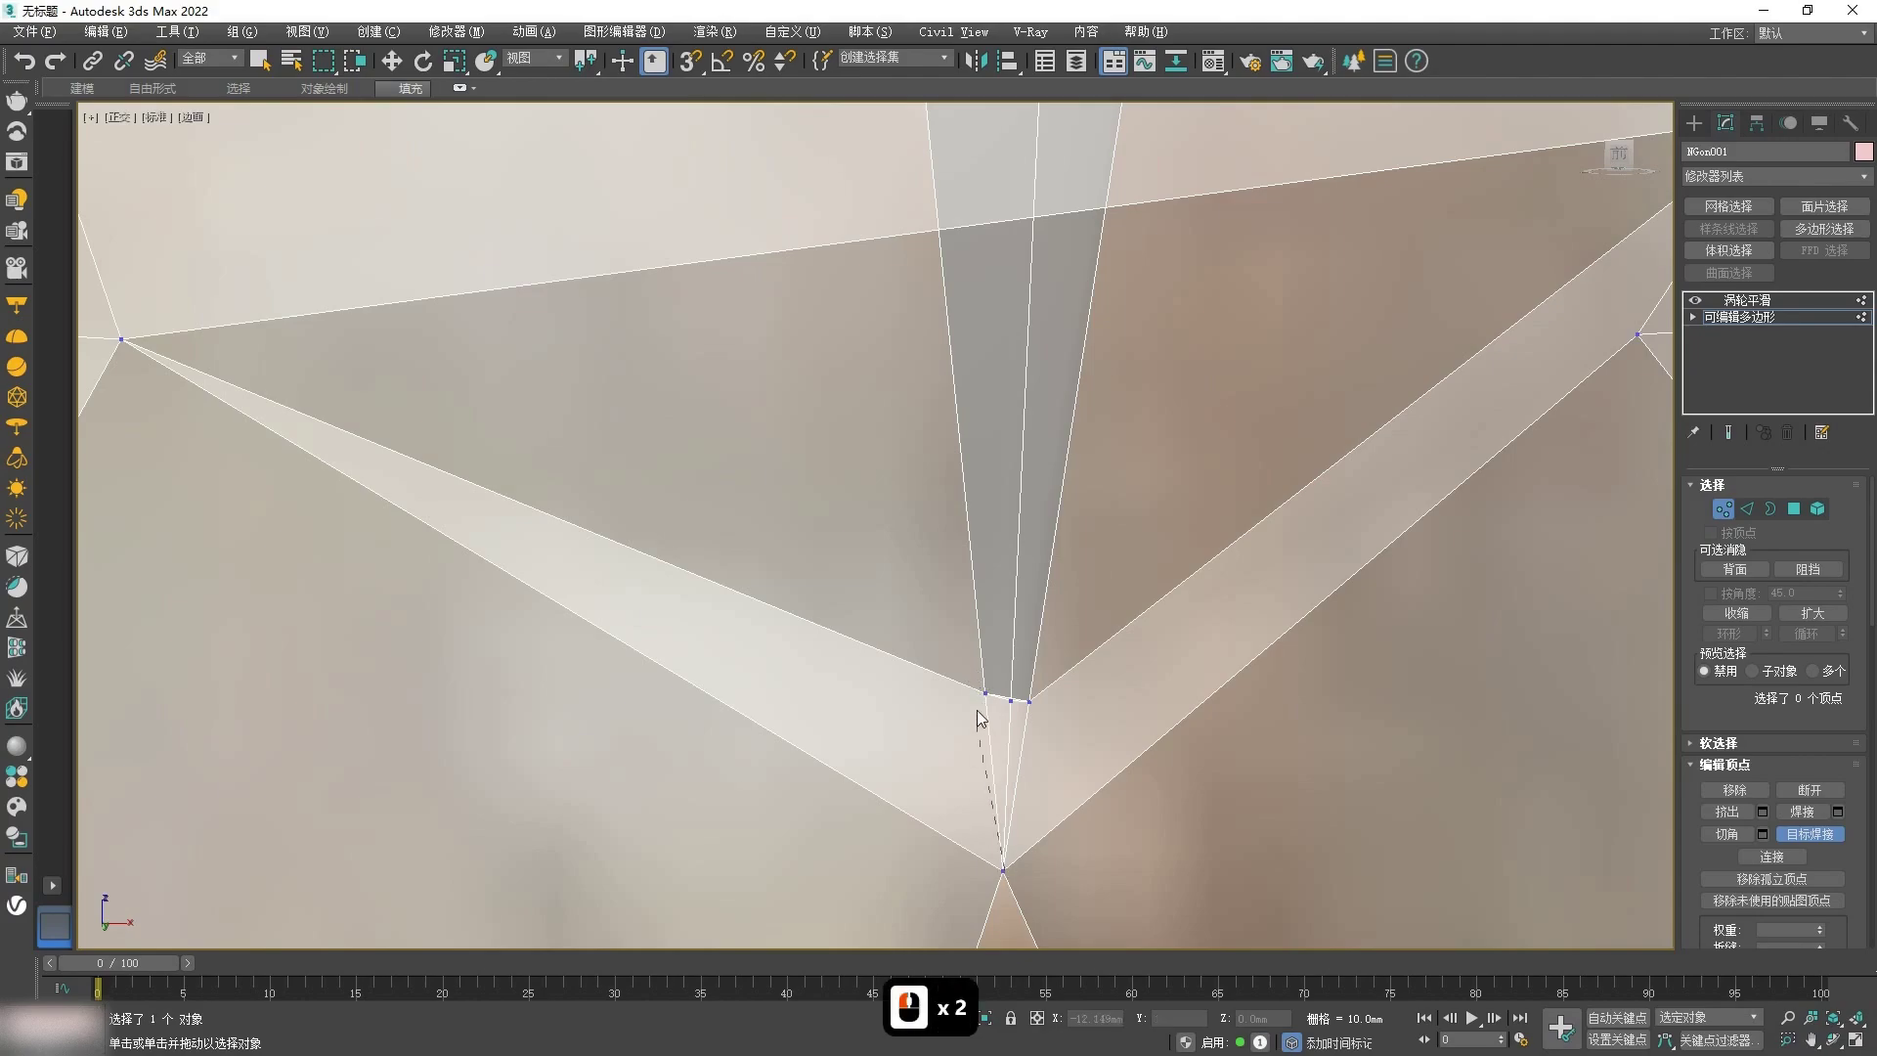
{"action": "scroll", "coordinate": [985, 713], "scroll_direction": "up", "scroll_amount": 2}
{"action": "left_click_drag", "start_coordinate": [987, 670], "coordinate": [1111, 715]}
{"action": "scroll", "coordinate": [1076, 760], "scroll_direction": "down", "scroll_amount": 2}
{"action": "middle_click_drag", "start_coordinate": [1075, 761], "coordinate": [1015, 663]}
{"action": "key", "text": "ctrl+shift+w"}
{"action": "scroll", "coordinate": [976, 937], "scroll_direction": "down", "scroll_amount": 2}
{"action": "middle_click_drag", "start_coordinate": [976, 937], "coordinate": [967, 740]}
{"action": "left_click", "coordinate": [974, 753]}
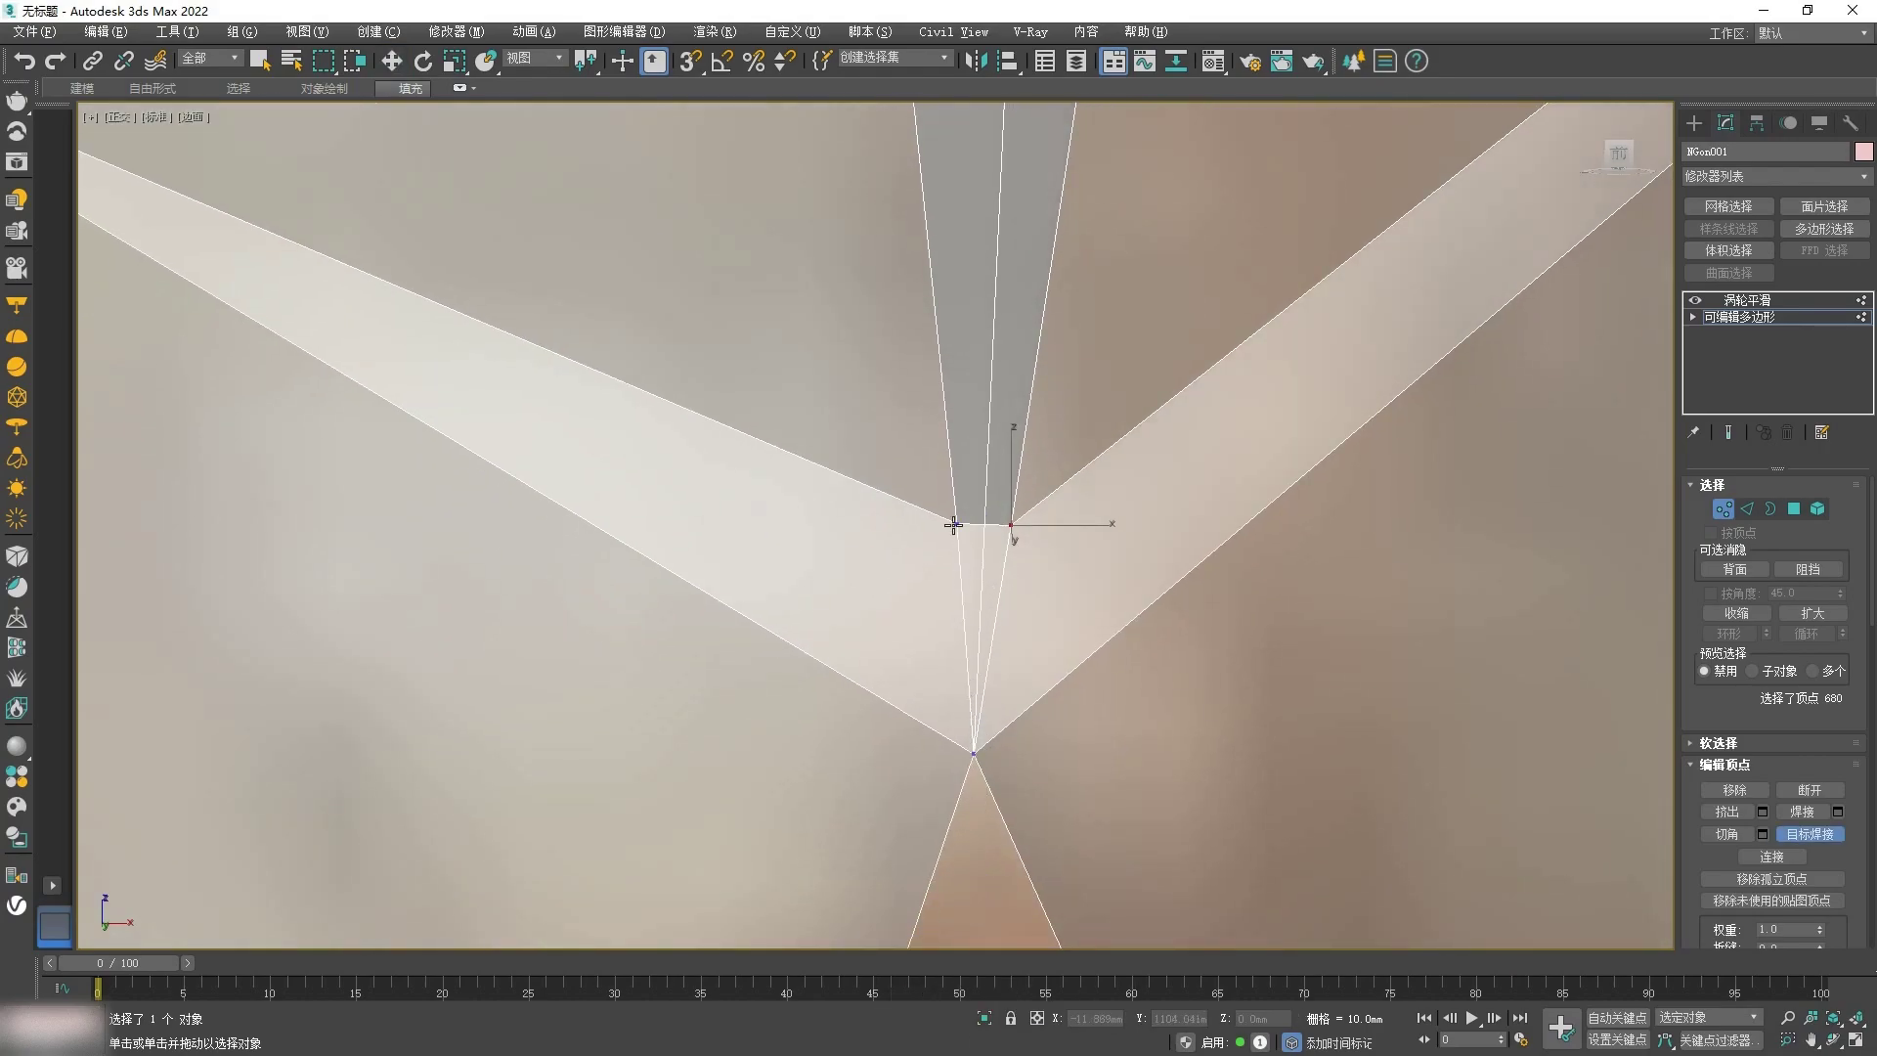
Step: Target weld the bridge's lower right corner and its neighbouring rim vertex onto the vertices just below them
{"action": "scroll", "coordinate": [972, 756], "scroll_direction": "down", "scroll_amount": 6}
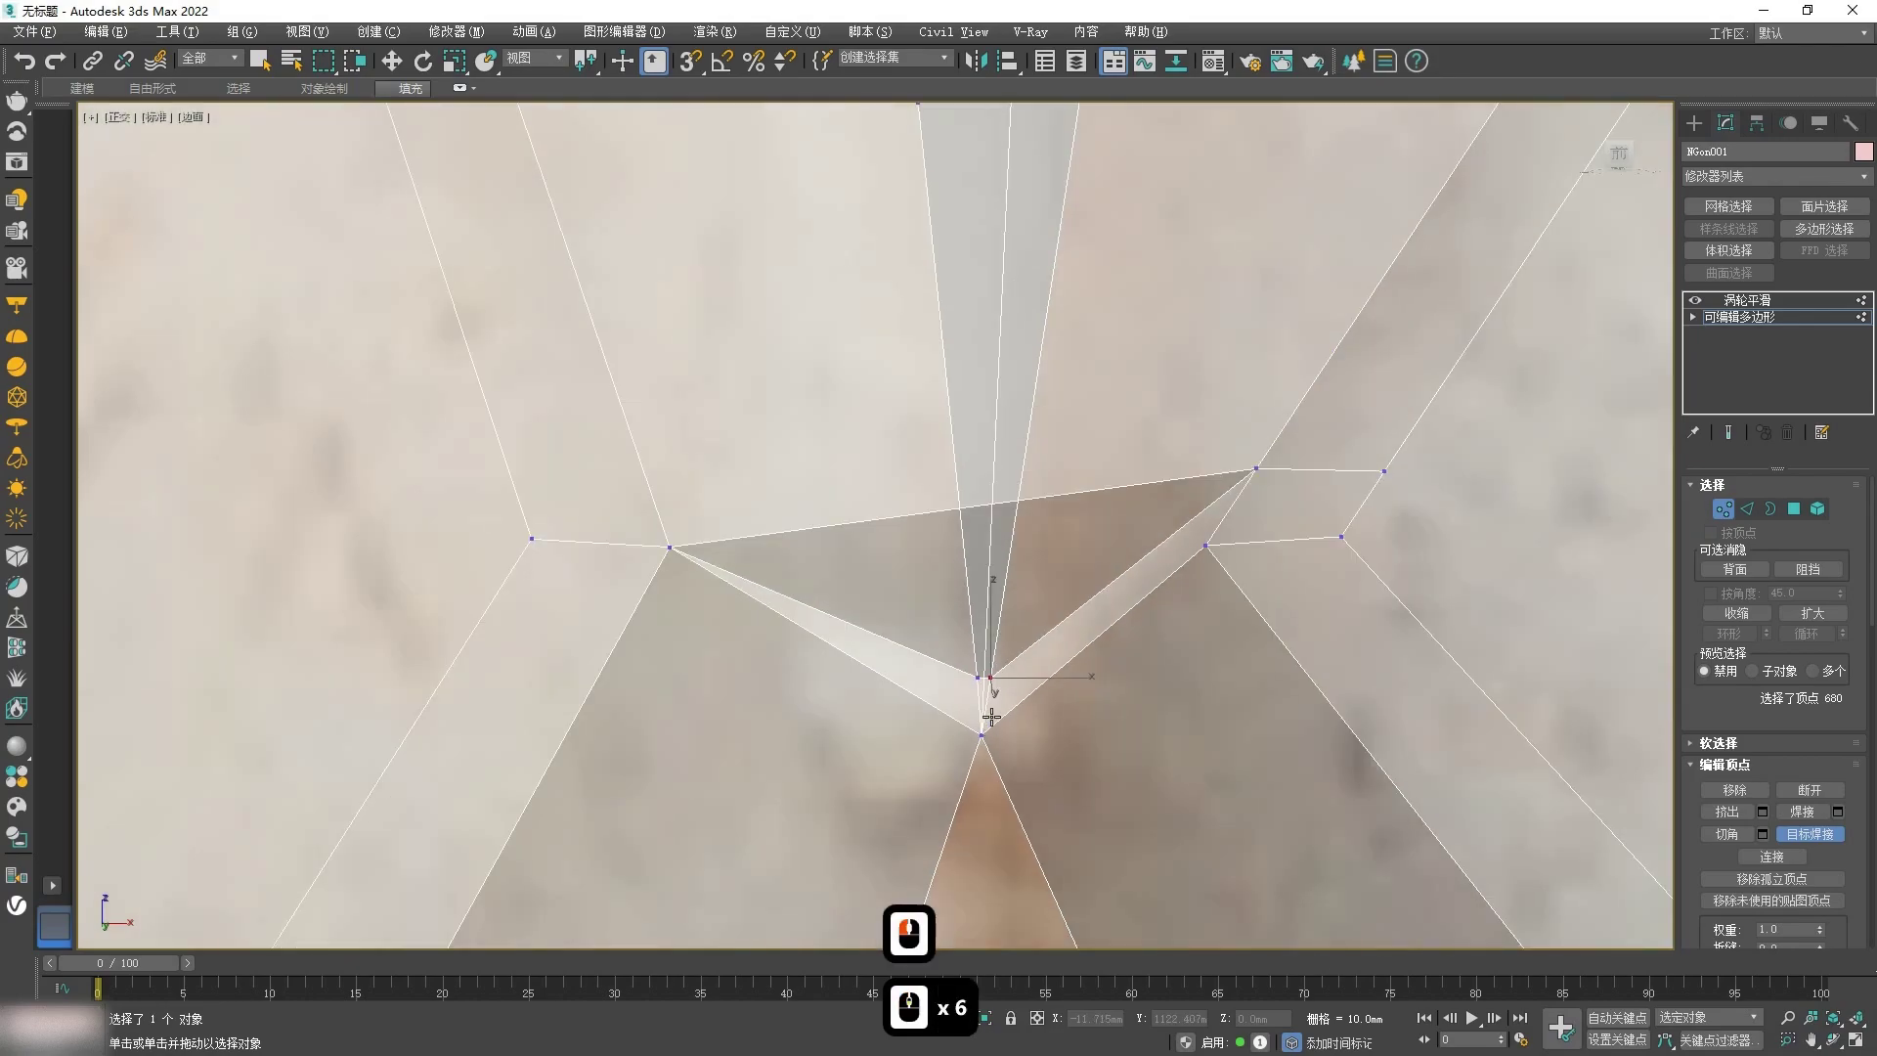
{"action": "left_click", "coordinate": [1256, 472]}
{"action": "left_click", "coordinate": [1206, 545]}
{"action": "left_click", "coordinate": [1383, 473]}
{"action": "left_click", "coordinate": [1342, 537]}
{"action": "scroll", "coordinate": [1338, 534], "scroll_direction": "down", "scroll_amount": 3}
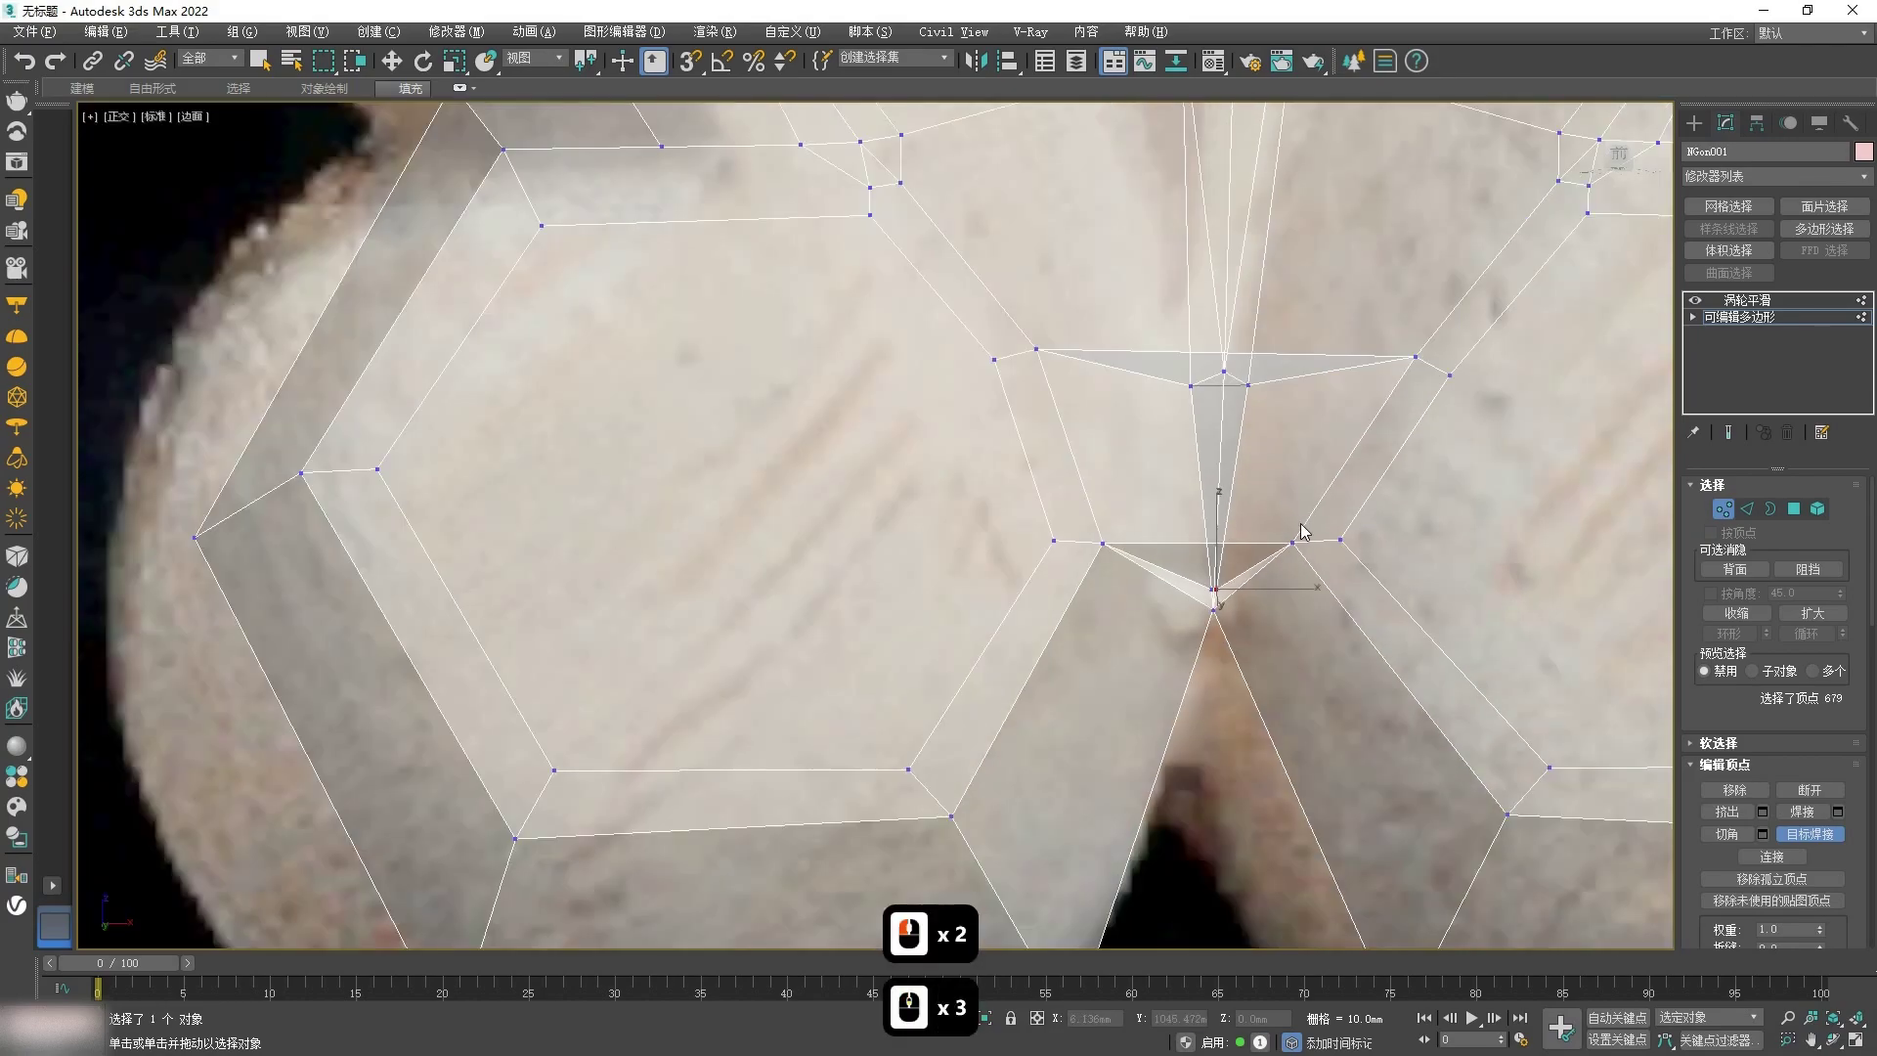
Step: Examine the lower end of the narrow centre strip and the welded faces around the junction vertex from several angles
{"action": "middle_click_drag", "start_coordinate": [1303, 532], "coordinate": [1200, 659]}
{"action": "scroll", "coordinate": [1108, 500], "scroll_direction": "up", "scroll_amount": 3}
{"action": "mouse_move", "coordinate": [1124, 601]}
{"action": "middle_mouse_down", "text": "alt"}
{"action": "mouse_move", "coordinate": [1131, 557]}
{"action": "mouse_move", "coordinate": [1129, 621]}
{"action": "middle_mouse_up", "text": "alt"}
{"action": "scroll", "coordinate": [1144, 611], "scroll_direction": "down", "scroll_amount": 2}
{"action": "scroll", "coordinate": [1147, 615], "scroll_direction": "down", "scroll_amount": 1}
{"action": "scroll", "coordinate": [1146, 616], "scroll_direction": "up", "scroll_amount": 1}
{"action": "scroll", "coordinate": [1126, 779], "scroll_direction": "up", "scroll_amount": 4}
{"action": "middle_click_drag", "start_coordinate": [1128, 780], "coordinate": [1150, 657]}
{"action": "scroll", "coordinate": [1107, 506], "scroll_direction": "up", "scroll_amount": 3}
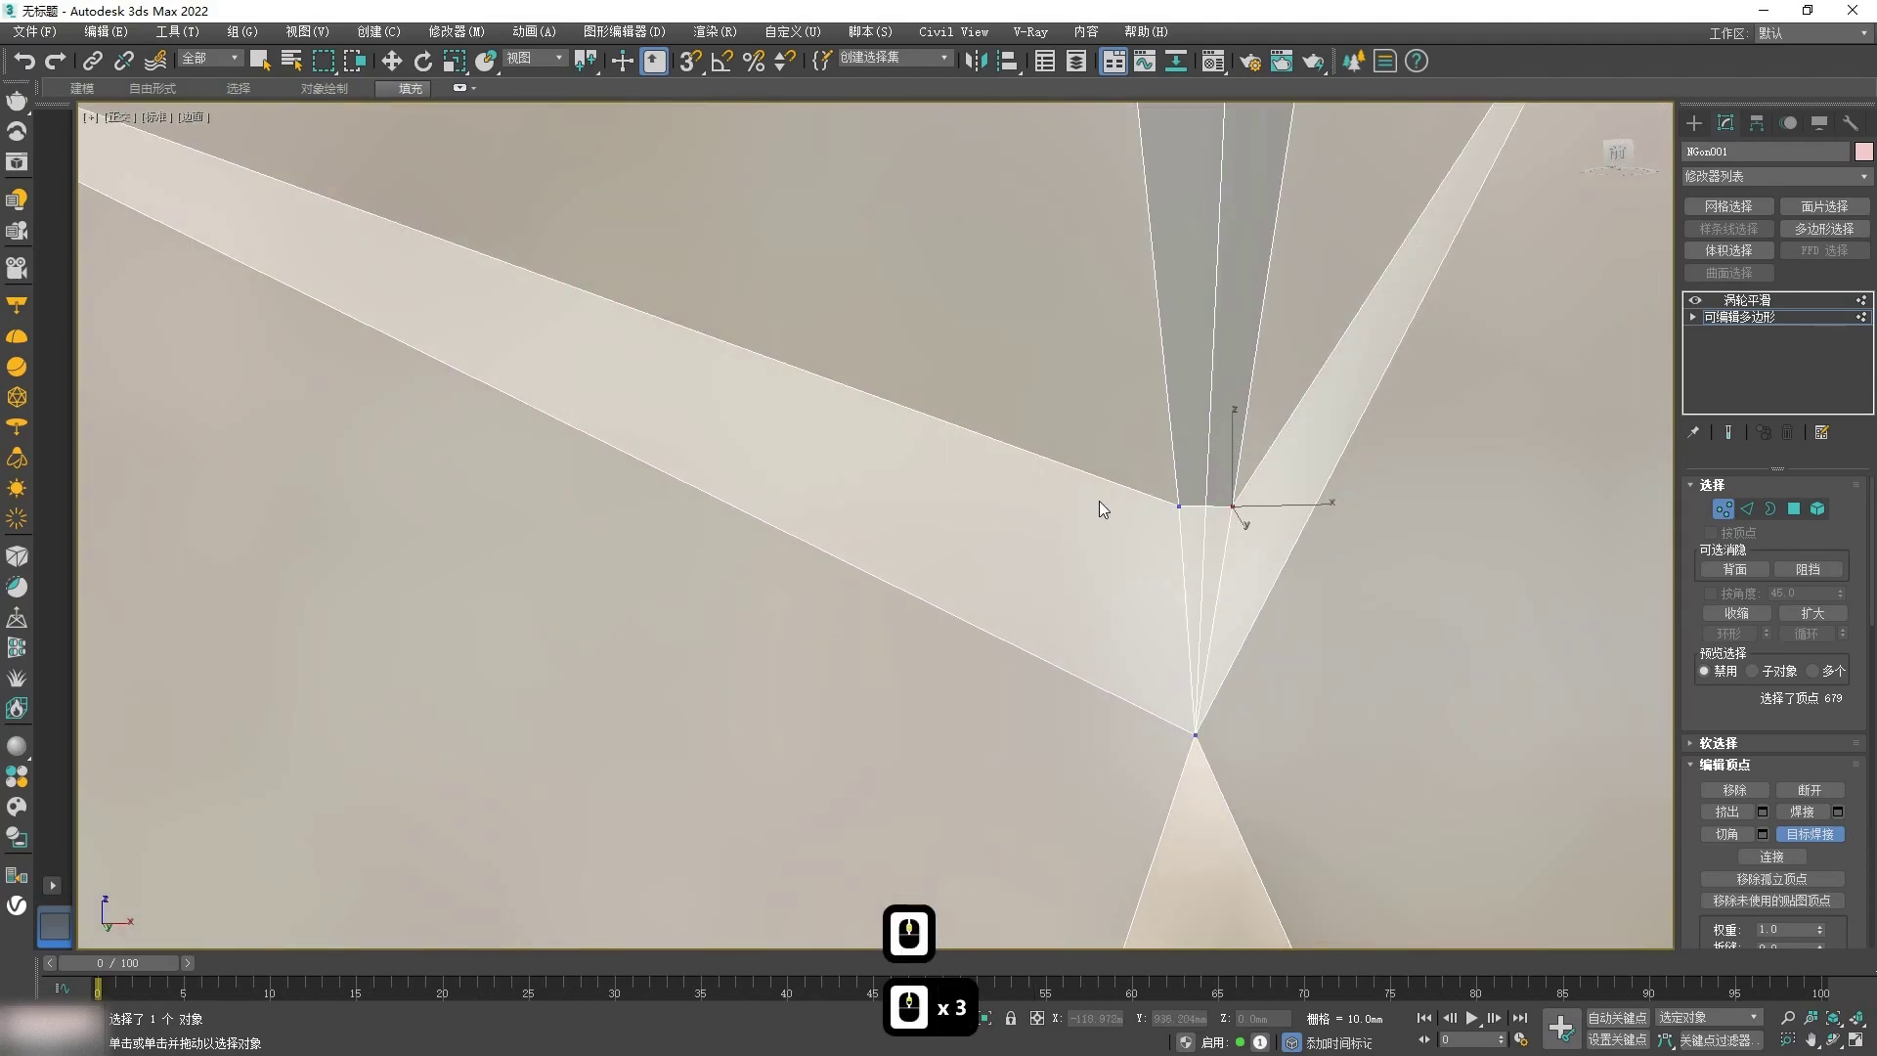
{"action": "scroll", "coordinate": [1103, 538], "scroll_direction": "down", "scroll_amount": 2}
{"action": "scroll", "coordinate": [1105, 533], "scroll_direction": "up", "scroll_amount": 2}
{"action": "middle_click_drag", "start_coordinate": [1156, 541], "coordinate": [1187, 552], "text": "alt"}
{"action": "scroll", "coordinate": [1132, 474], "scroll_direction": "up", "scroll_amount": 2}
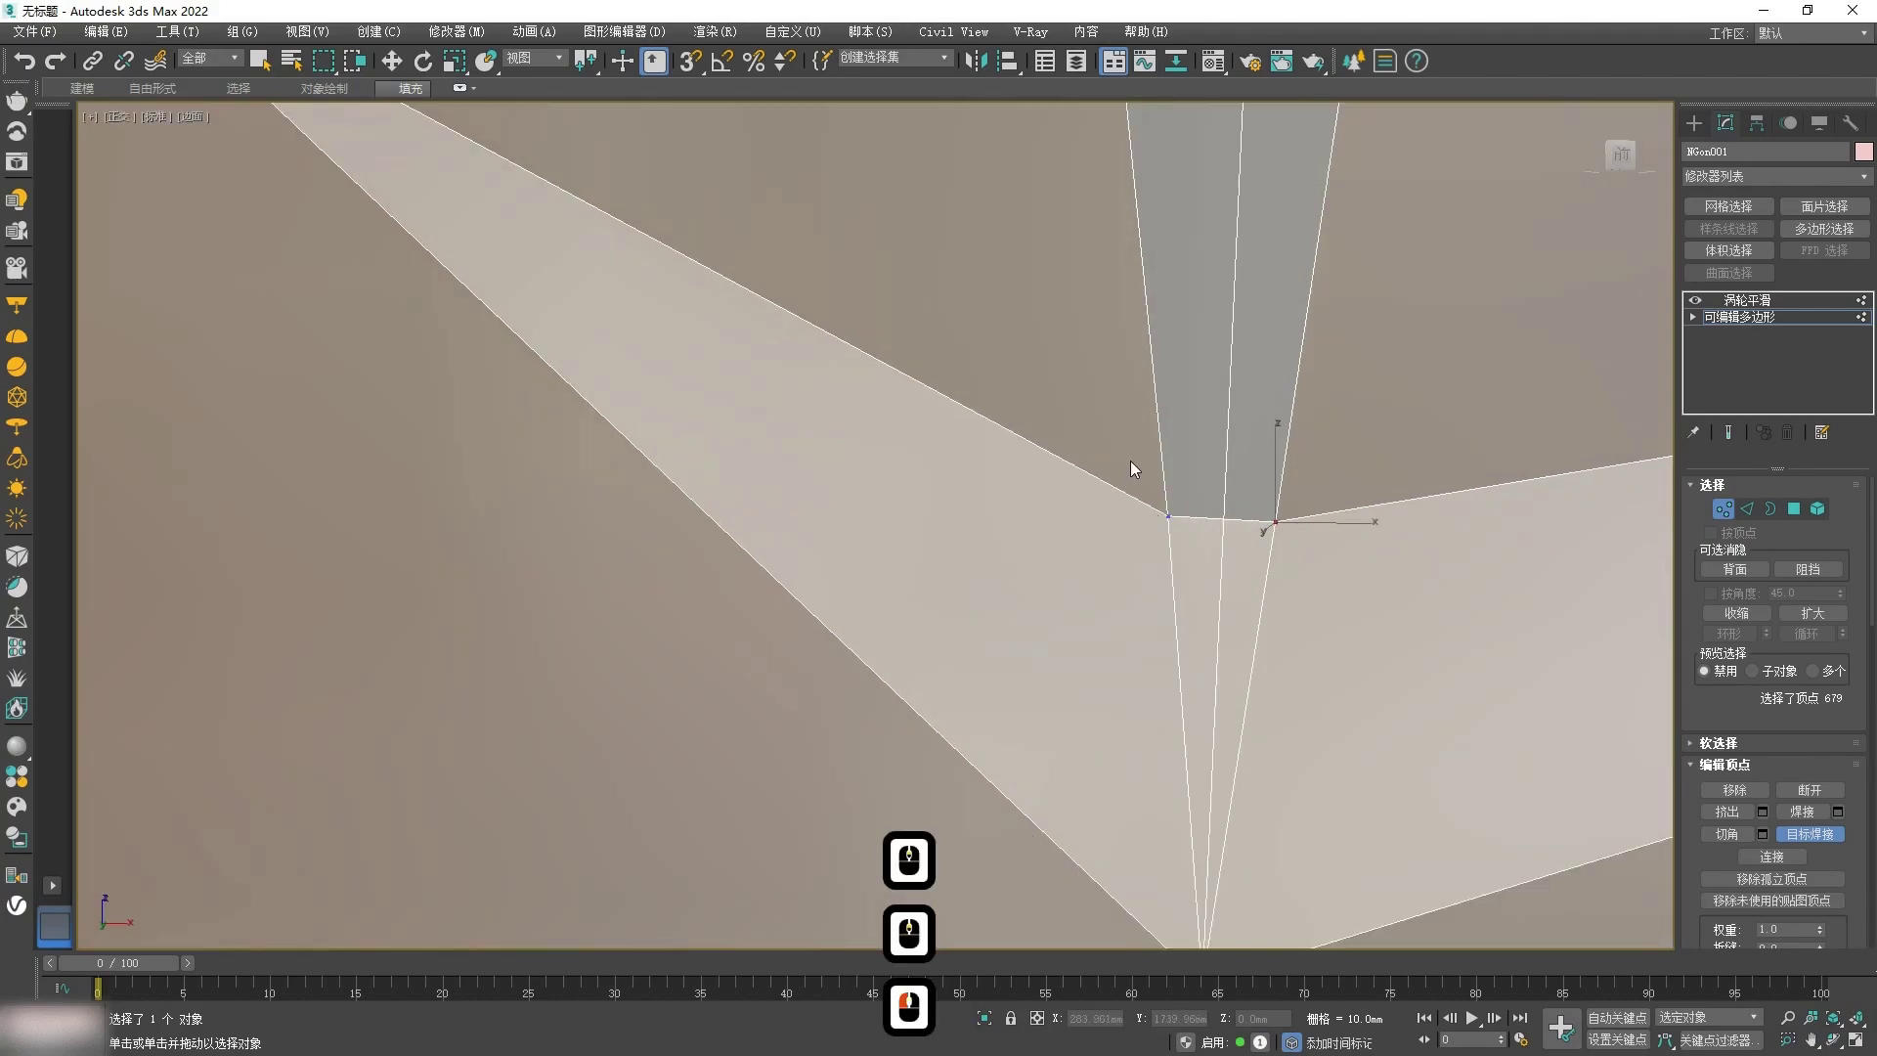
Step: Try to lower the two outer vertices at the narrow strip's lower end towards the junction vertex
{"action": "key", "text": "w"}
{"action": "left_click", "coordinate": [1167, 515]}
{"action": "left_click_drag", "start_coordinate": [1166, 515], "coordinate": [1170, 586]}
{"action": "left_click", "coordinate": [1276, 522]}
{"action": "left_click_drag", "start_coordinate": [1276, 522], "coordinate": [1291, 612]}
{"action": "middle_click_drag", "start_coordinate": [1230, 766], "coordinate": [1278, 624], "text": "alt"}
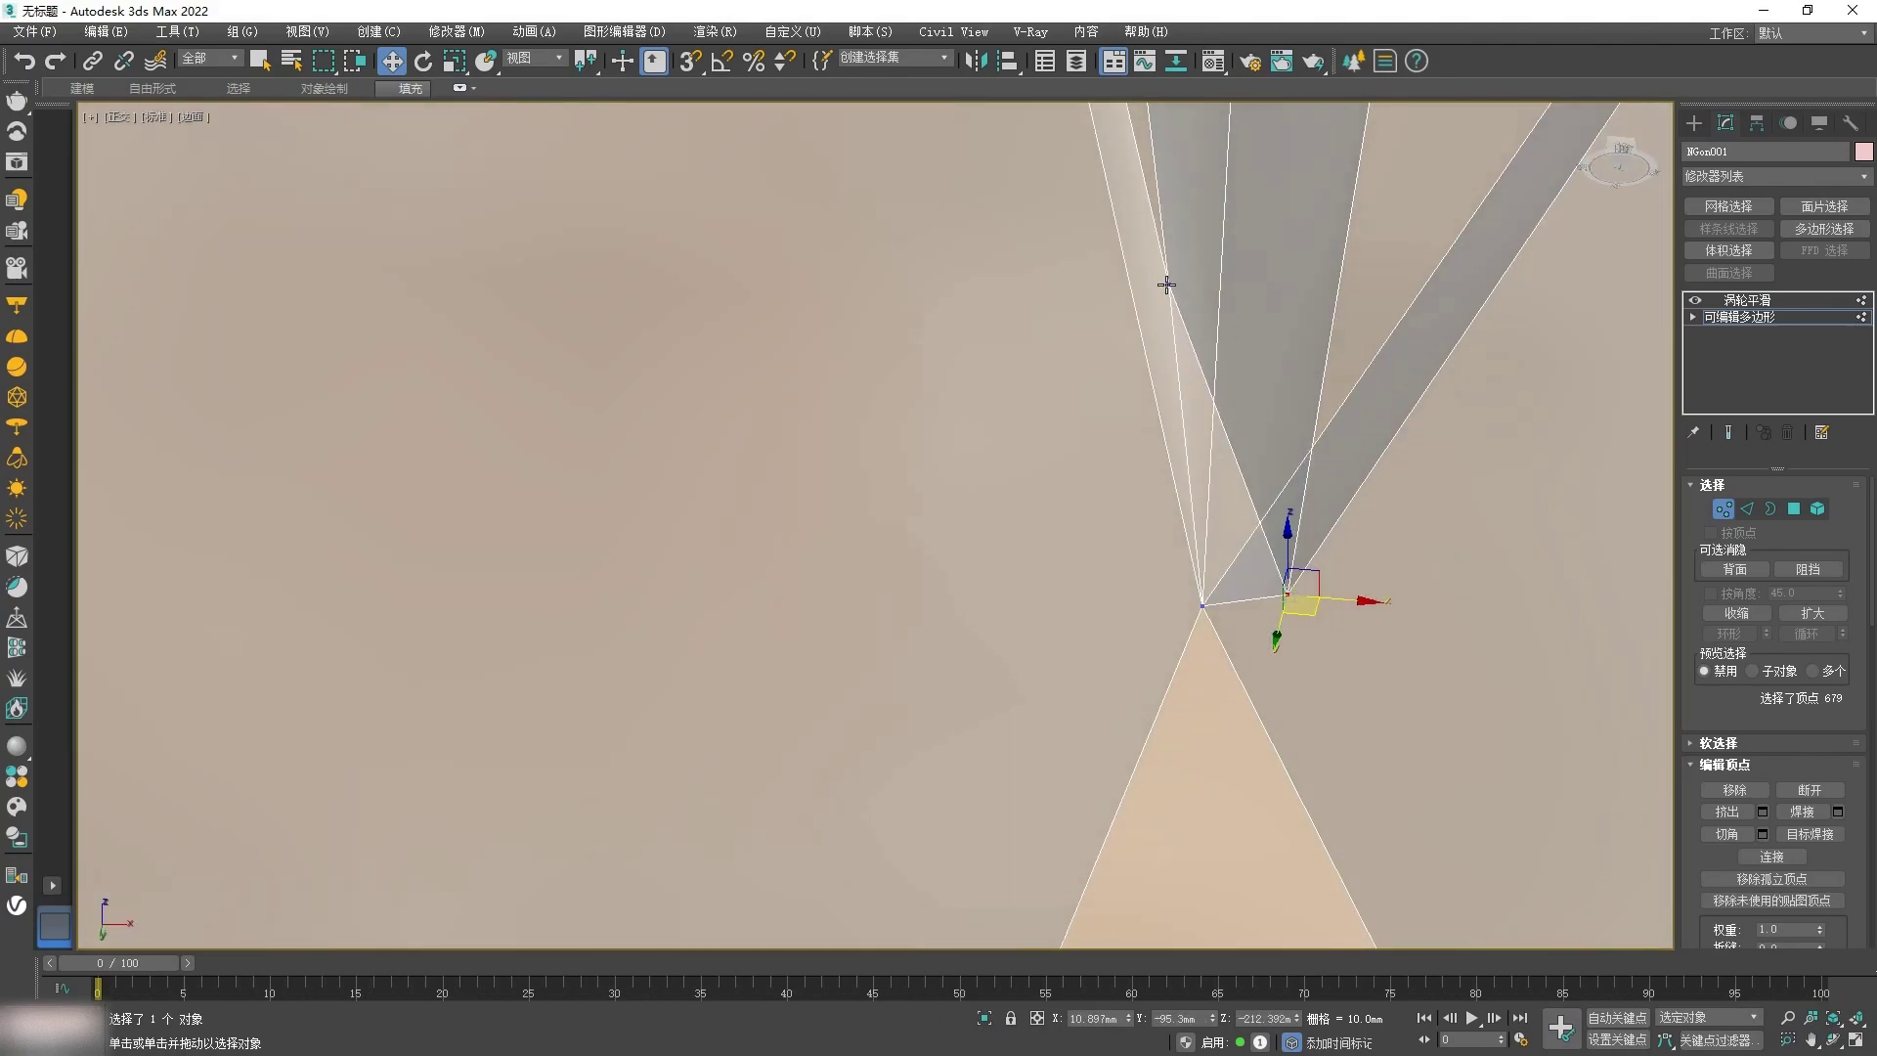
{"action": "key", "text": "ctrl+z"}
Step: In the front view, move the right ball's two inner rim vertices outward from the junction and select the left ball's matching pair
{"action": "left_click", "coordinate": [1274, 507]}
{"action": "middle_click_drag", "start_coordinate": [1274, 506], "coordinate": [1226, 555], "text": "alt"}
{"action": "scroll", "coordinate": [1308, 575], "scroll_direction": "down", "scroll_amount": 12}
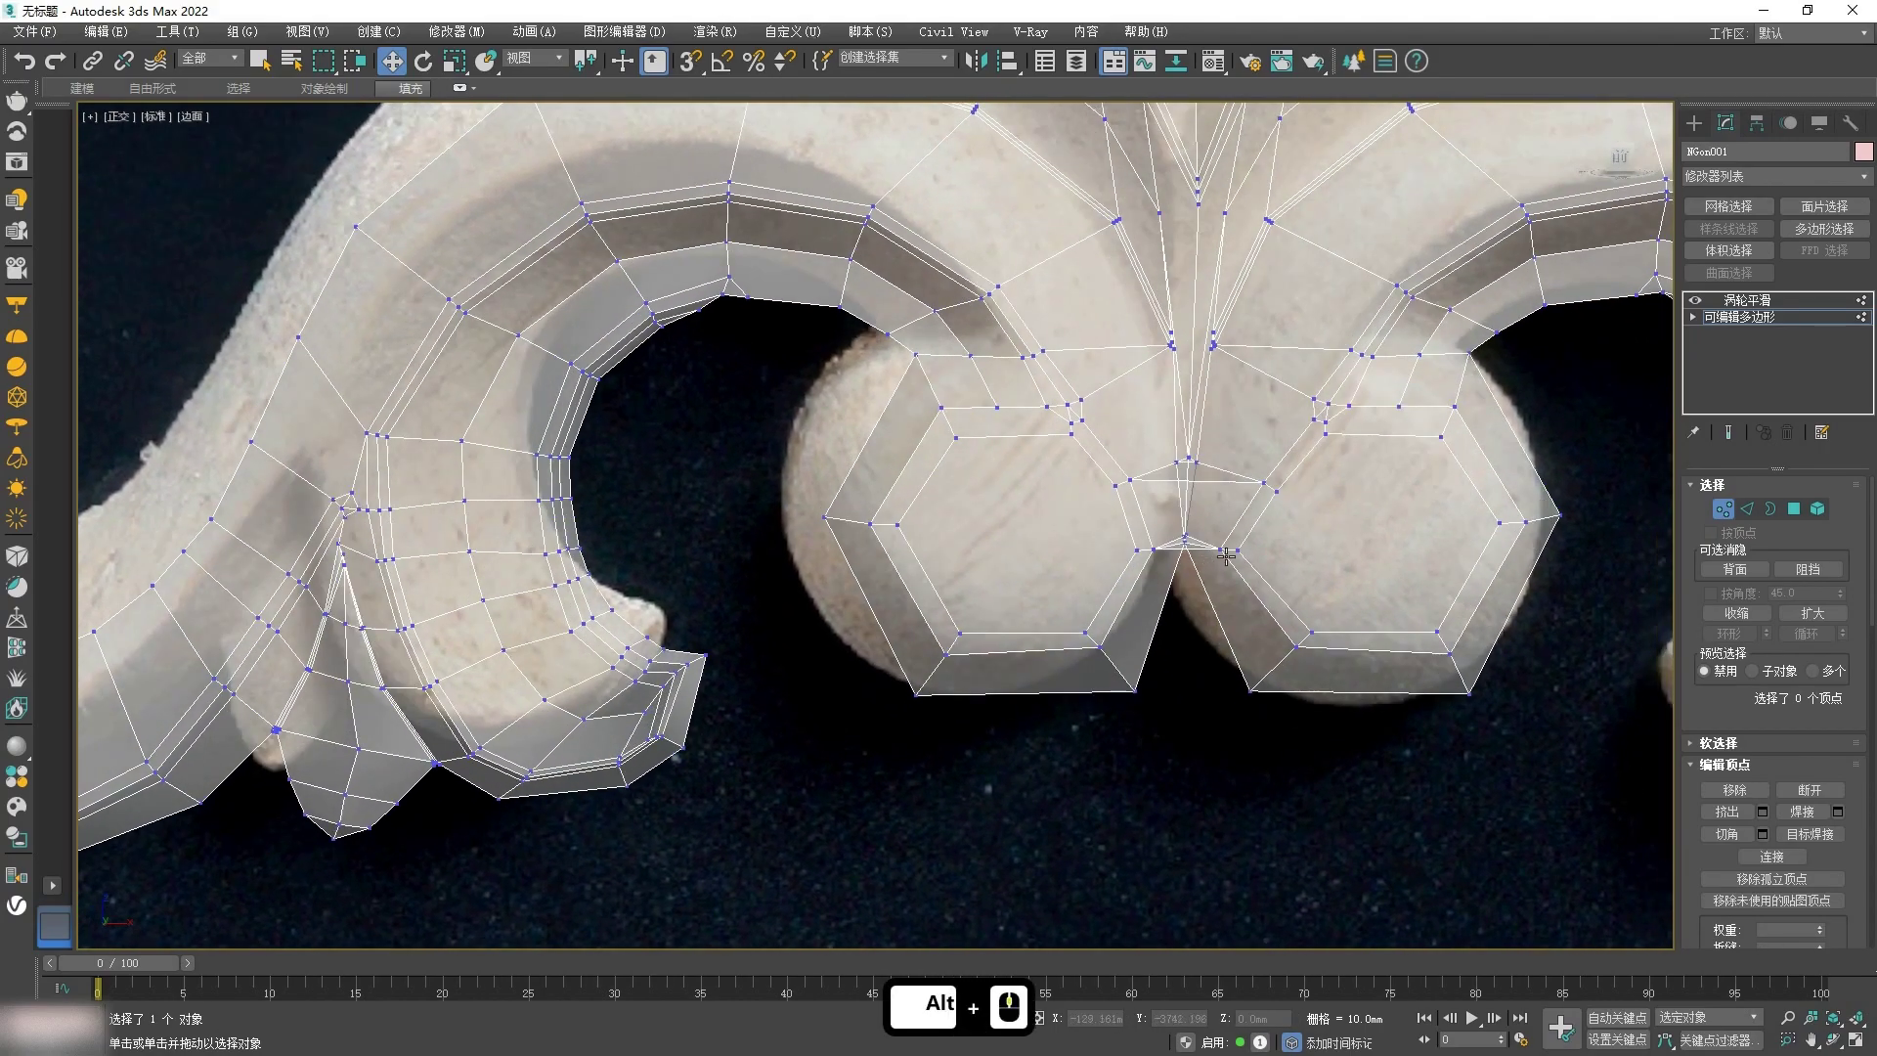
{"action": "scroll", "coordinate": [1226, 555], "scroll_direction": "up", "scroll_amount": 5}
{"action": "left_click", "coordinate": [1236, 544]}
{"action": "key", "text": "f"}
{"action": "scroll", "coordinate": [1076, 547], "scroll_direction": "down", "scroll_amount": 10}
{"action": "scroll", "coordinate": [858, 645], "scroll_direction": "up", "scroll_amount": 12}
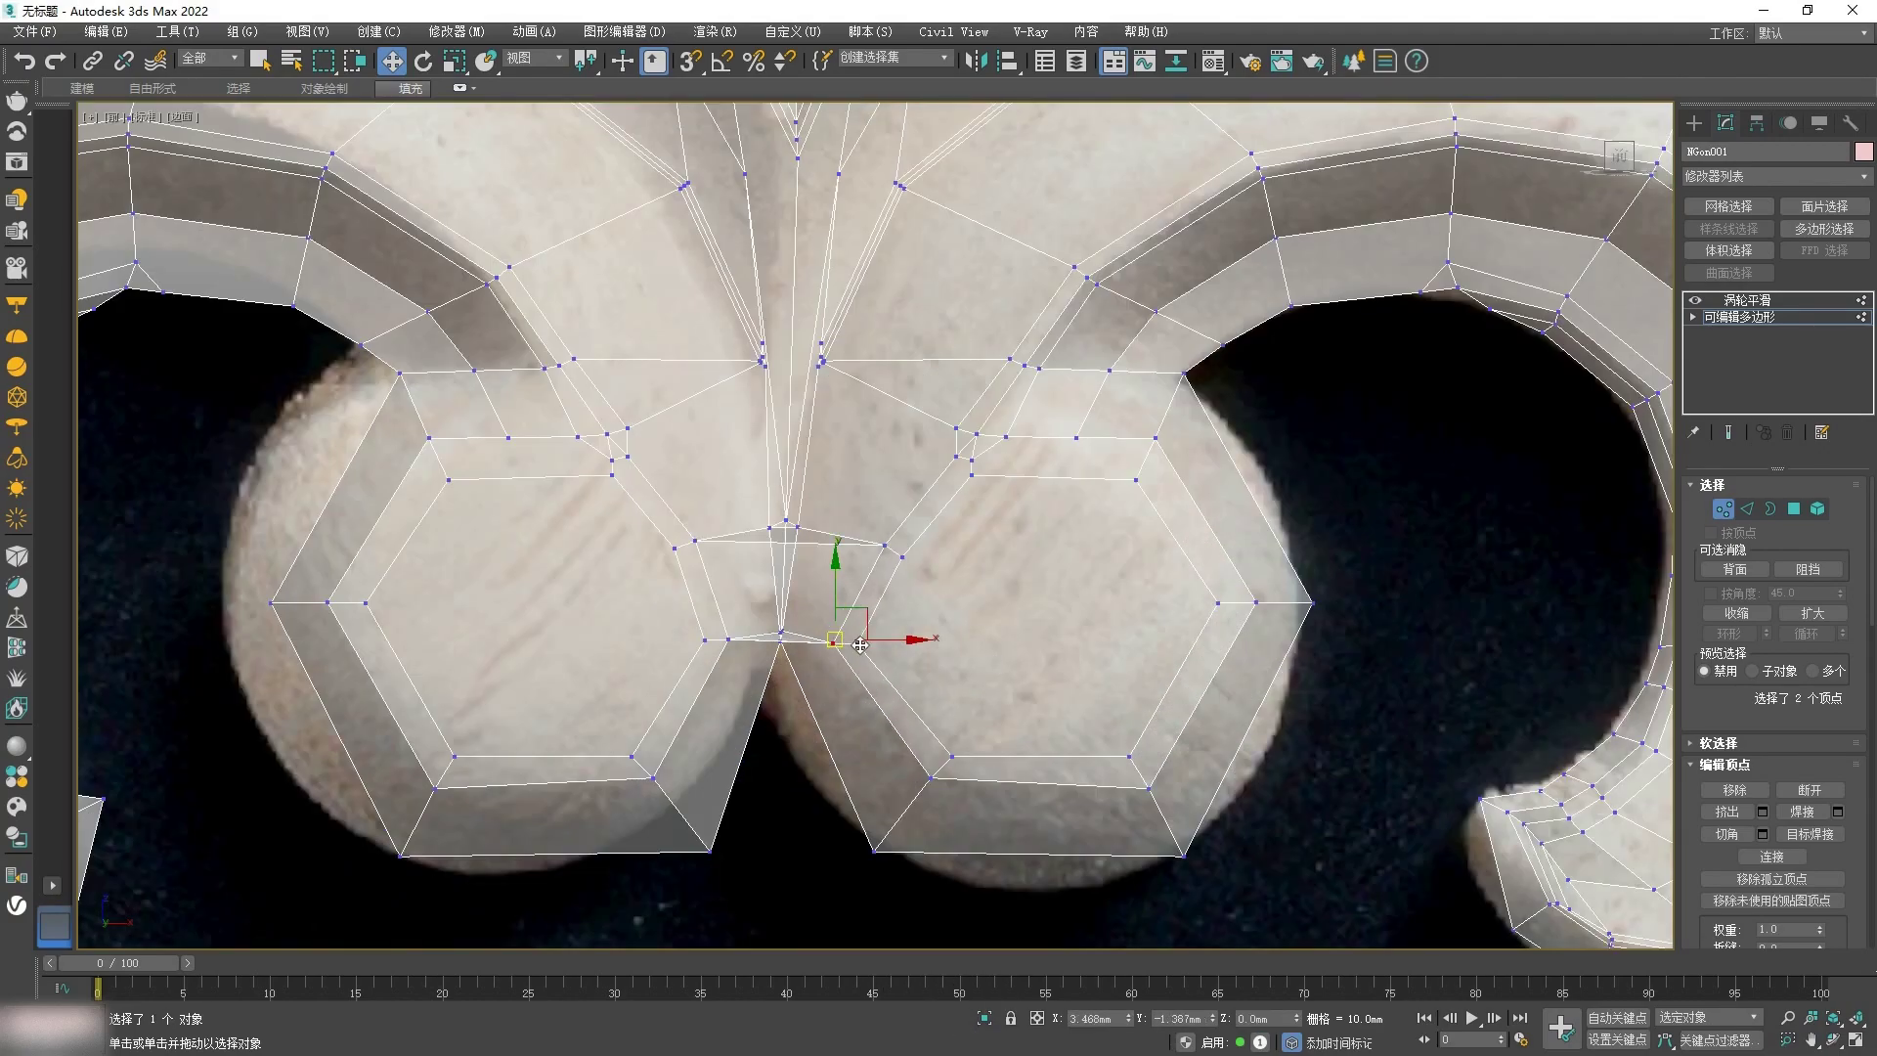
{"action": "scroll", "coordinate": [775, 638], "scroll_direction": "up", "scroll_amount": 3}
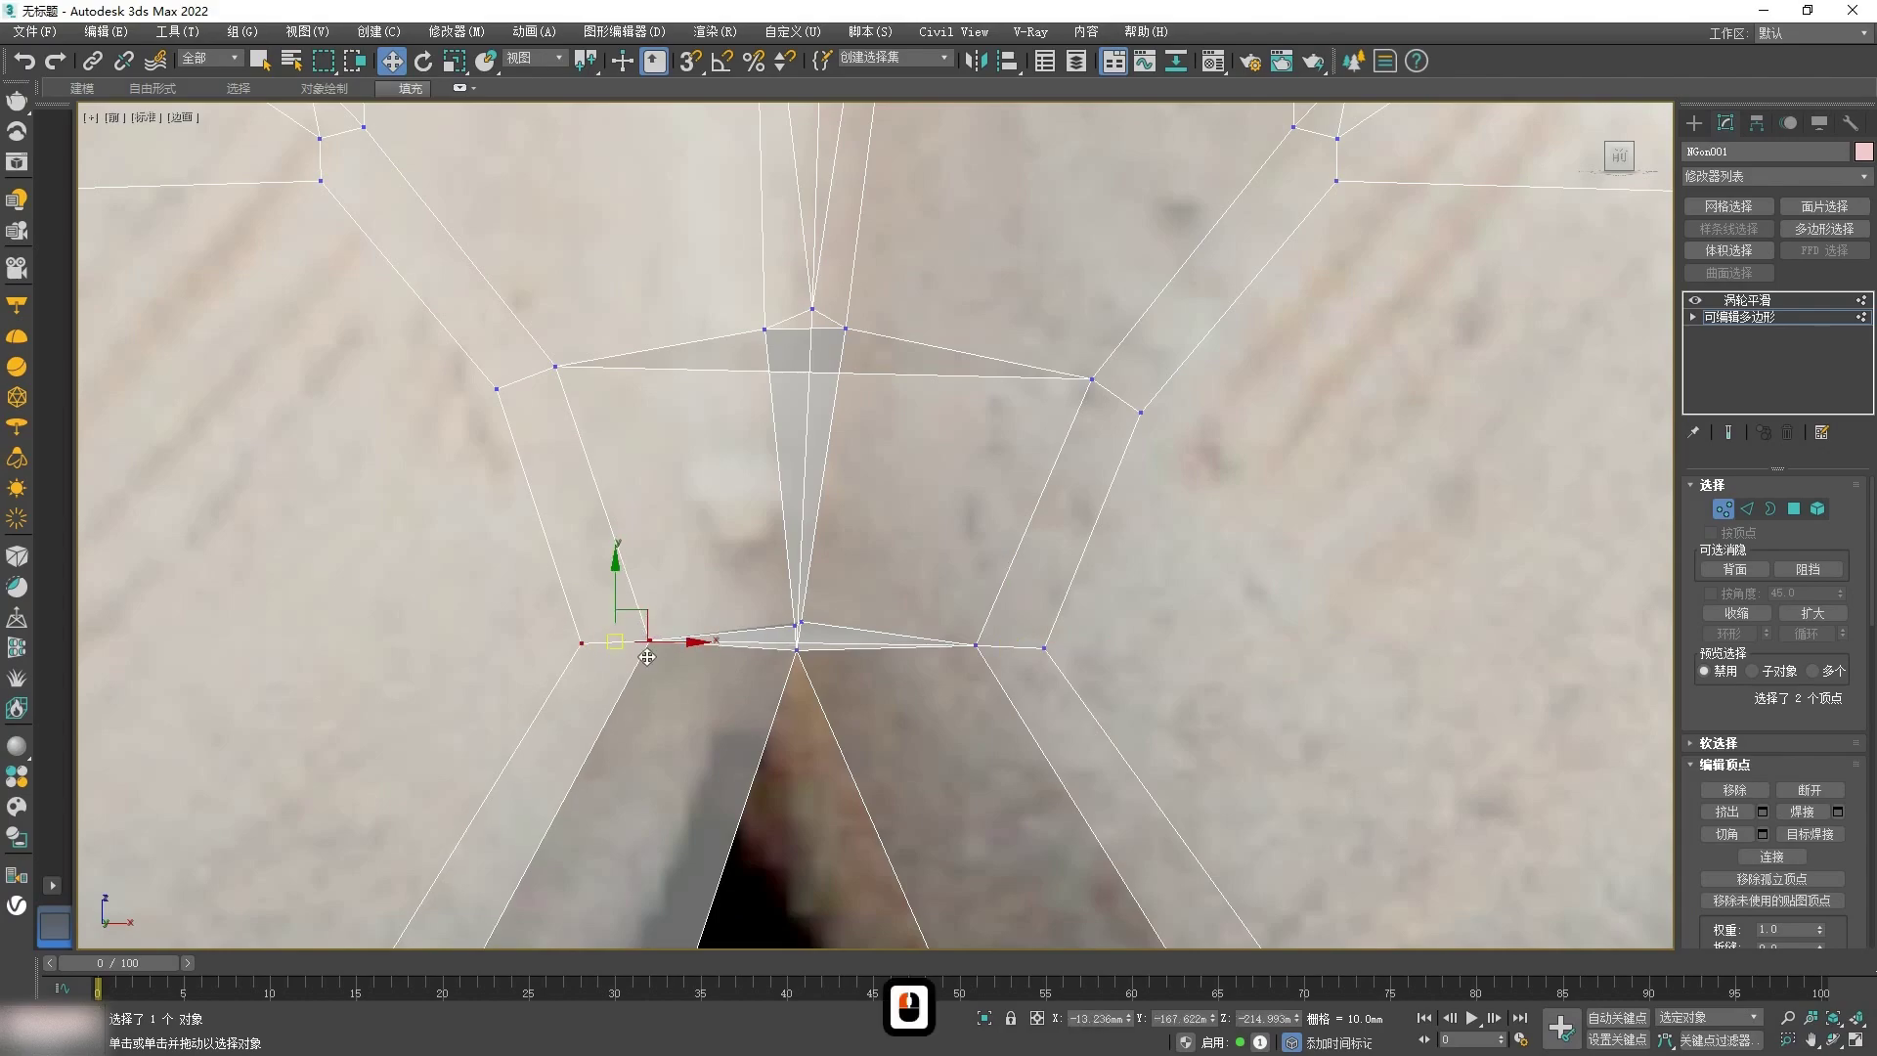
Step: Inspect the lower end of the centre strip and check the TurboSmooth result around the junction of the two balls
{"action": "middle_click_drag", "start_coordinate": [784, 708], "coordinate": [789, 709], "text": "alt"}
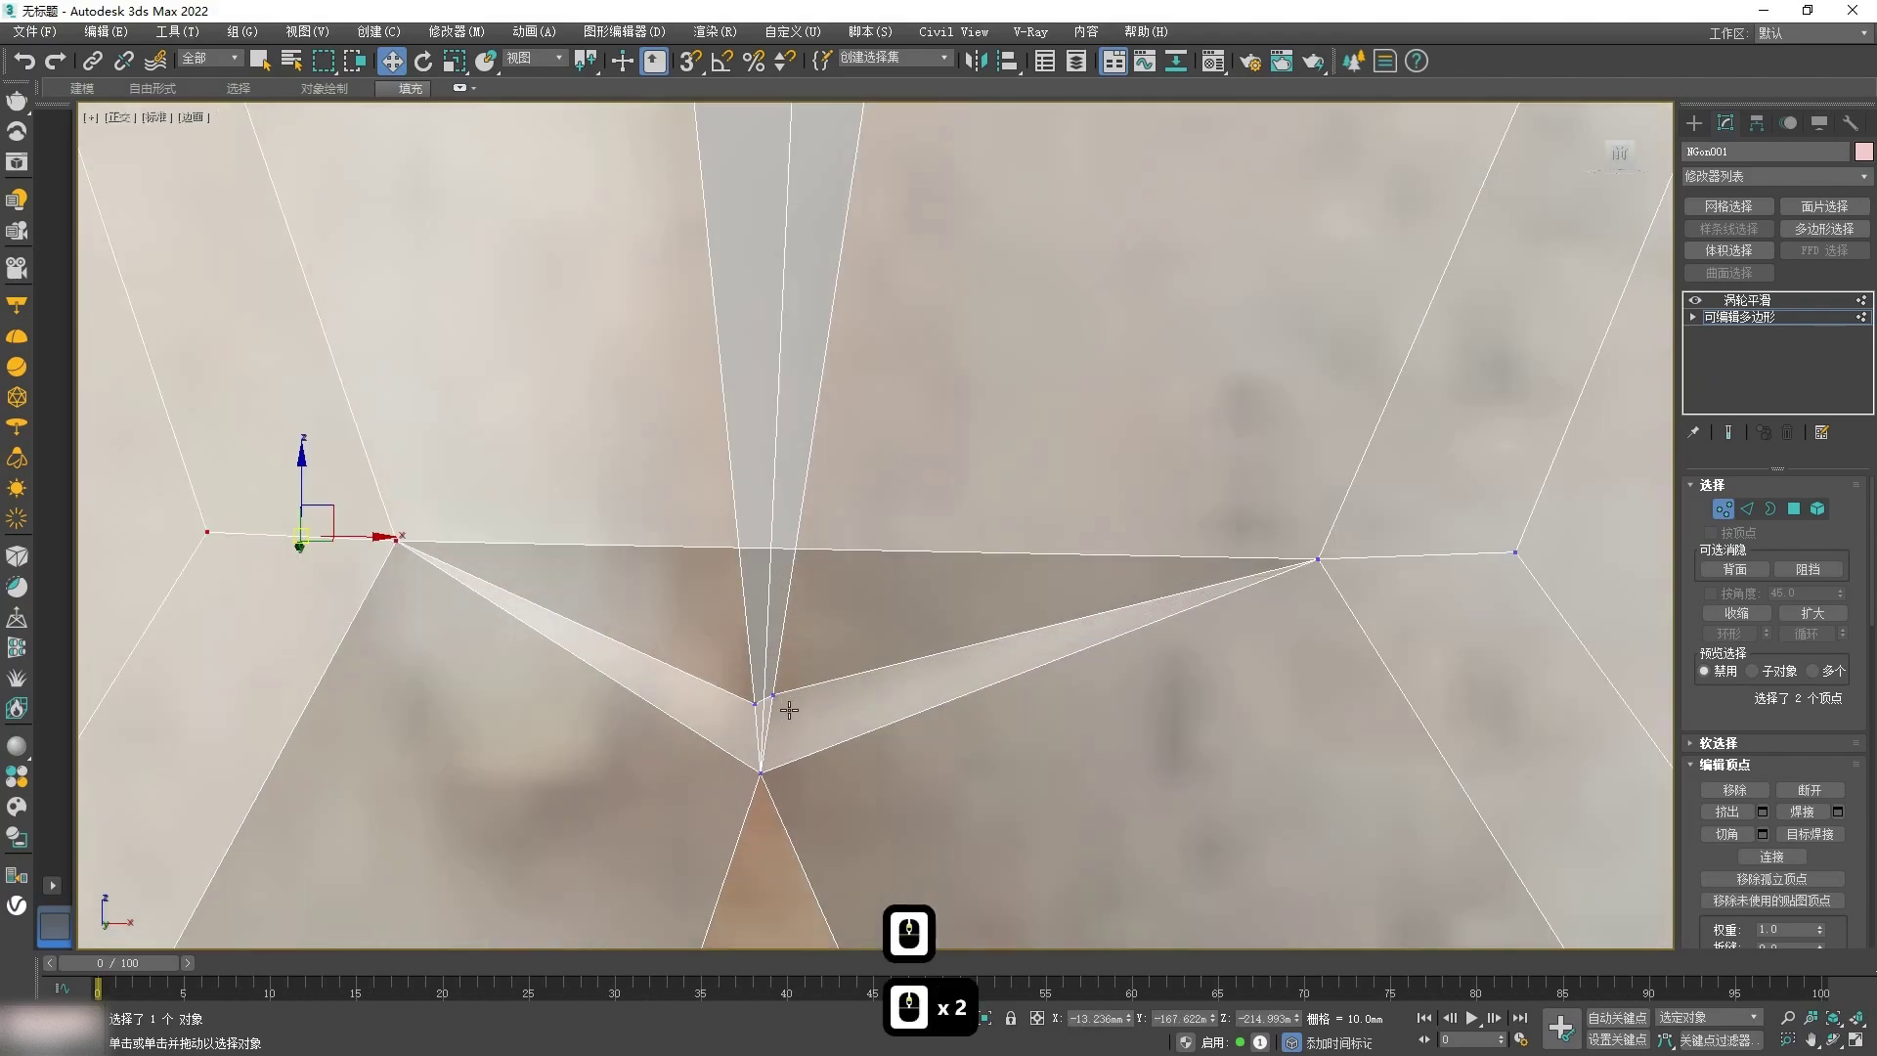
{"action": "scroll", "coordinate": [789, 709], "scroll_direction": "up", "scroll_amount": 4}
{"action": "scroll", "coordinate": [757, 687], "scroll_direction": "down", "scroll_amount": 4}
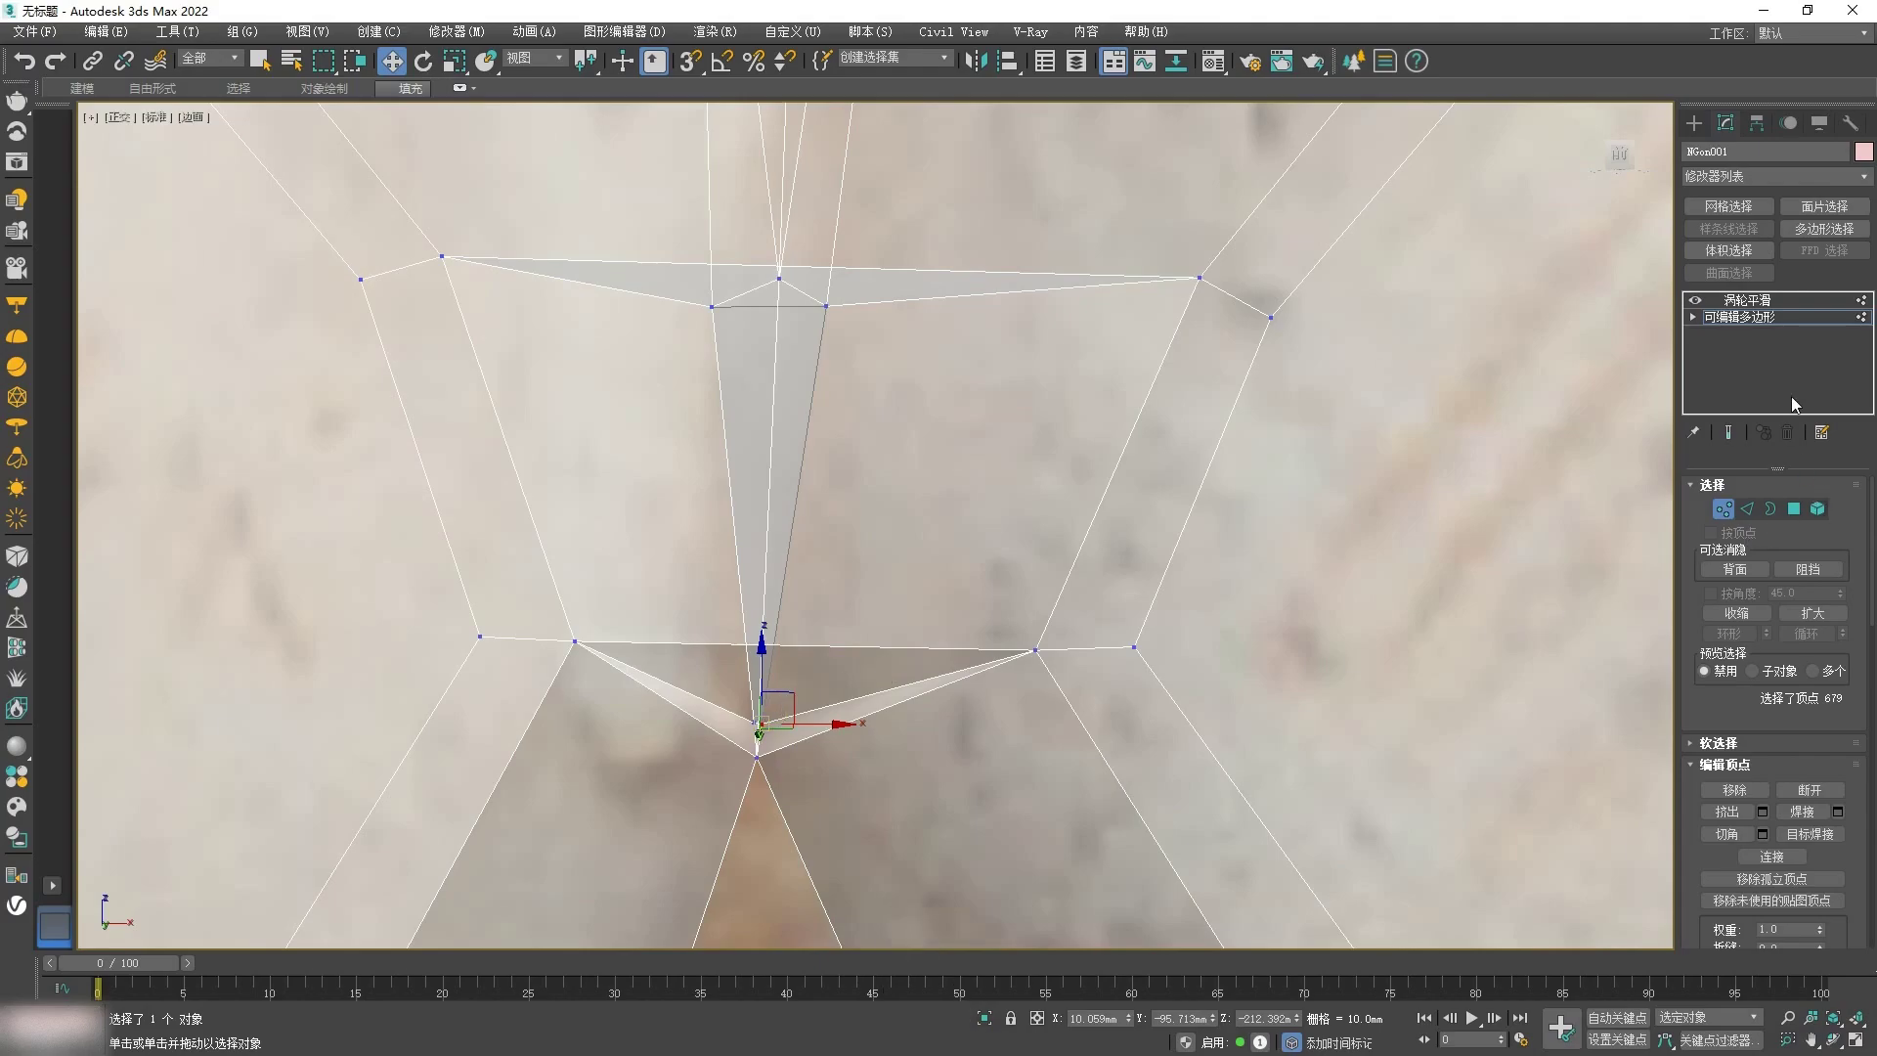
{"action": "left_click", "coordinate": [1748, 300]}
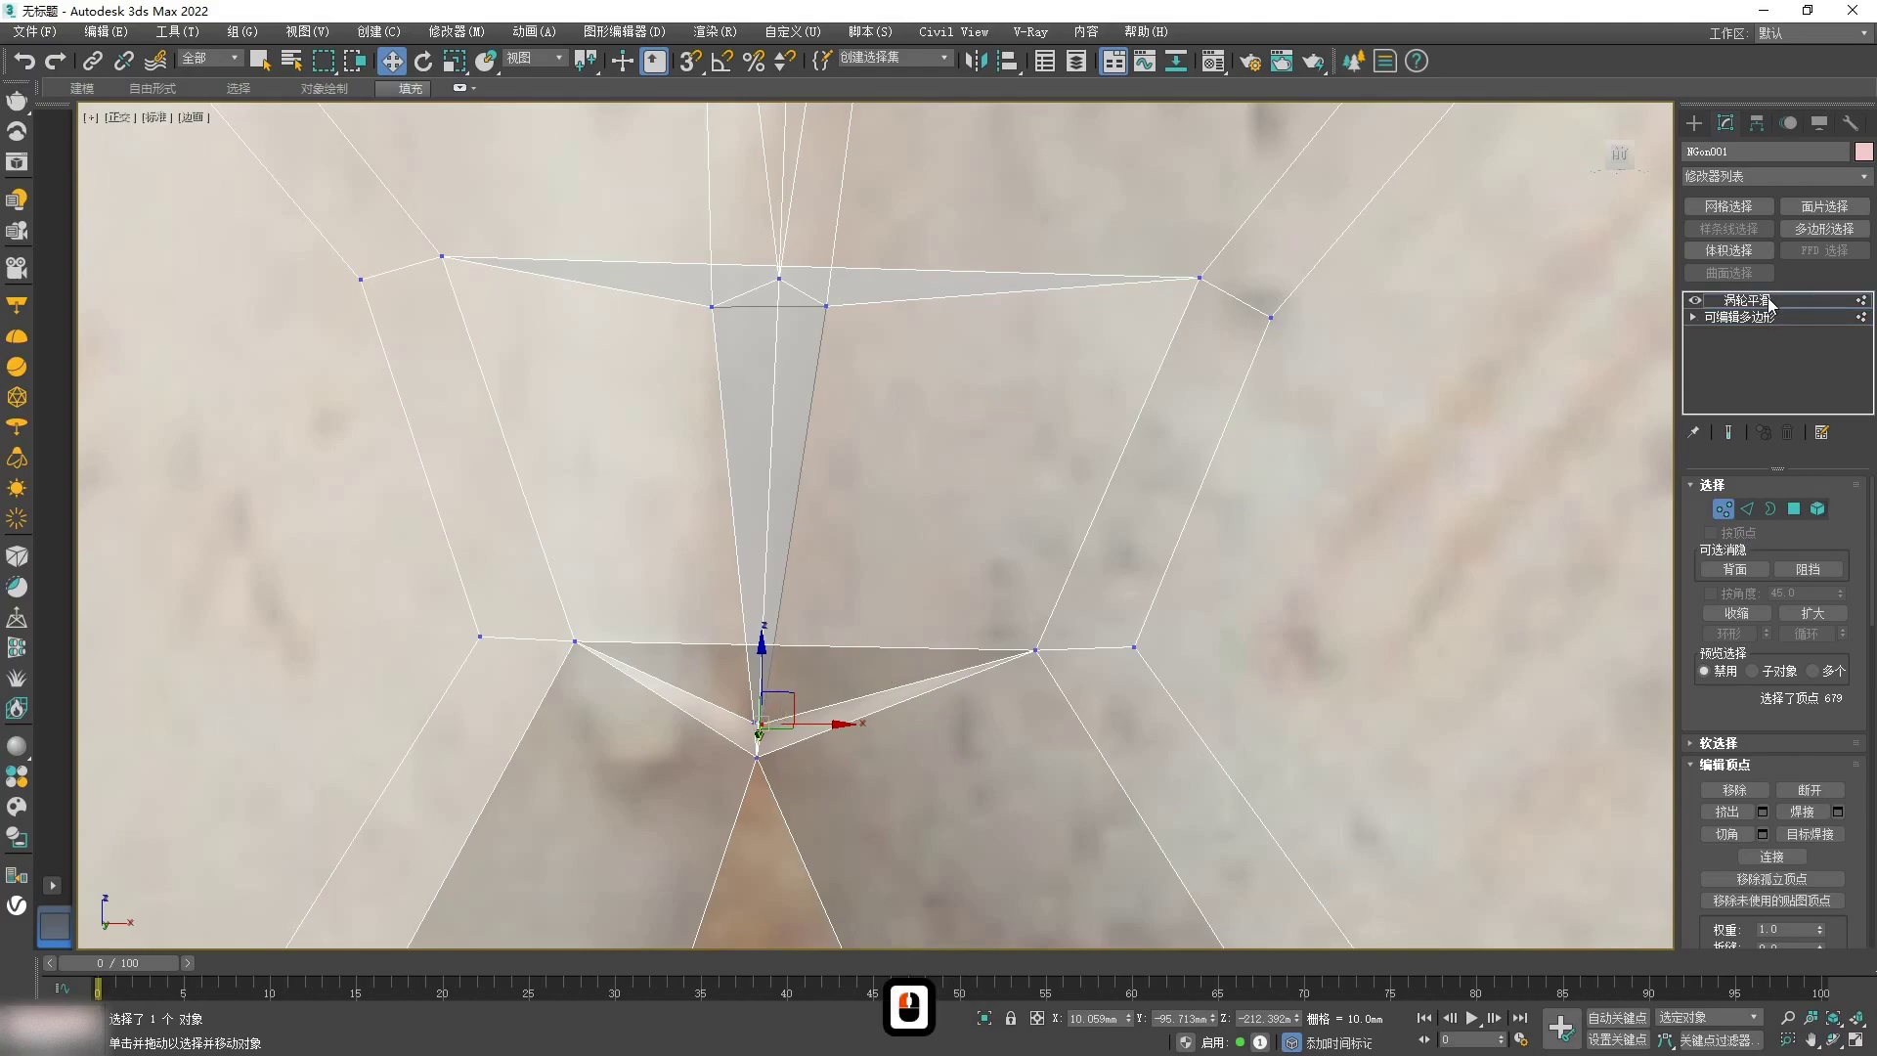
{"action": "scroll", "coordinate": [1593, 571], "scroll_direction": "down", "scroll_amount": 5}
{"action": "scroll", "coordinate": [1373, 356], "scroll_direction": "down", "scroll_amount": 4}
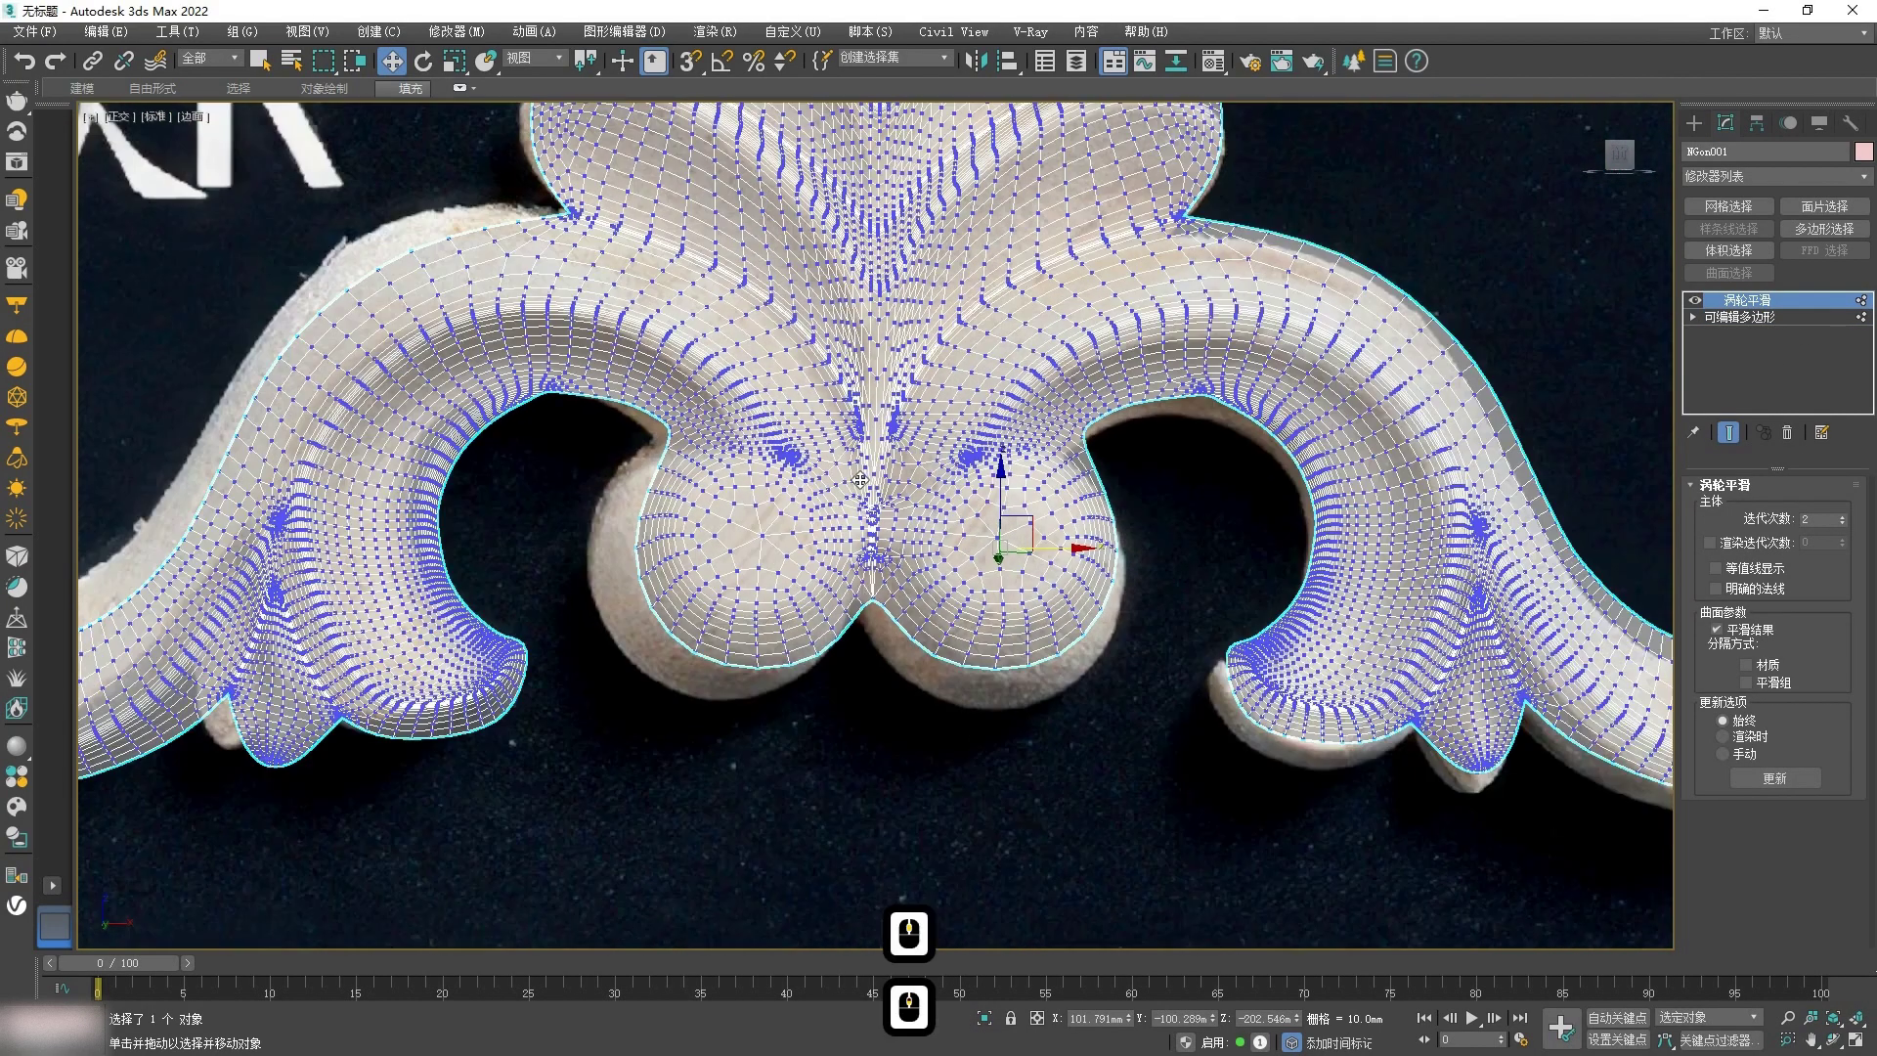
Step: Select the ornament's open outer border and extend it about 18 mm towards the reference plane as new side walls
{"action": "scroll", "coordinate": [1052, 465], "scroll_direction": "up", "scroll_amount": 3}
{"action": "left_click", "coordinate": [1760, 318]}
{"action": "key", "text": "3"}
{"action": "left_click", "coordinate": [795, 614]}
{"action": "middle_click_drag", "start_coordinate": [799, 661], "coordinate": [808, 524], "text": "alt"}
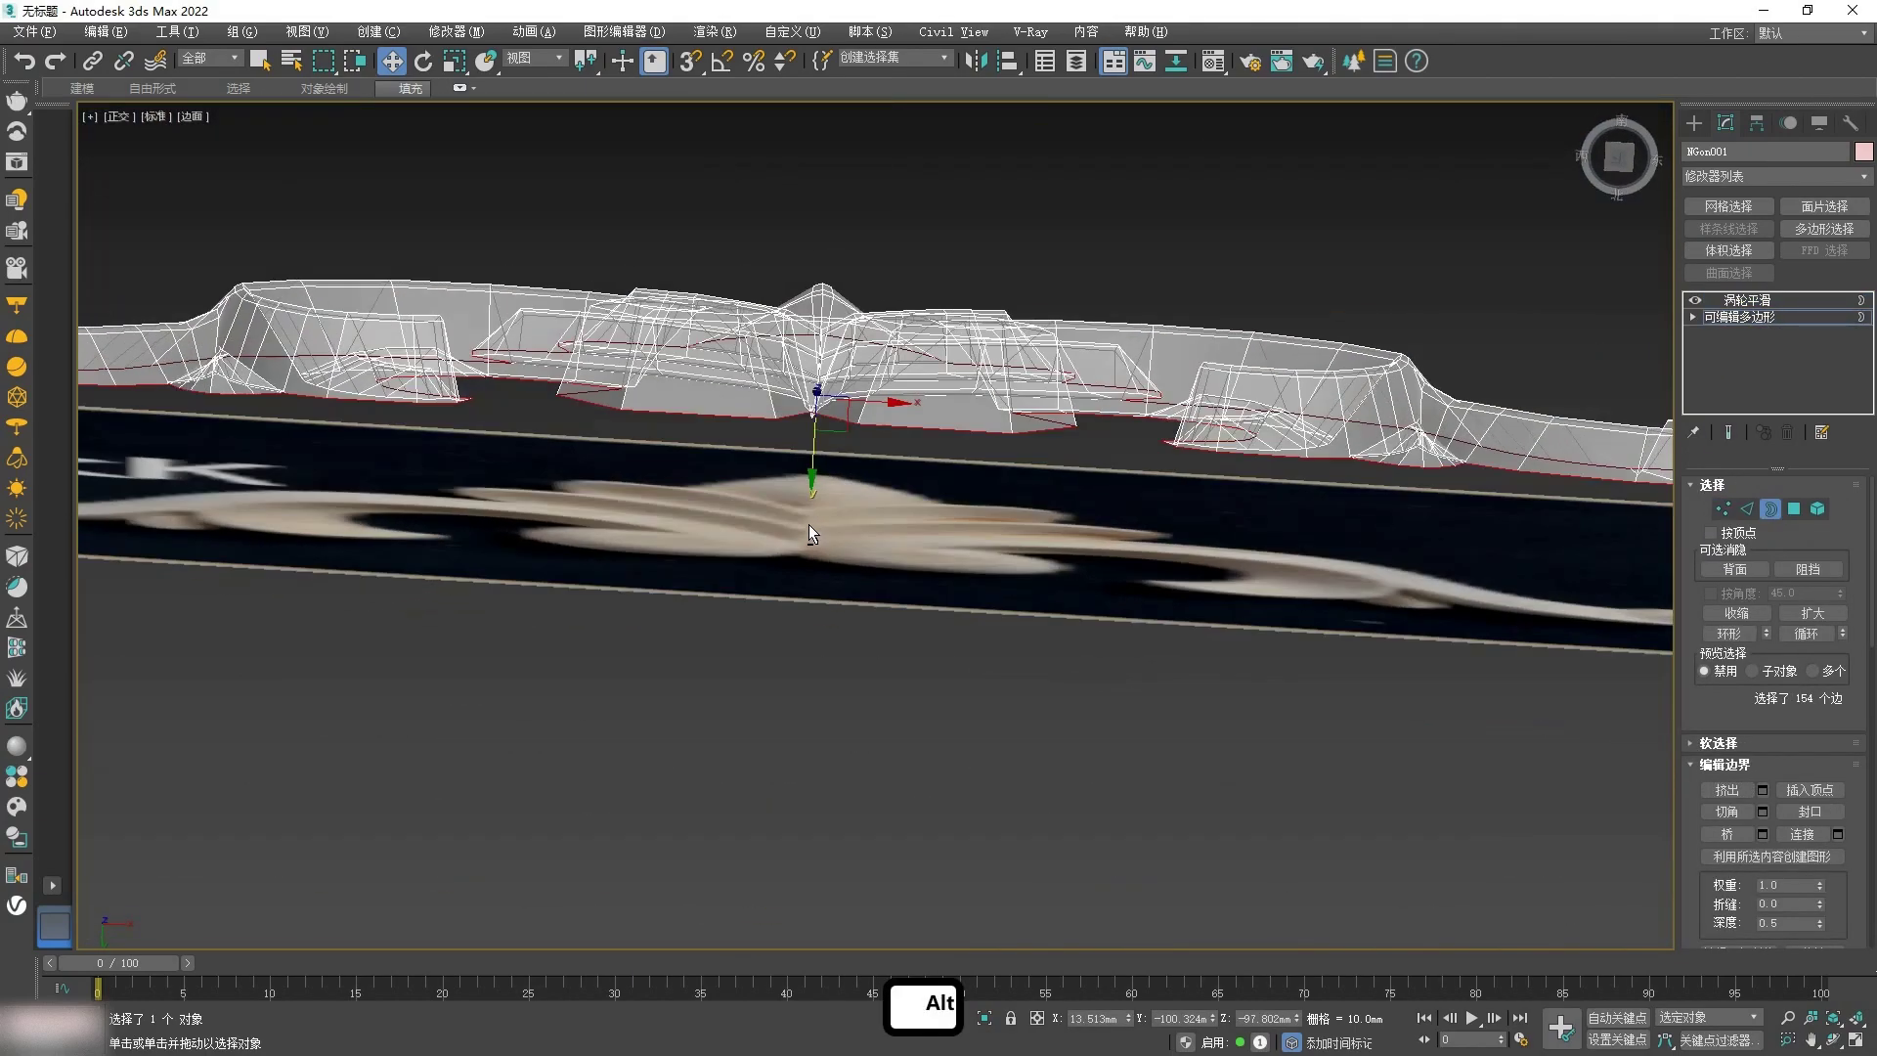
{"action": "left_click_drag", "start_coordinate": [806, 491], "coordinate": [812, 499], "text": "shift"}
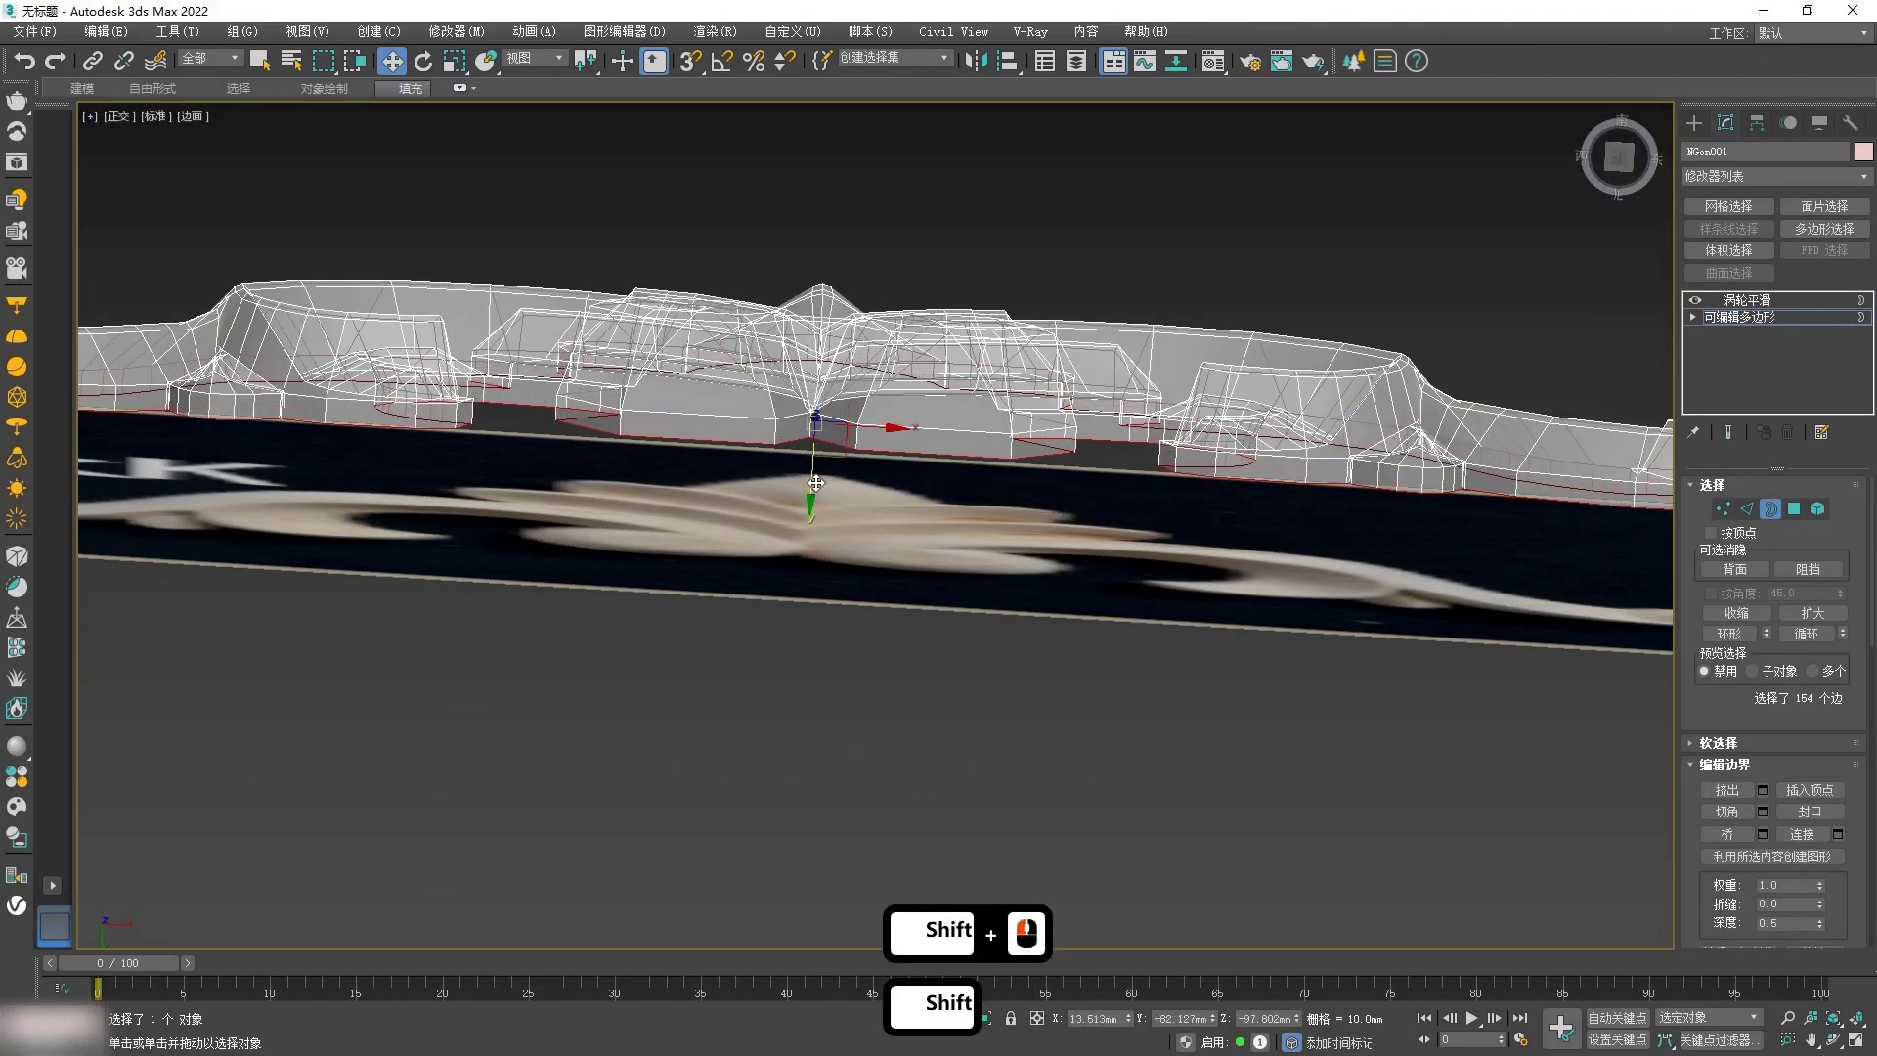
Step: Select the outline edges of the top leaf where the new side wall begins and scale them inward to 95%
{"action": "key", "text": "f"}
{"action": "scroll", "coordinate": [931, 334], "scroll_direction": "up", "scroll_amount": 4}
{"action": "scroll", "coordinate": [849, 252], "scroll_direction": "up", "scroll_amount": 1}
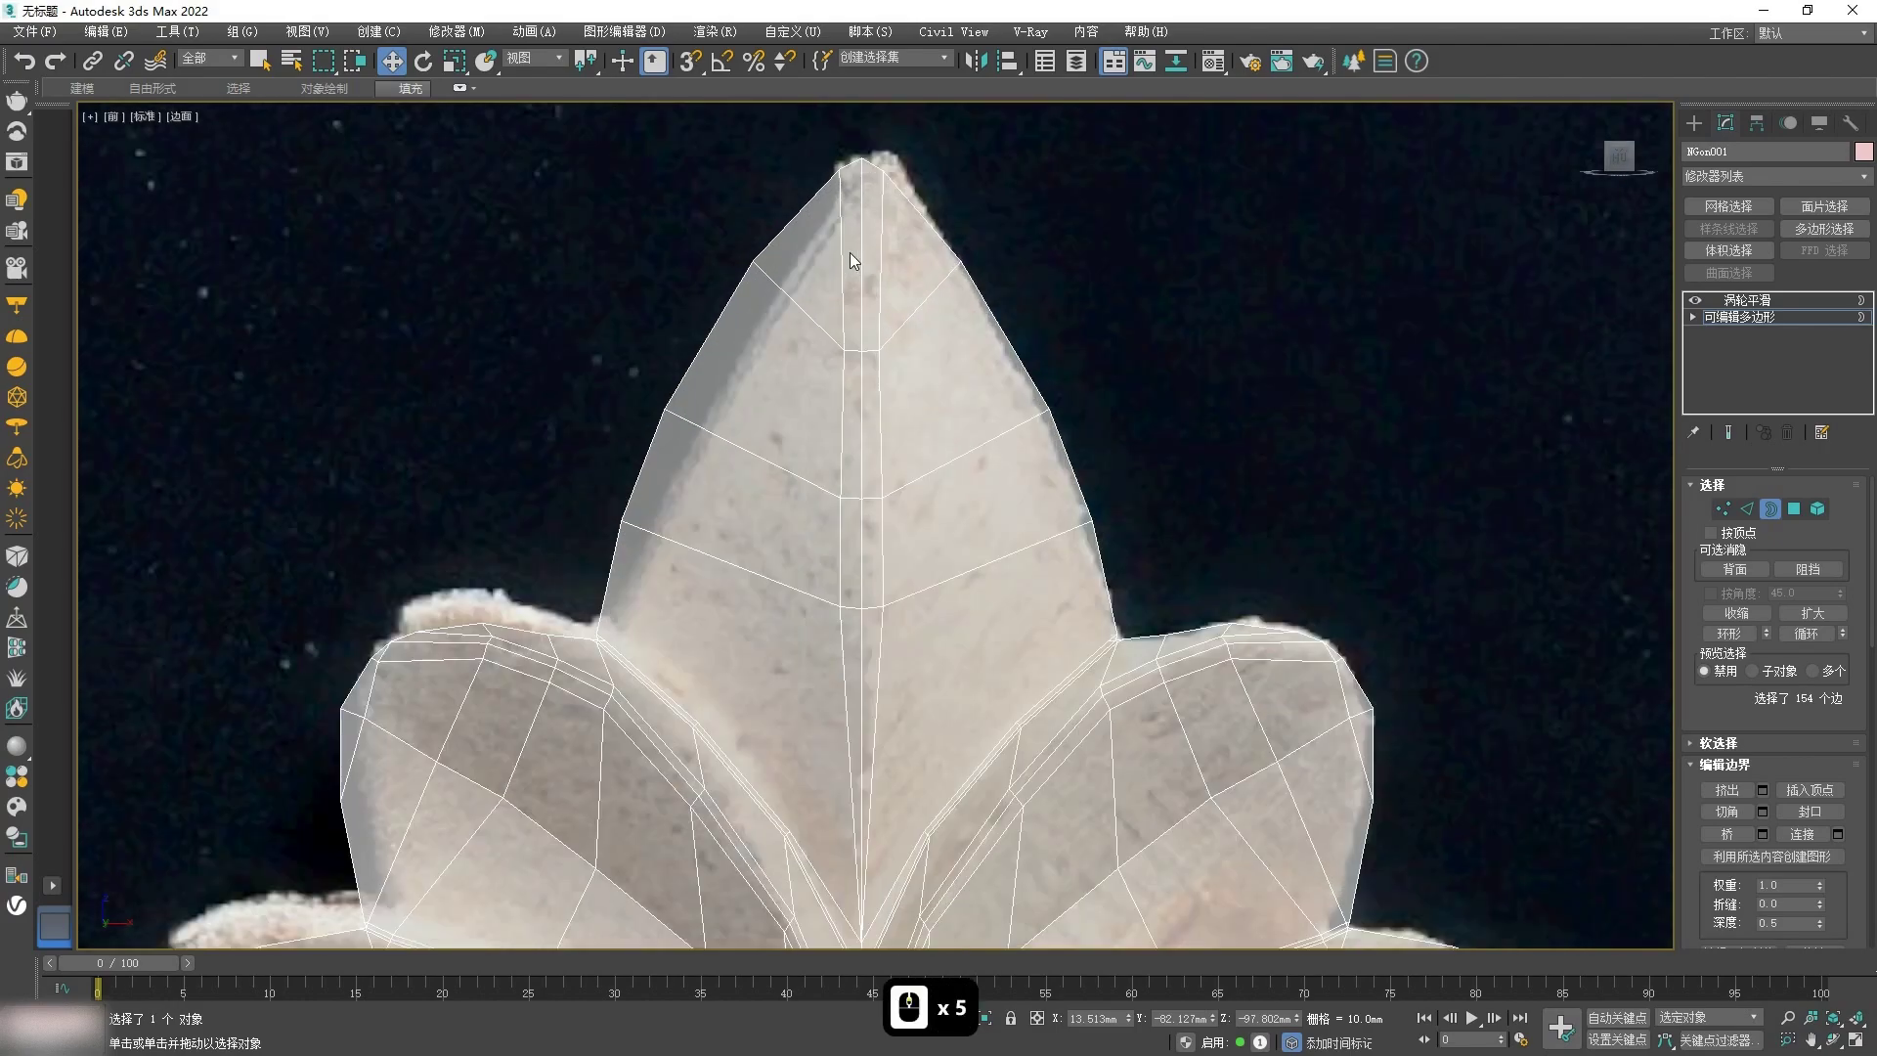
{"action": "mouse_move", "coordinate": [1338, 392]}
{"action": "middle_mouse_down", "text": "alt"}
{"action": "mouse_move", "coordinate": [1301, 421]}
{"action": "mouse_move", "coordinate": [1334, 410]}
{"action": "middle_mouse_up", "text": "alt"}
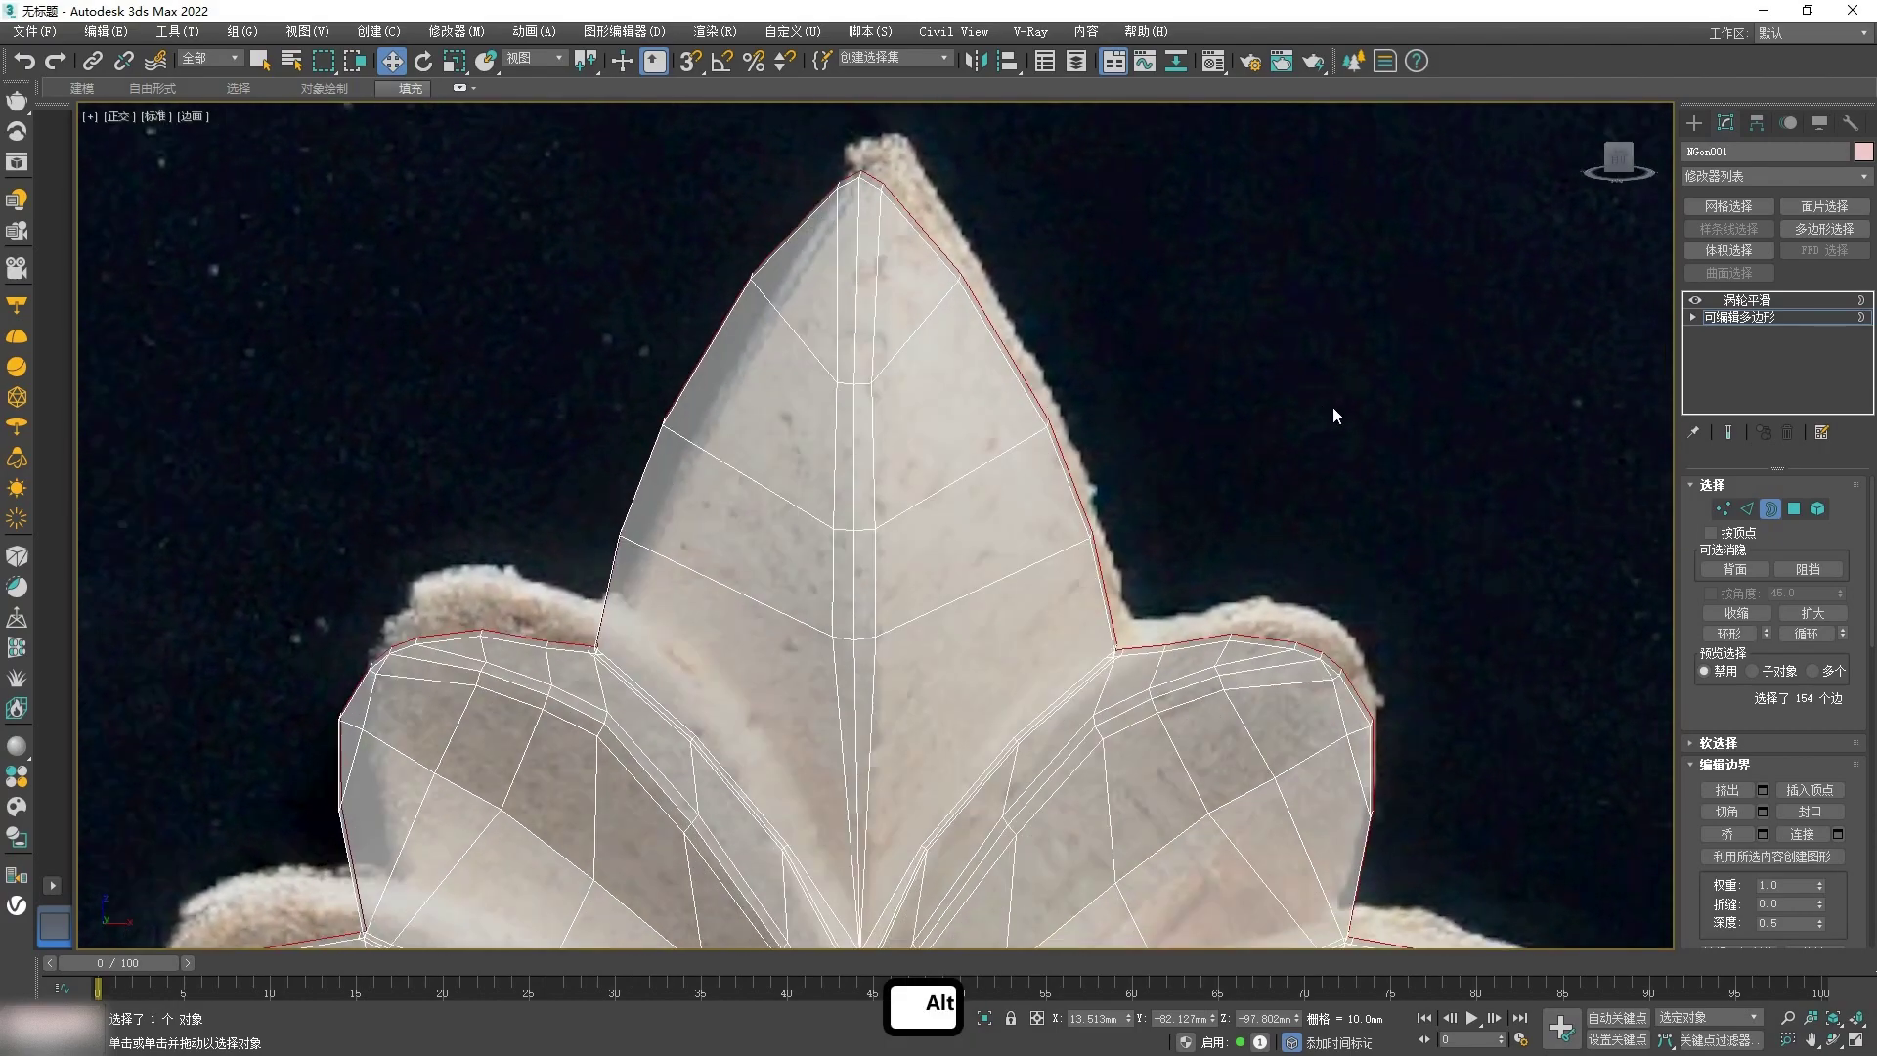
{"action": "key", "text": "2"}
{"action": "double_click", "coordinate": [712, 351]}
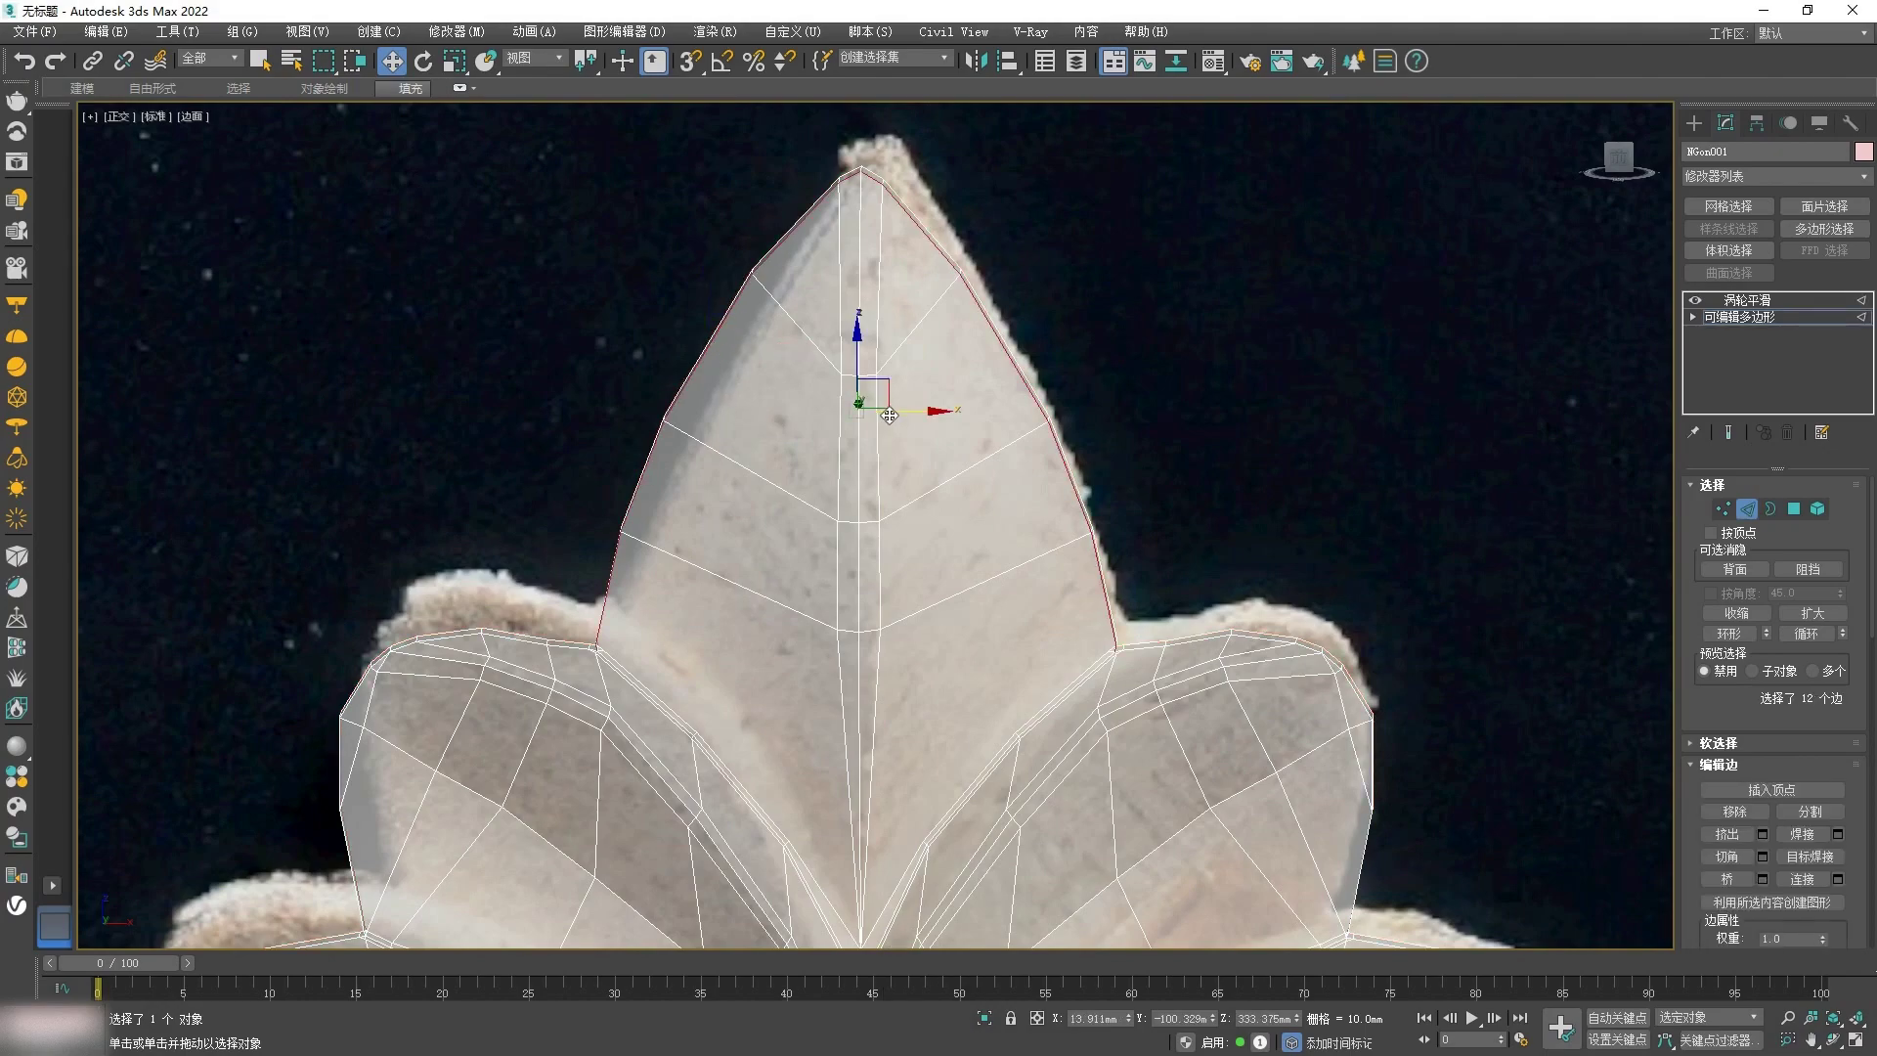
{"action": "middle_click_drag", "start_coordinate": [996, 512], "coordinate": [877, 446], "text": "alt"}
{"action": "key", "text": "r"}
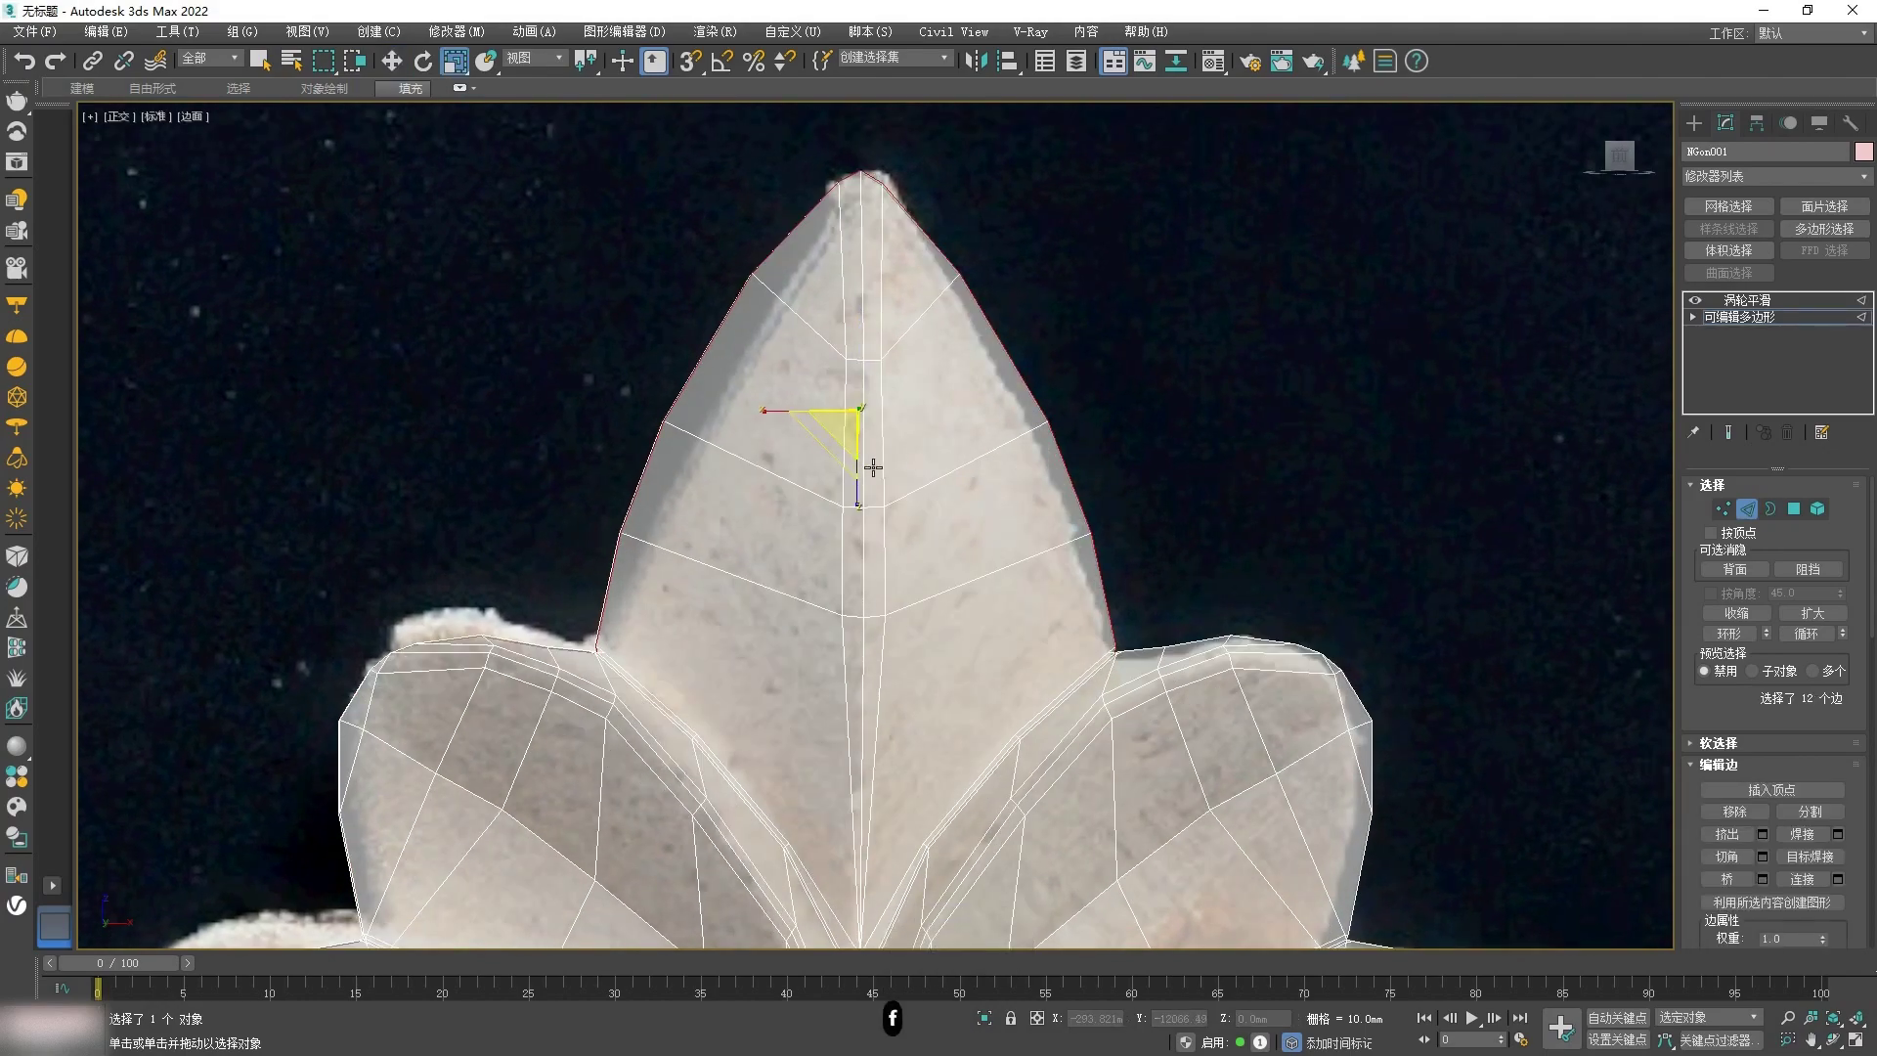
{"action": "key", "text": "f"}
{"action": "scroll", "coordinate": [1051, 441], "scroll_direction": "up", "scroll_amount": 3}
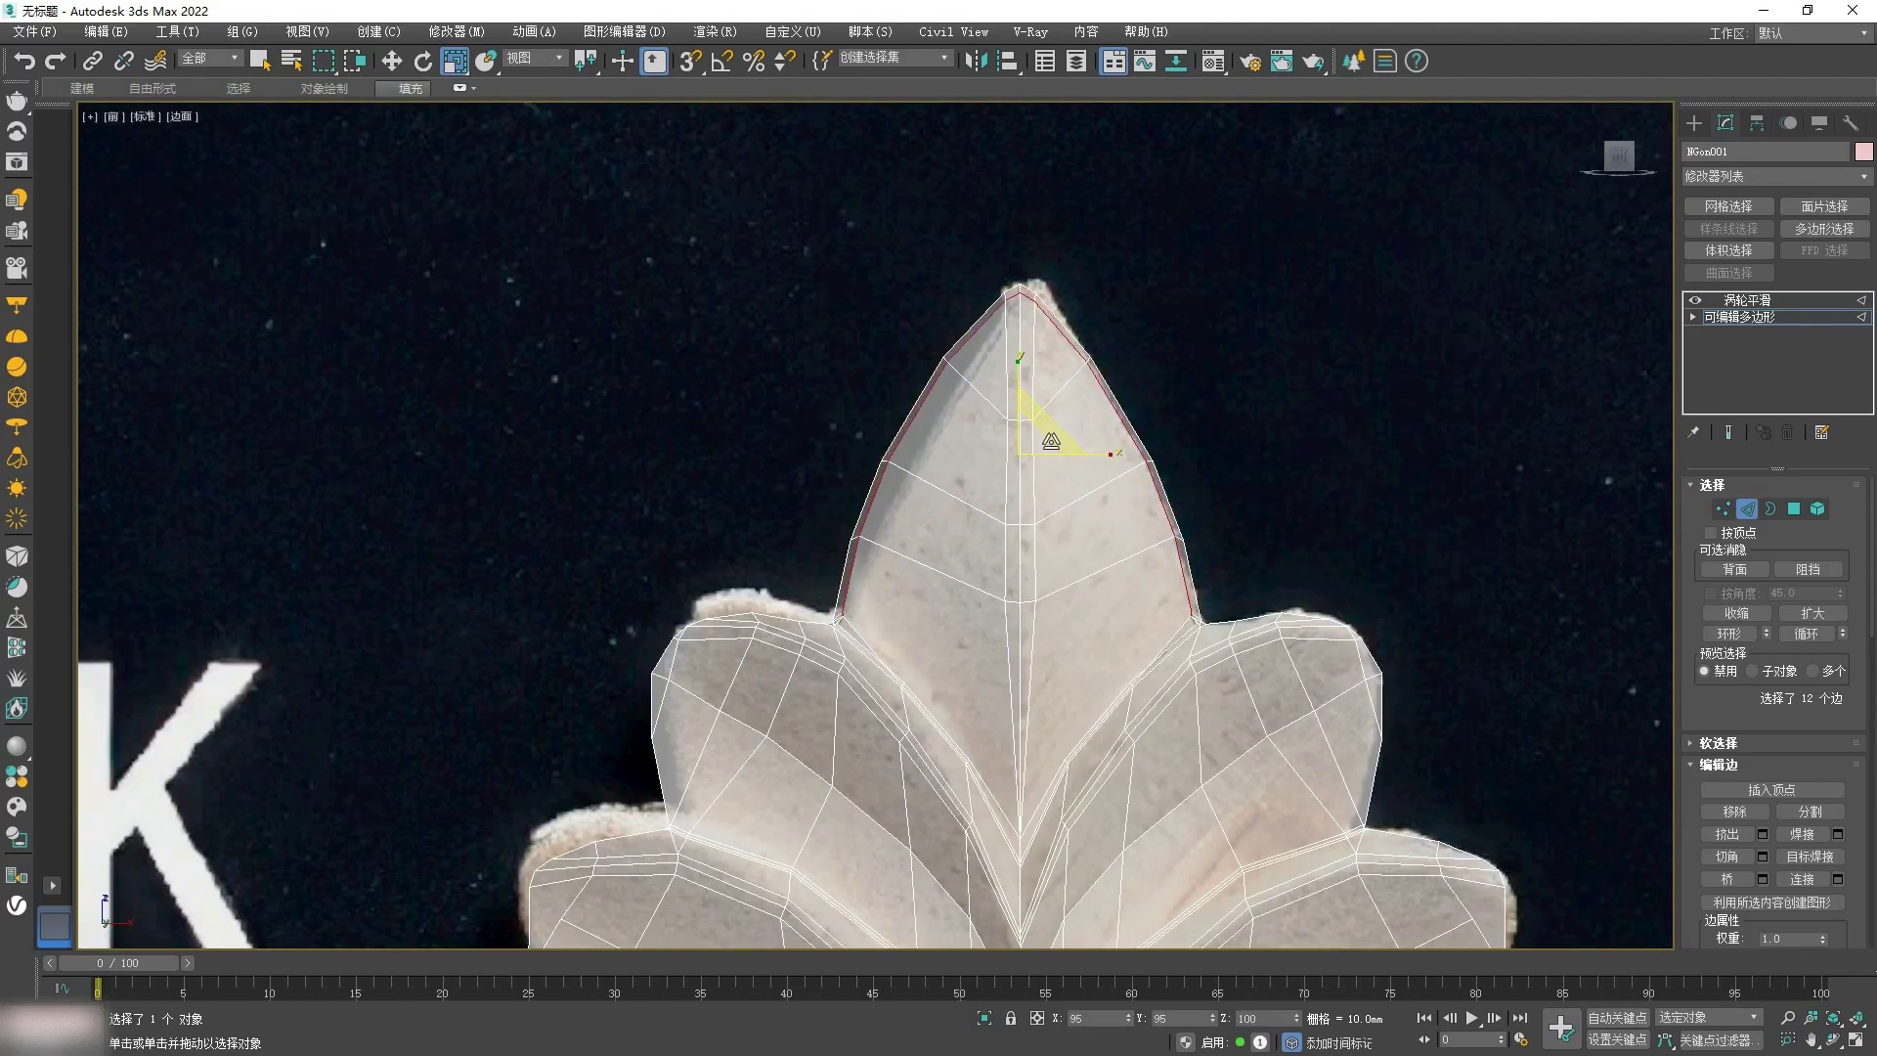
Step: Display the TurboSmooth result as opaque shading without edge lines in the four-viewport layout
{"action": "left_click", "coordinate": [1750, 299]}
{"action": "scroll", "coordinate": [1405, 462], "scroll_direction": "down", "scroll_amount": 3}
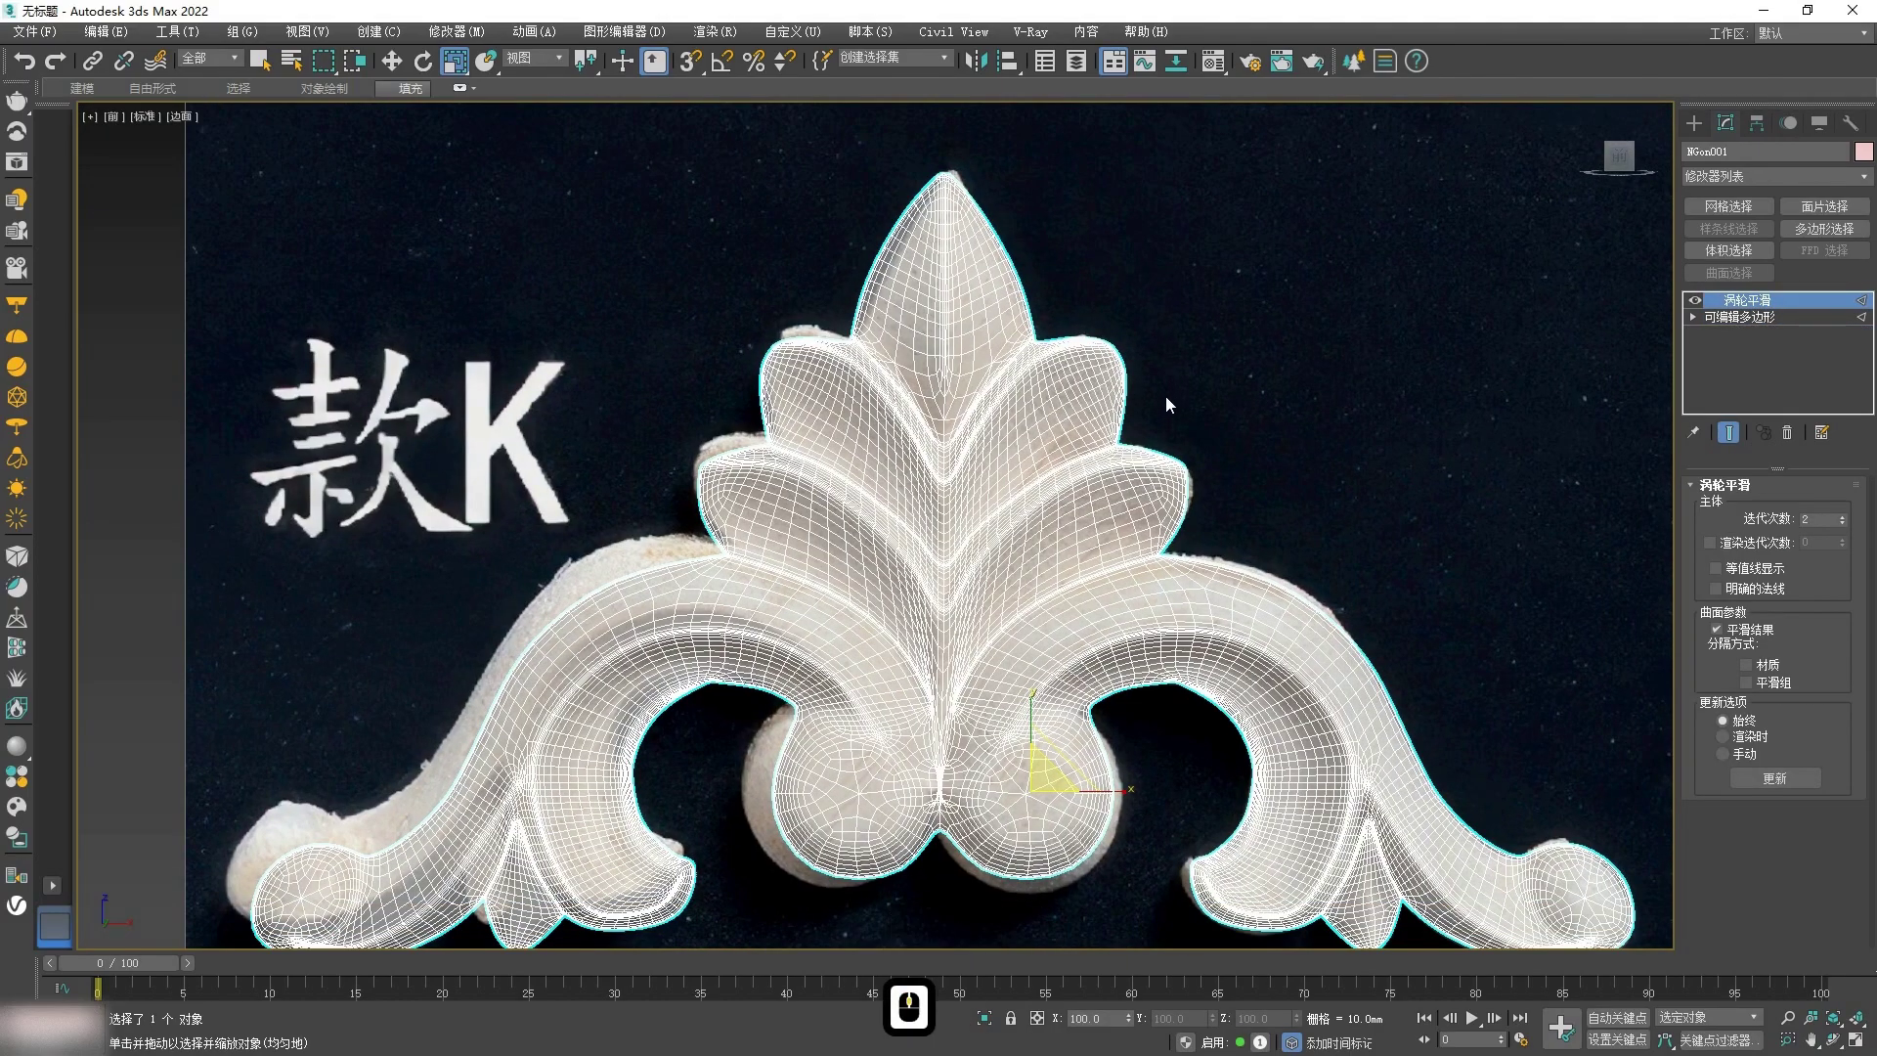
{"action": "key", "text": "F4"}
{"action": "key", "text": "w"}
{"action": "key", "text": "alt+w"}
{"action": "mouse_move", "coordinate": [1290, 773]}
{"action": "middle_mouse_down", "text": "alt"}
{"action": "mouse_move", "coordinate": [1307, 737]}
{"action": "mouse_move", "coordinate": [1310, 766]}
{"action": "mouse_move", "coordinate": [1271, 753]}
{"action": "middle_mouse_up", "text": "alt"}
{"action": "scroll", "coordinate": [1207, 285], "scroll_direction": "down", "scroll_amount": 2}
{"action": "key", "text": "alt+x"}
{"action": "left_click", "coordinate": [1213, 738]}
{"action": "middle_click_drag", "start_coordinate": [1239, 761], "coordinate": [1248, 748], "text": "alt"}
Step: Check the thickened ornament's profile in the left and top views and deselect it
{"action": "middle_click", "coordinate": [676, 643]}
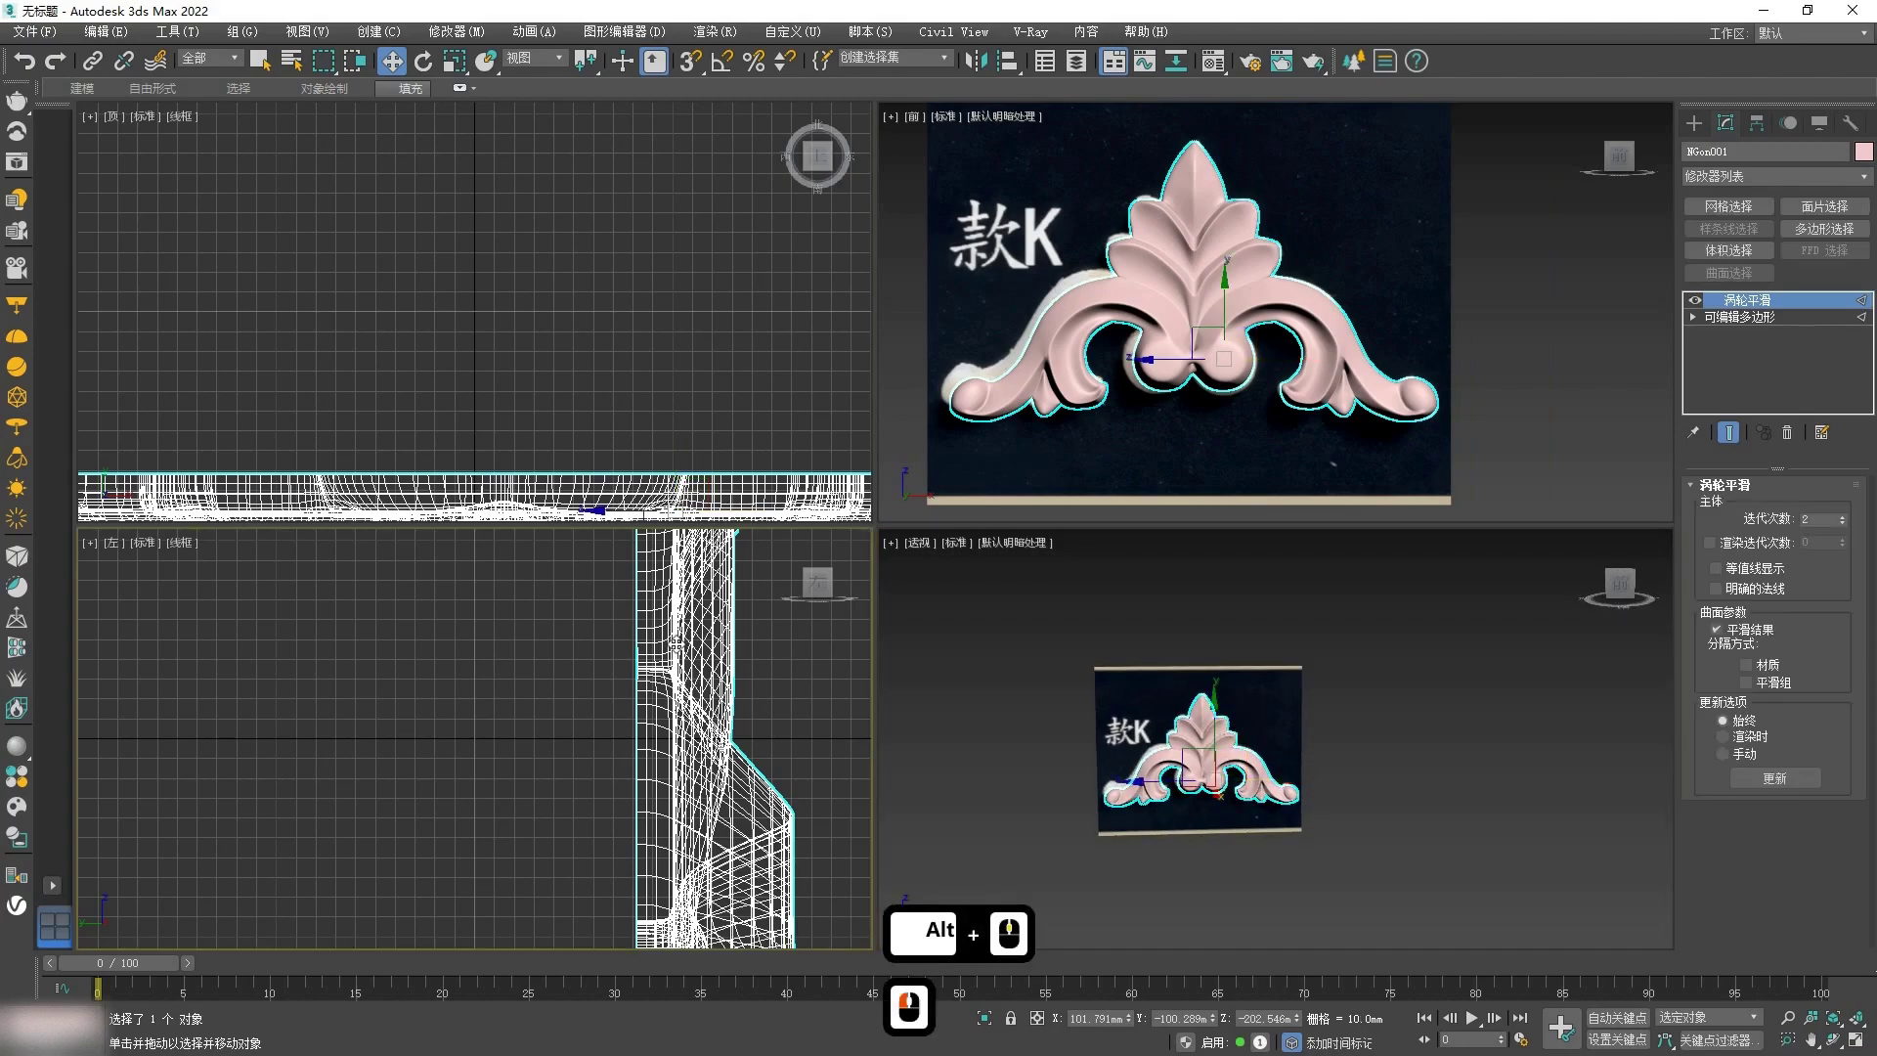
{"action": "scroll", "coordinate": [676, 642], "scroll_direction": "down", "scroll_amount": 4}
{"action": "middle_click_drag", "start_coordinate": [675, 643], "coordinate": [591, 691]}
{"action": "scroll", "coordinate": [604, 377], "scroll_direction": "down", "scroll_amount": 1}
{"action": "left_click", "coordinate": [606, 379]}
{"action": "scroll", "coordinate": [605, 380], "scroll_direction": "up", "scroll_amount": 2}
{"action": "middle_click", "coordinate": [1173, 313]}
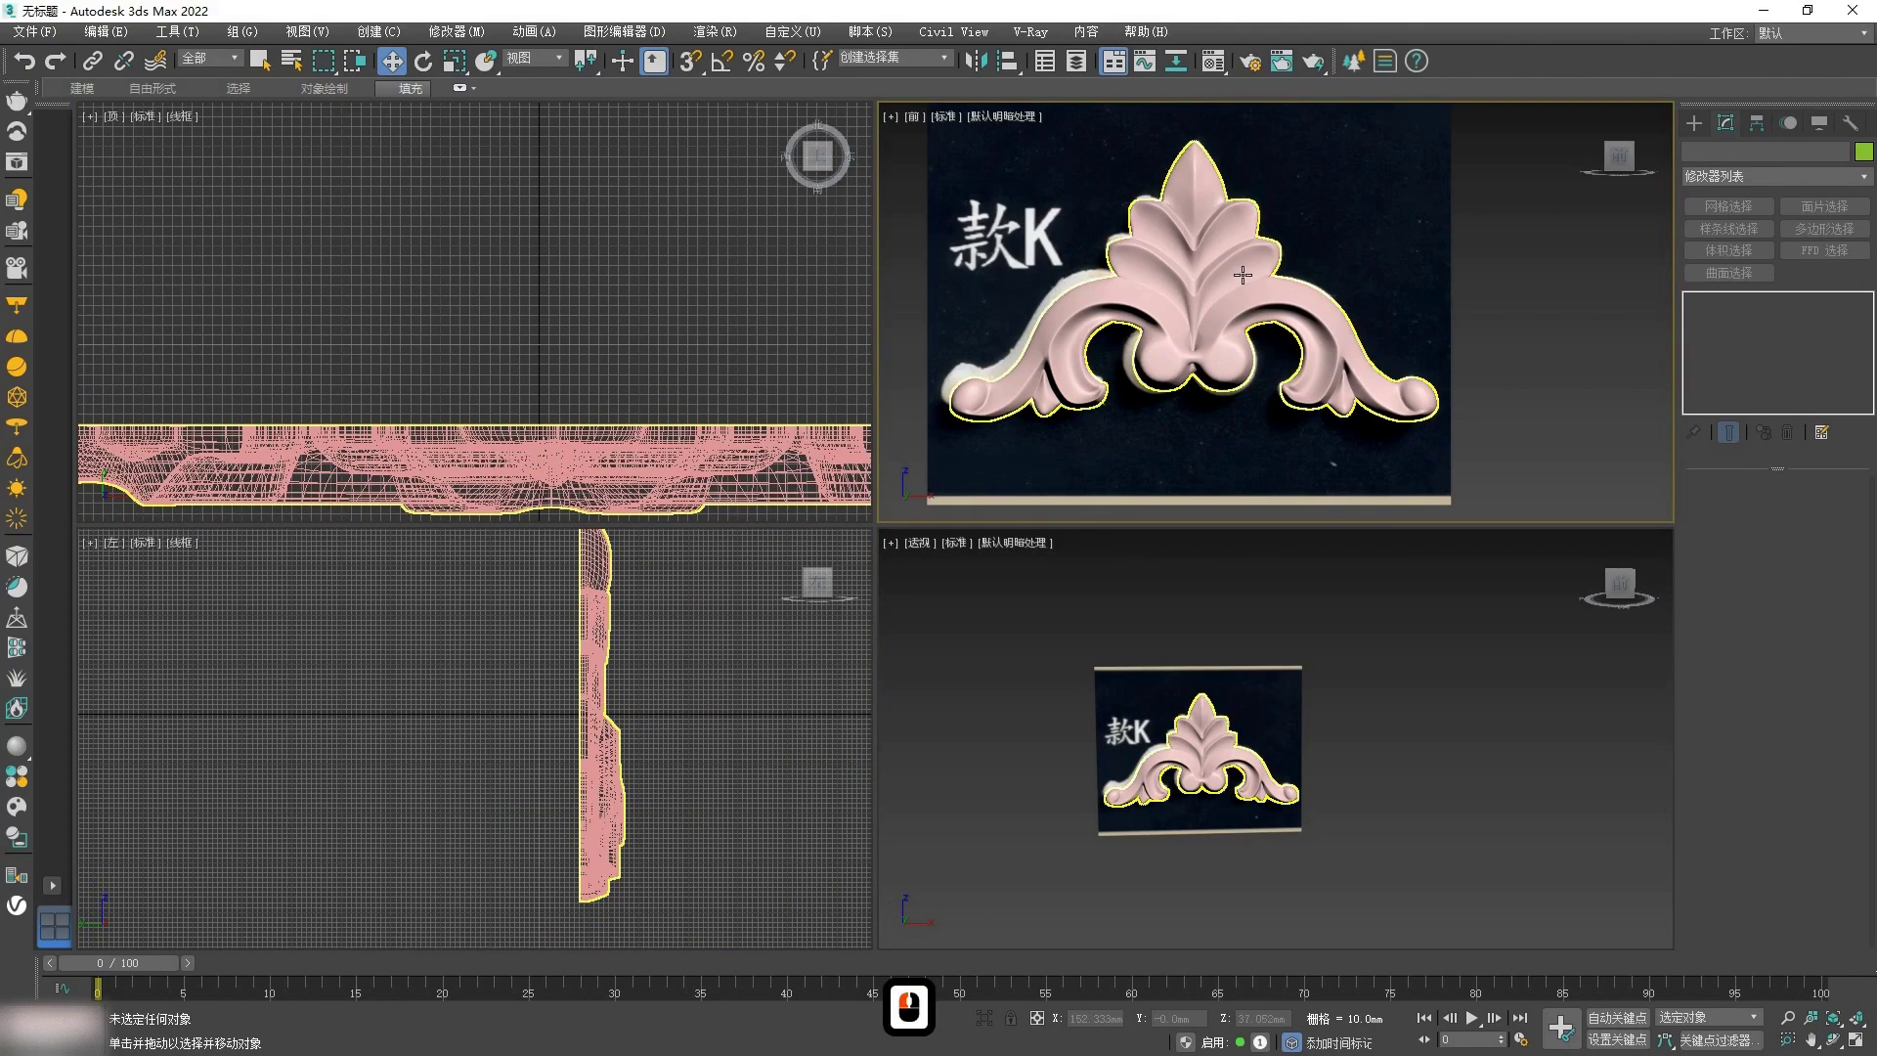